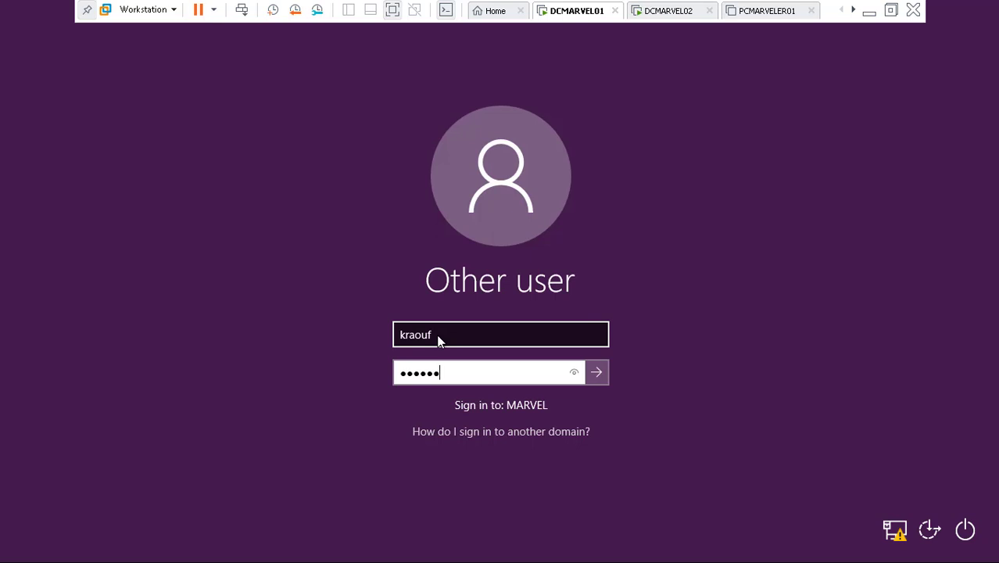
- Sign in to DCMARVEL01, then sign in to DCMARVEL02 with the domain user name and password
text(1)
key(Return)
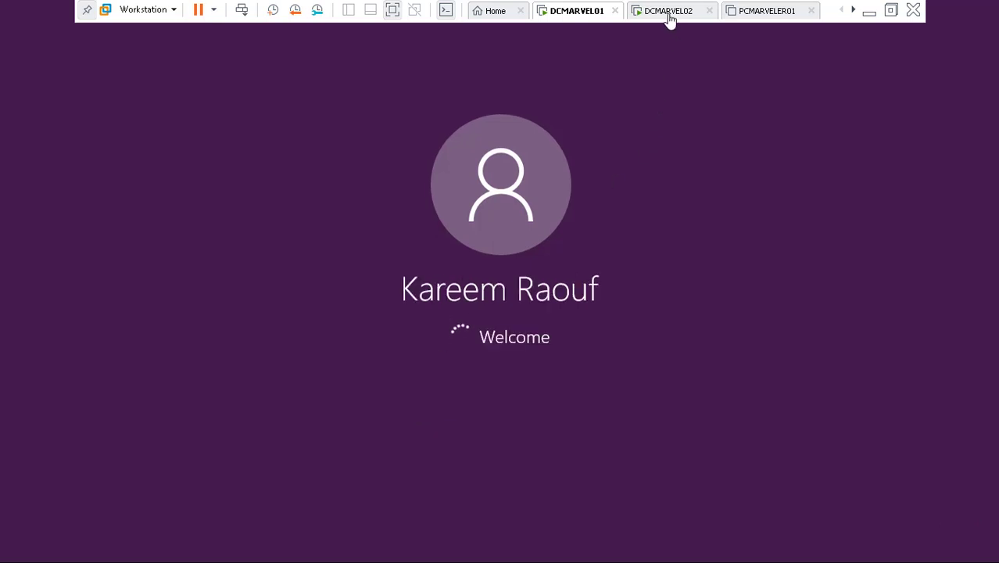
click(668, 14)
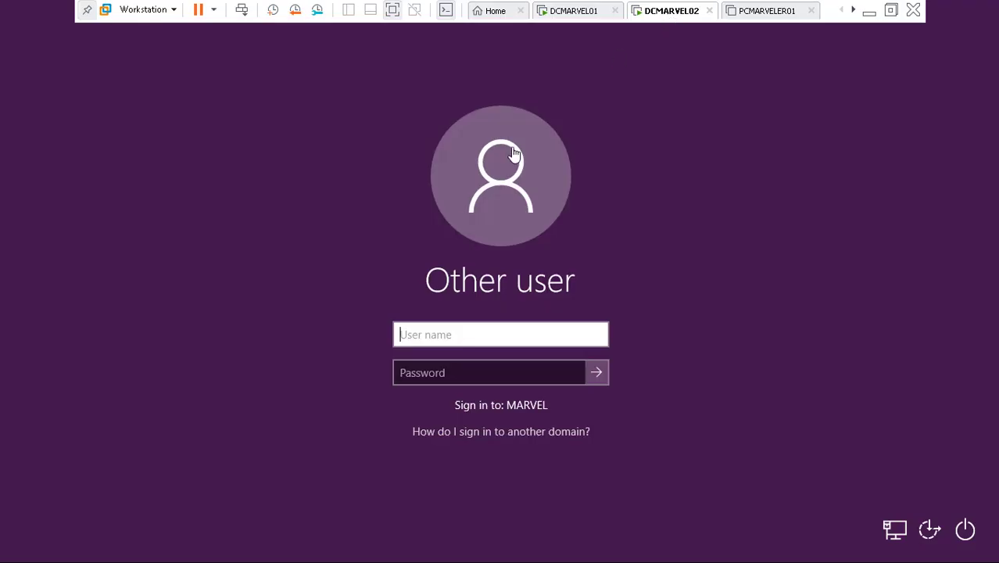
click(442, 337)
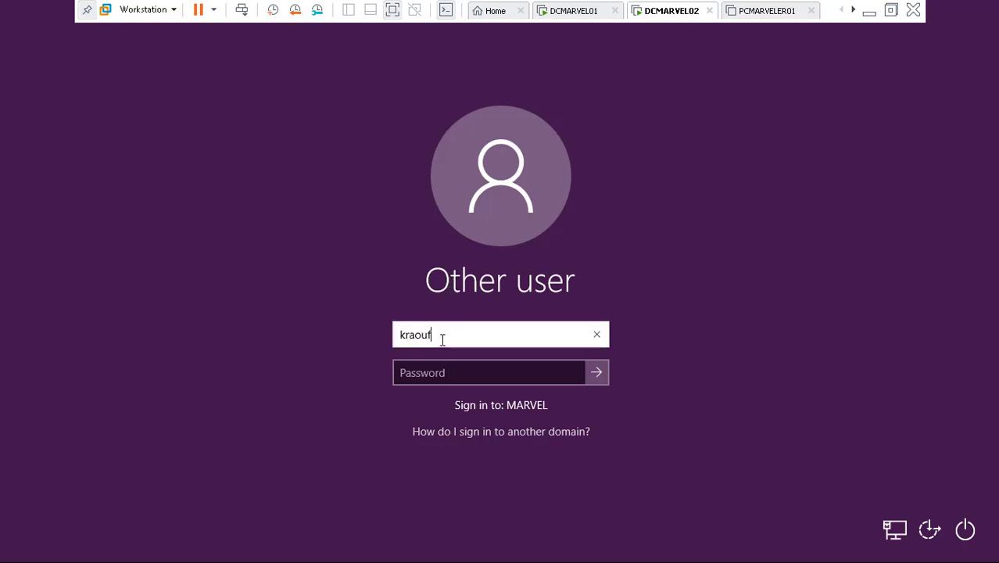
key(Tab)
text(P)
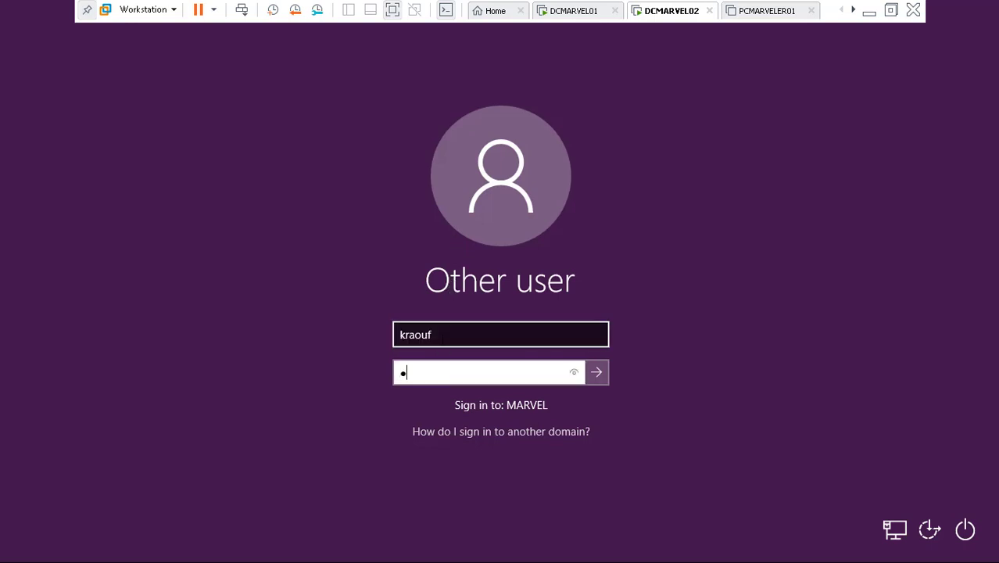
text(assword1!)
key(Return)
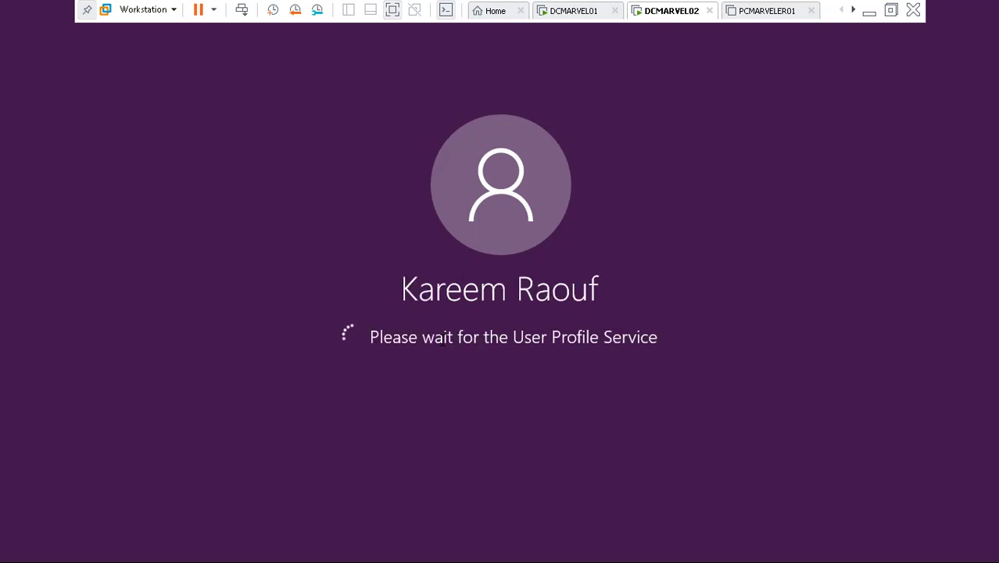
- Return to DCMARVEL01 and bring its Active Directory Users and Computers window back up
click(575, 9)
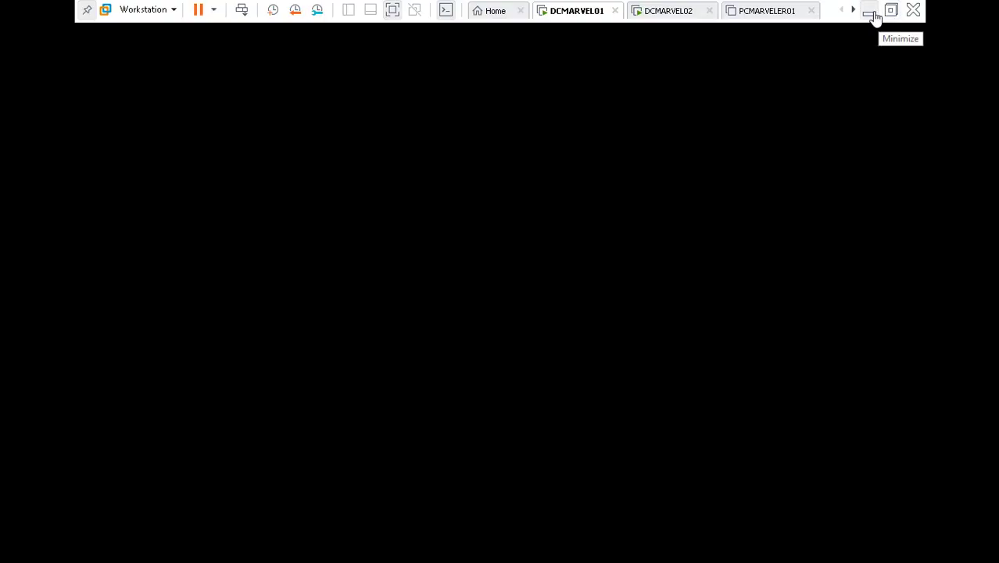
click(869, 13)
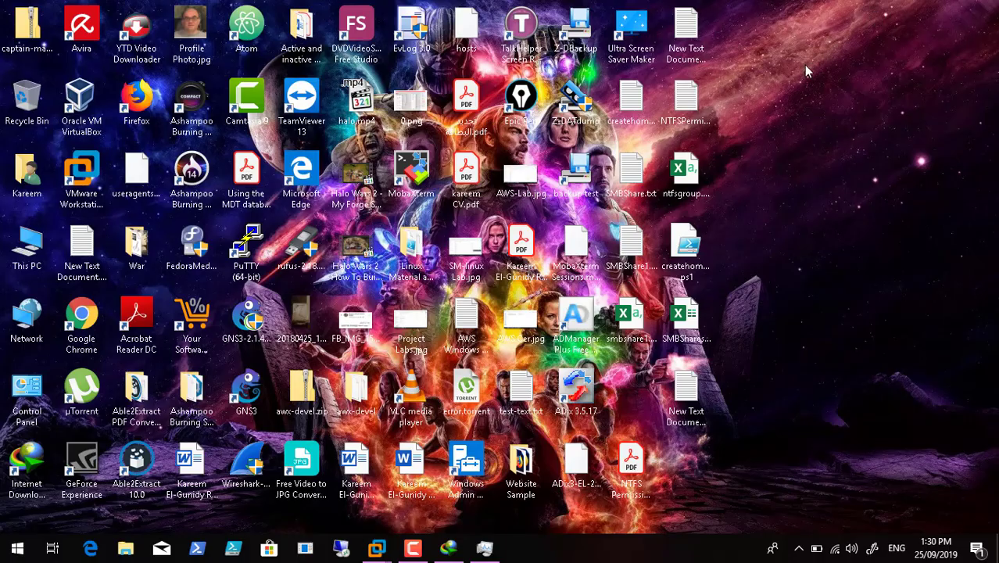
click(413, 548)
mouse_move(379, 551)
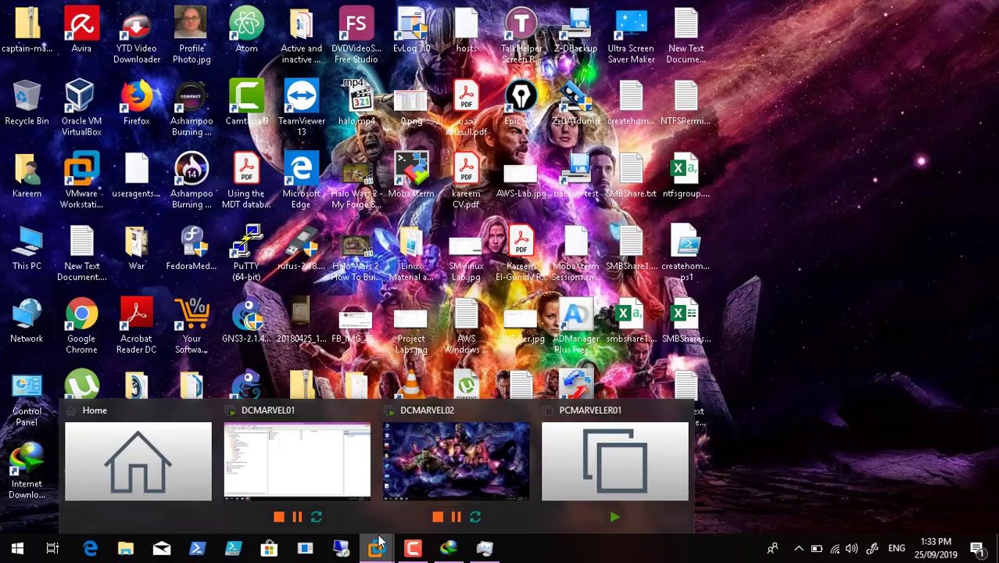
click(328, 457)
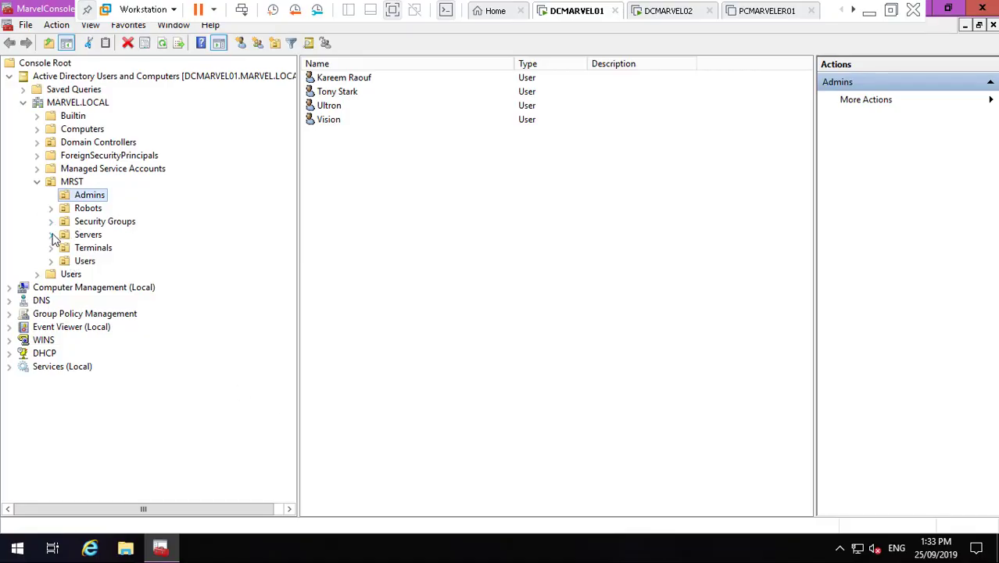
- Browse the MRST Security Groups, Users and Robots containers, ending on MRST Users
click(93, 223)
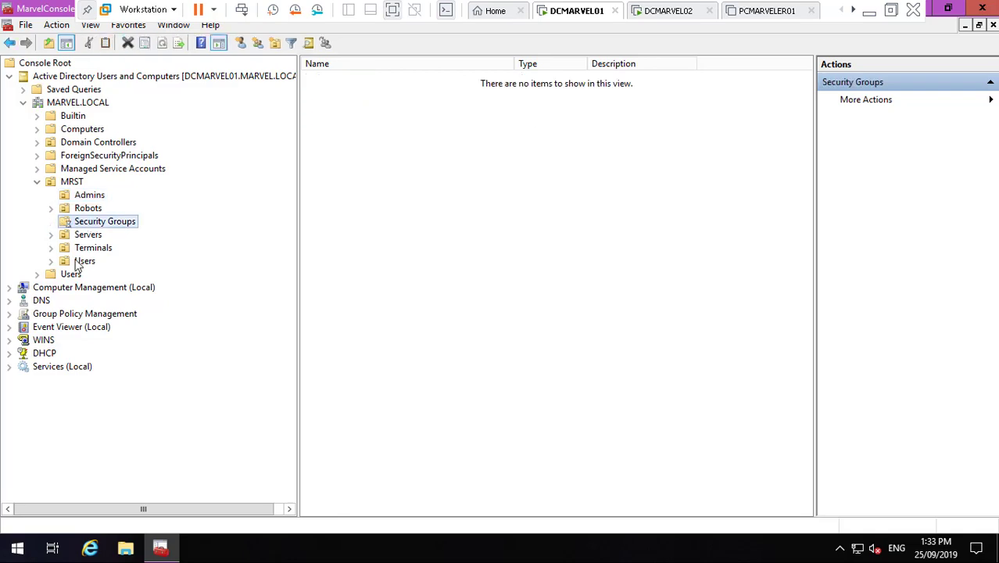
click(83, 264)
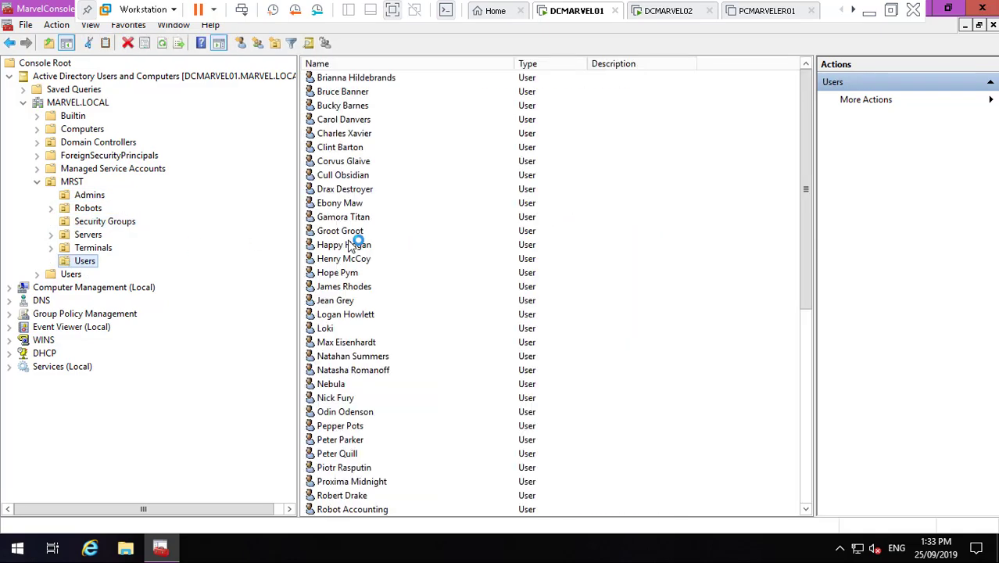
click(807, 490)
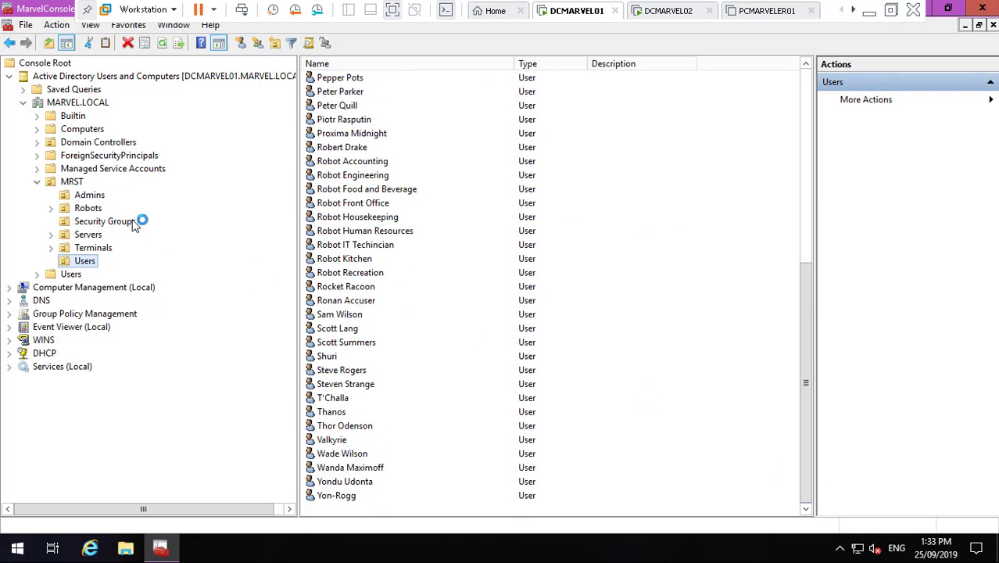
click(83, 210)
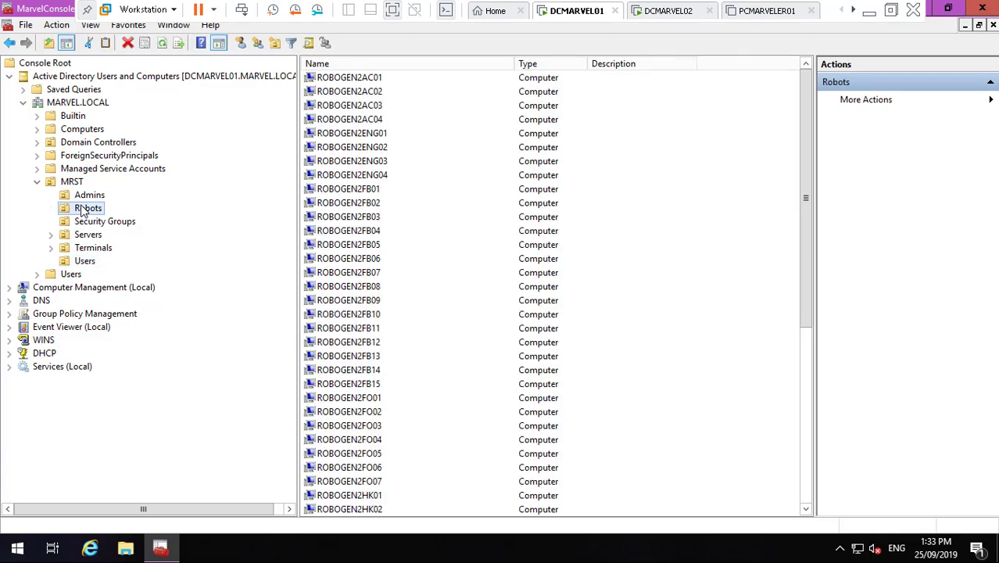
click(95, 224)
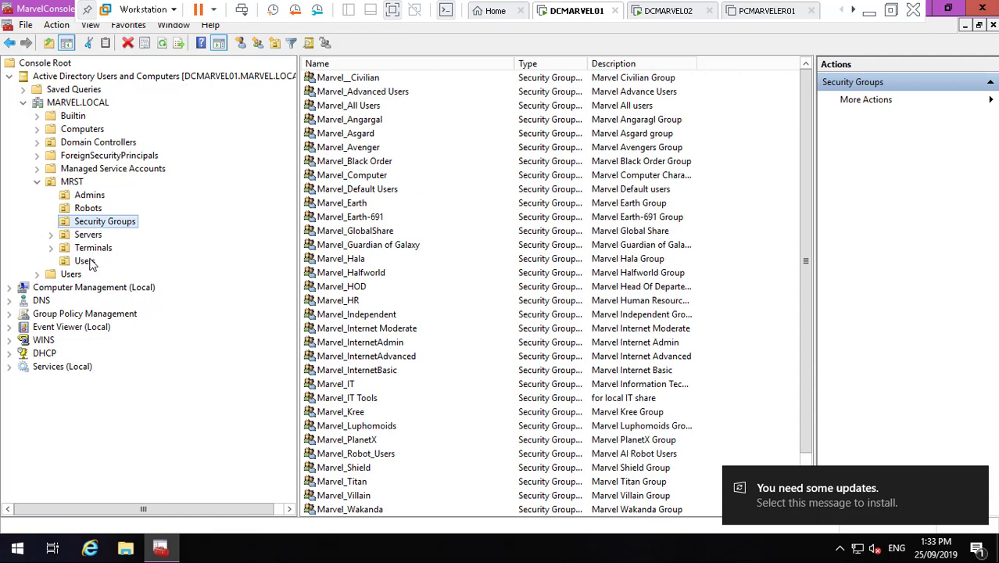
click(90, 263)
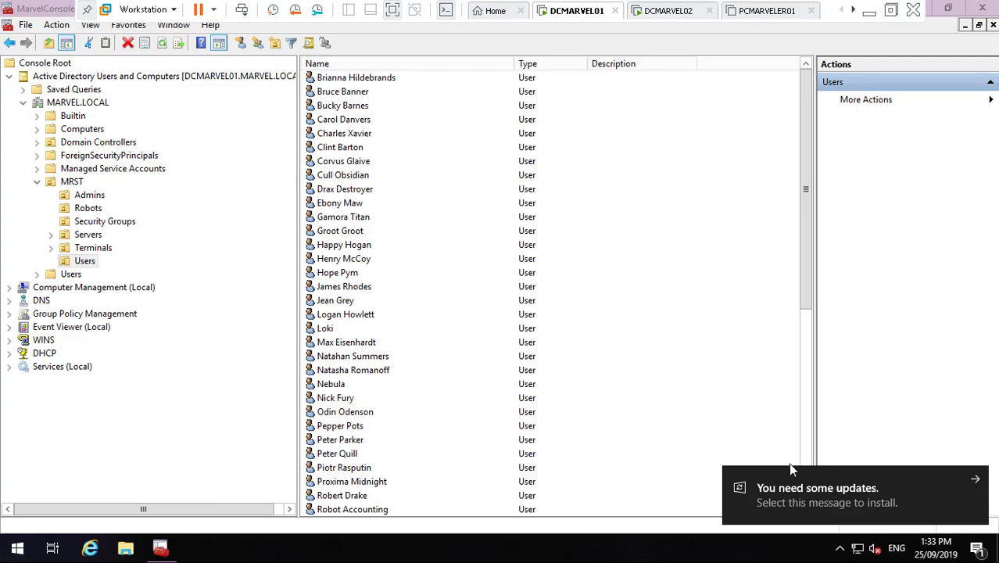
- Dismiss the updates notification and locate the Robot IT, Front Office, Food and Beverage, Accounting accounts
click(975, 479)
scroll(807, 491, down, 8)
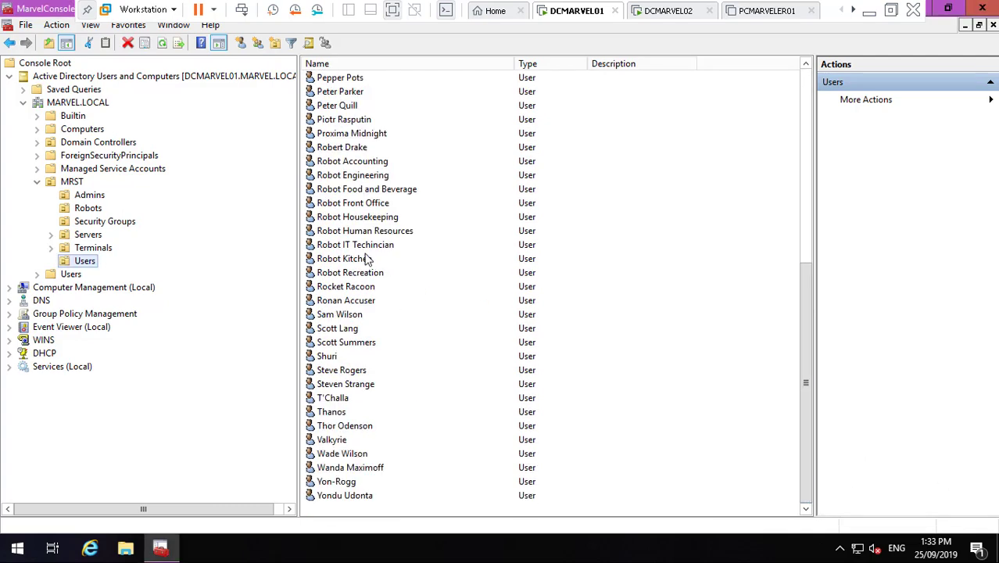
click(359, 245)
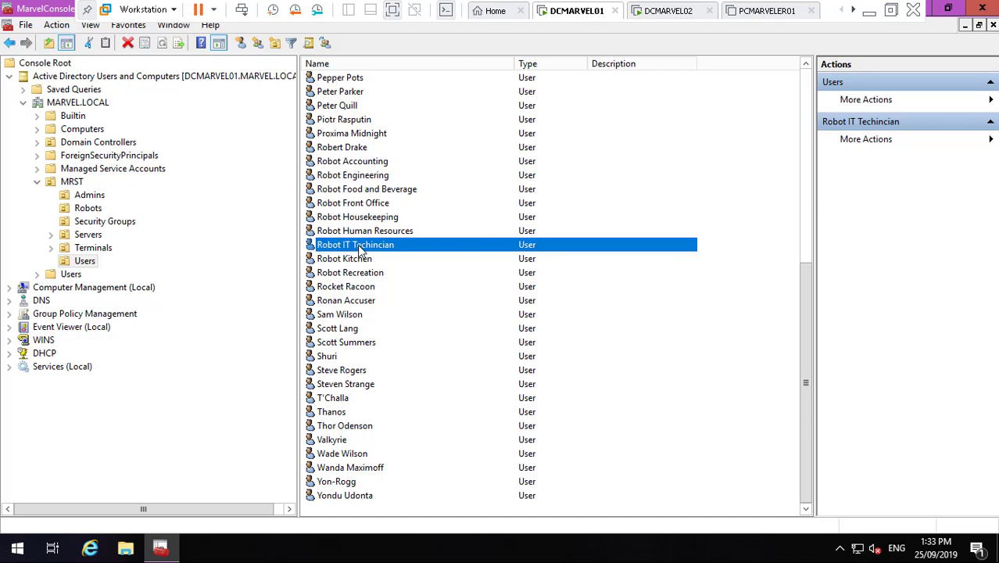
click(356, 203)
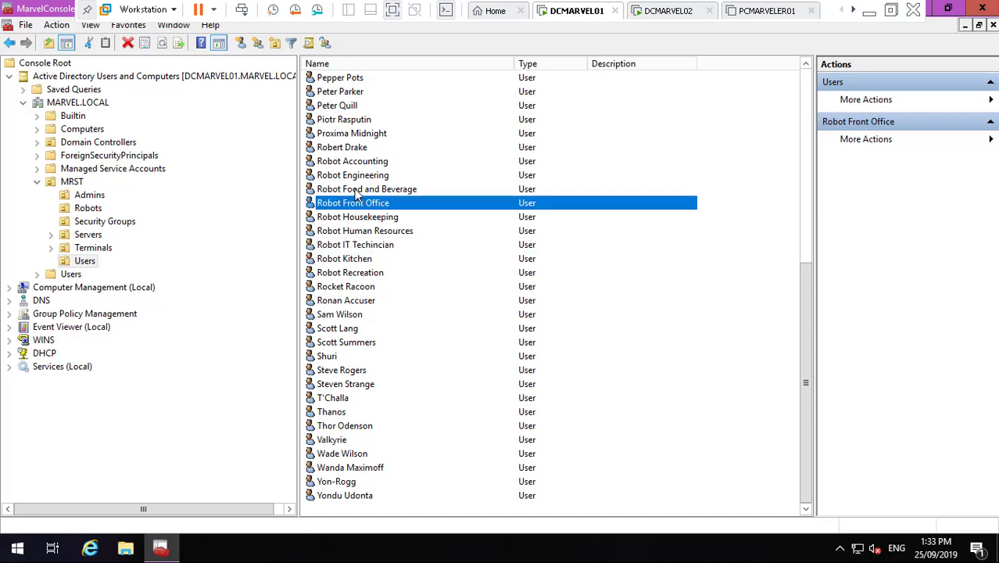
click(357, 189)
click(361, 162)
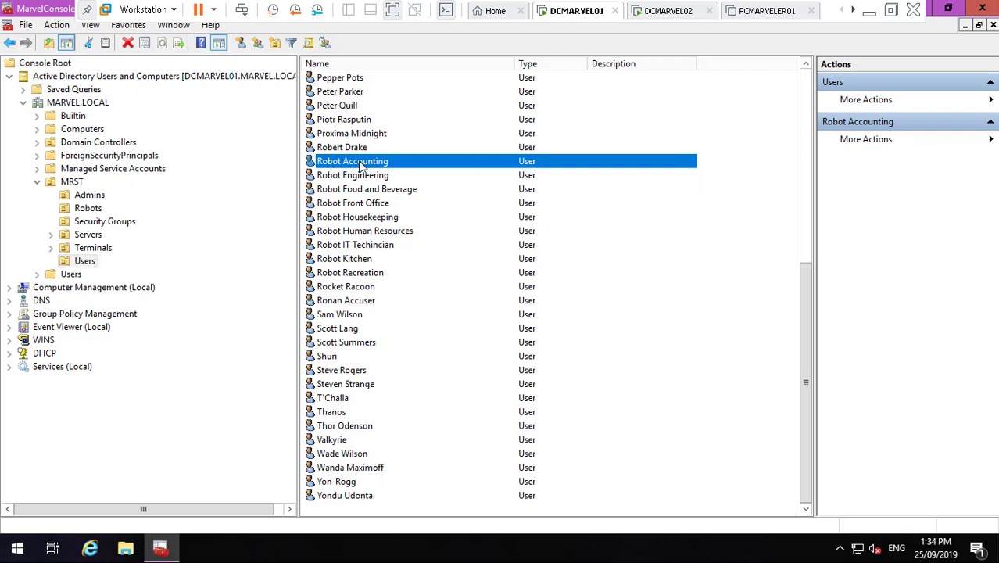
- In Robot Accounting's Log On To settings choose 'The following computers', then browse the Terminals container
double_click(361, 162)
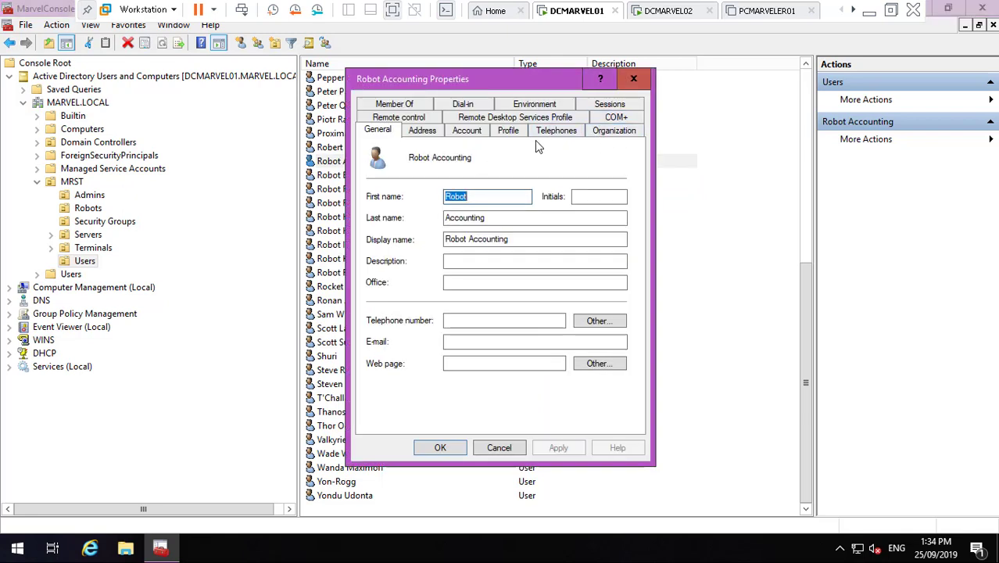
click(471, 131)
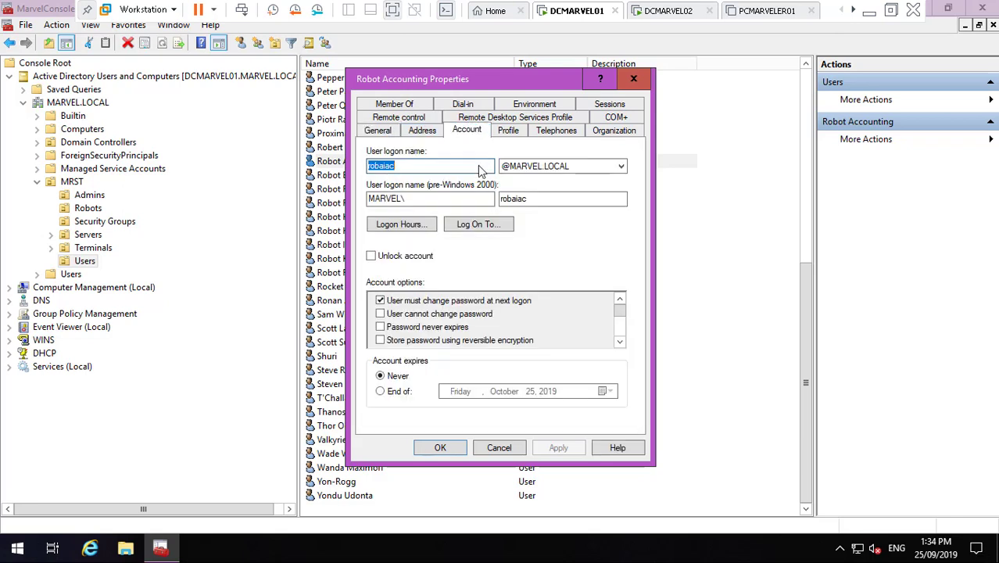
click(491, 225)
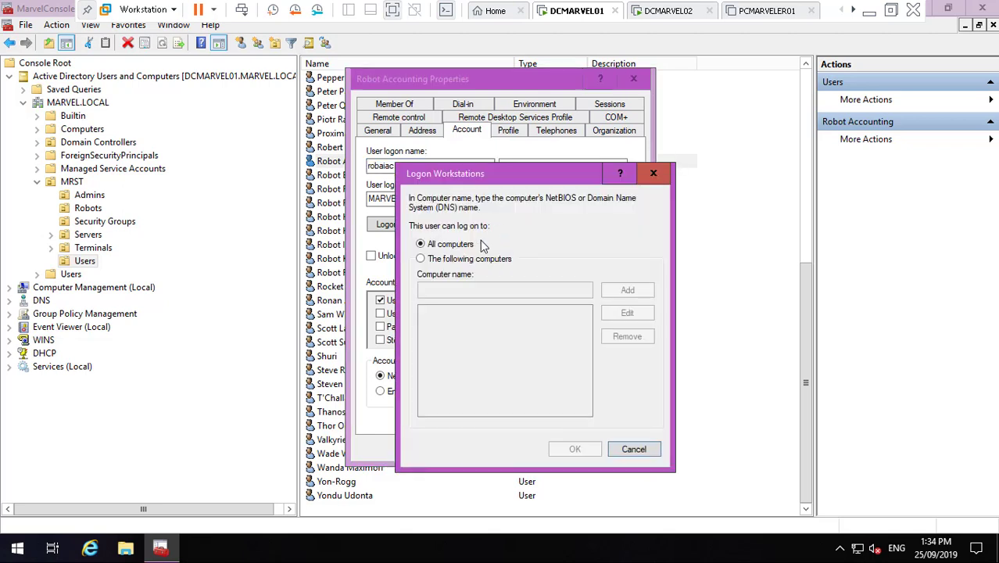
click(440, 260)
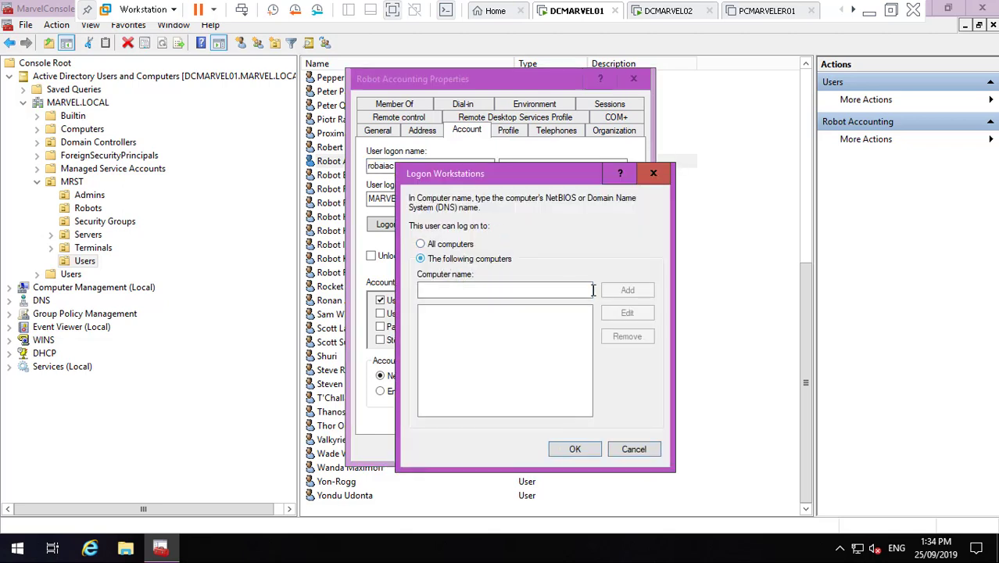
click(547, 293)
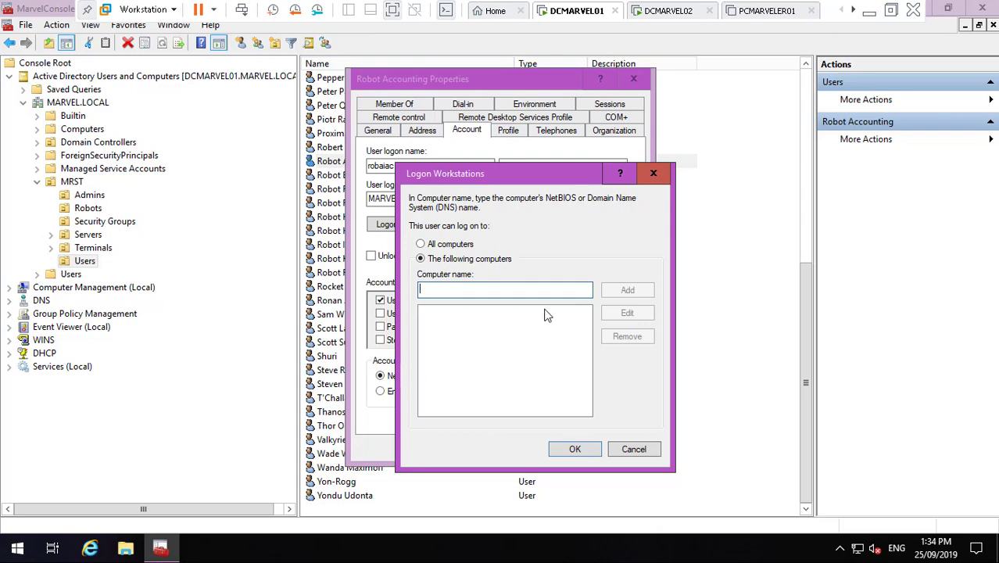
click(109, 248)
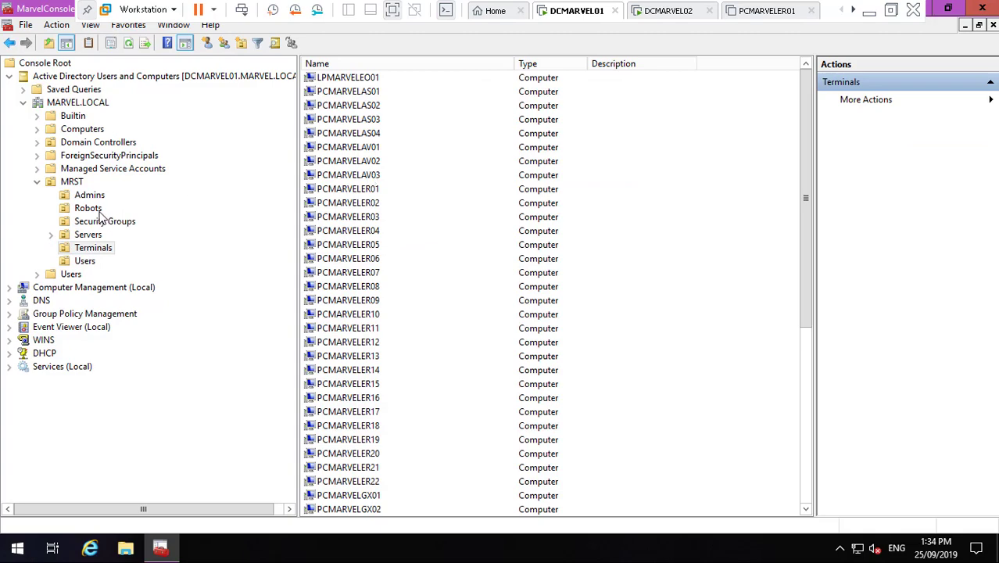
- Copy the computer name ROBOGEN2AC01 from its properties and return to the Logon Workstations dialog
click(99, 210)
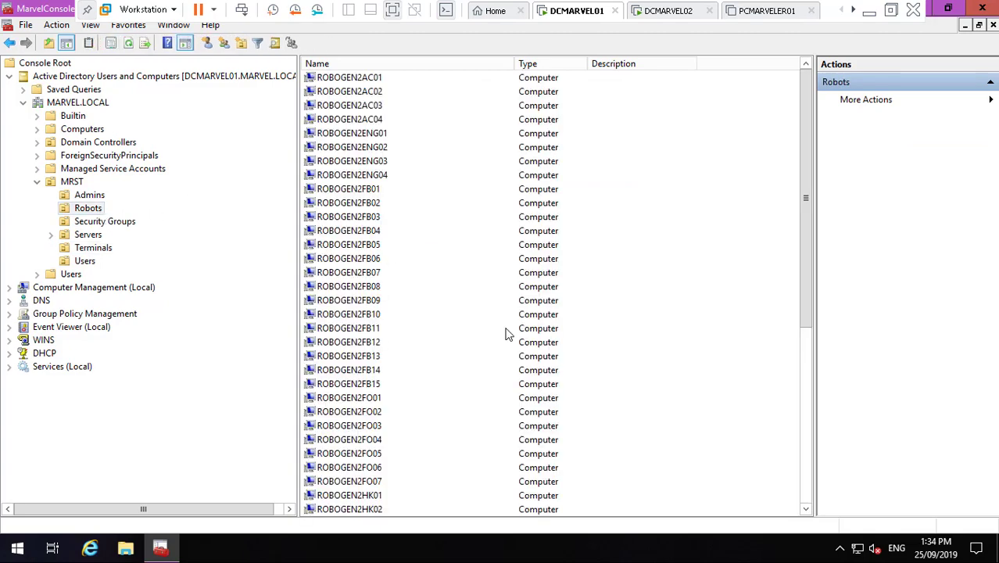
click(362, 84)
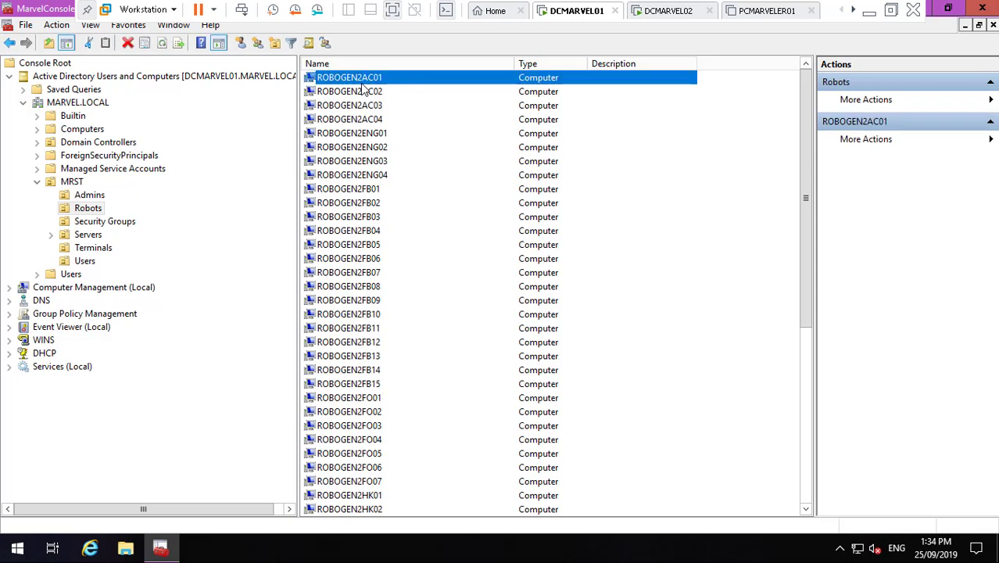
right_click(363, 87)
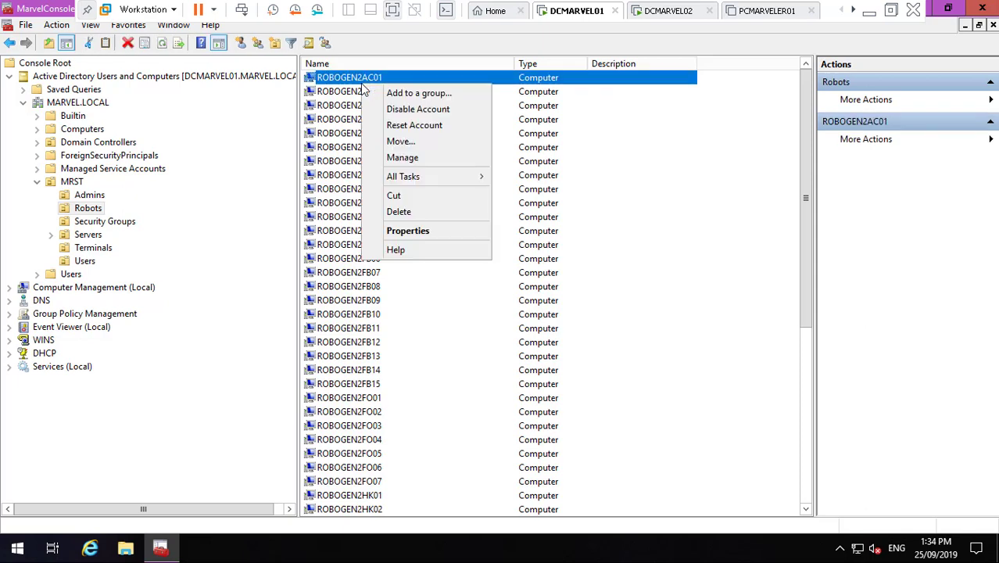
click(420, 232)
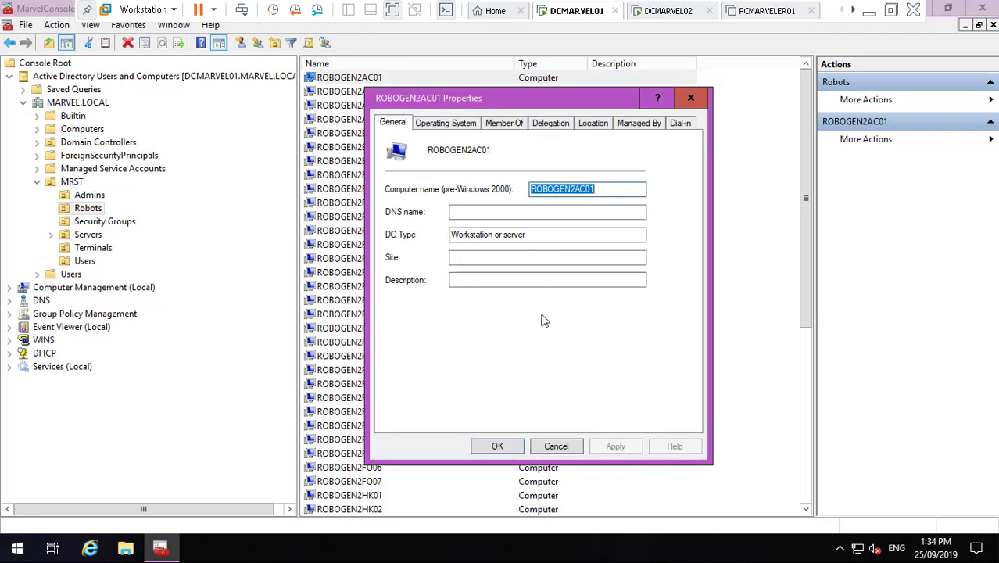
click(557, 446)
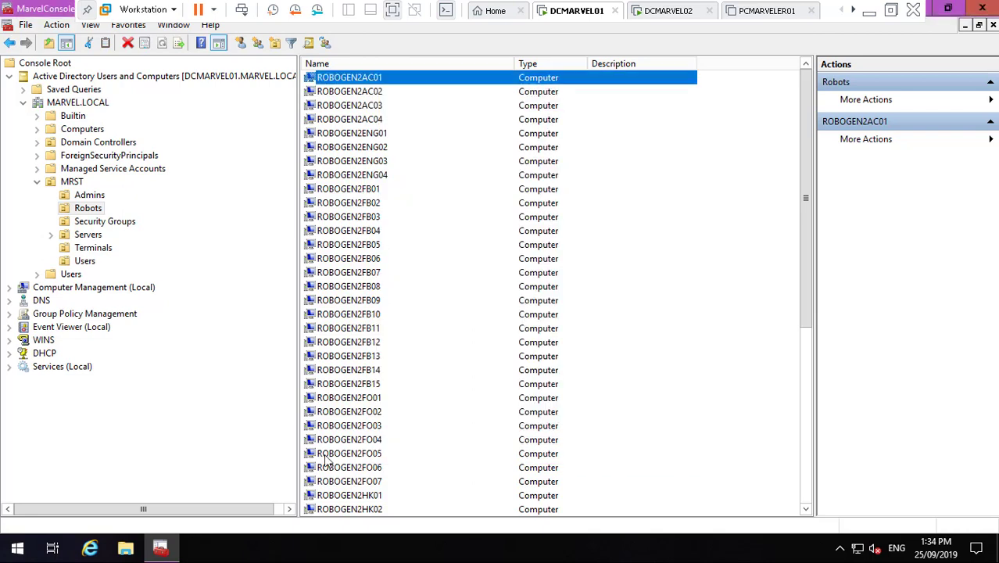
click(154, 550)
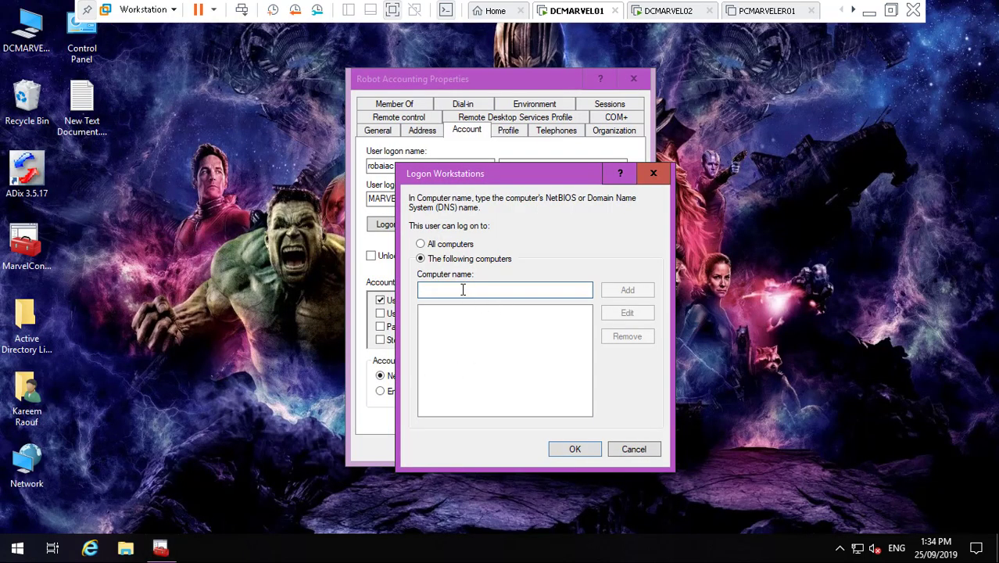
- Add ROBOGEN2AC01, ROBOGEN2AC02 and ROBOGEN2AC03 to Robot Accounting's allowed logon computers
text(ROBOGEN2AC01)
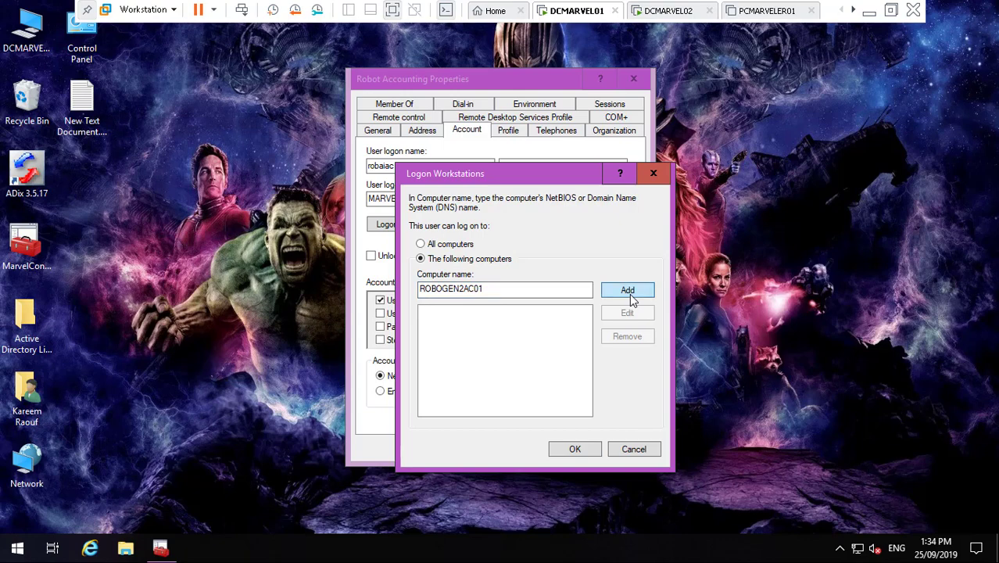
click(627, 290)
text(ROBOGEN2AC01)
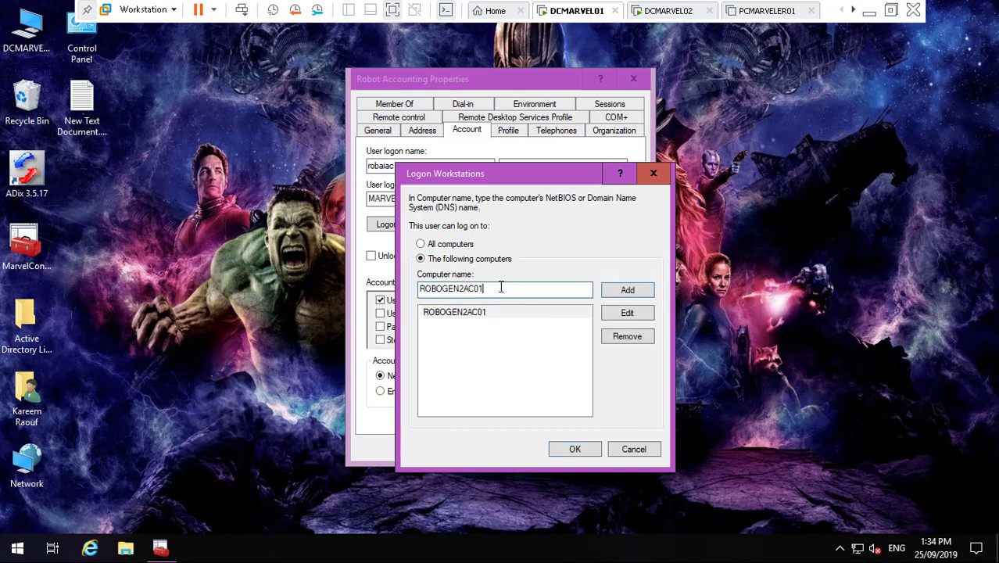
text(2)
click(628, 290)
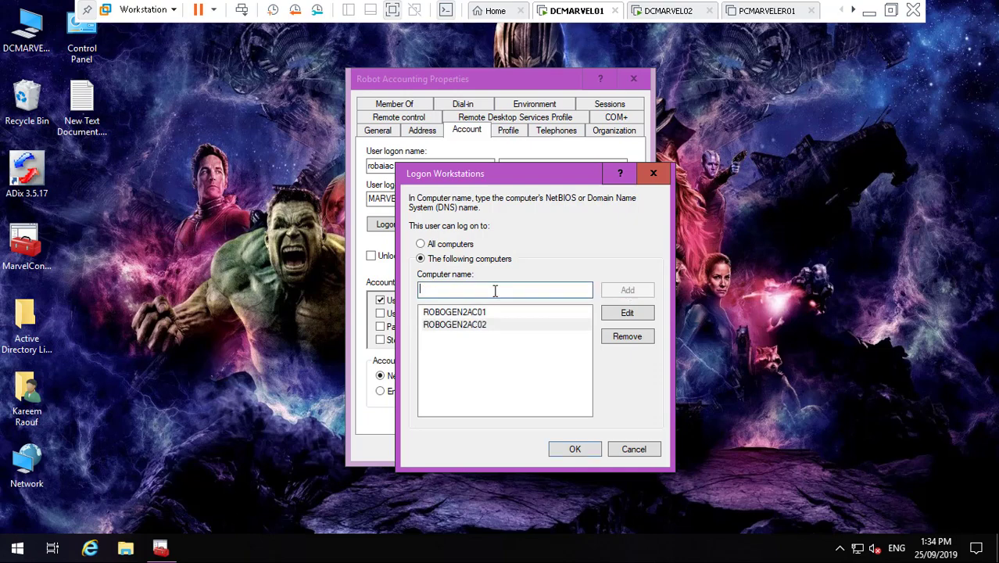
text(ROBOGEN2AC01)
text(3)
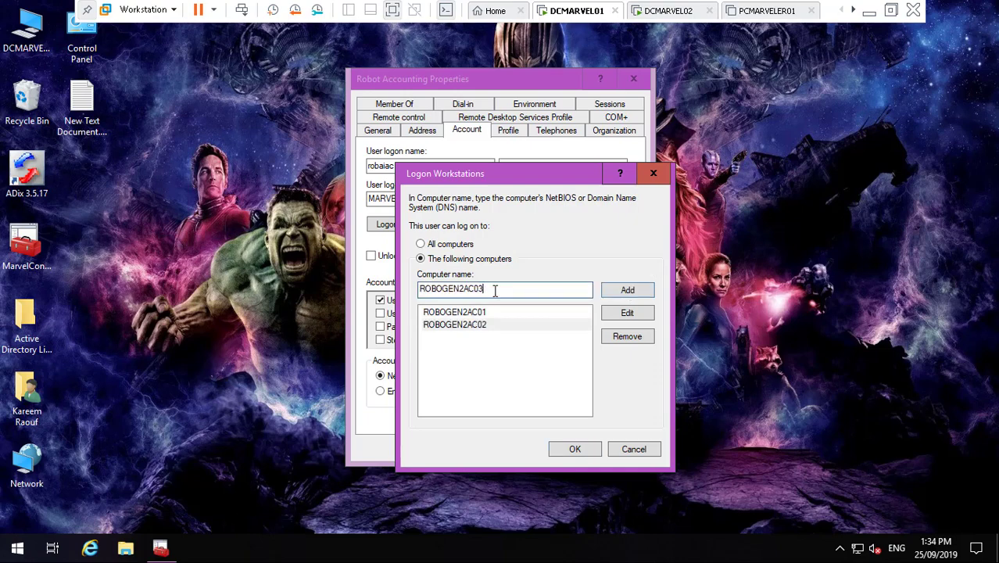
click(627, 293)
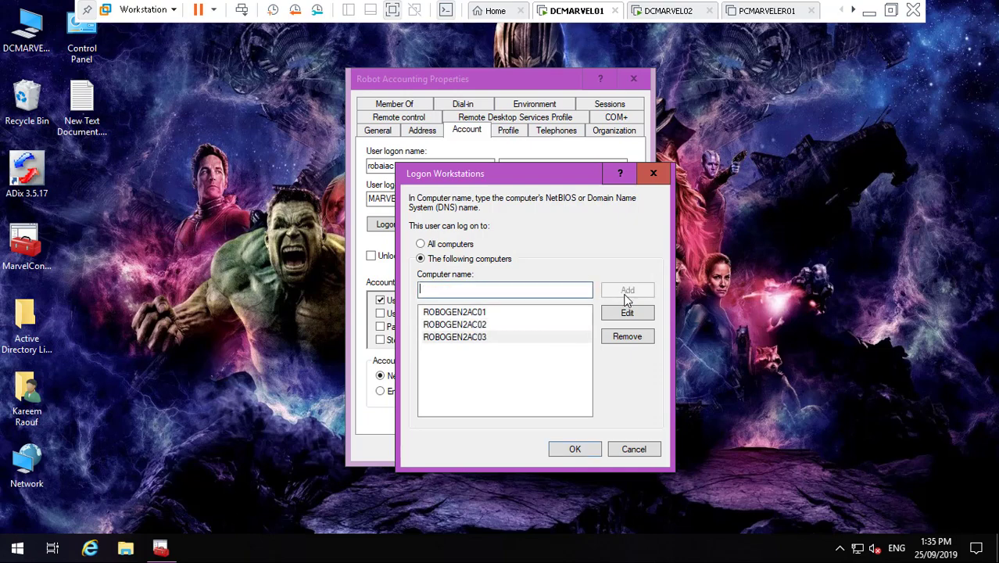
- Add ROBOGEN2AC04, confirm the computer list, and go to the description field on General
text(ROBOGEN2AC01)
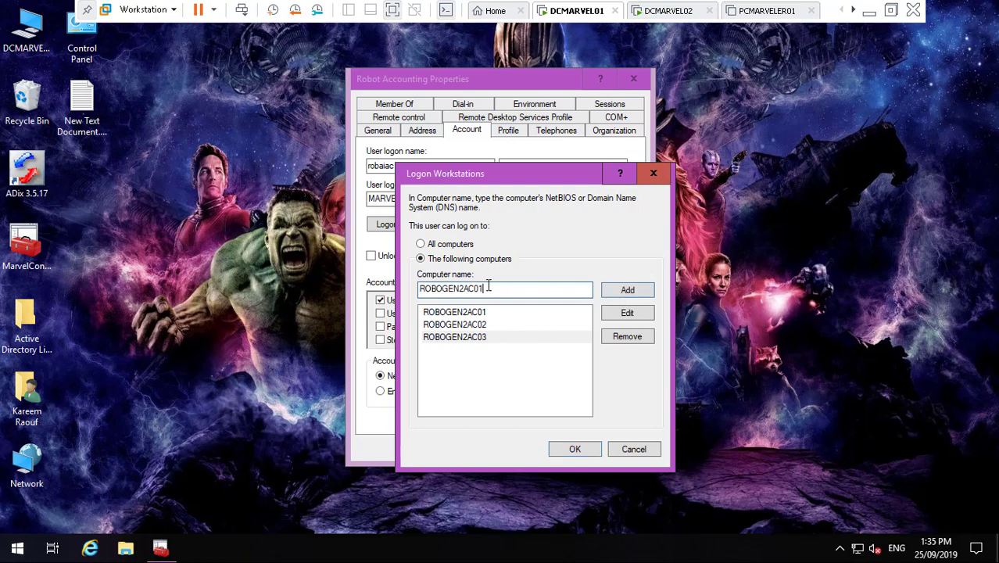
text(4)
click(625, 290)
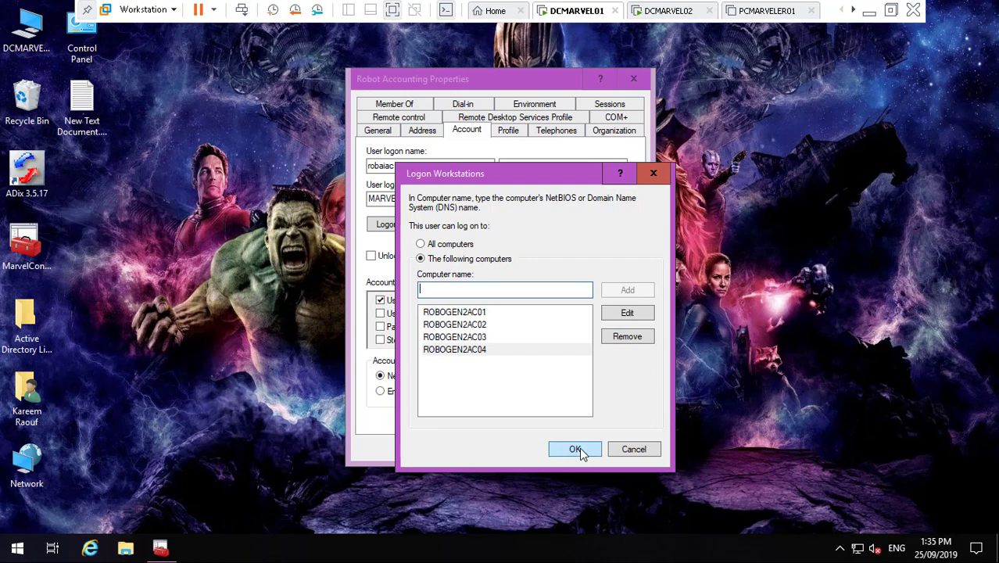
click(576, 451)
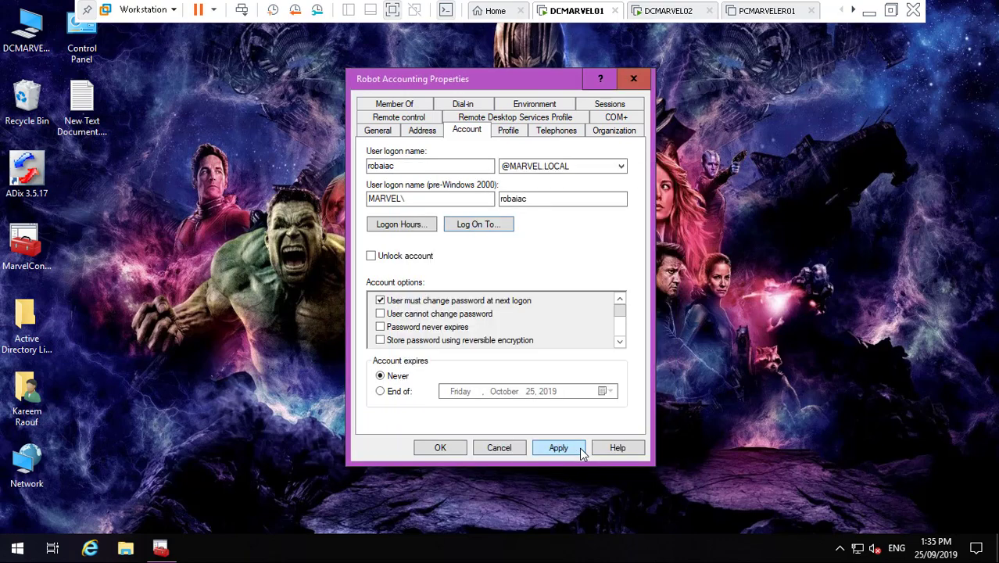
click(379, 130)
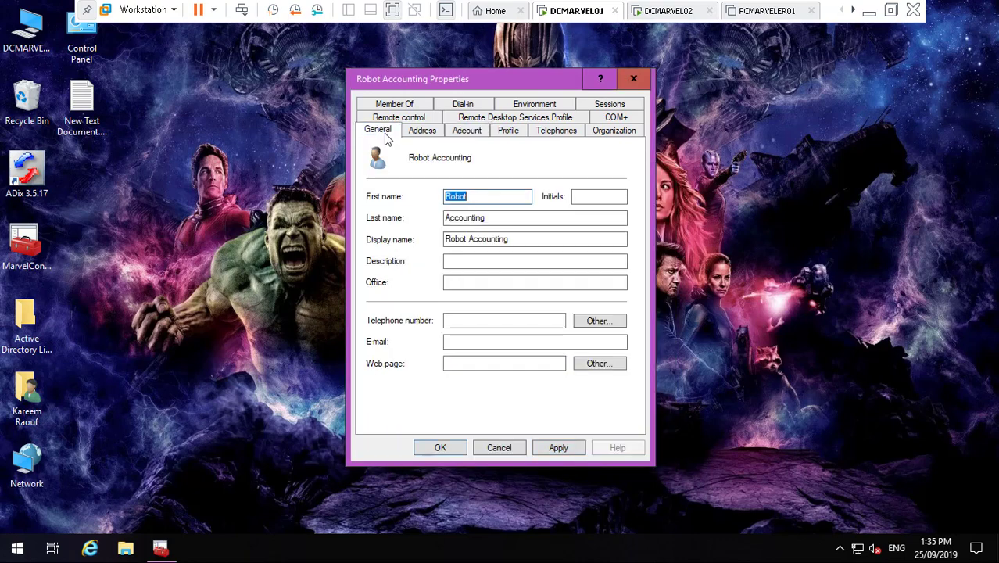
click(473, 263)
- Type the description 'Robot Artficial Inteliegence Acconting' for Robot Accounting
text(R)
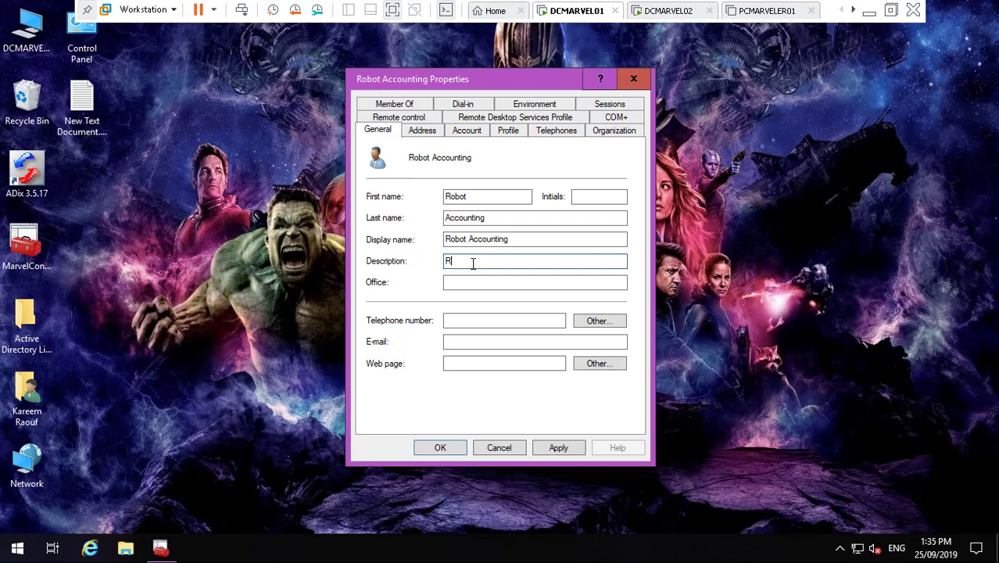
text(OBO)
key(BackSpace)
key(BackSpace)
key(BackSpace)
text(obot A)
text(A)
key(BackSpace)
text(frica)
key(BackSpace)
key(BackSpace)
key(BackSpace)
text(cial Inte)
key(BackSpace)
key(BackSpace)
text(telegence)
key(BackSpace)
key(BackSpace)
key(BackSpace)
key(BackSpace)
key(BackSpace)
key(BackSpace)
text(ie)
text(gence)
text(Accp)
text(onting)
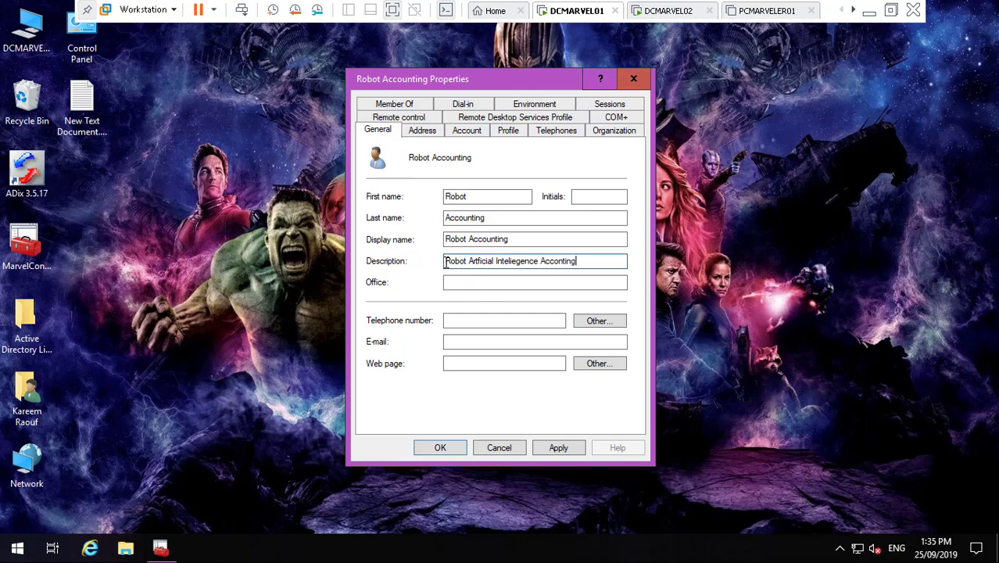
- Apply the new description and close Robot Accounting's properties
drag(446, 263, 586, 262)
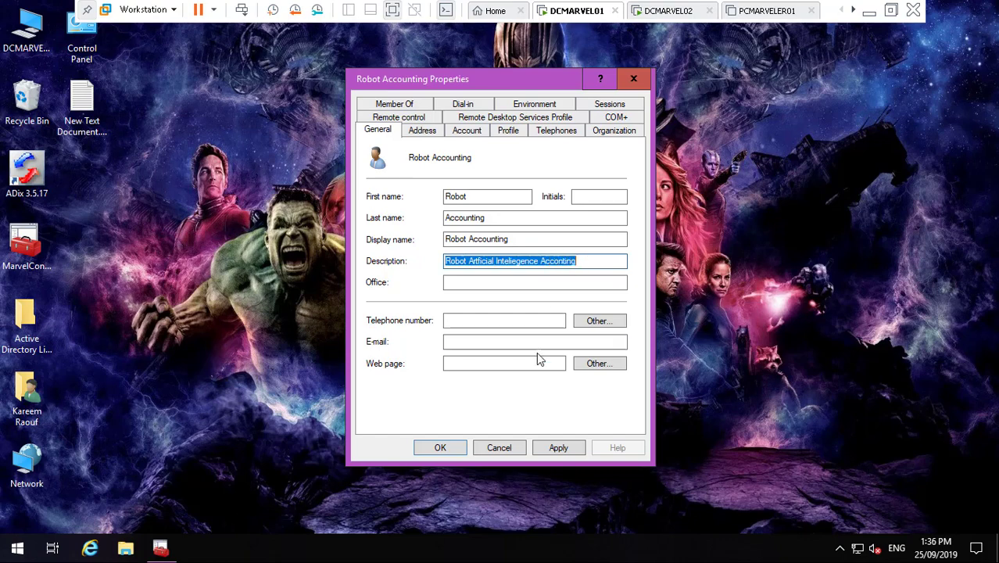
click(559, 443)
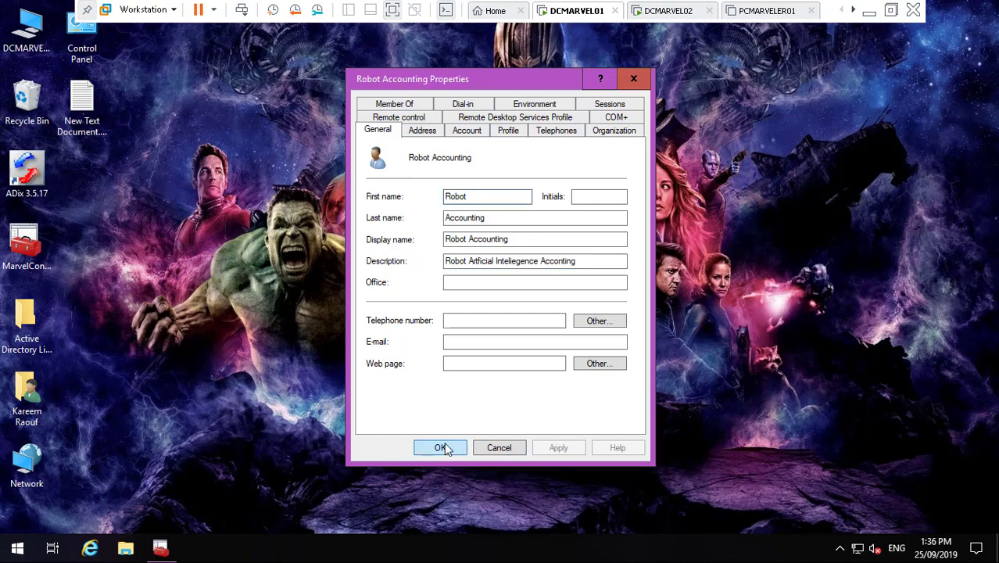
click(440, 447)
- Check Robot Accounting's description in the MRST Users list, then open Robot Engineering's properties
click(160, 551)
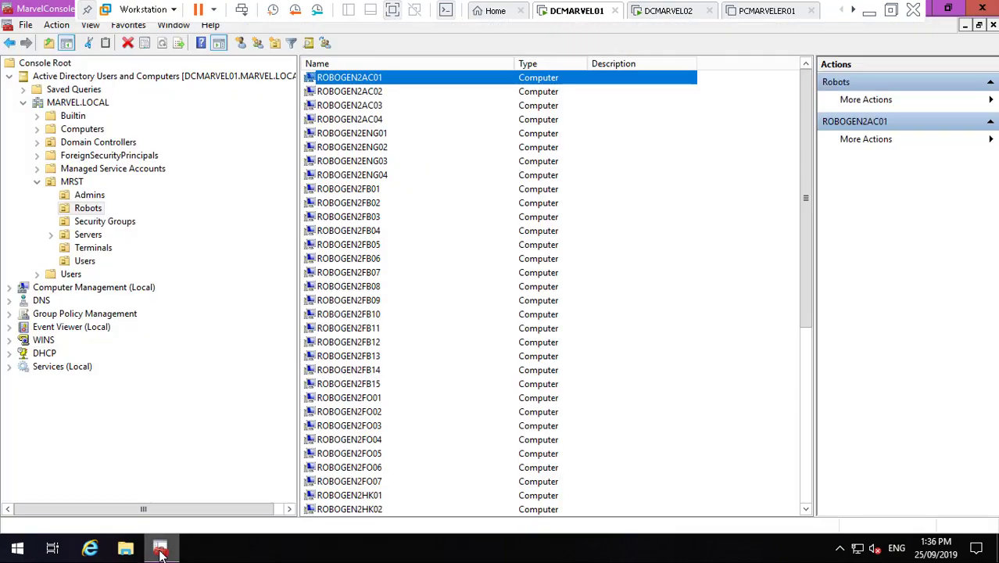
click(381, 135)
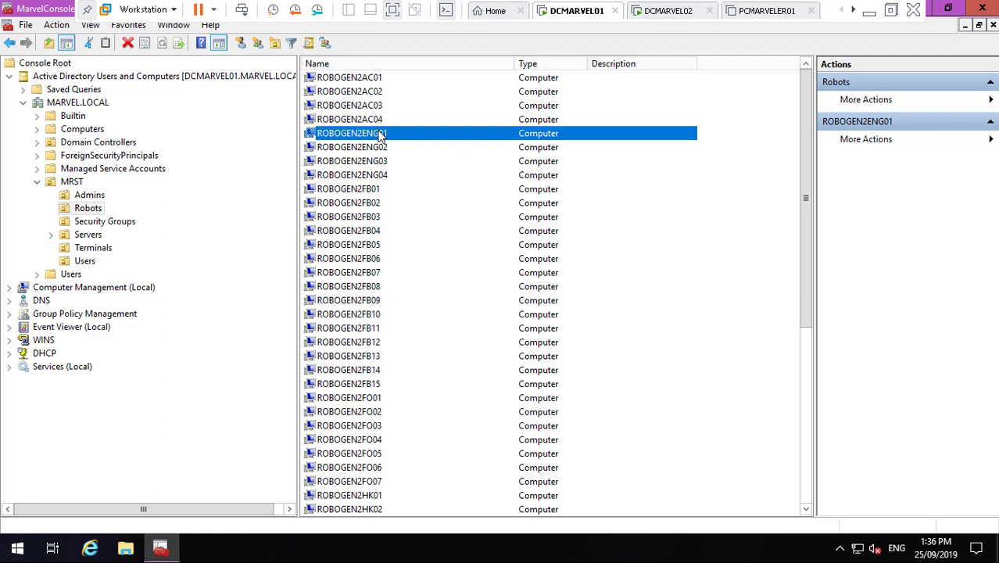
right_click(384, 137)
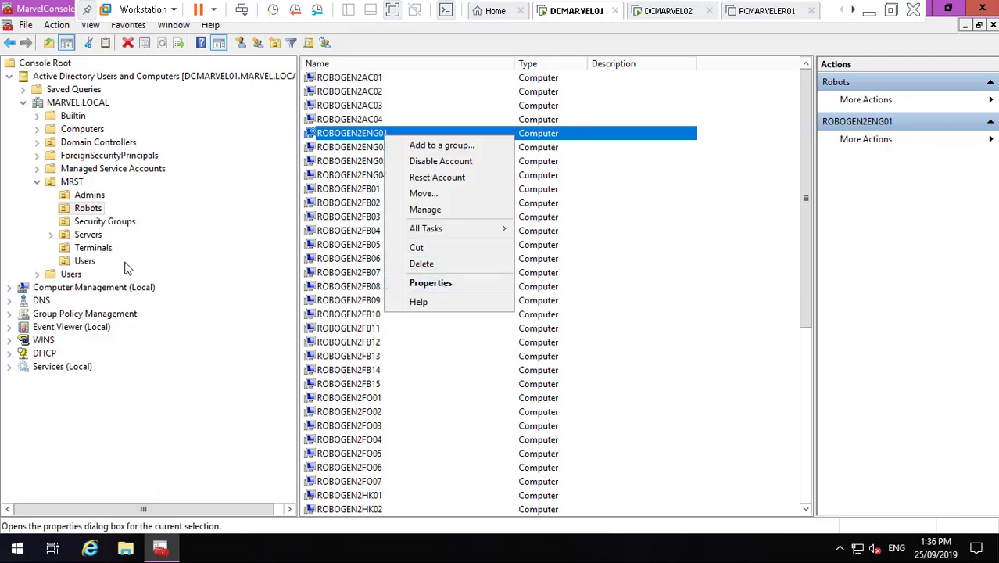
click(86, 261)
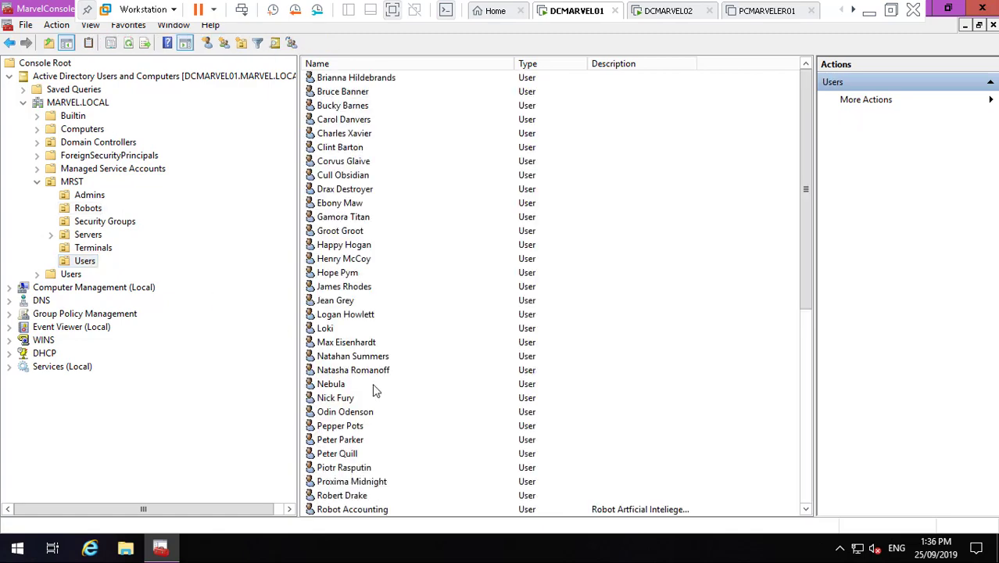
double_click(377, 512)
key(Escape)
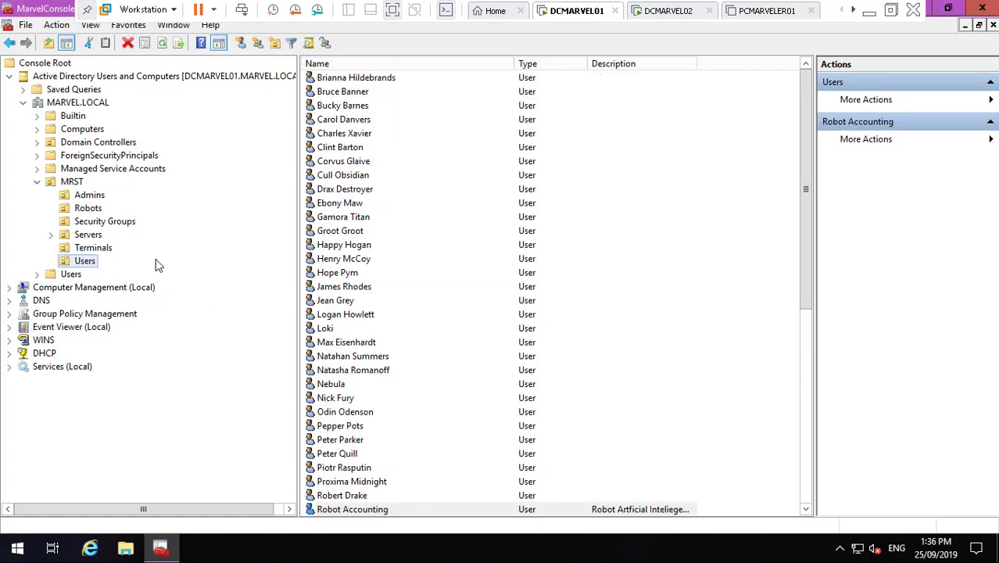
click(805, 509)
click(805, 510)
click(806, 509)
click(806, 509)
click(806, 509)
click(805, 510)
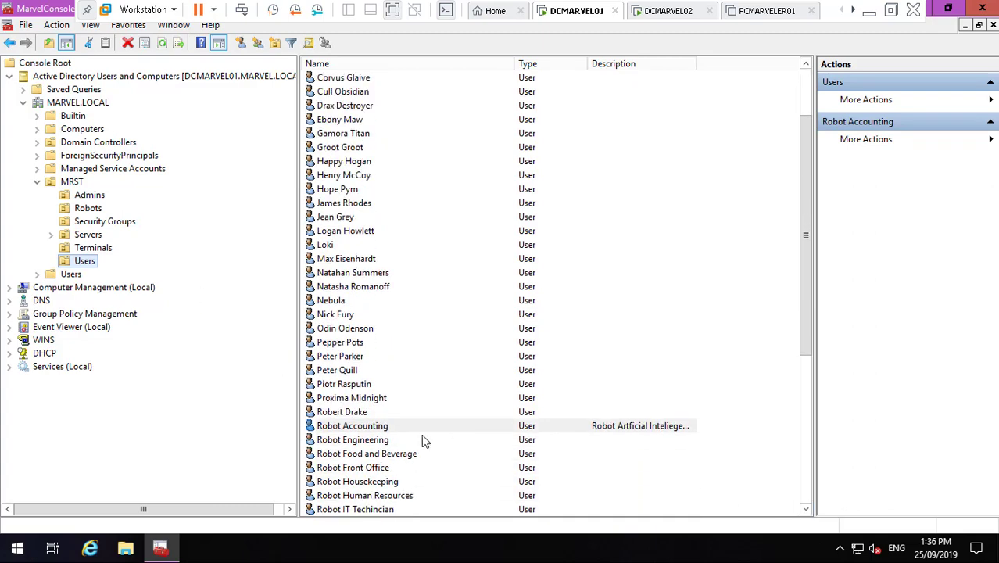
double_click(375, 442)
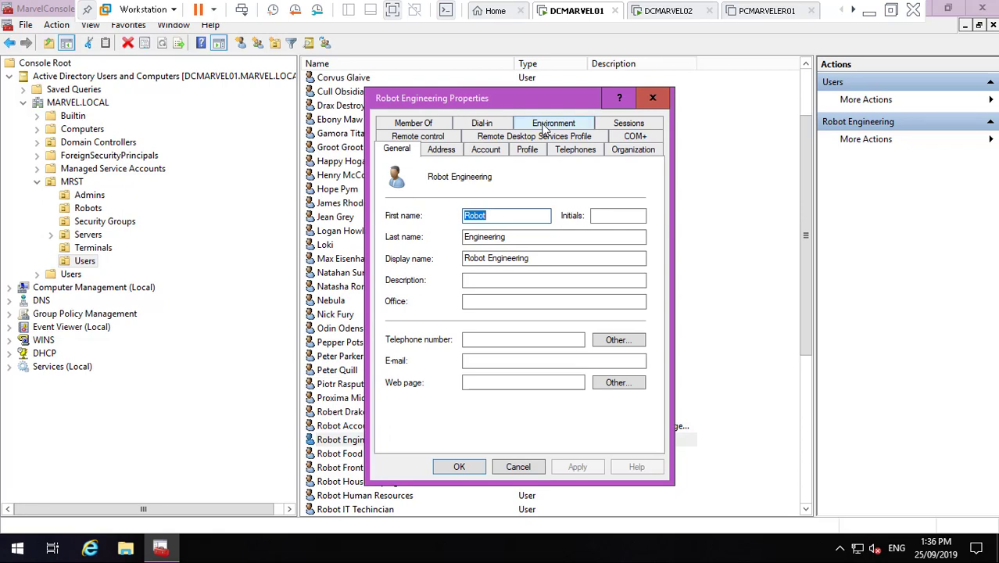
- Open Robot Engineering's Log On To settings and copy the ROBOGEN2ENG01 computer name
click(495, 154)
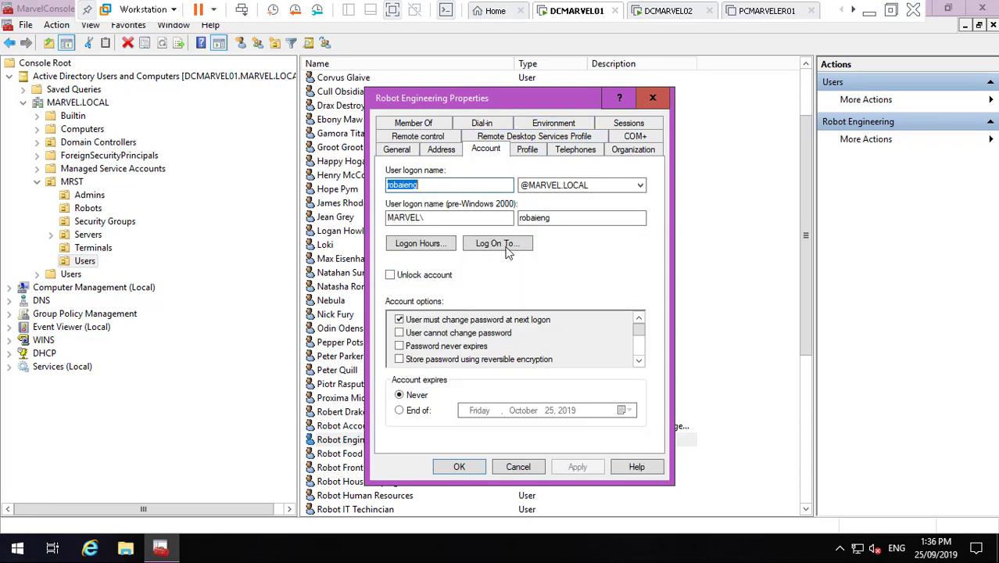
click(507, 247)
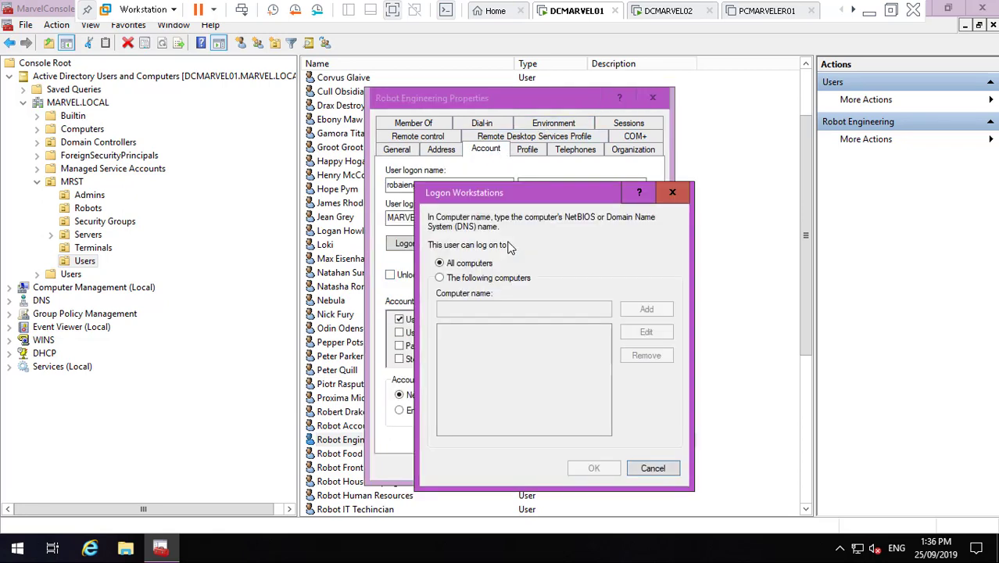
click(93, 208)
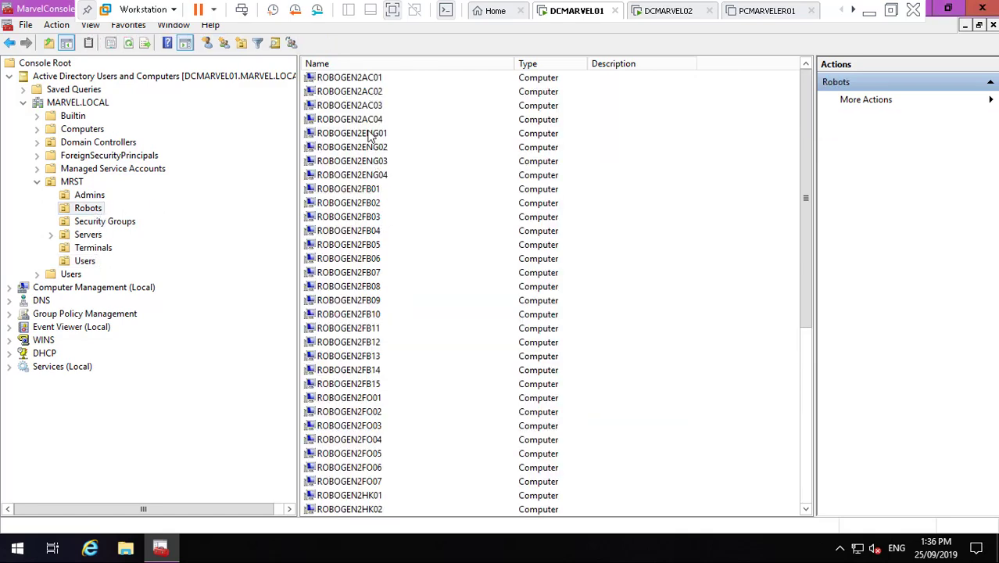
click(369, 134)
right_click(367, 133)
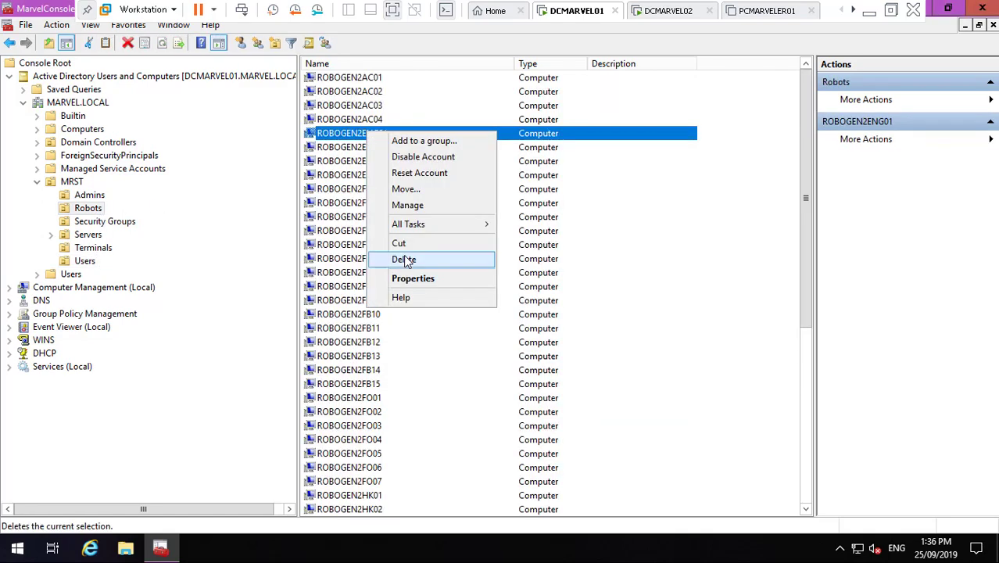
click(413, 278)
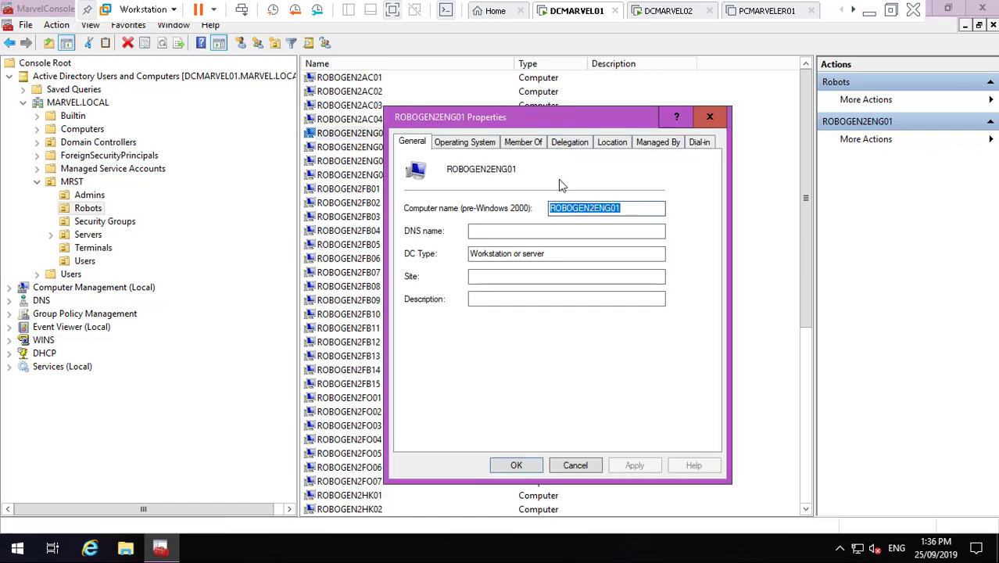
click(170, 552)
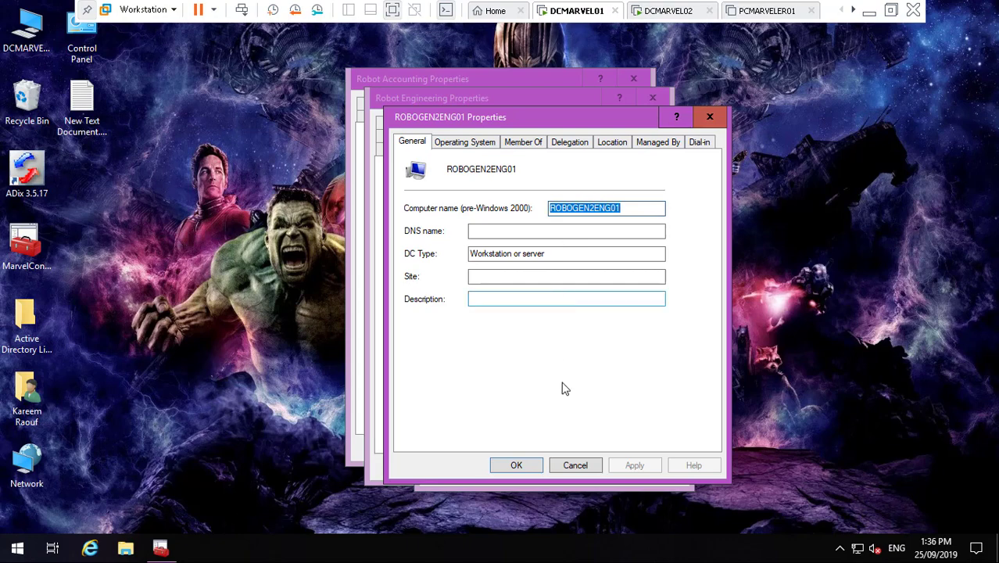
click(575, 466)
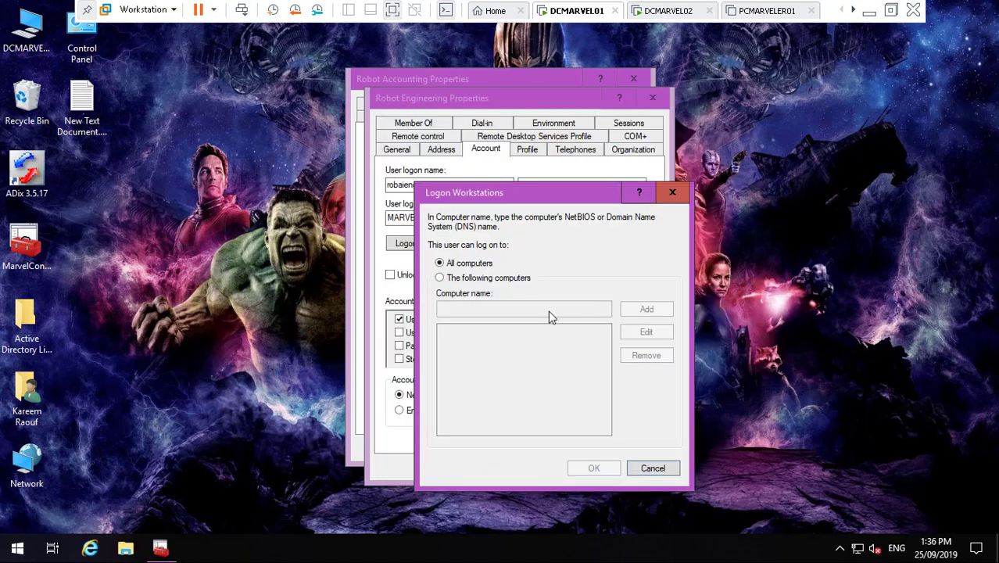
- Allow logon only to ROBOGEN2ENG01, ROBOGEN2ENG02, ROBOGEN2ENG03 and ROBOGEN2ENG04, and confirm the list
click(474, 278)
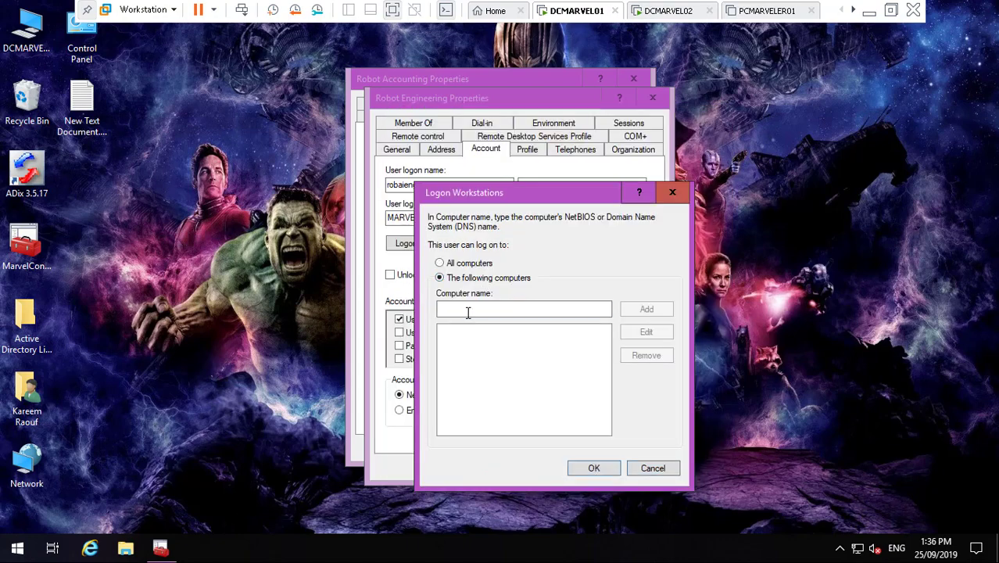
click(467, 312)
text(ROBOGEN2ENG01)
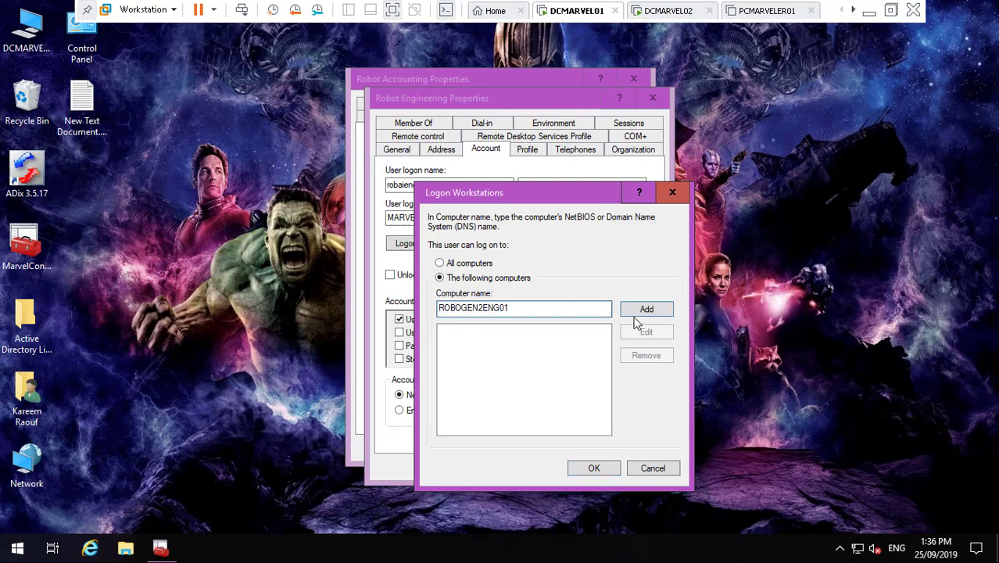
click(647, 309)
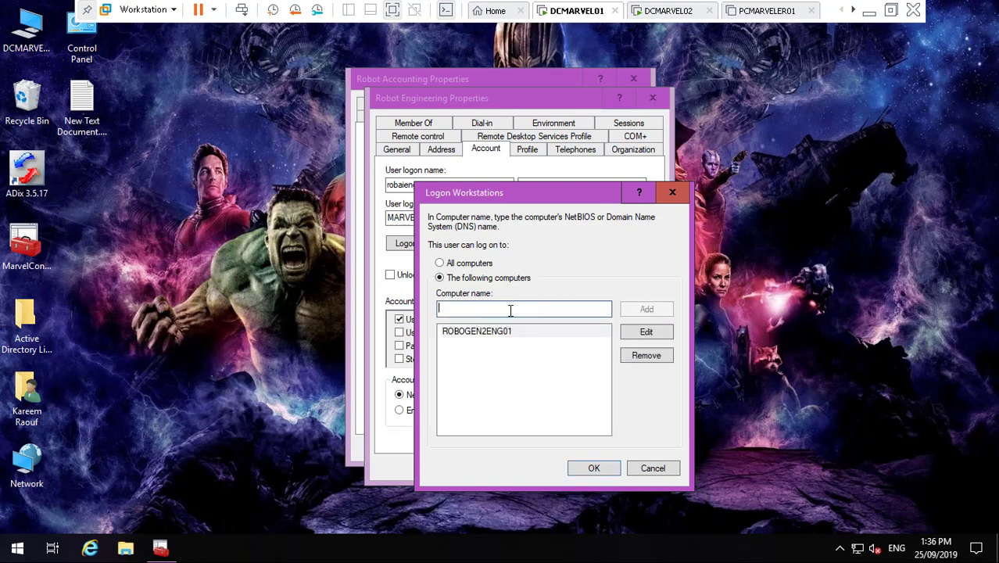
text(ROBOGEN2ENG01)
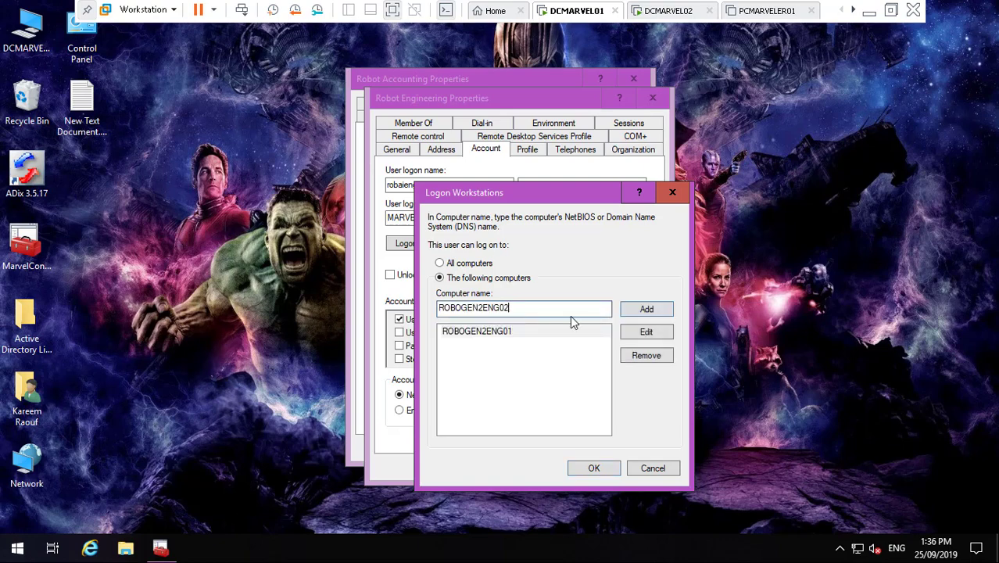
click(646, 309)
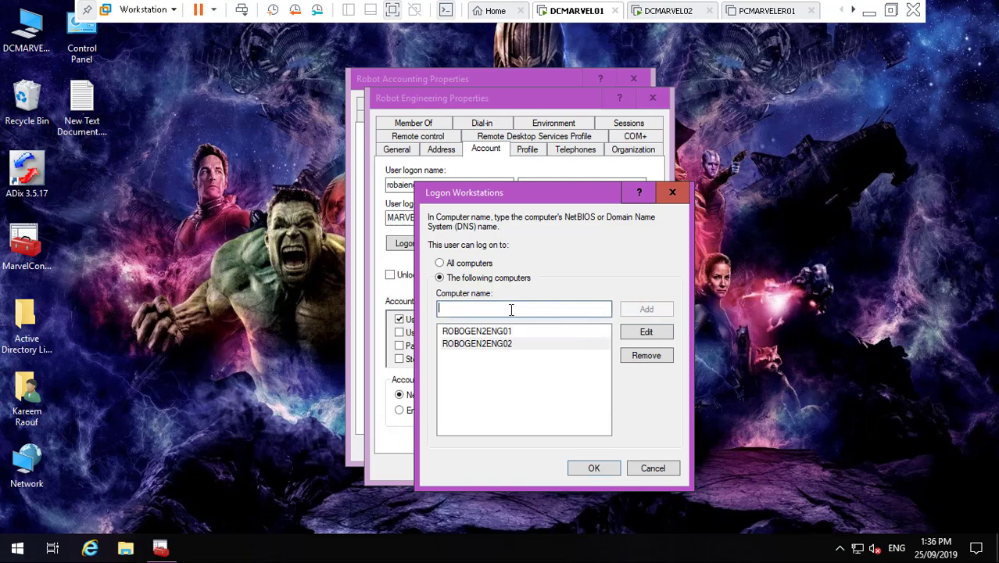
text(ROBOGEN2ENG01)
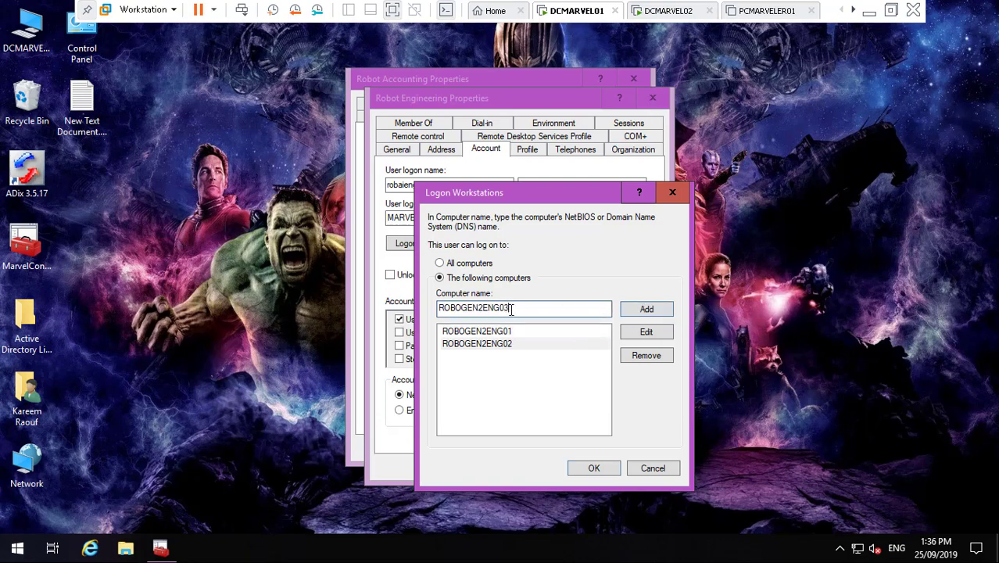
click(645, 309)
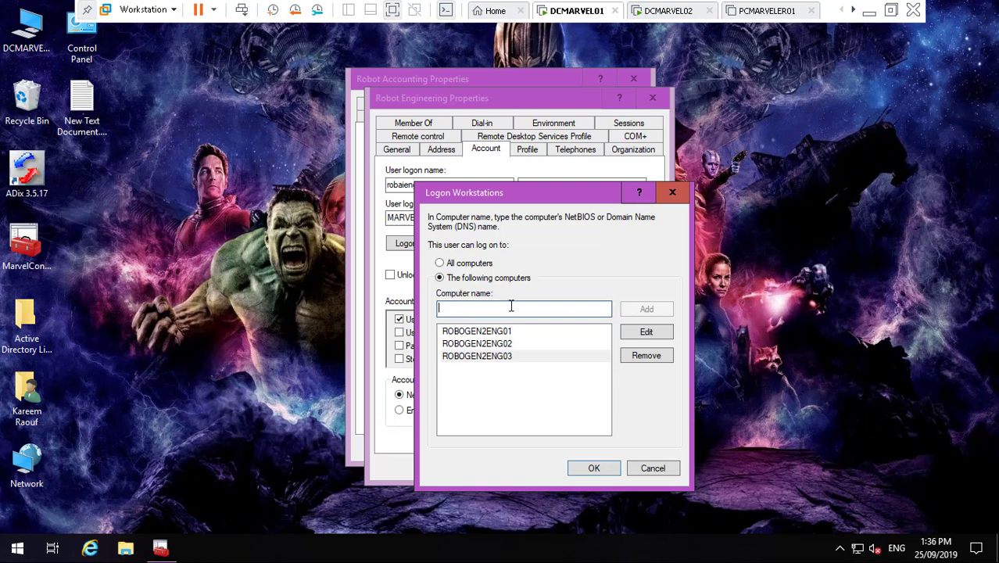
text(ROBOGEN2ENG01)
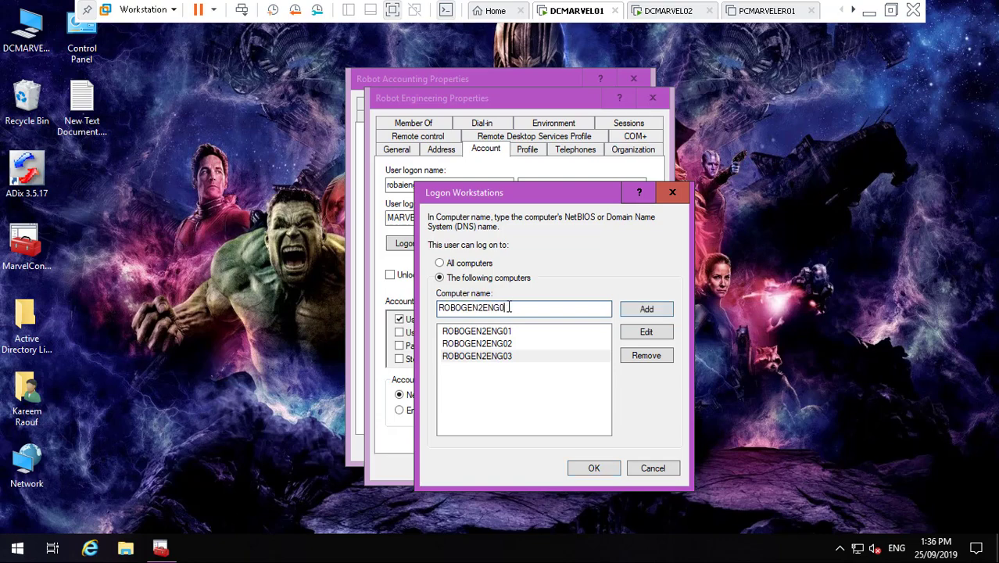
click(646, 308)
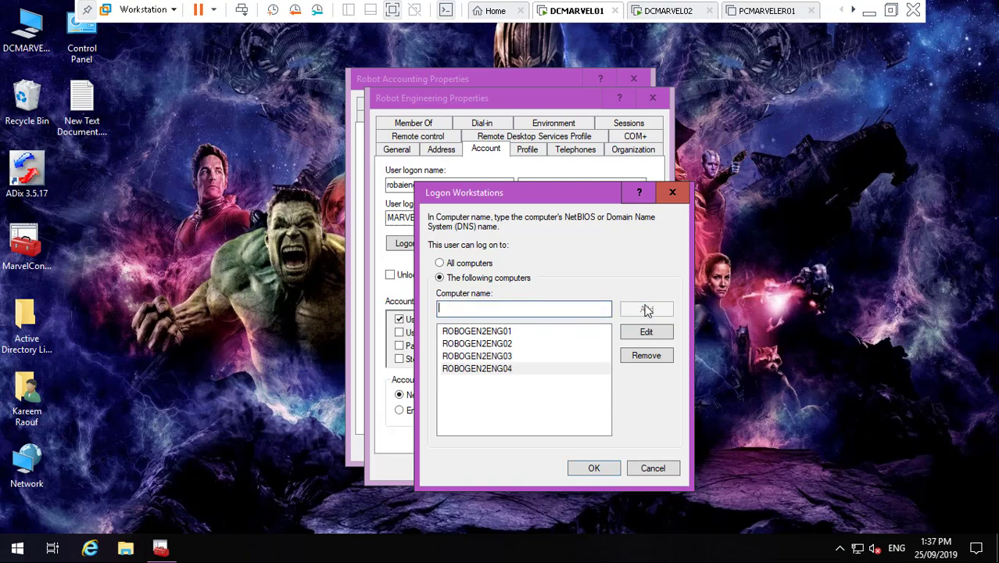
click(593, 468)
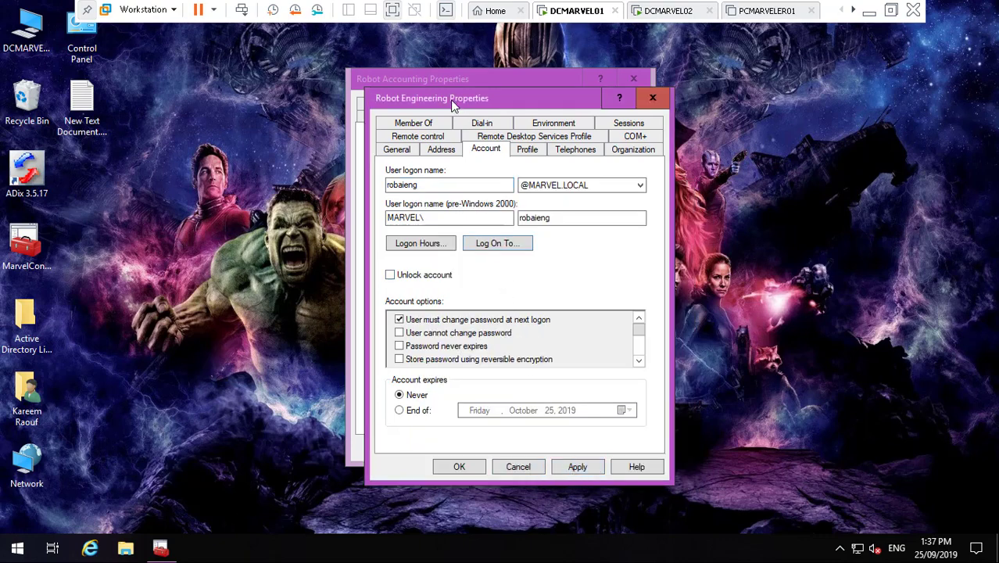
click(442, 77)
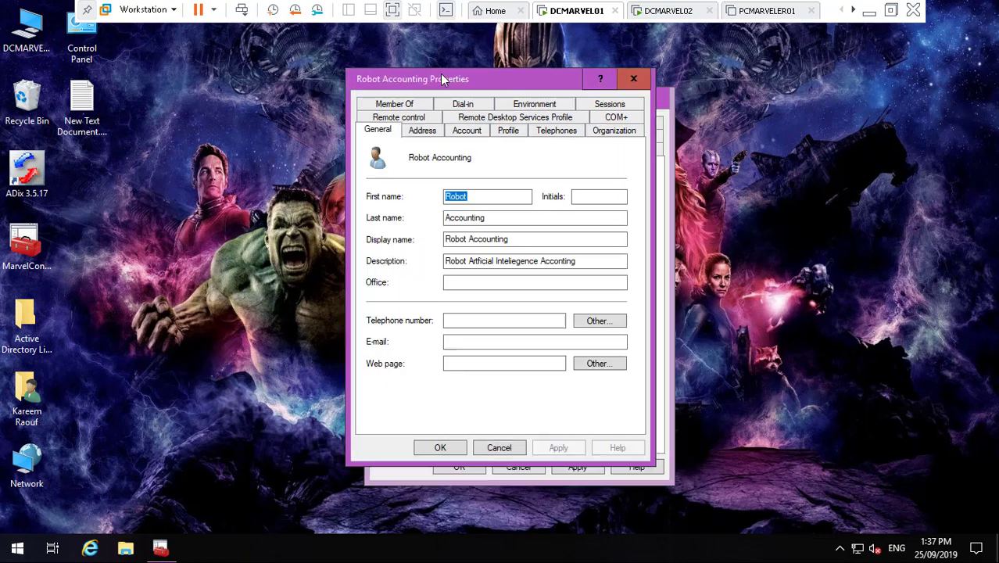
- Add ' User' to the end of Robot Accounting's description and copy the whole description
click(482, 264)
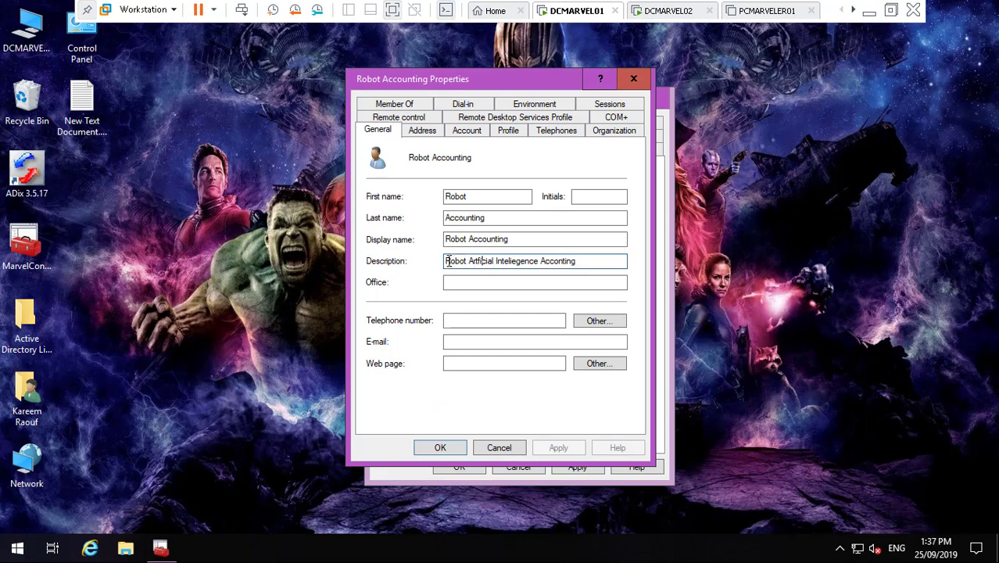
click(447, 260)
drag(447, 261, 604, 261)
click(588, 261)
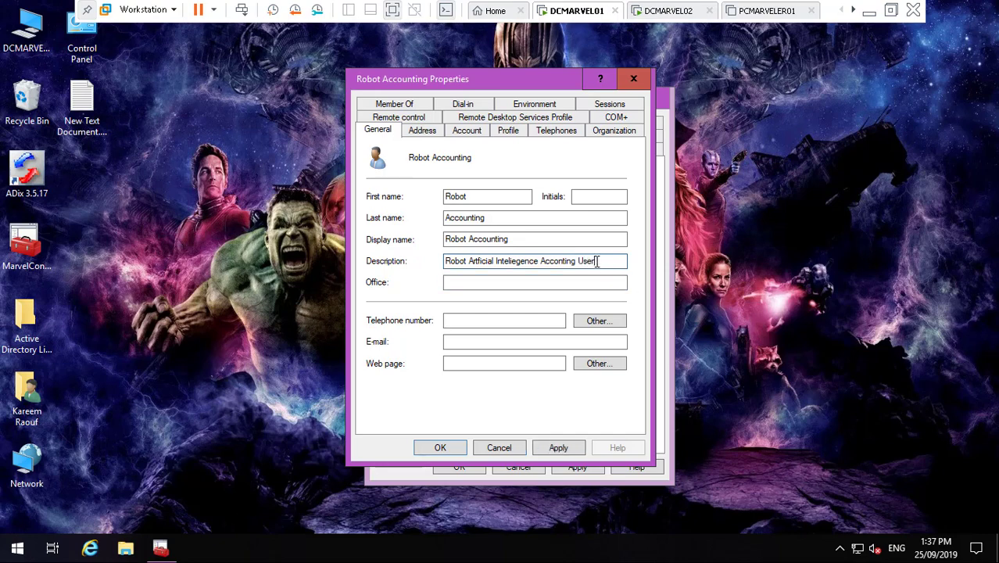
drag(597, 261, 439, 262)
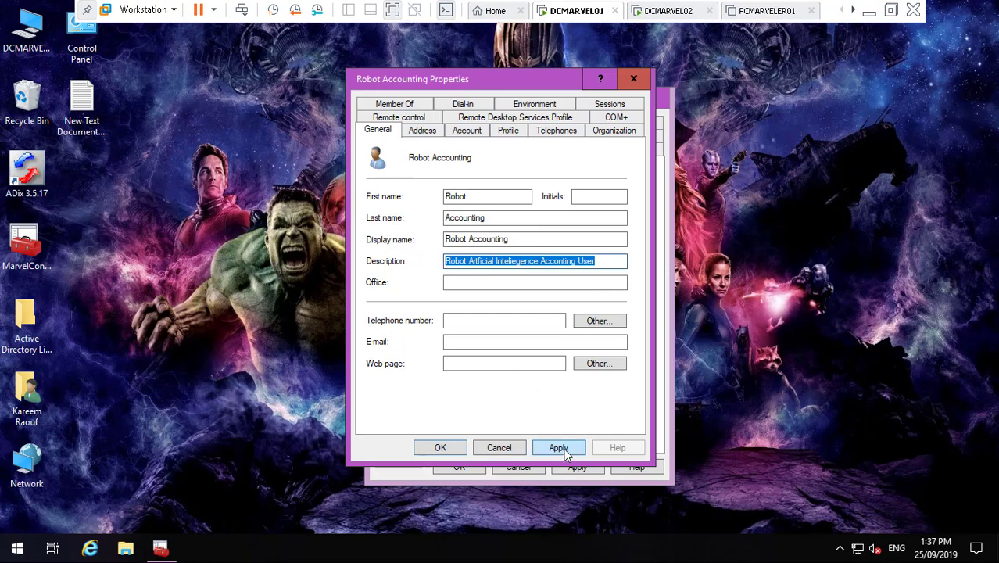
click(661, 420)
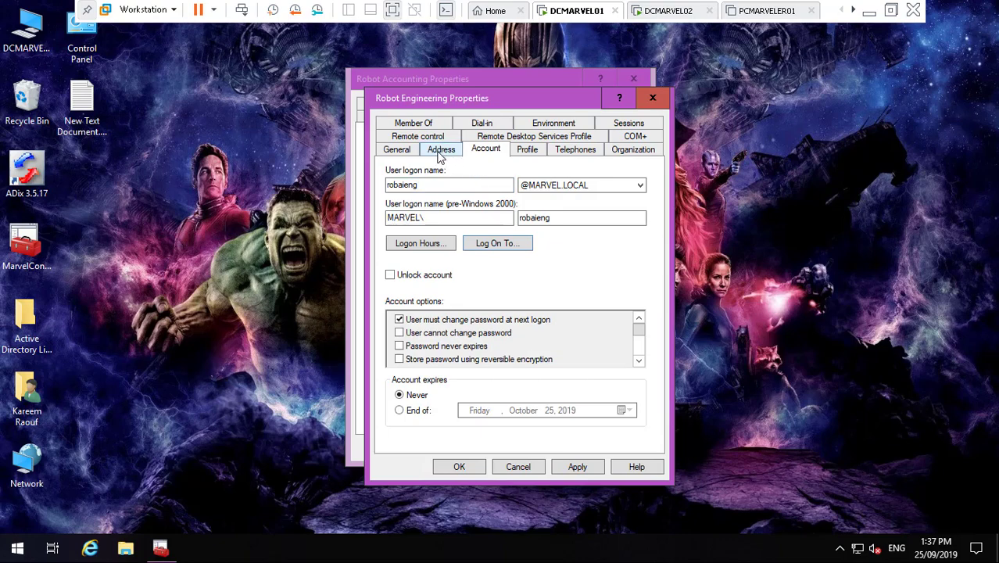
- Paste the copied description, swap in 'Engineering' for the department word, then apply and close
click(397, 150)
click(486, 281)
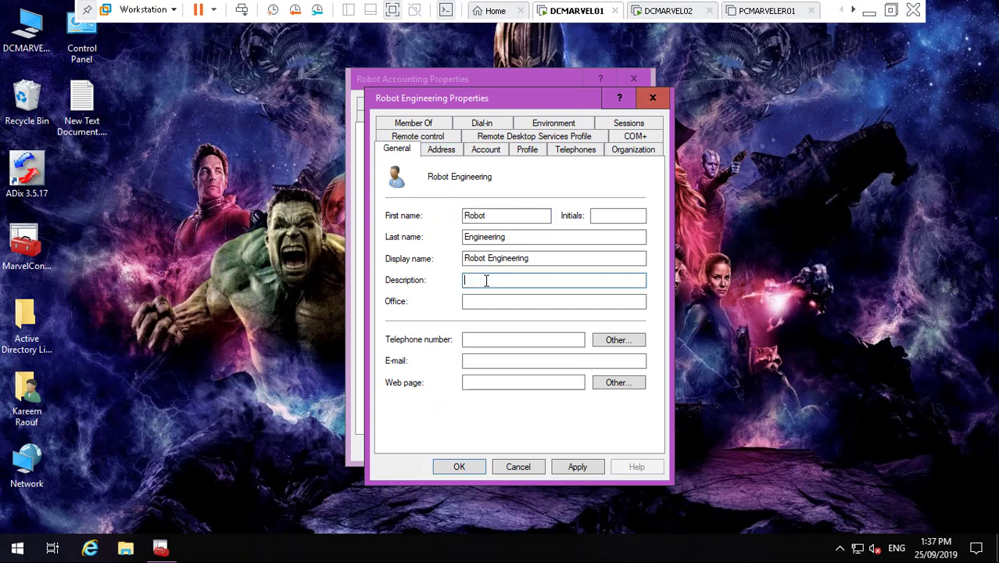
text(Robot Artficial Inteliegence Accounting User)
click(596, 279)
key(BackSpace)
key(BackSpace)
key(BackSpace)
key(BackSpace)
key(BackSpace)
key(BackSpace)
key(BackSpace)
key(BackSpace)
key(BackSpace)
key(BackSpace)
key(BackSpace)
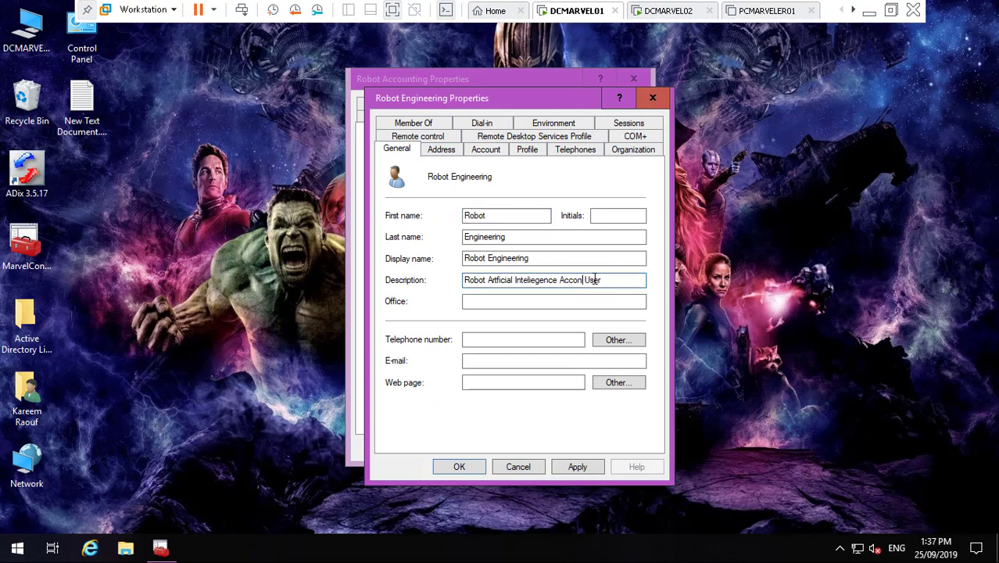
text(Engineering)
click(577, 466)
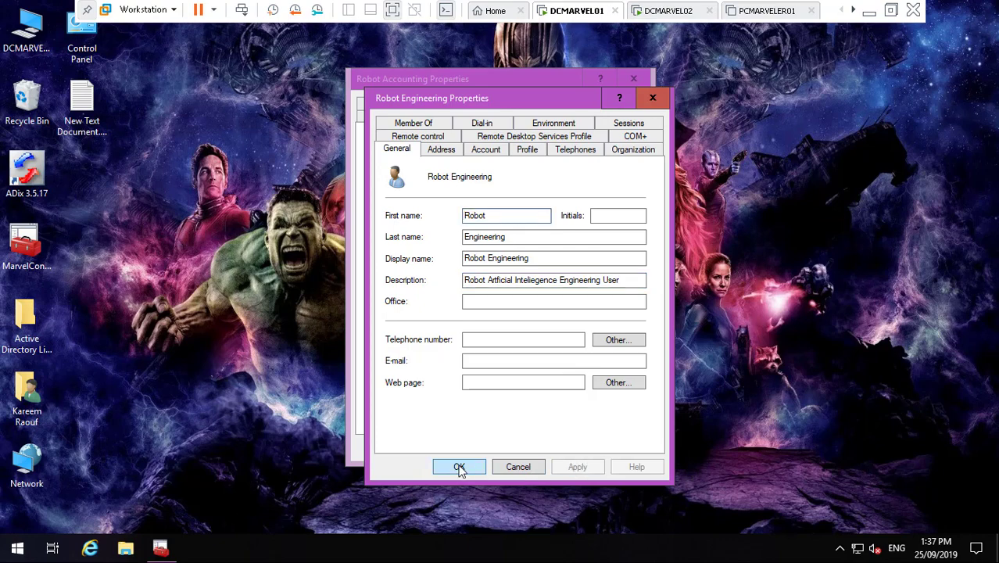
click(460, 466)
click(161, 547)
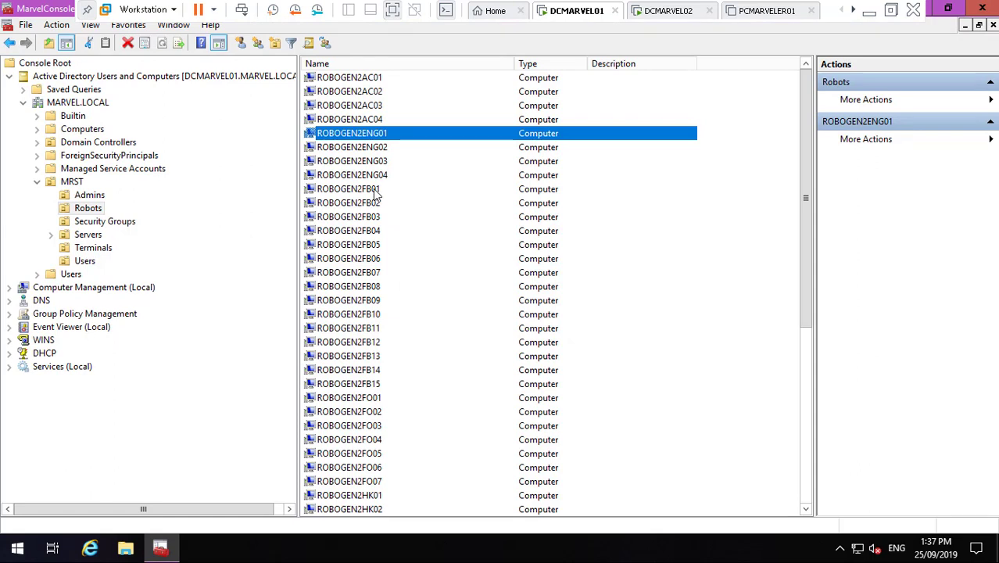
- Look over the ROBOGEN2FB01 and ROBOGEN2FB10 computers, then list the MRST Users accounts
click(373, 190)
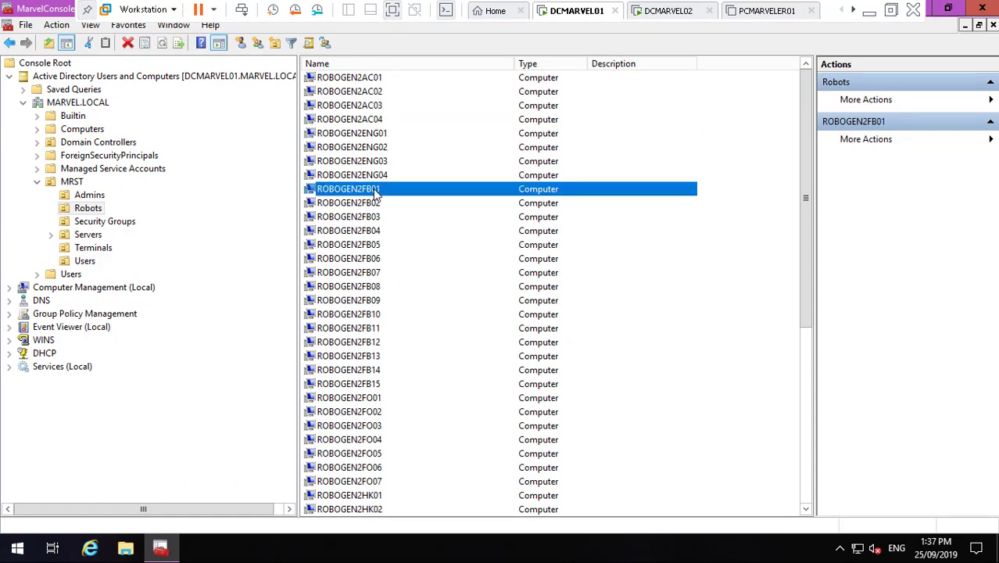
click(376, 315)
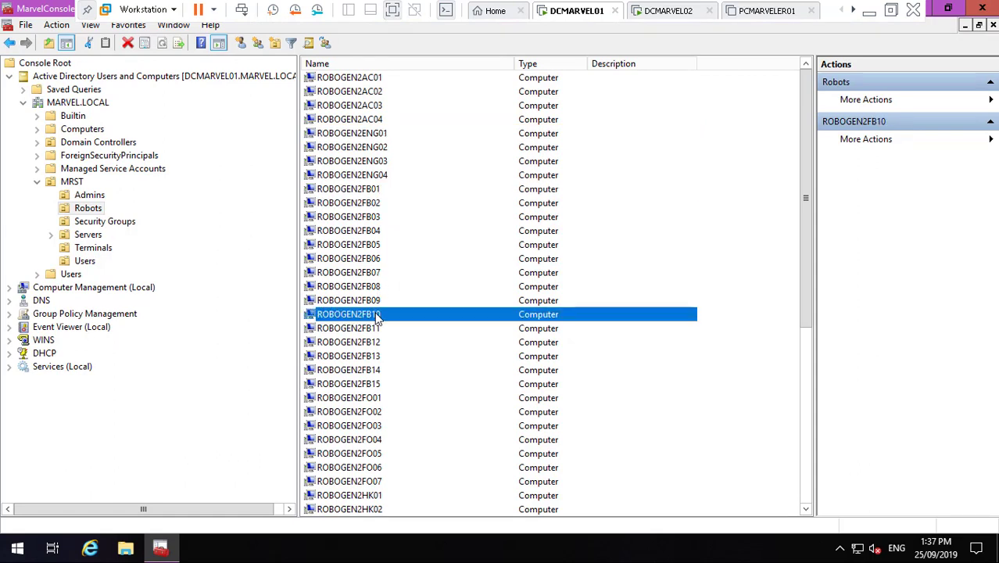
click(86, 262)
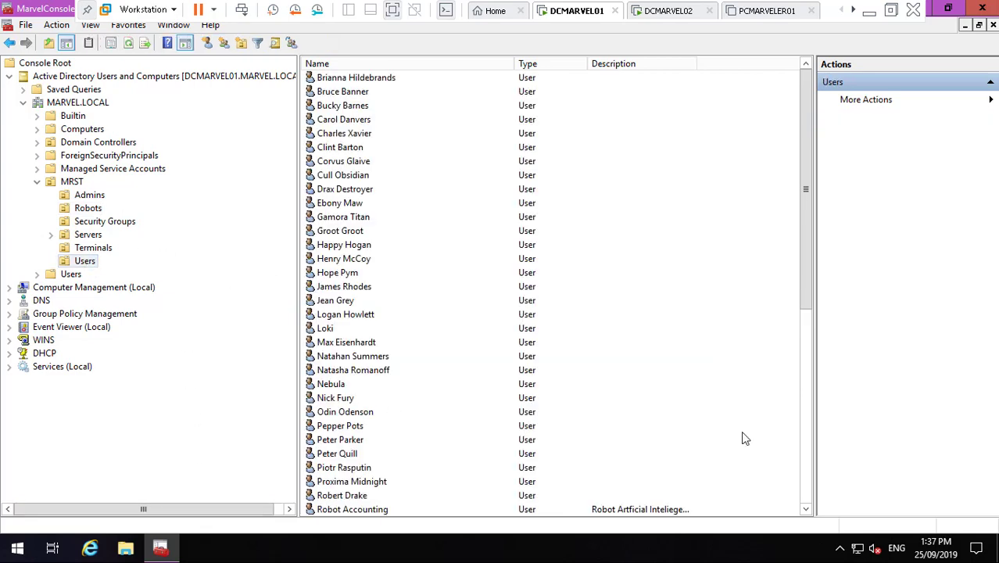
- Widen the Description column and open Robot Food and Beverage's properties
drag(807, 508, 807, 508)
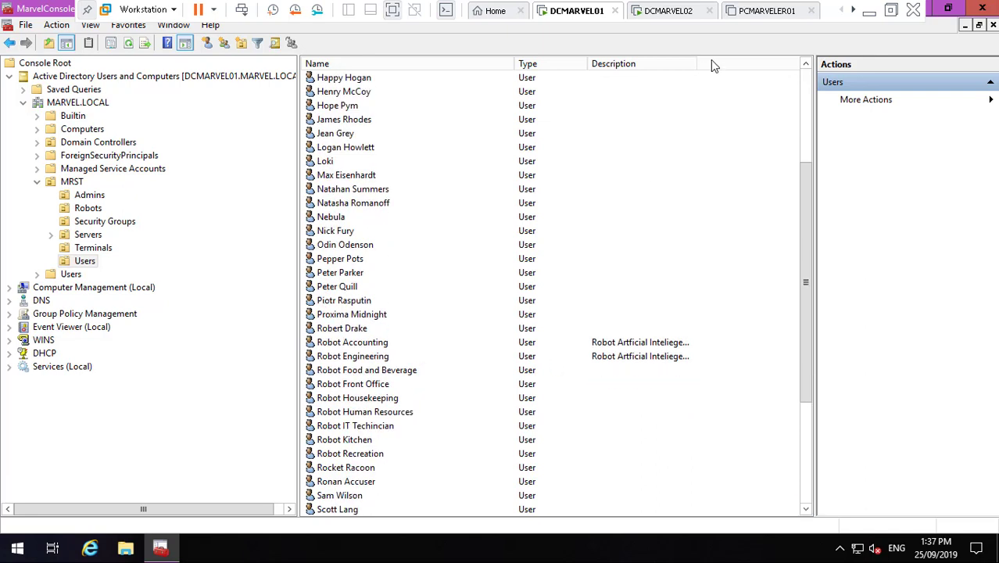
drag(695, 67, 768, 69)
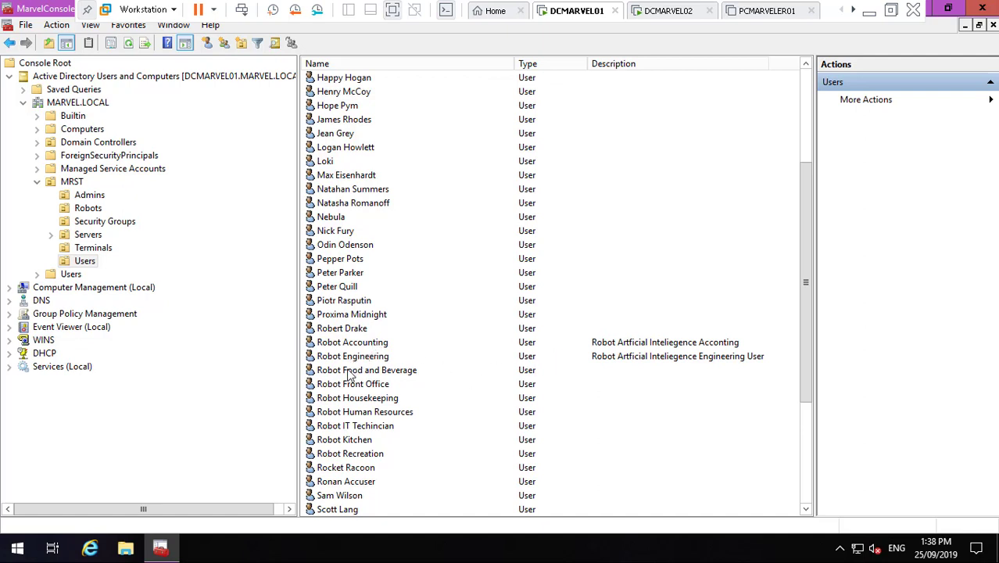
double_click(370, 374)
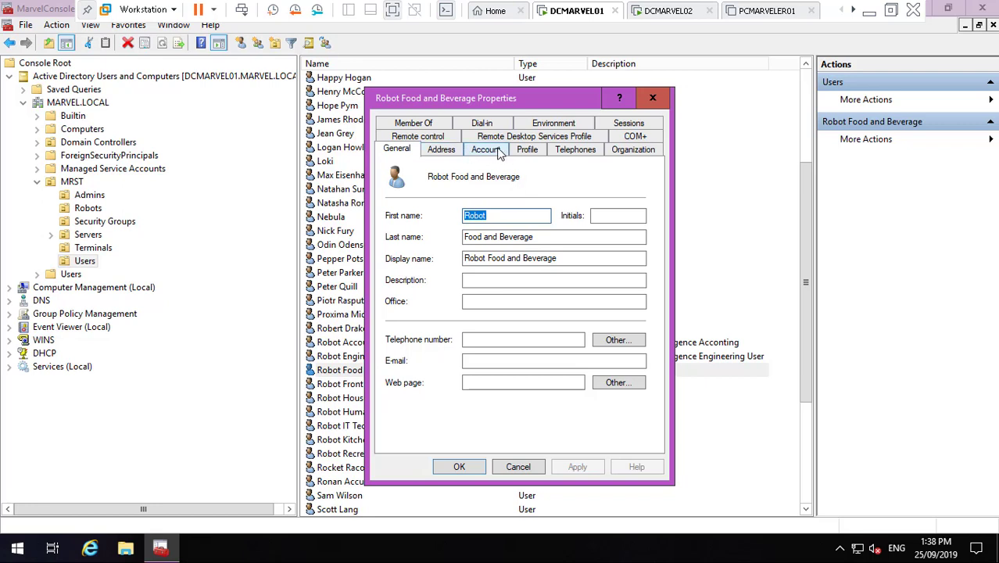
- Set Robot Food and Beverage's description to 'Robot Artficial Inteliegence FB User'
click(509, 278)
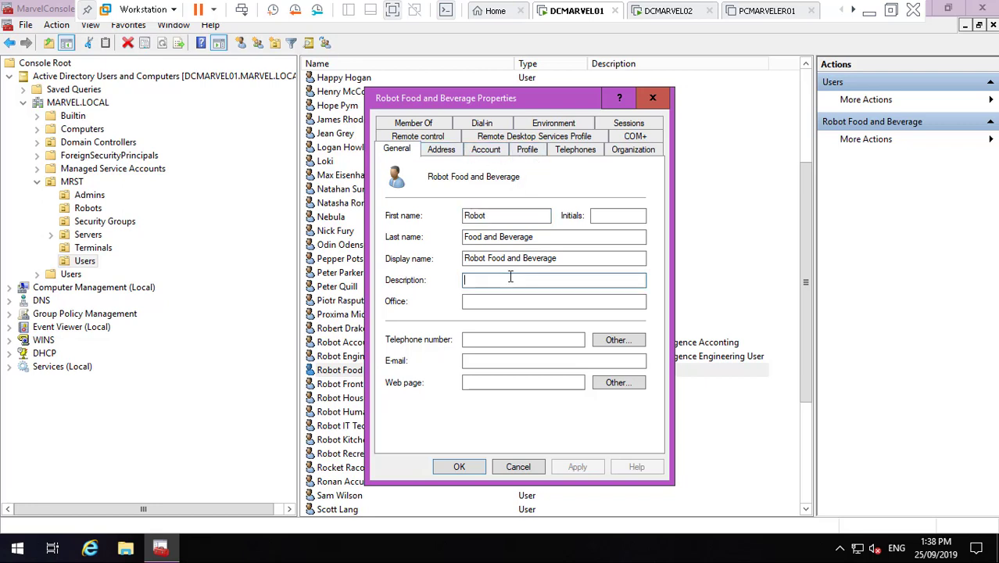
text(Robot Artficial Inteliegence Acconting User)
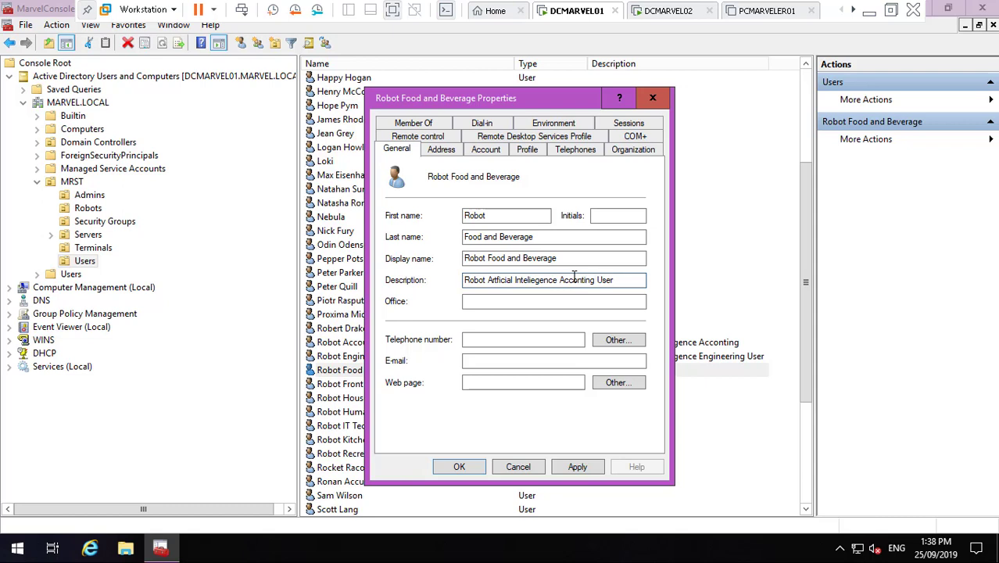
key(BackSpace)
key(BackSpace)
key(BackSpace)
key(BackSpace)
key(BackSpace)
key(BackSpace)
key(BackSpace)
key(BackSpace)
key(BackSpace)
text(FB)
- Open Robot Food and Beverage's Log On To settings and view ROBOGEN2FB01's properties for its name
click(485, 149)
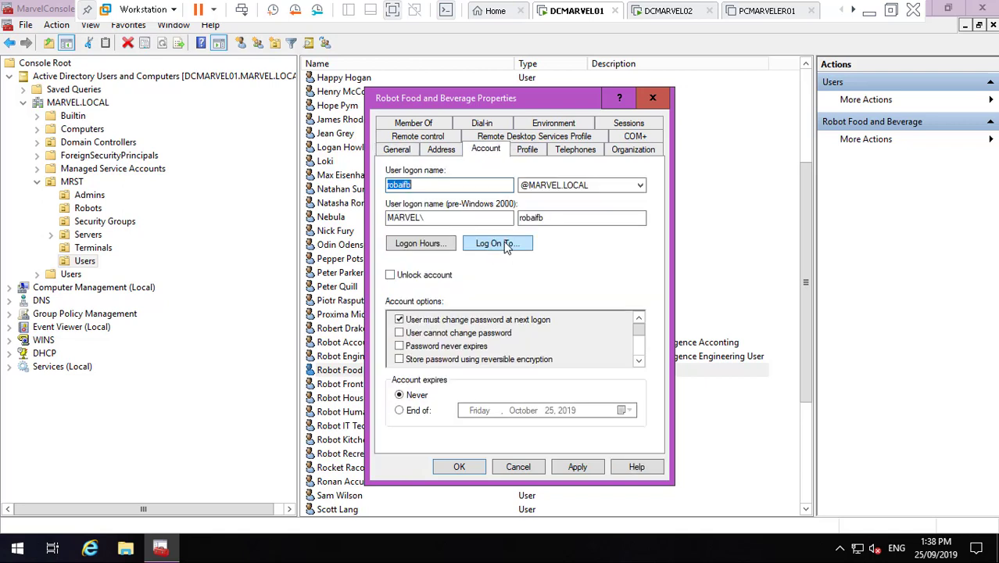
click(503, 245)
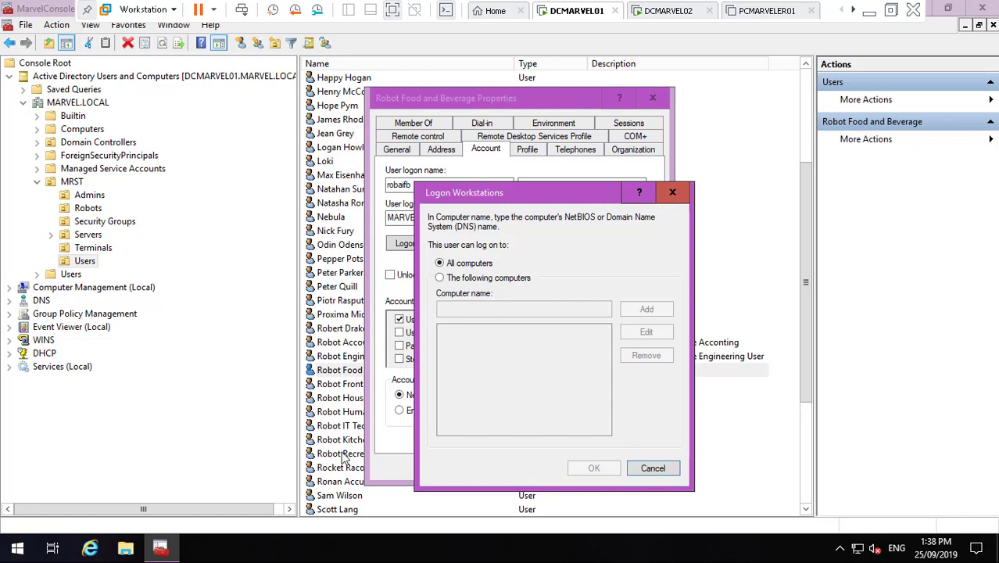
click(92, 212)
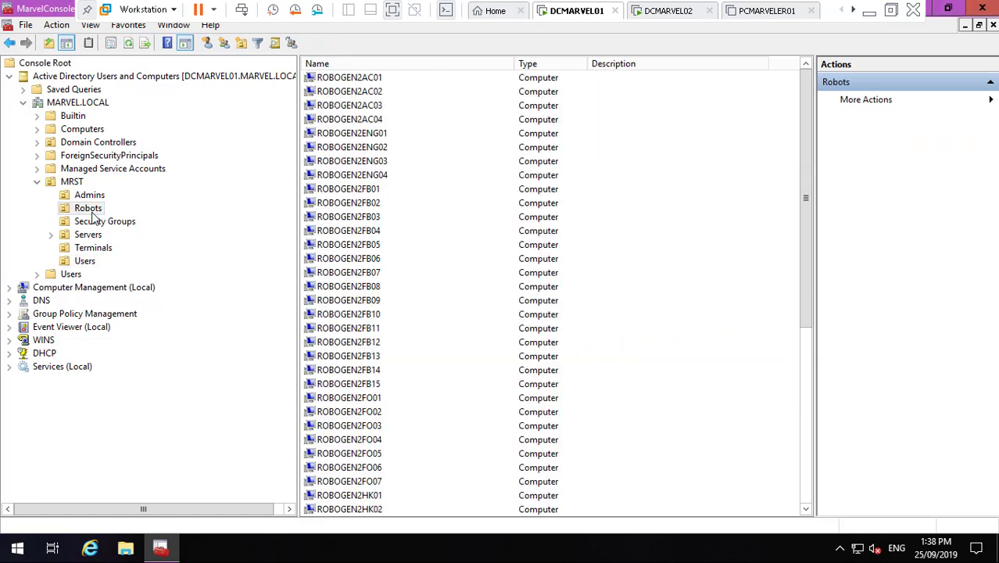
click(364, 187)
right_click(364, 188)
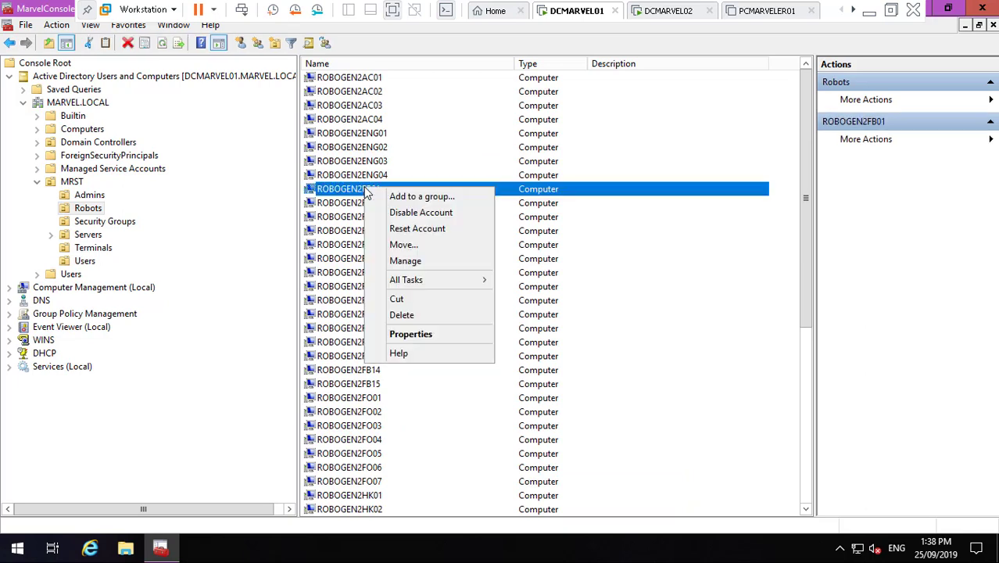
click(440, 335)
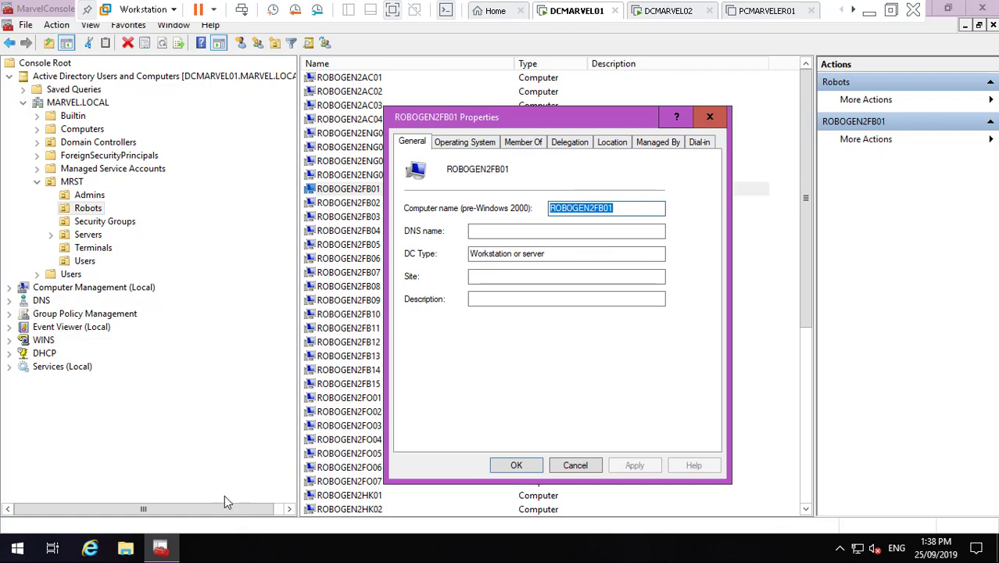
- Close ROBOGEN2FB01's properties and restrict logon to 'The following computers'
click(176, 547)
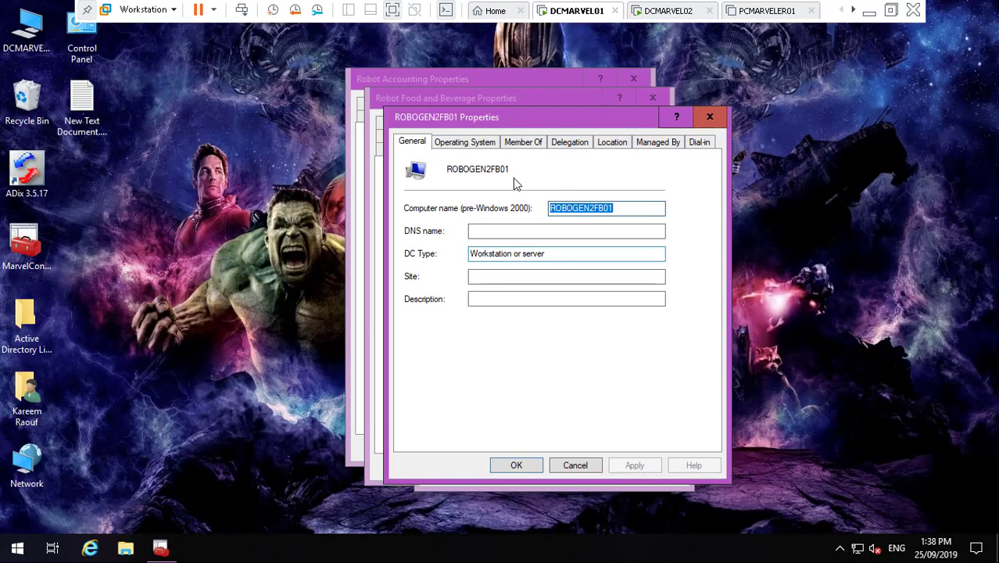
click(573, 464)
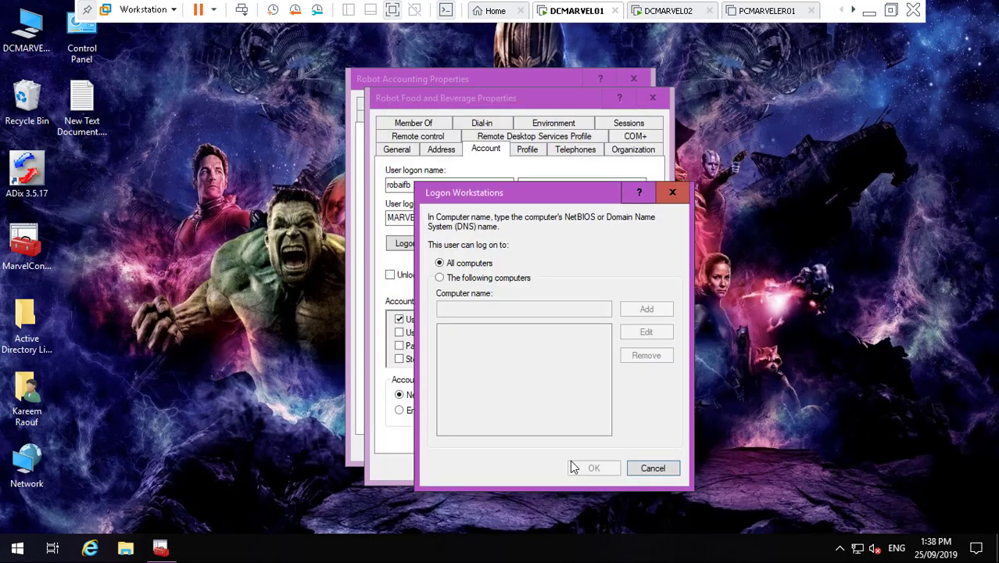
click(446, 279)
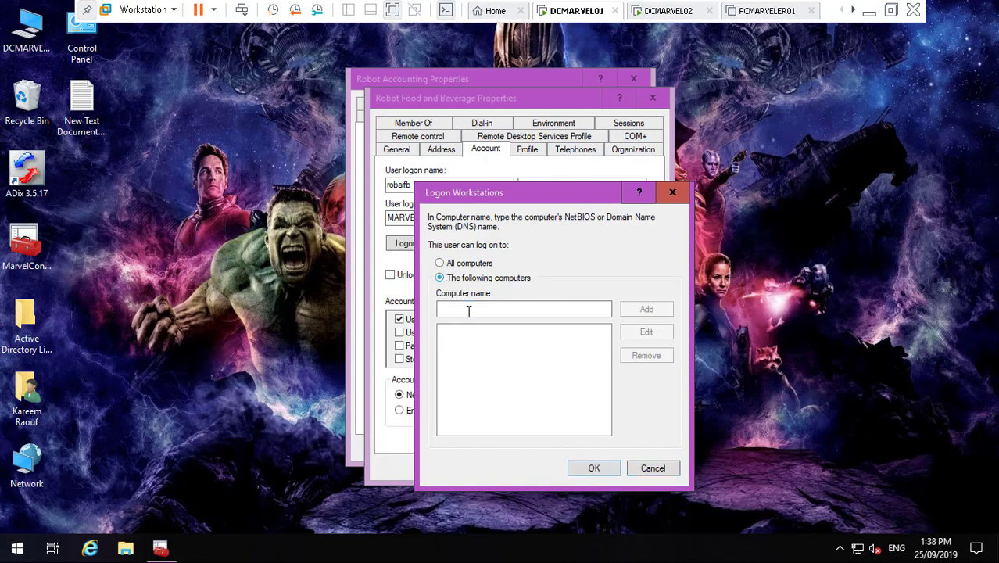
- Add ROBOGEN2FB01 through ROBOGEN2FB05 to the allowed logon computers
click(468, 309)
text(ROBOGEN2FB01)
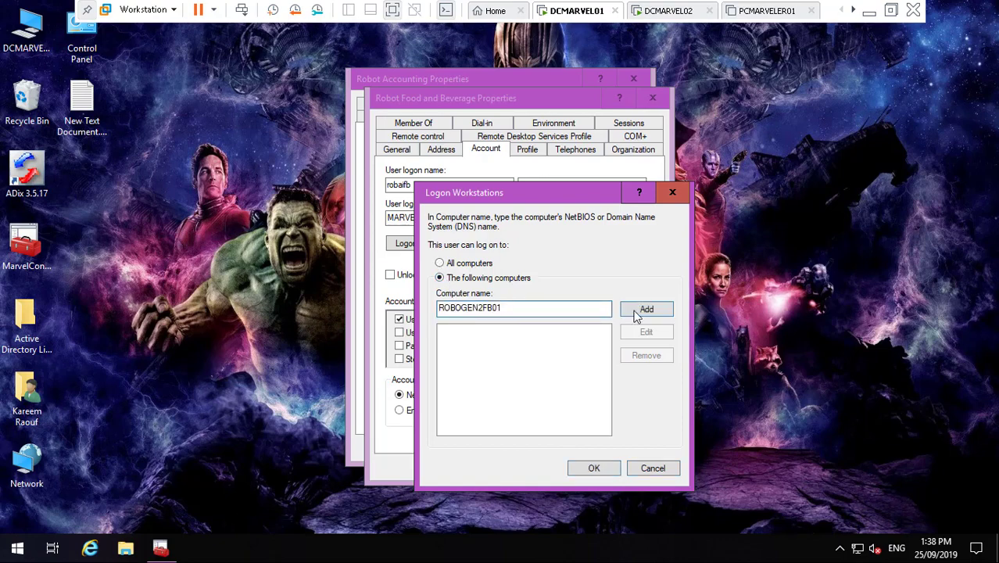
click(635, 312)
text(ROBOGEN2FB01)
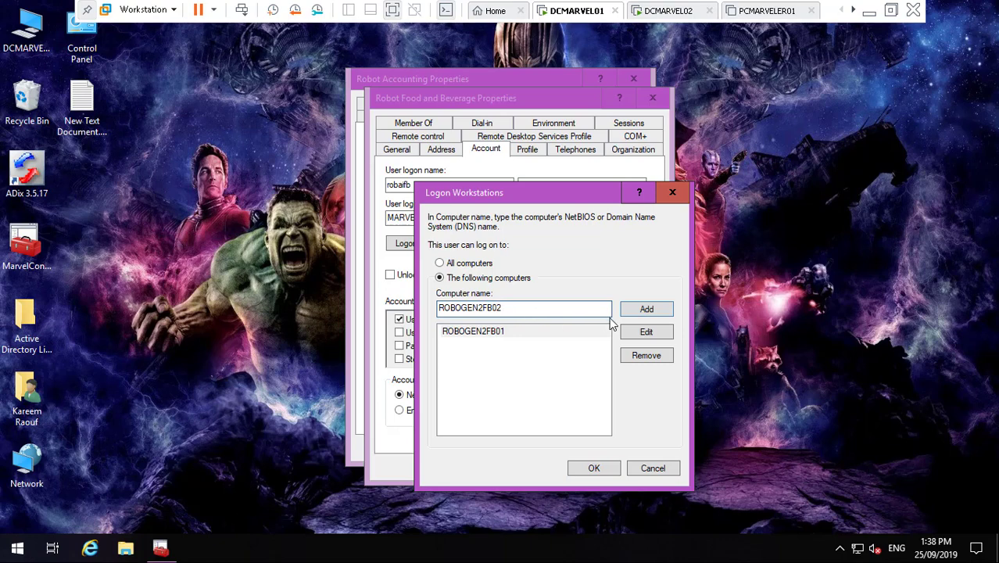
click(636, 310)
click(534, 308)
text(ROBOGEN2FB01)
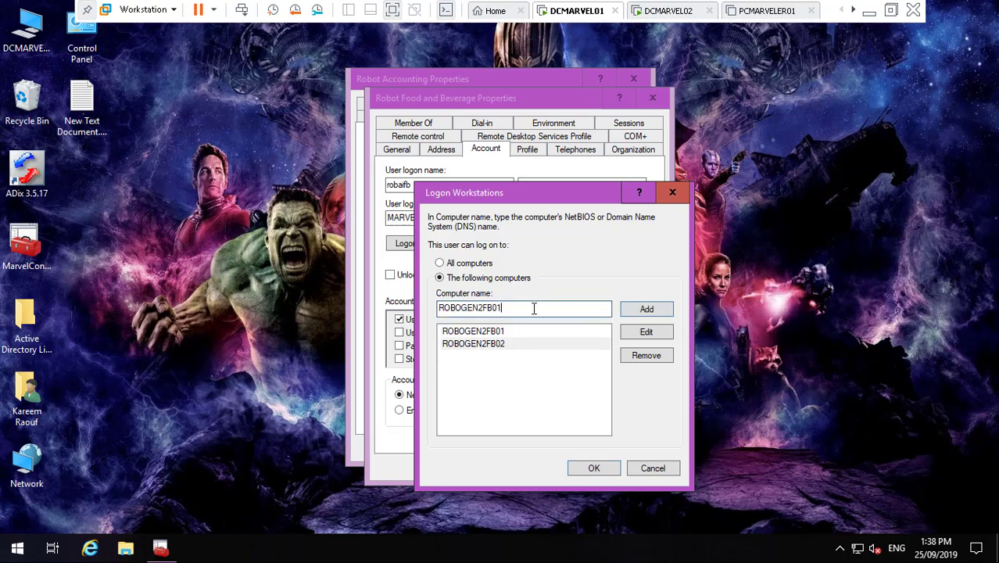
click(640, 310)
click(526, 310)
text(ROBOGEN2FB01)
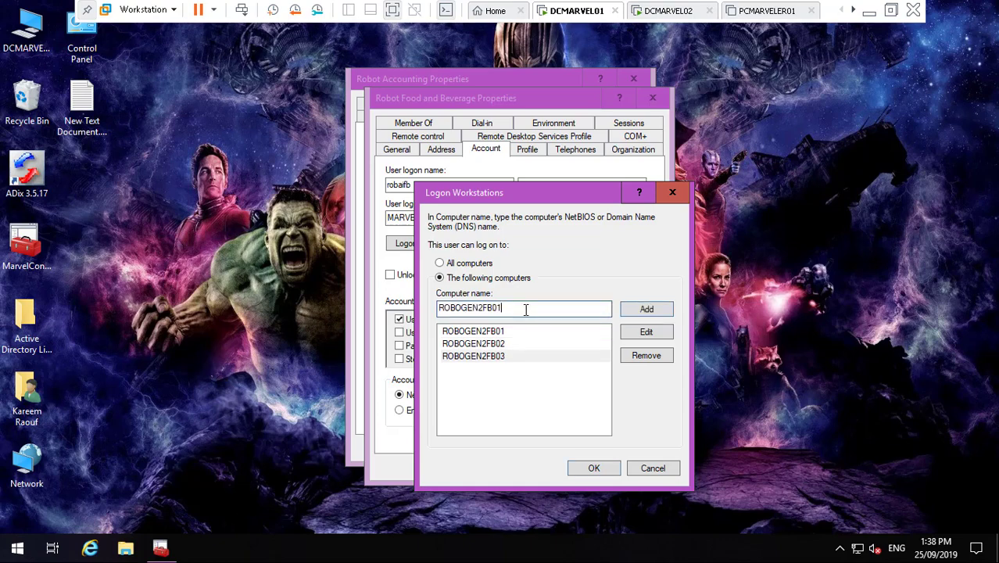
click(639, 310)
click(527, 307)
text(ROBOGEN2FB01)
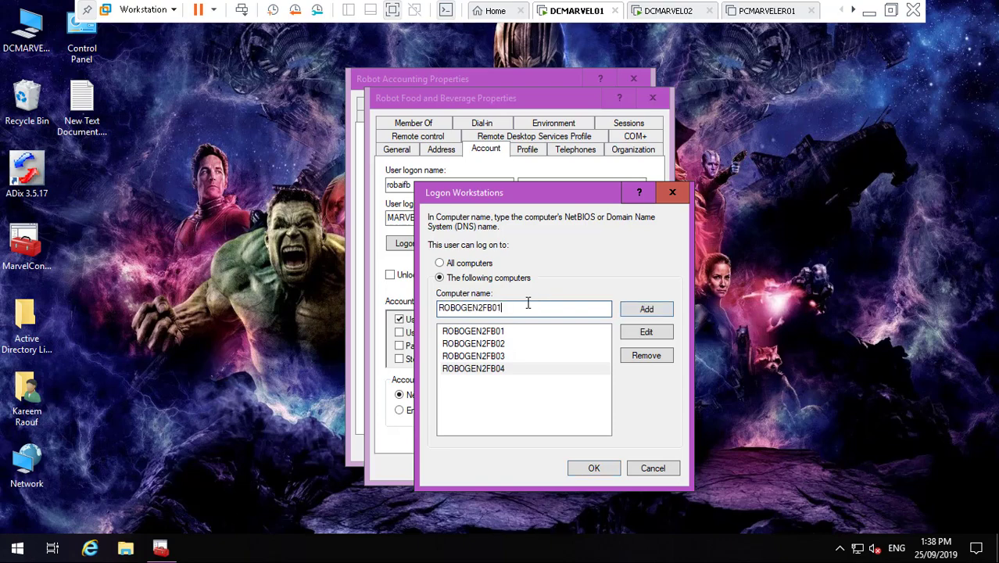
click(651, 312)
- Add ROBOGEN2FB06 through ROBOGEN2FB10 to the allowed logon computers
text(ROBOGEN2FB01)
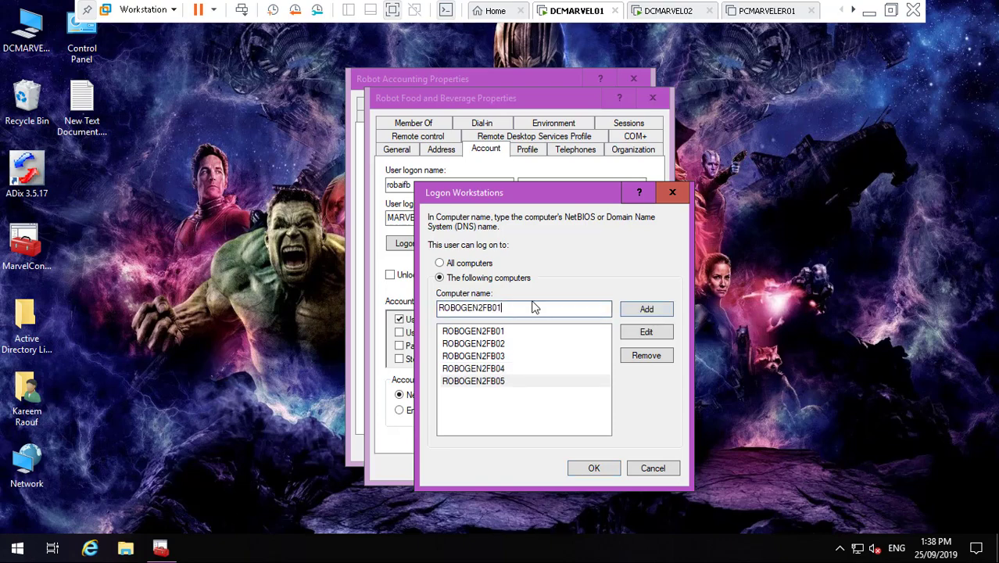
text(6)
click(646, 308)
text(ROBOGEN2FB01)
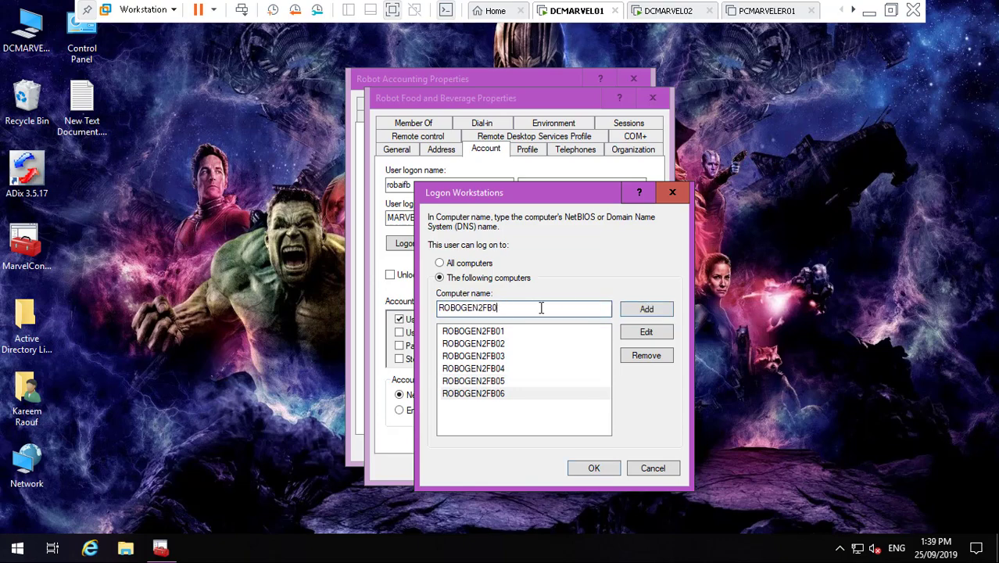
text(7)
click(653, 309)
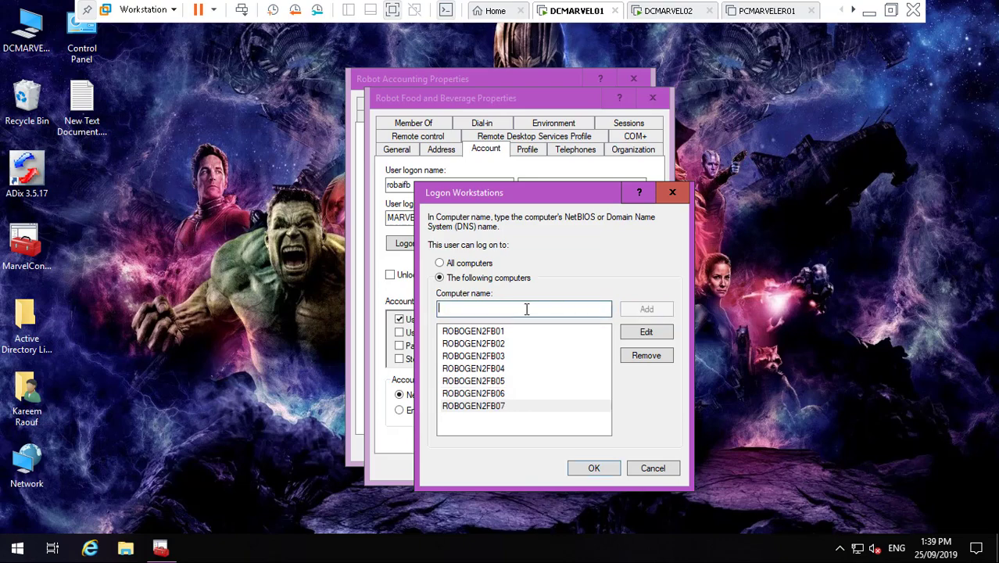
text(ROBOGEN2FB01)
key(BackSpace)
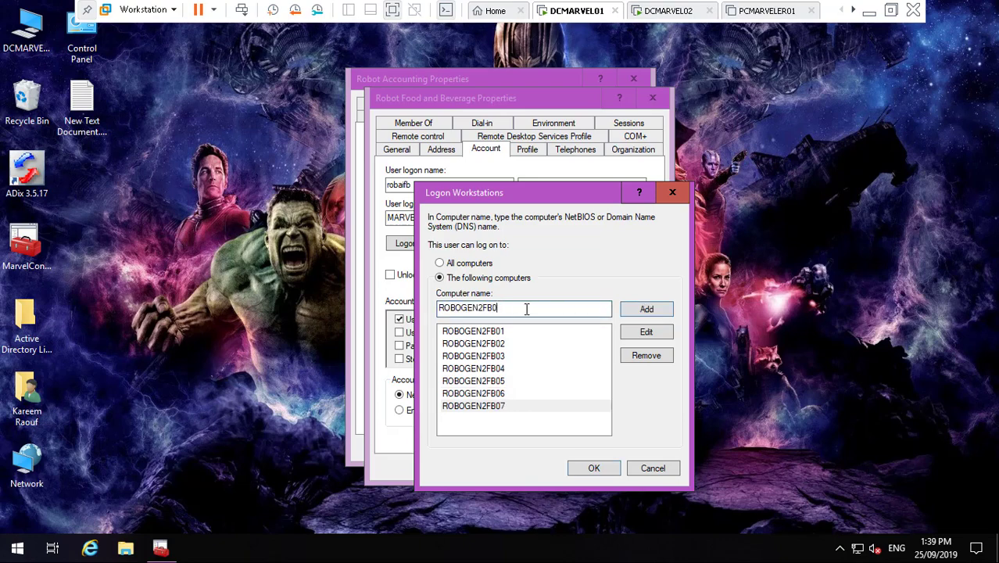
click(633, 311)
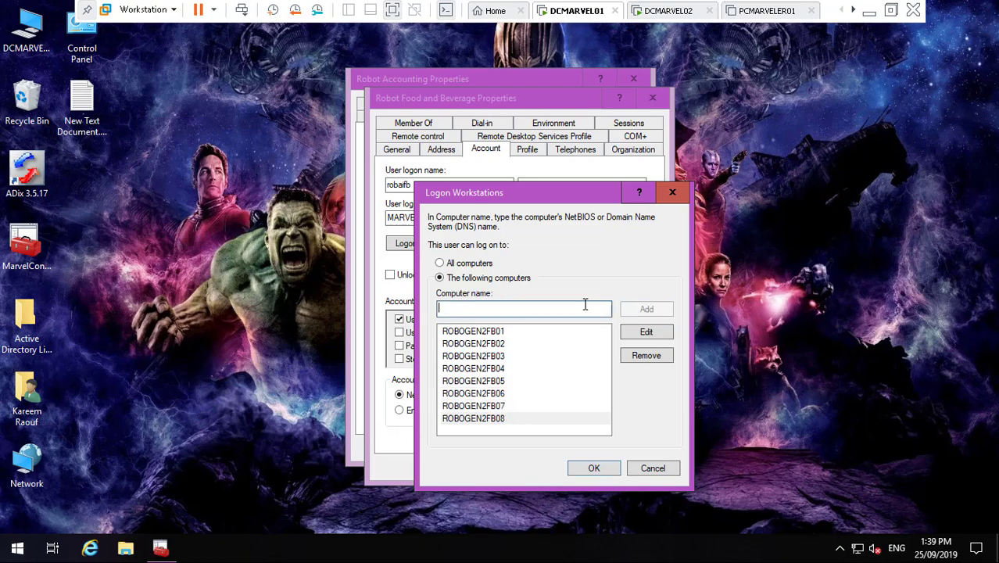
text(ROBOGEN2FB01)
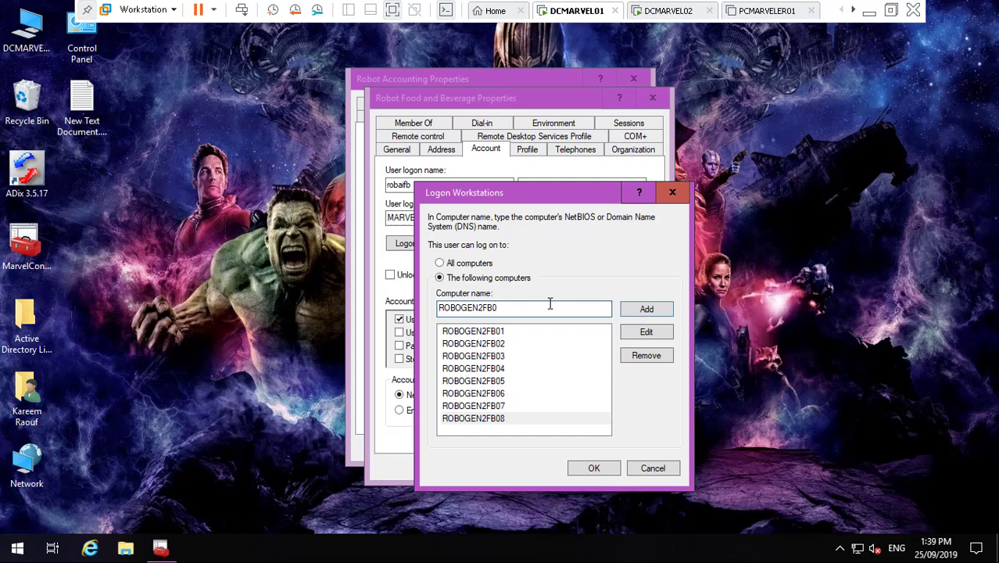
text(9)
click(656, 311)
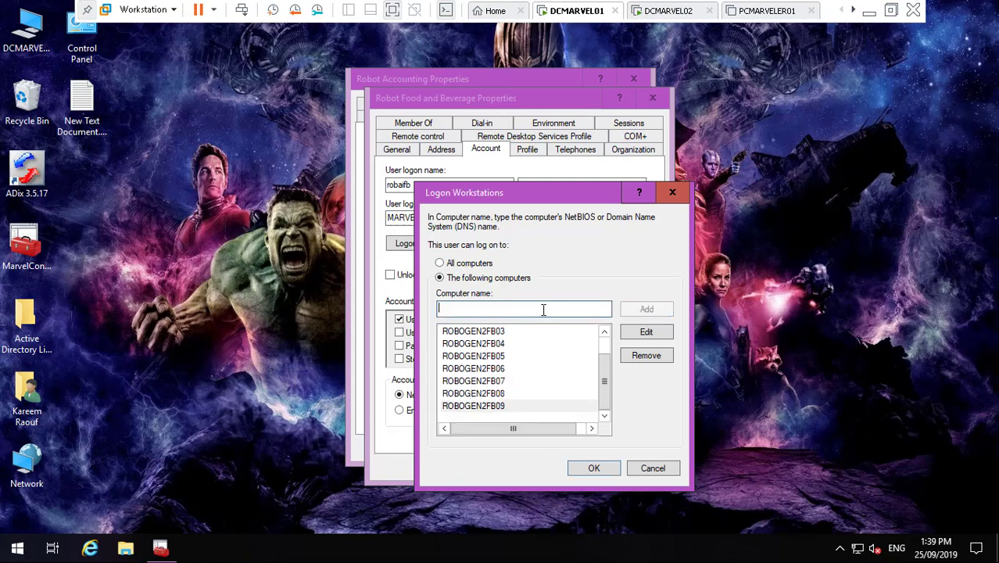
text(ROBOGEN2FB01)
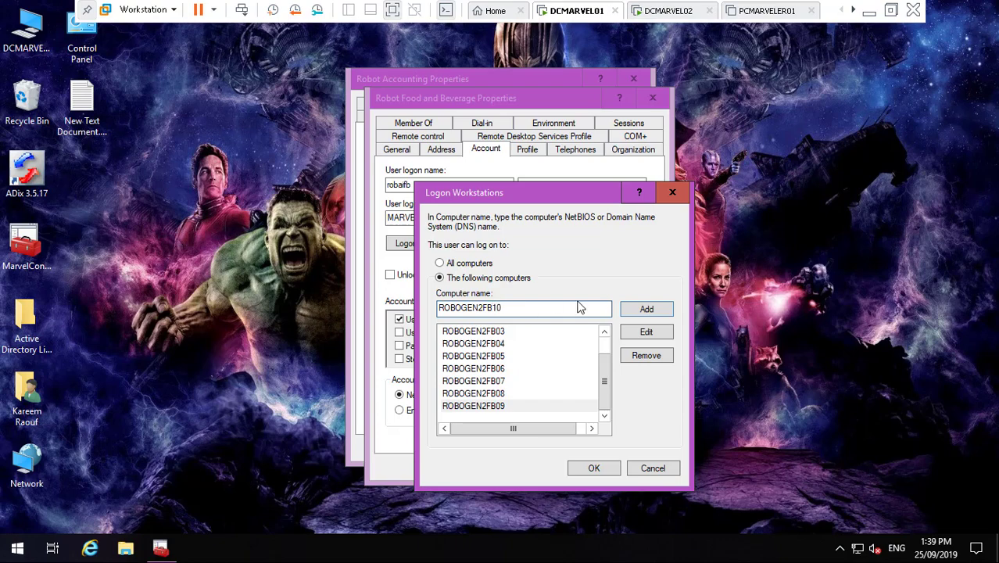
click(639, 309)
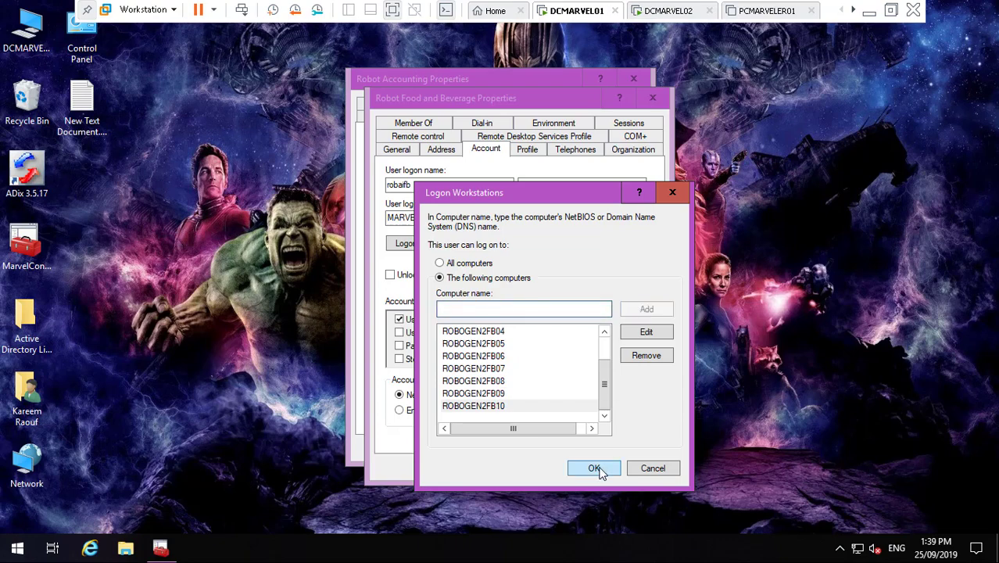
- Confirm the logon list, apply and close Robot Food and Beverage, and apply Robot Accounting's changes
click(598, 467)
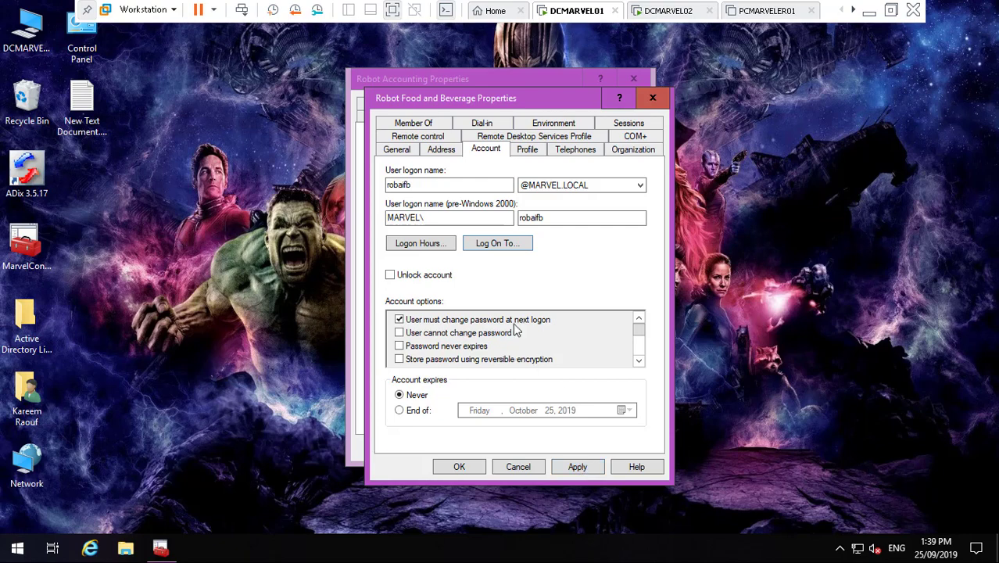
click(396, 149)
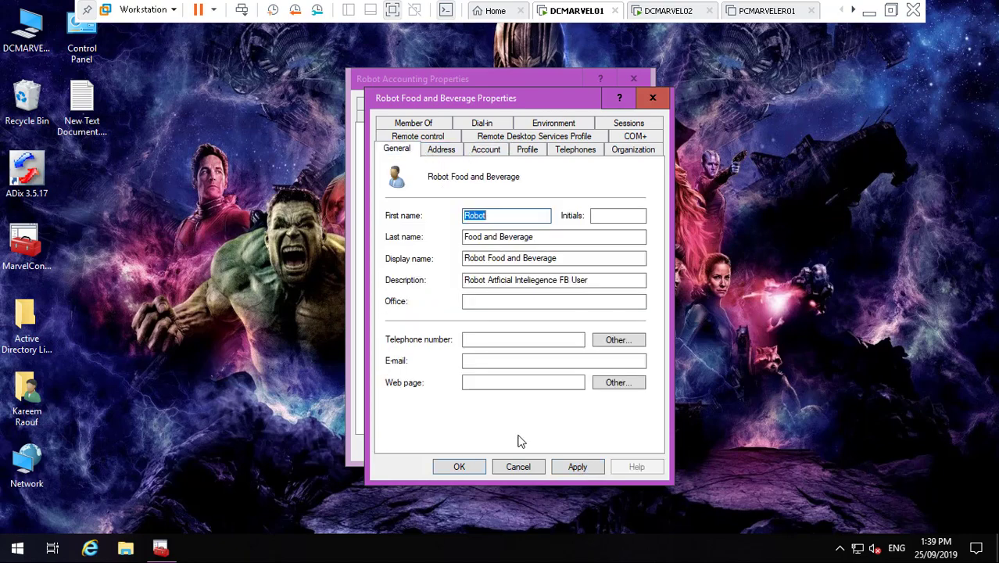
click(578, 466)
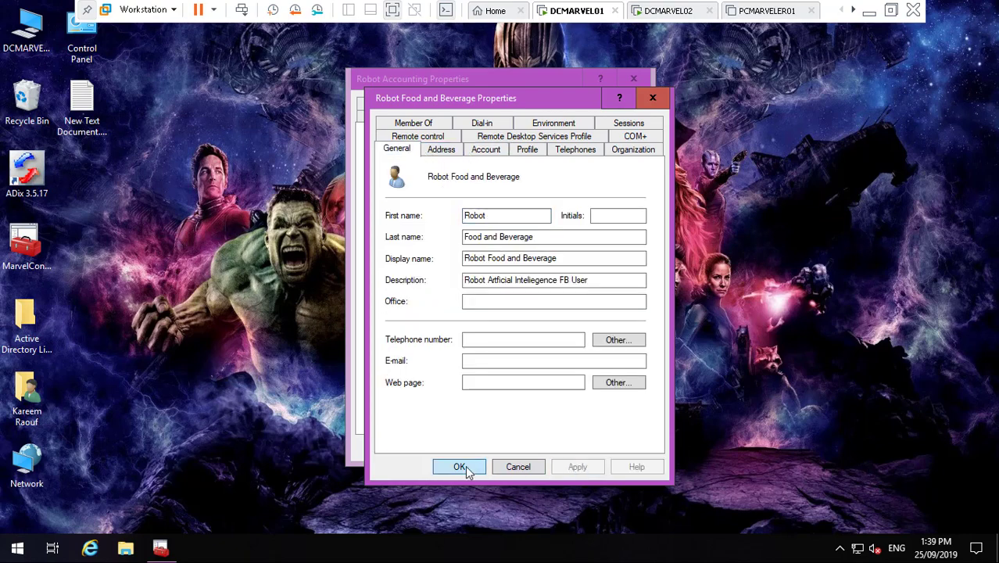
click(461, 467)
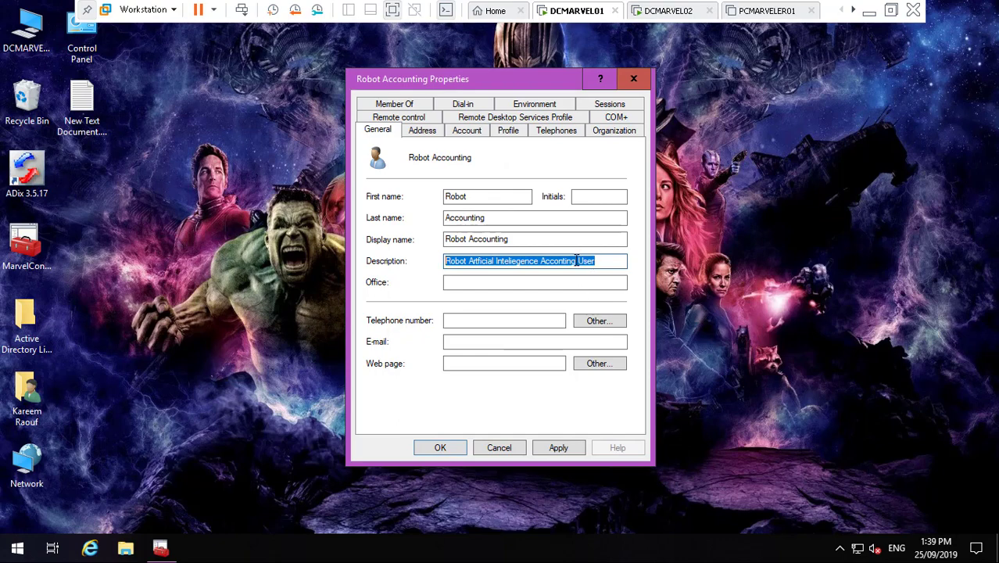
click(556, 452)
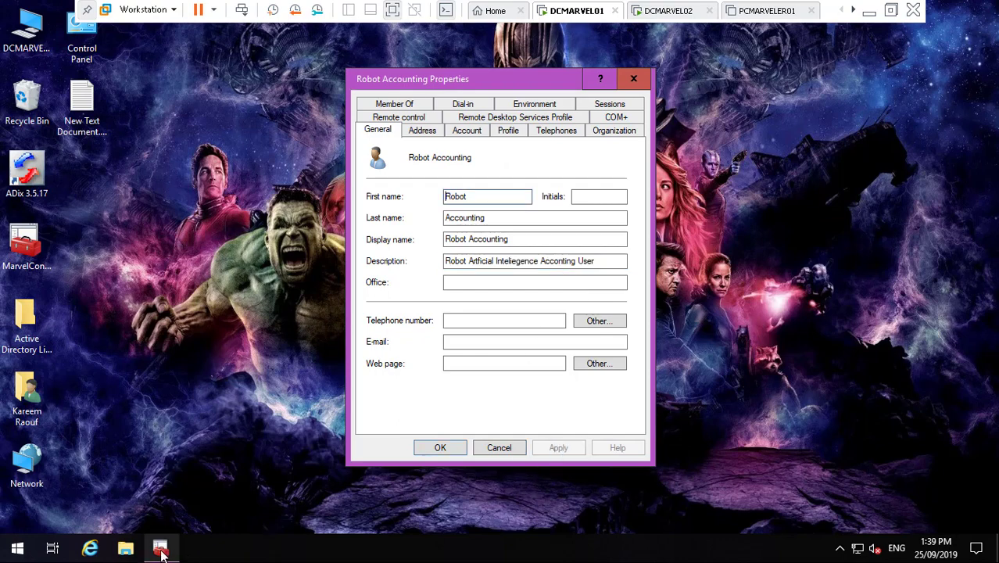
- Bring the console back and list the MRST Users accounts
click(161, 549)
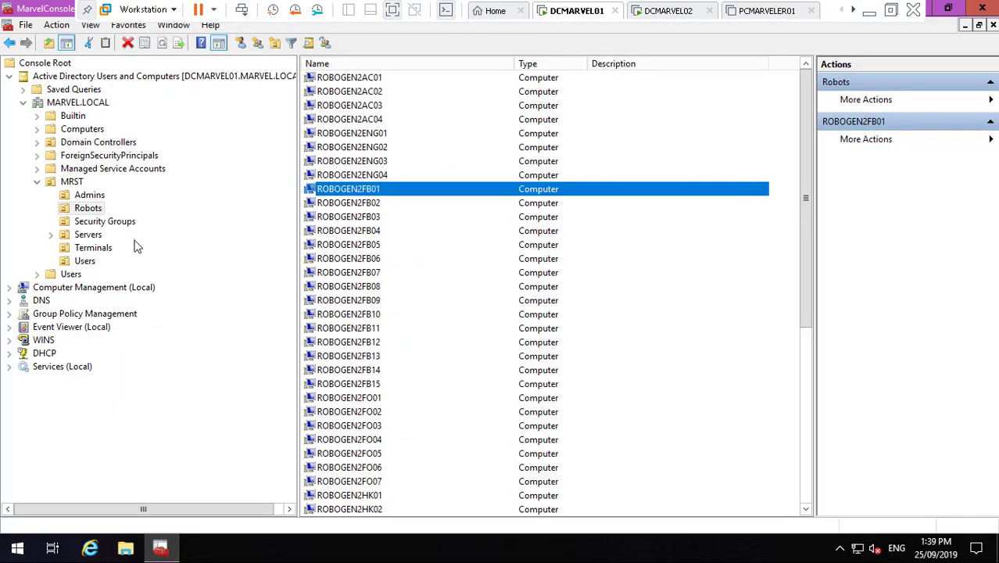
click(86, 261)
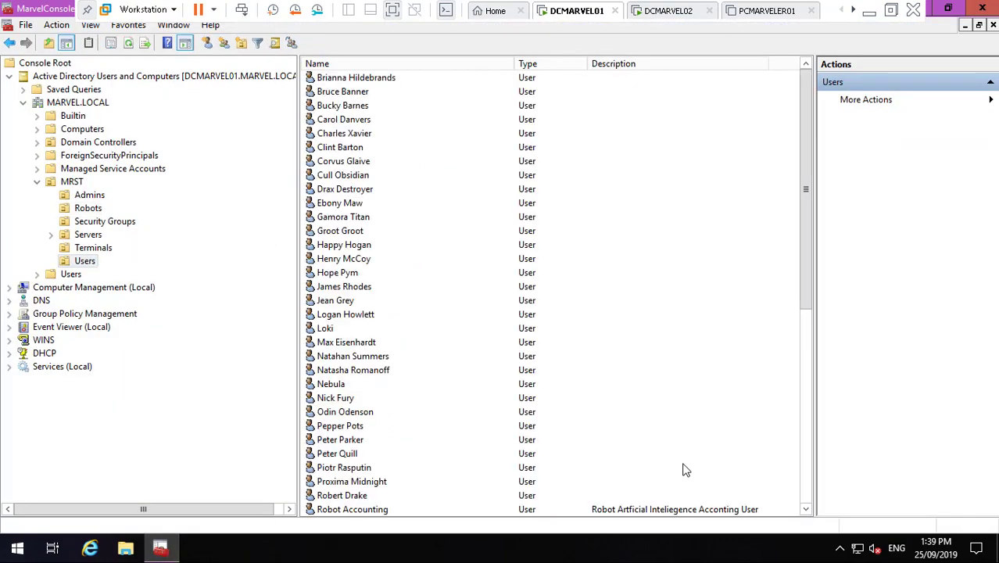
scroll(806, 508, down, 3)
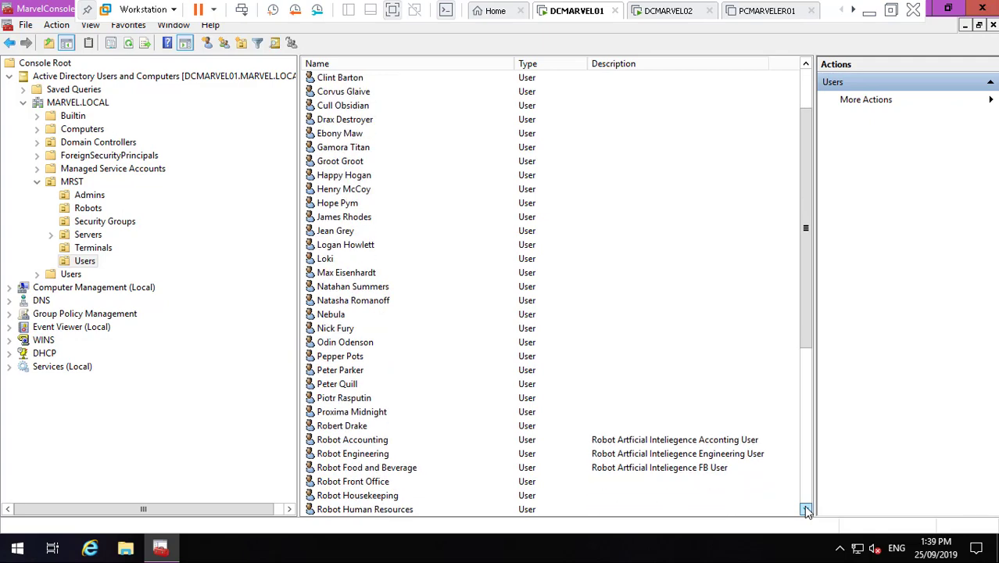
- Open Robot Front Office's properties and copy Robot Accounting's full description
double_click(368, 440)
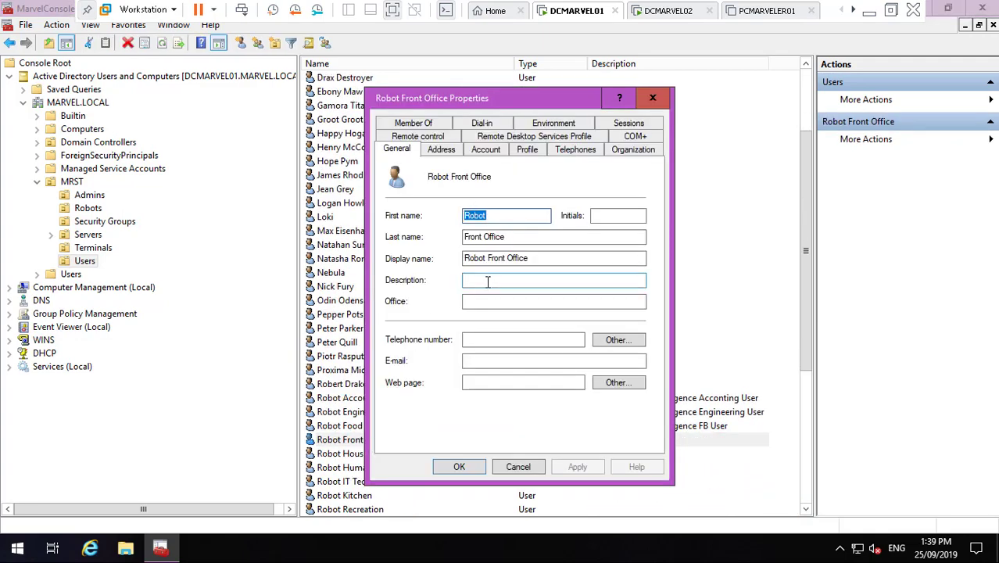
click(487, 282)
text(ROBOGEN2FB01)
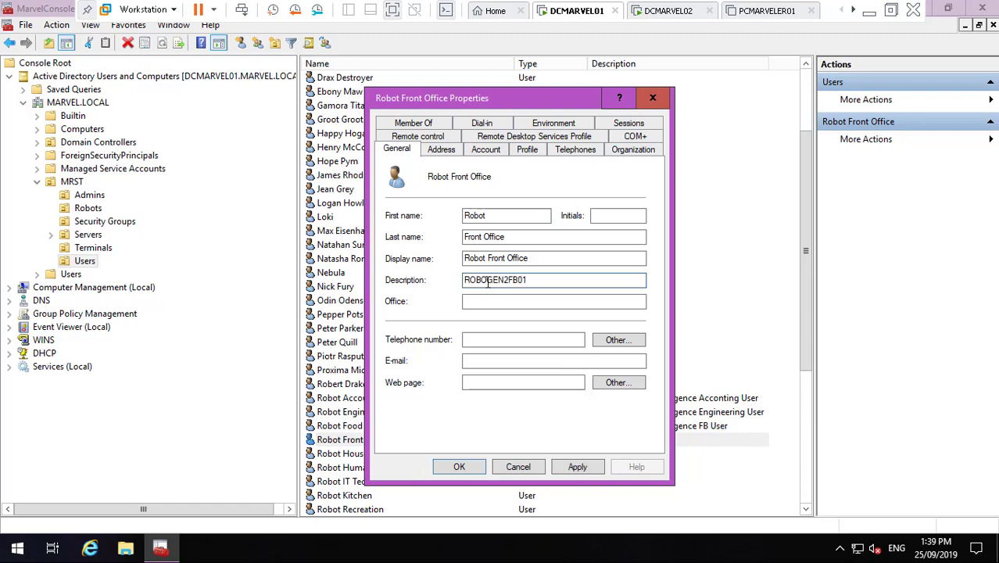
key(BackSpace)
key(BackSpace)
key(BackSpace)
key(BackSpace)
key(BackSpace)
key(BackSpace)
key(BackSpace)
key(BackSpace)
key(BackSpace)
key(BackSpace)
key(BackSpace)
click(160, 547)
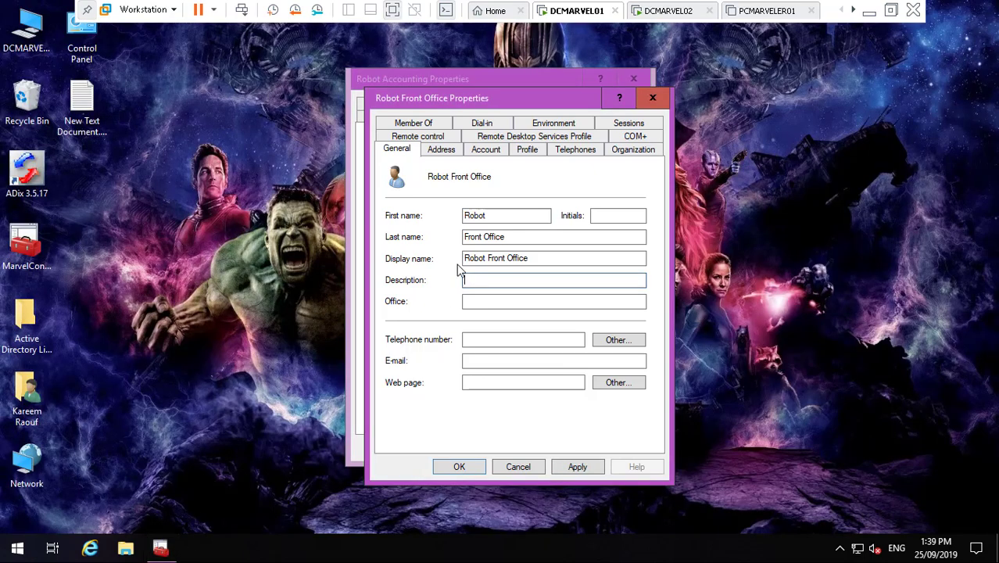
click(513, 72)
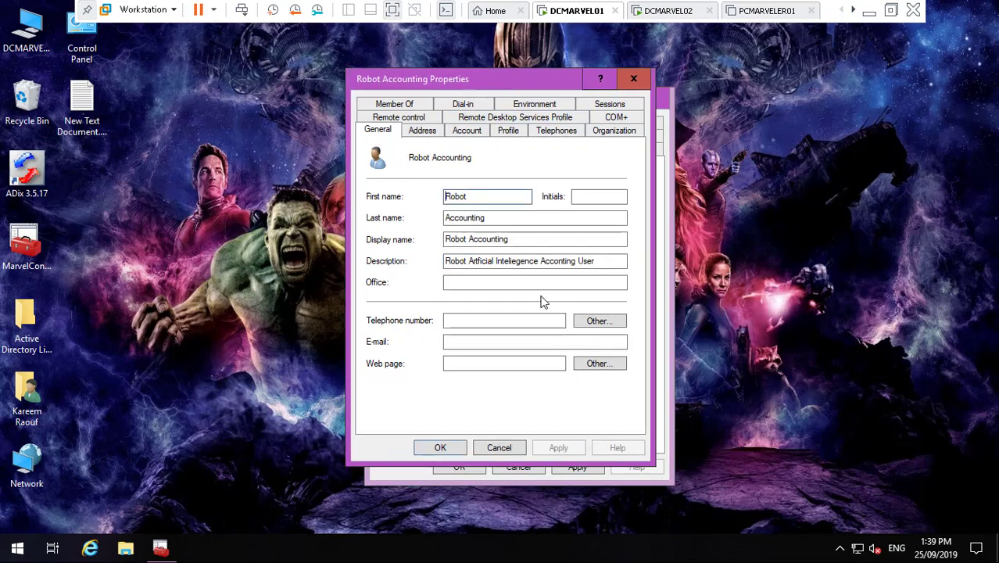
double_click(550, 260)
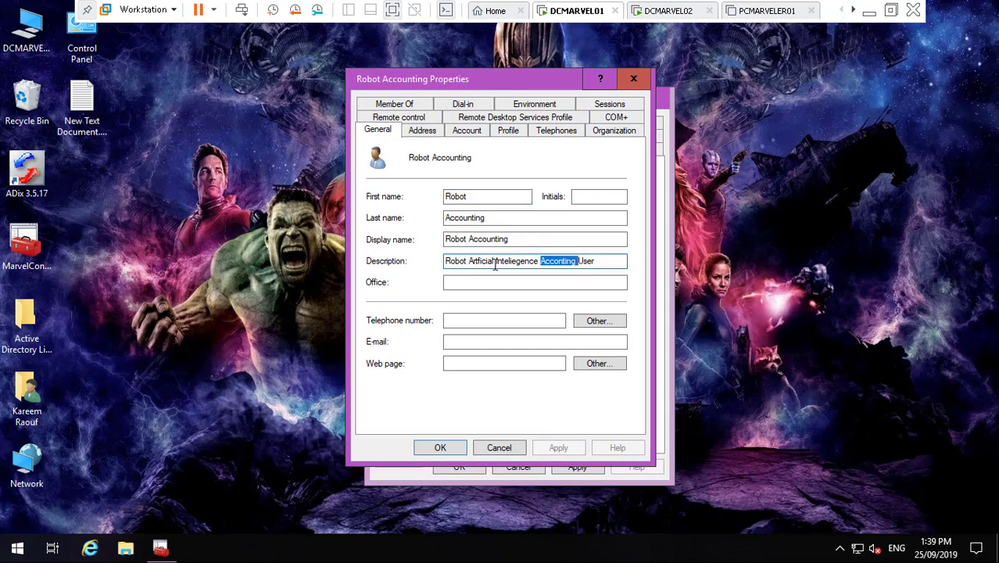
drag(445, 261, 595, 261)
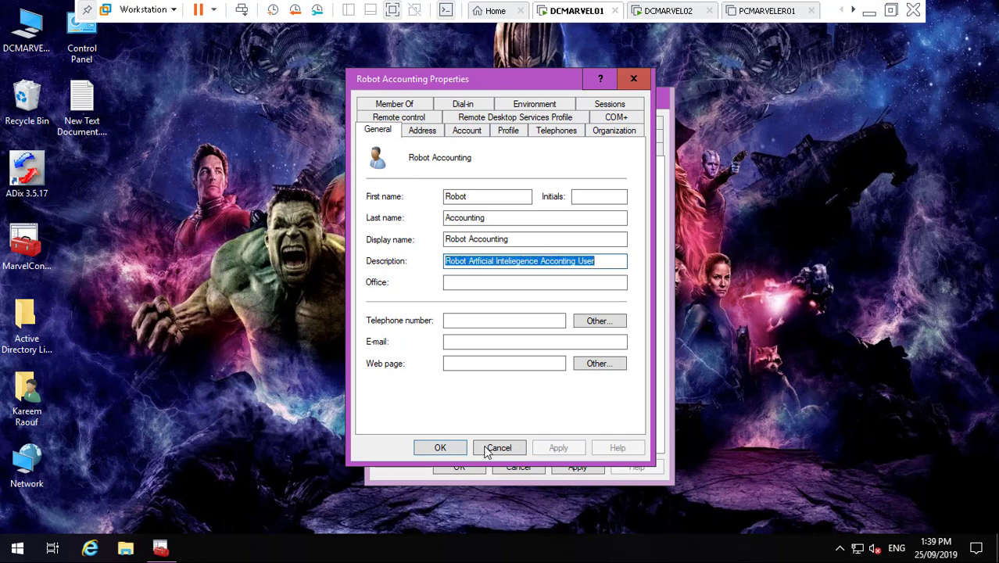
- Set Robot Front Office's description to 'Robot Artficial Inteliegence FO User'
click(668, 434)
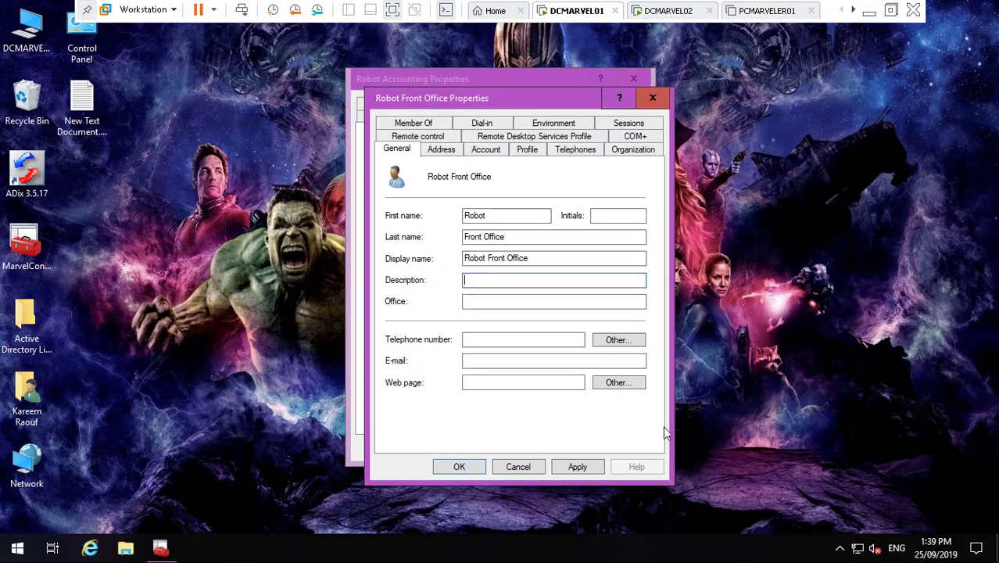
text(Robot Artificial Inteliegence Acconting User)
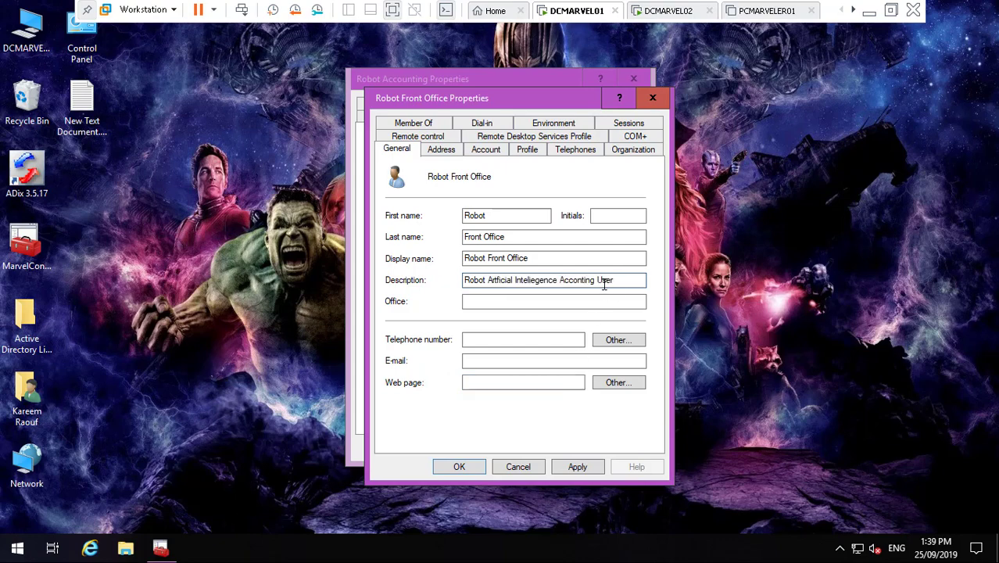
key(BackSpace)
key(BackSpace)
key(BackSpace)
key(BackSpace)
key(BackSpace)
key(BackSpace)
key(BackSpace)
key(BackSpace)
key(BackSpace)
key(BackSpace)
text(FO)
click(496, 151)
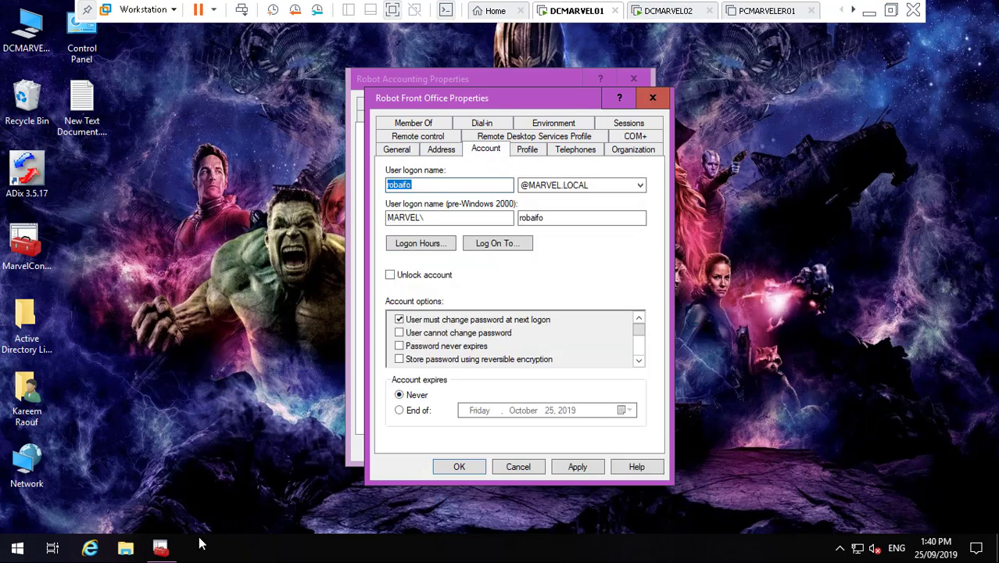
click(160, 548)
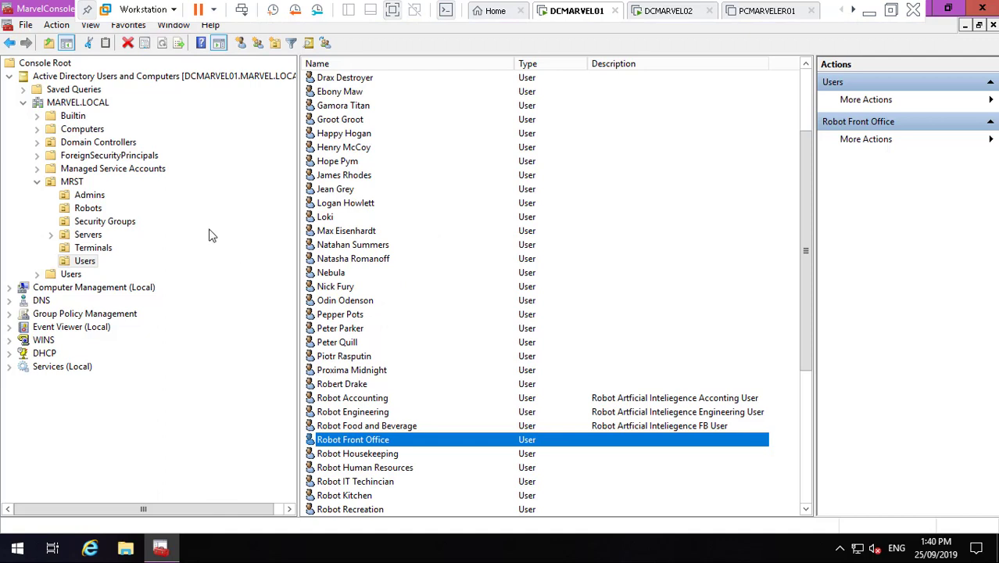
click(95, 210)
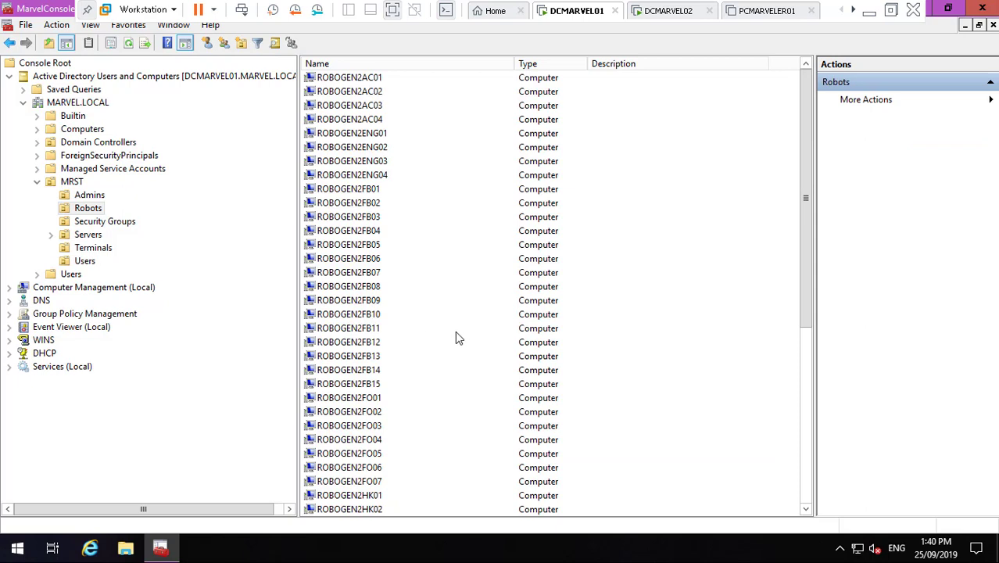
- Select ROBOGEN2FO01 in Robots, then return to MRST Users and scroll to the robot accounts
click(379, 400)
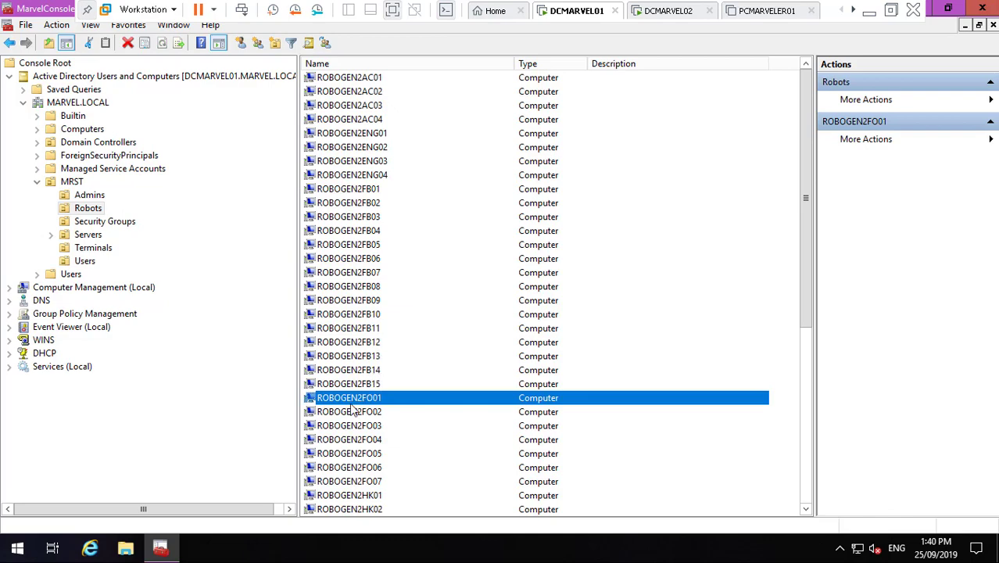
click(169, 550)
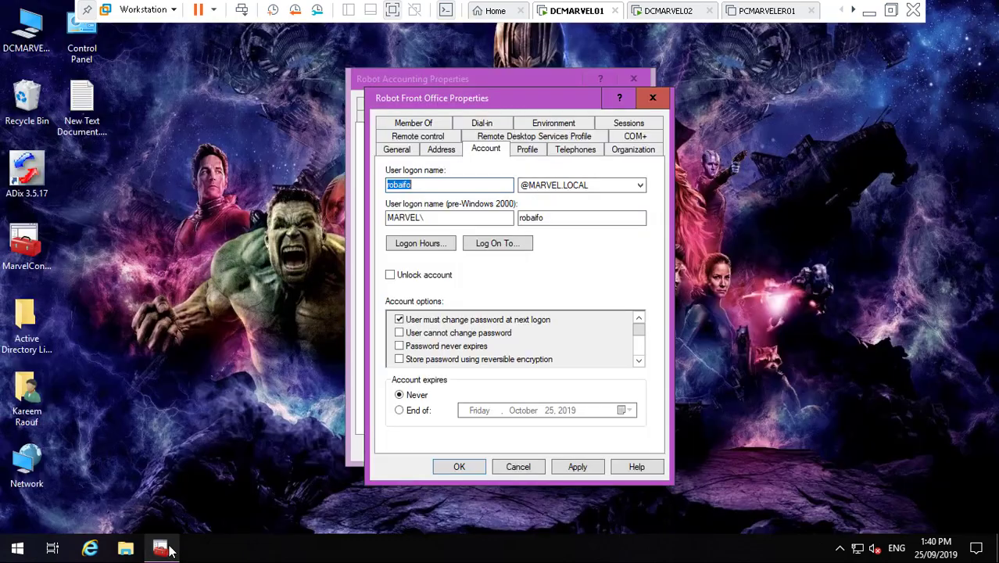
click(169, 550)
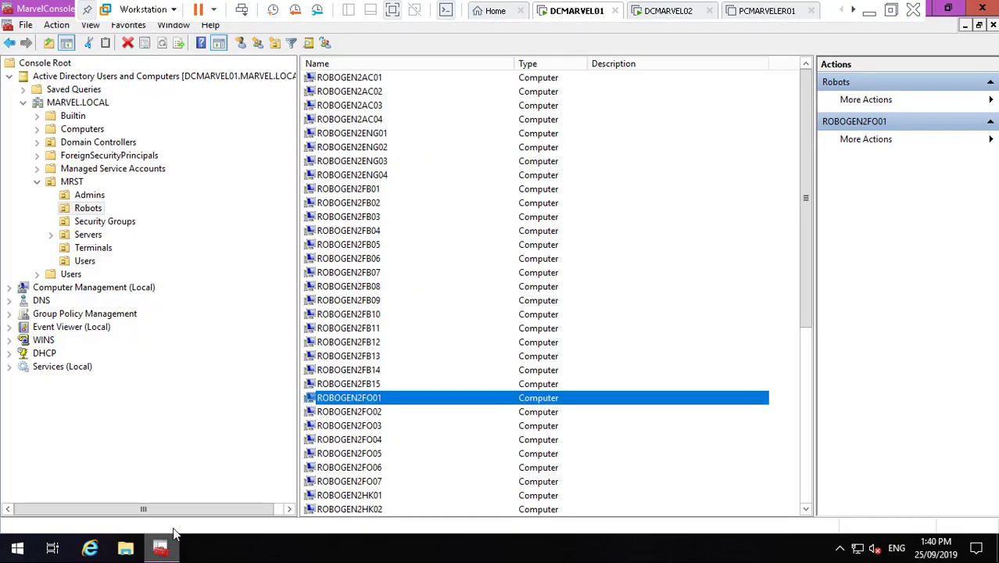
click(72, 264)
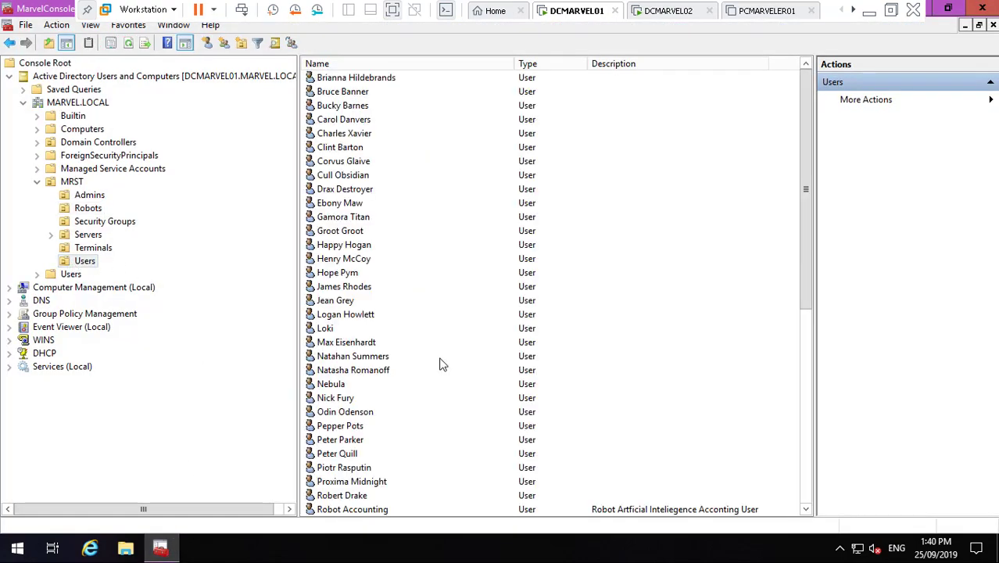
click(806, 508)
click(806, 508)
click(806, 508)
click(806, 509)
click(805, 509)
click(806, 508)
click(806, 509)
click(806, 508)
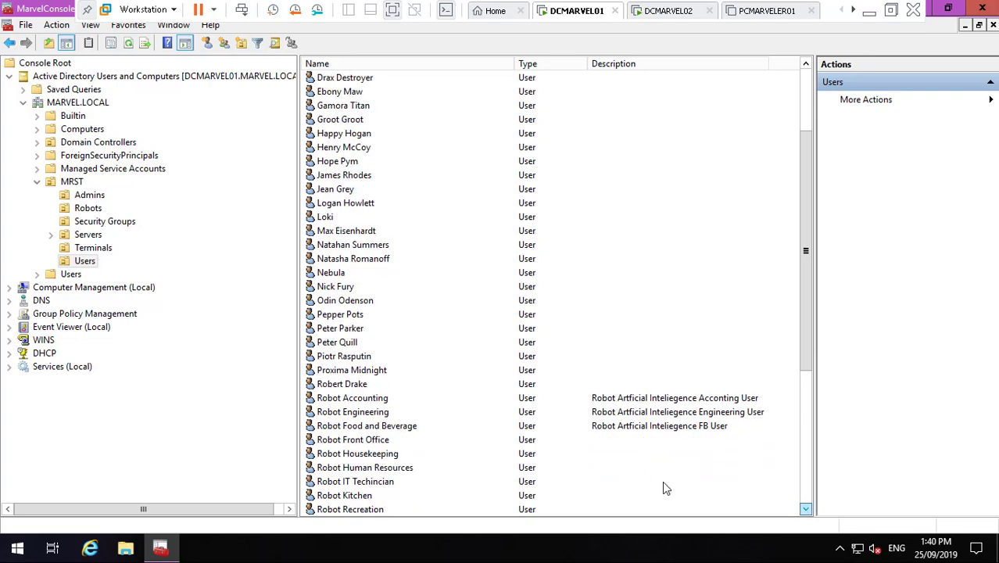
- Open Robot Food and Beverage's Log On To list and copy the ROBOGEN2FB01 name
double_click(384, 426)
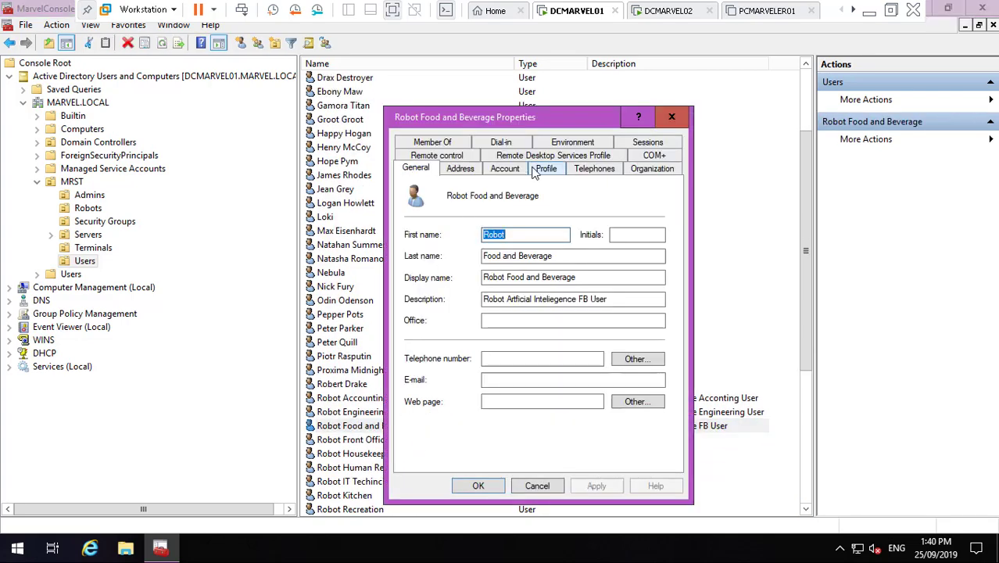
click(507, 171)
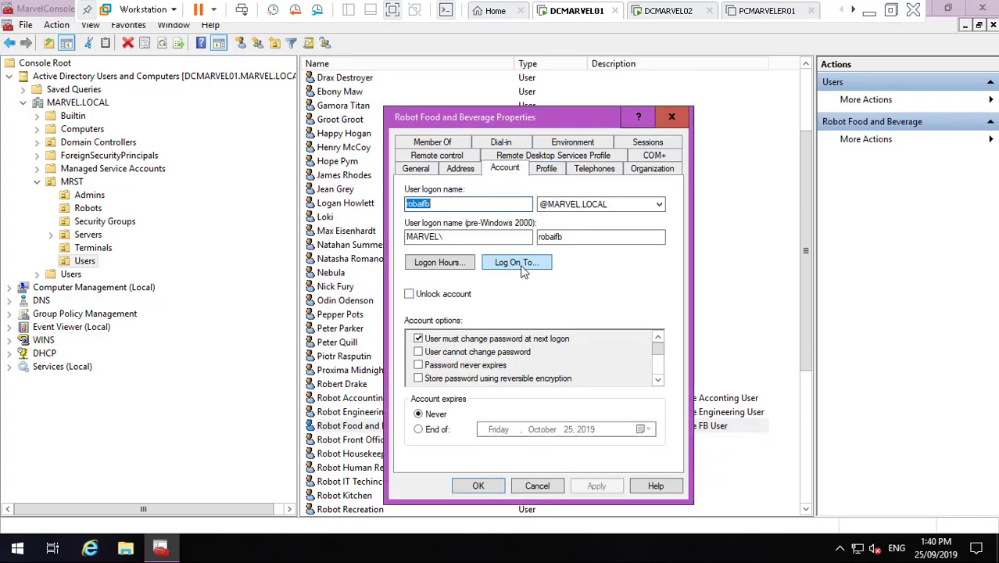
click(520, 263)
click(519, 353)
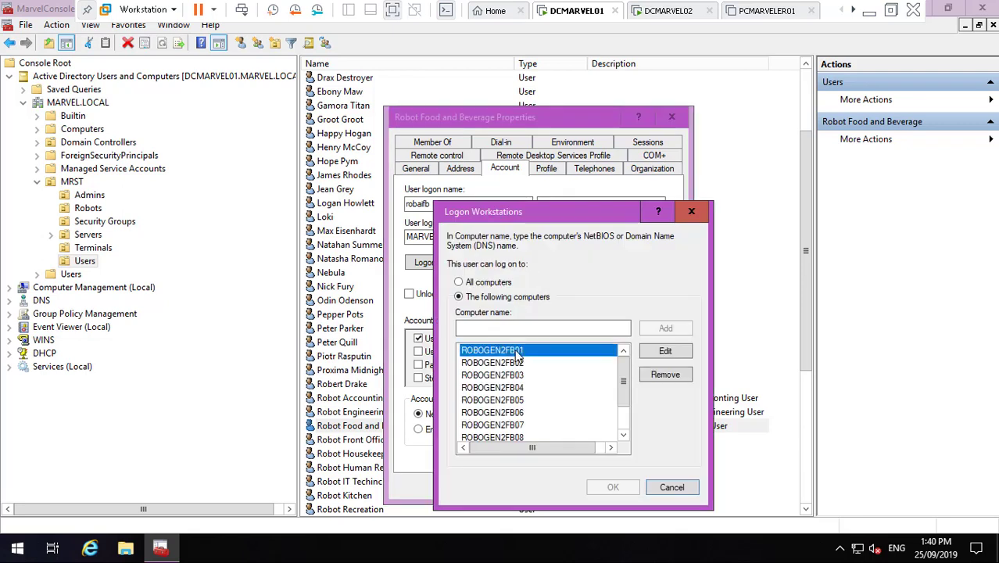
click(666, 352)
key(ctrl+c)
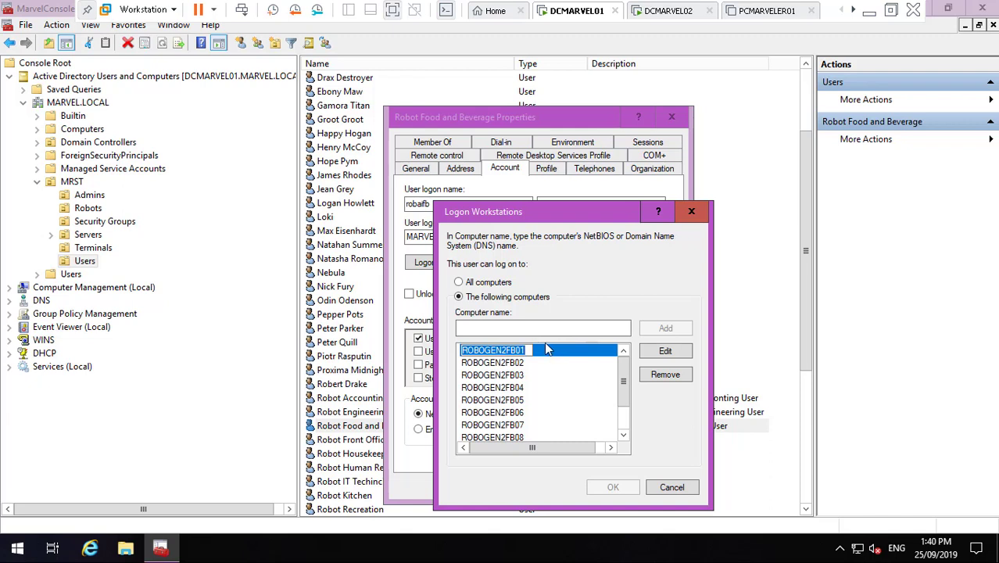
- Add ROBOGEN2FB11 through ROBOGEN2FB15 to the allowed logon computers
click(535, 324)
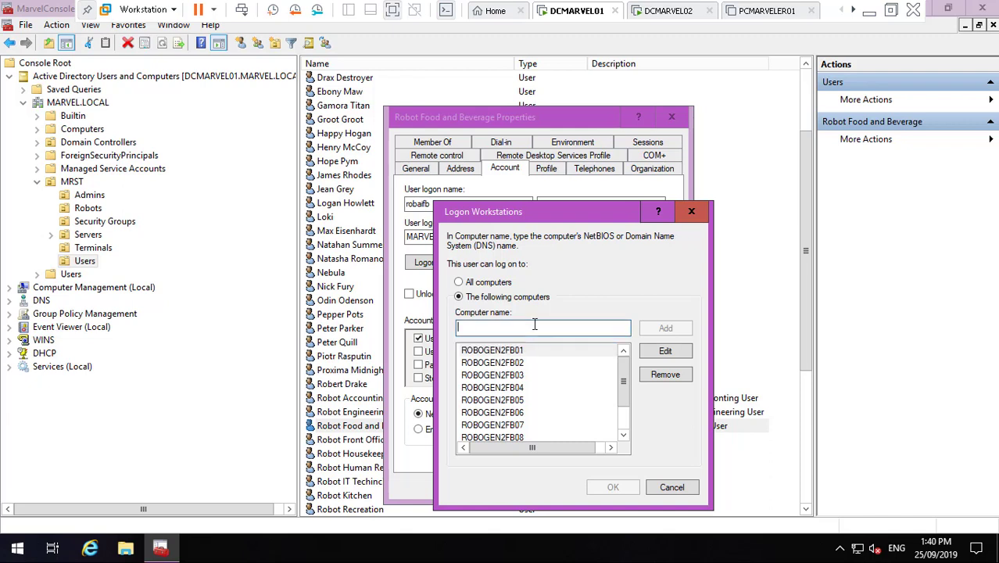
key(ctrl+v)
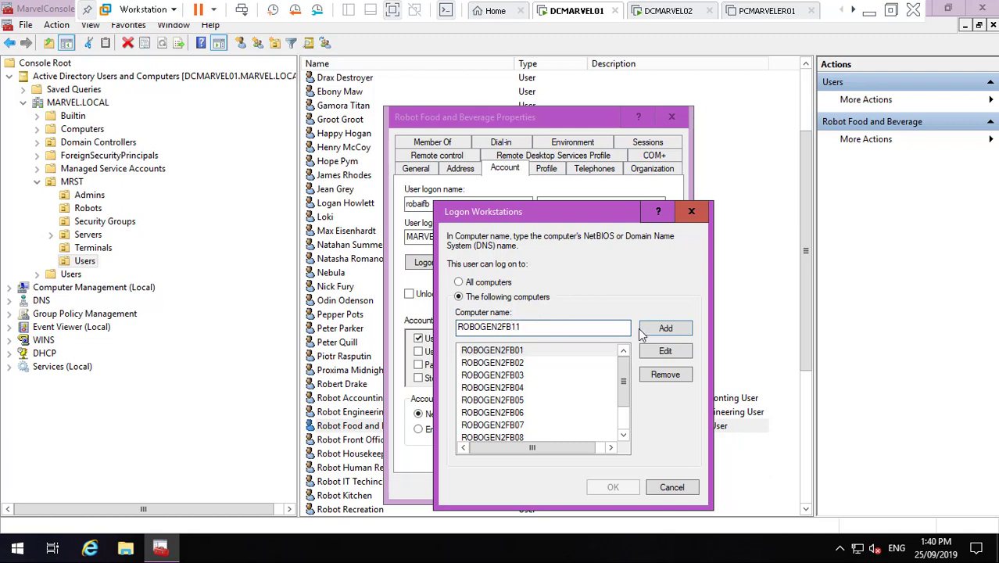
click(666, 328)
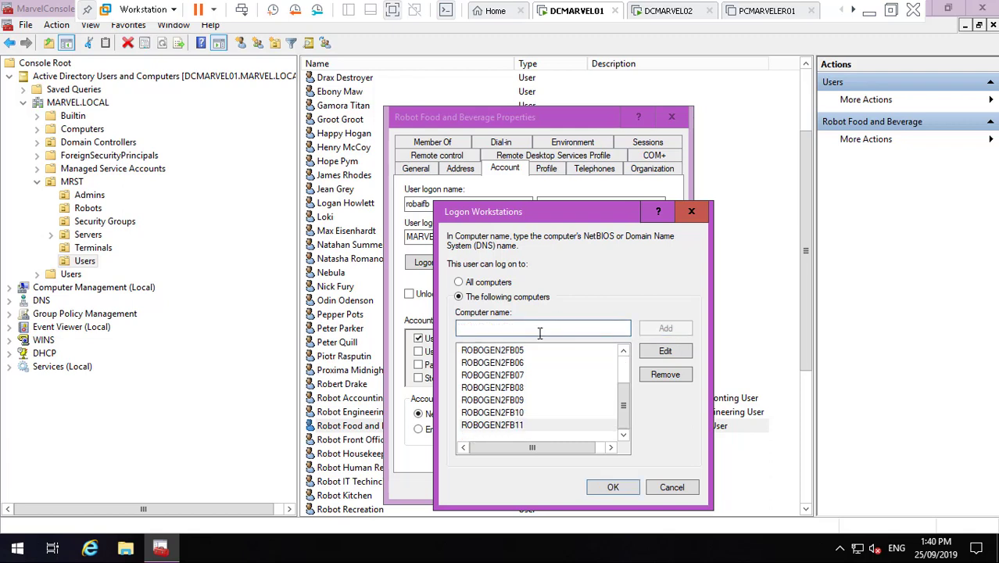
key(ctrl+v)
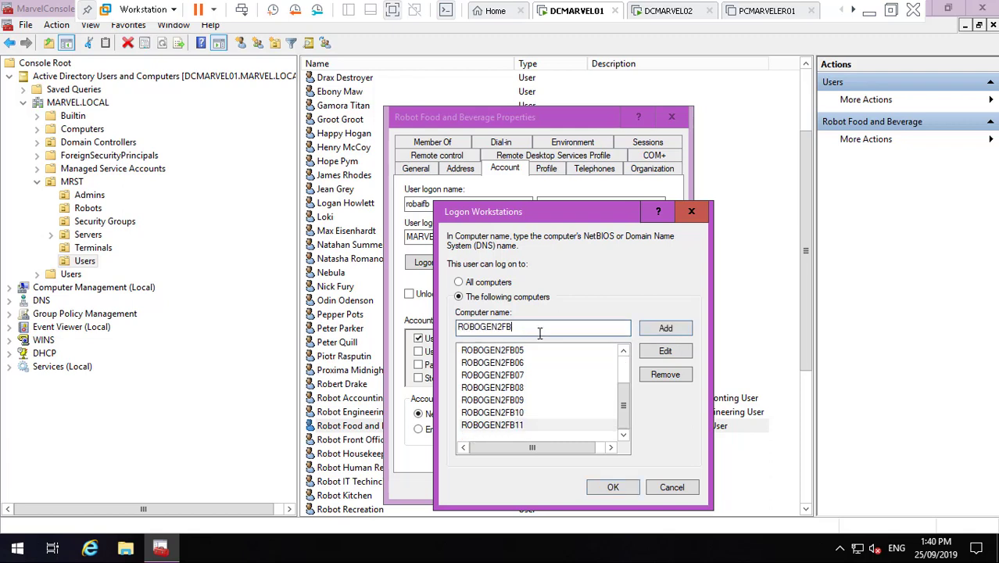
click(660, 329)
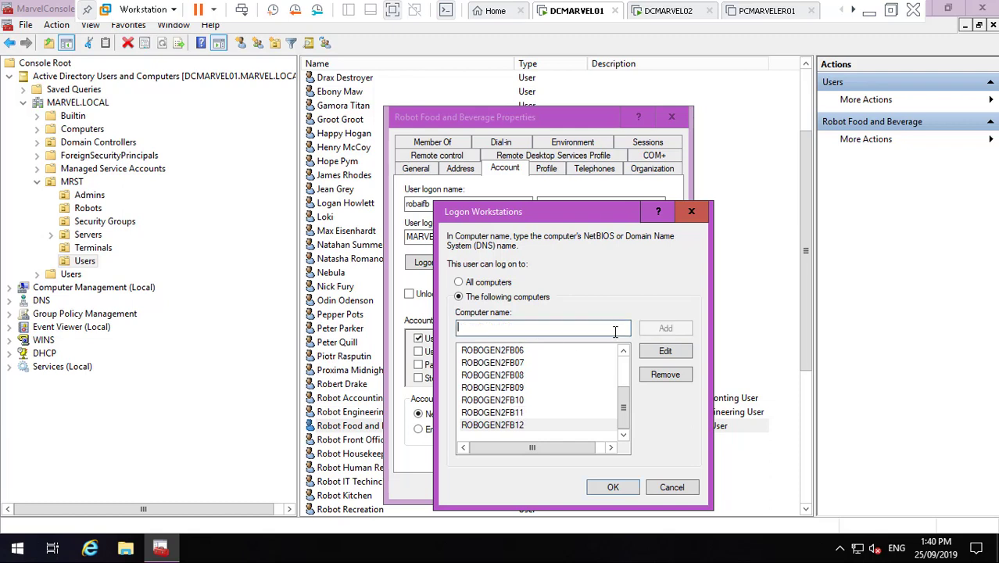
key(ctrl+v)
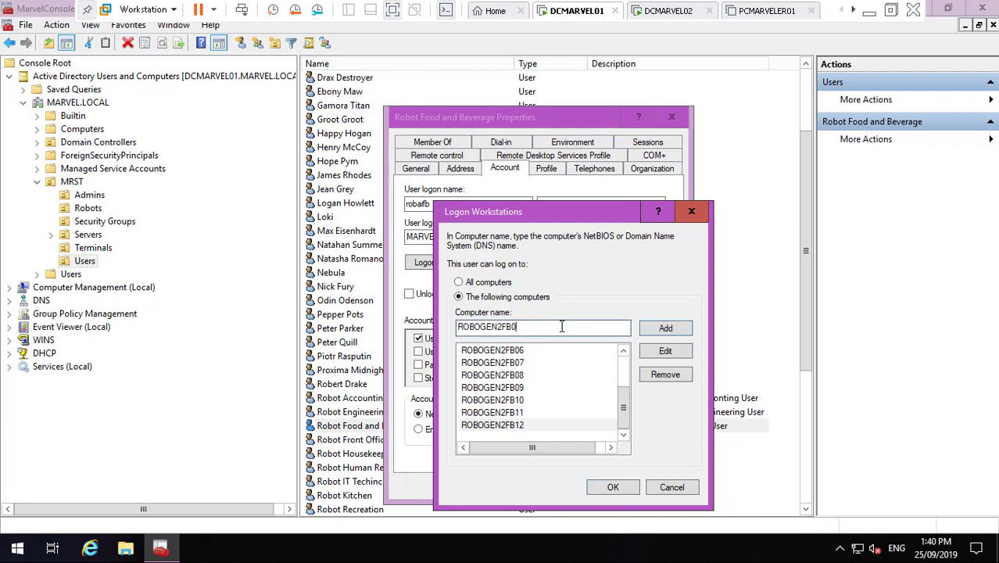
click(661, 329)
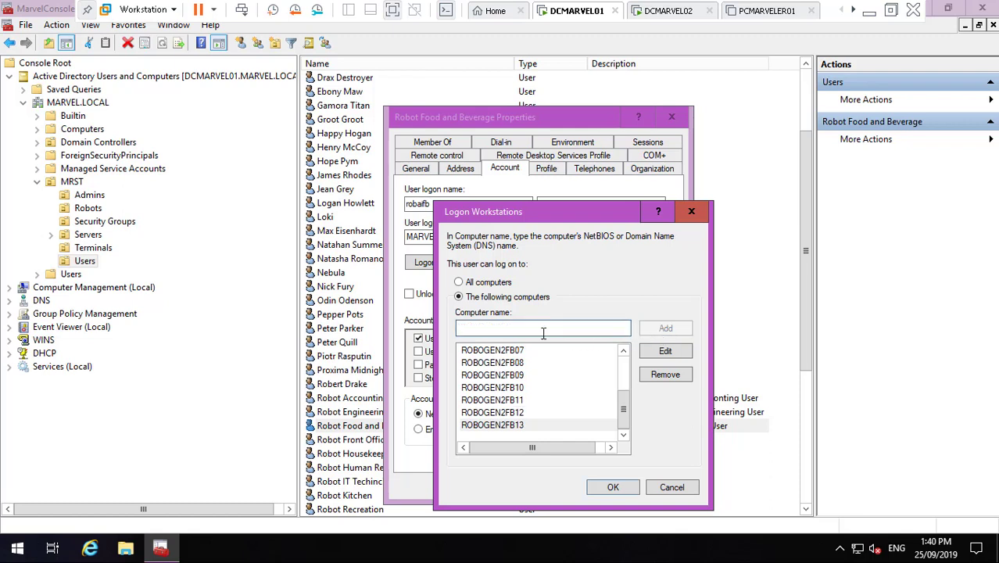
key(ctrl+v)
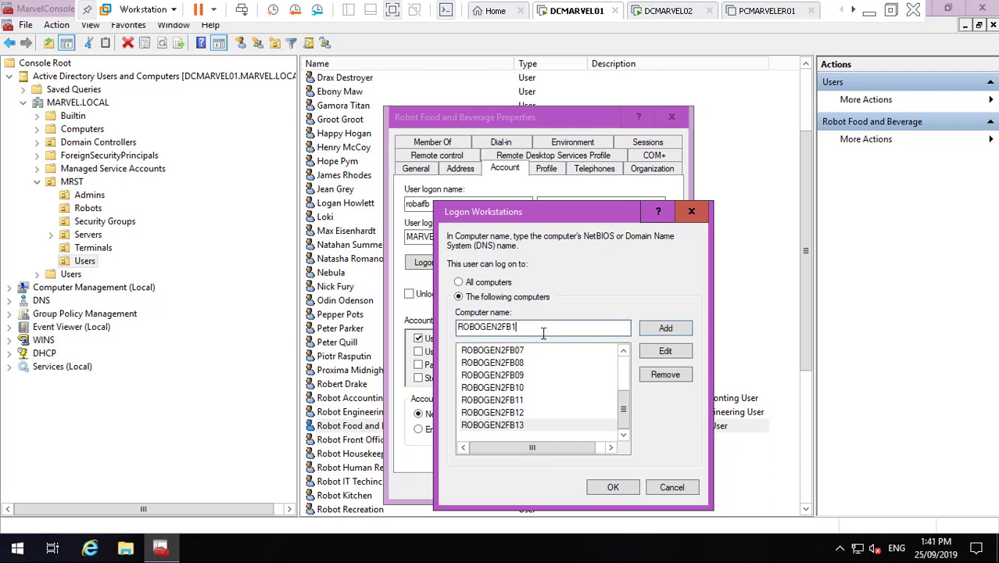
click(664, 329)
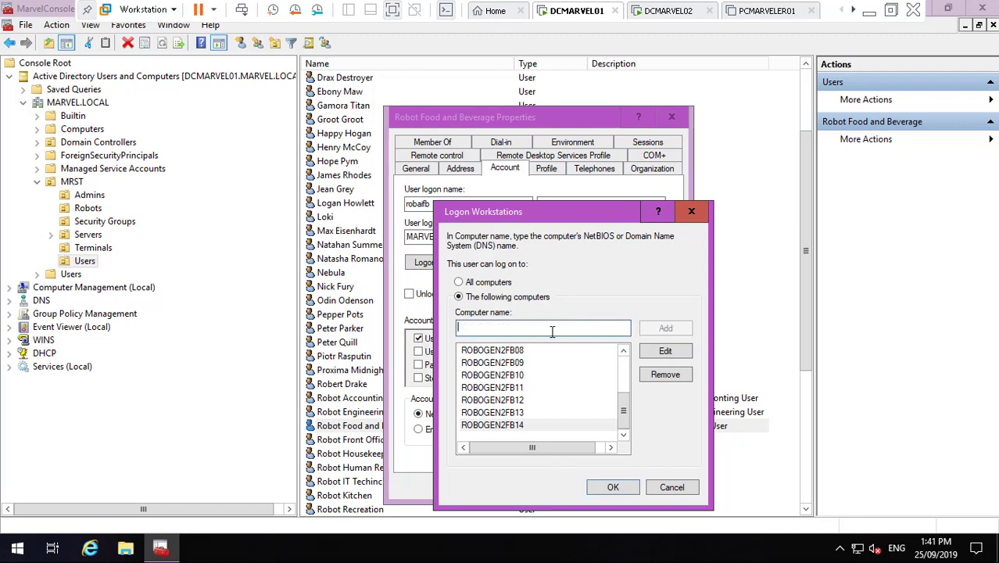
key(ctrl+v)
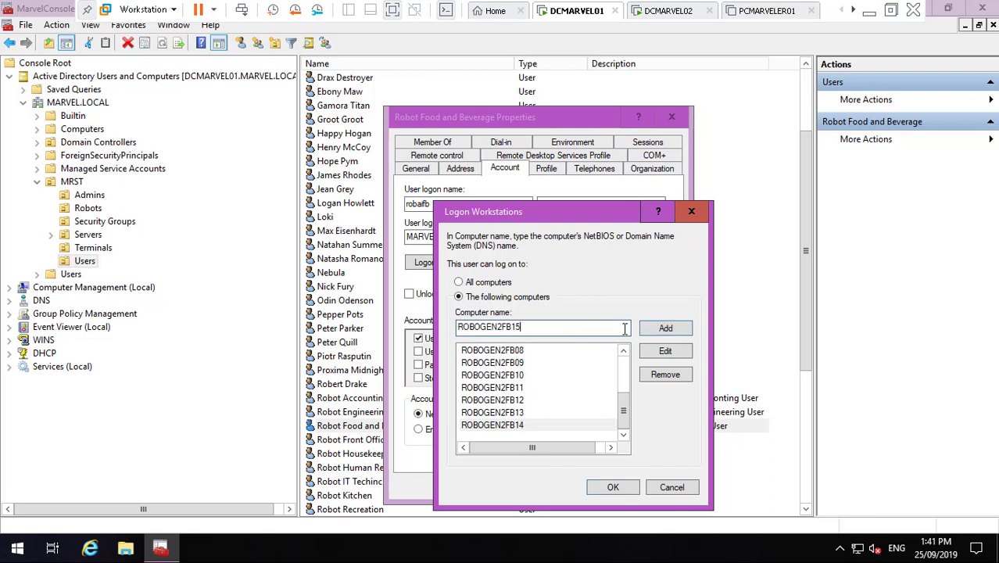
click(664, 329)
- Confirm the computer list, apply the restriction and close Robot Food and Beverage's properties
click(623, 436)
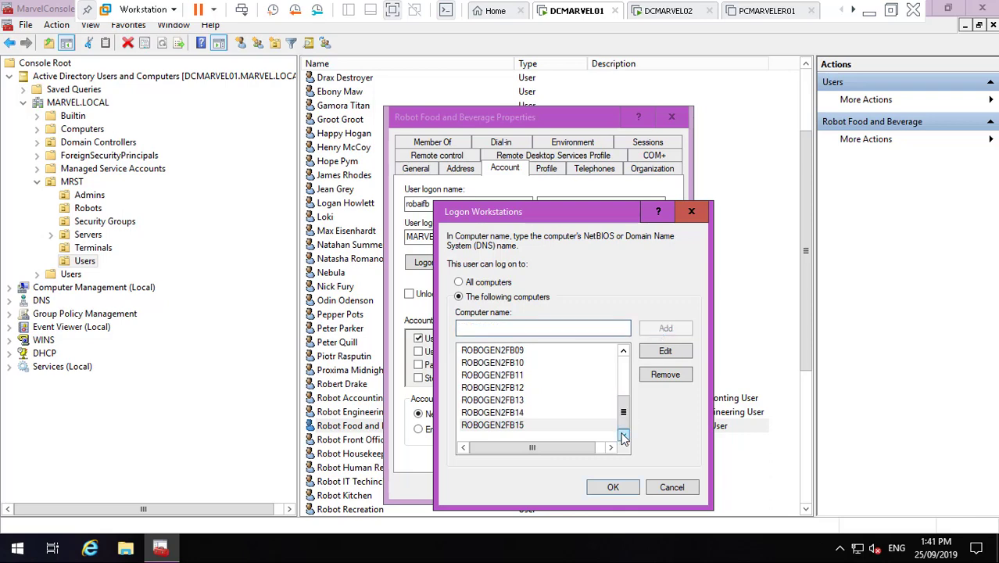
click(623, 368)
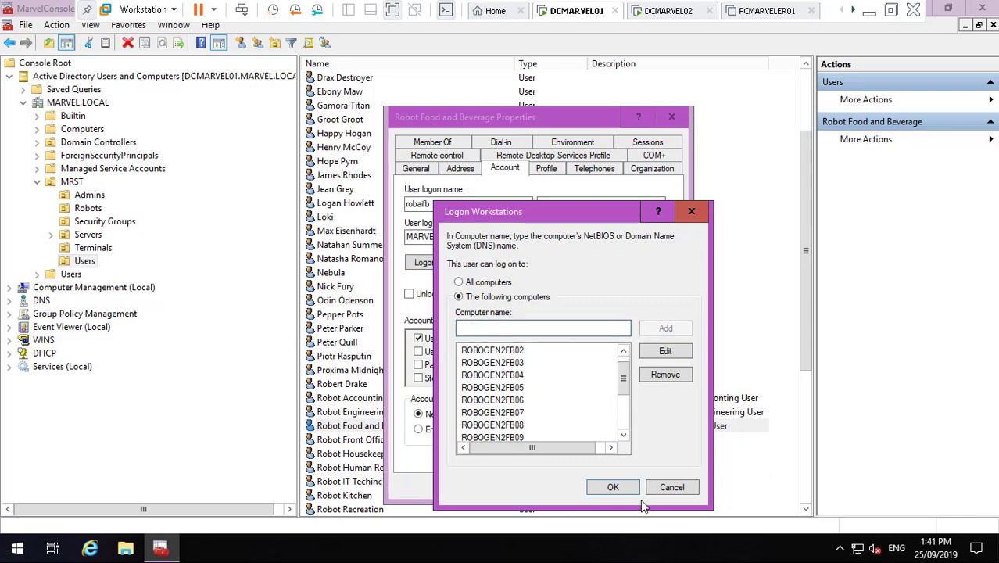
click(617, 489)
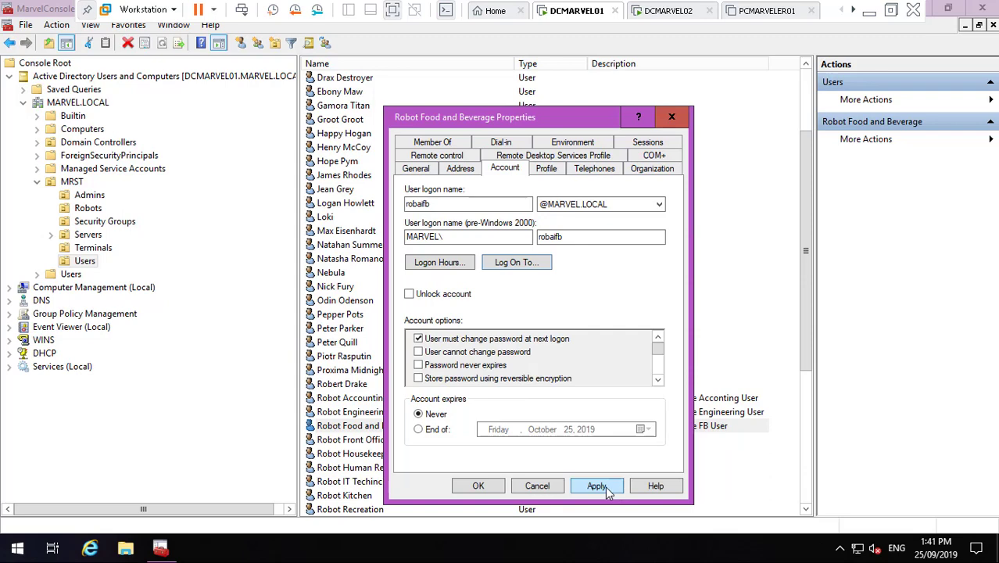
click(601, 488)
click(477, 486)
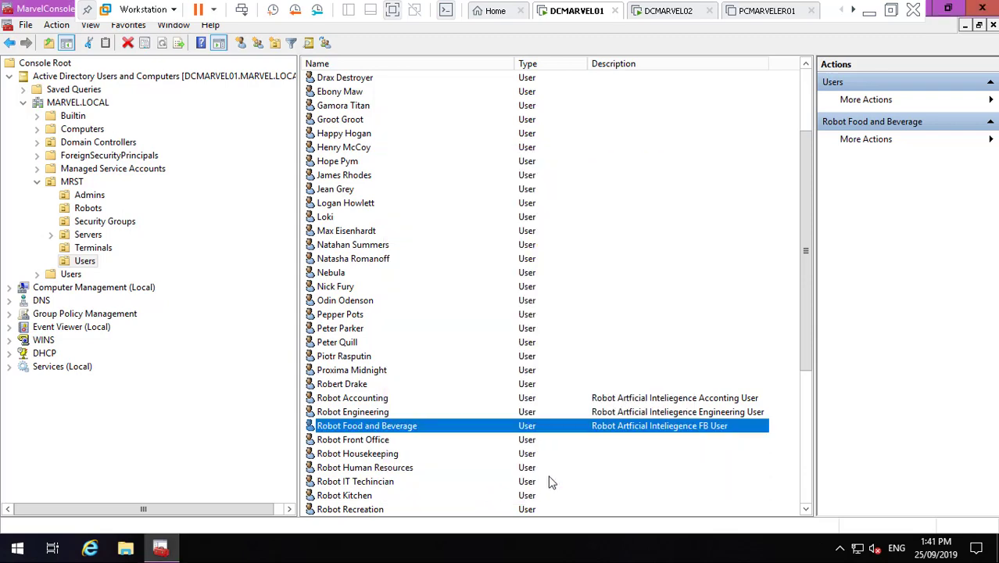
- Check ROBOGEN2FO01's name in its properties, then hide the console to reach Robot Front Office
click(92, 209)
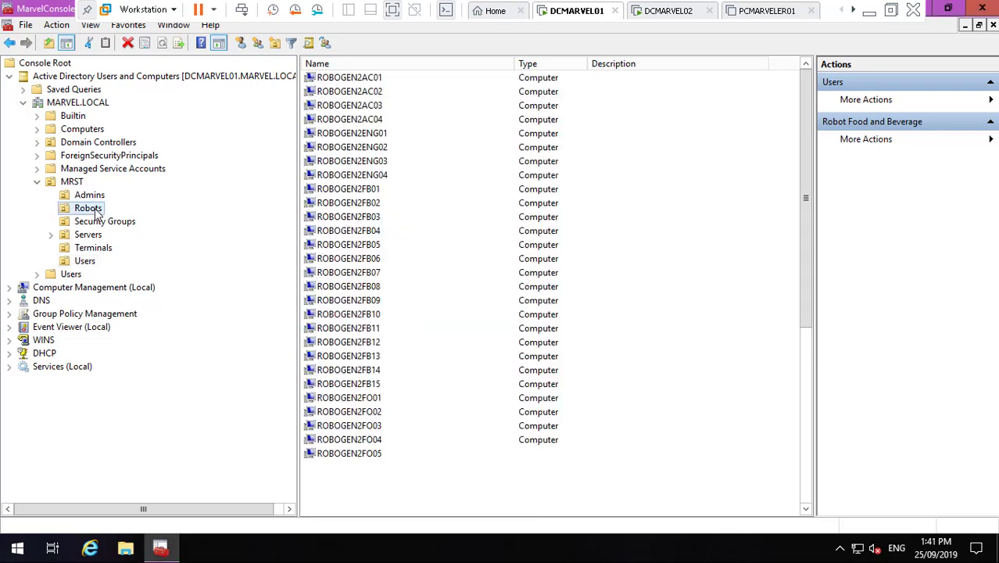
click(367, 385)
click(375, 467)
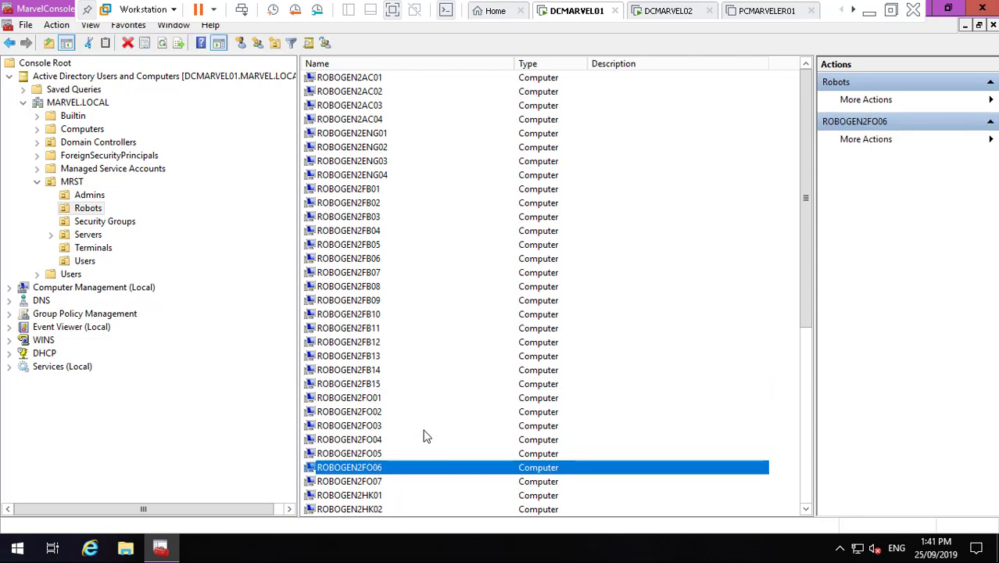
click(368, 402)
right_click(369, 405)
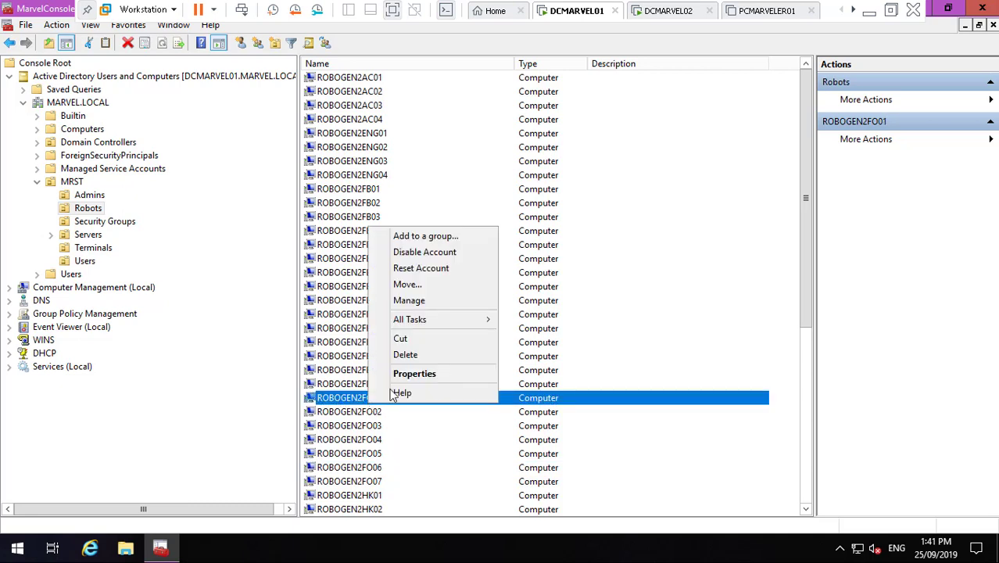
click(415, 374)
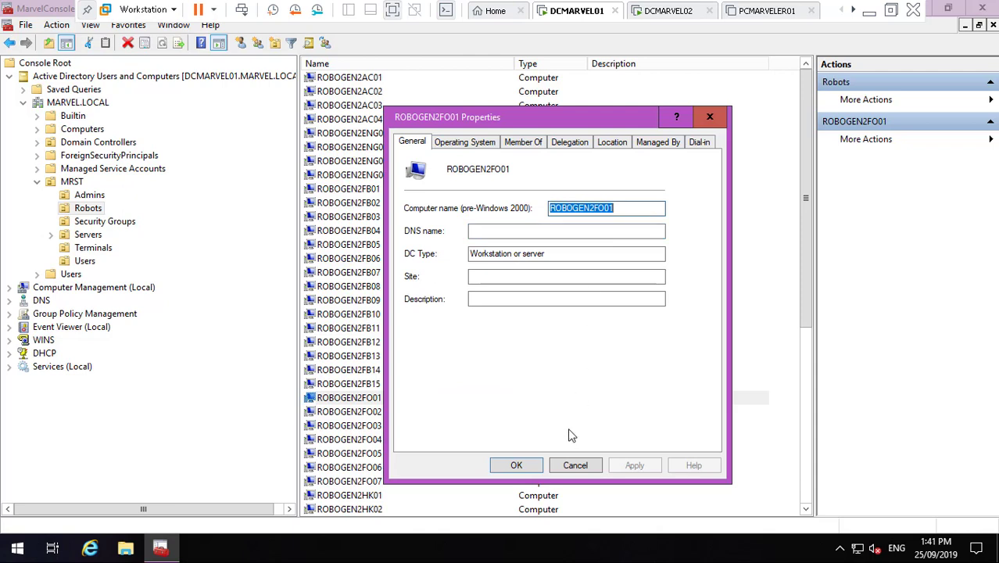
click(575, 464)
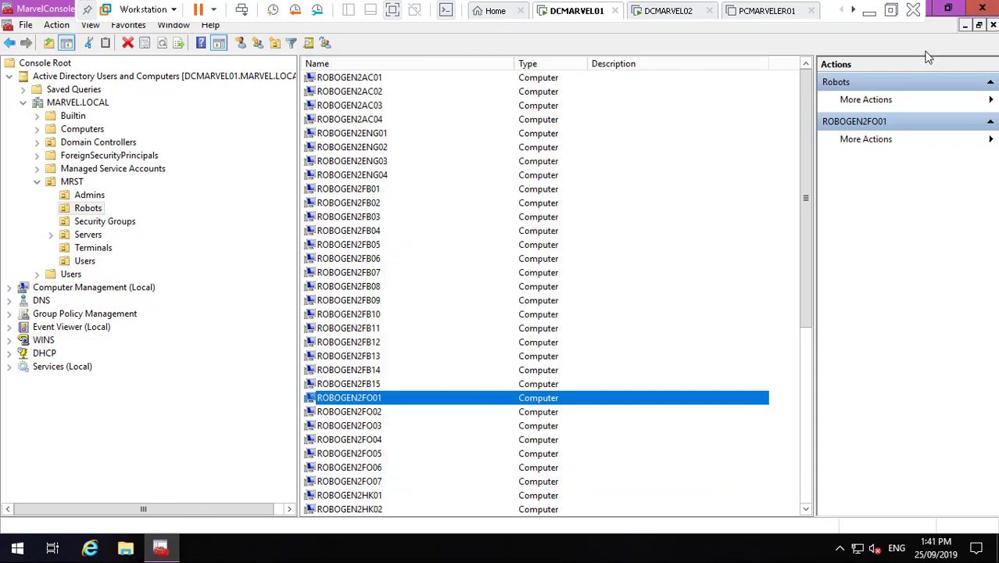
click(160, 547)
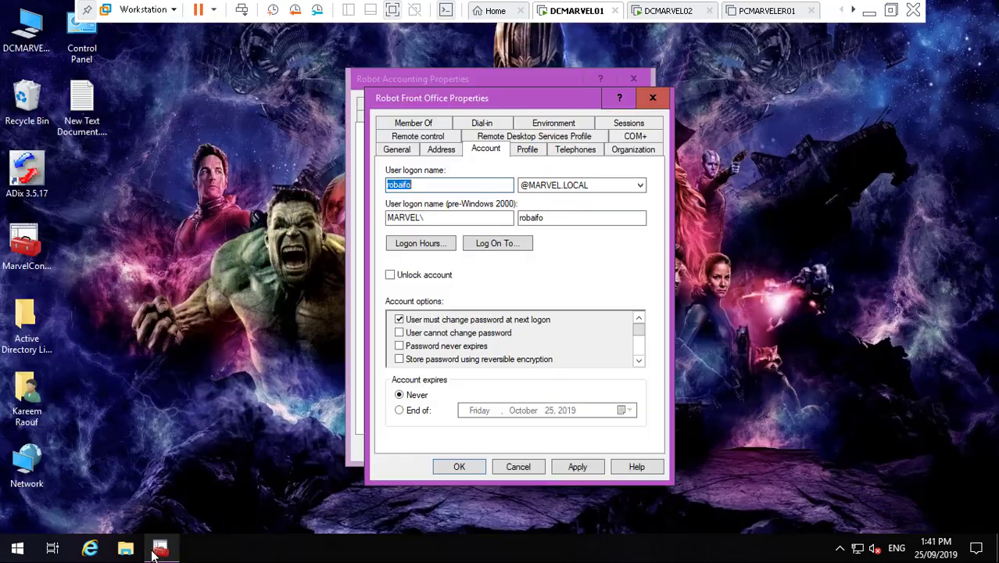
- Restrict Robot Front Office to listed computers and add ROBOGEN2FO01 through ROBOGEN2FO04
click(498, 243)
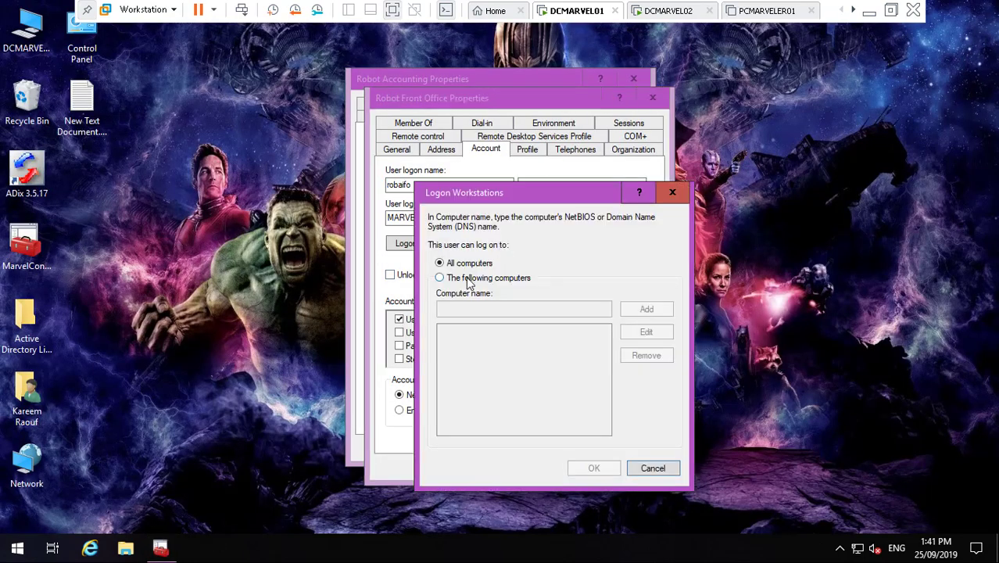
click(466, 277)
click(466, 311)
text(ROBOGEN2FO01)
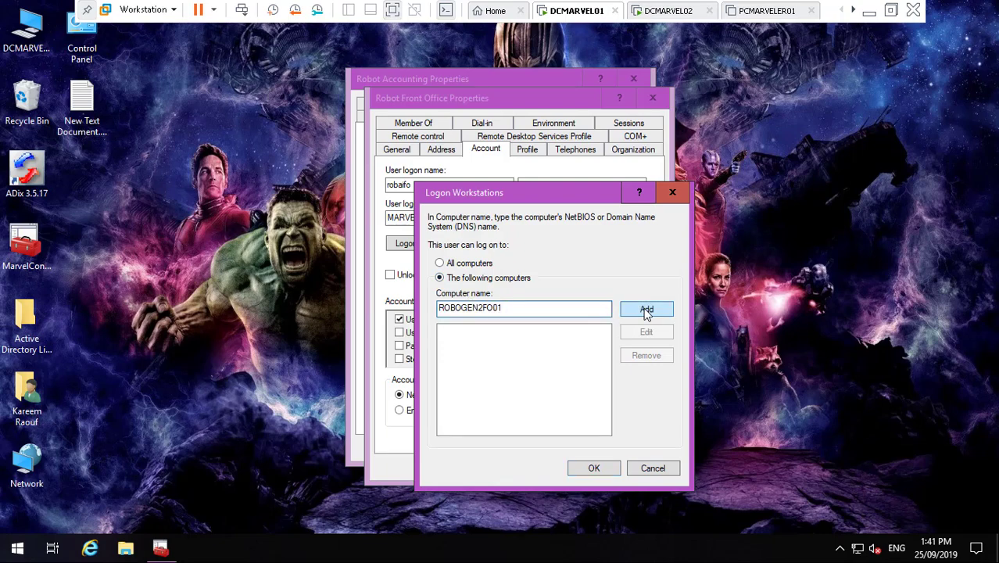
click(647, 310)
text(ROBOGEN2FO01)
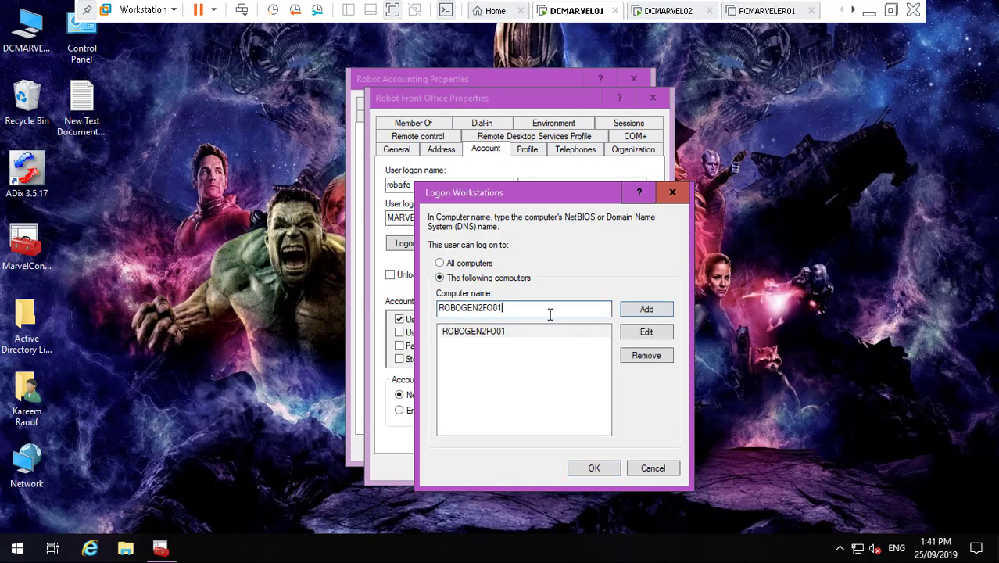
click(646, 310)
text(ROBOGEN2FO01)
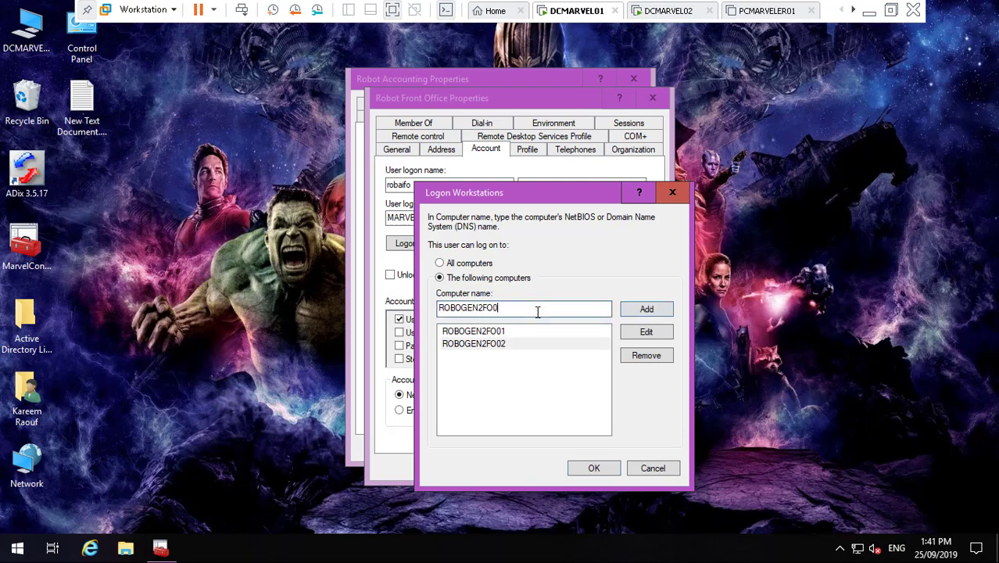
click(644, 310)
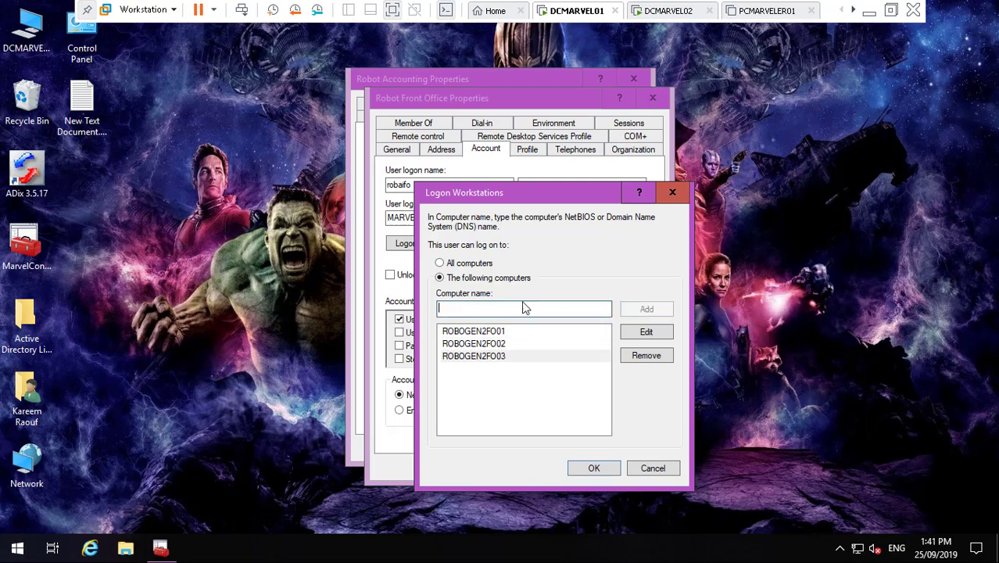
text(ROBOGEN2FO01)
text(4)
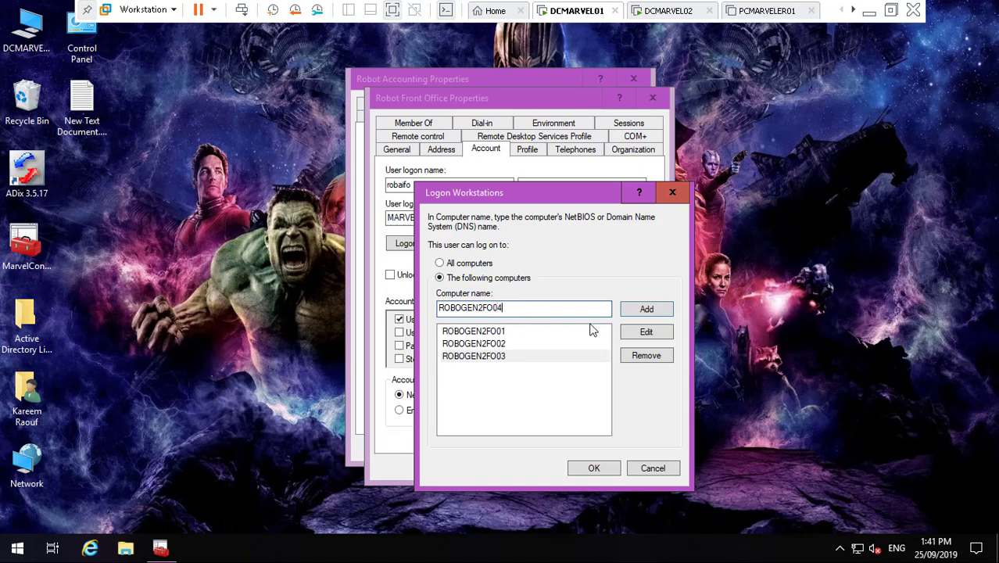
click(645, 310)
- Add ROBOGEN2FO05, ROBOGEN2FO06 and ROBOGEN2FO07 to the allowed logon computers
text(ROBOGEN2FO01)
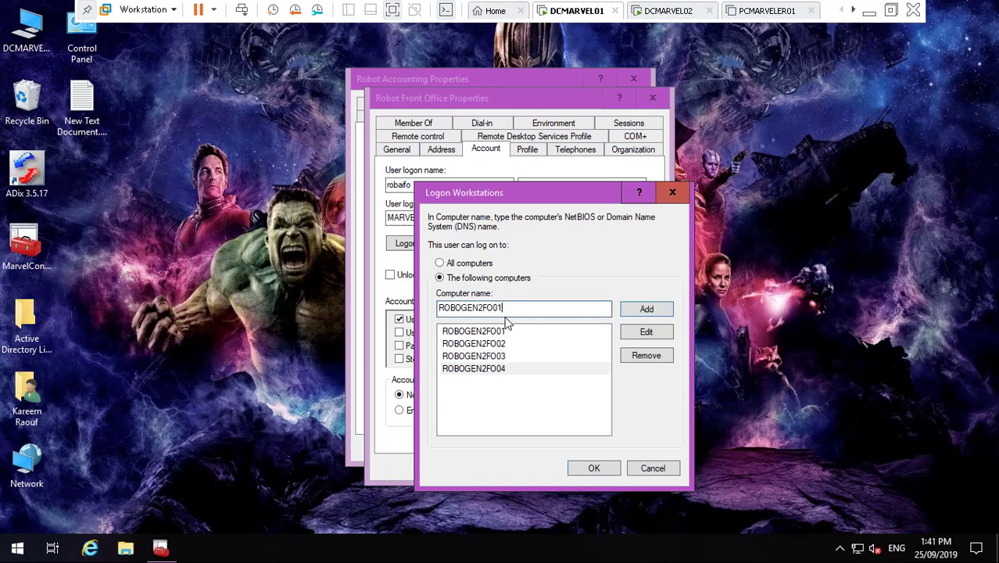
text(5)
click(646, 309)
text(ROBOGEN2FO01)
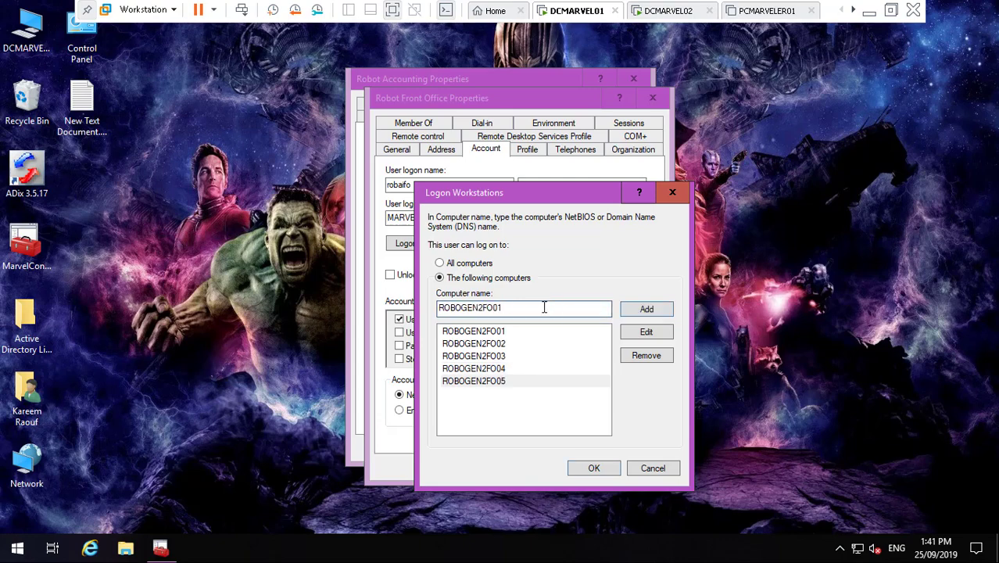
text(6)
click(637, 311)
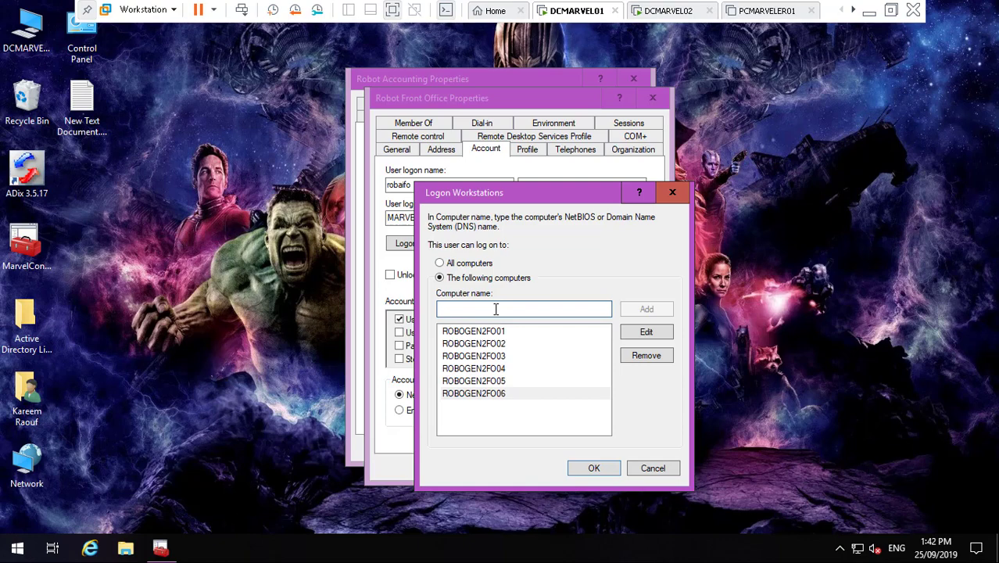
text(ROBOGEN2FO01)
text(7)
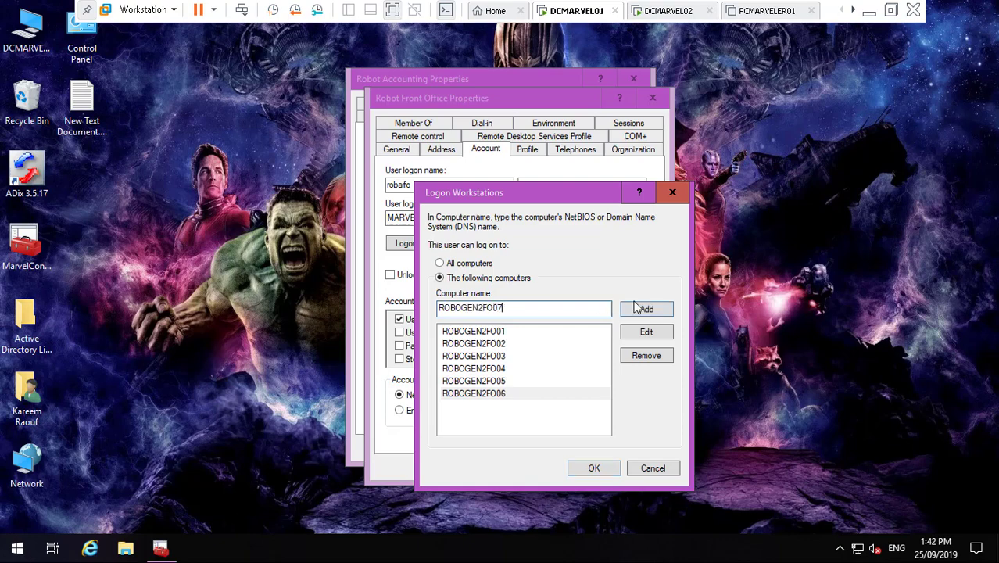
click(644, 310)
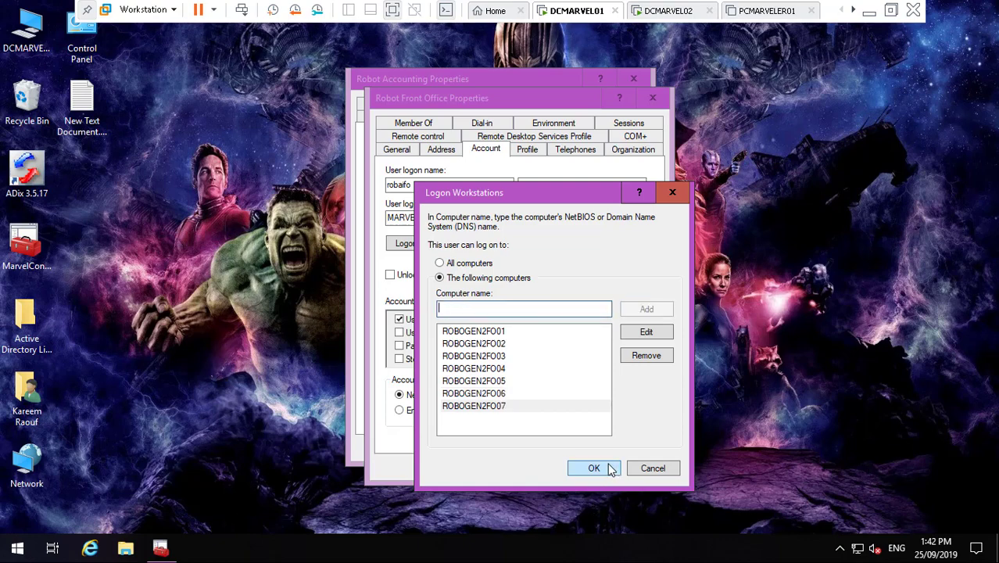
- Confirm the list, apply and close Robot Front Office's properties, and restore the console
click(603, 466)
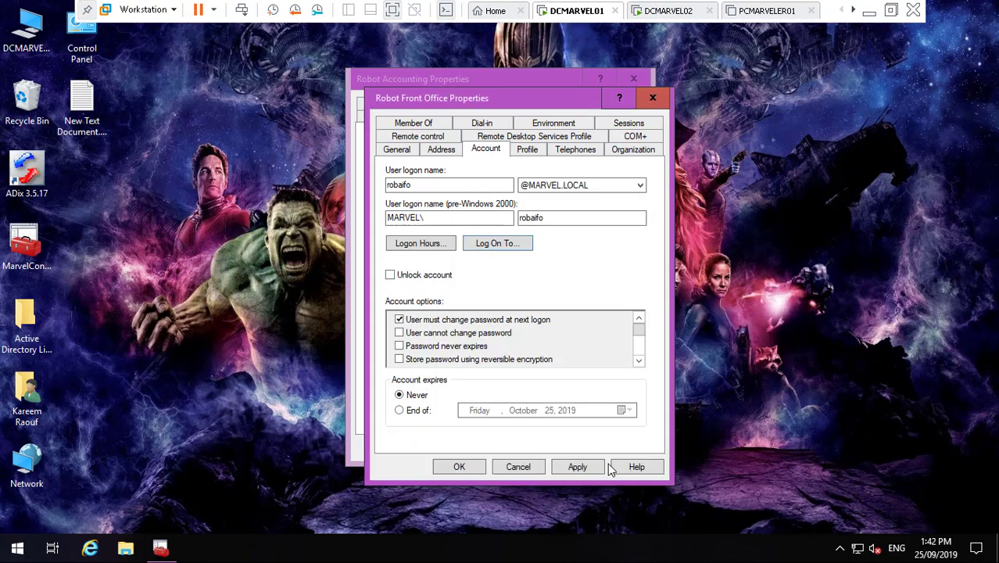
click(405, 150)
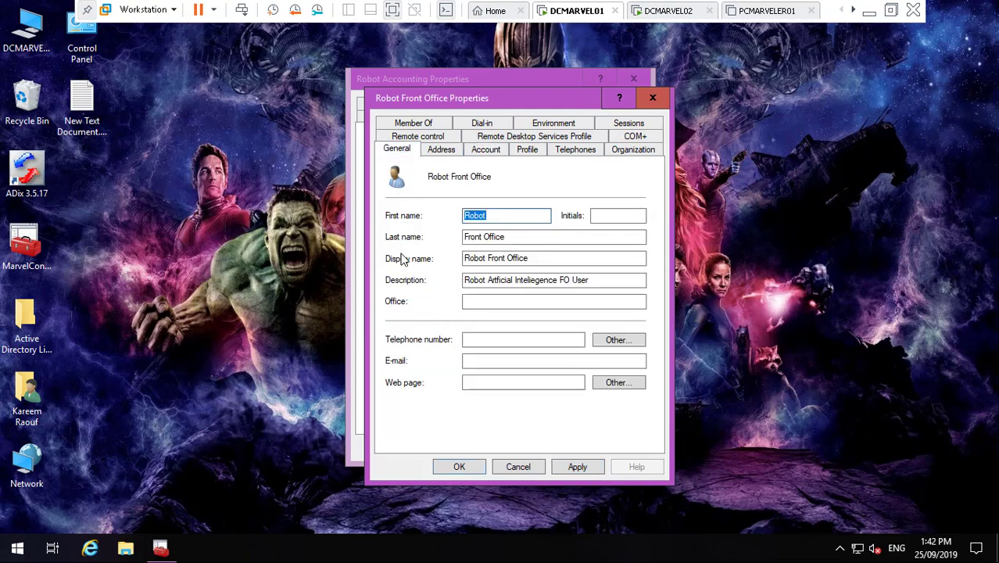
click(582, 468)
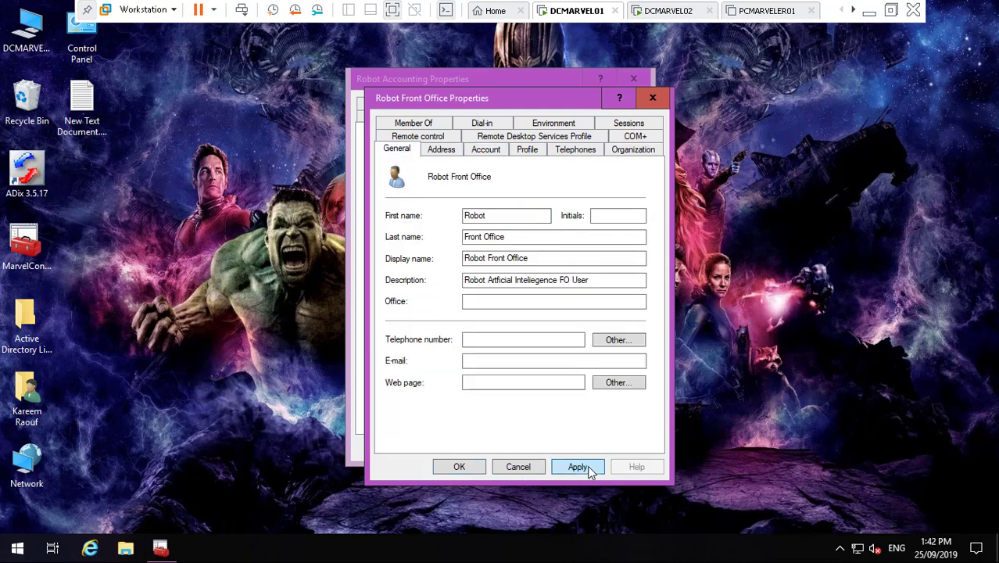
click(475, 469)
click(160, 547)
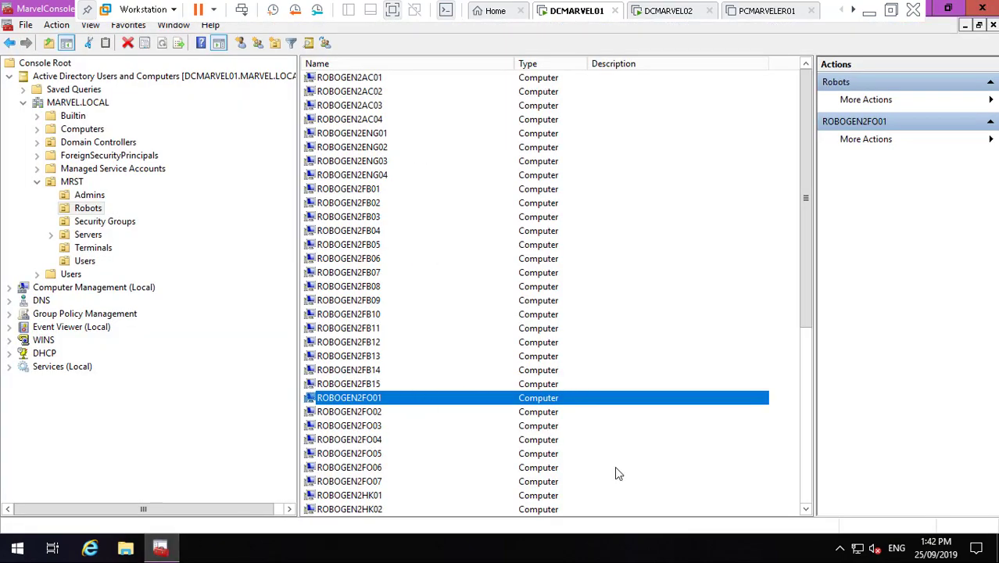
- View ROBOGEN2HK01's properties without changes, then show the MRST Users container
drag(806, 508, 806, 508)
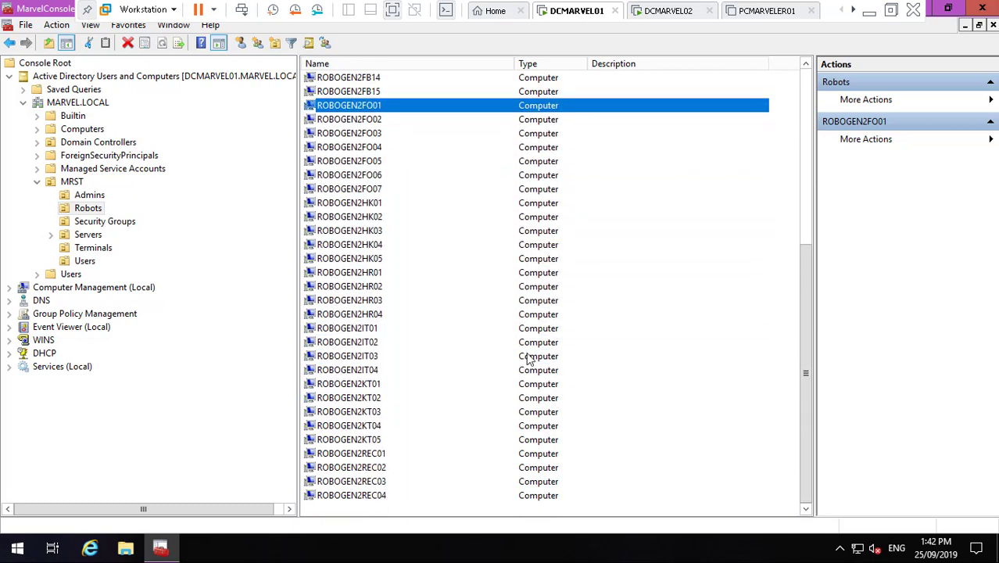
right_click(379, 204)
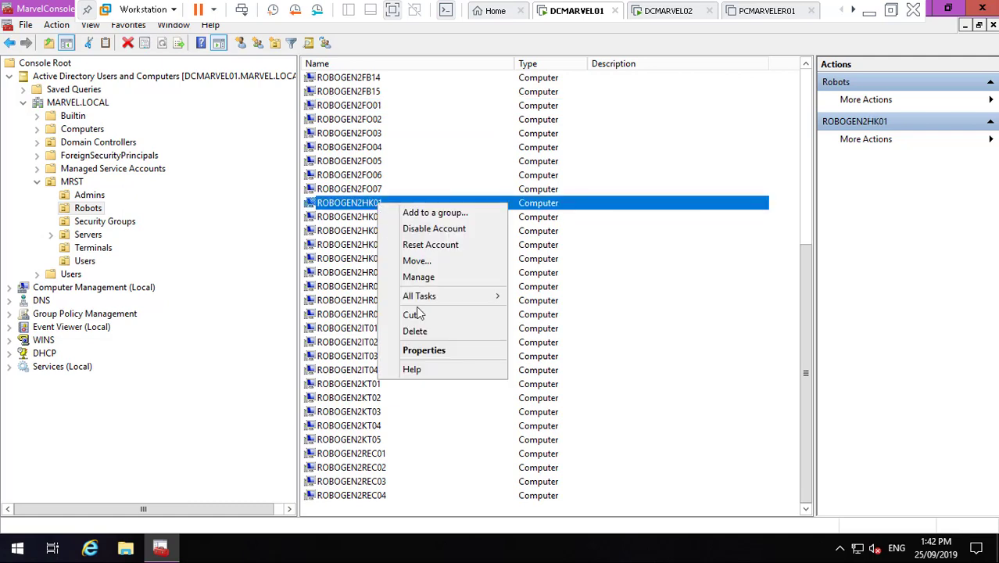
click(434, 350)
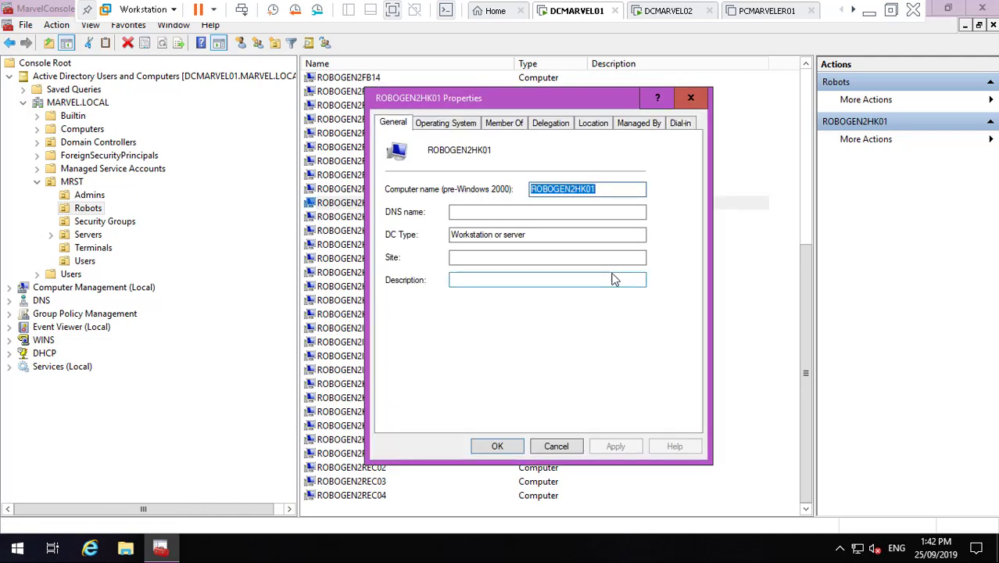
click(567, 445)
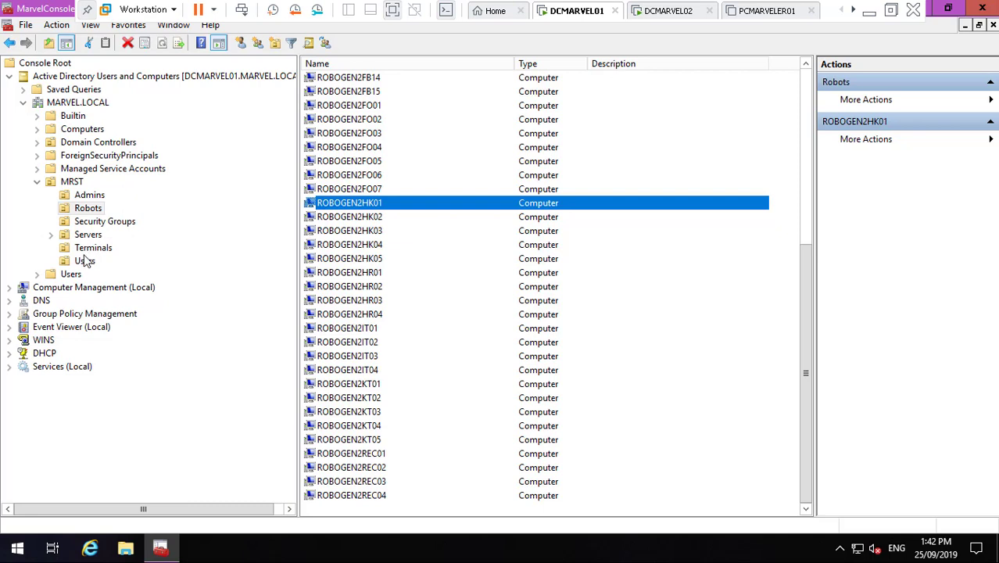
click(89, 263)
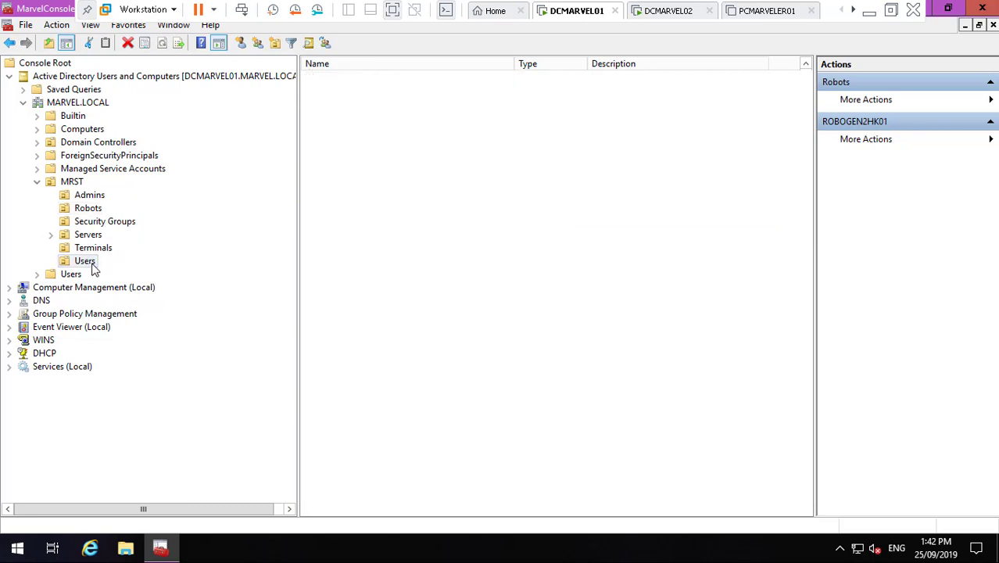
- Open Robot Housekeeping's properties and restrict logon to 'The following computers'
click(805, 508)
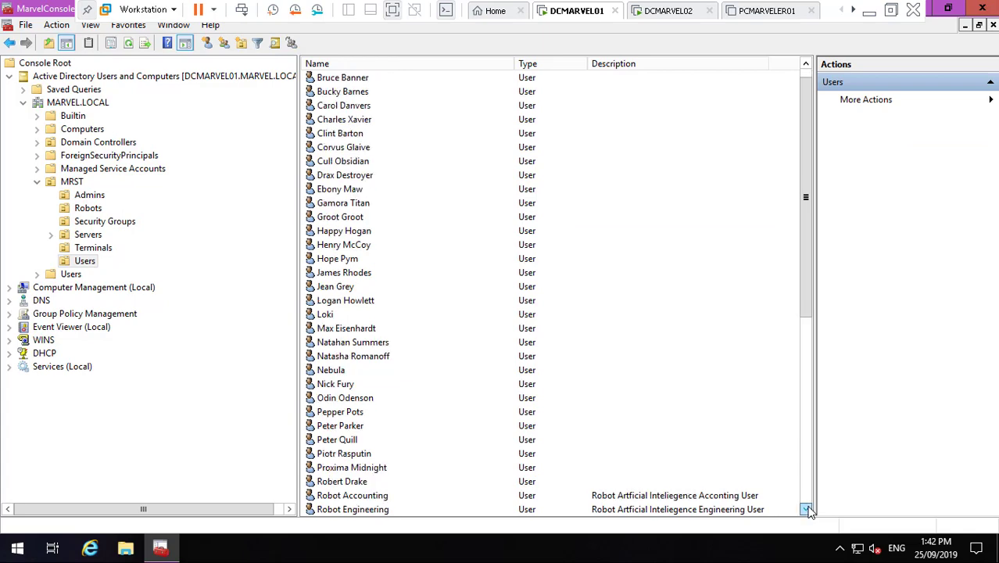
click(805, 508)
click(806, 509)
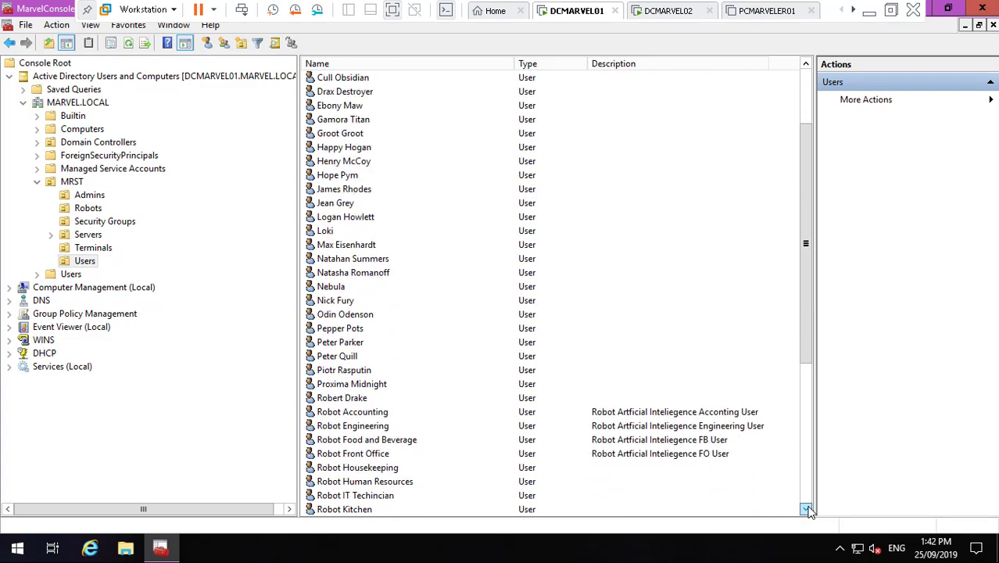
click(738, 495)
double_click(364, 428)
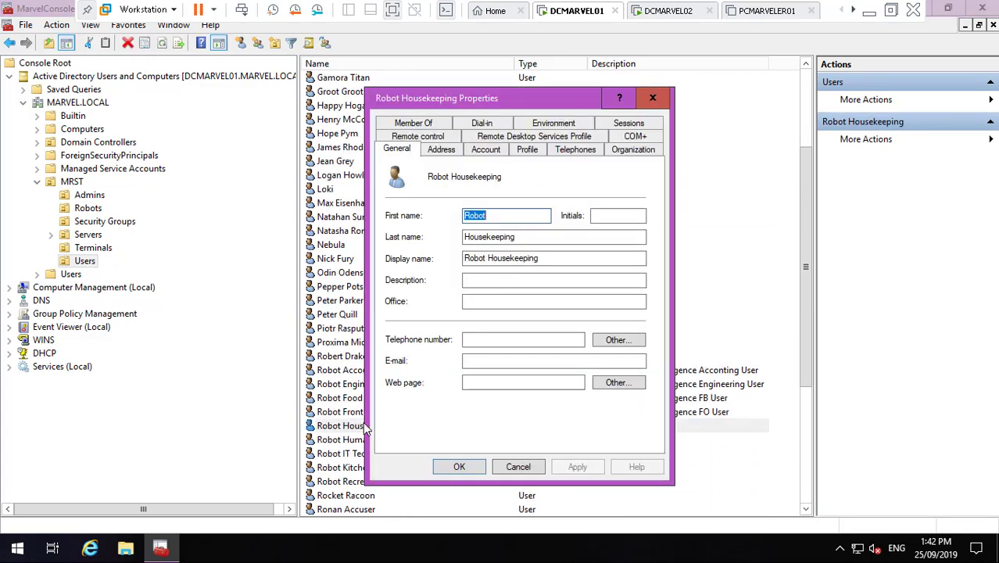
click(486, 150)
click(495, 249)
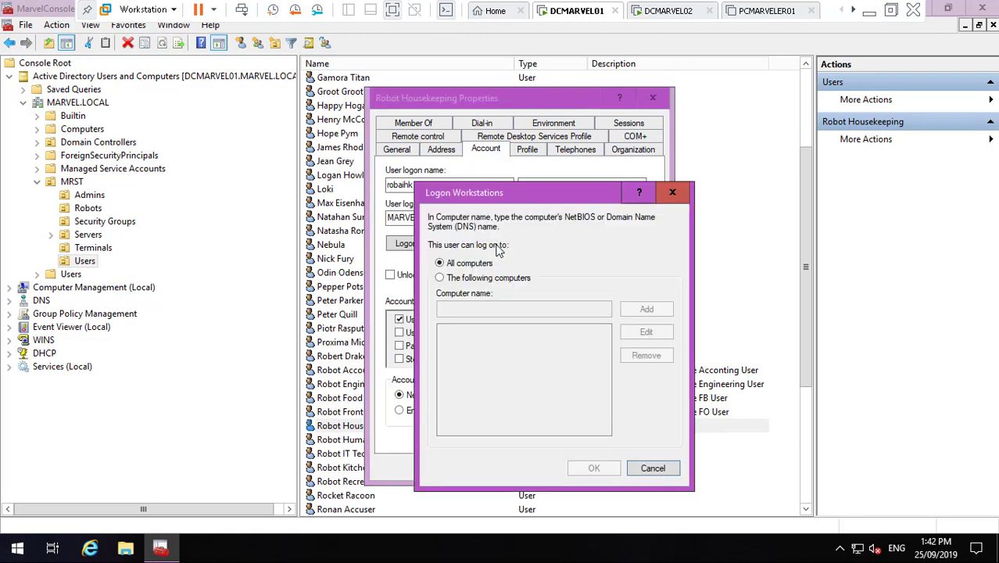
click(457, 283)
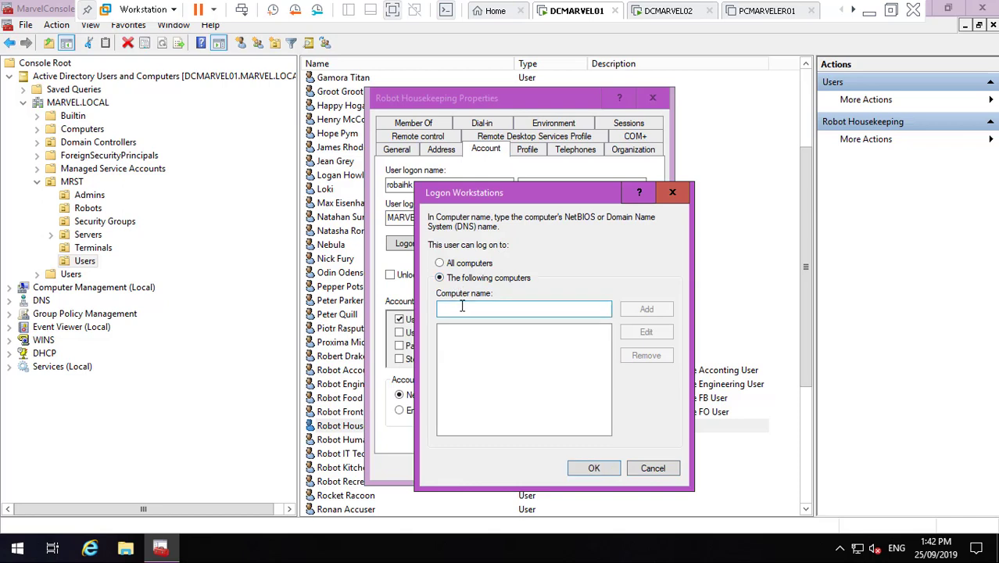
- Add ROBOGEN2HK01, HK02, HK03, HK04 and HK05 as the allowed logon computers and confirm
click(464, 308)
text(ROBOGEN2HK01)
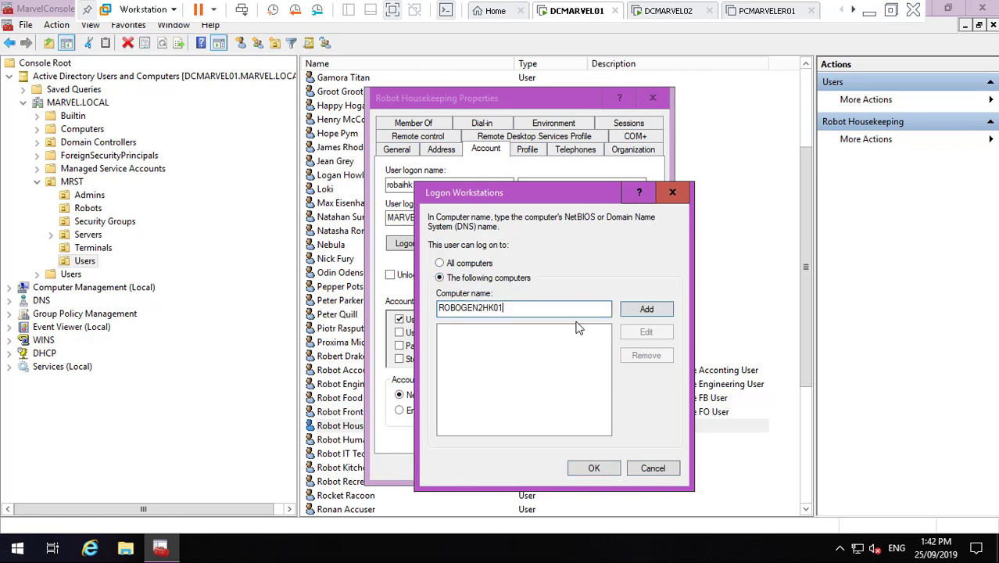
click(633, 311)
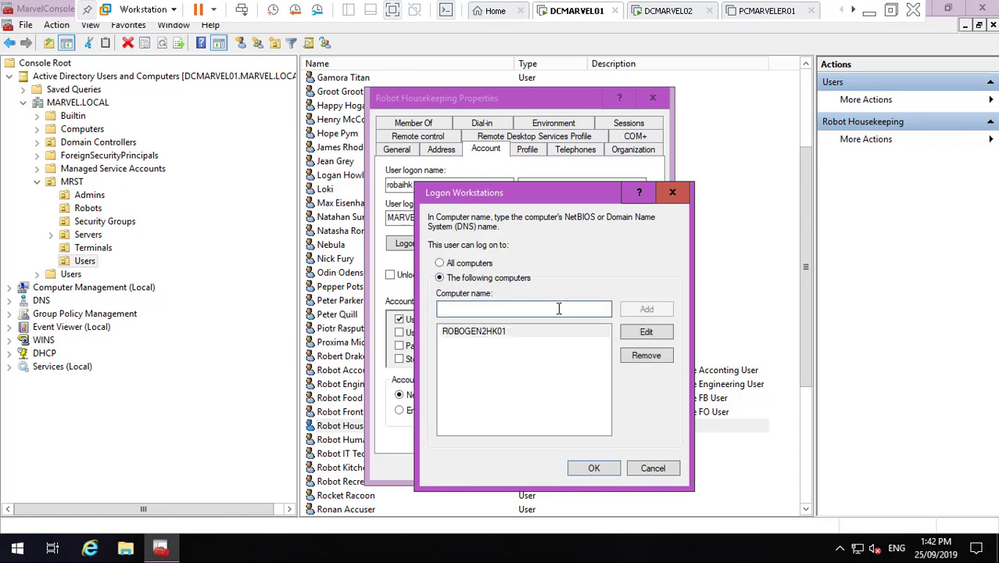
text(ROBOGEN2HK01)
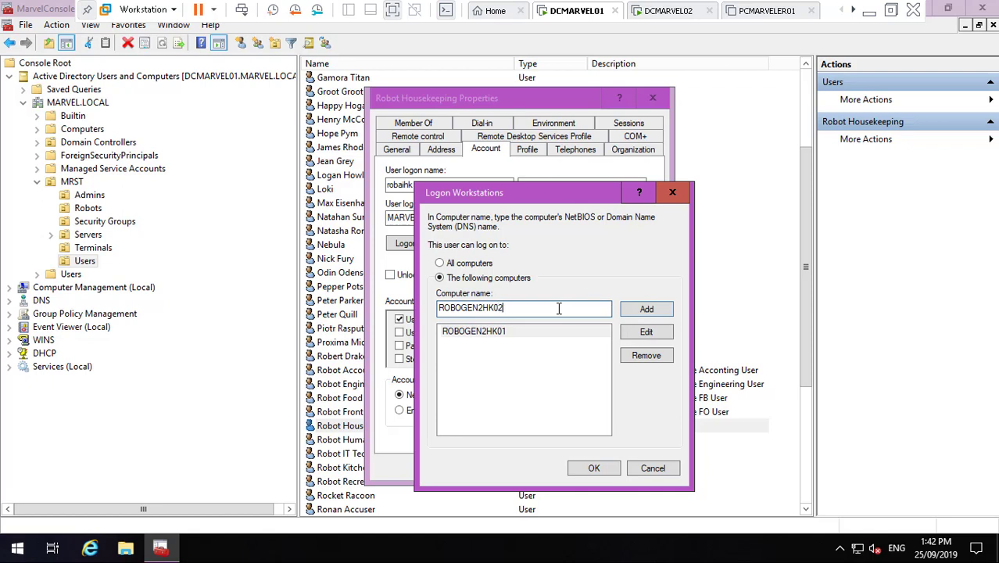
click(644, 310)
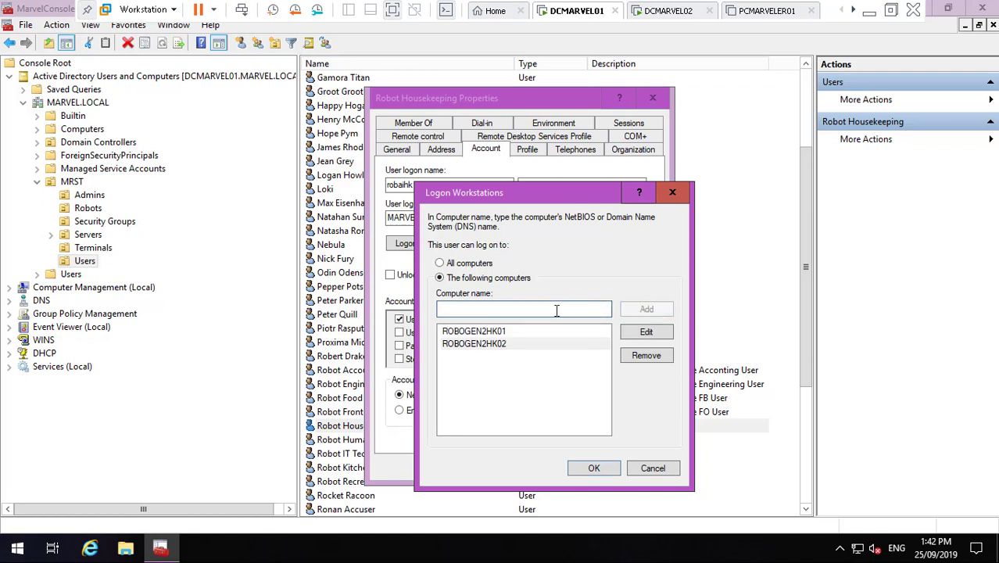
text(ROBOGEN2HK01)
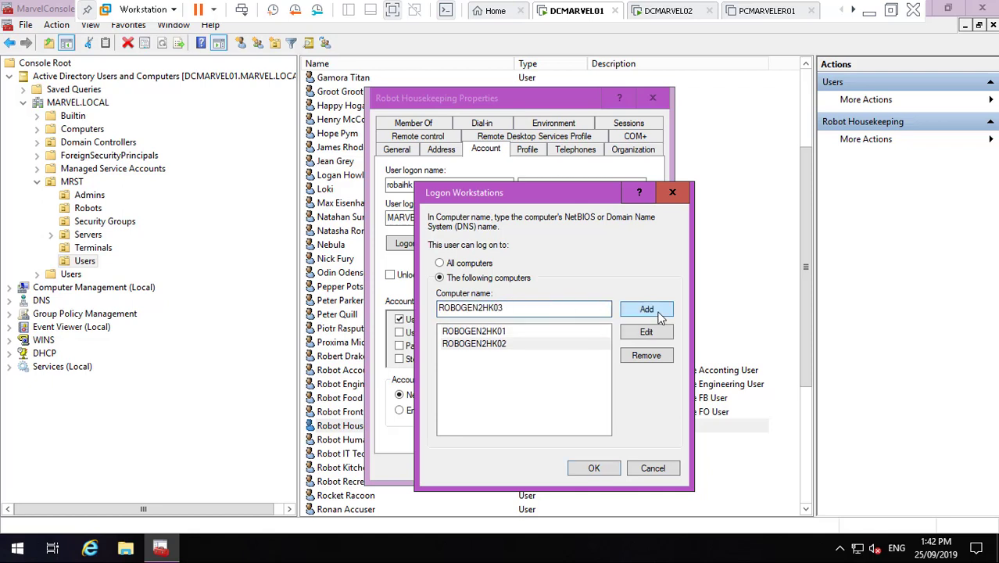
key(Tab)
key(Return)
text(ROBOGEN2HK01)
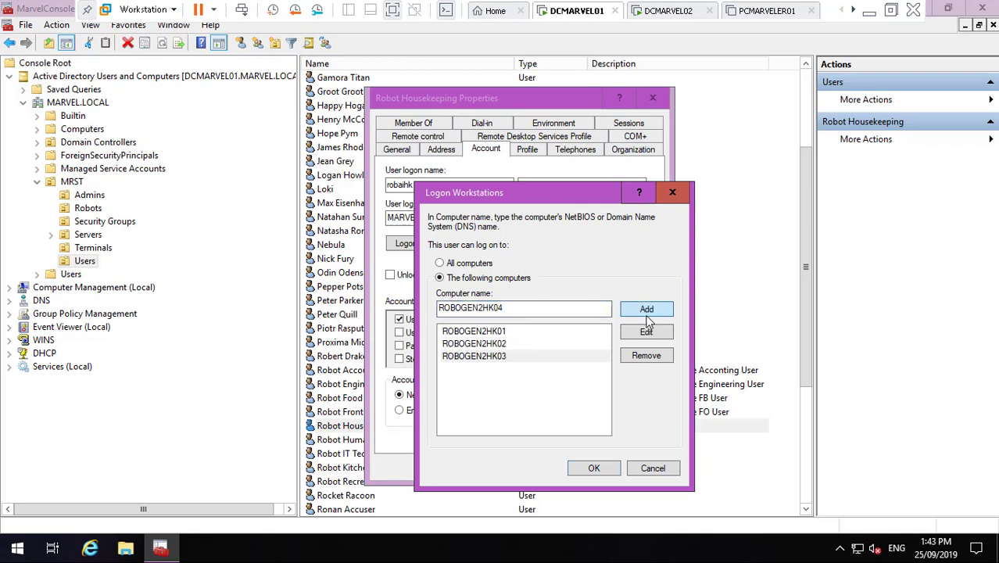
key(Return)
text(ROBOGEN2HK01)
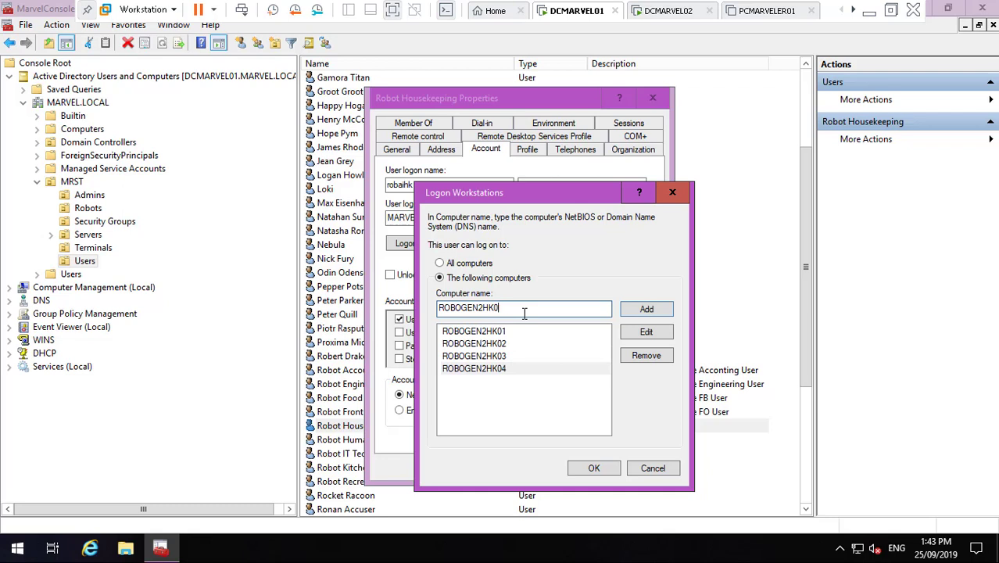
click(643, 311)
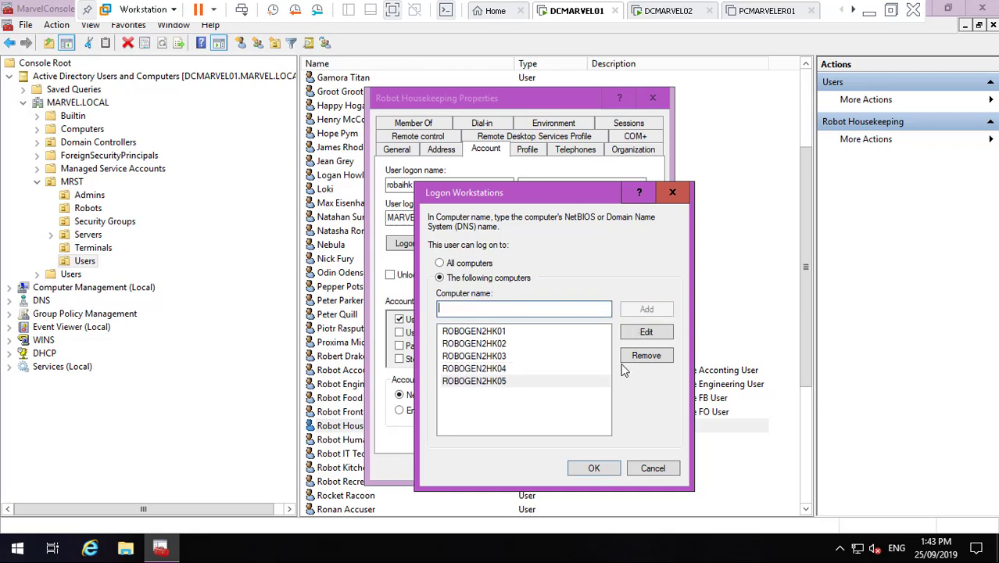
click(594, 467)
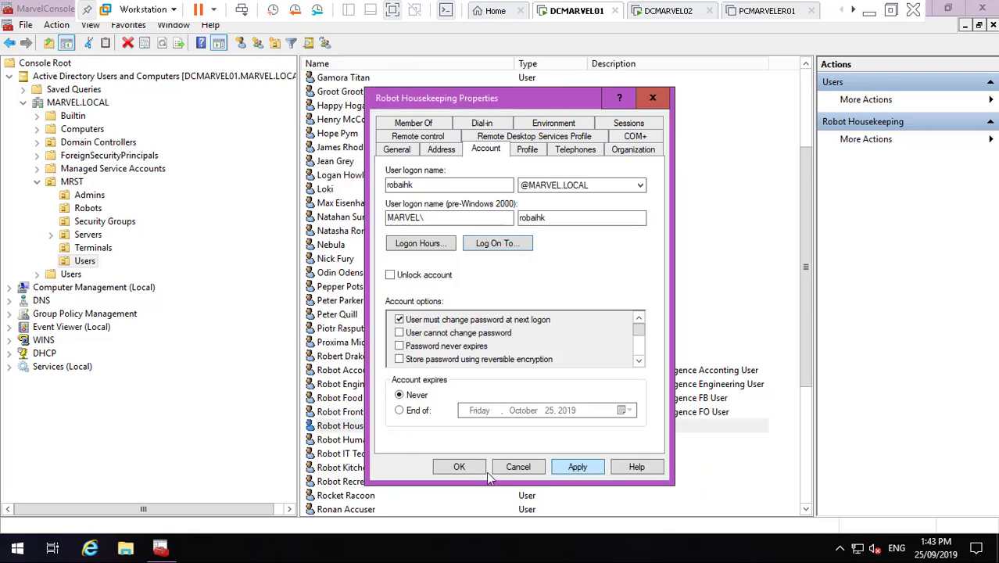
- Switch Robot Housekeeping's properties to the General tab and minimize the console
click(405, 149)
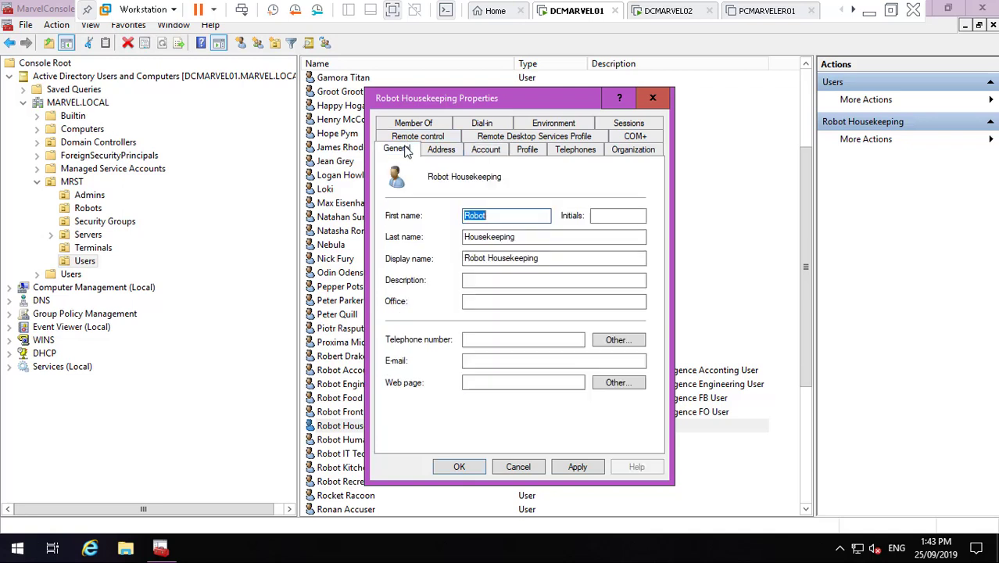
click(458, 467)
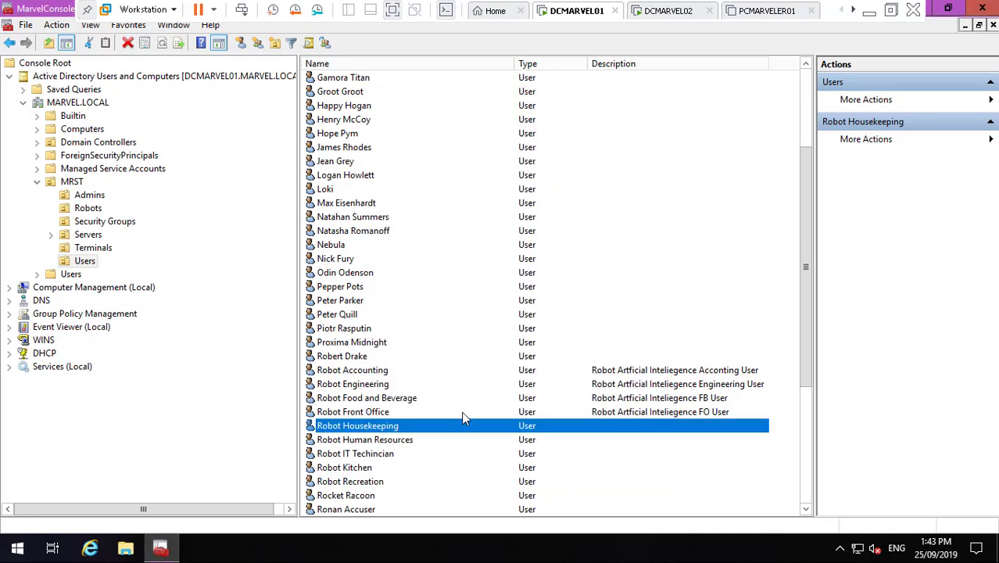
click(160, 548)
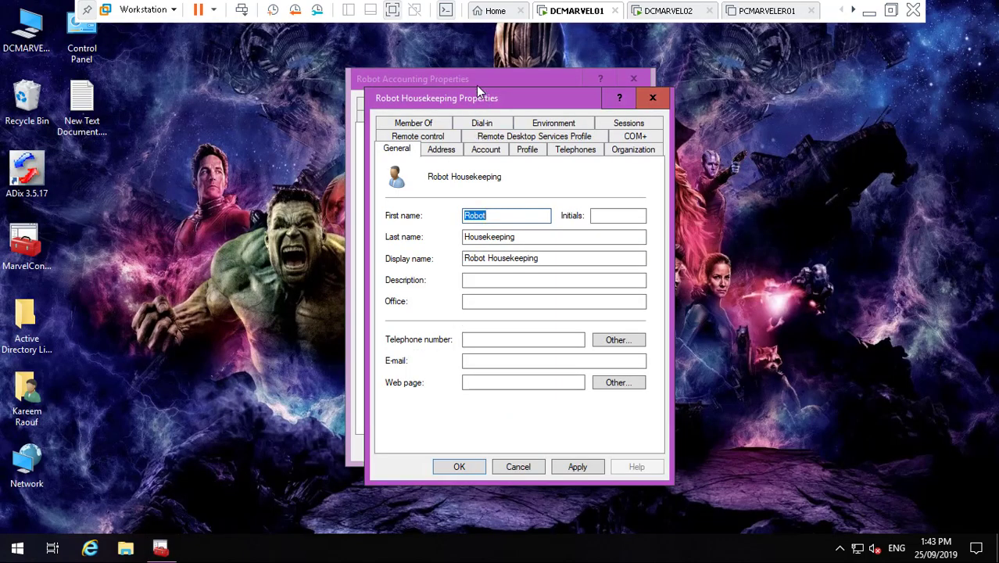
- Paste Robot Accounting's description into Robot Housekeeping, replacing Acconting with HK, and save
click(477, 86)
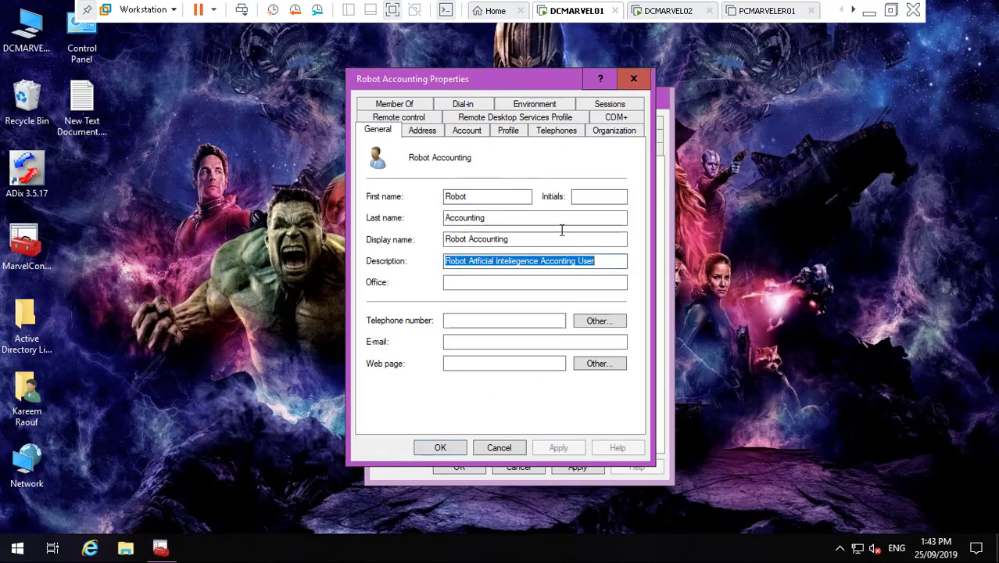
click(662, 314)
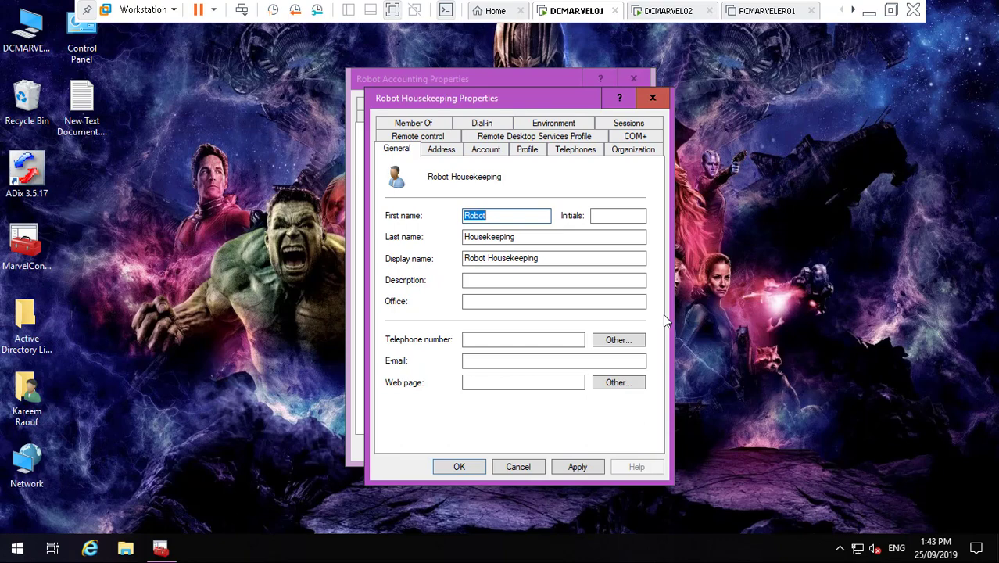
click(540, 279)
text(Robot Artficial Inteliegence Acconting User)
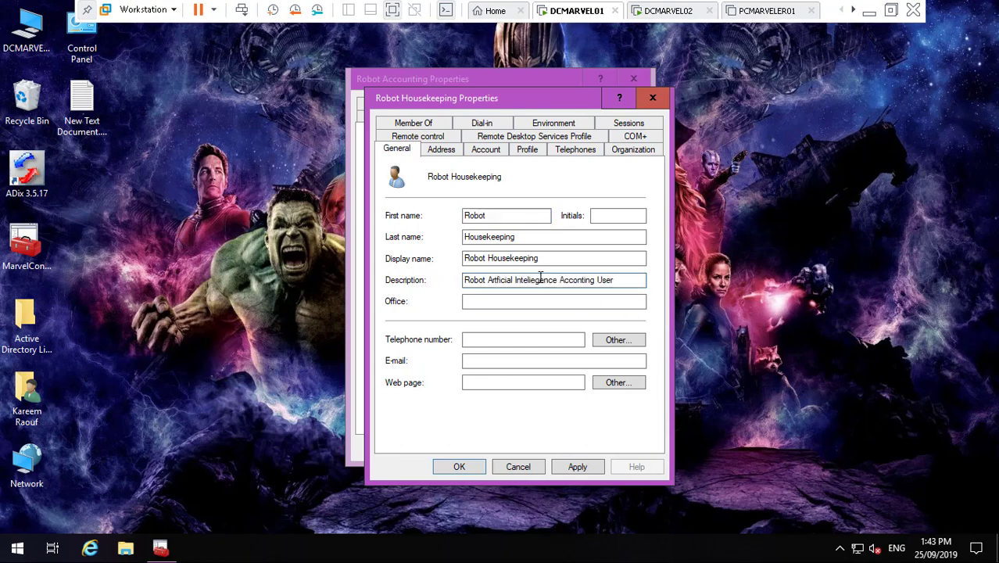
key(BackSpace)
key(BackSpace)
key(BackSpace)
key(BackSpace)
key(BackSpace)
key(BackSpace)
key(BackSpace)
key(BackSpace)
key(BackSpace)
key(BackSpace)
text(HK)
click(576, 467)
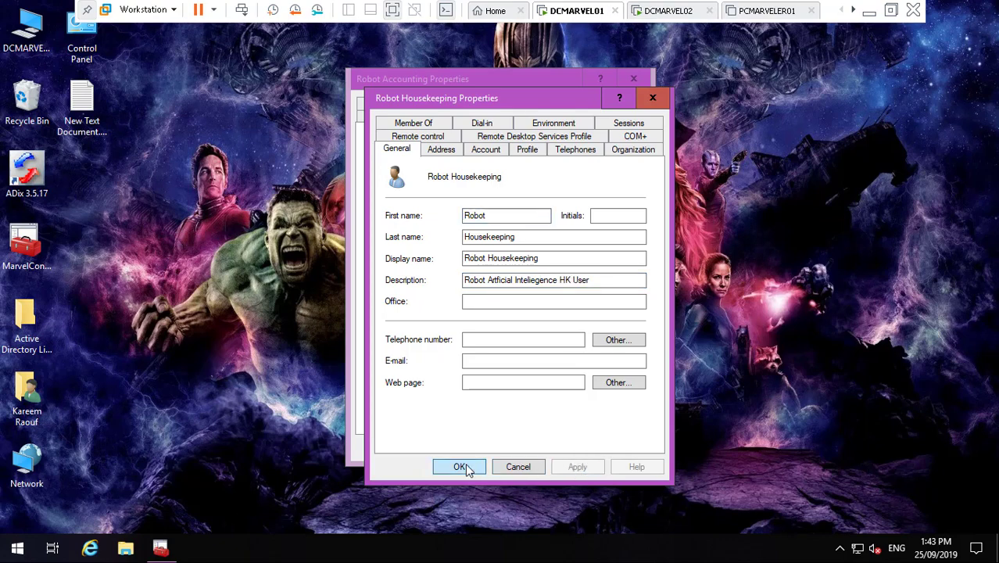
click(459, 467)
click(160, 547)
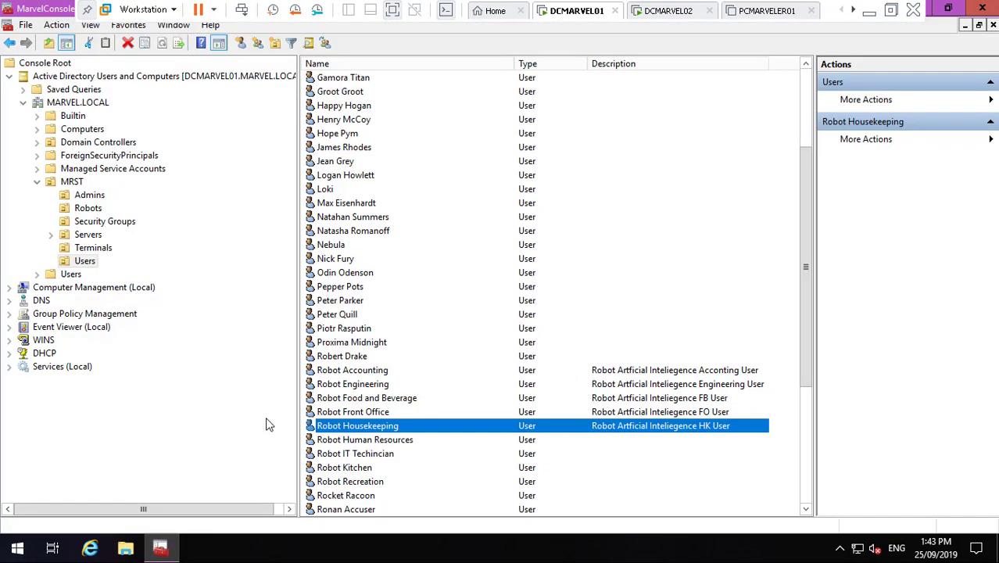
- Show the Robots folder's computers and scroll down to the ROBOGEN2HR entries
click(88, 207)
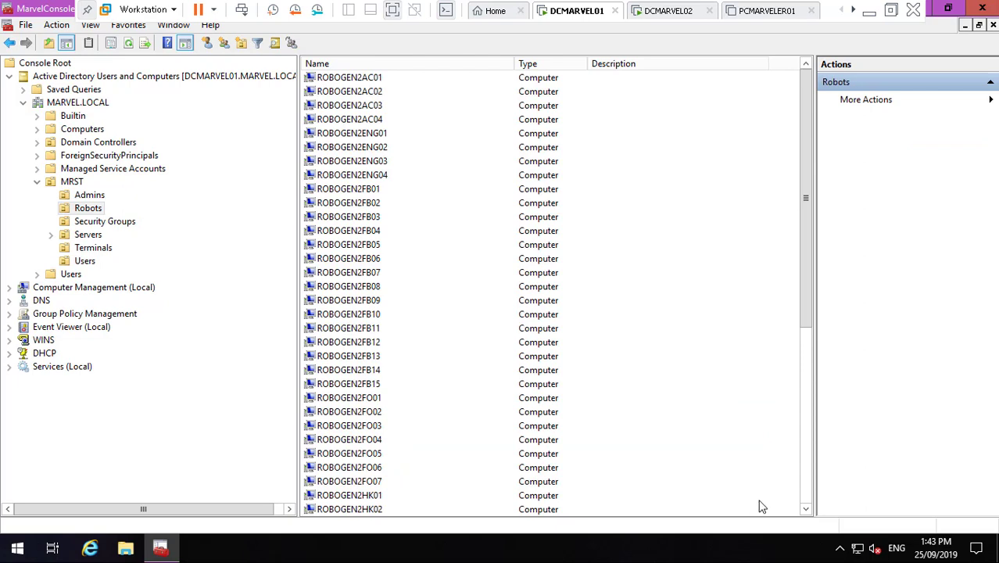
click(806, 509)
click(806, 509)
click(806, 508)
click(806, 508)
click(806, 508)
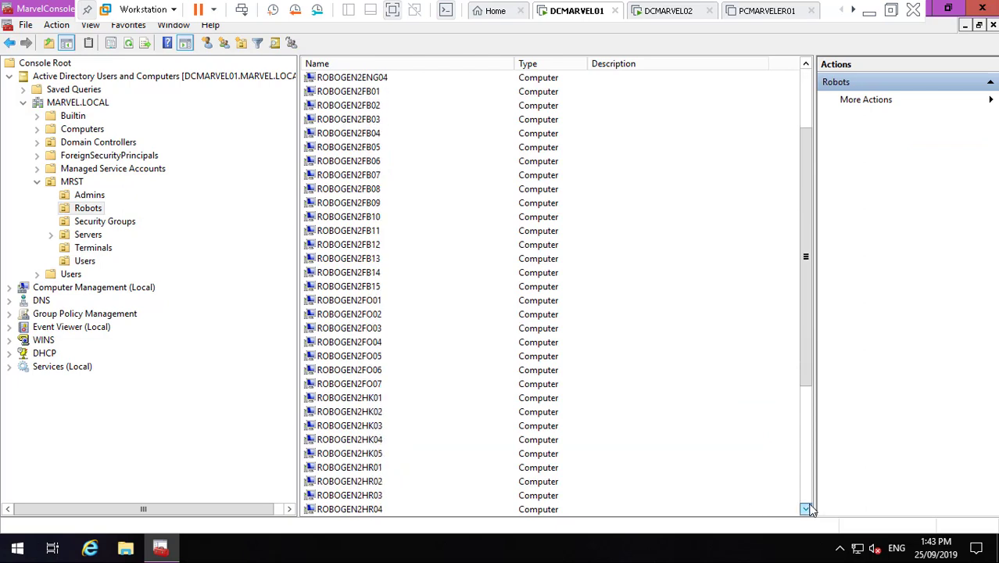
click(805, 509)
click(806, 509)
click(806, 509)
click(805, 509)
click(806, 509)
click(805, 508)
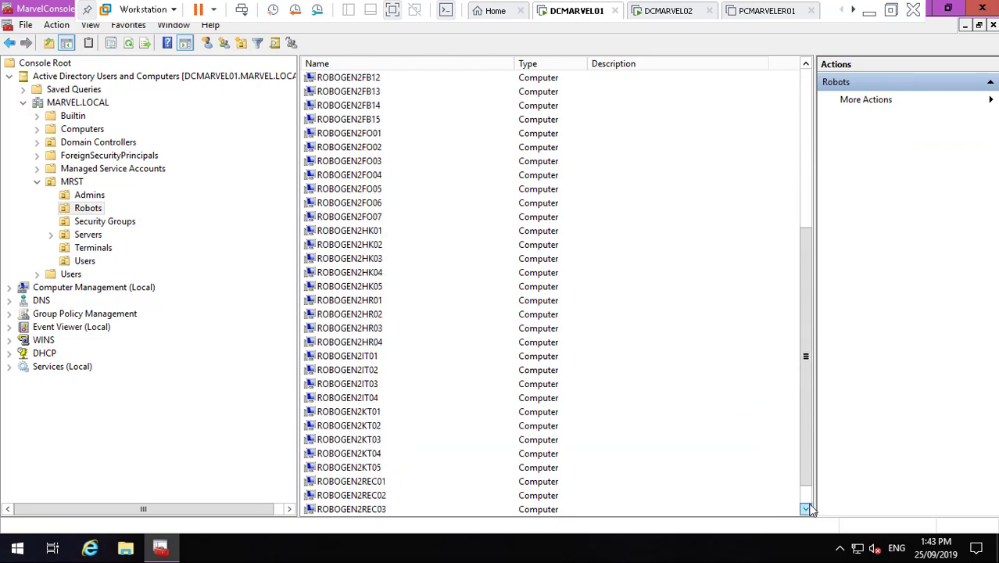
click(806, 509)
click(805, 508)
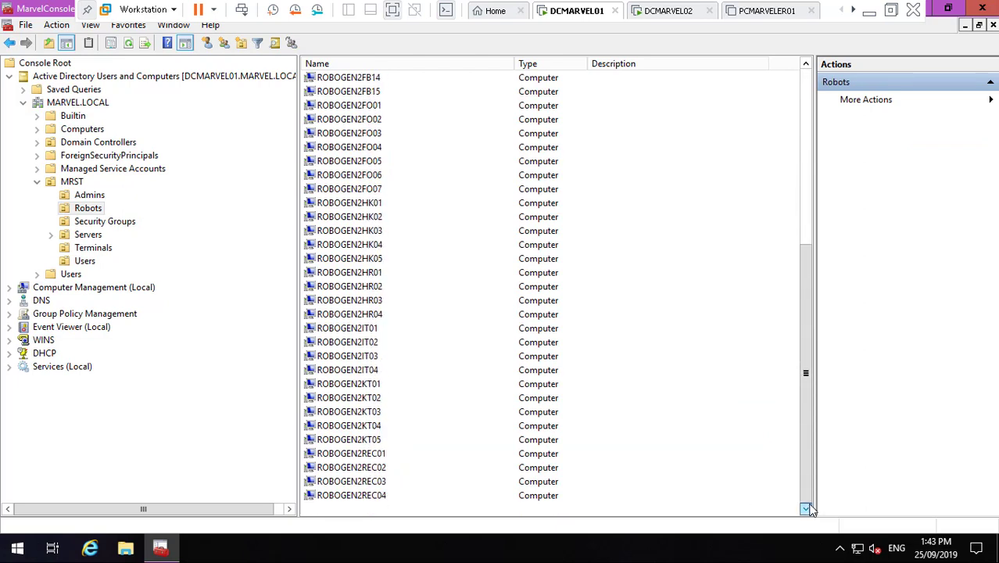
- View ROBOGEN2HR01's properties to check its name, closing without changes
click(369, 272)
right_click(383, 274)
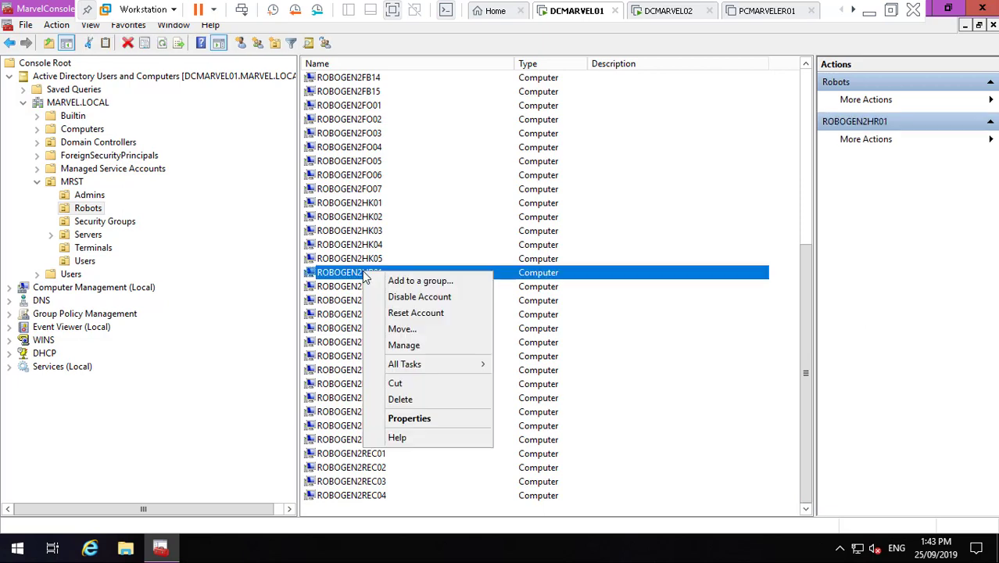
click(426, 418)
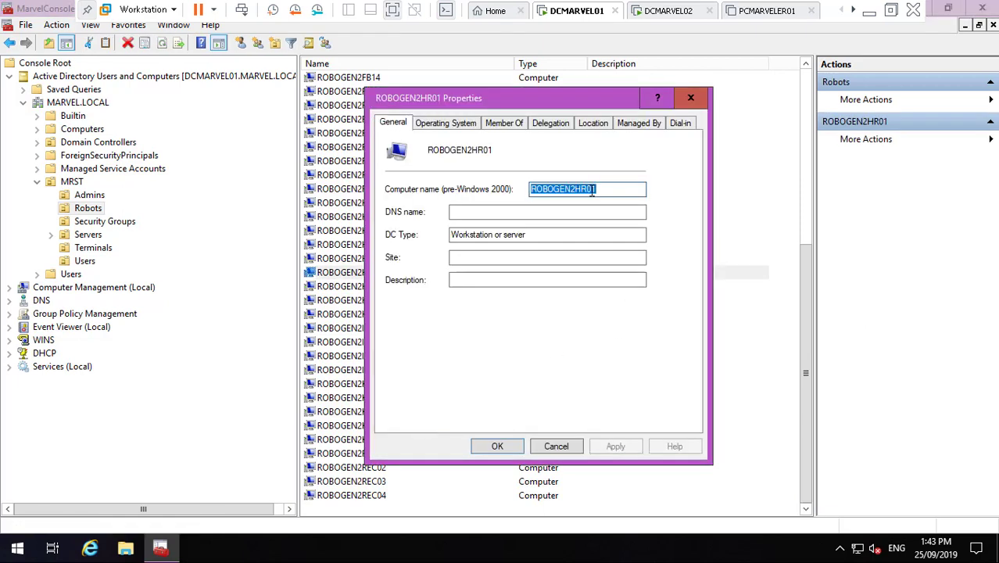
click(557, 447)
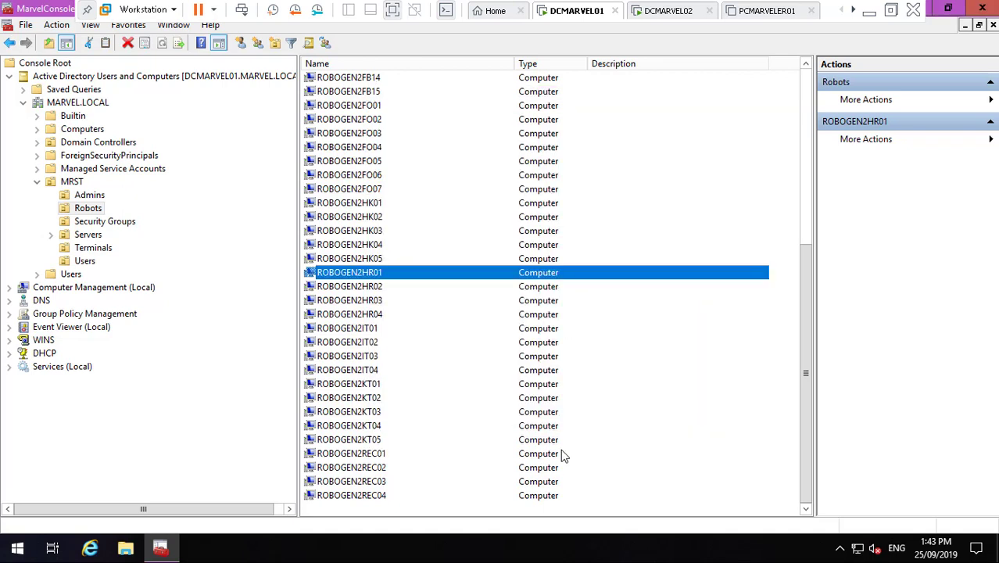
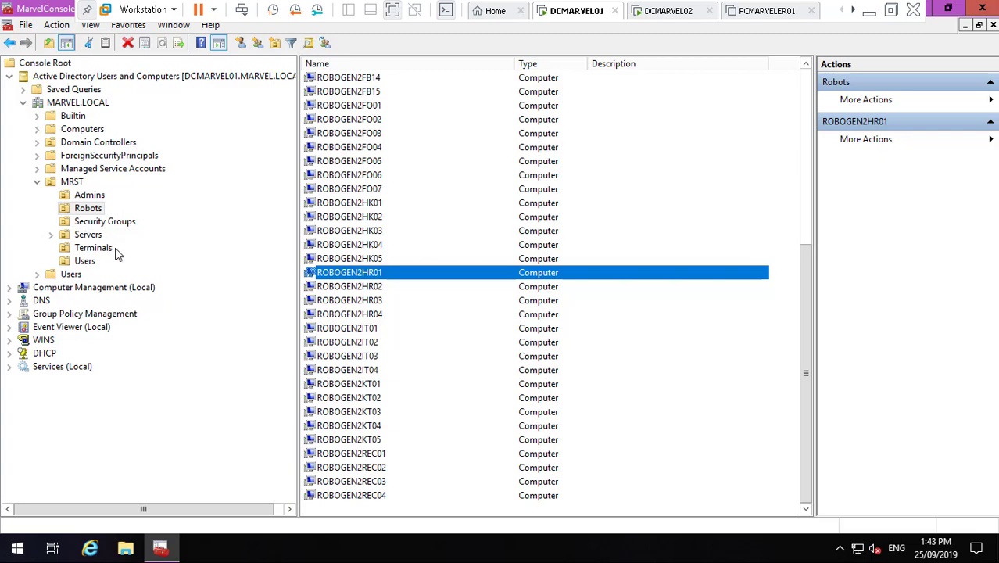
- Open the Robot Human Resources account's properties from the MRST Users unit
click(84, 261)
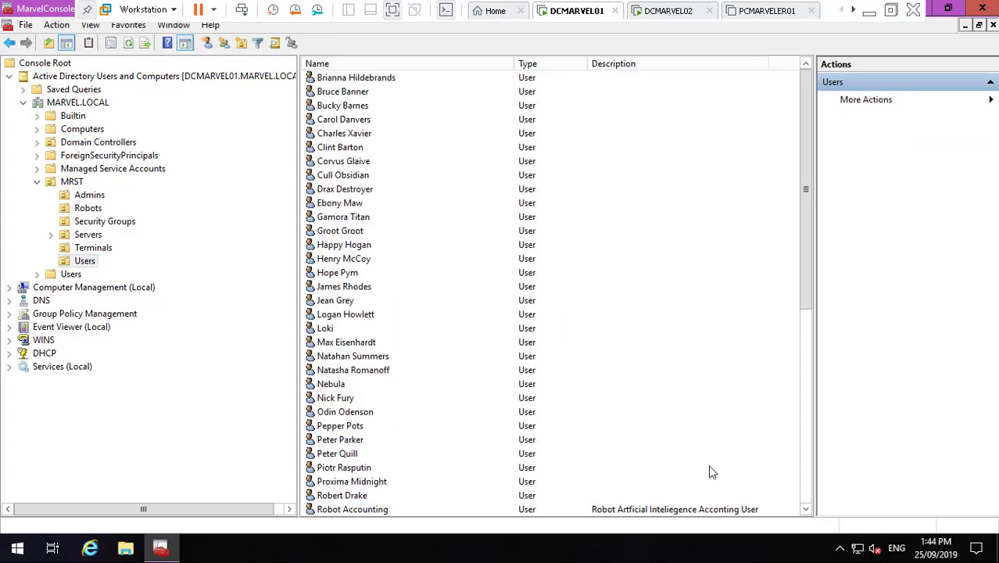
click(804, 493)
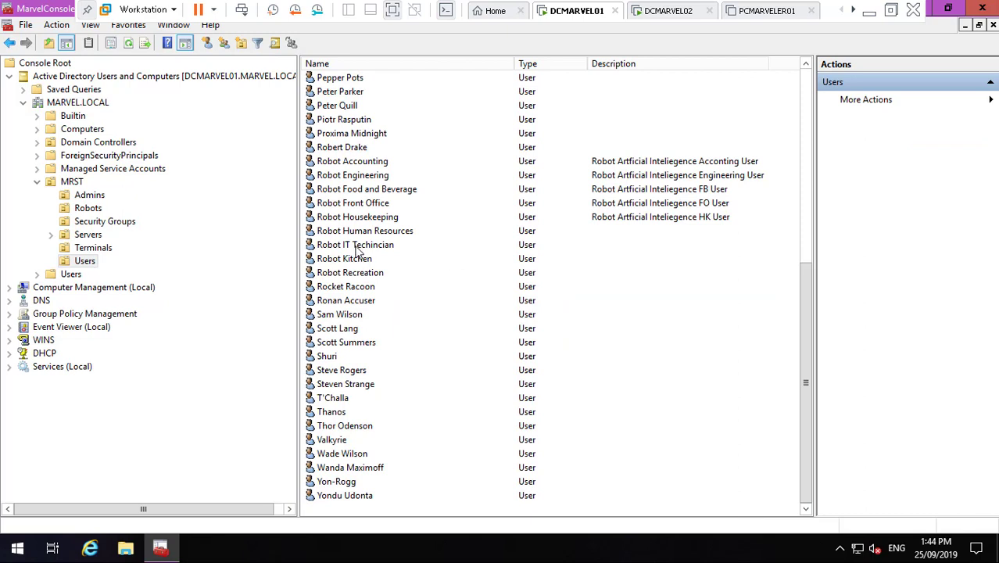
click(377, 233)
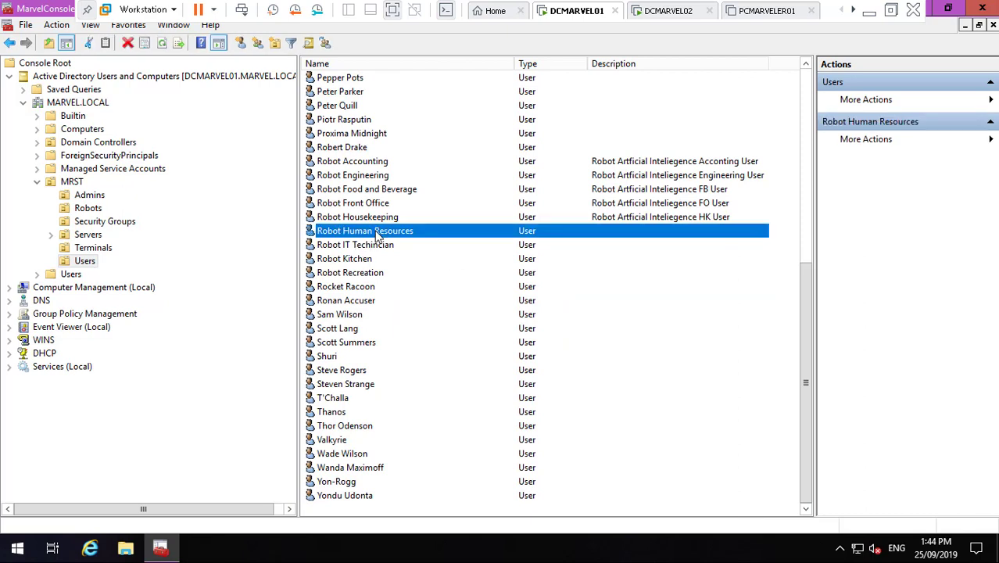
double_click(383, 233)
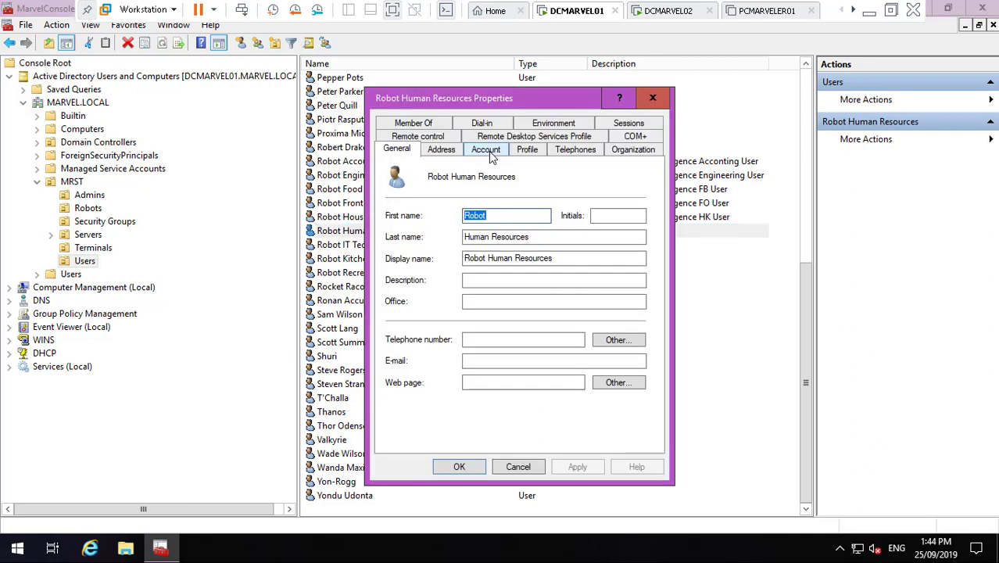
- In Log On To, choose 'The following computers' and add ROBOGEN2HR01
click(490, 151)
click(508, 246)
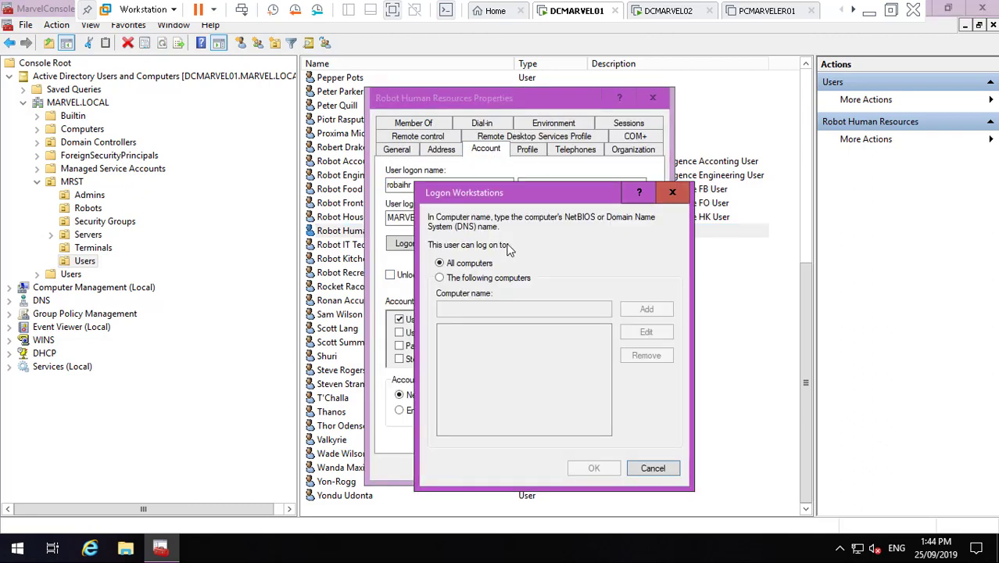
click(439, 278)
click(478, 308)
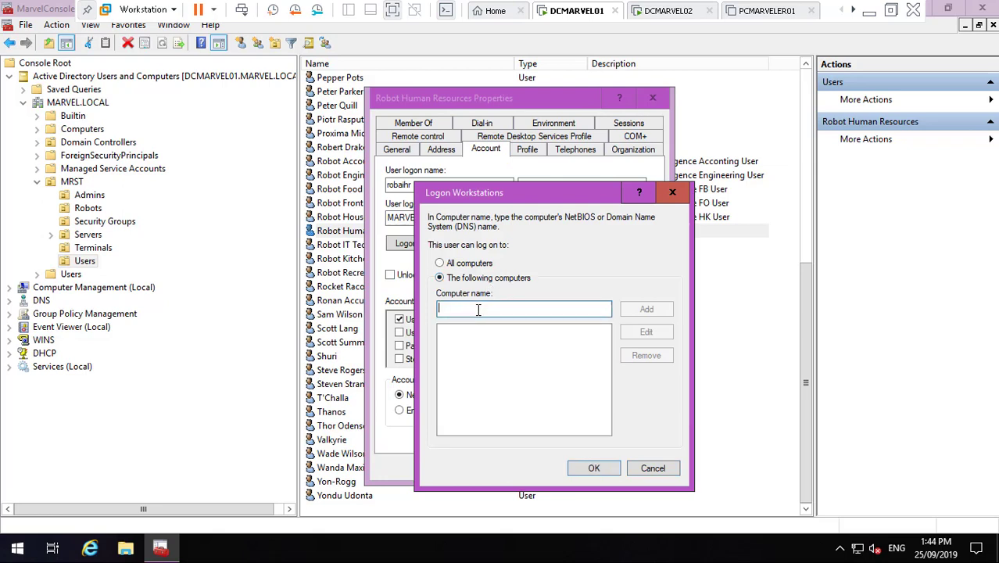
text(ROBOGEN2HR01)
click(664, 311)
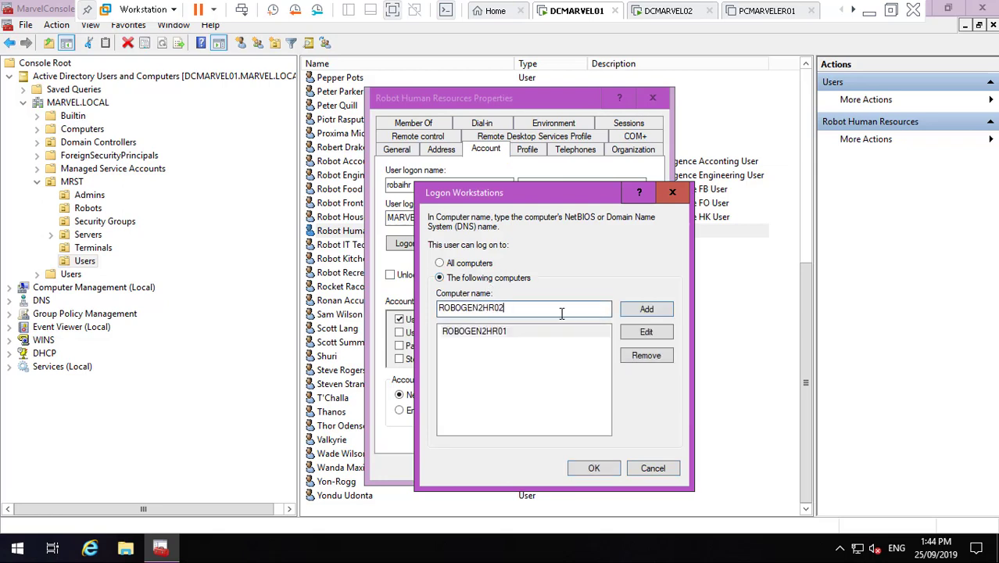
- Add ROBOGEN2HR02, ROBOGEN2HR03 and ROBOGEN2HR04, then confirm the permitted computers list
click(632, 312)
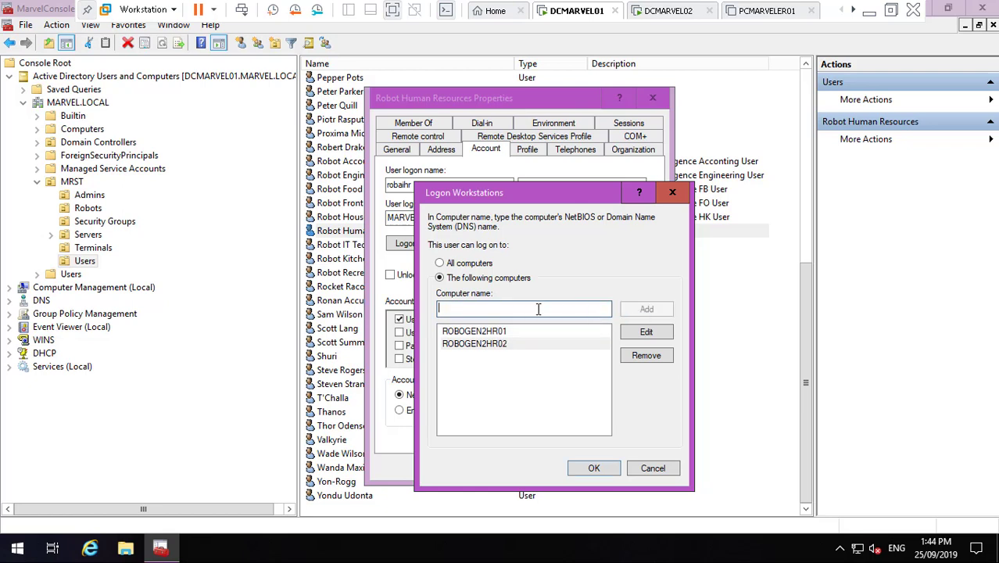
text(ROBOGEN2HR01)
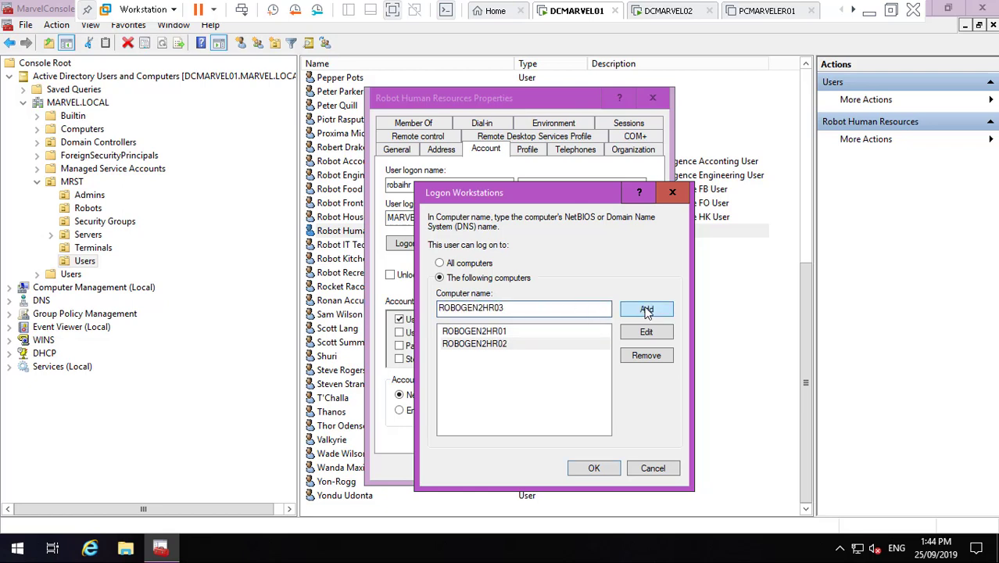
click(646, 308)
text(ROBOGEN2HR01)
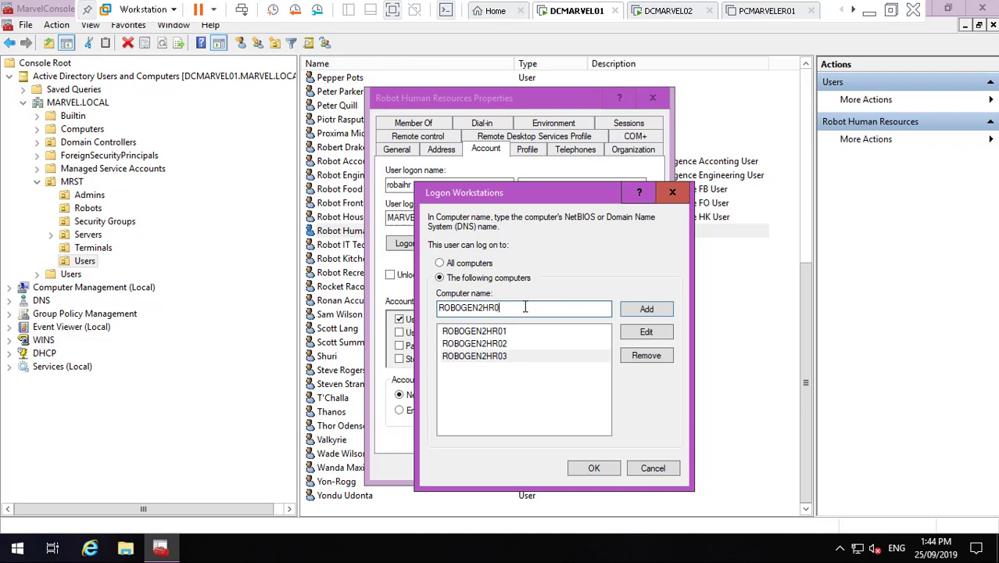
click(640, 311)
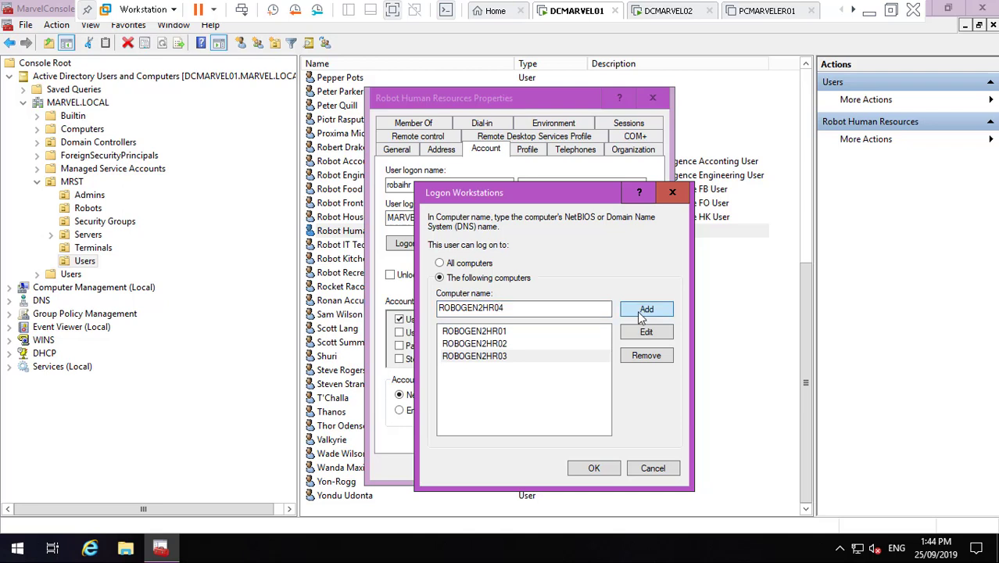
click(595, 468)
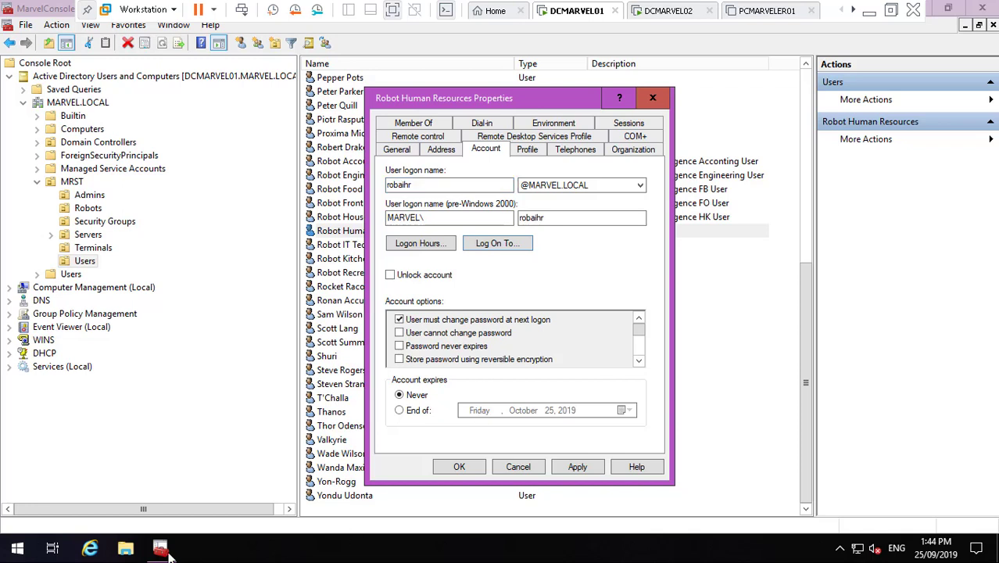
key(Return)
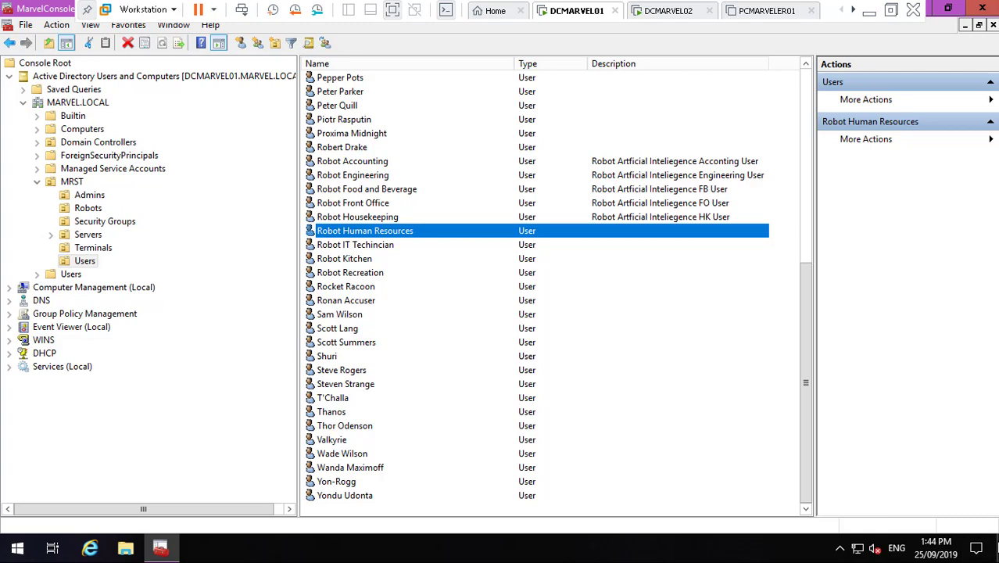
- Copy Robot Accounting's description and return to Robot Human Resources' properties
click(996, 547)
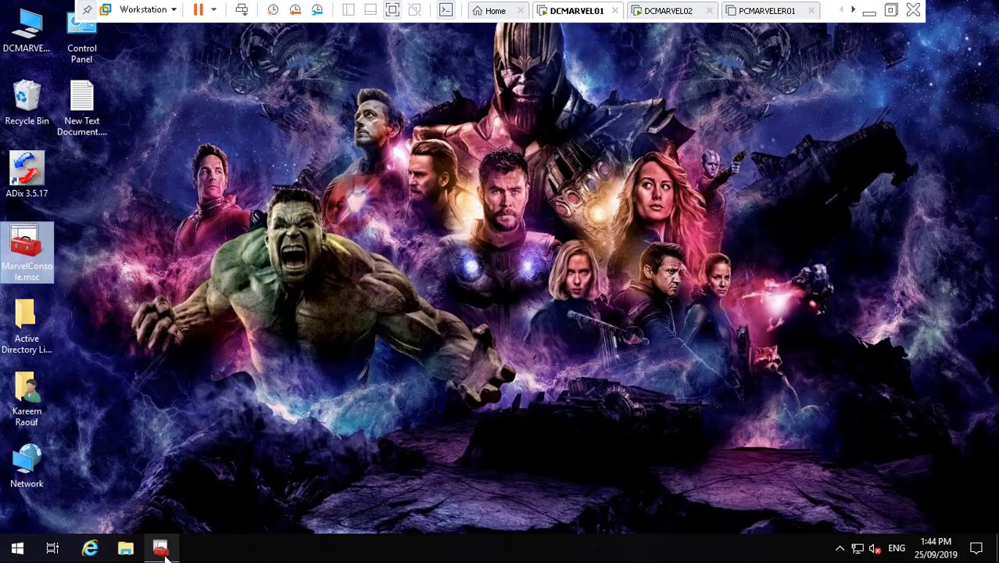
click(160, 547)
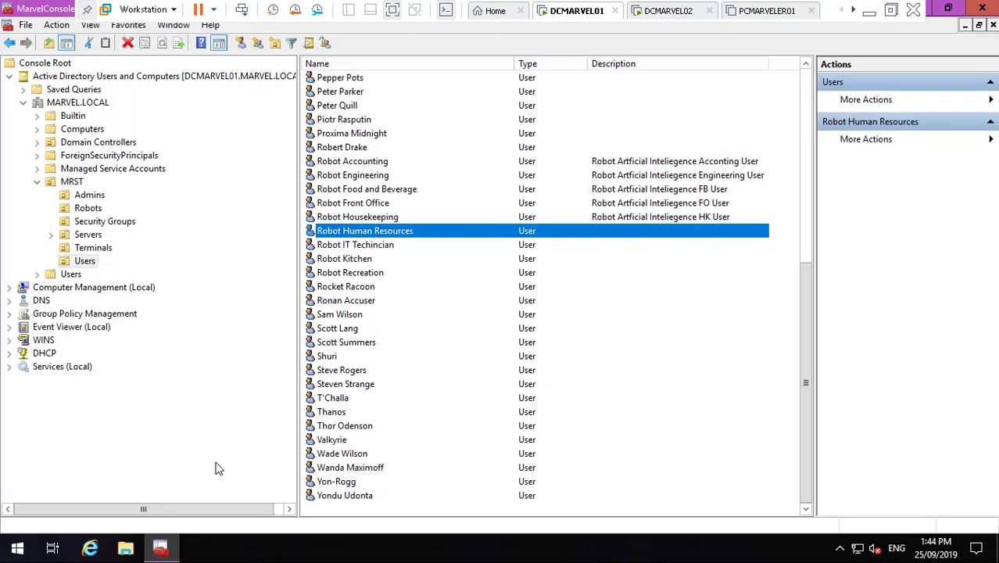
click(160, 547)
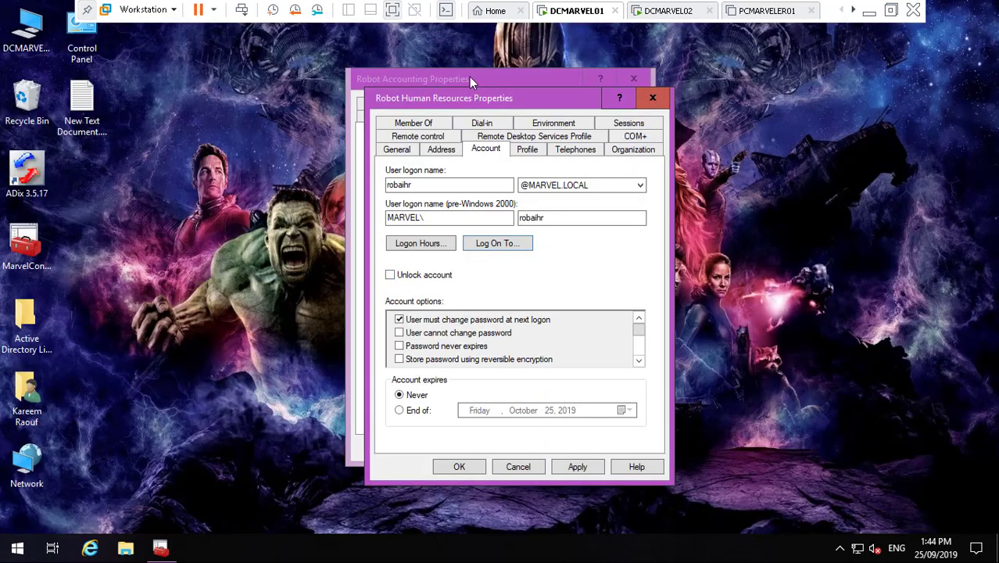
click(469, 76)
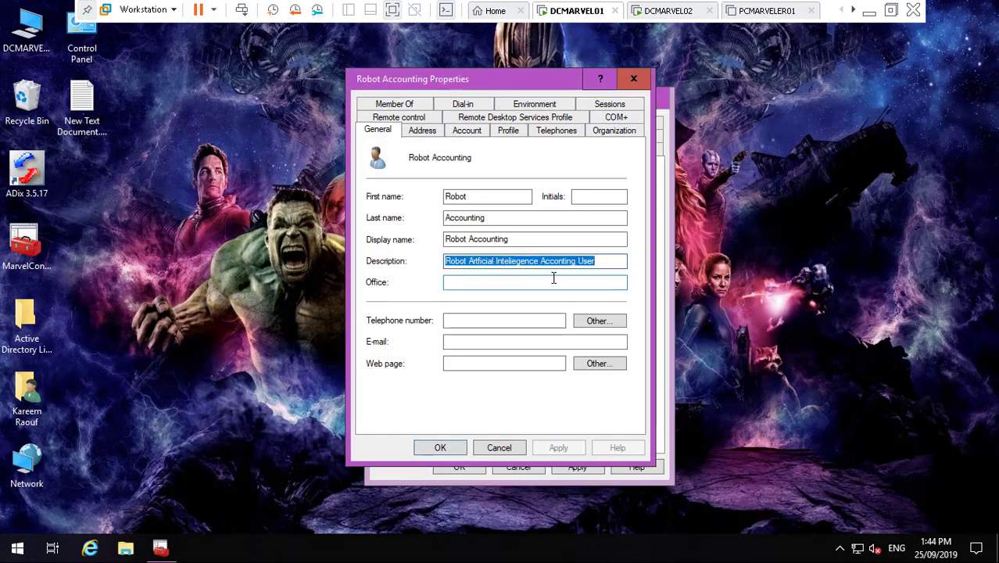
click(659, 314)
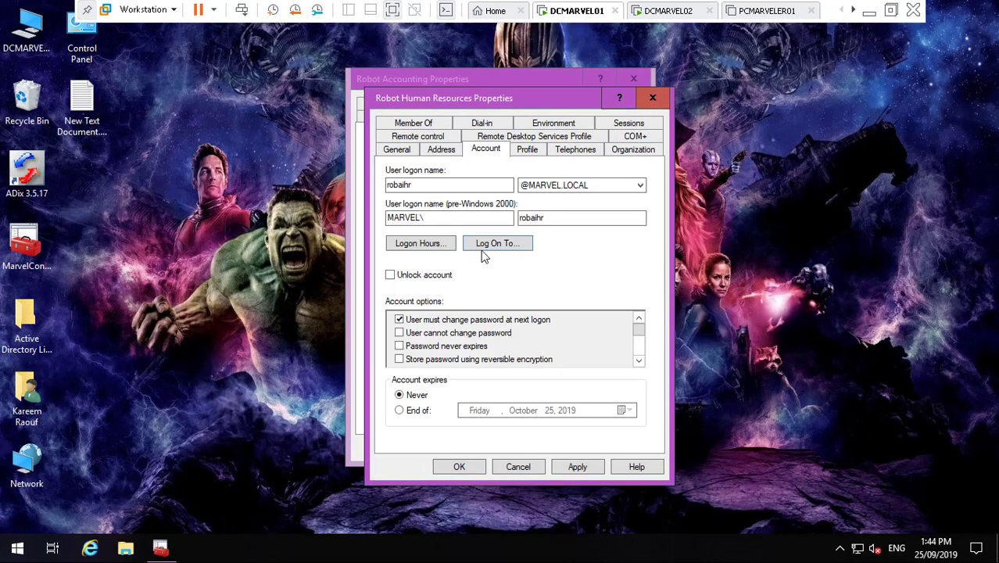
- Set the description to 'Robot Artficial Inteliegence HR User', save, and show the Robots computers
click(399, 149)
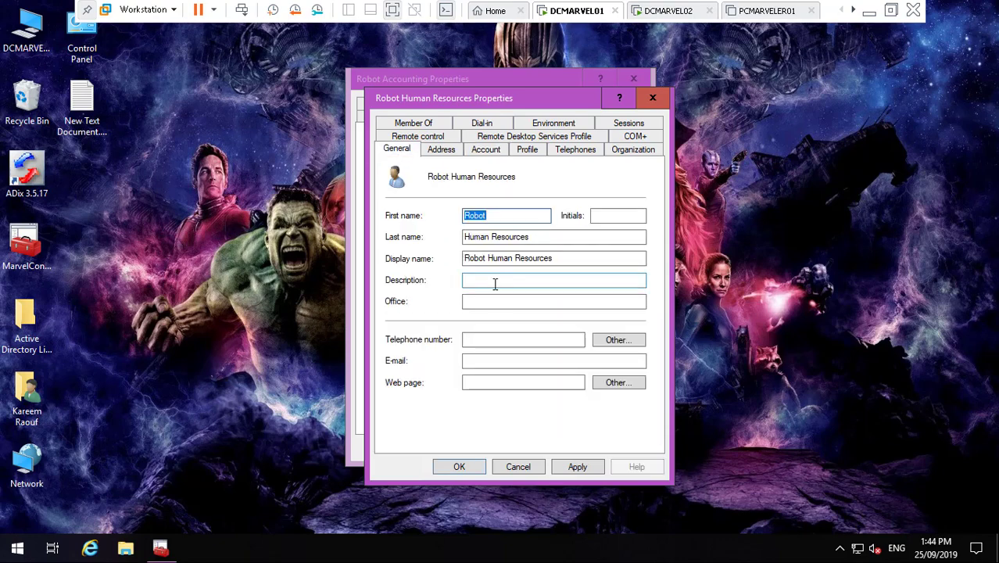
click(494, 283)
text(Robot Artficial Inteliegence Acconting User)
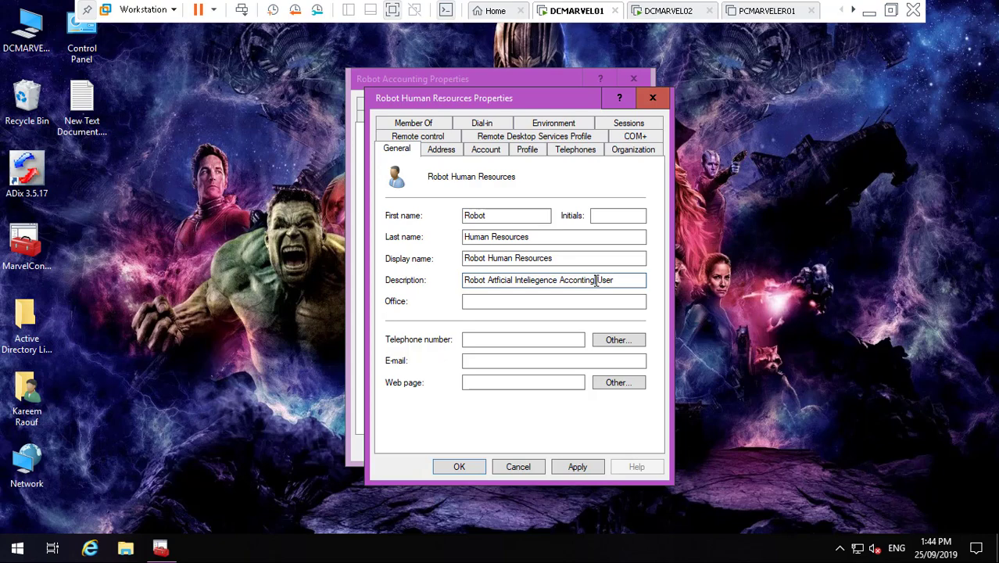
key(BackSpace)
key(BackSpace)
key(BackSpace)
key(BackSpace)
key(BackSpace)
key(BackSpace)
key(BackSpace)
key(BackSpace)
key(BackSpace)
text(HR)
click(580, 465)
click(470, 468)
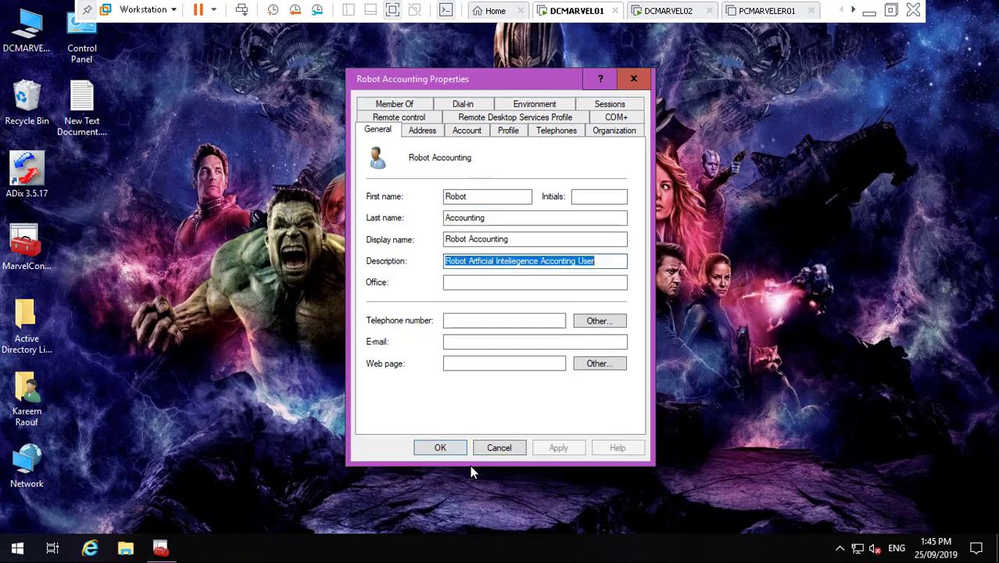
click(160, 550)
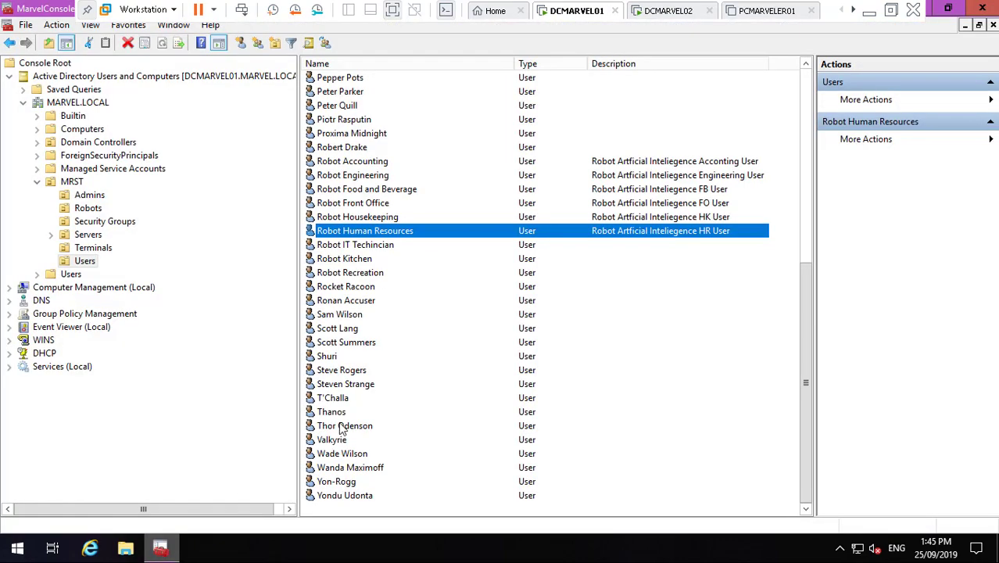
click(92, 209)
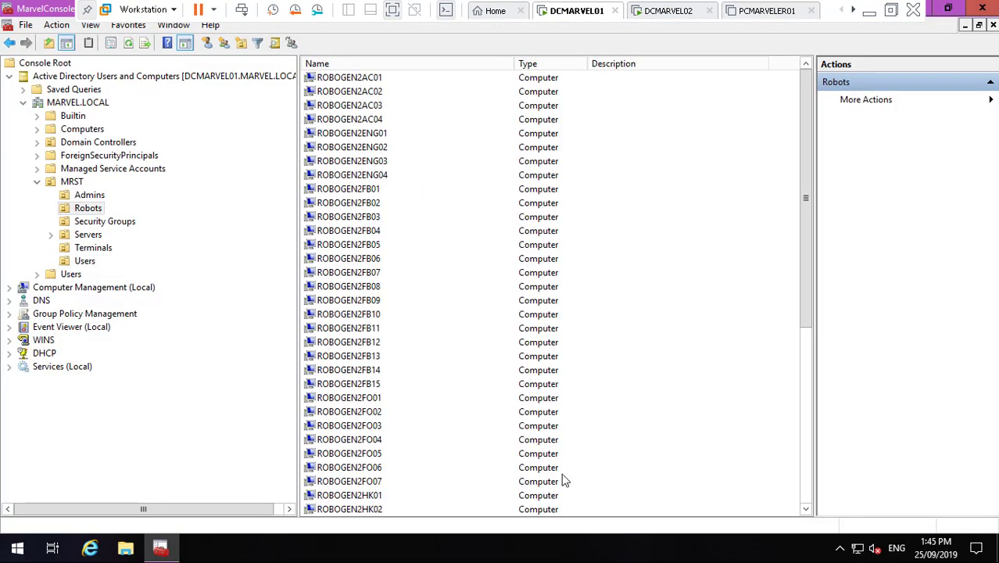
scroll(803, 490, down, 7)
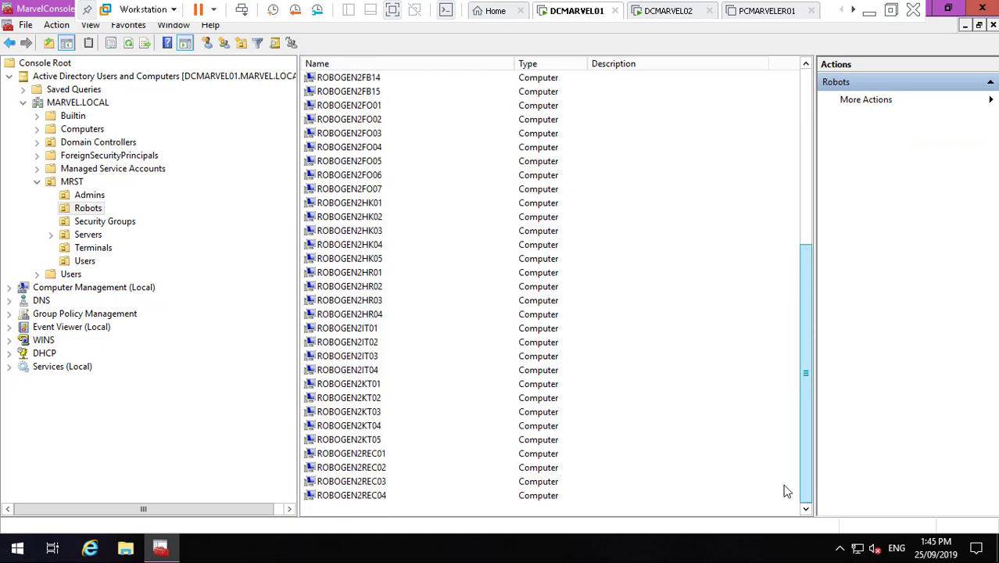
right_click(365, 328)
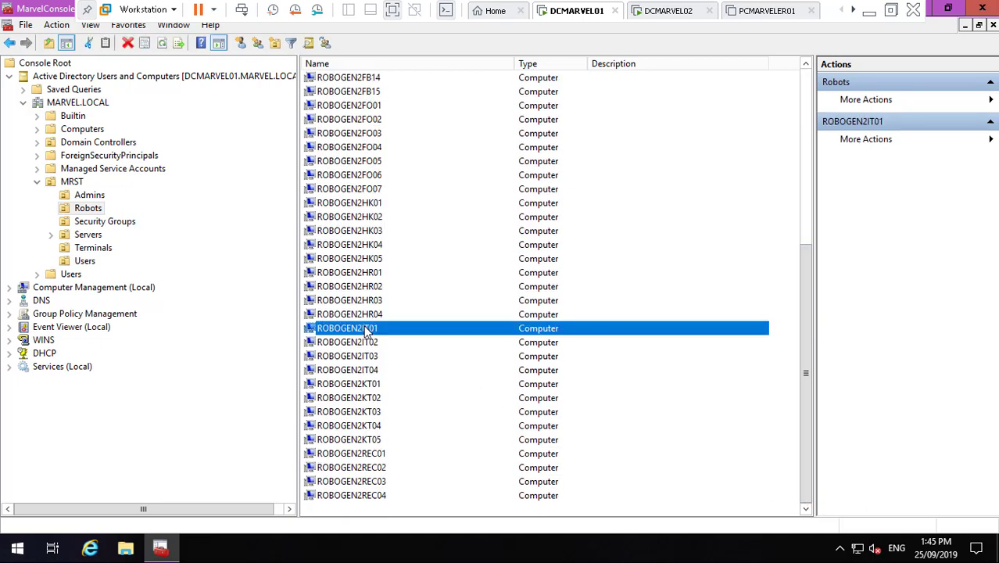
click(432, 472)
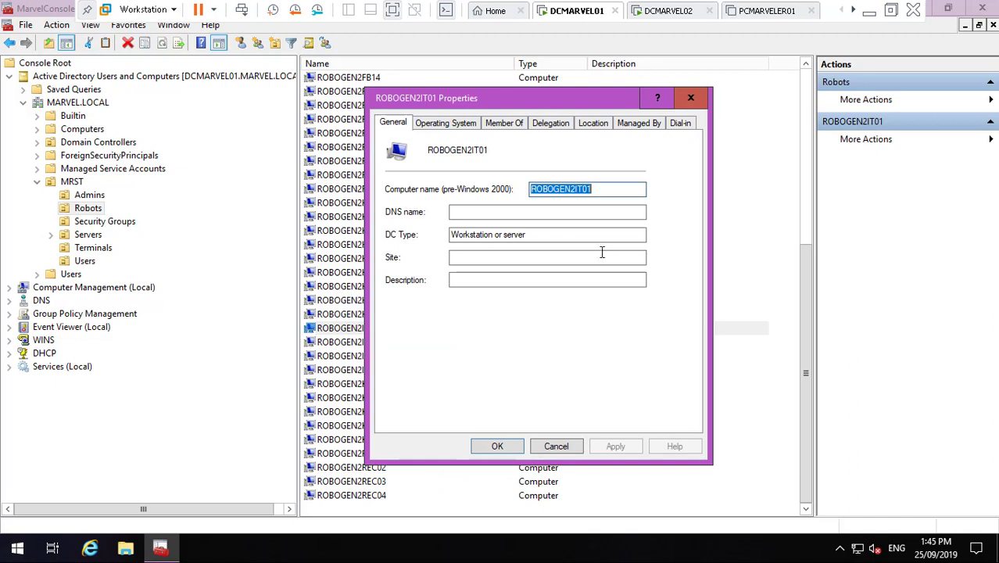
click(556, 445)
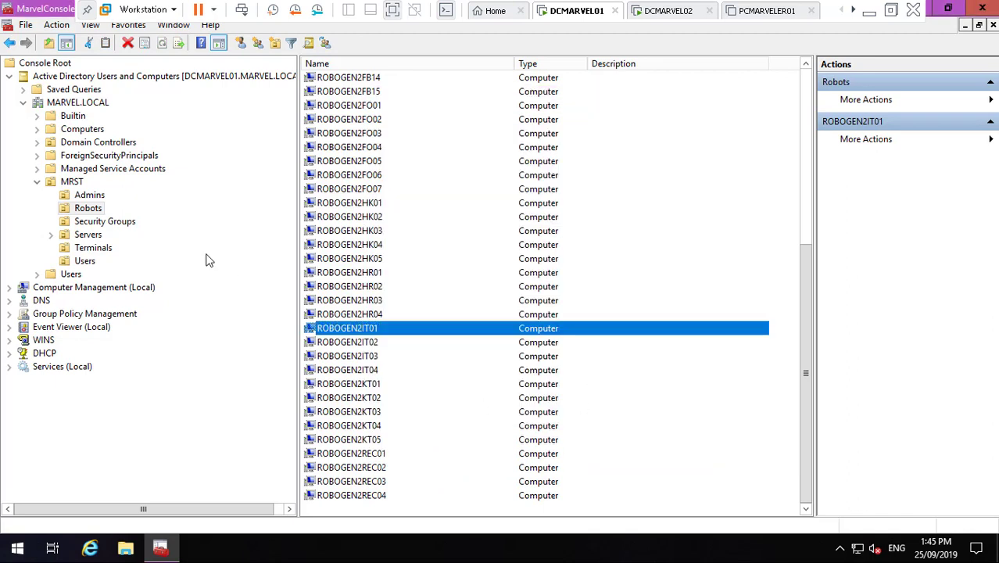
click(85, 261)
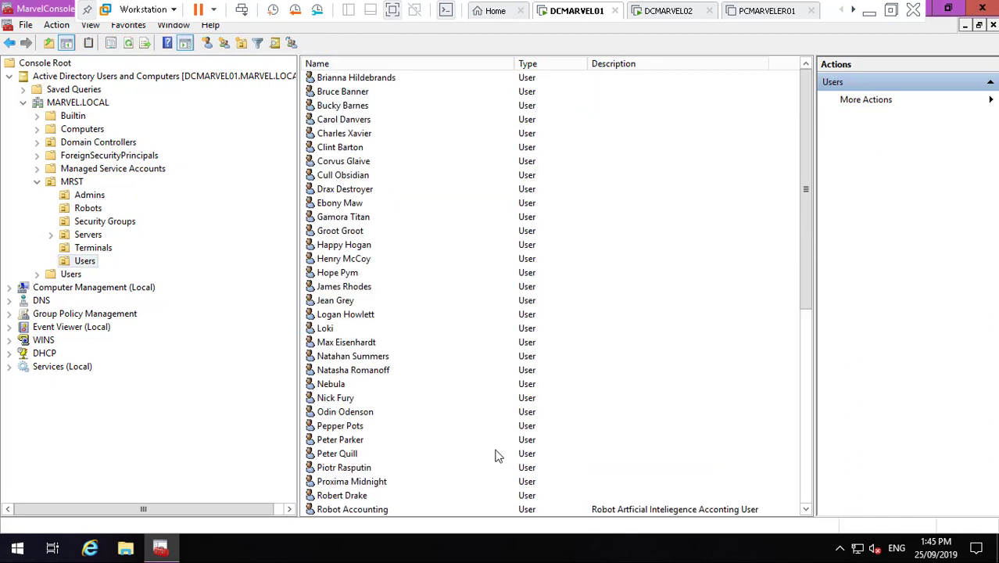
click(805, 509)
click(805, 509)
click(806, 508)
click(806, 509)
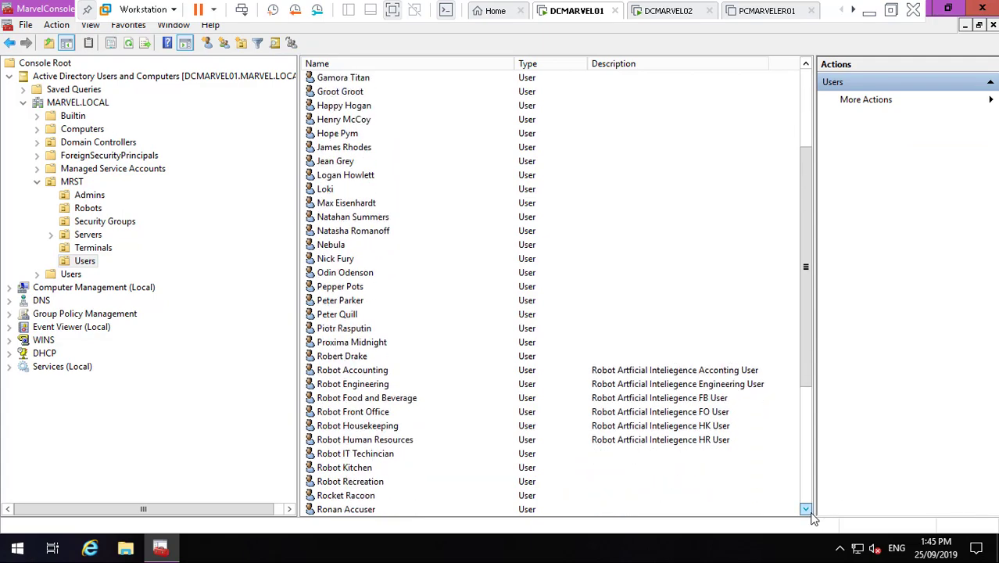
click(806, 509)
click(806, 509)
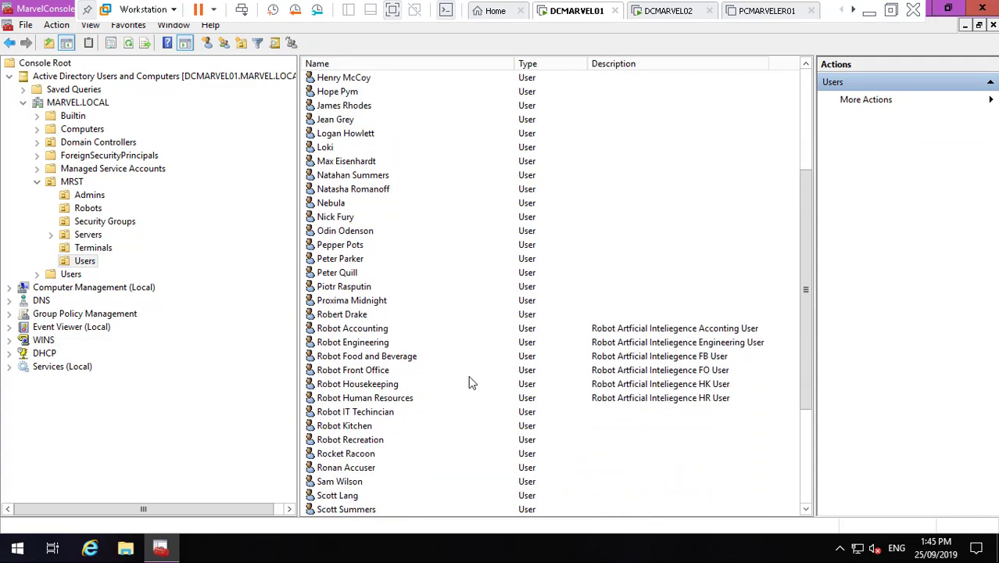
- Restrict Robot IT Techinician's Log On To to specific computers, starting with ROBOGEN2IT01
double_click(383, 412)
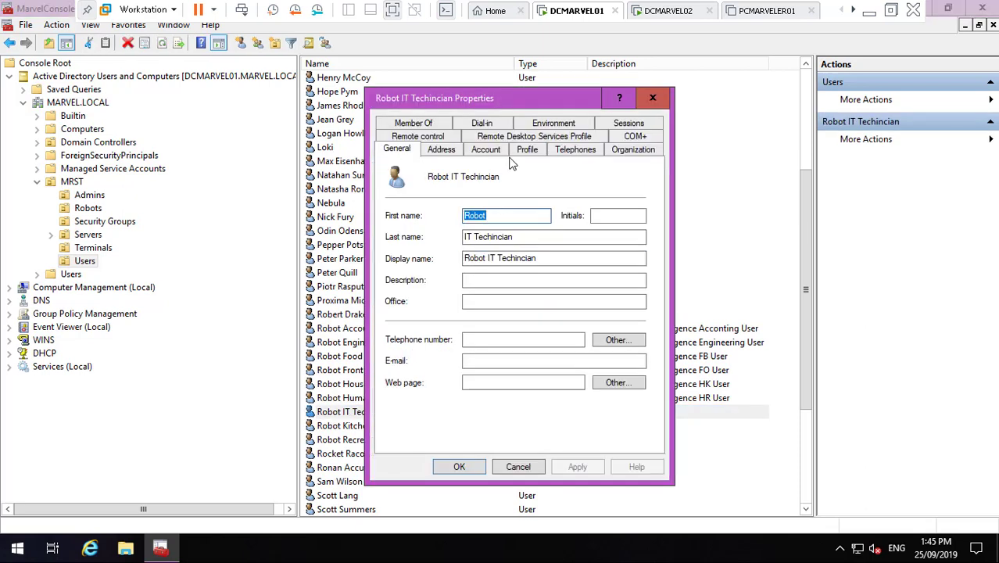
click(498, 151)
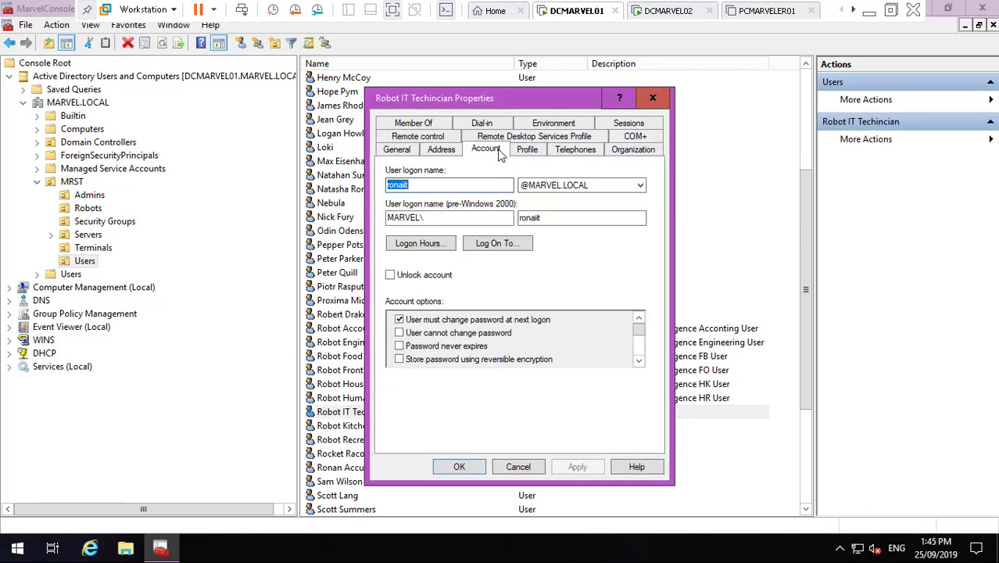
click(501, 246)
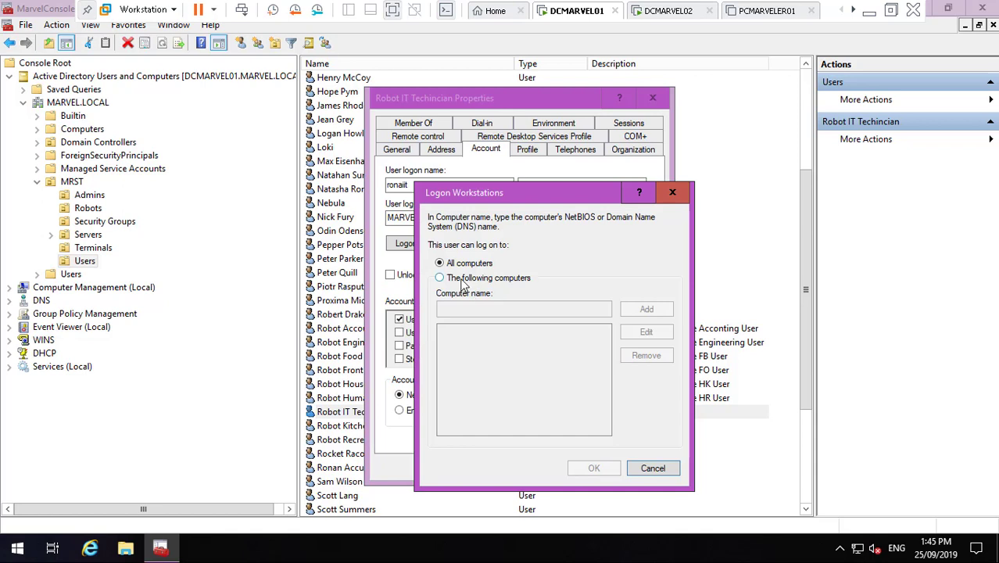
click(464, 279)
click(458, 313)
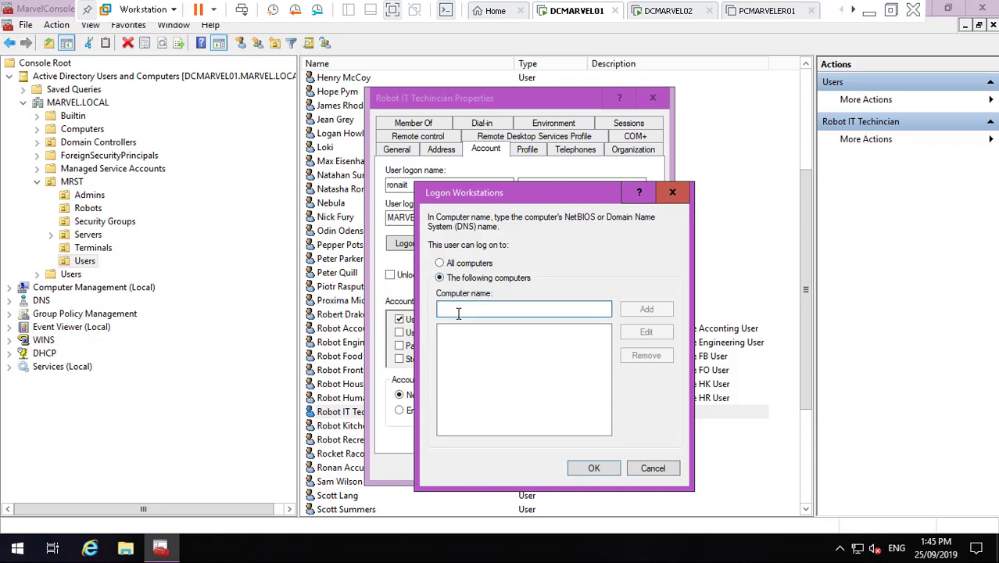
text(ROBOGEN2IT01)
click(646, 309)
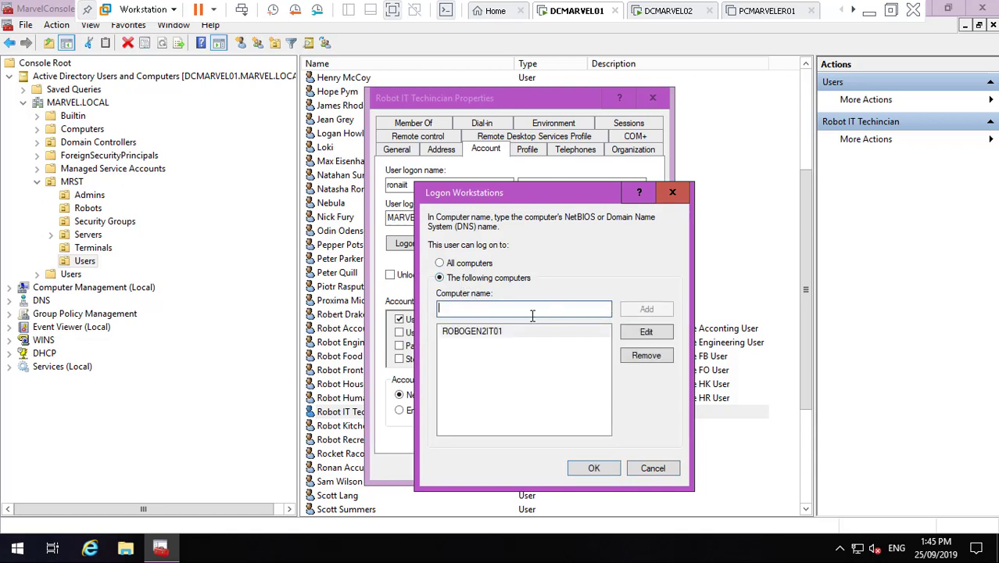
- Add ROBOGEN2IT02, ROBOGEN2IT03 and ROBOGEN2IT04, confirm the list, and apply
text(ROBOGEN2IT01)
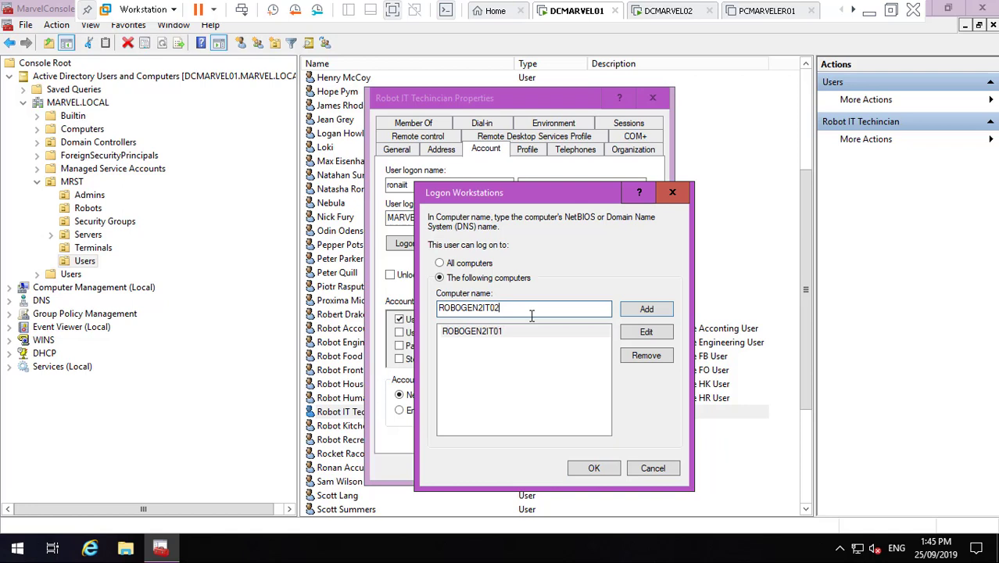
click(645, 309)
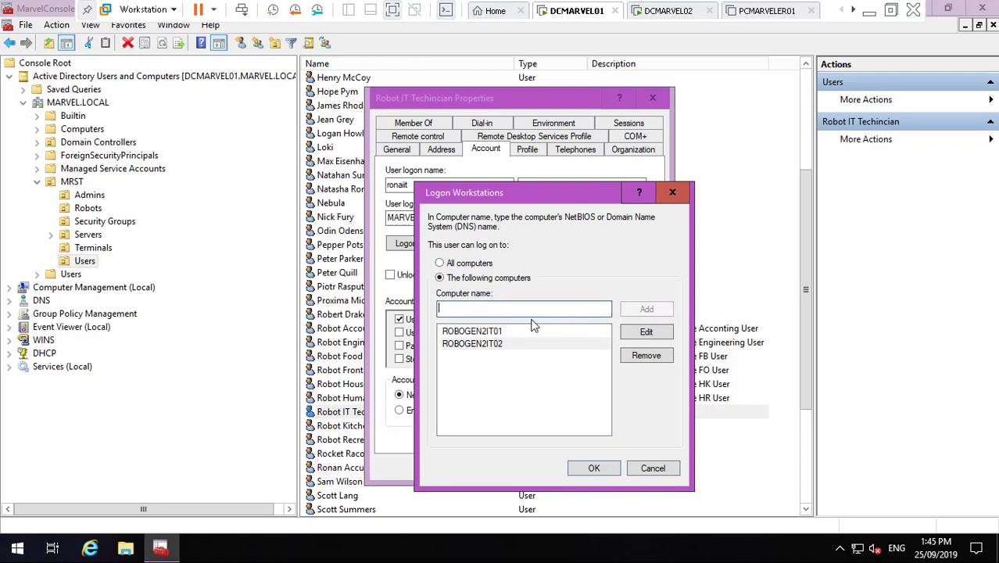
text(ROBOGEN2IT01)
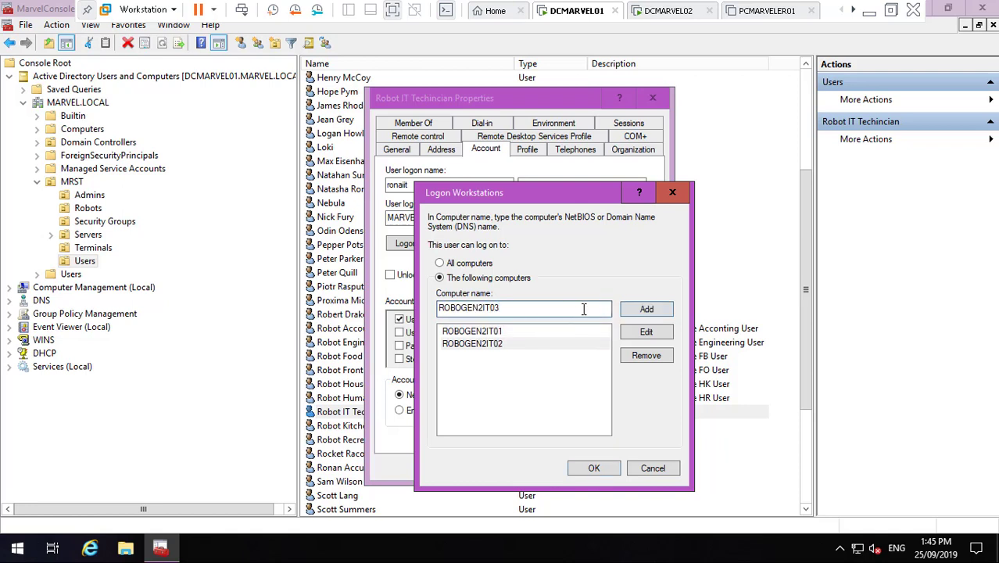
click(646, 309)
text(ROBOGEN2IT01)
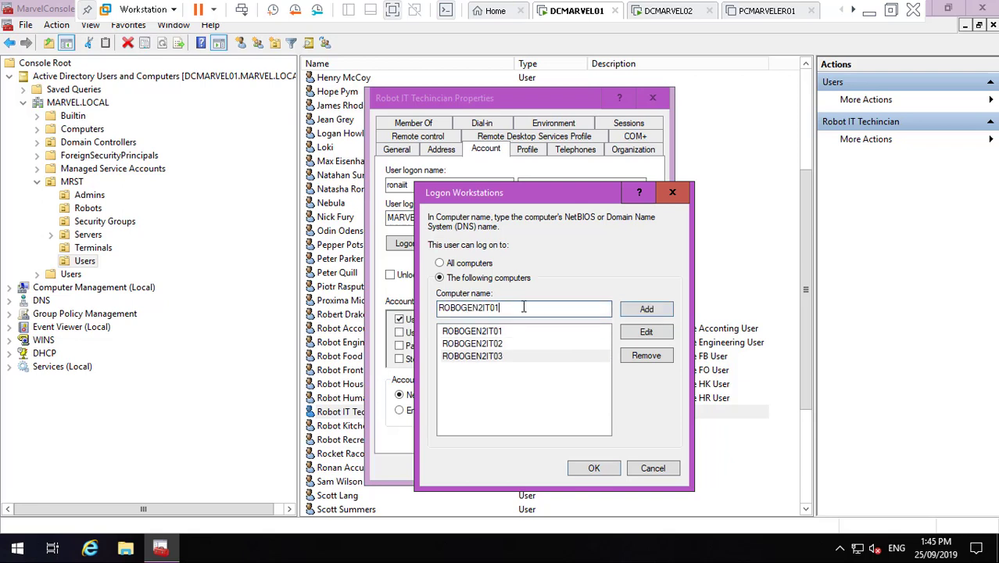
click(646, 310)
click(603, 469)
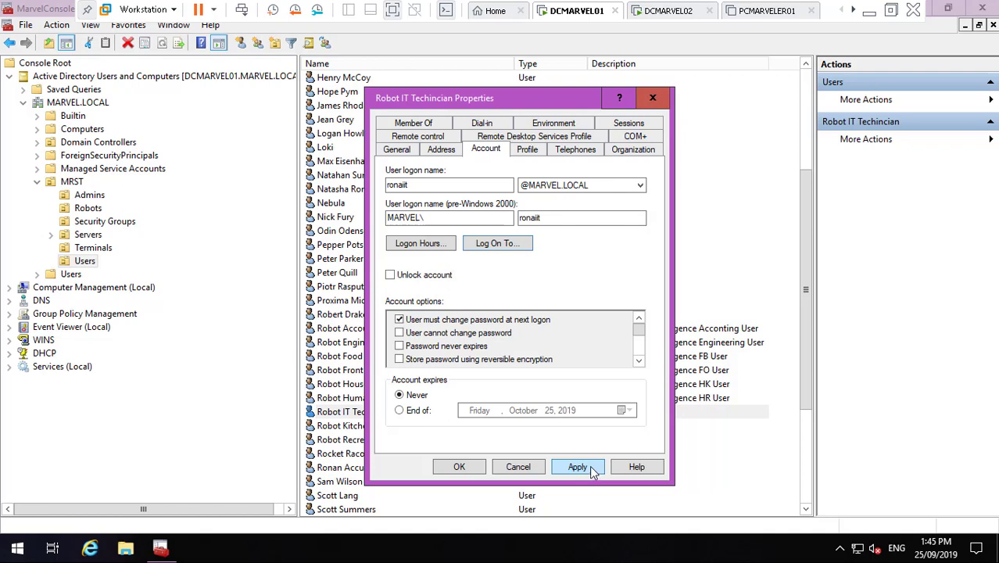
click(589, 469)
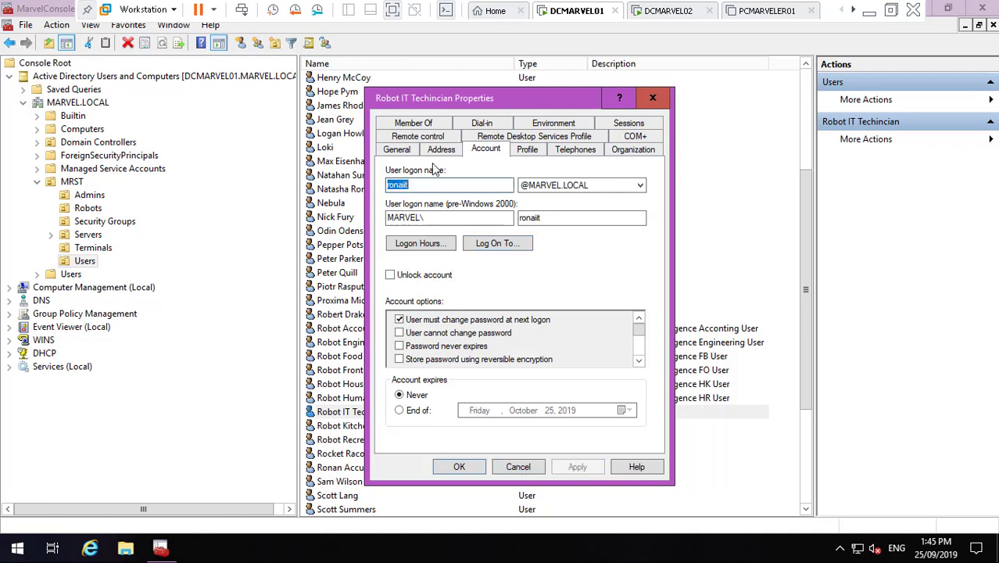
- Copy Robot Accounting's description and return to Robot IT Techinician's properties
click(160, 550)
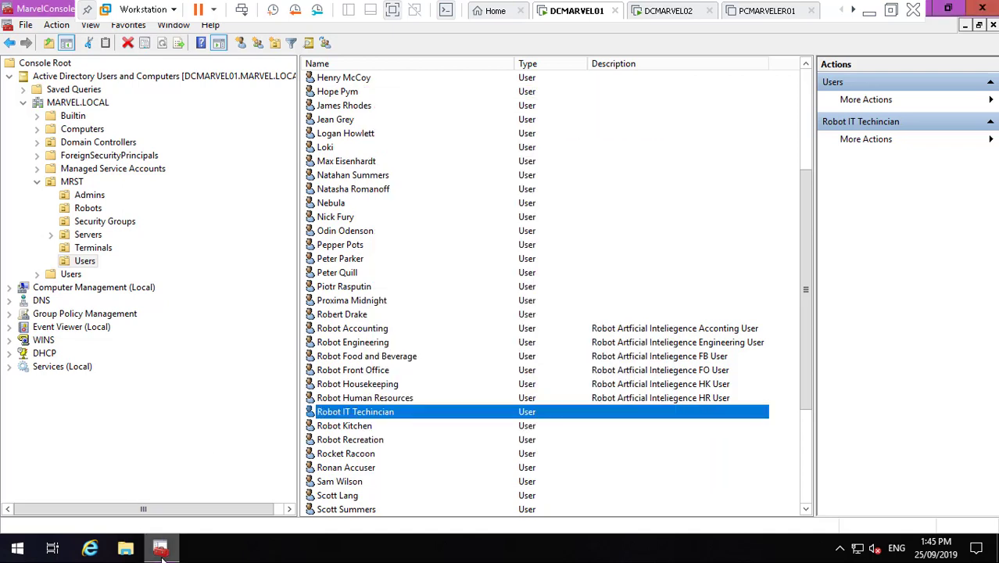
click(160, 550)
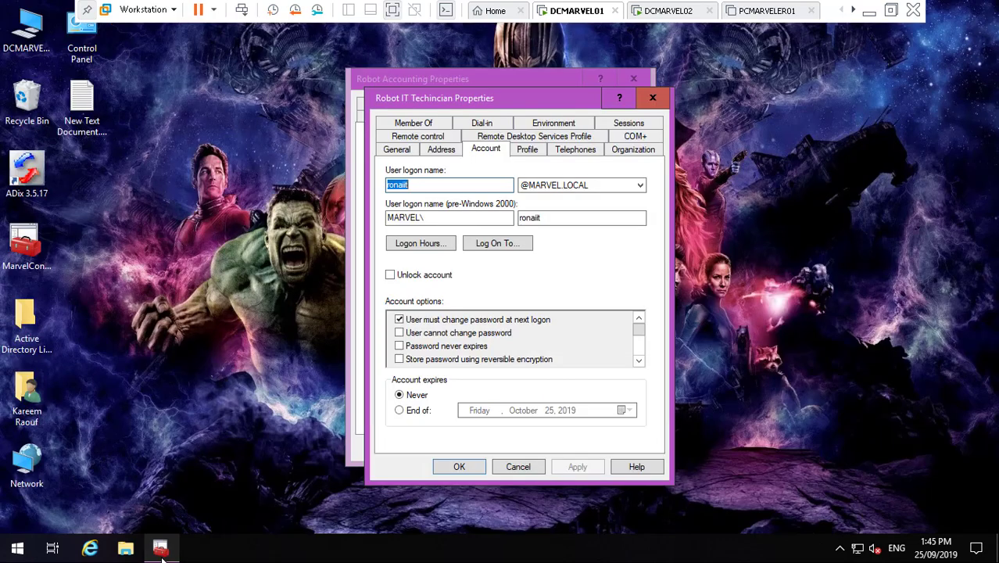
click(445, 80)
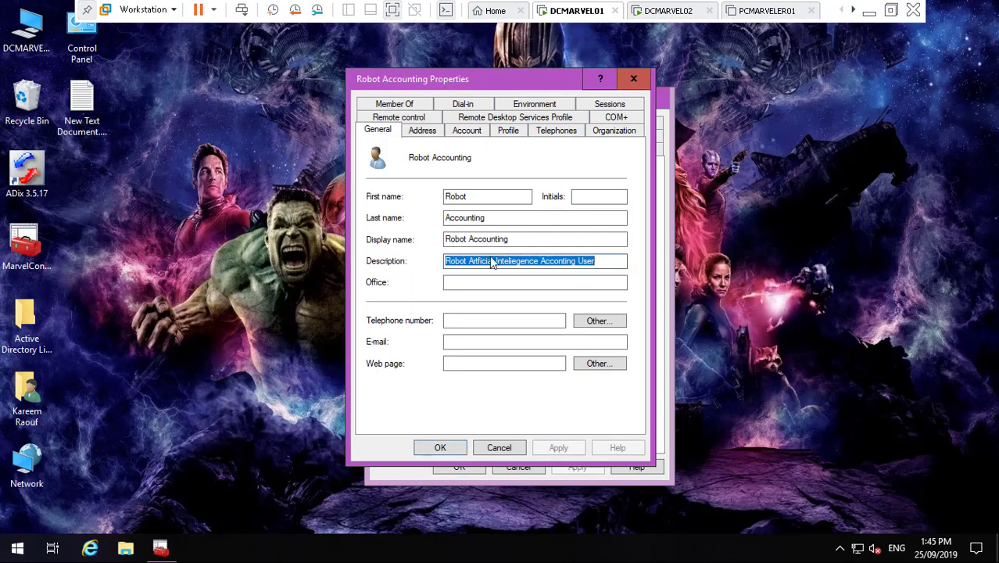
click(665, 260)
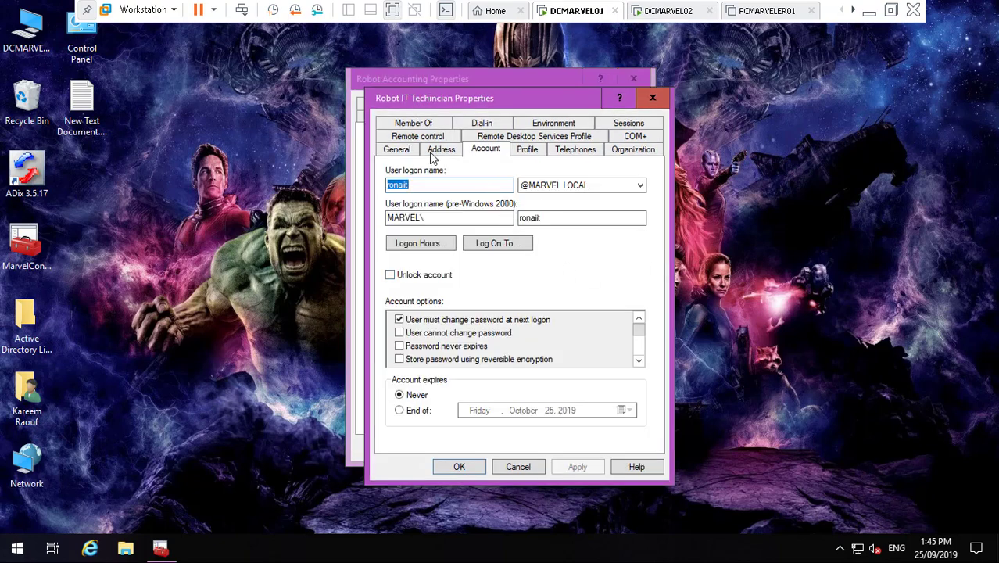
- Set the description to 'Robot Artficial Inteliegence IT User' and save it
click(400, 149)
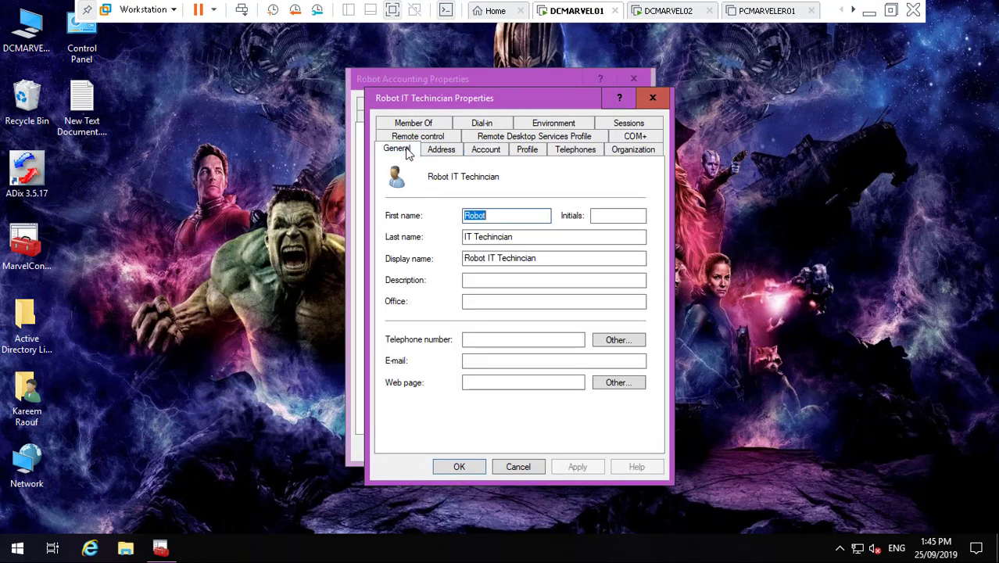
click(491, 282)
text(Robot Artificial Inteliegence Acconting User)
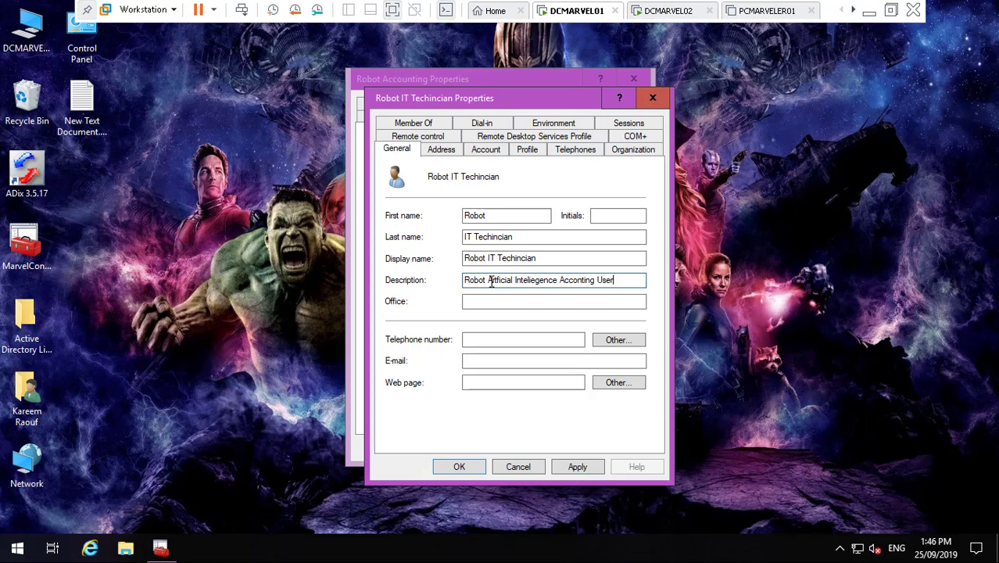
key(BackSpace)
key(BackSpace)
key(BackSpace)
key(BackSpace)
key(BackSpace)
key(BackSpace)
key(BackSpace)
key(BackSpace)
key(BackSpace)
key(BackSpace)
text(IT)
click(578, 466)
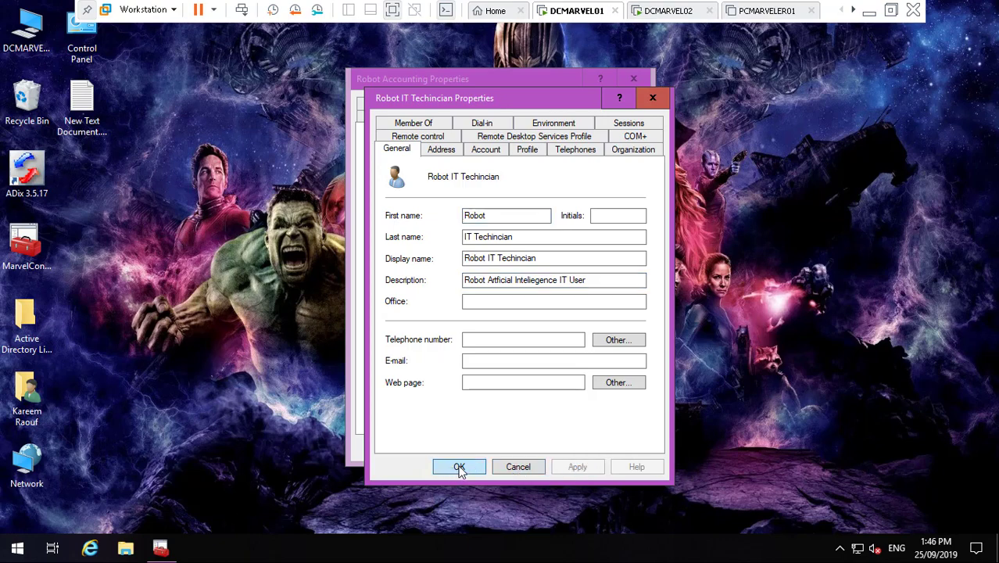
click(458, 466)
click(159, 548)
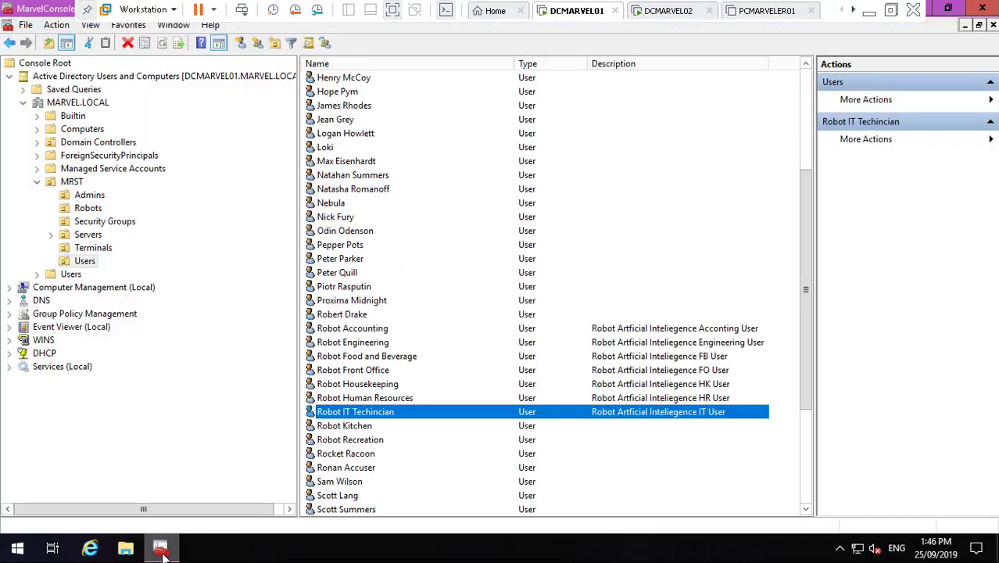
click(88, 208)
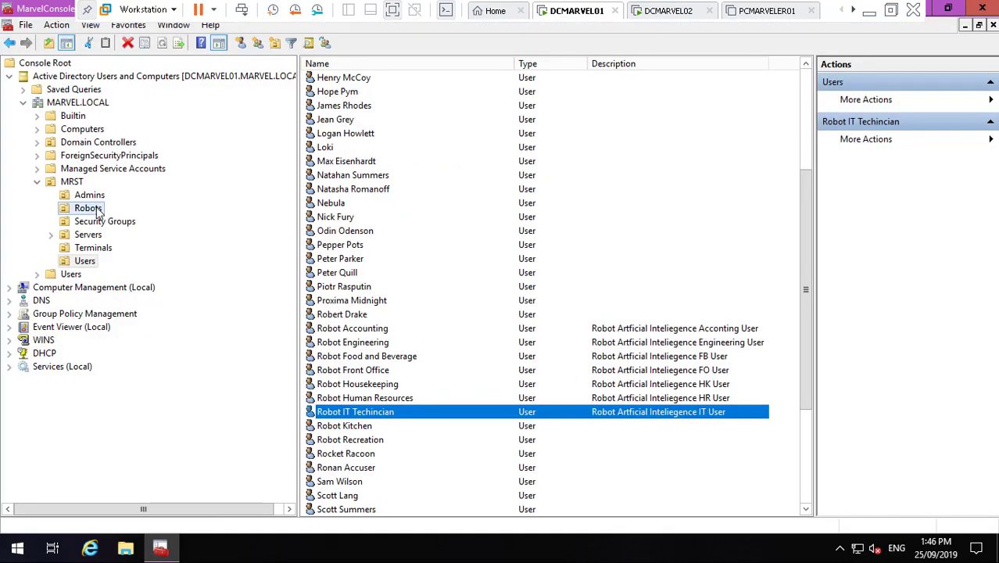
click(806, 500)
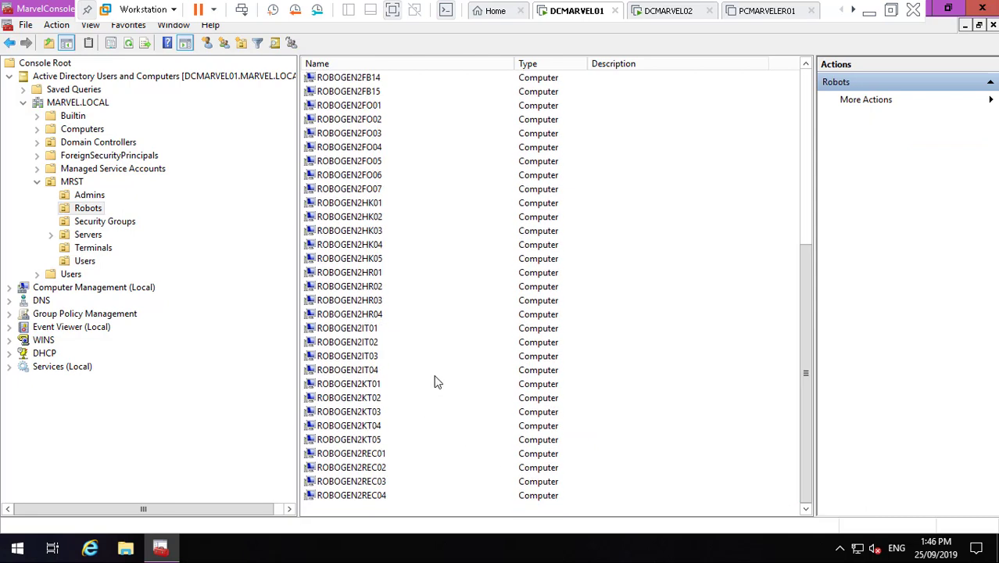
click(376, 385)
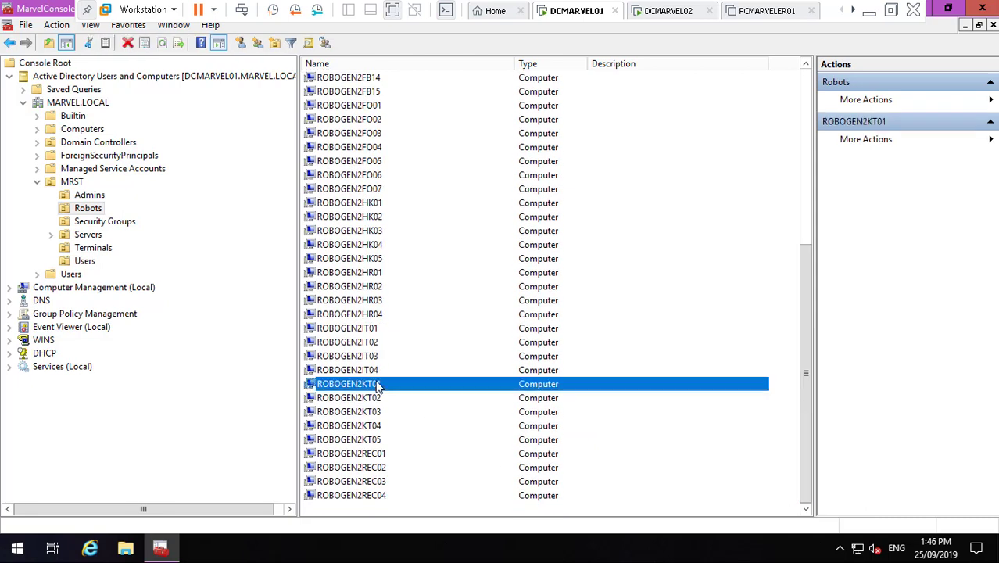
right_click(376, 384)
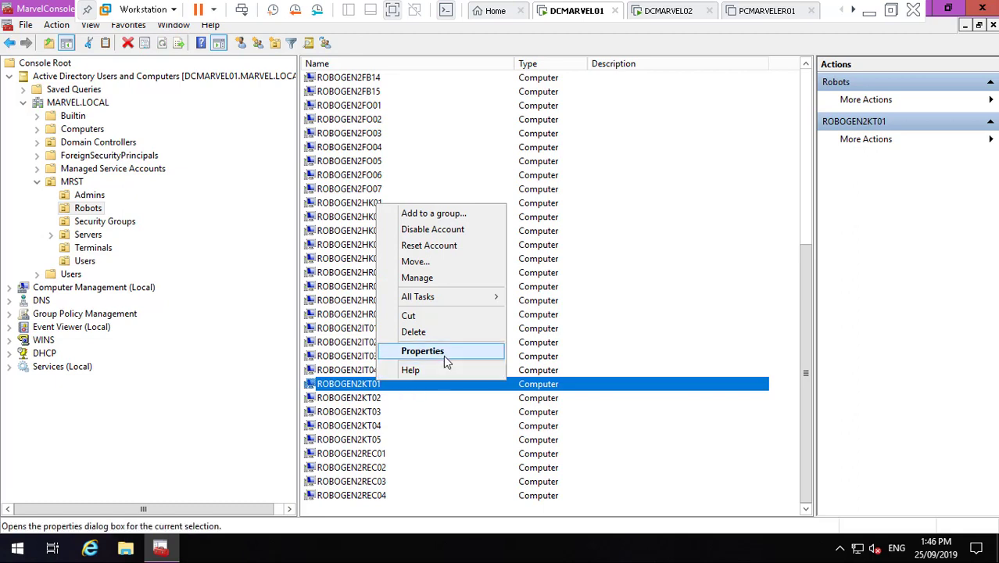
click(443, 356)
key(ctrl+c)
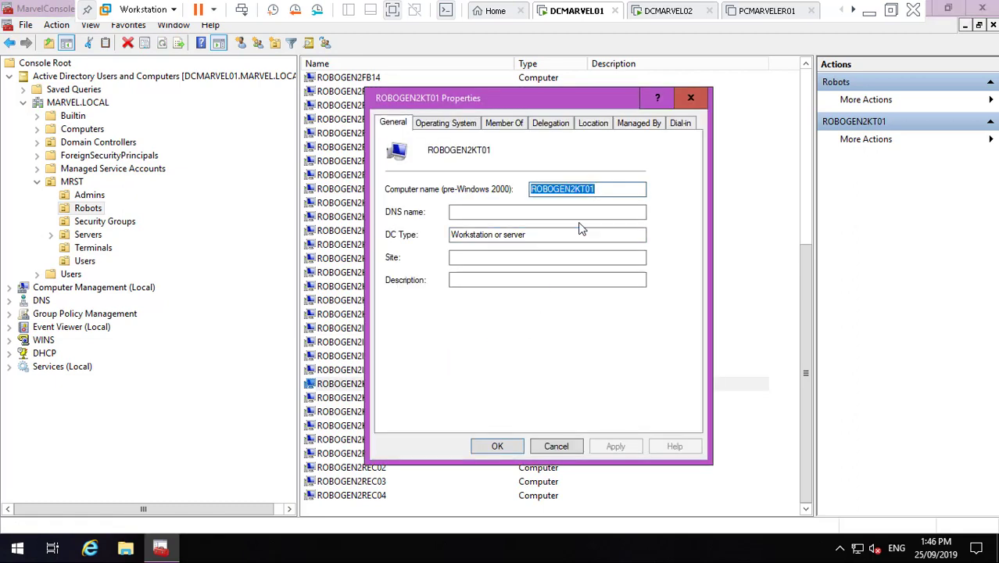
click(557, 446)
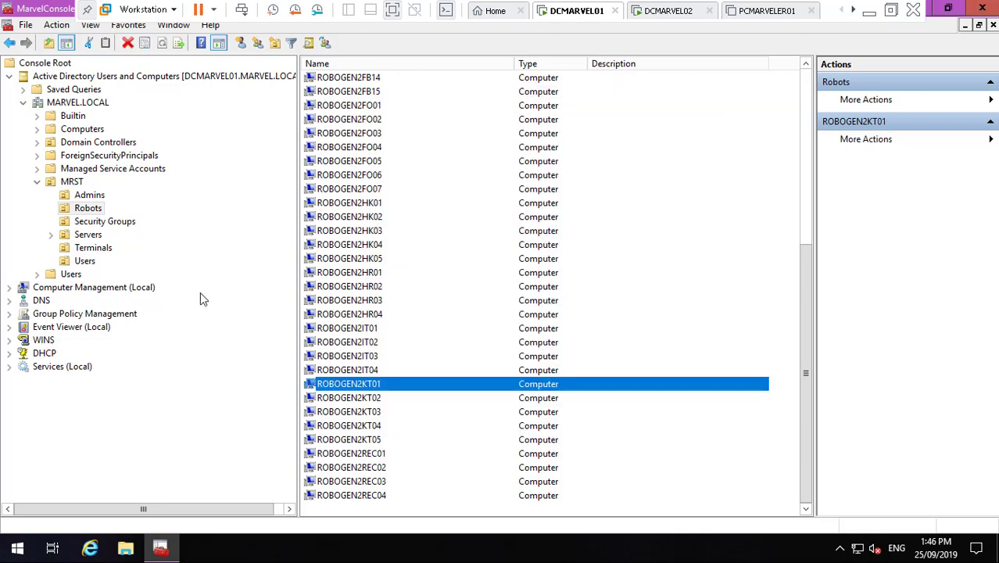
click(85, 261)
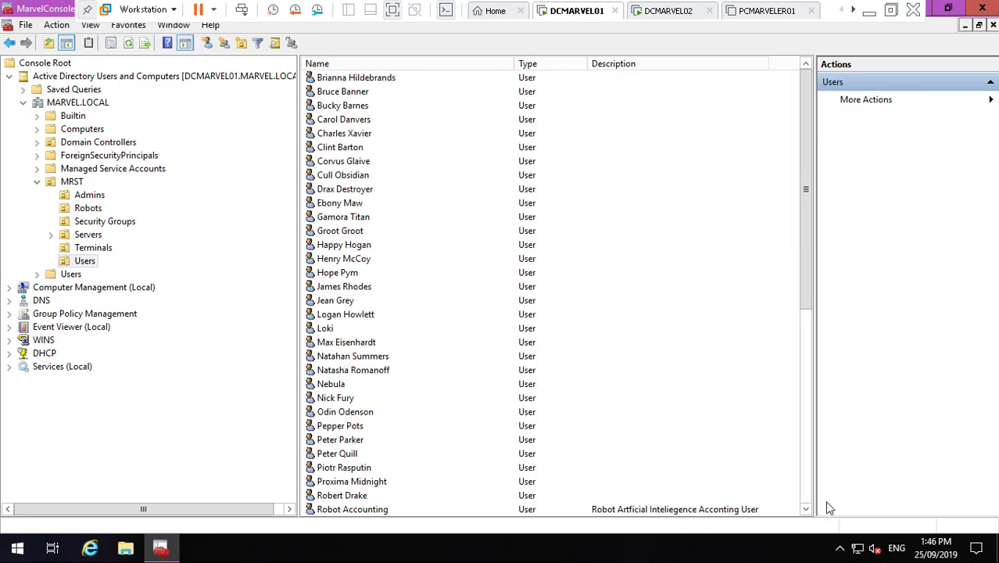
click(805, 509)
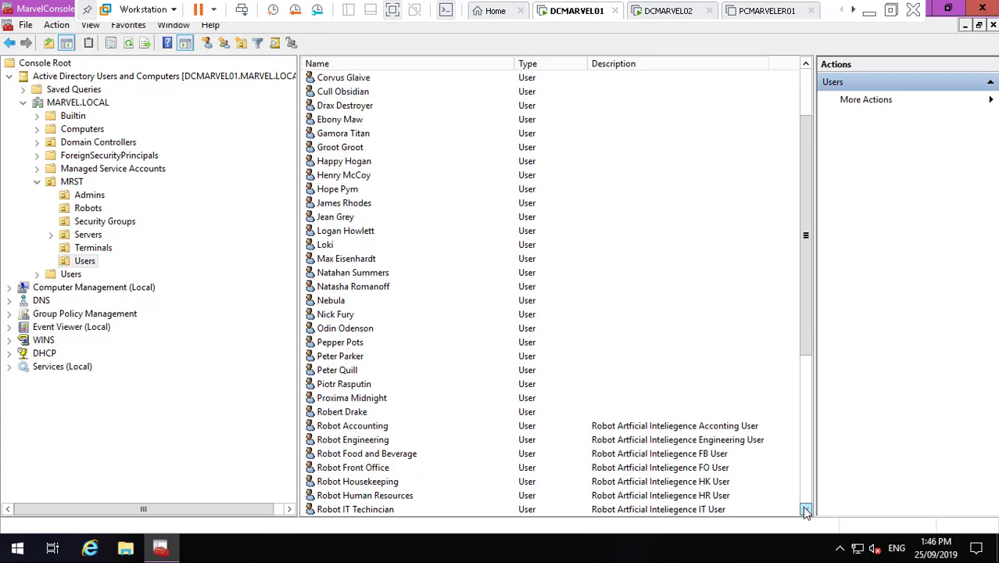
click(806, 508)
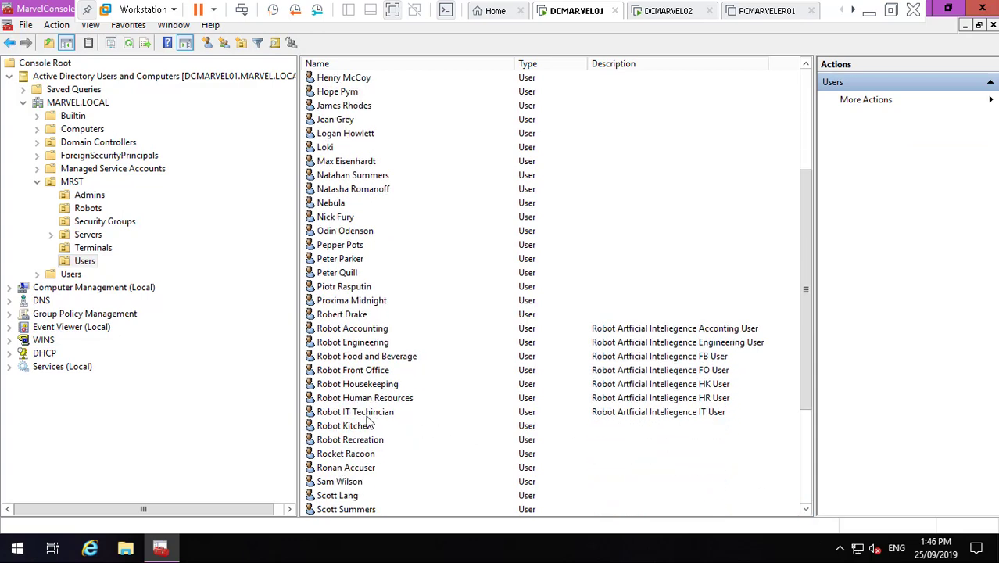
- Limit Robot Kitchen's Log On To to specific computers, adding ROBOGEN2KT01 first
double_click(367, 428)
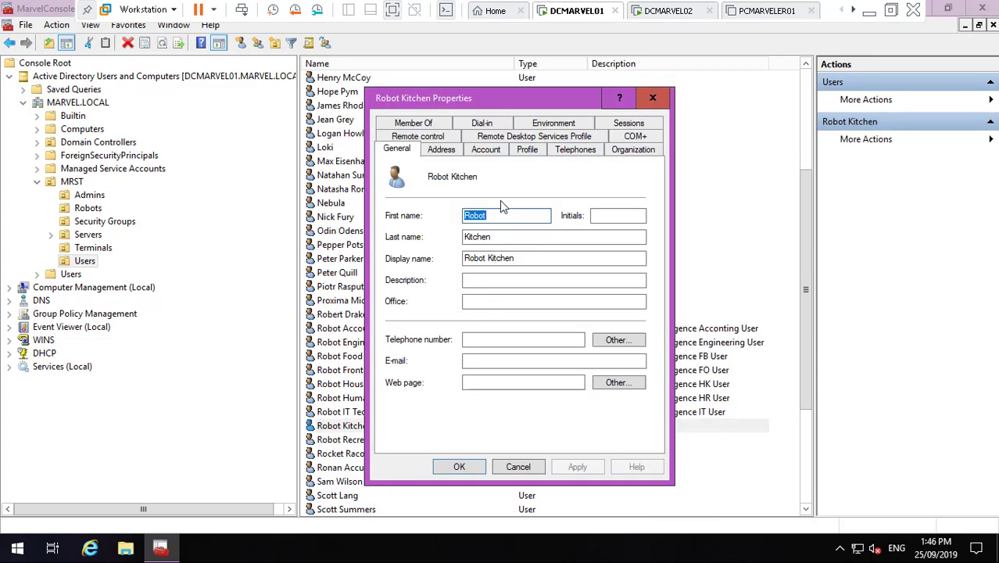
click(486, 149)
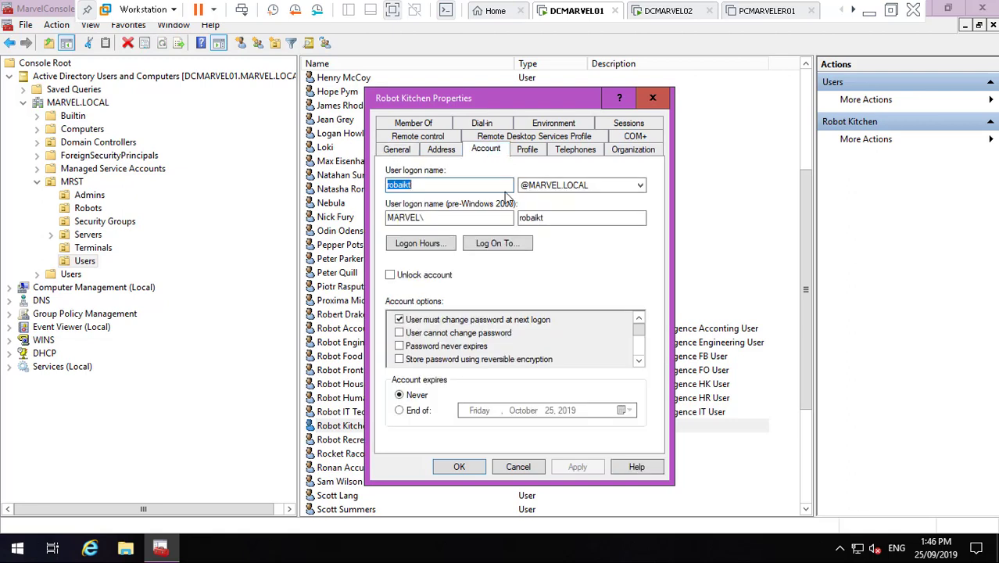
click(514, 244)
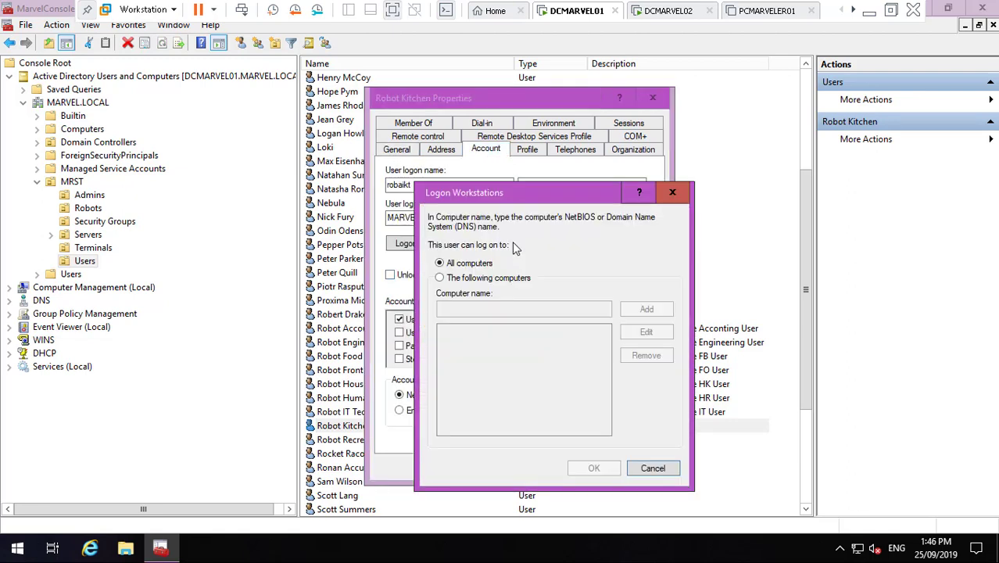
click(486, 279)
click(481, 309)
text(ROBOGENKT01)
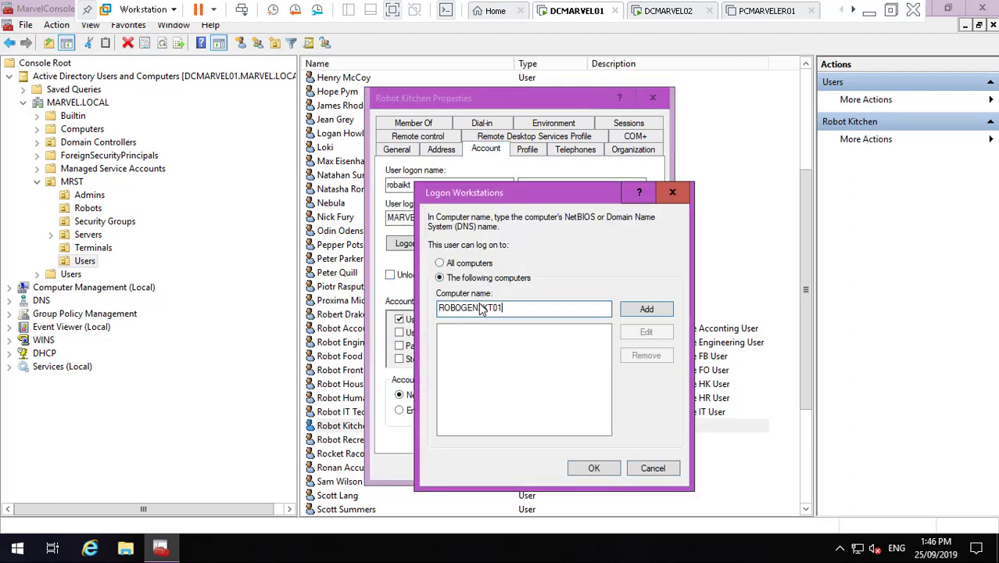
click(646, 308)
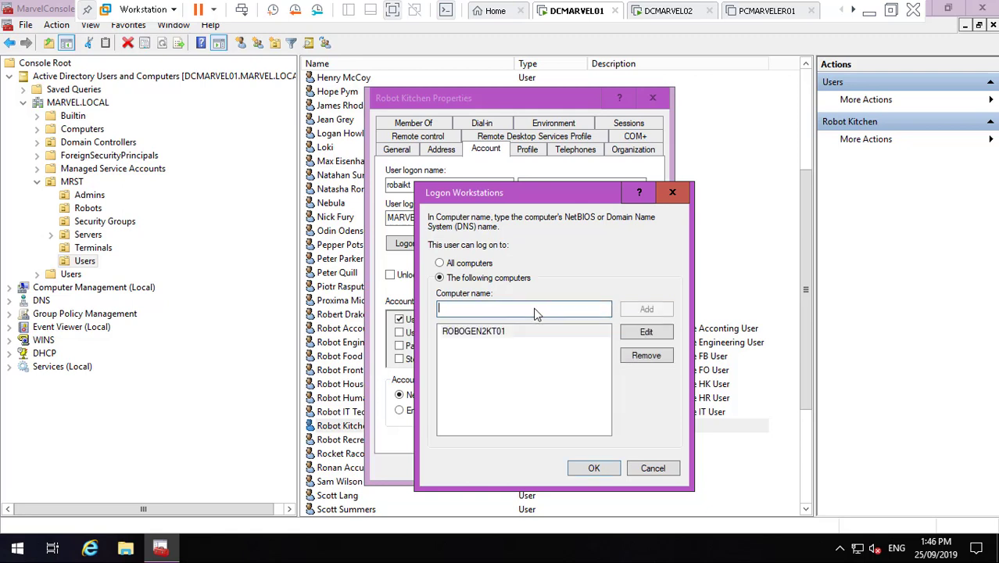
- Add ROBOGEN2KT02 and ROBOGEN2KT03 to Robot Kitchen's allowed computers
key(ctrl+v)
key(BackSpace)
text(2)
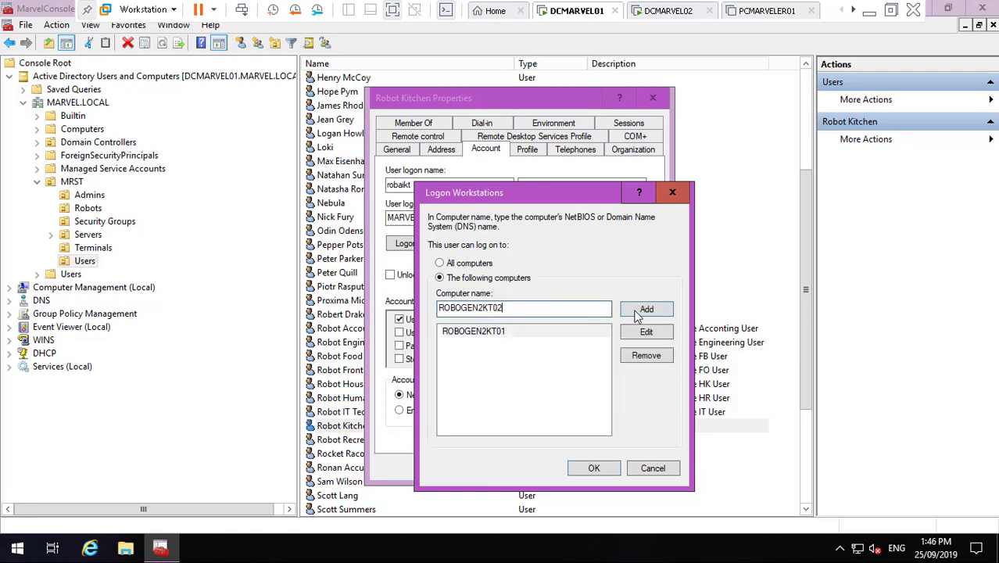
click(643, 309)
key(ctrl+v)
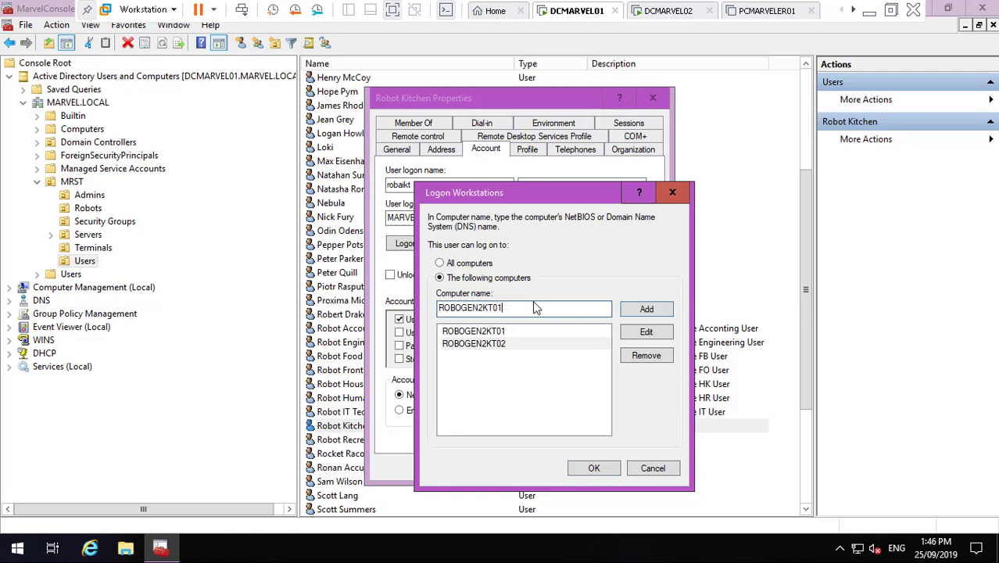
text(3)
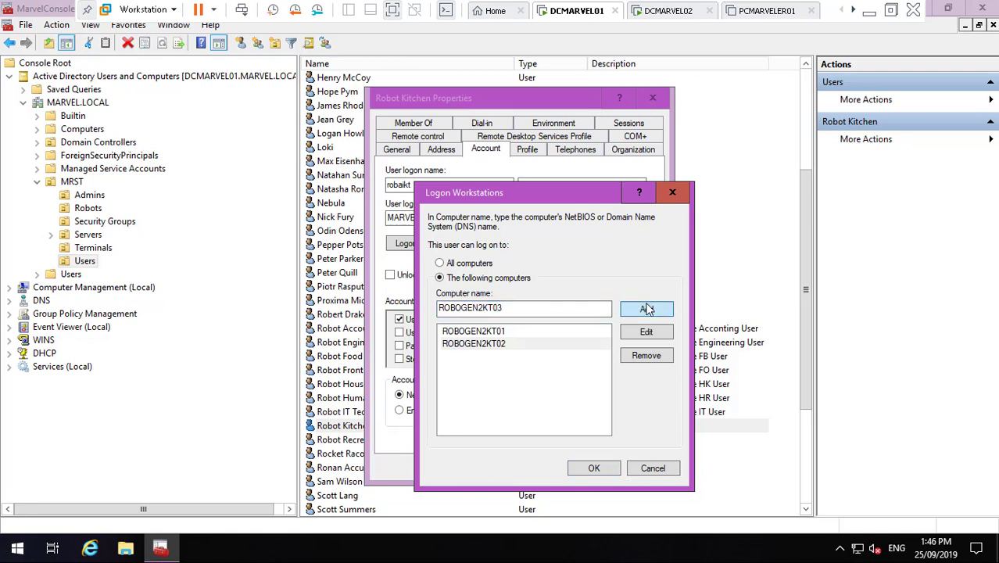
click(646, 309)
- Add ROBOGEN2KT04 and ROBOGEN2KT05, then confirm the allowed logon computers list
text(ROBOGEN2KT01)
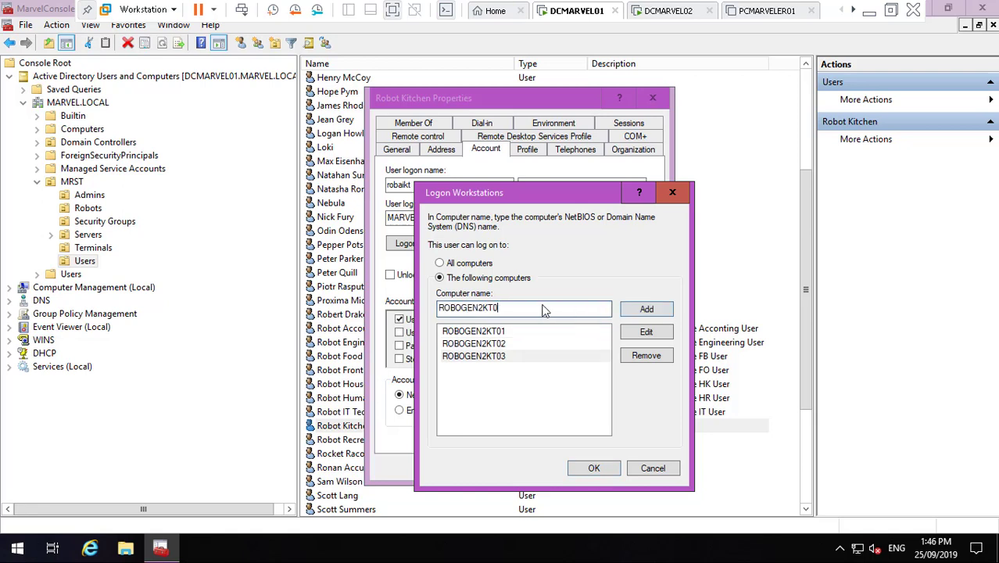
text(4)
click(643, 314)
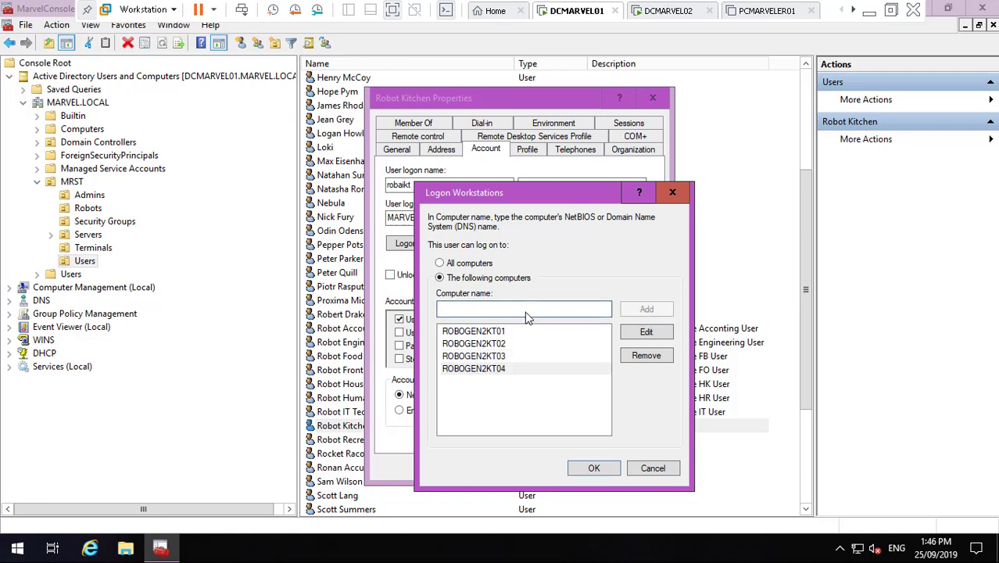
text(ROBOGEN2KT01)
text(5)
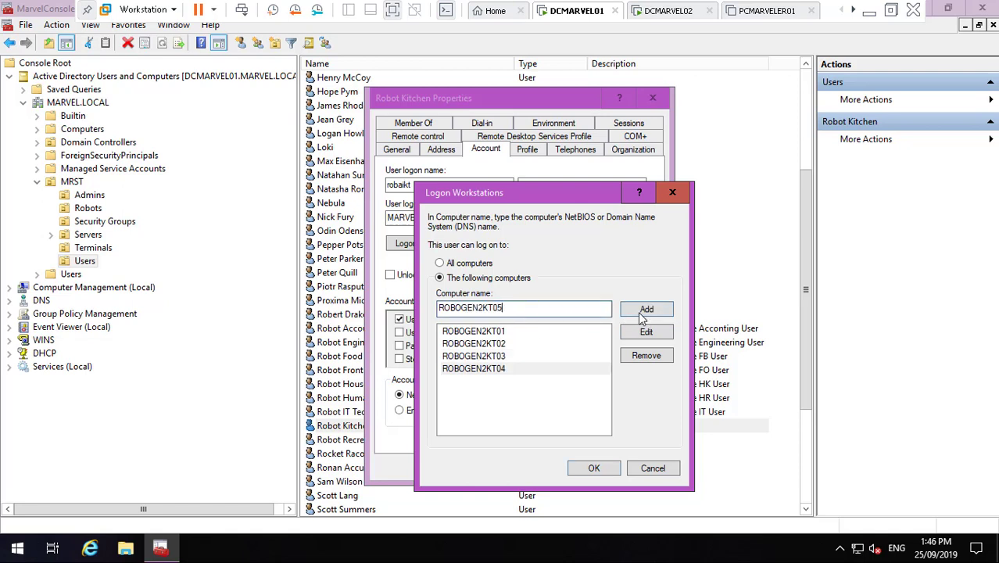
click(643, 311)
click(592, 468)
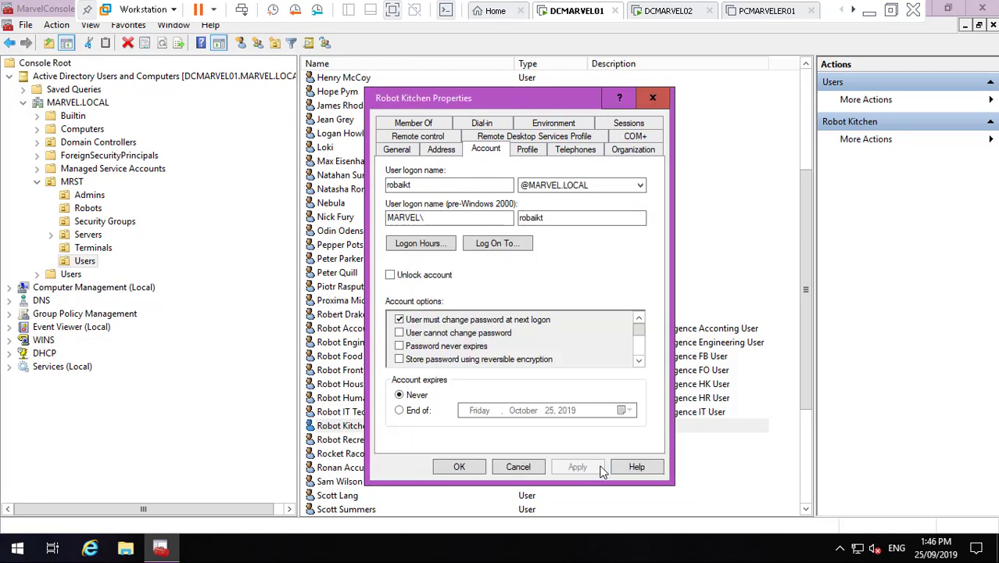
click(161, 547)
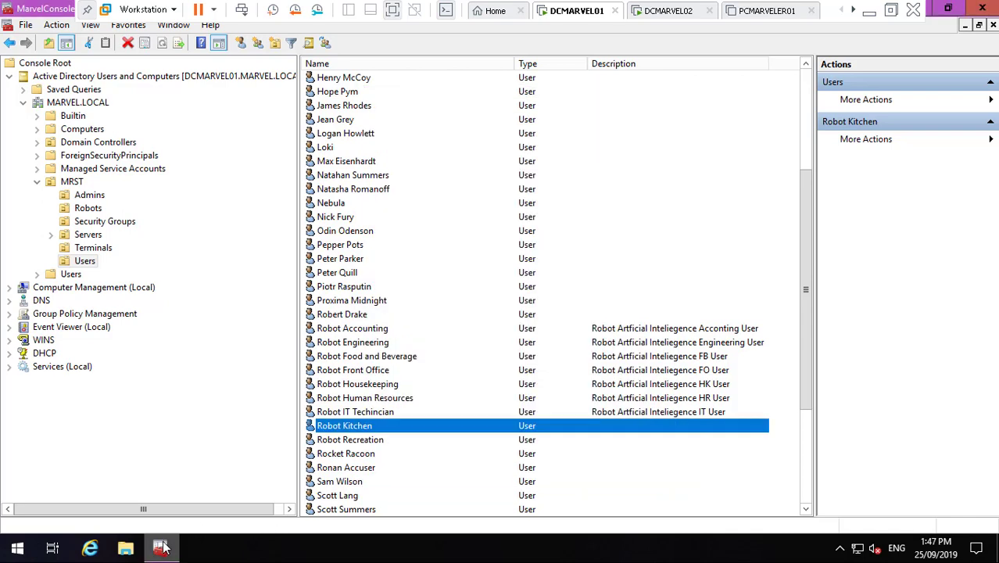
- Copy Robot Accounting's description and return to Robot Kitchen's properties
click(161, 547)
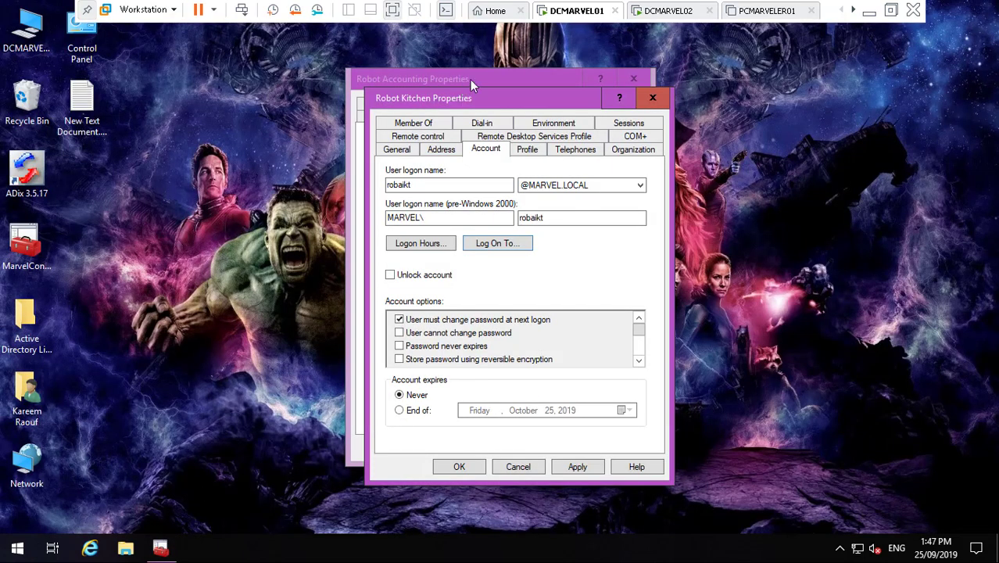
triple_click(530, 265)
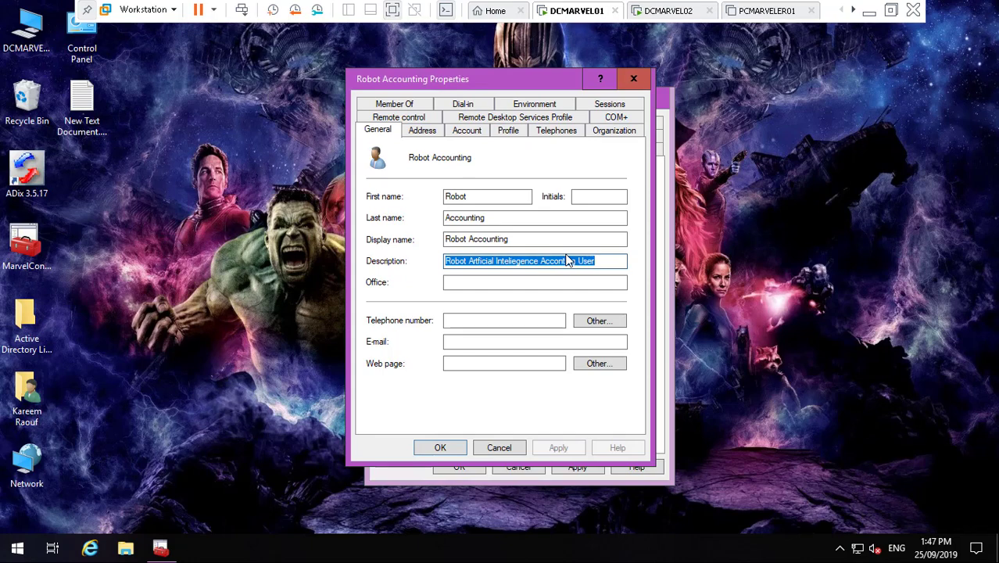
click(665, 295)
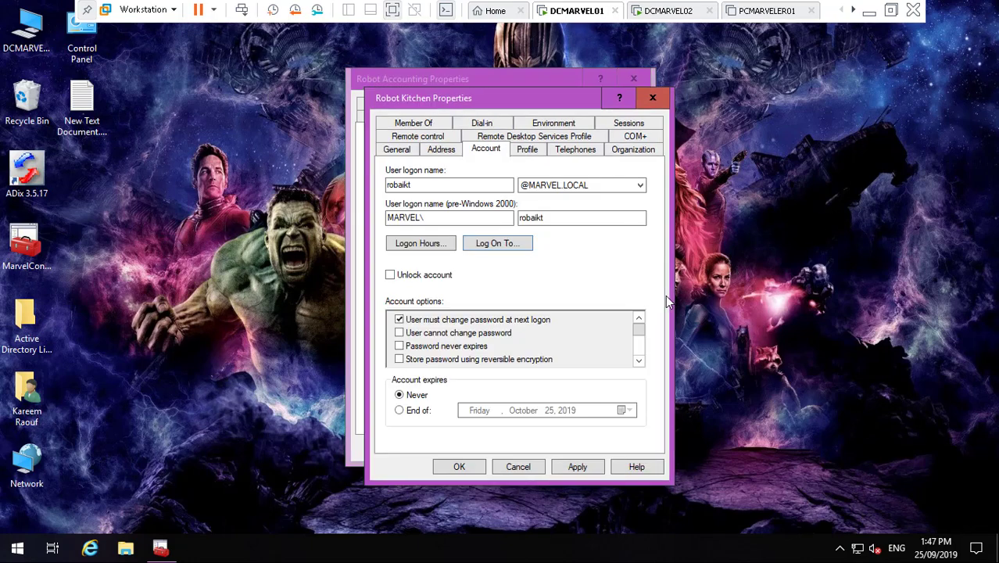
- Set the description to 'Robot Artficial Inteliegence Kitchen User' and save it
click(399, 149)
click(483, 286)
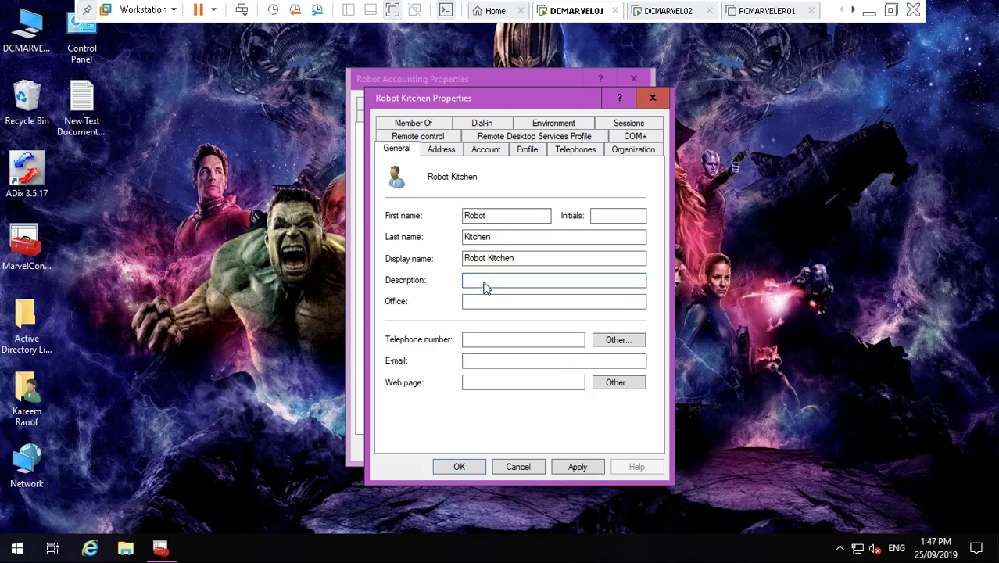
text(Robot Artficial Inteliegence Acconting User)
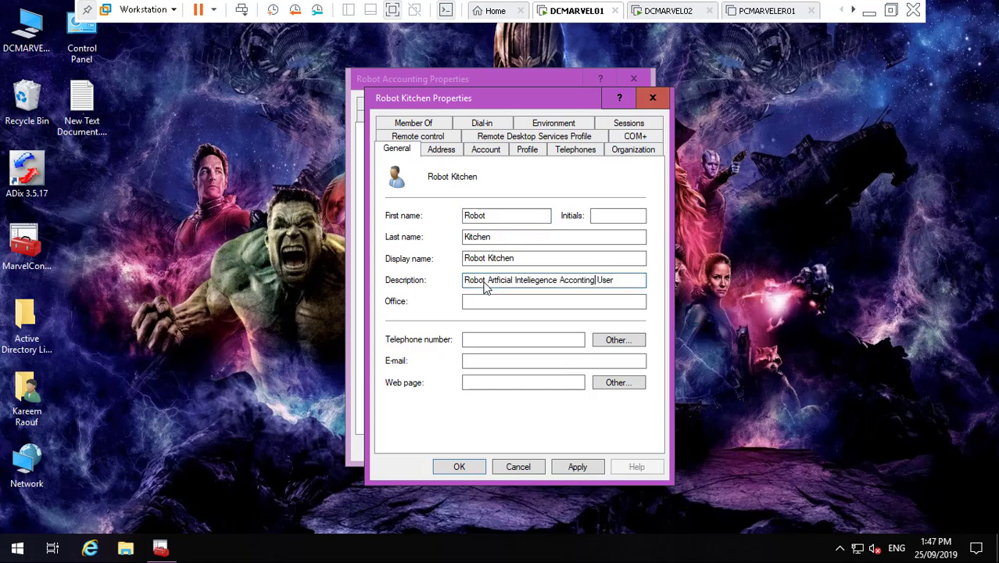
key(BackSpace)
key(BackSpace)
key(BackSpace)
key(BackSpace)
key(BackSpace)
key(BackSpace)
key(BackSpace)
key(BackSpace)
key(BackSpace)
key(BackSpace)
text(Kitchen)
click(593, 471)
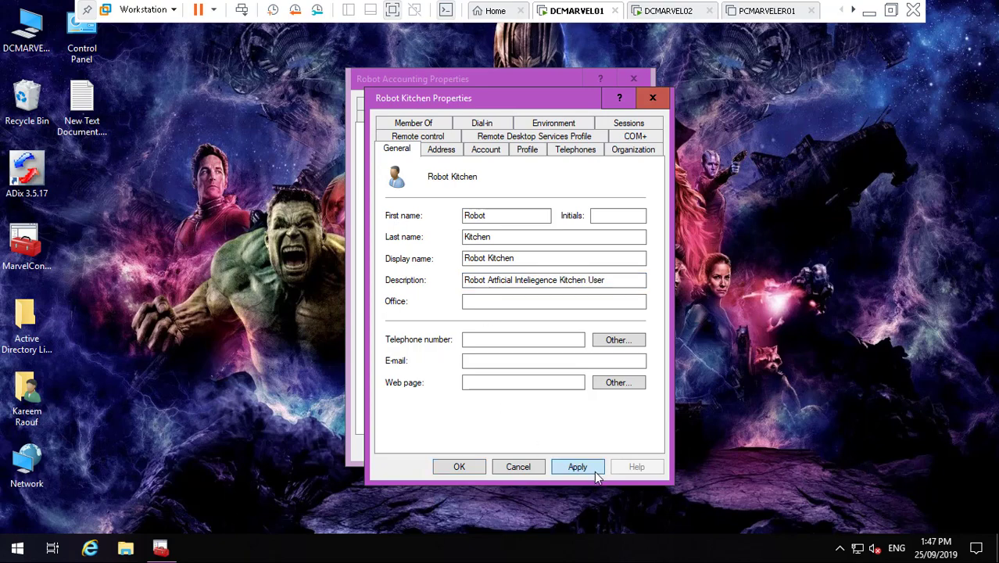
click(458, 467)
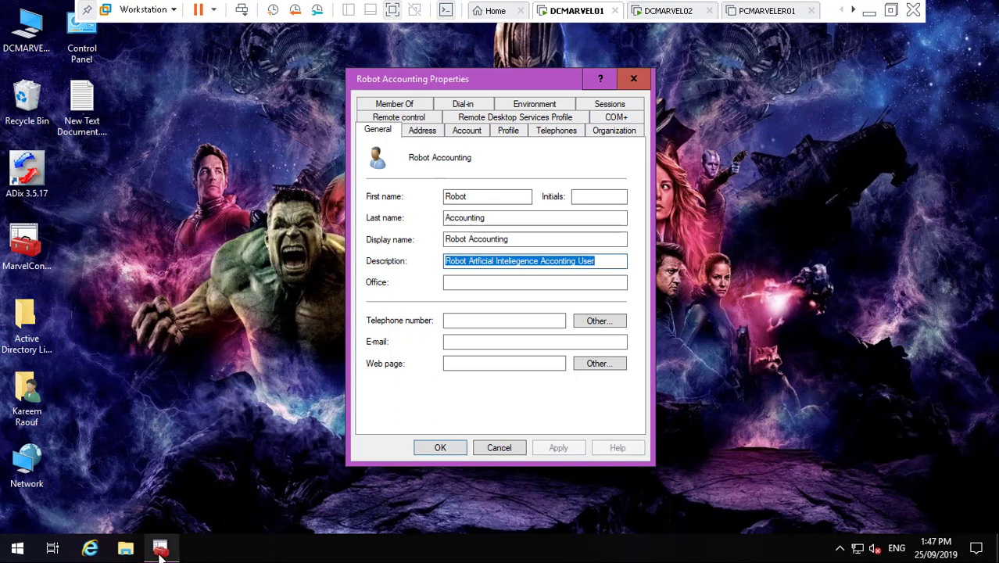
click(160, 547)
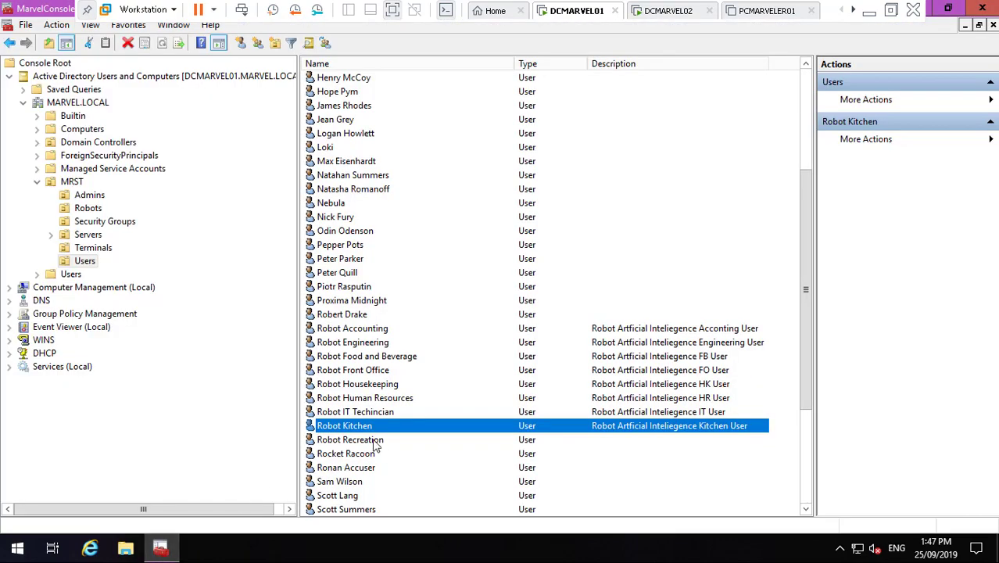
- Check ROBOGEN2REC01's properties in the Robots container, then return to MRST Users
click(375, 441)
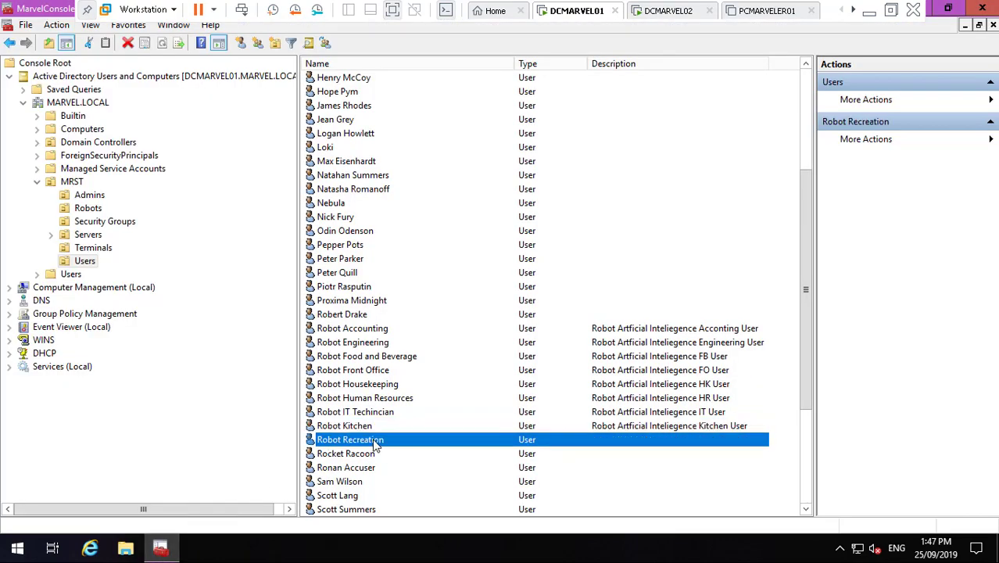
click(91, 209)
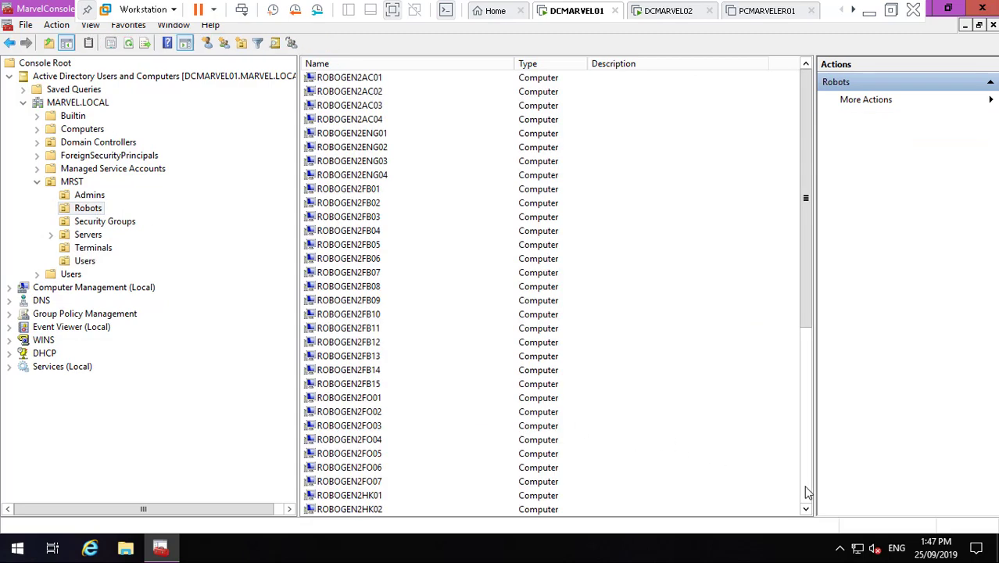
click(808, 492)
click(380, 456)
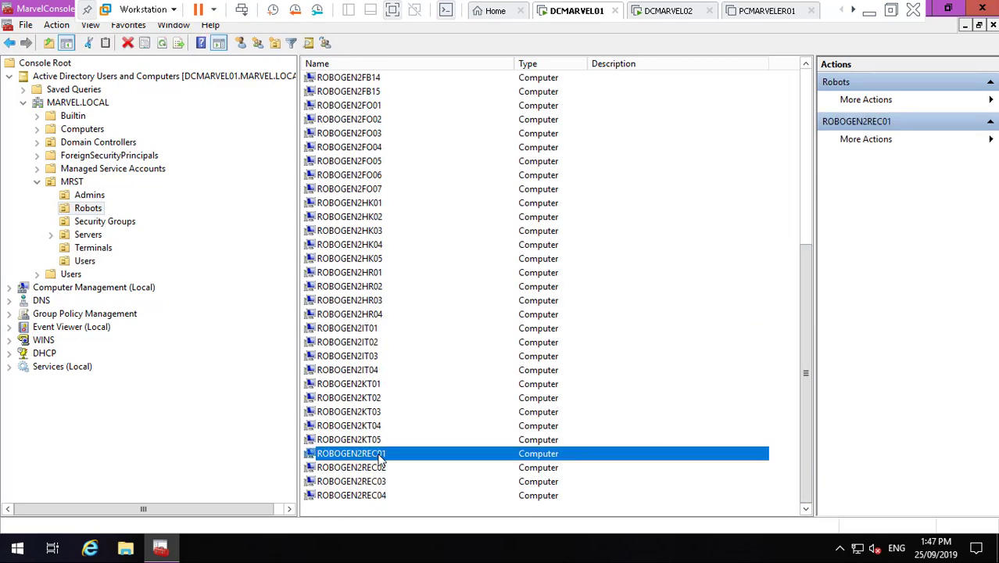
right_click(380, 457)
click(413, 422)
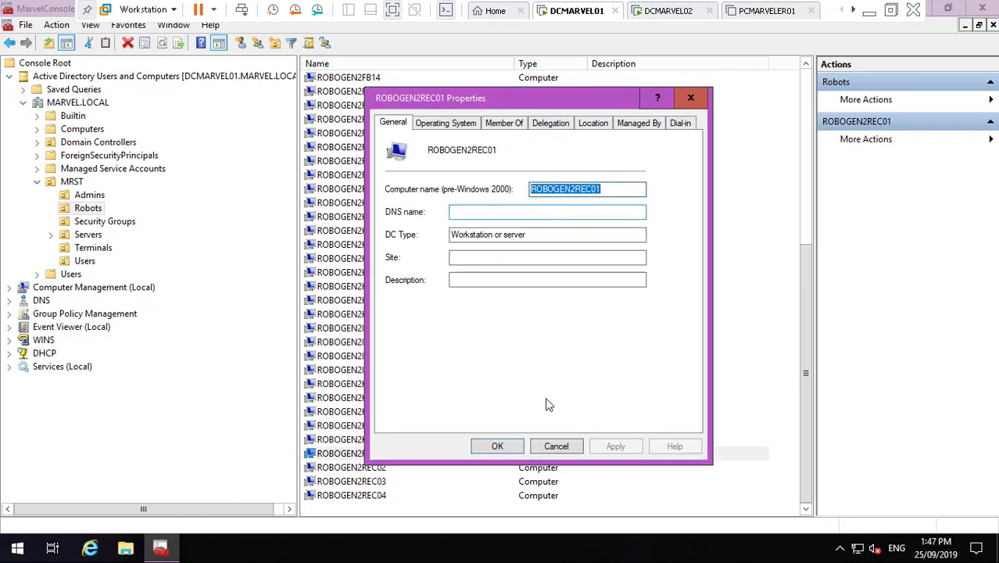
click(558, 445)
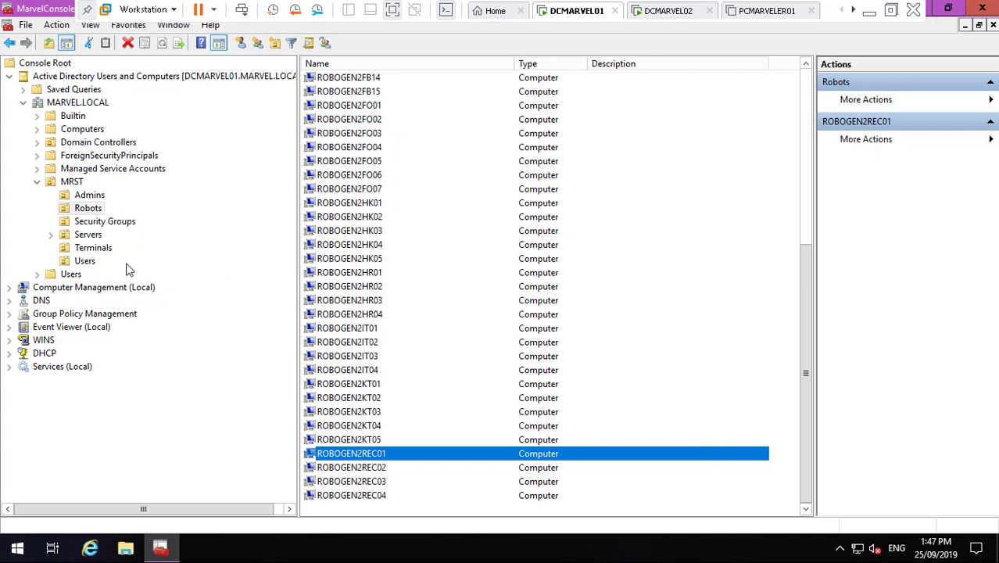
click(85, 261)
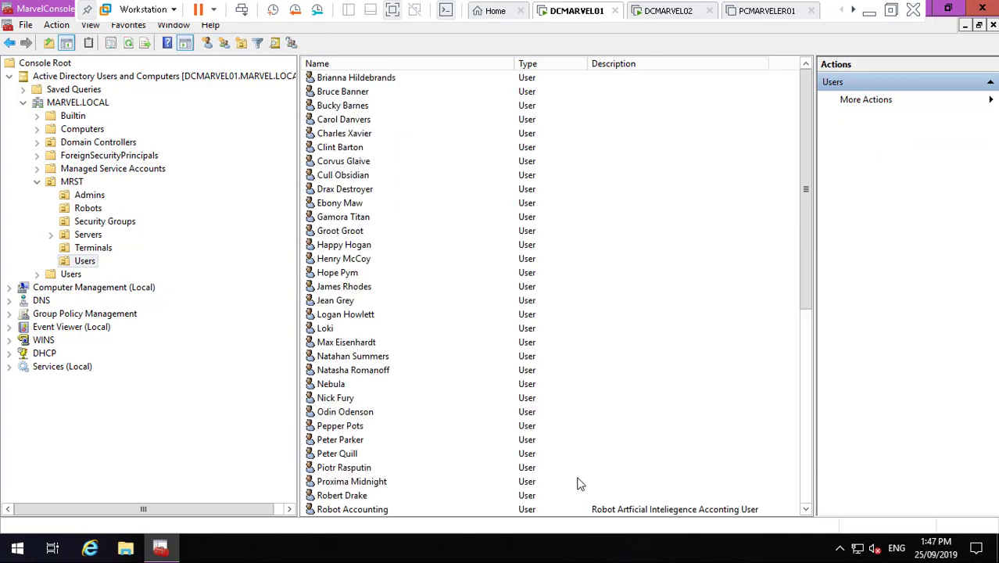
- Restrict Robot Recreation's Log On To to specific computers, adding ROBOGEN2REC01
click(806, 508)
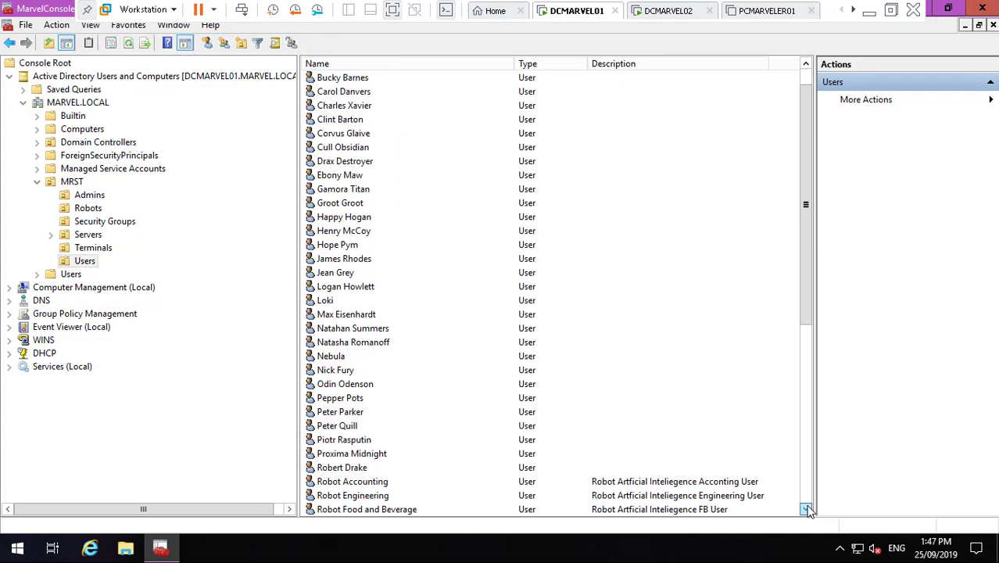
drag(806, 509, 806, 509)
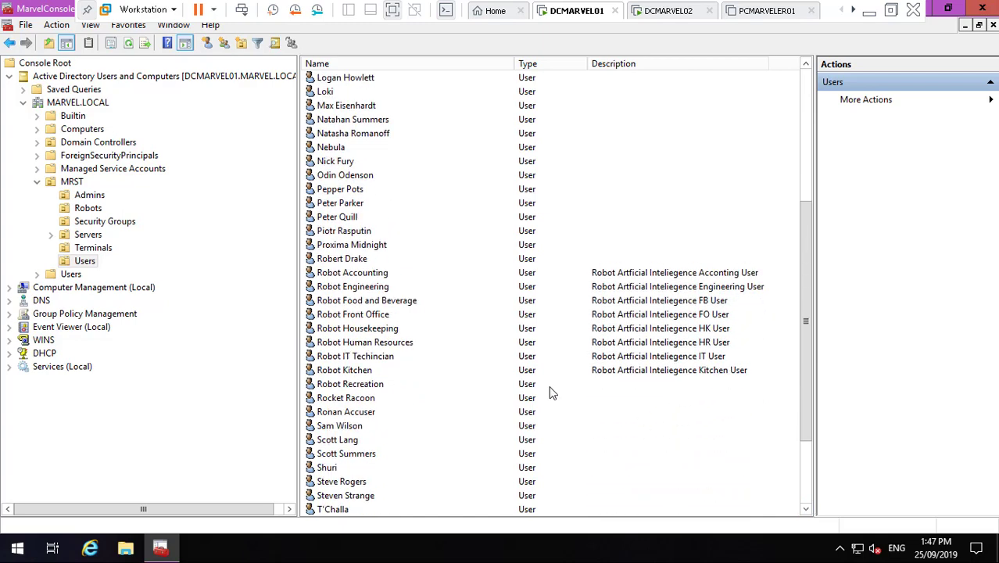
double_click(378, 386)
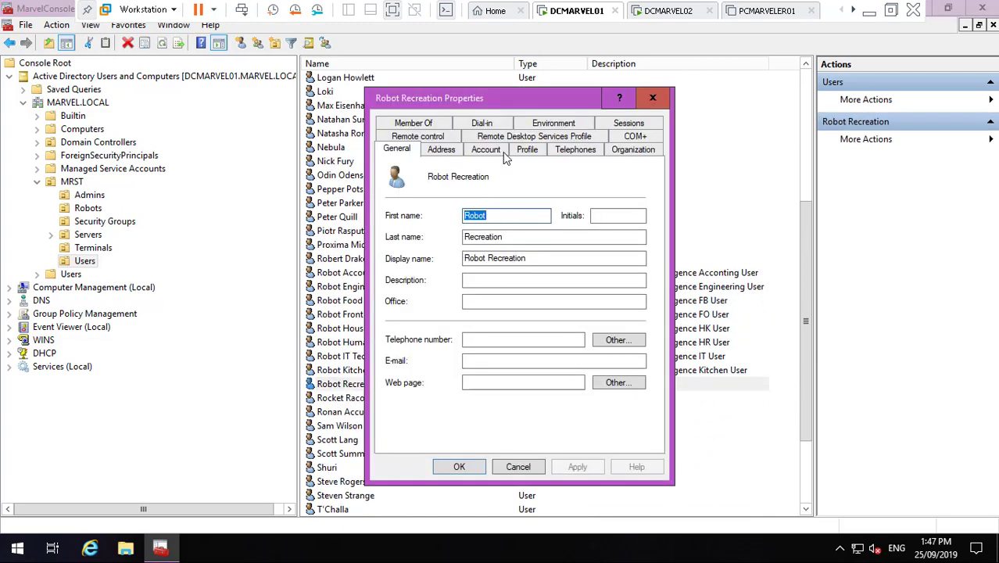
click(500, 154)
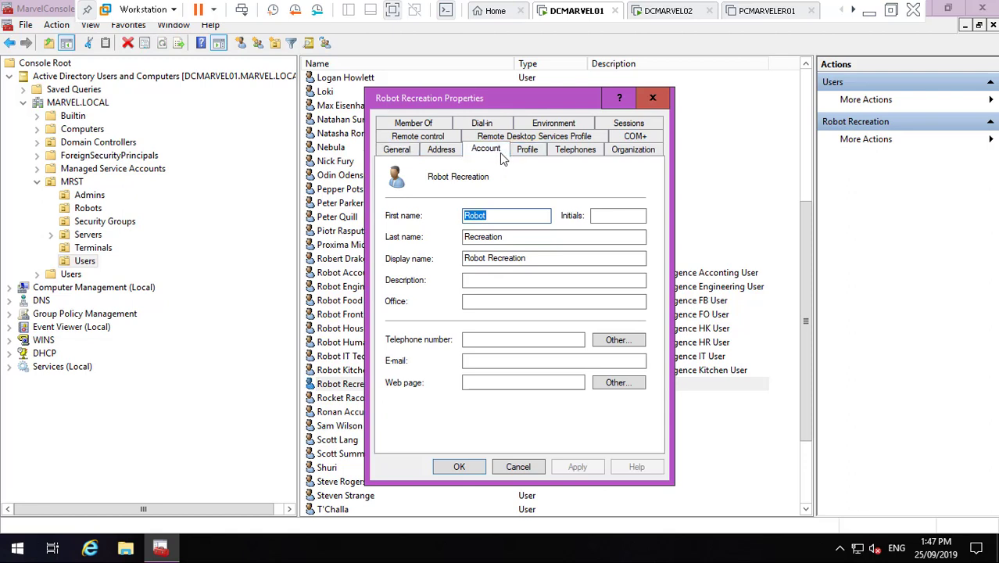
click(506, 243)
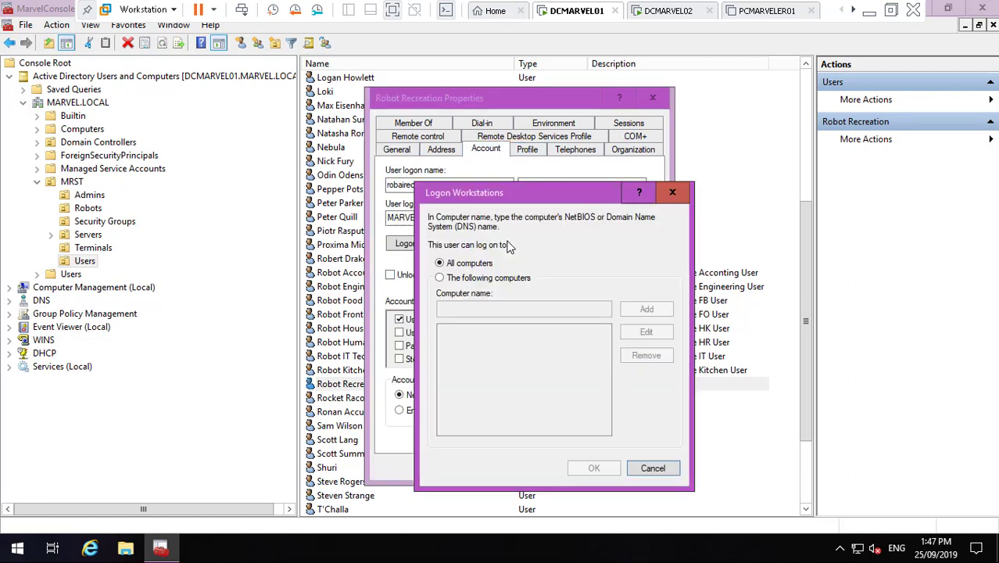
click(486, 281)
click(515, 308)
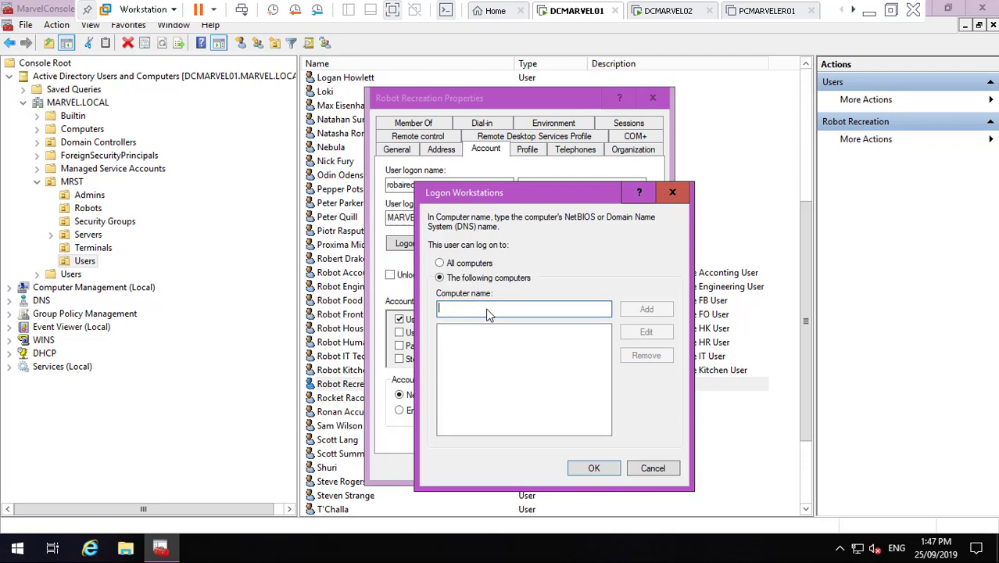
text(ROBOGEN2REC01)
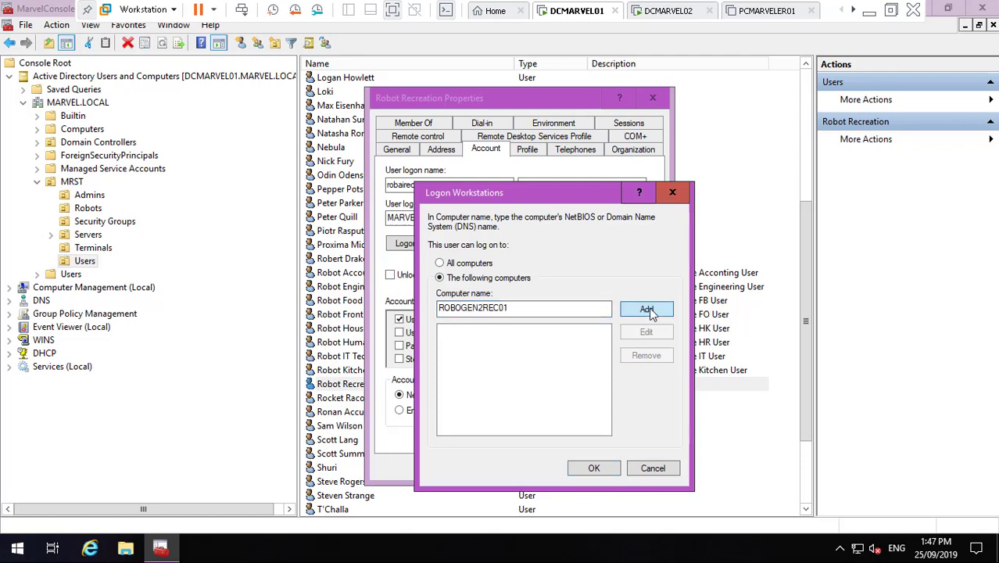
click(650, 311)
- Add ROBOGEN2REC02, ROBOGEN2REC03 and ROBOGEN2REC04, then confirm the workstation list
text(ROBOGEN2REC01)
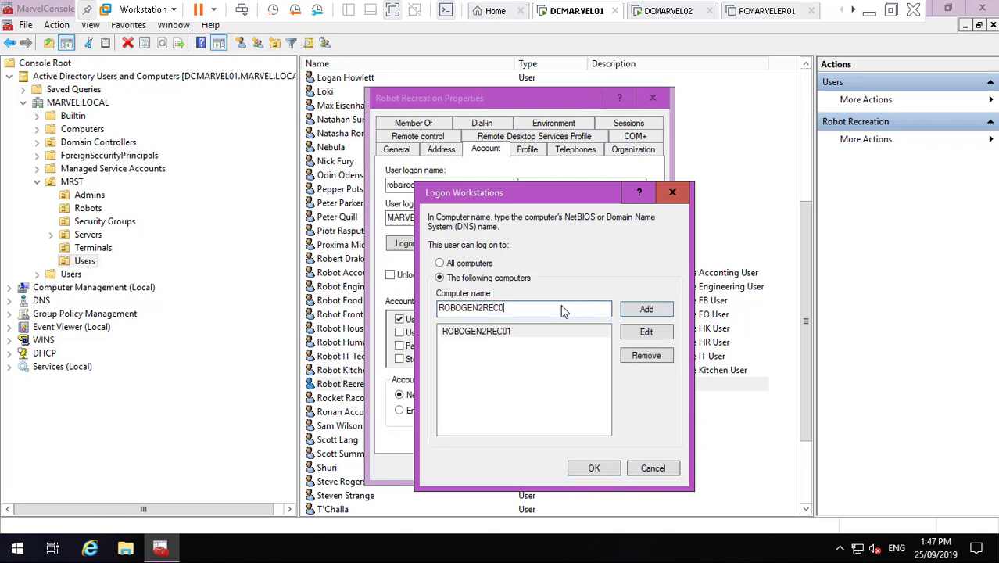
text(2)
click(654, 310)
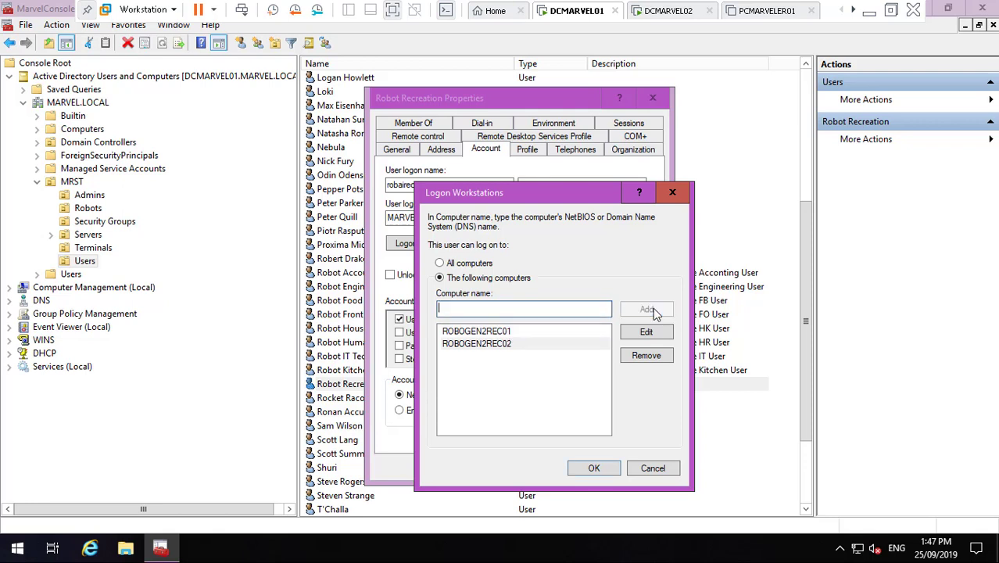
text(ROBOGEN2REC01)
text(3)
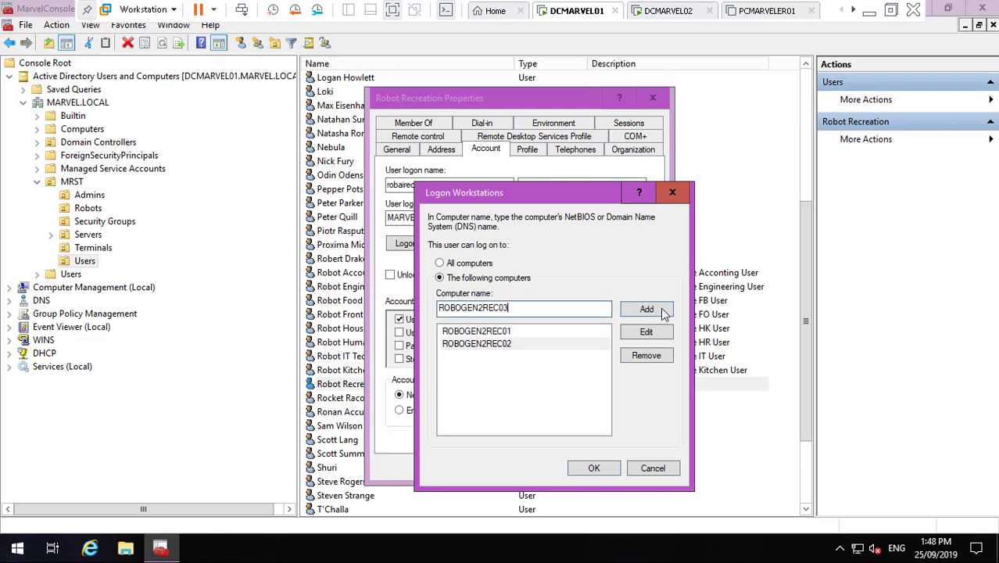
click(661, 310)
text(ROBOGEN2REC01)
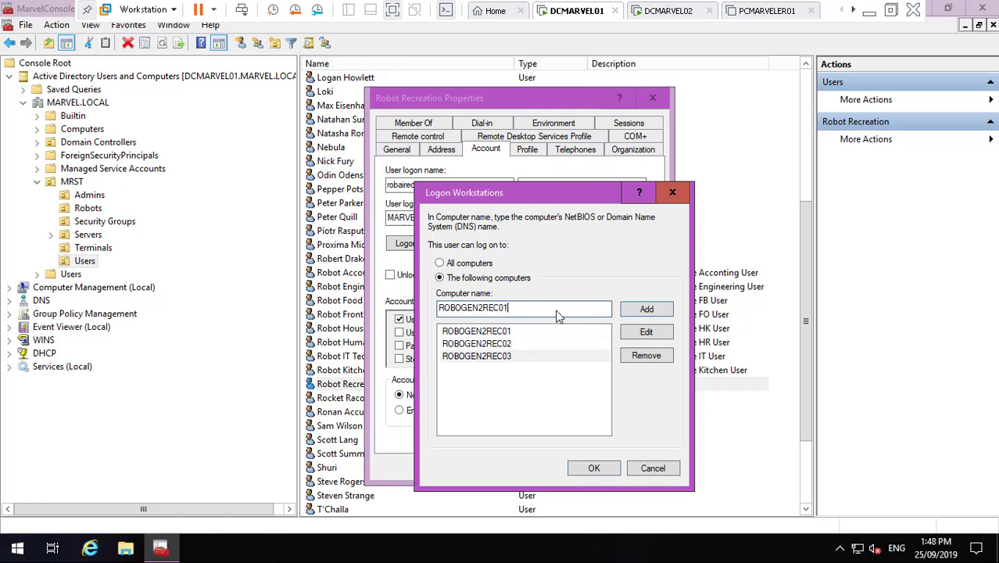
text(4)
click(639, 316)
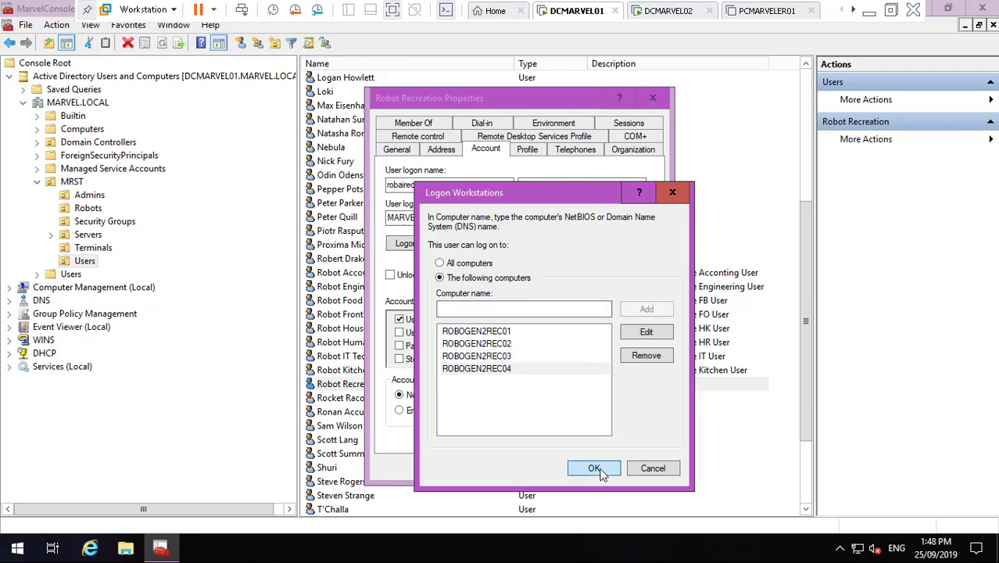
click(593, 468)
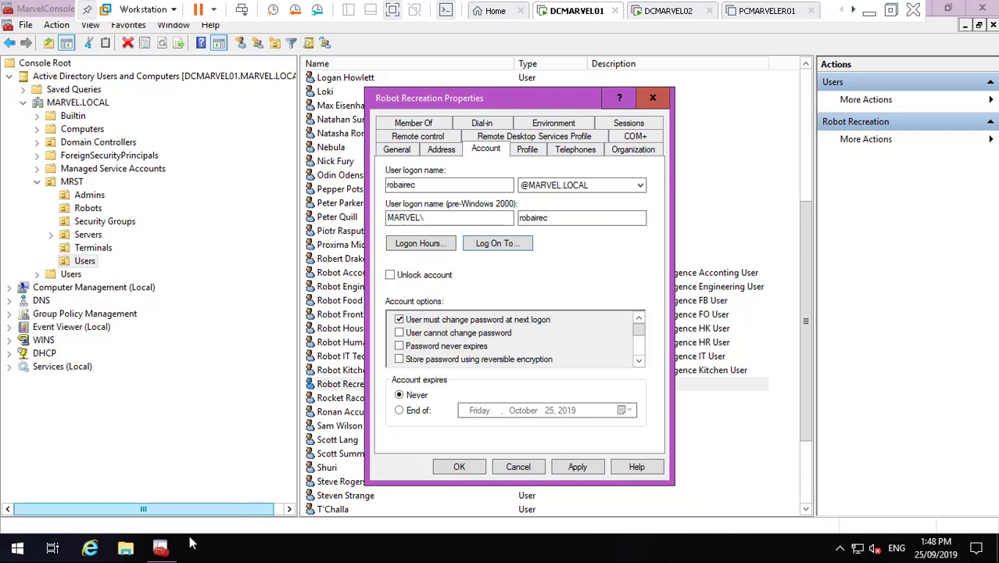
- Copy Robot Accounting's description and return to Robot Recreation's properties
click(160, 549)
click(160, 549)
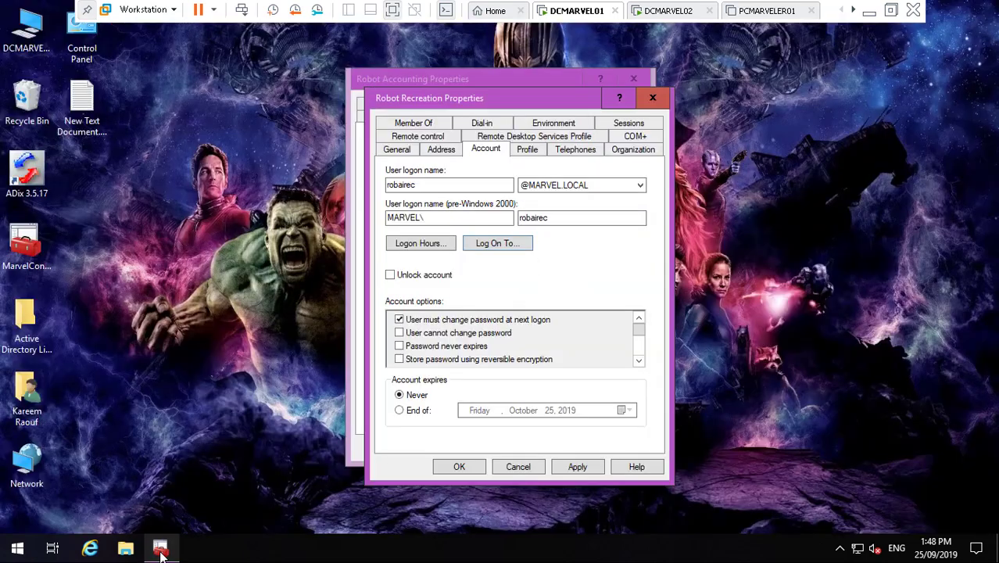
click(414, 78)
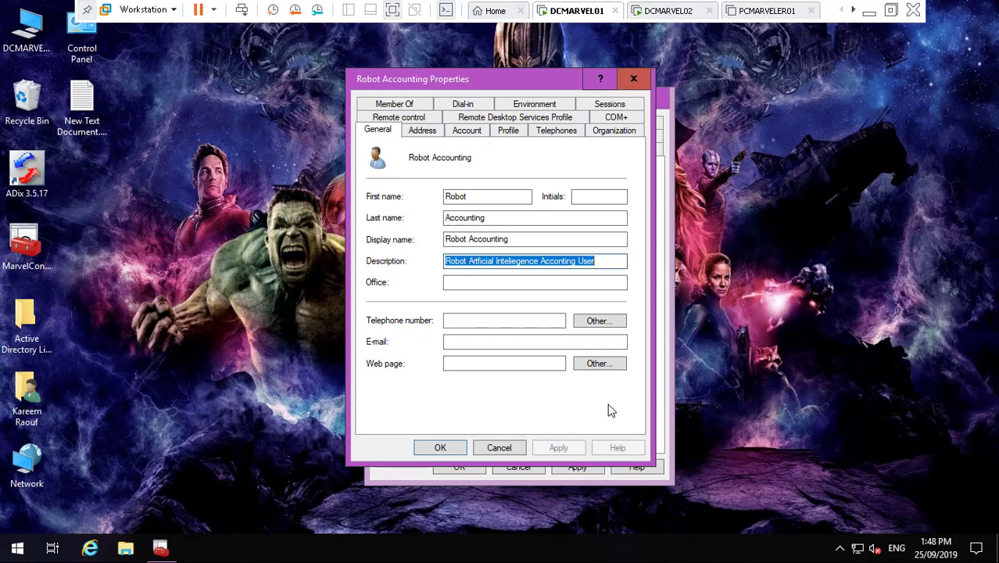
click(661, 399)
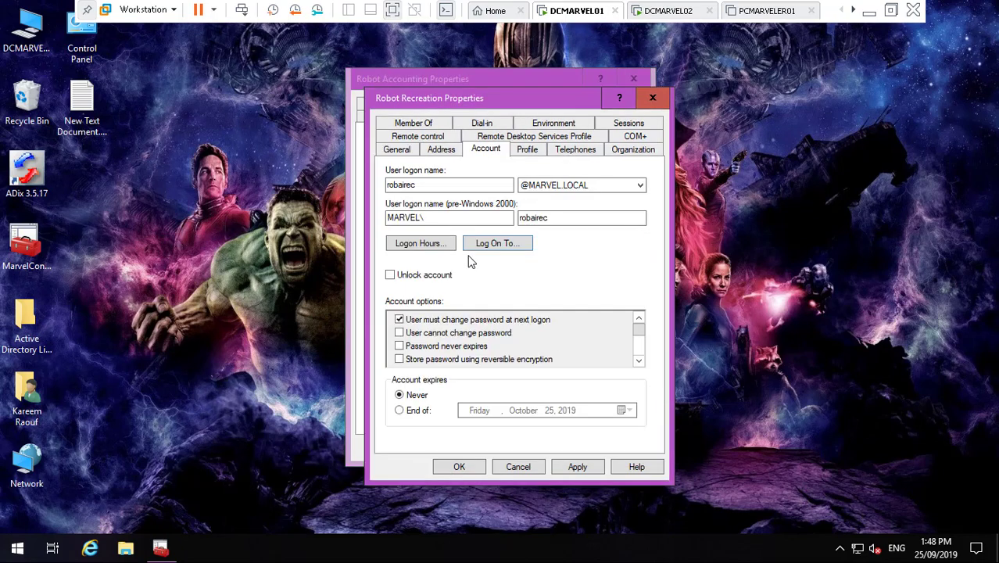
- Save 'Robot Artficial Inteliegence Recreation User' as the description and close both properties windows
click(398, 150)
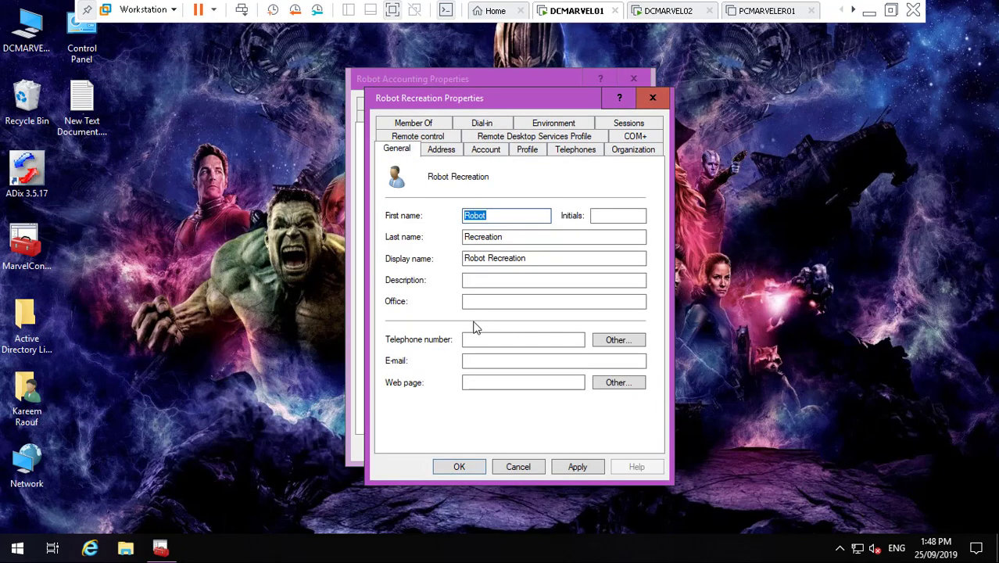
click(482, 287)
text(Robot Artficial Inteliegence Accounting User)
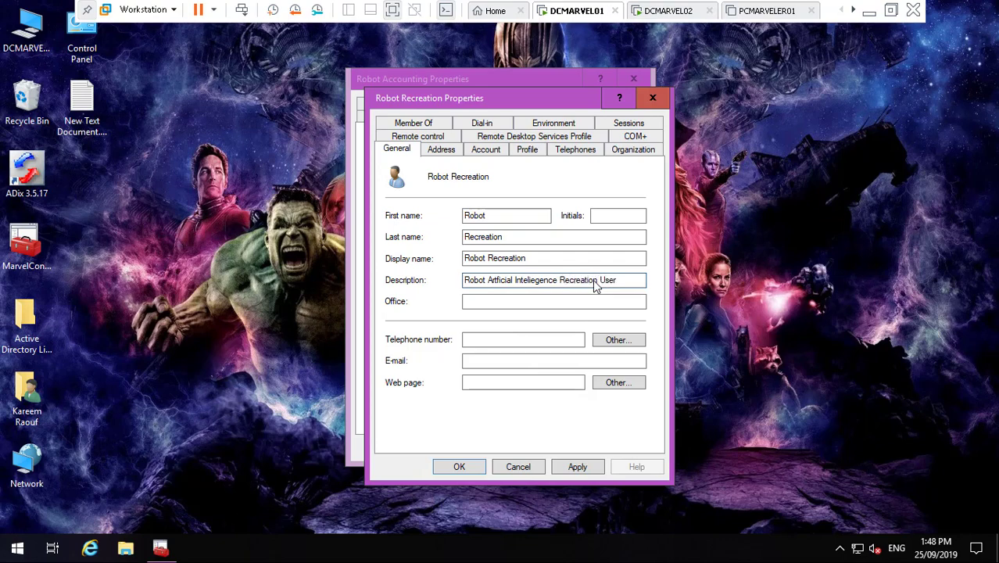
click(579, 466)
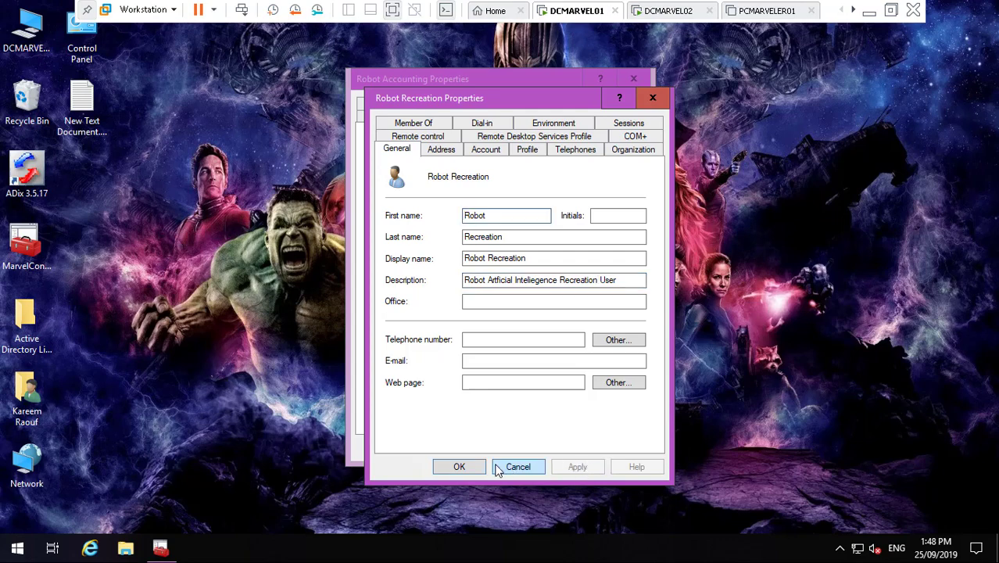
click(459, 466)
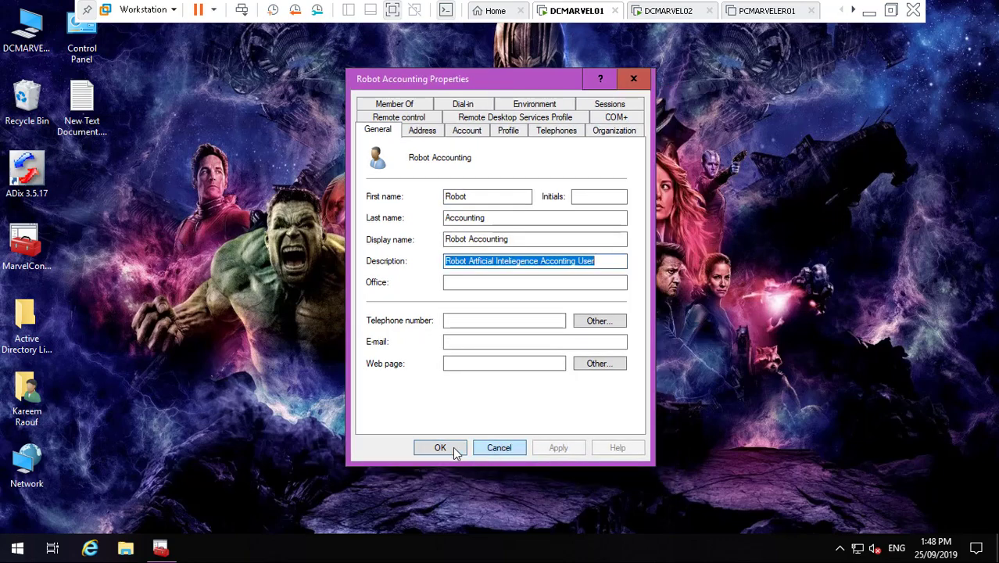
click(442, 446)
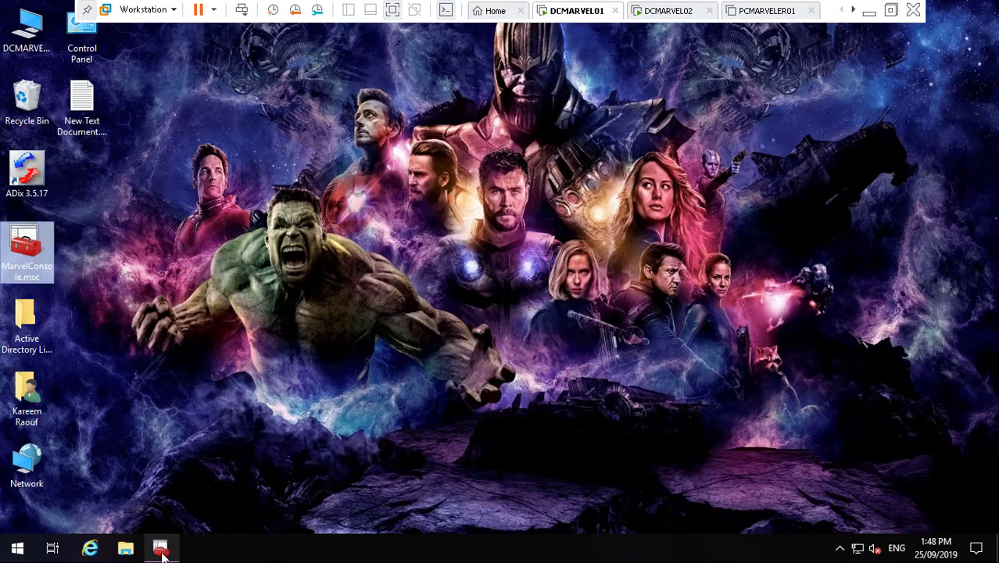
click(161, 549)
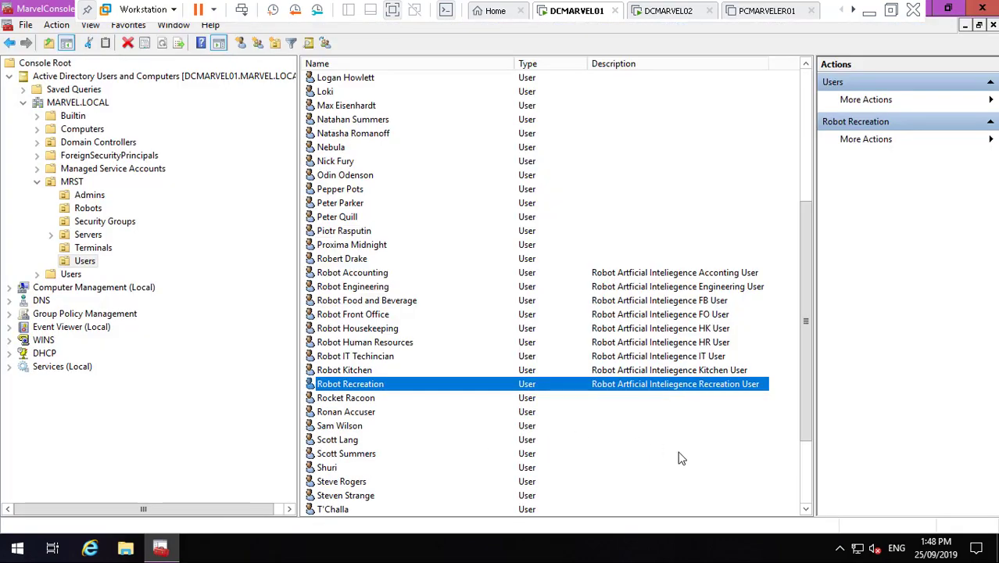
- Scroll the user list, minimize the console, and open File Explorer with Win+E
click(805, 496)
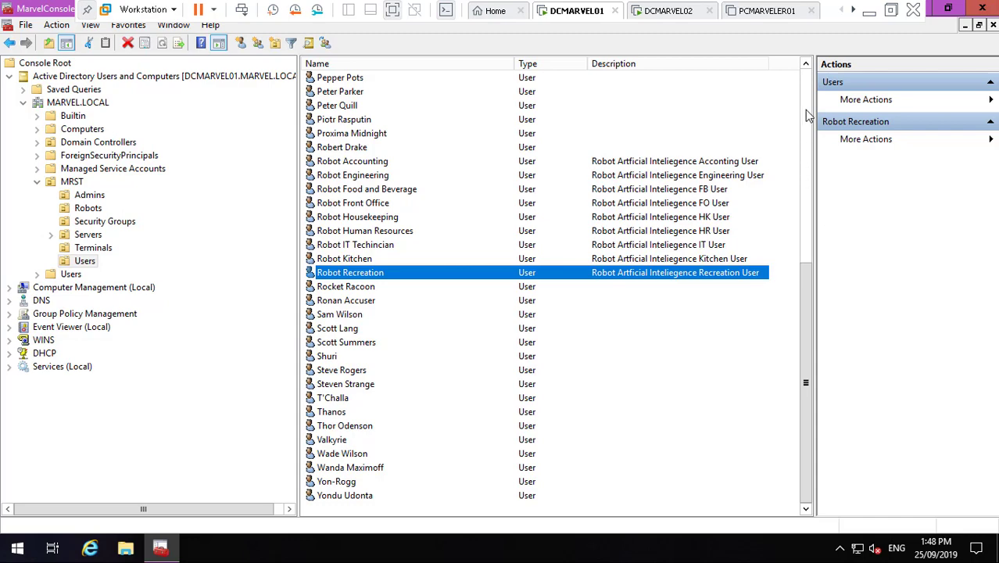
click(808, 115)
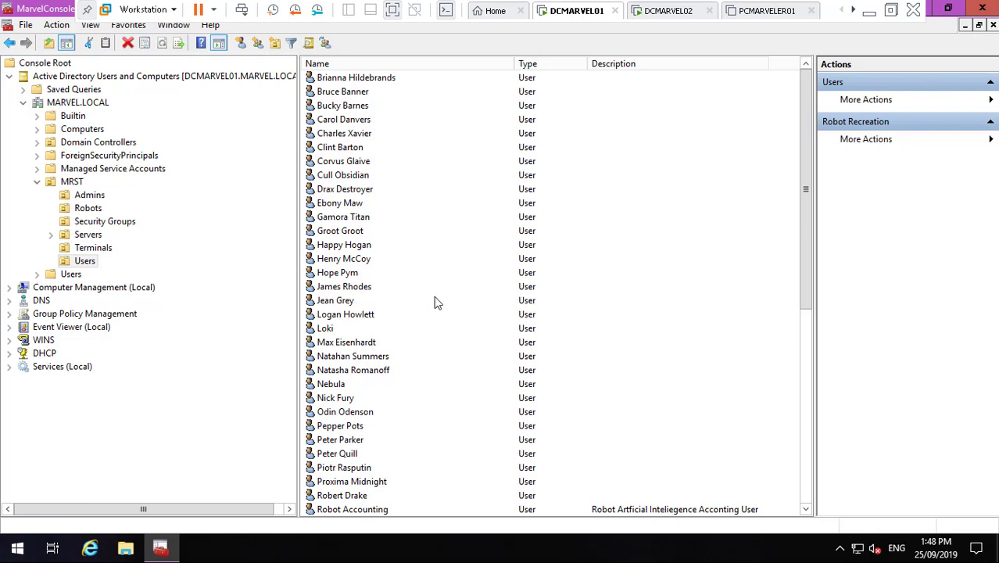
click(949, 9)
click(688, 51)
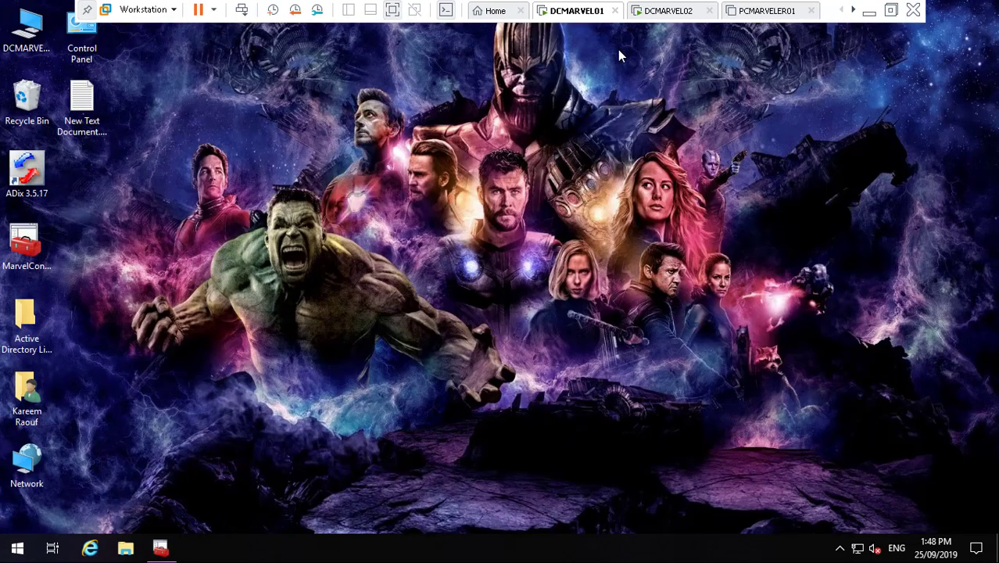
click(26, 31)
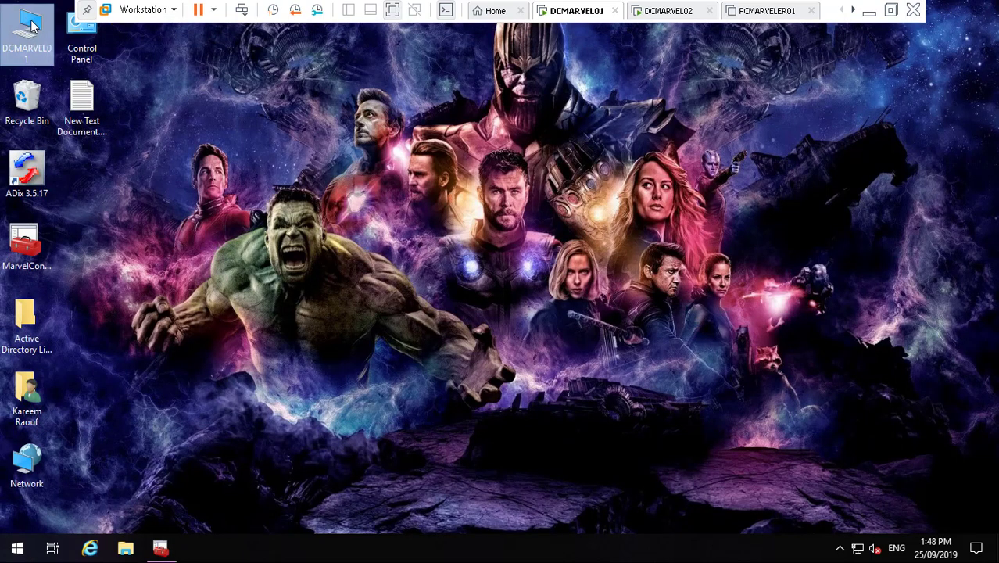
click(367, 242)
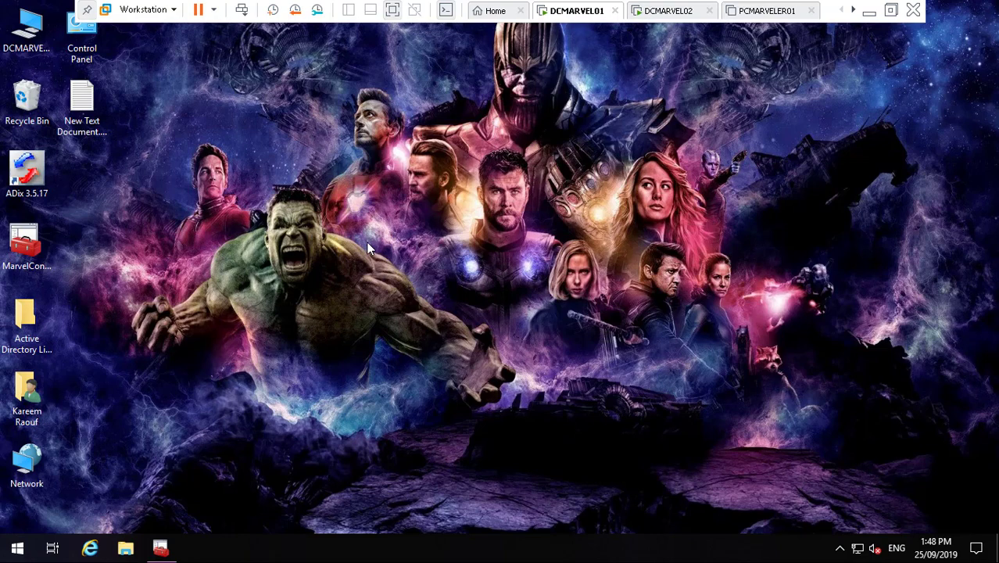
key(super+e)
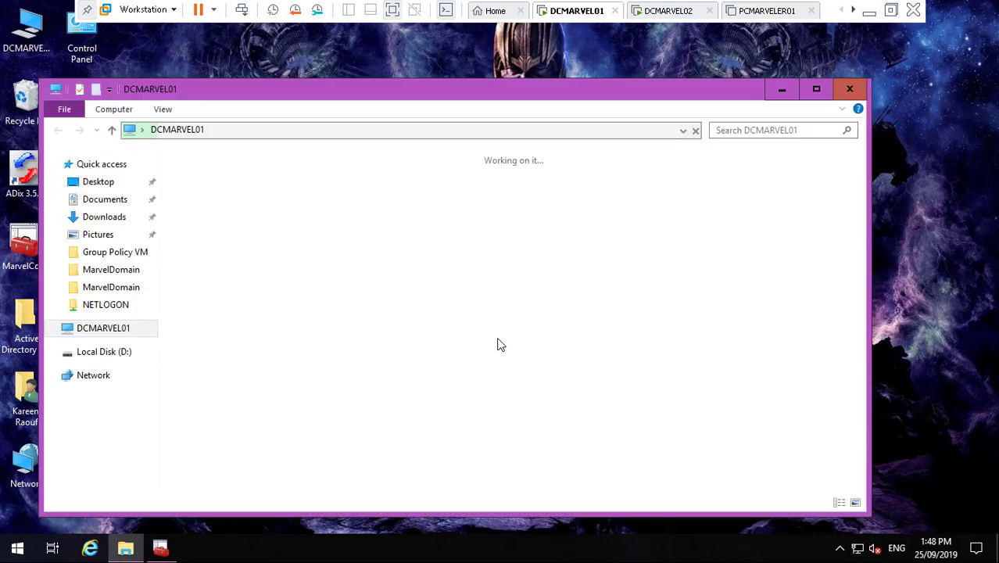
- Browse to the MarvelDomain folder on Local Disk (D:) in File Explorer
double_click(435, 325)
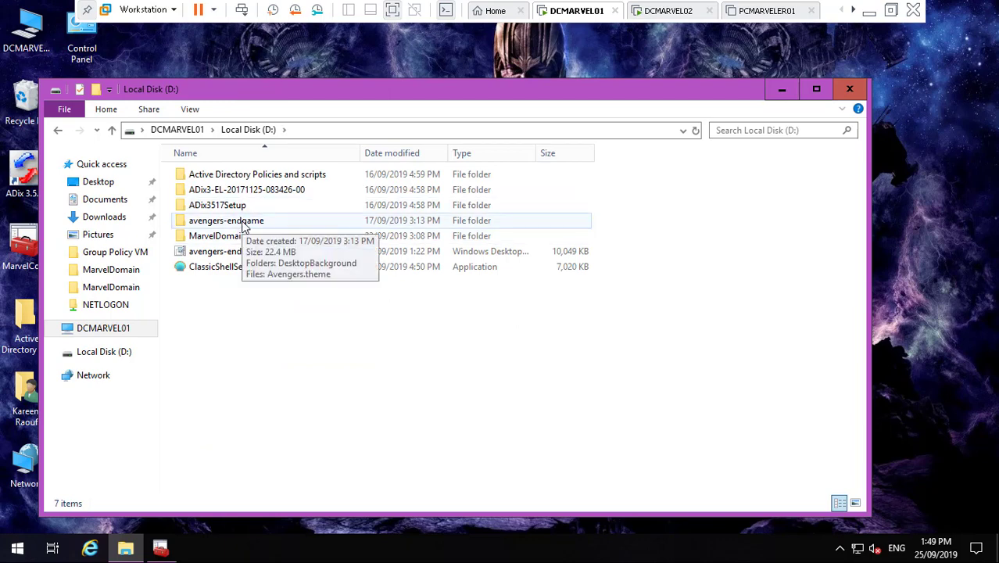
double_click(242, 241)
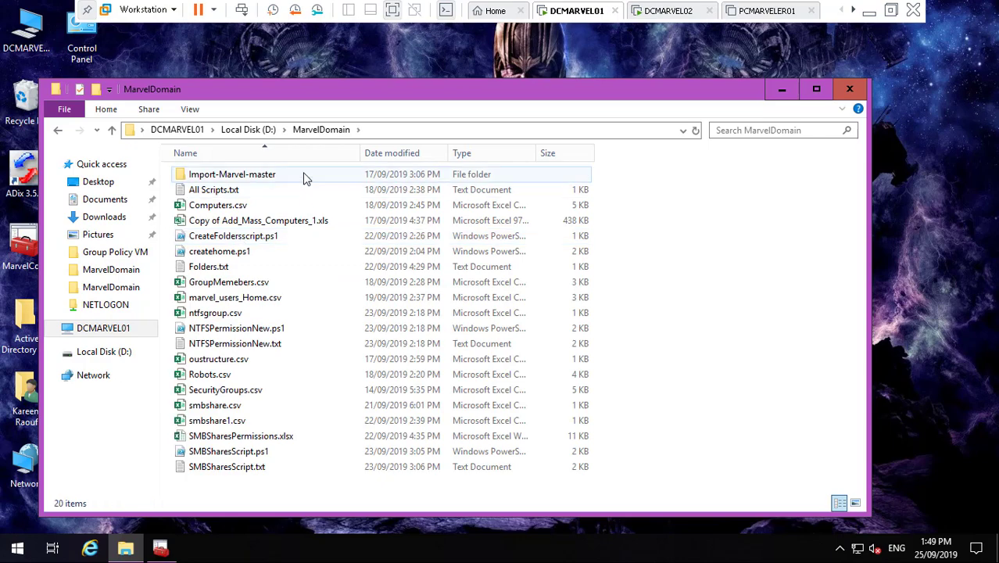
double_click(306, 174)
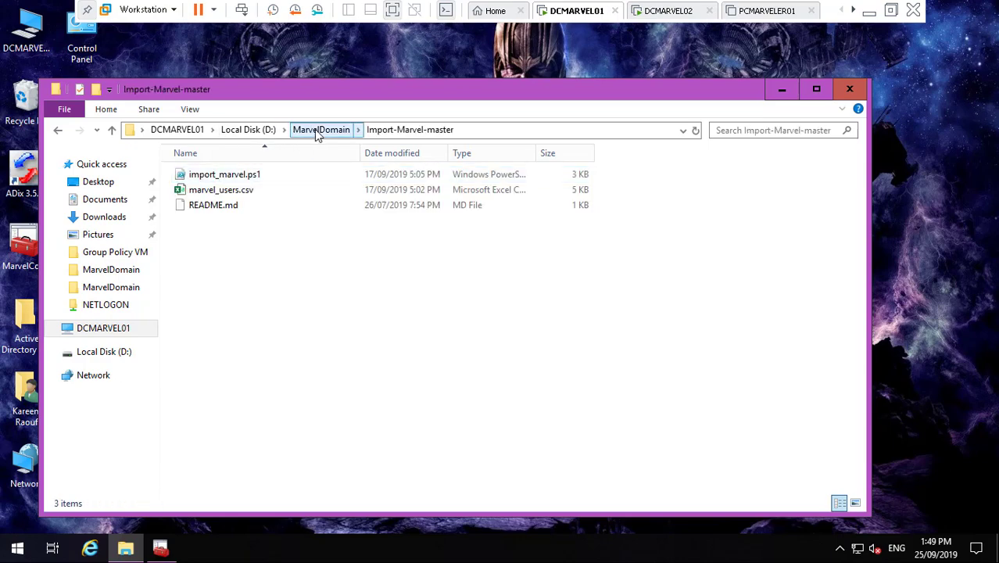
click(318, 131)
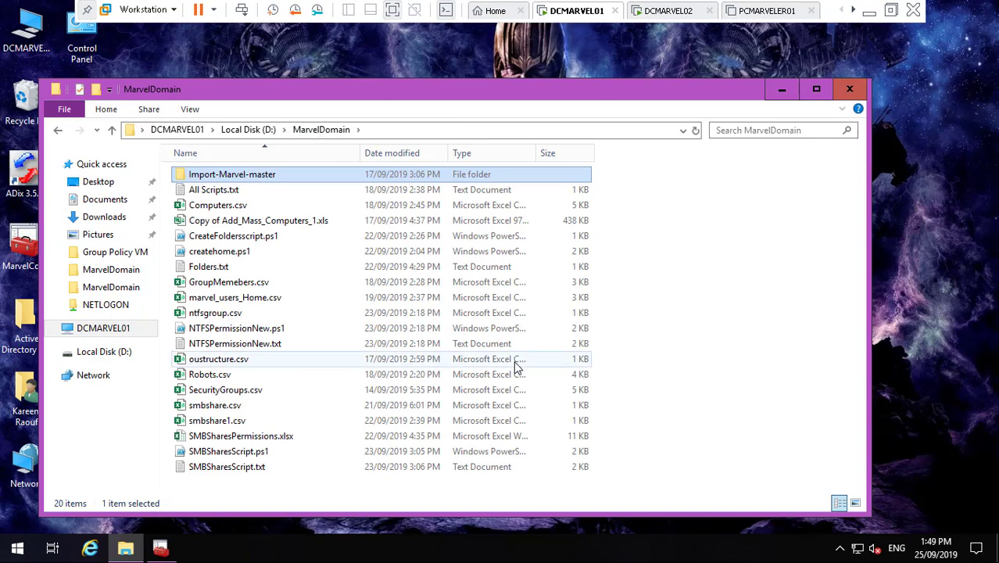
- Create a folder named 'Marvel Domain GP' there and bring back the MarvelConsole window
right_click(320, 494)
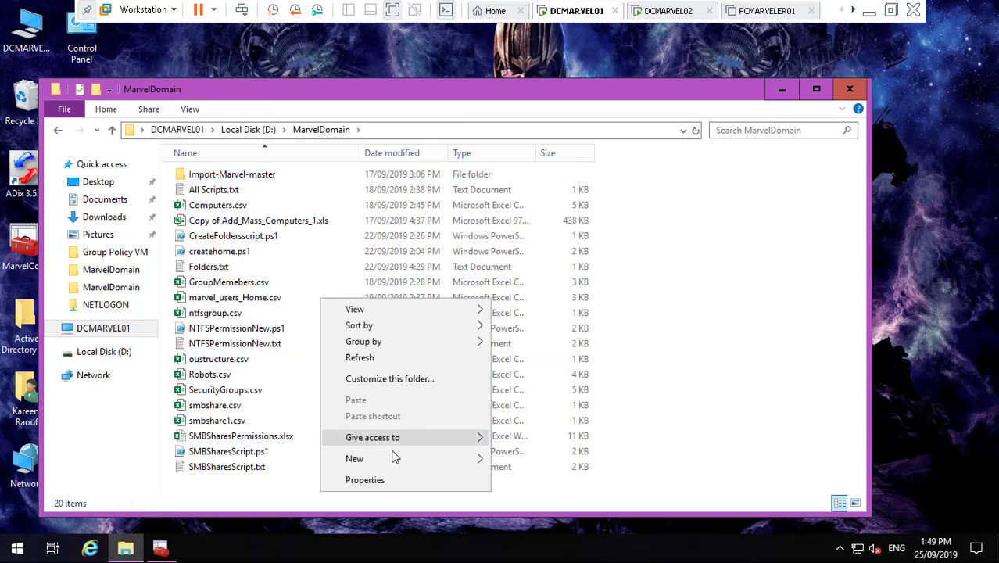
mouse_move(393, 459)
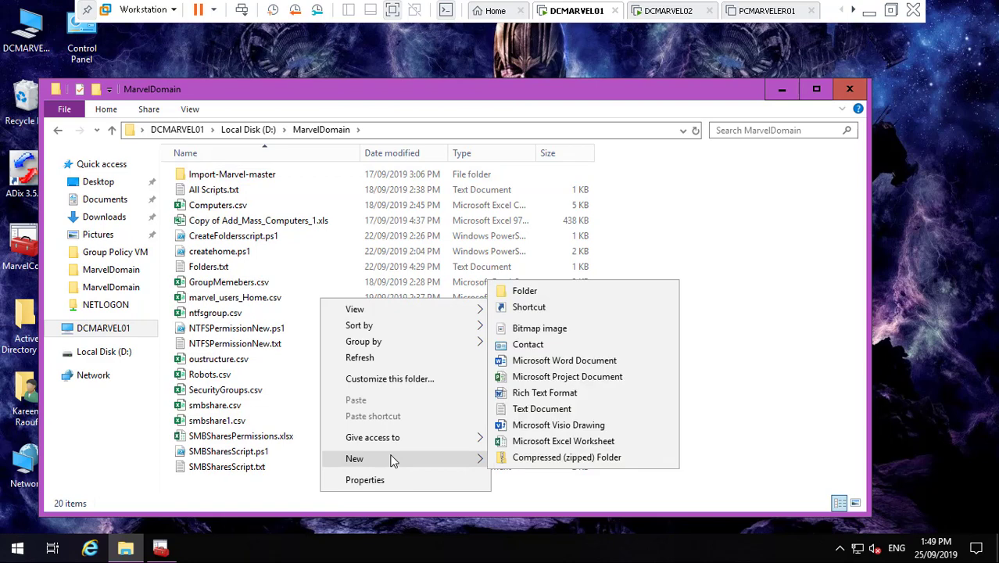
click(566, 295)
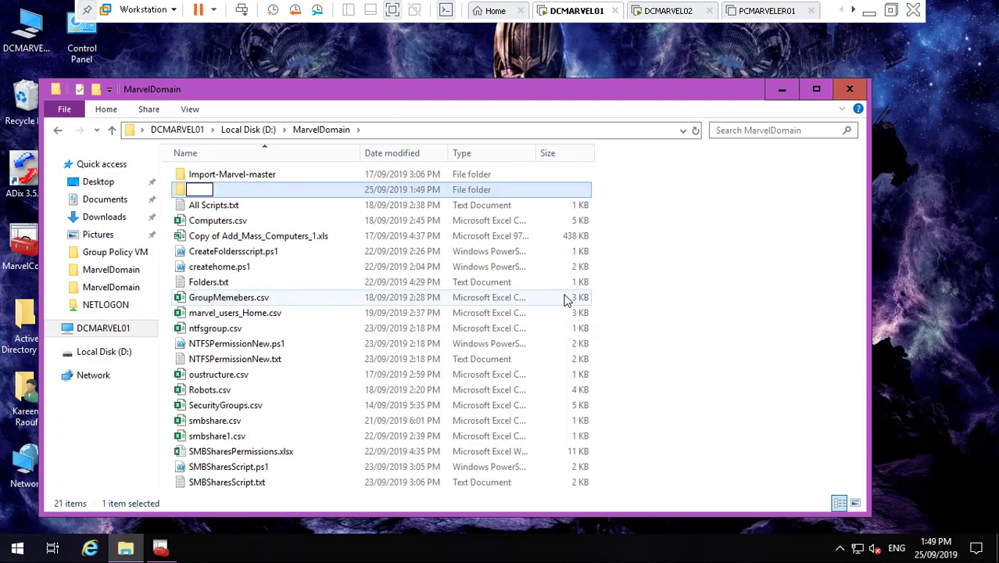
text(Marvel)
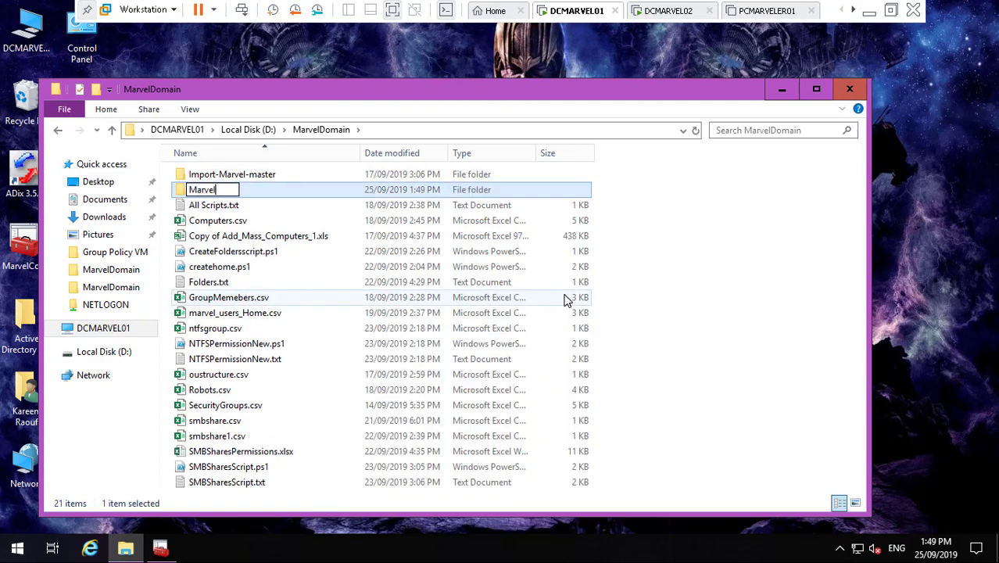
text( Domain )
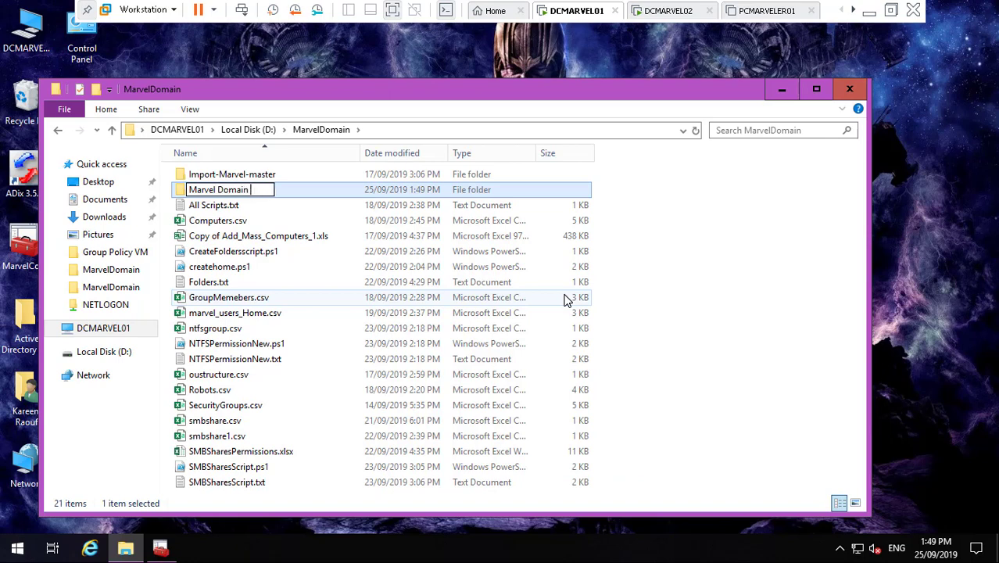
text(GP)
click(678, 269)
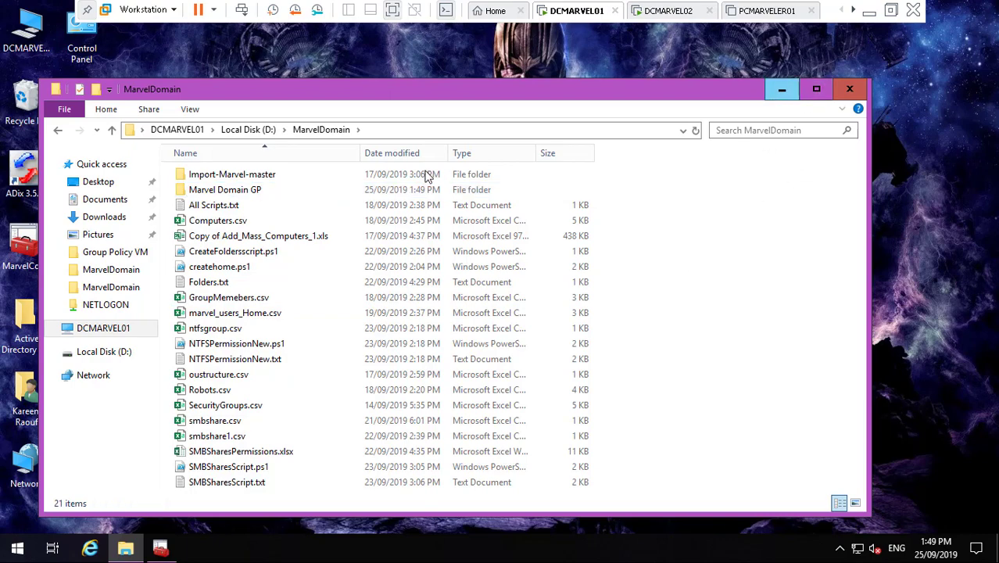
click(160, 548)
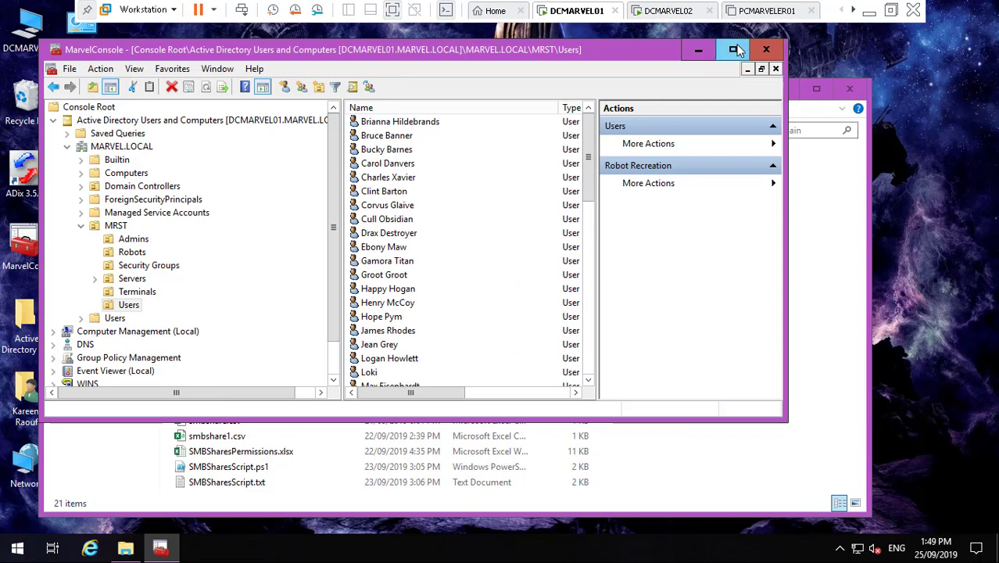
- Maximize the console and expand the MARVEL.LOCAL tree down to Group Policy Objects
click(733, 49)
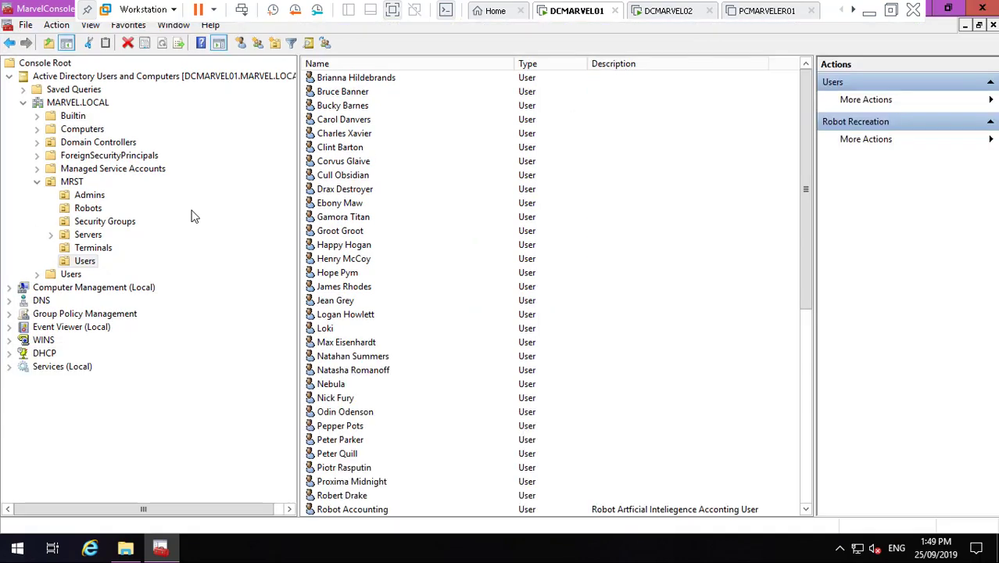
click(11, 314)
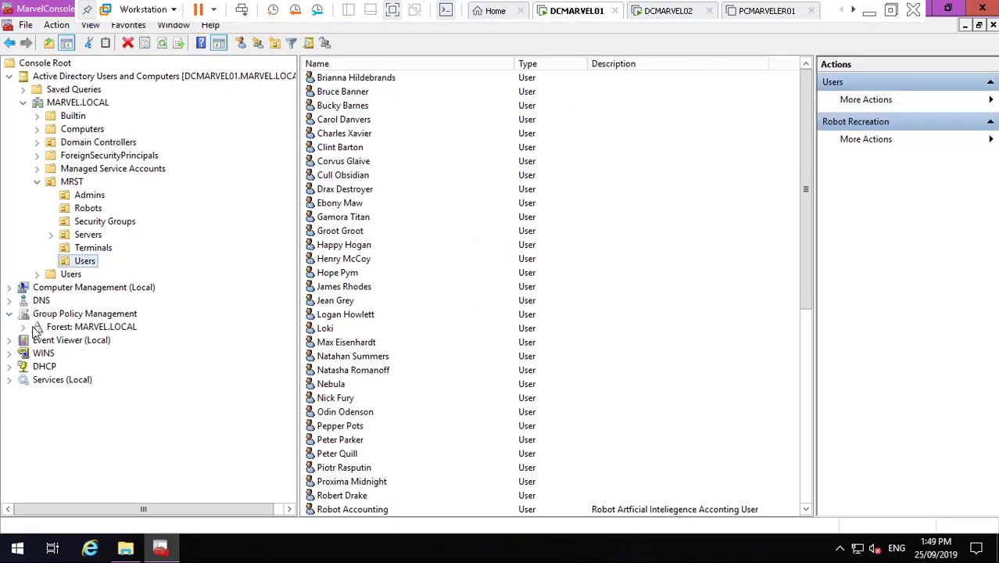
click(25, 326)
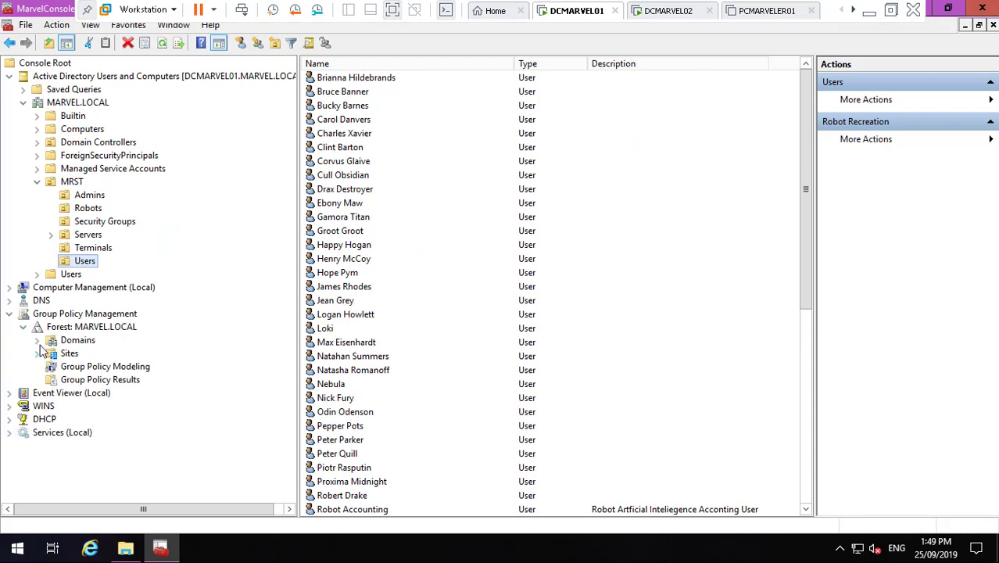
click(37, 340)
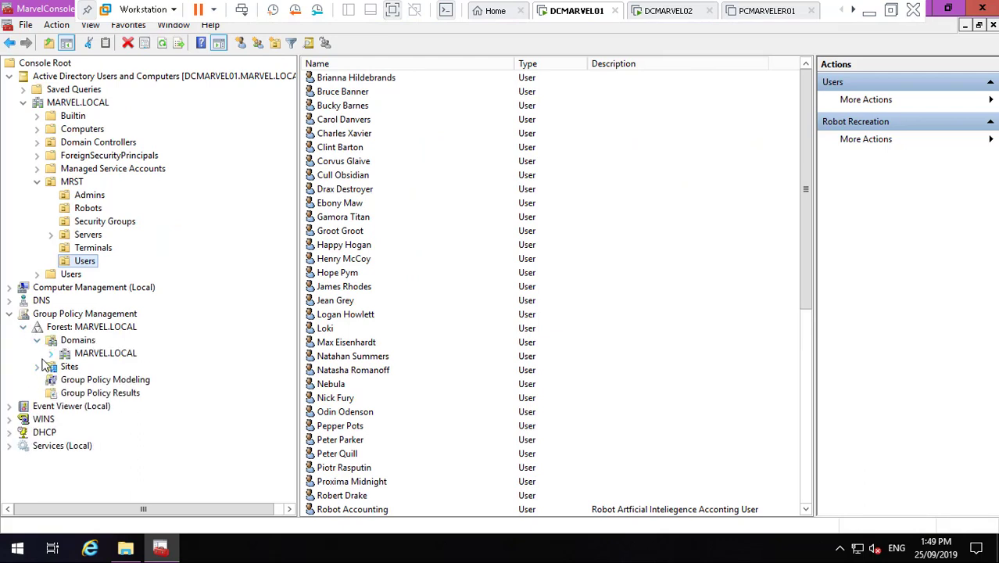
click(51, 356)
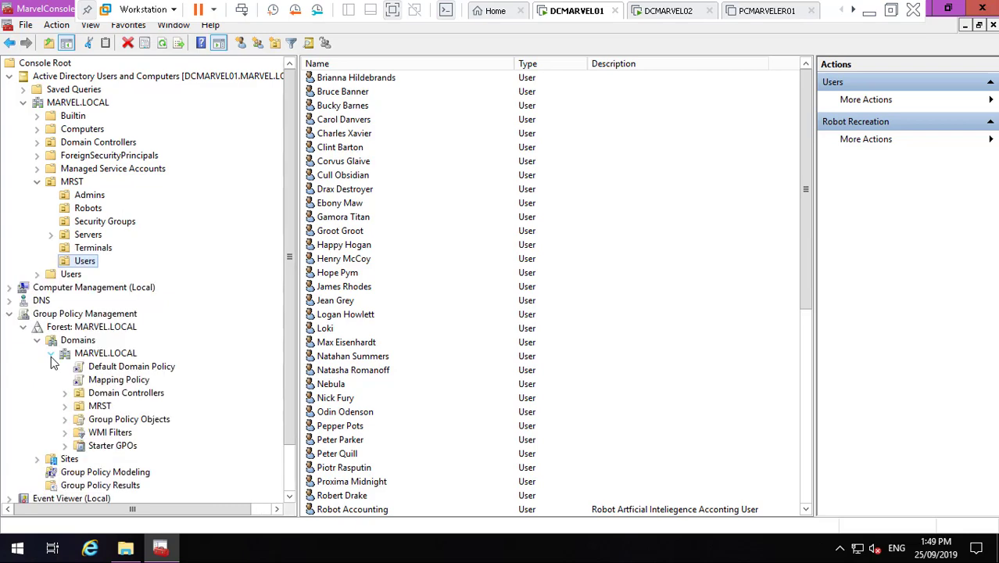
click(66, 419)
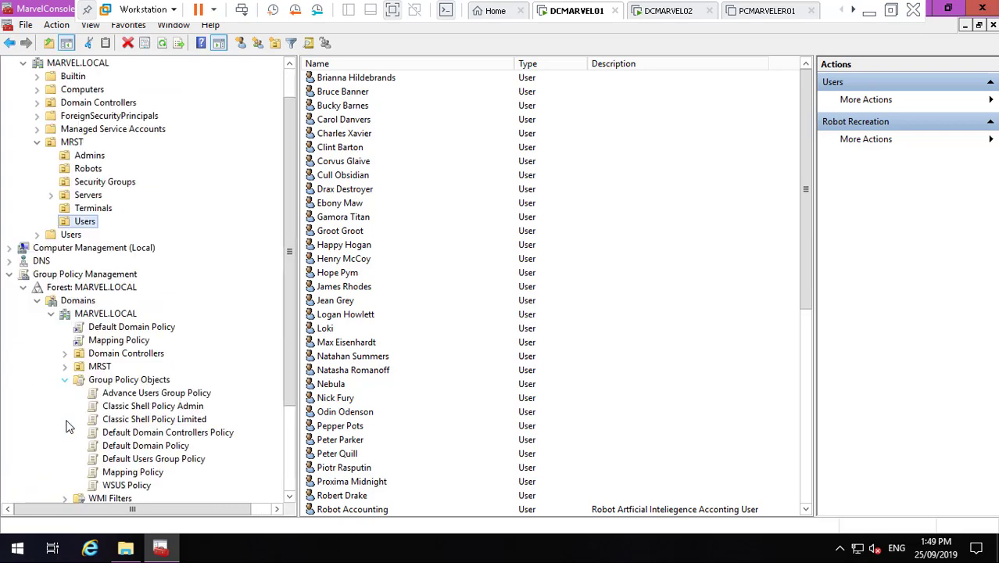
- Start backing up Advance Users Group Policy to D:\MarvelDomain\Marvel Domain GP
right_click(186, 398)
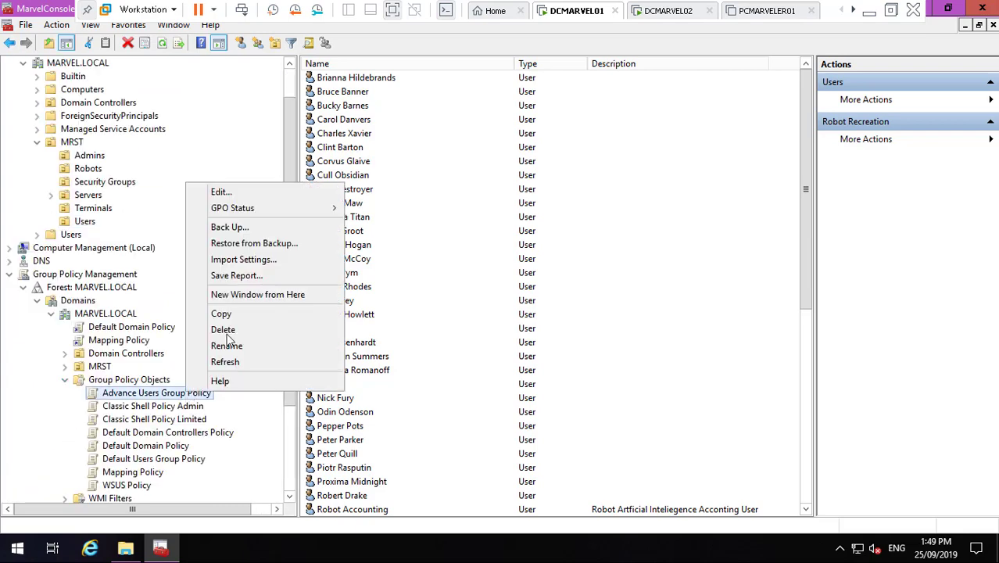
click(280, 227)
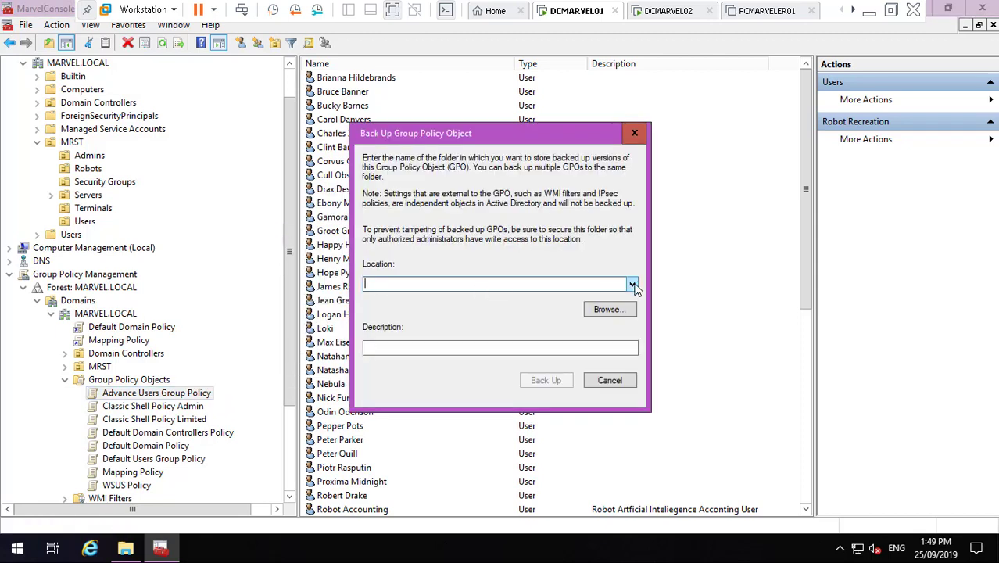
click(608, 310)
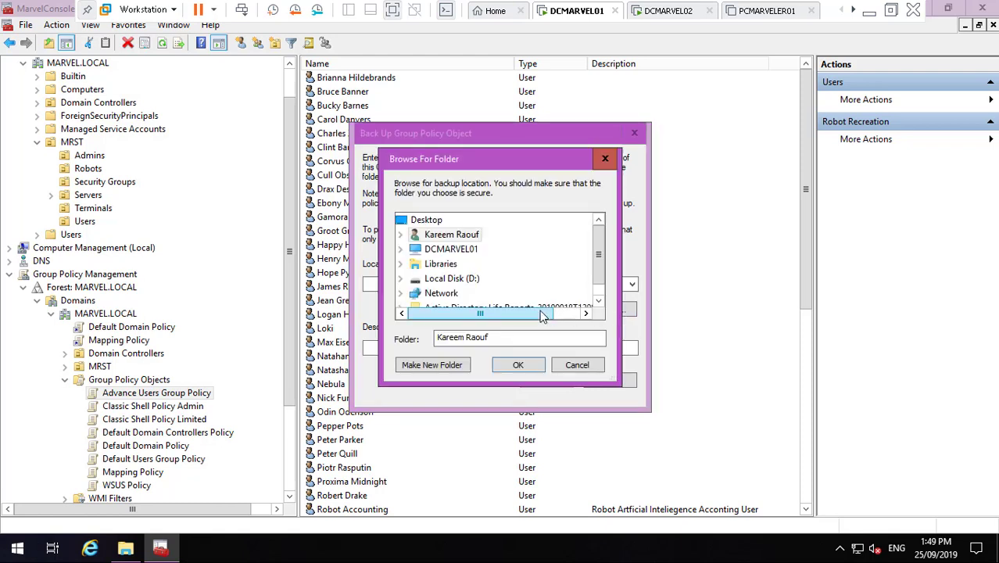
click(597, 301)
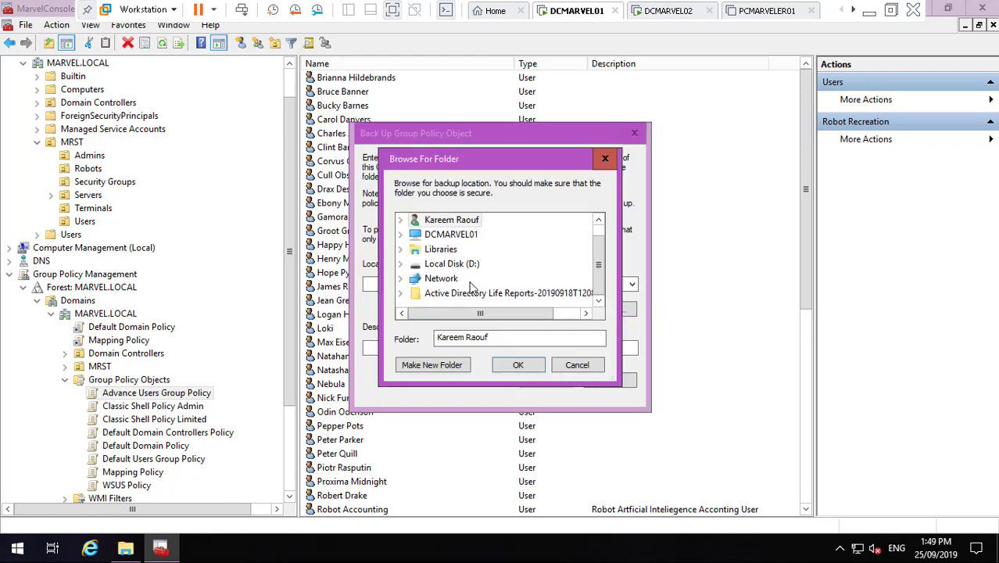
click(400, 264)
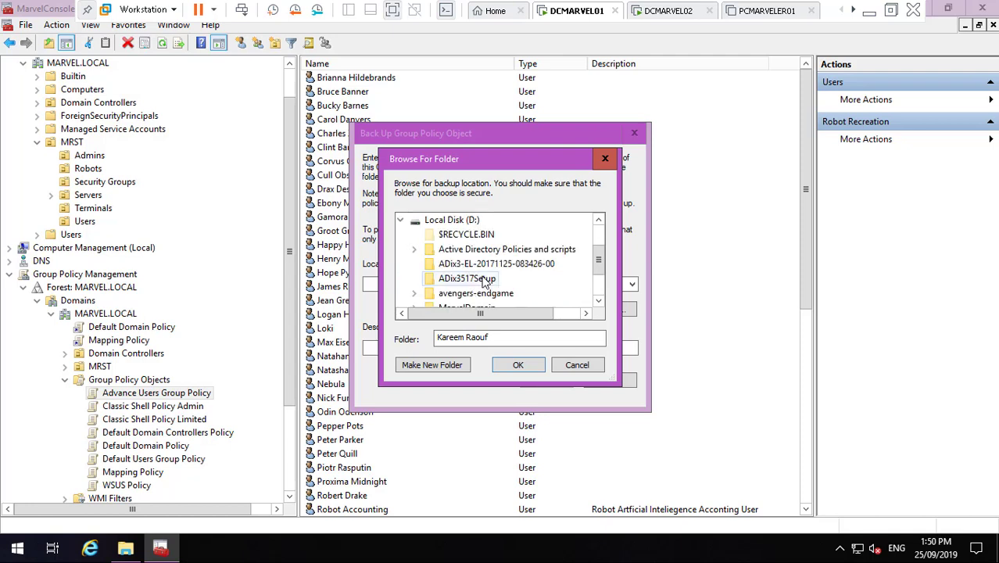
click(599, 301)
click(598, 301)
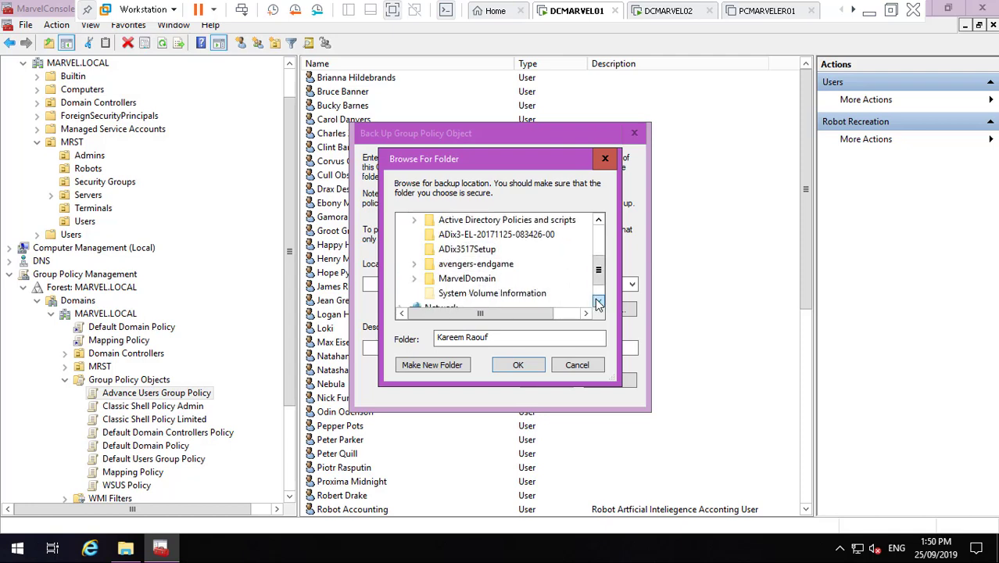
click(414, 278)
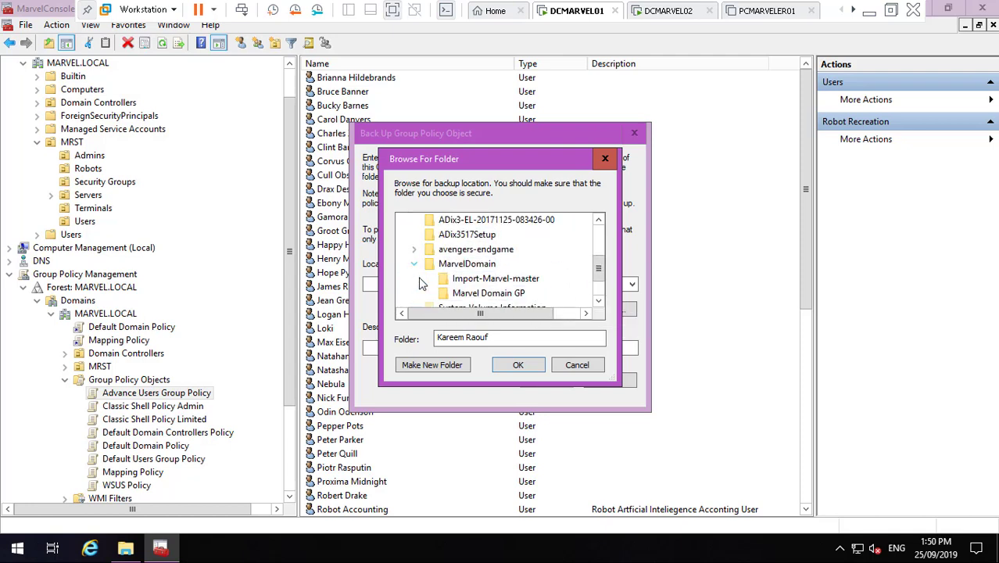
click(491, 293)
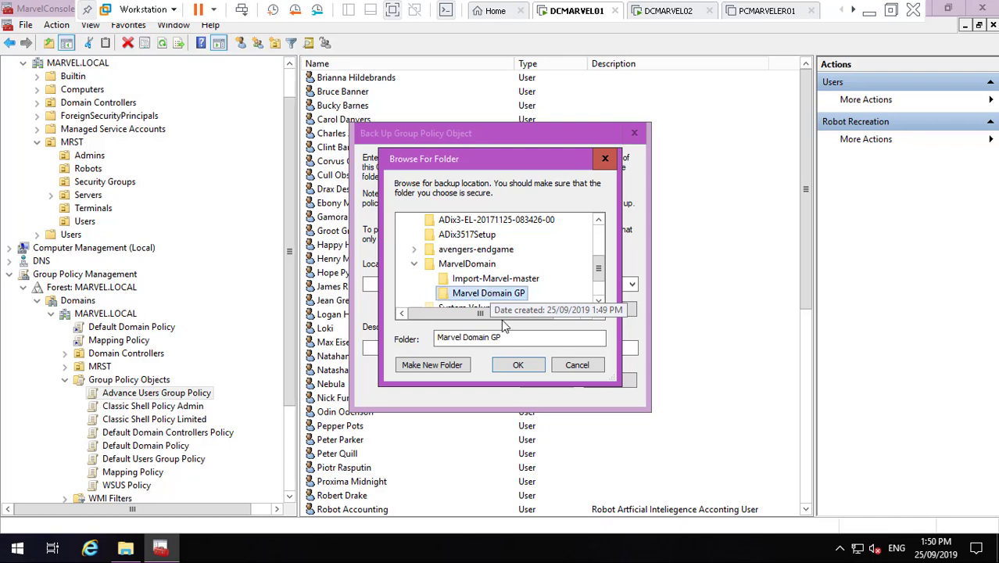
click(526, 366)
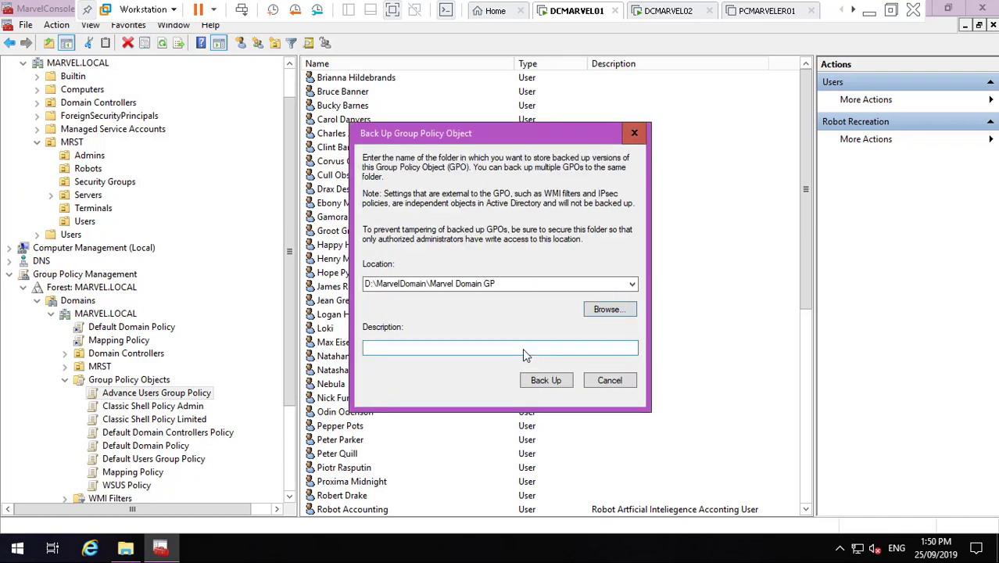
- Add the description 'Marvel Domain Policy', run the backup, and close the finished report
click(522, 347)
text(Marvel)
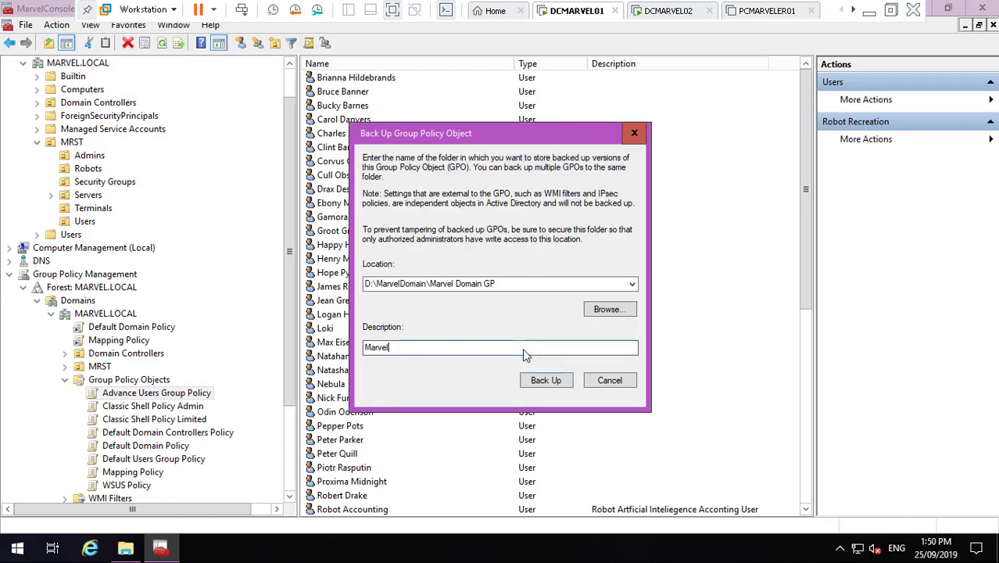
text( Domain Policy)
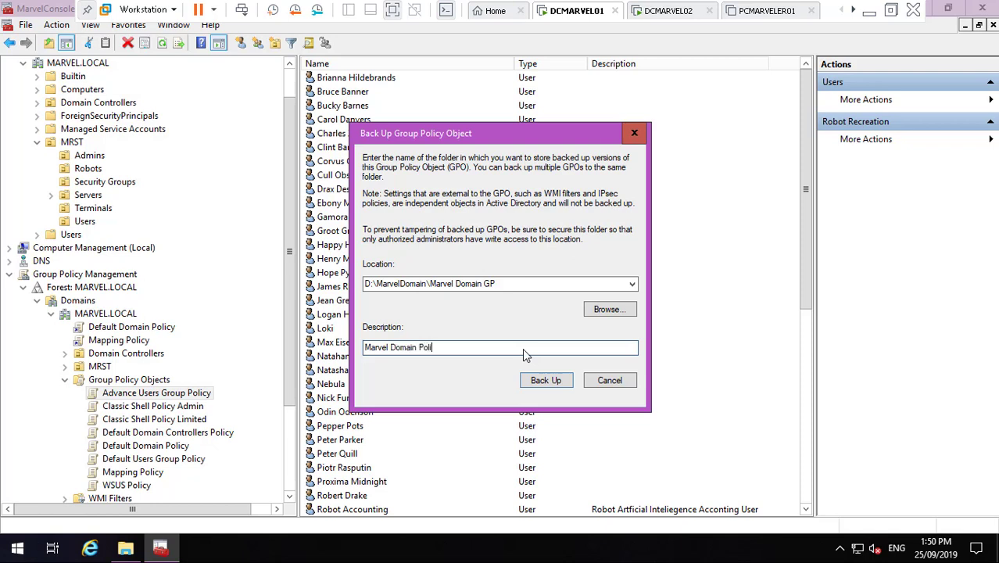
click(559, 379)
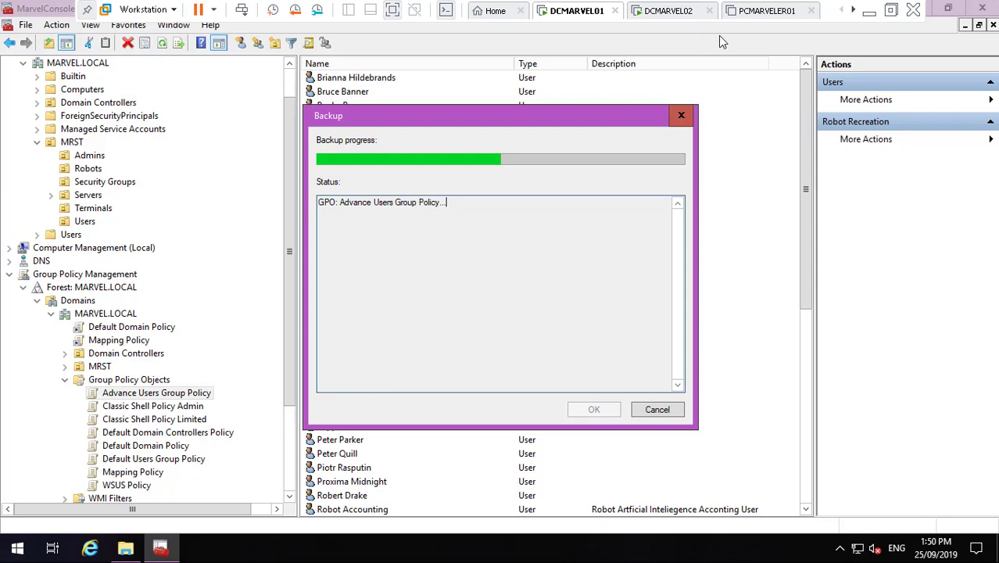
click(868, 10)
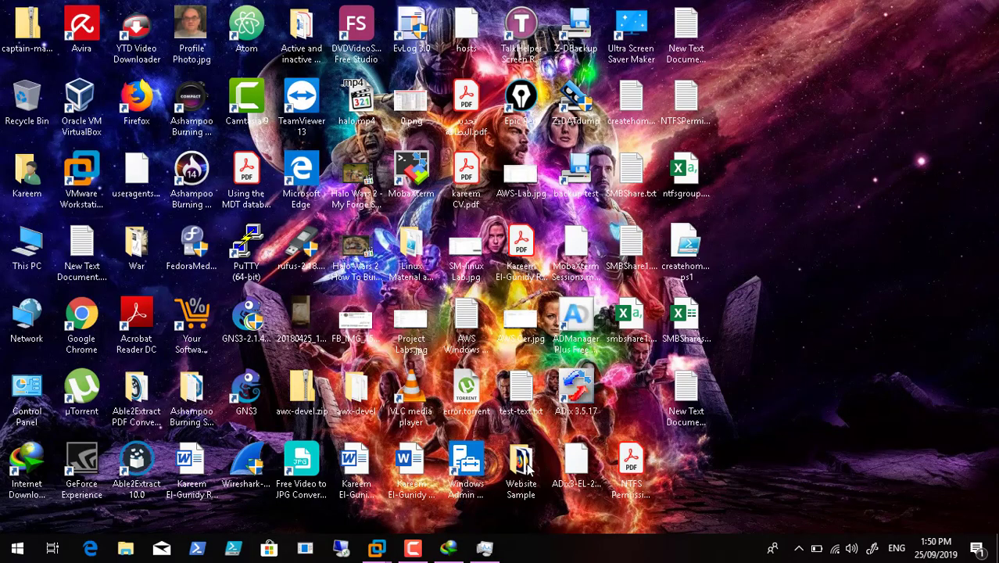
click(416, 551)
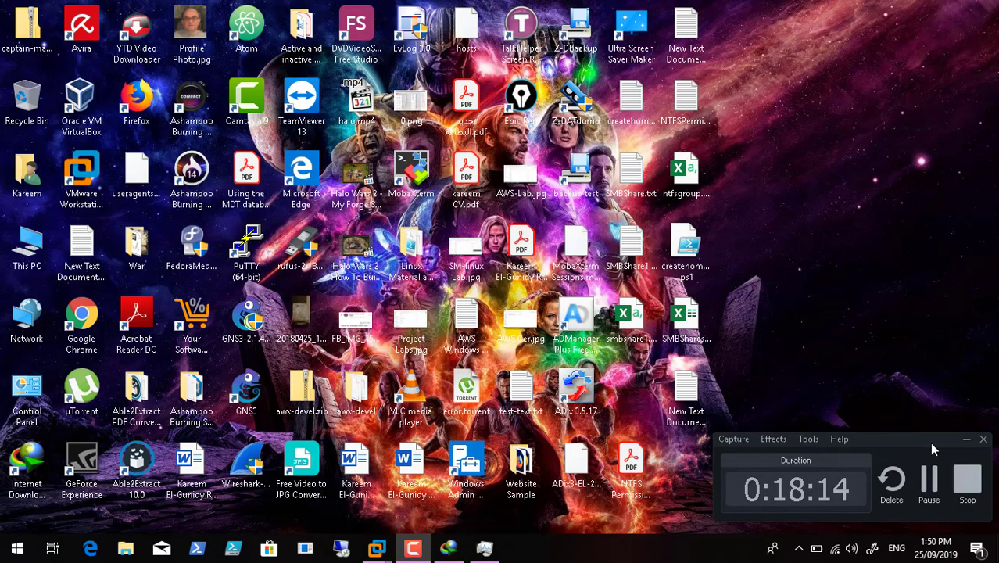
click(930, 475)
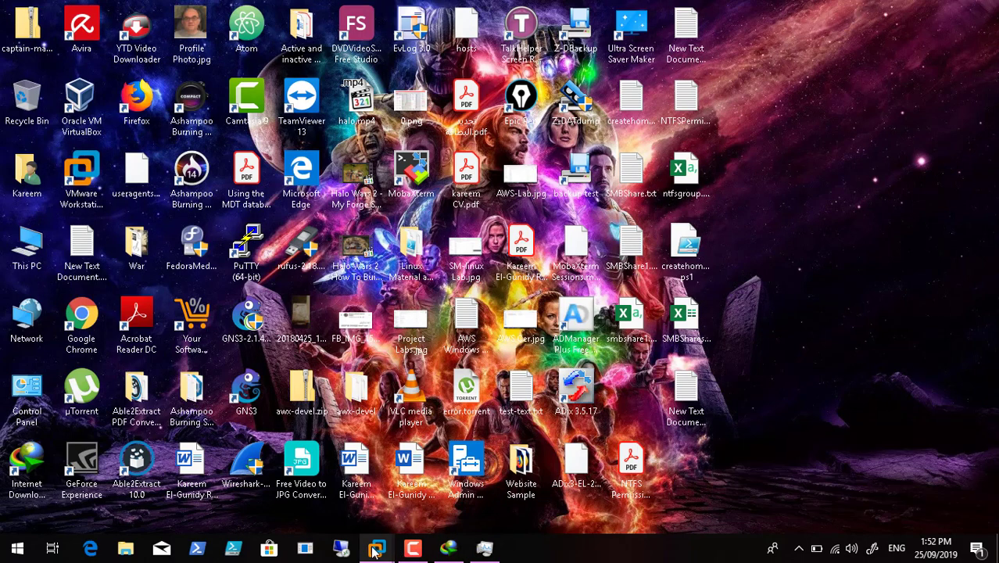
mouse_move(376, 550)
click(335, 469)
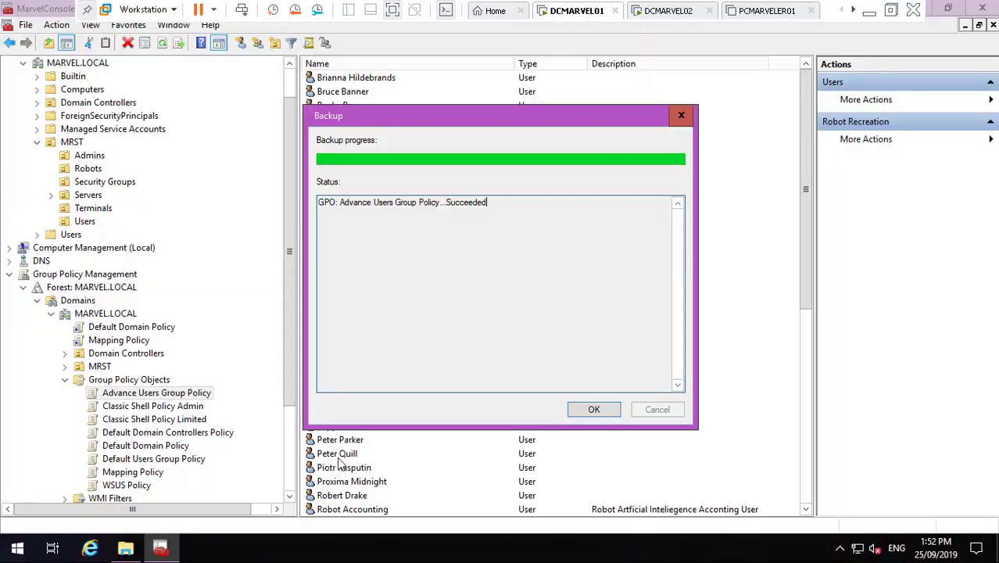
click(594, 409)
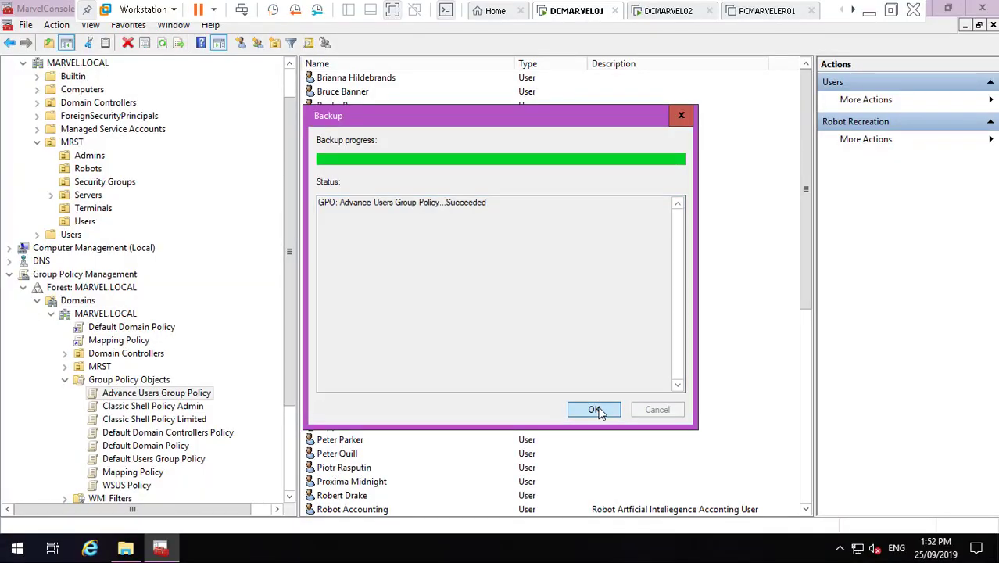
- Back up Classic Shell Policy Admin to the existing Marvel Domain GP location
right_click(184, 409)
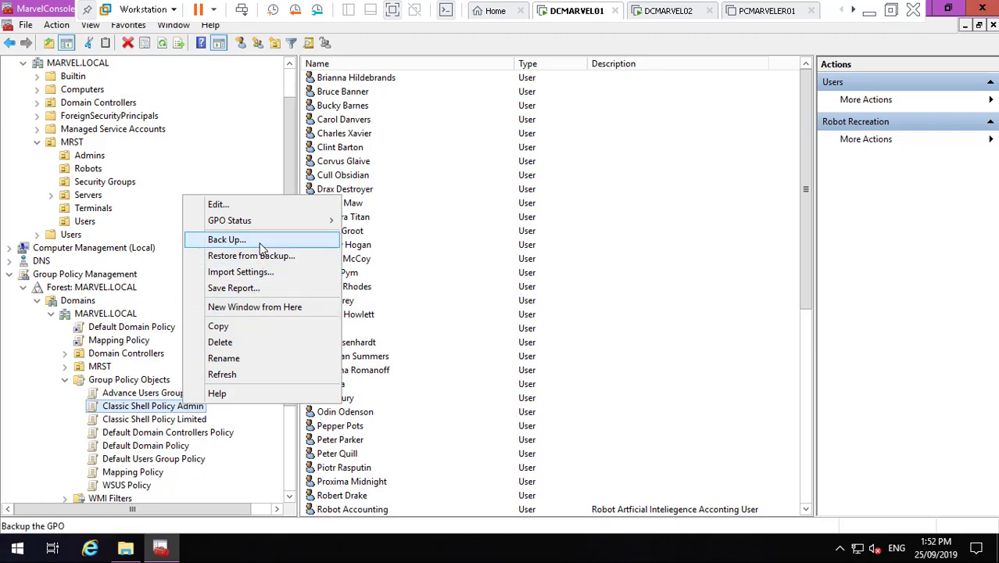
click(261, 244)
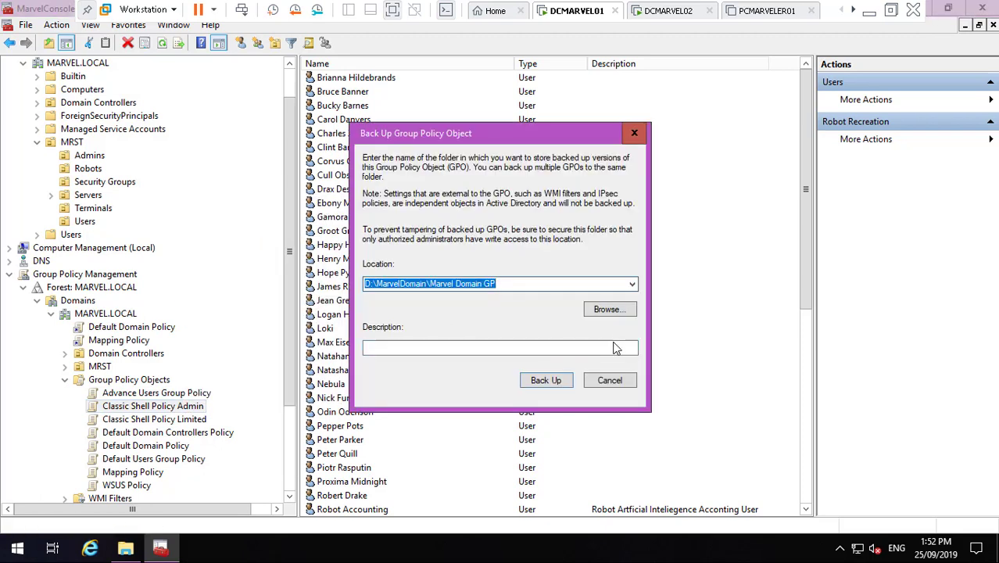
click(544, 381)
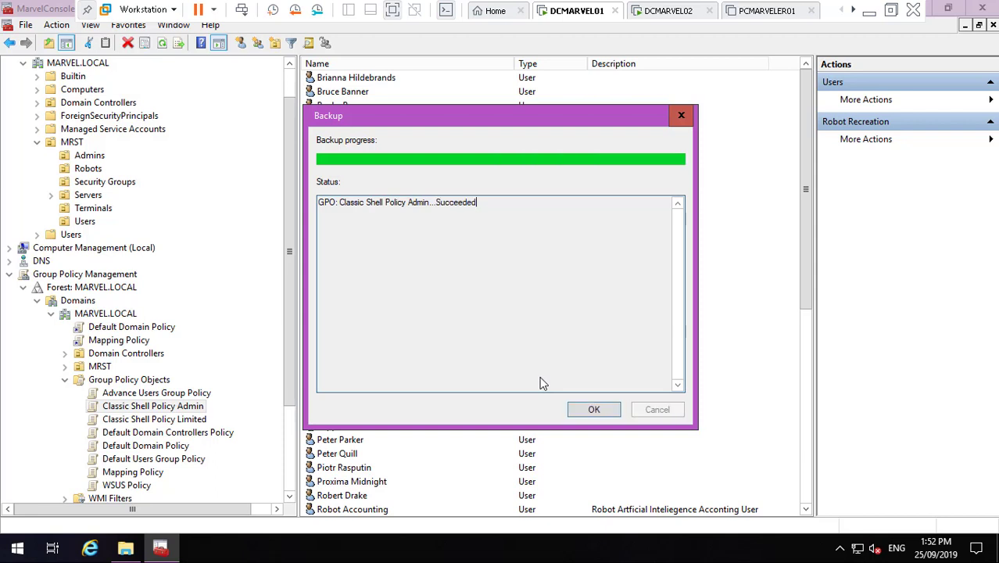
click(595, 410)
click(192, 420)
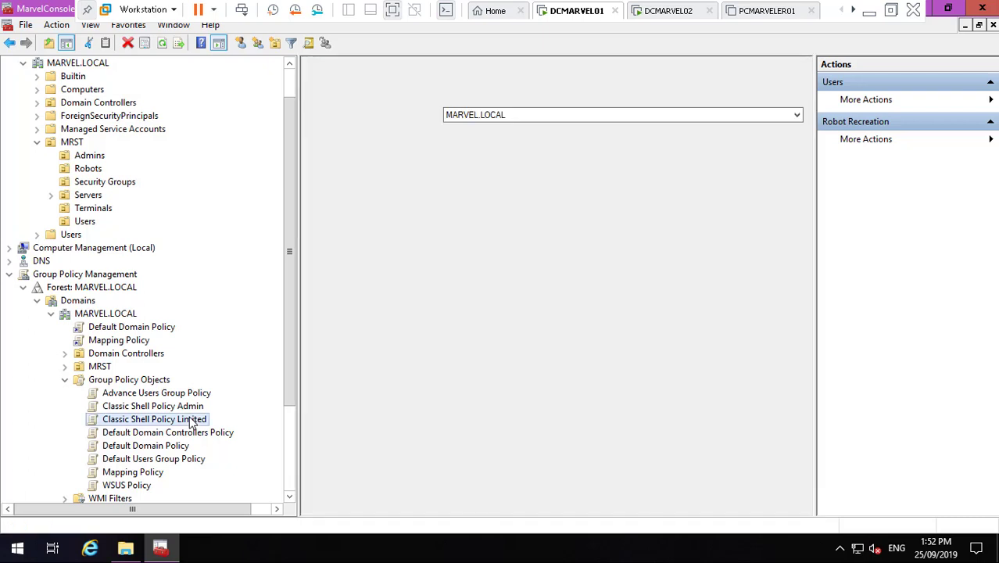
- Back up Classic Shell Policy Limited to the Marvel Domain GP folder and close the report
right_click(193, 420)
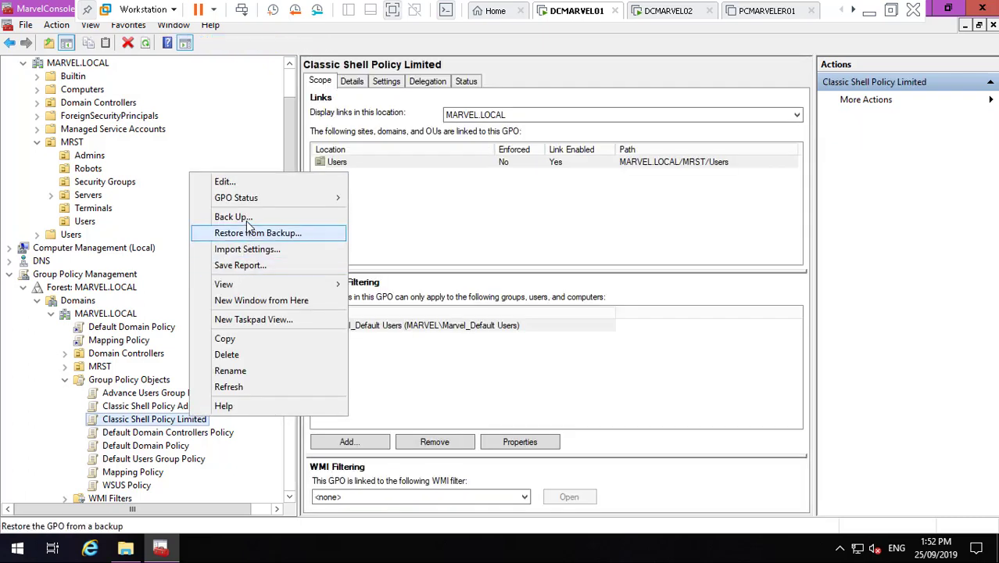
click(248, 217)
click(538, 380)
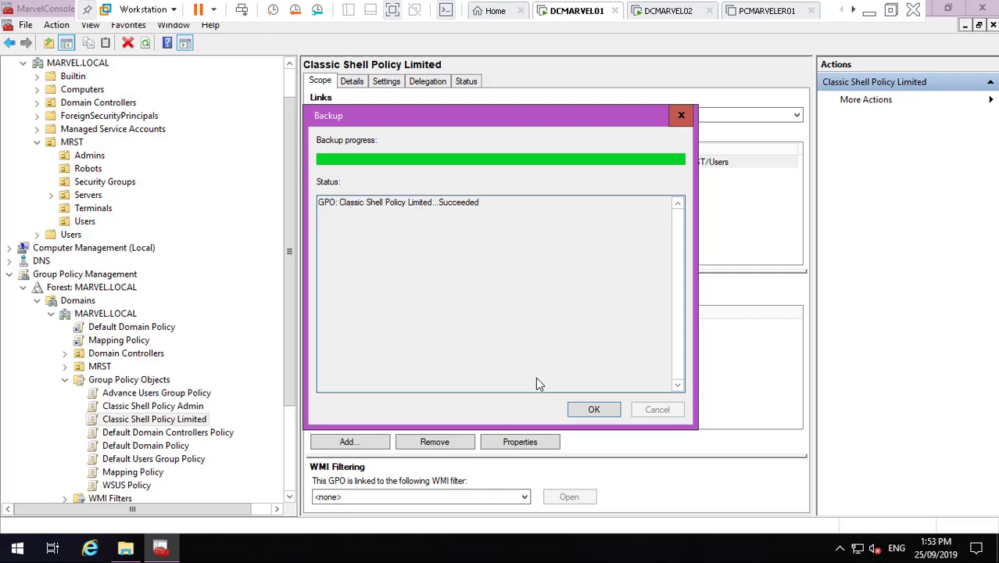
click(581, 411)
click(179, 449)
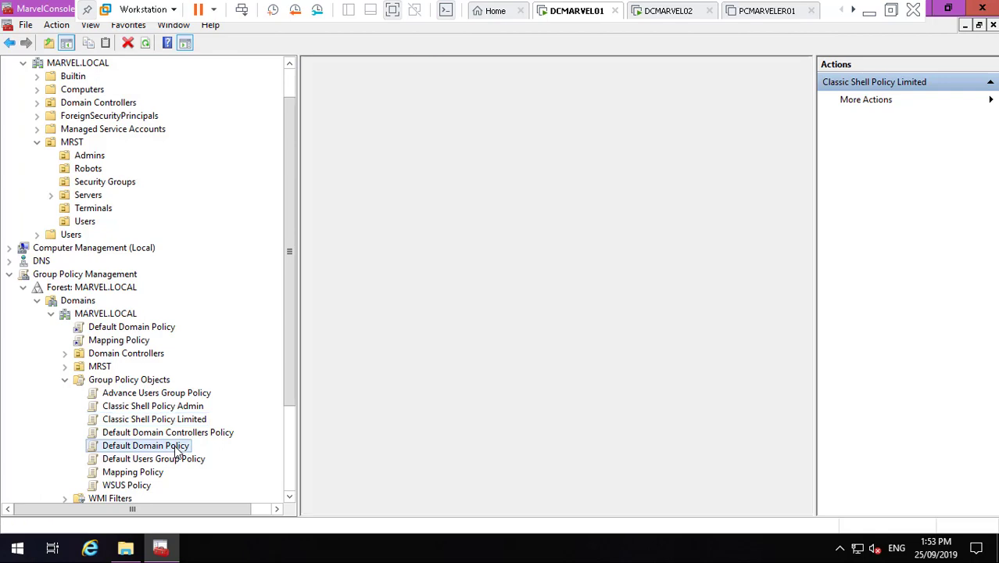
- Back up Default Domain Policy to Marvel Domain GP and close the finished progress window
right_click(179, 449)
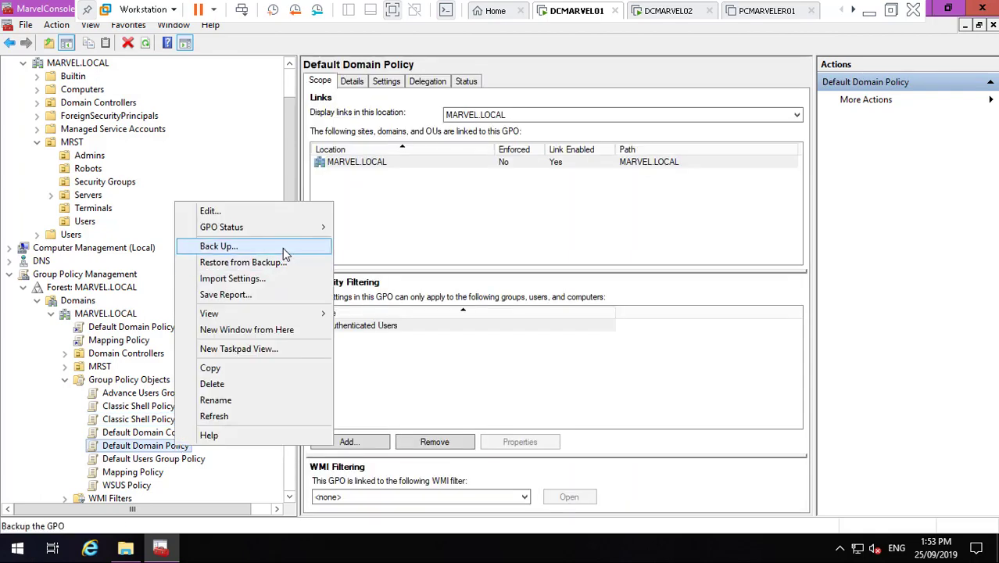
click(283, 248)
click(546, 381)
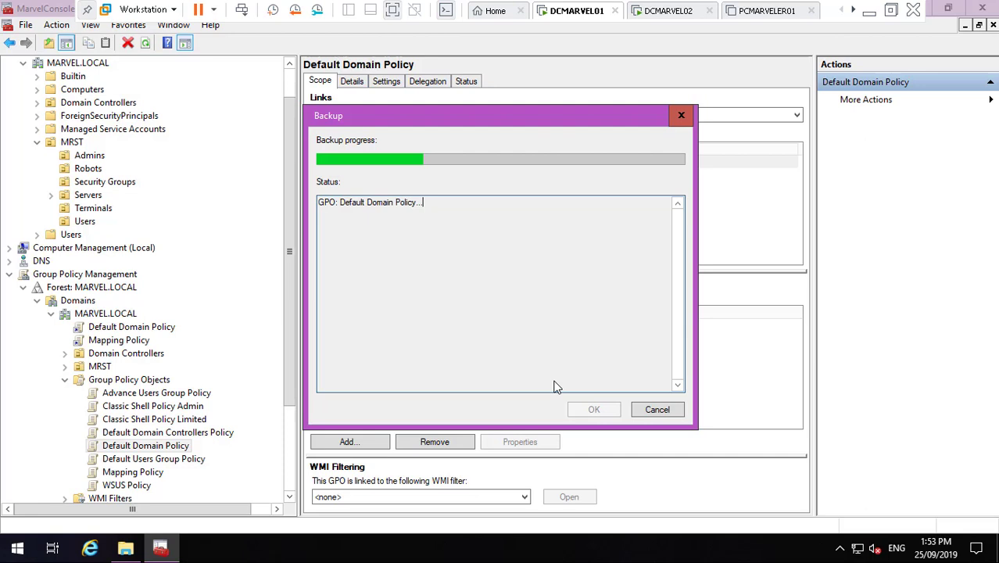
click(869, 9)
click(376, 547)
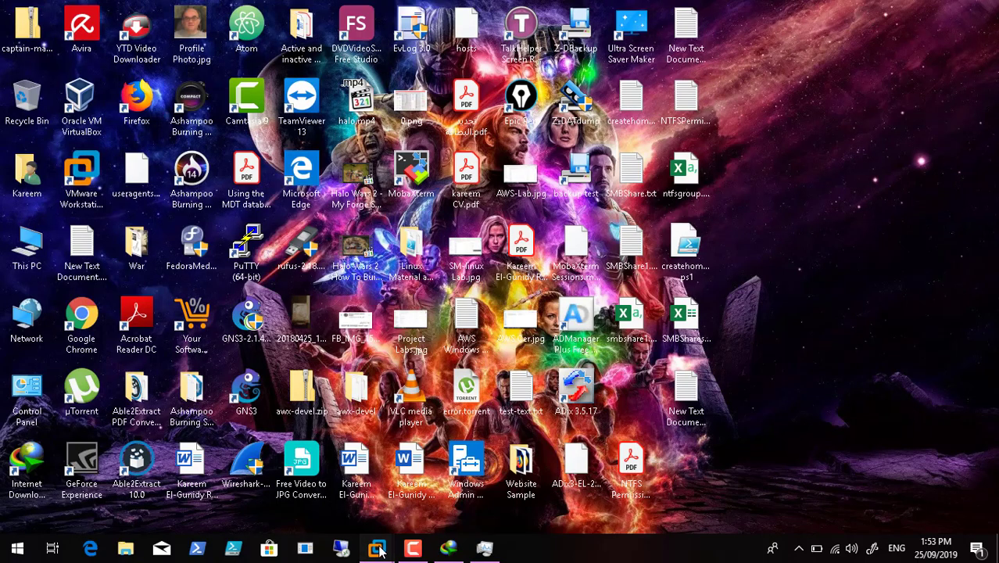
click(328, 468)
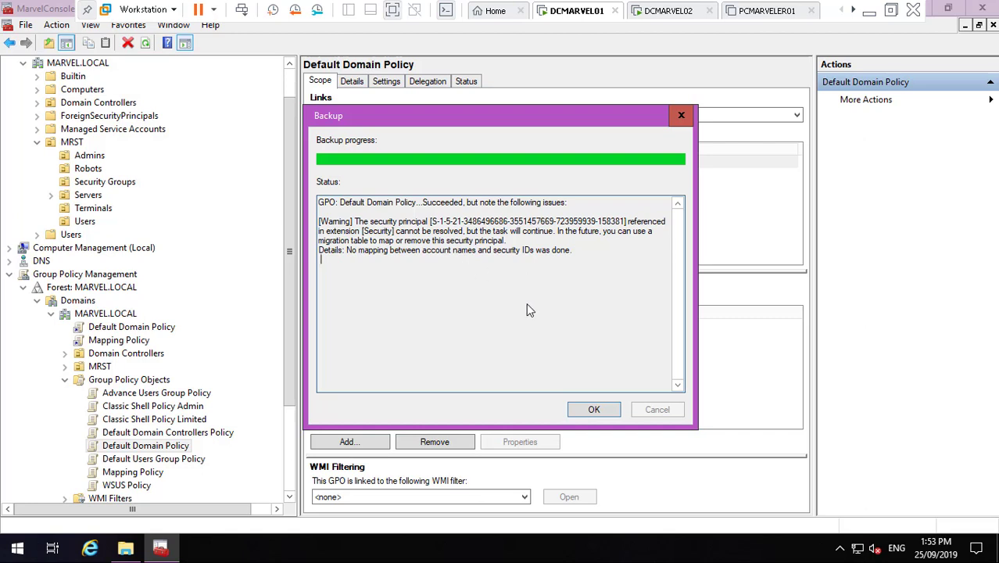
click(593, 411)
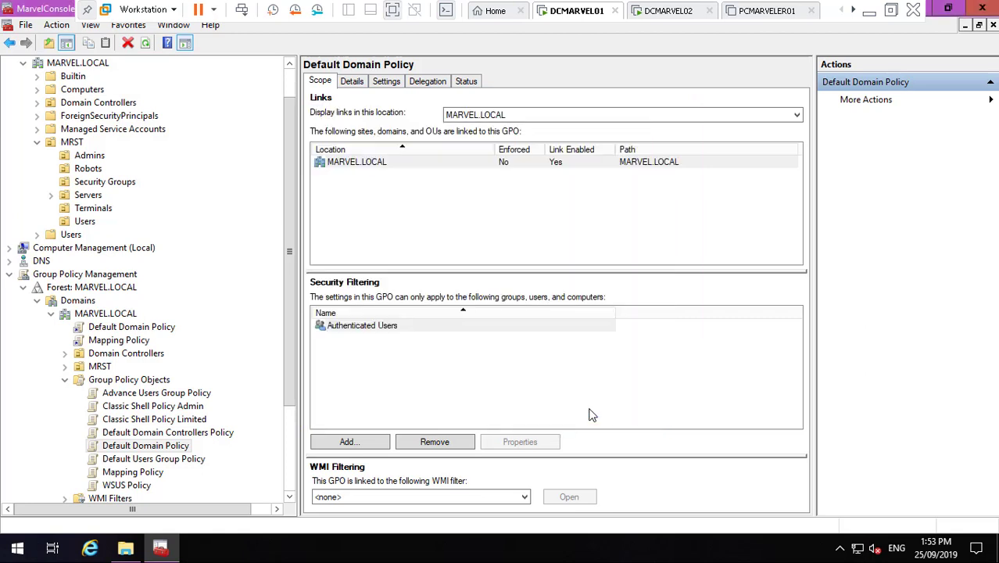
click(160, 460)
- Back up Default Users Group Policy to Marvel Domain GP and close the succeeded report
right_click(161, 459)
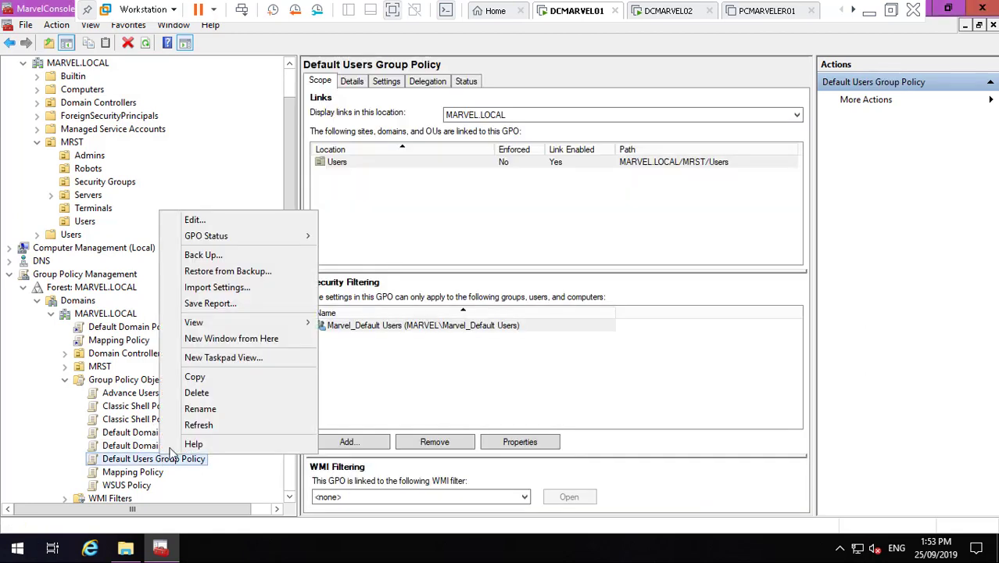
click(266, 258)
click(546, 380)
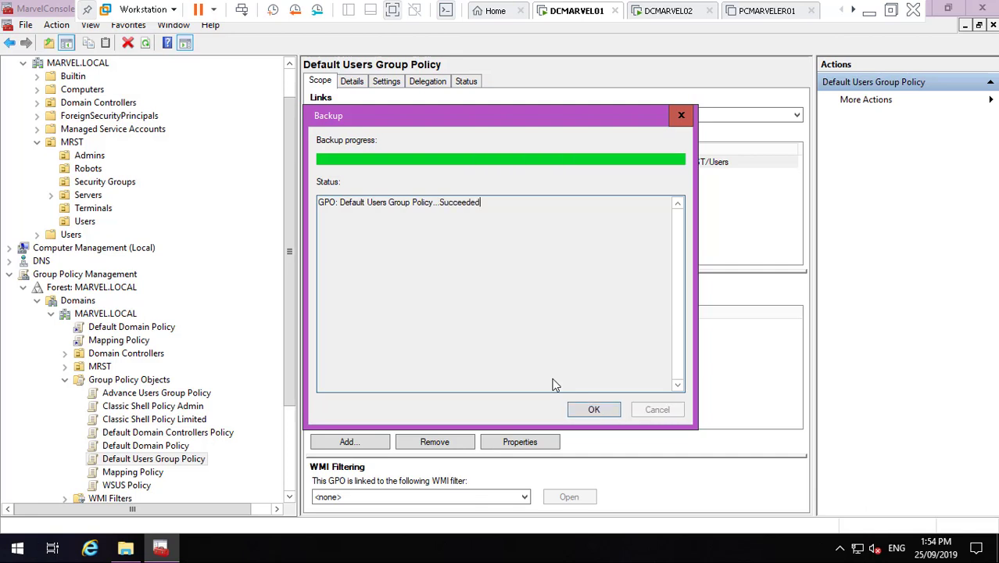
click(602, 409)
click(147, 472)
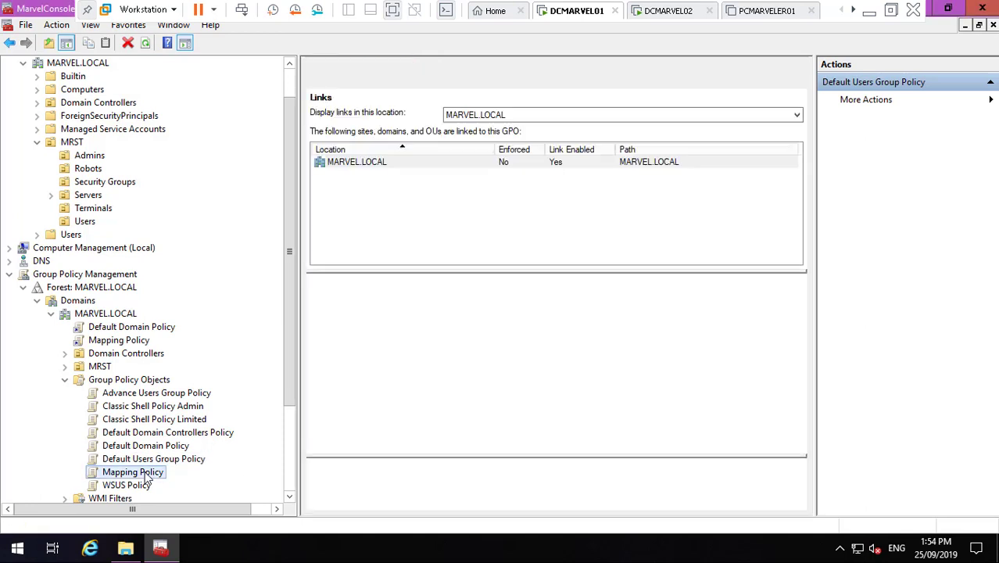
- Back up Mapping Policy to the Marvel Domain GP folder and close the report
right_click(147, 472)
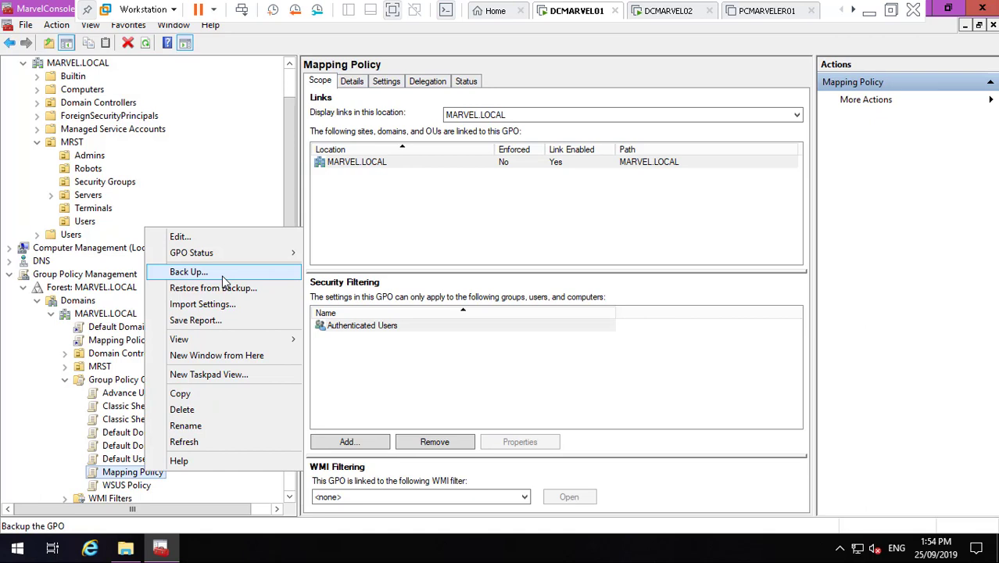
click(224, 277)
click(546, 379)
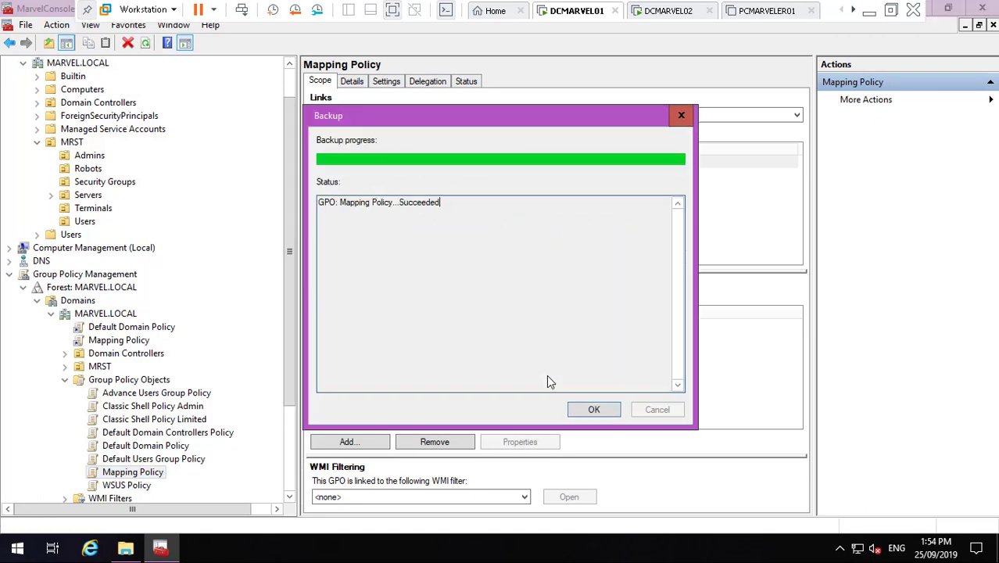
click(595, 413)
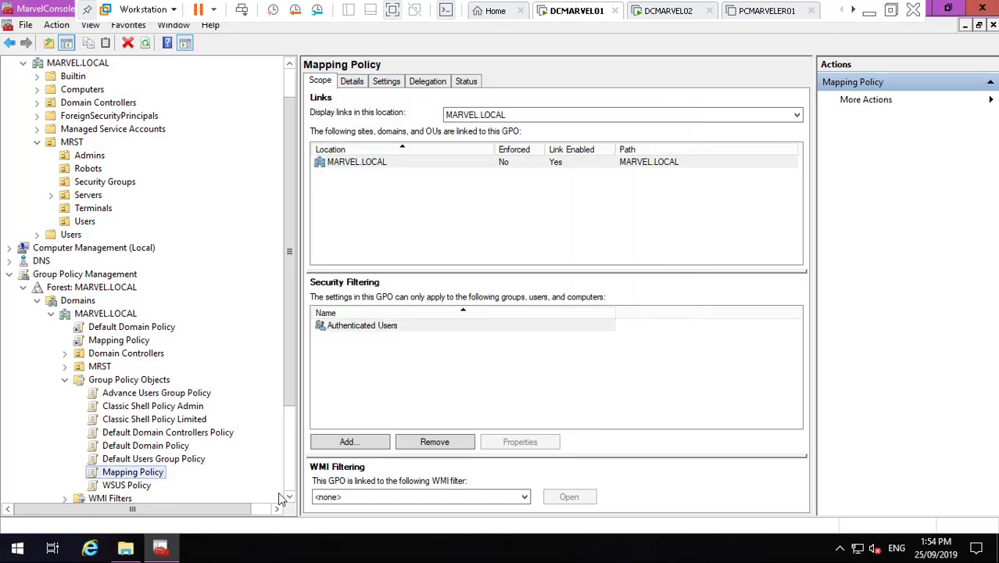
- Back up WSUS Policy to D:\MarvelDomain\Marvel Domain GP and close the report
right_click(126, 485)
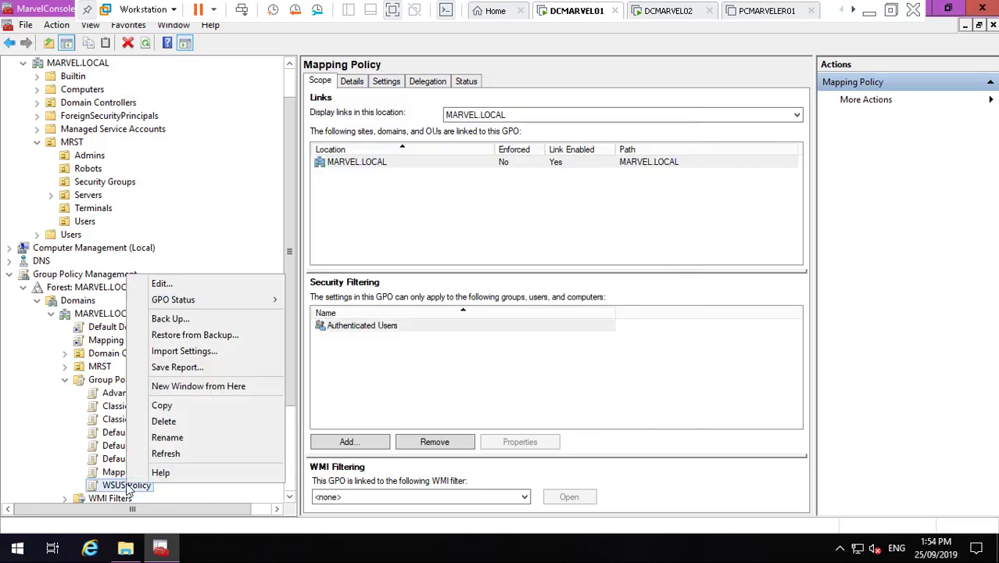
click(205, 320)
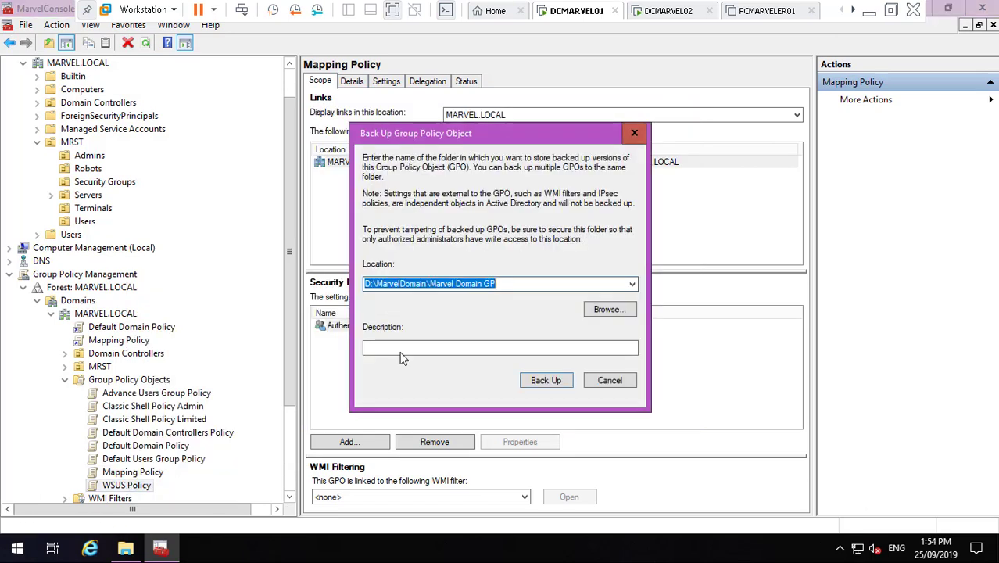
click(552, 381)
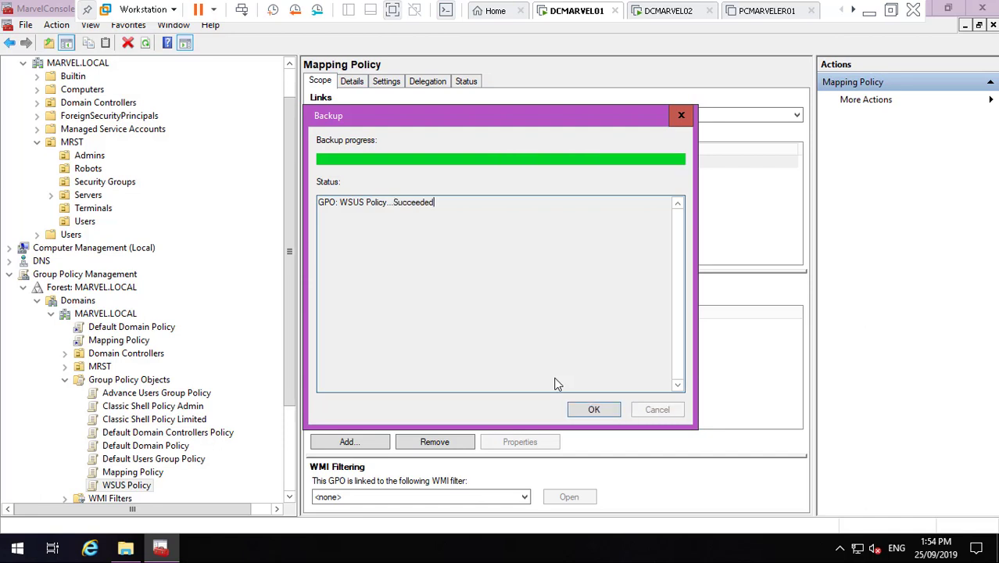
click(595, 411)
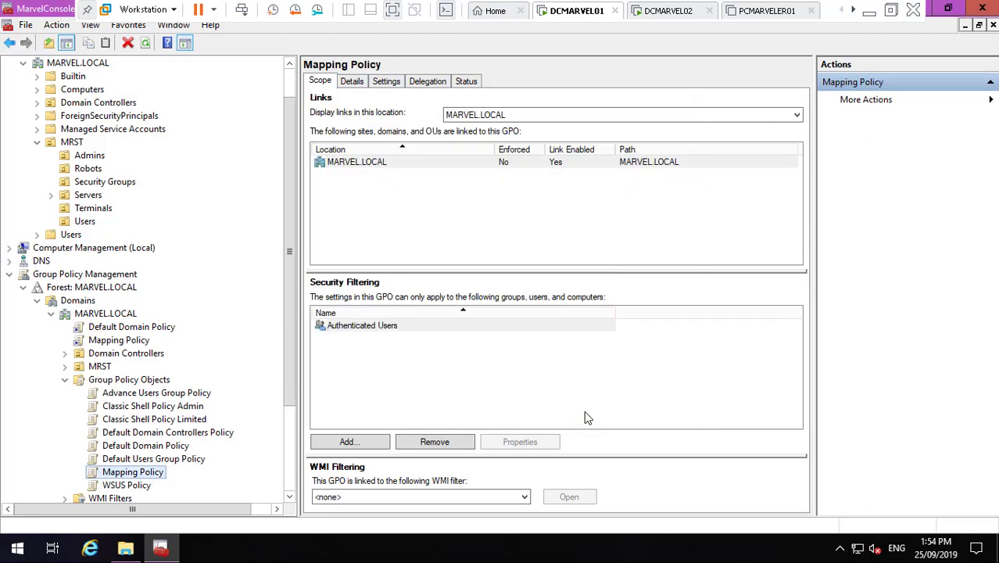
- Open Save Report for Advance Users Group Policy in the DCMARVEL01 console
click(202, 397)
right_click(200, 398)
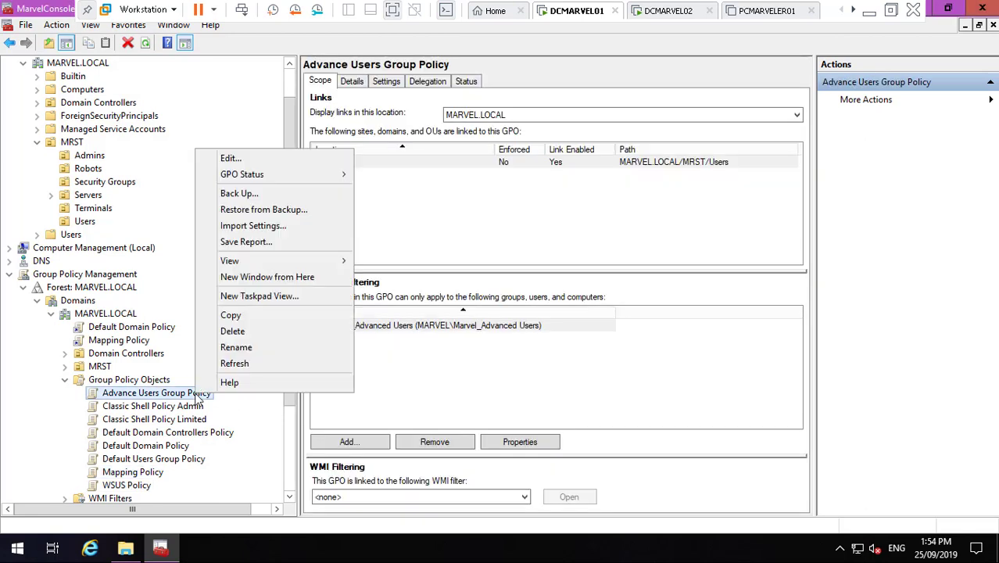
click(285, 243)
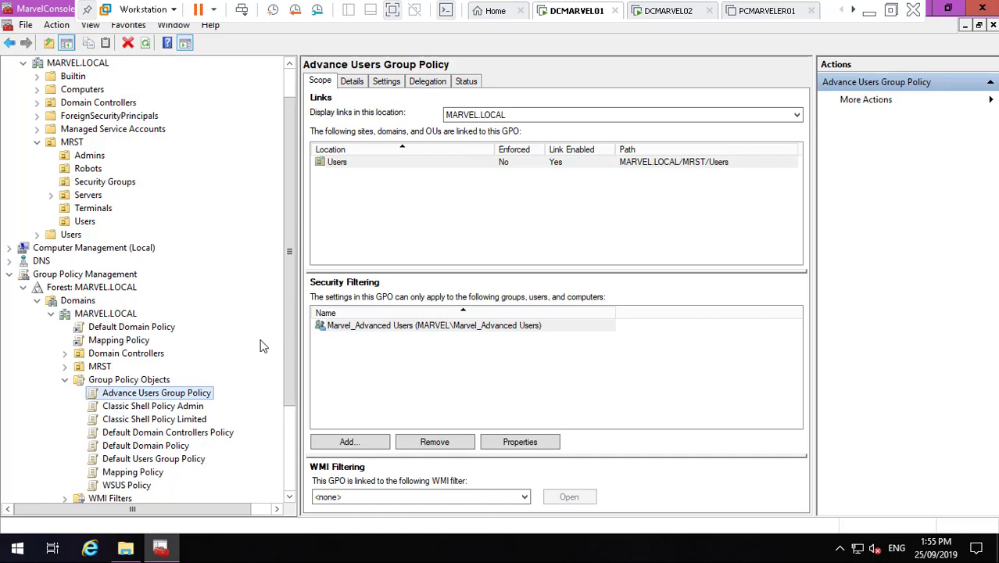
click(868, 12)
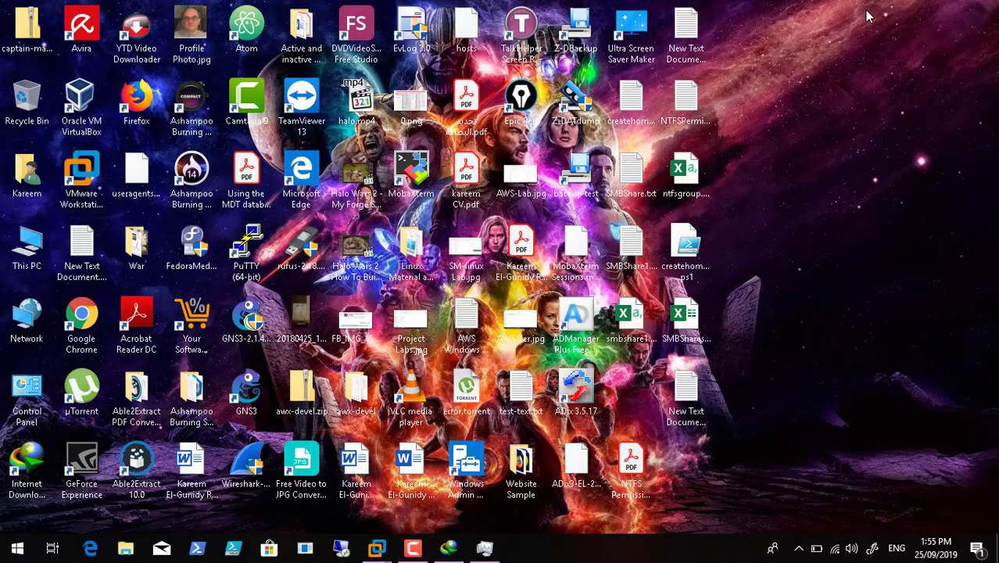
click(413, 549)
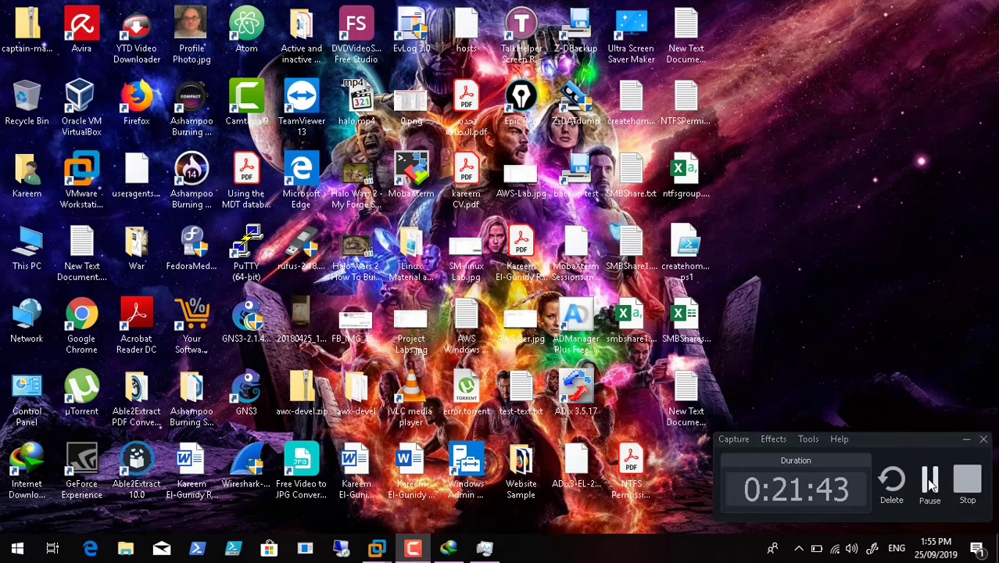
mouse_move(375, 547)
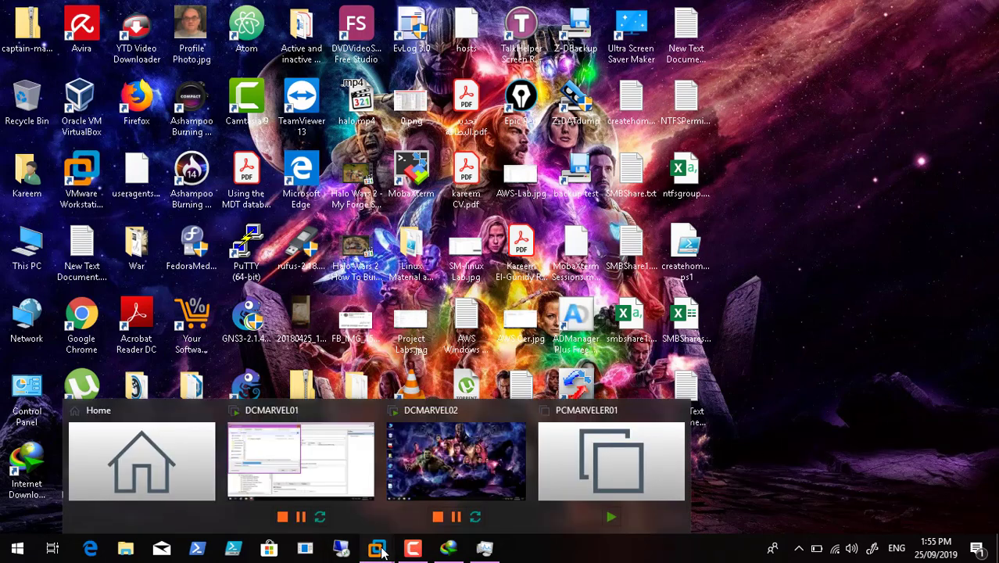
click(265, 455)
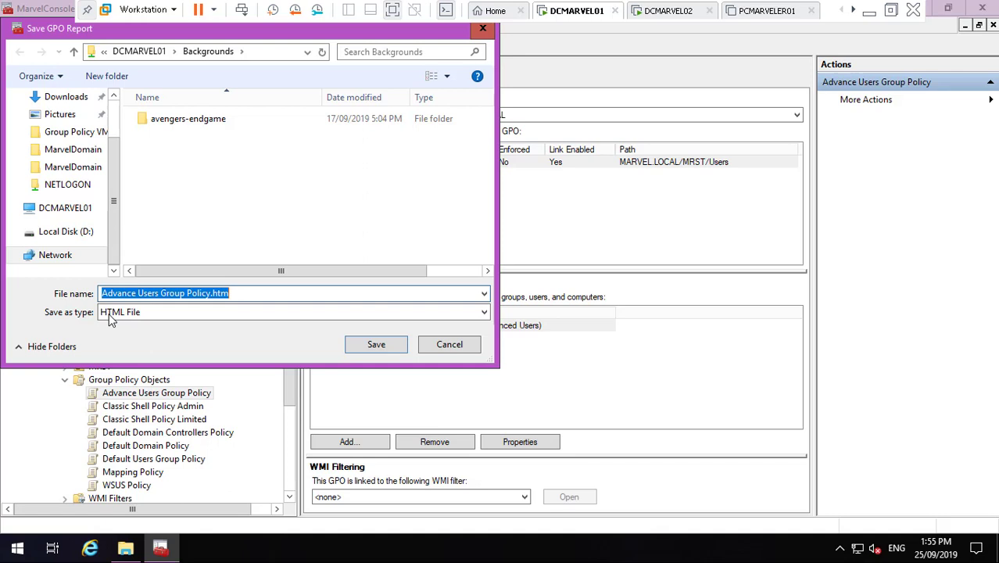
- Save it as Advance Users Group Policy.htm in D:\MarvelDomain\Marvel Domain GP
click(76, 236)
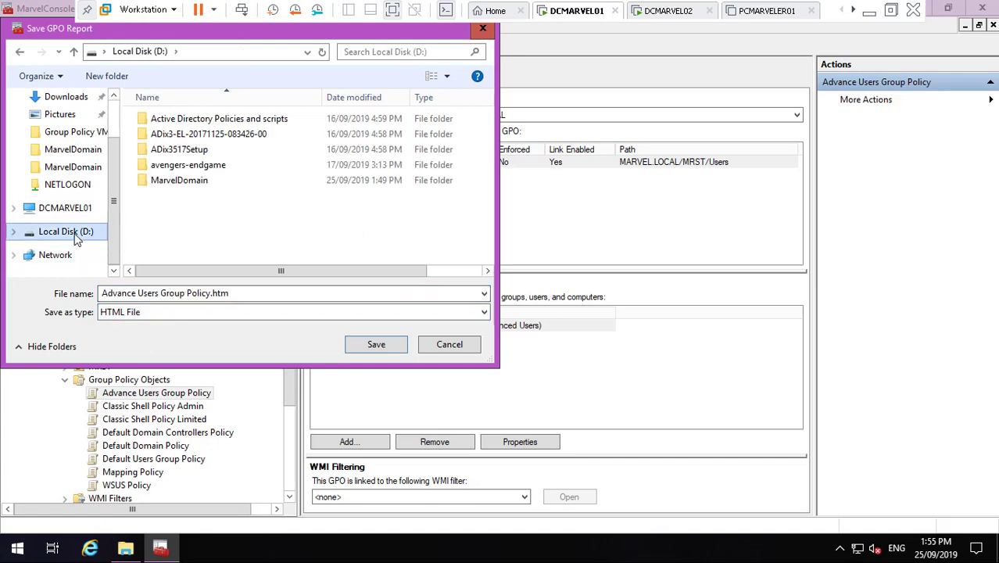
double_click(216, 180)
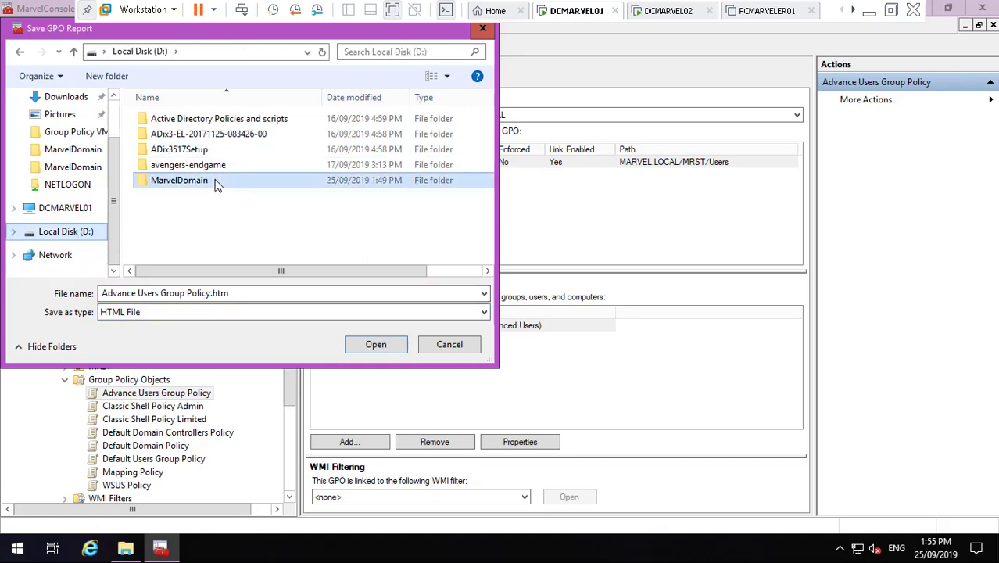
click(210, 139)
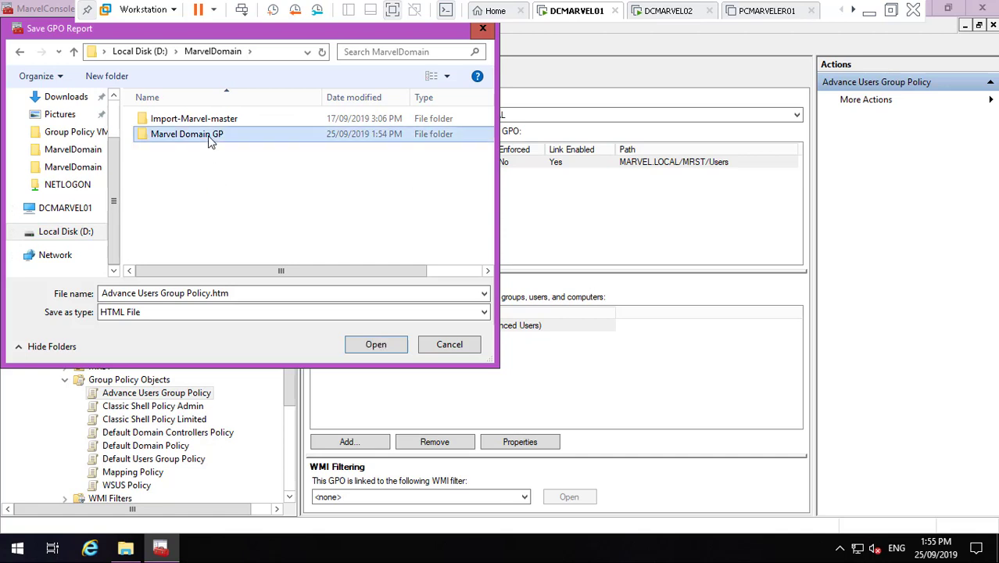
double_click(210, 139)
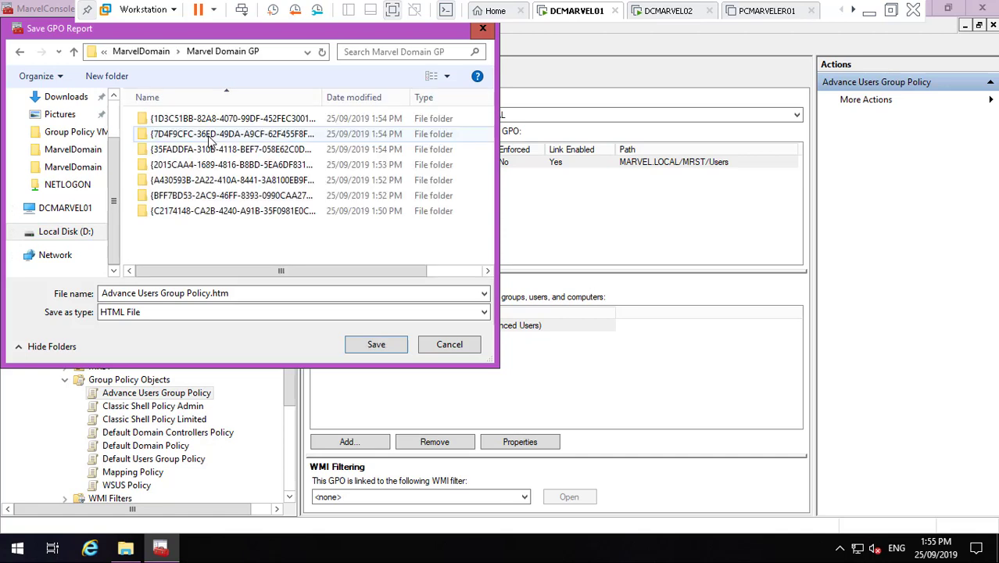
click(372, 342)
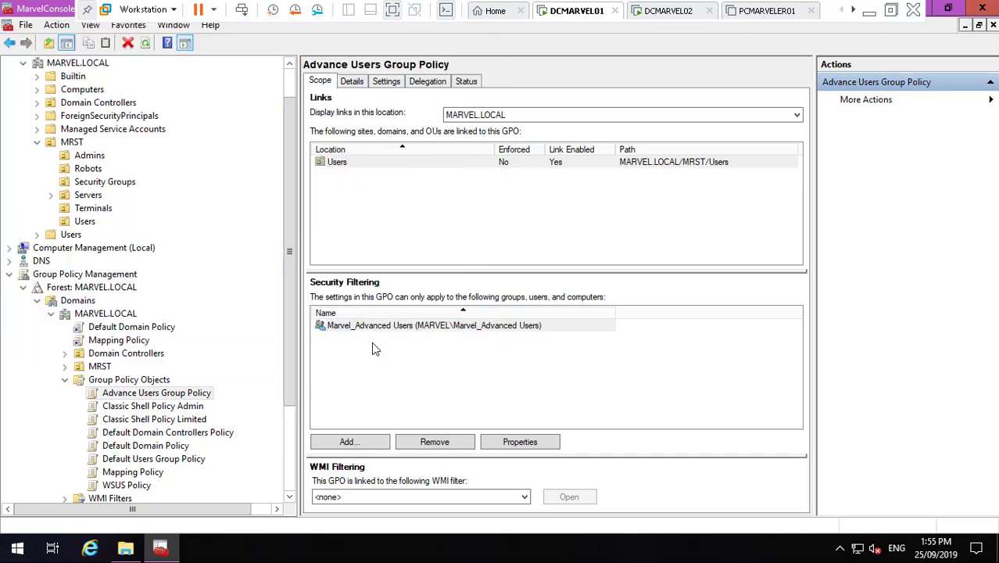
click(179, 407)
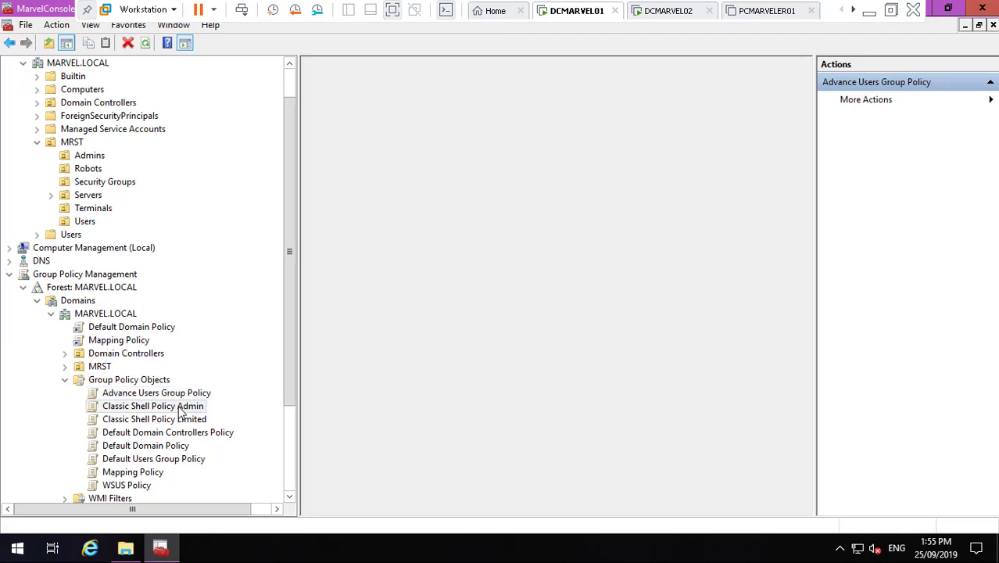
- Save the Classic Shell Policy Admin.htm report into the Marvel Domain GP folder
right_click(179, 408)
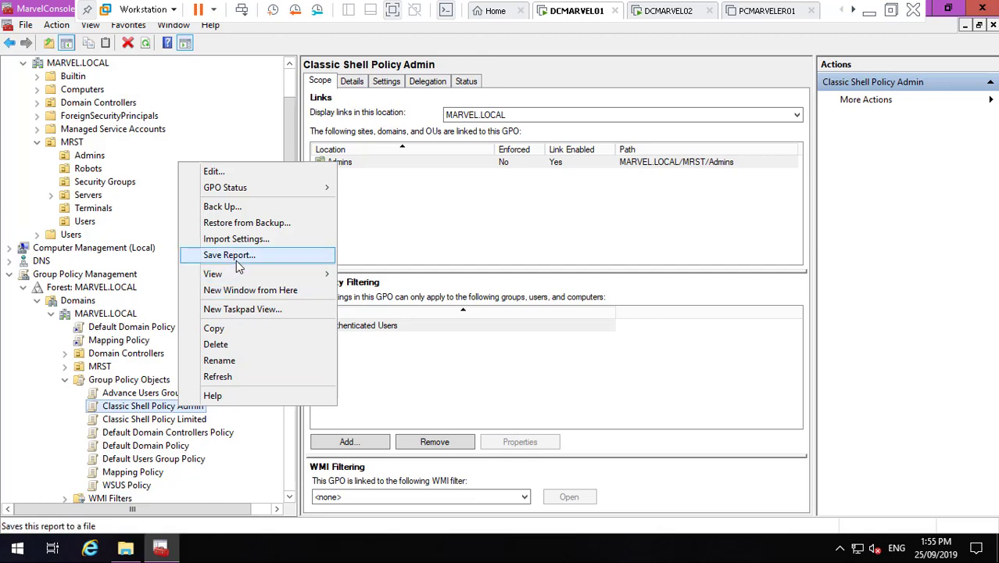
key(Escape)
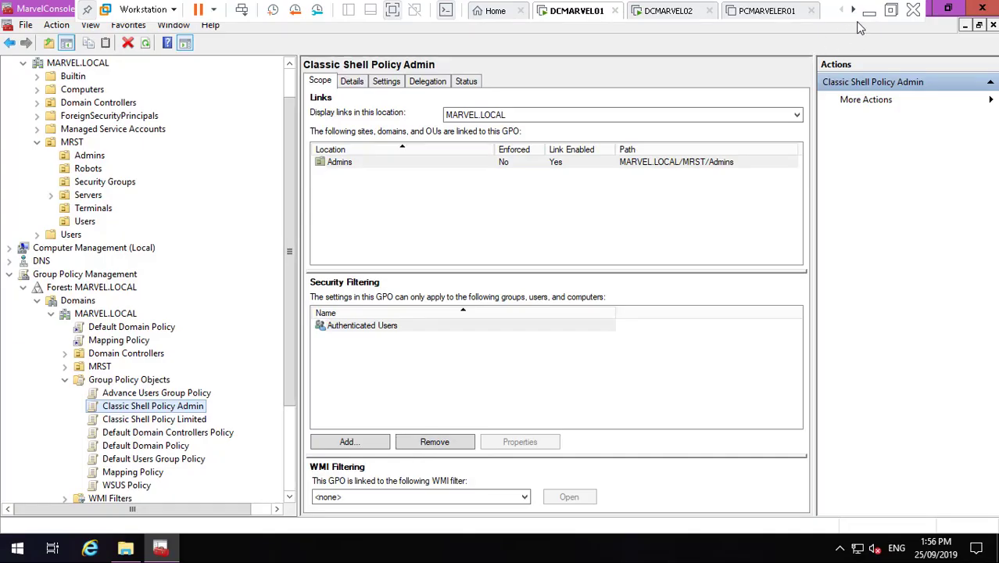
click(868, 11)
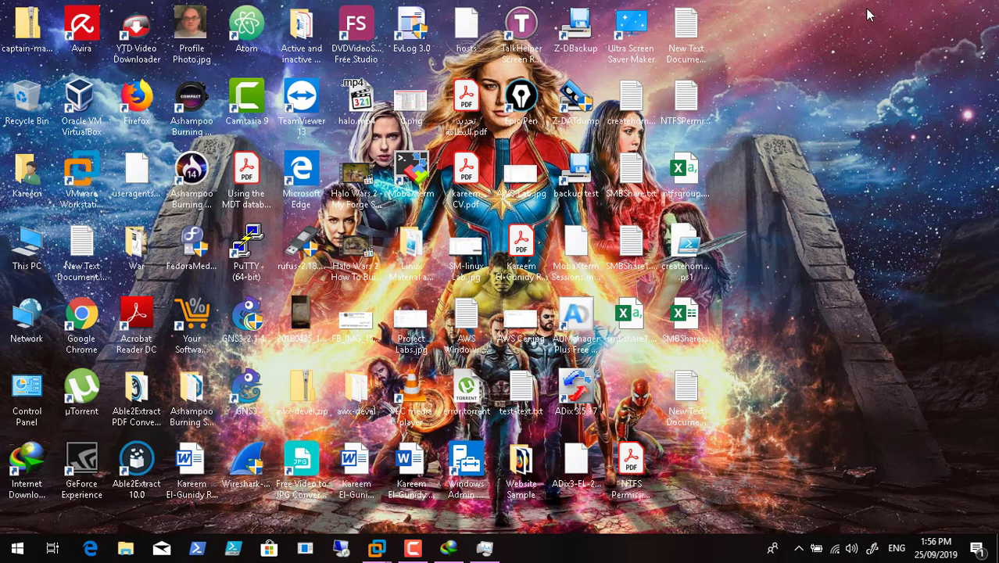
click(407, 550)
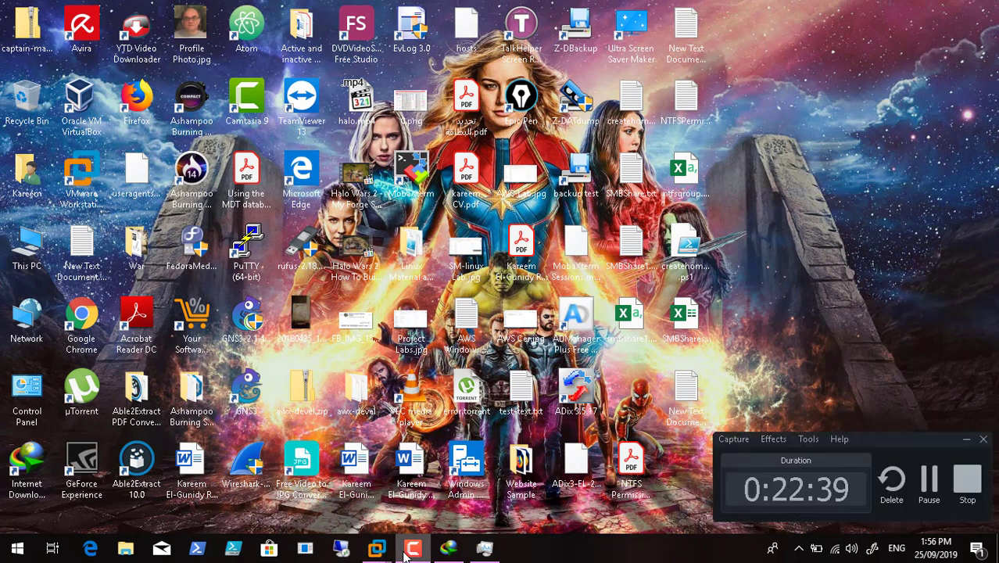
click(967, 443)
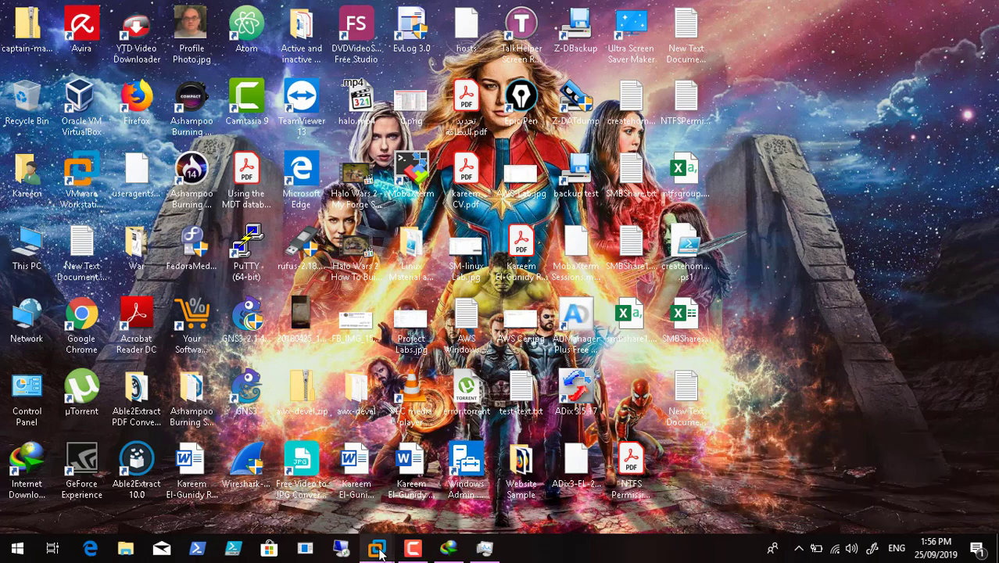
mouse_move(377, 552)
click(309, 457)
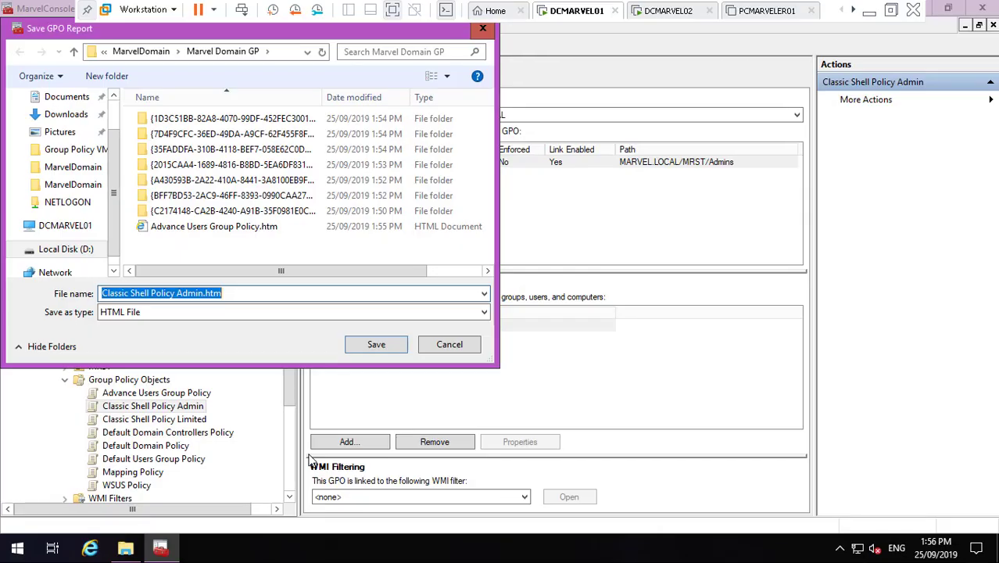
click(375, 345)
- Save the Classic Shell Policy Limited GPO report as an HTML file in Marvel Domain GP
click(149, 423)
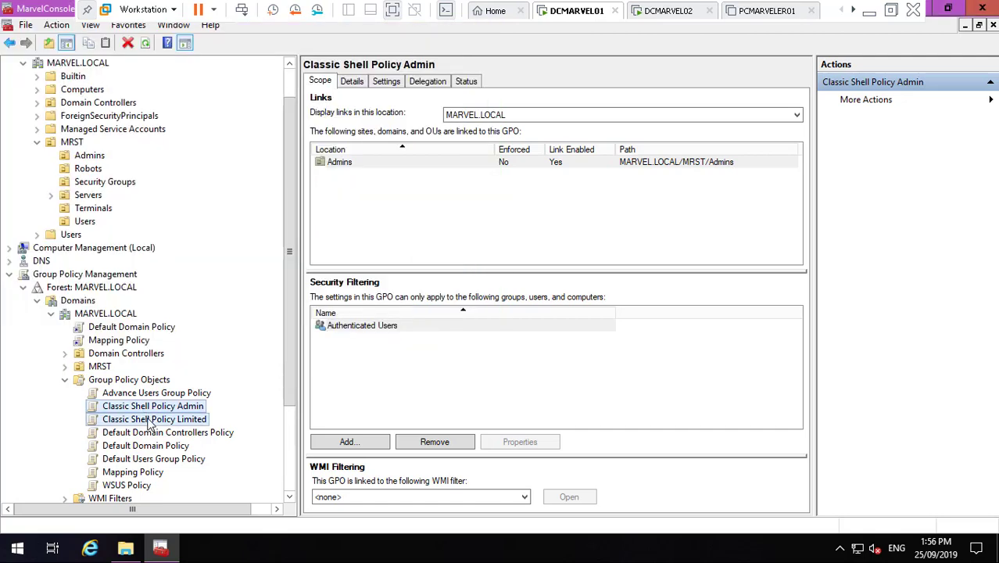
right_click(150, 422)
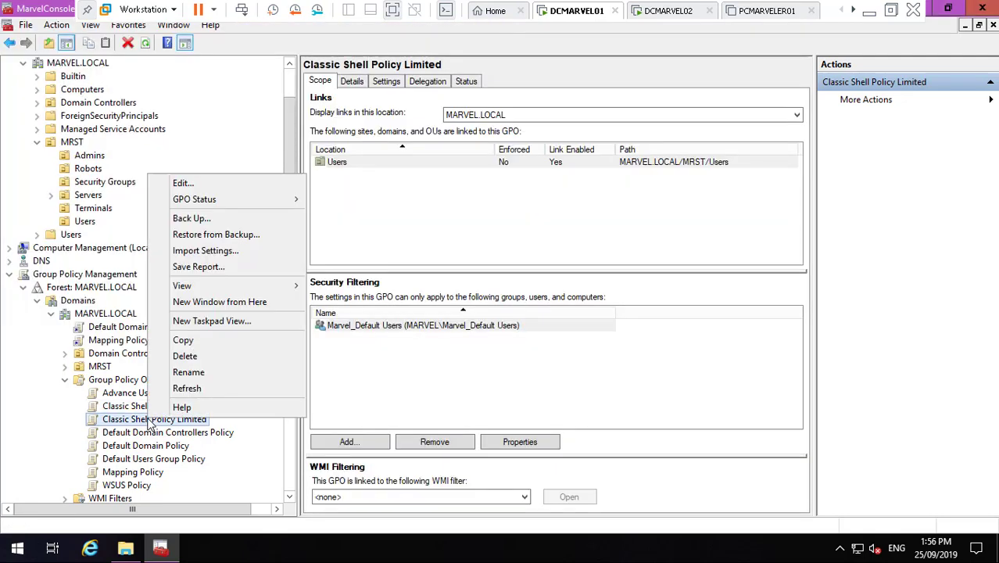
click(203, 268)
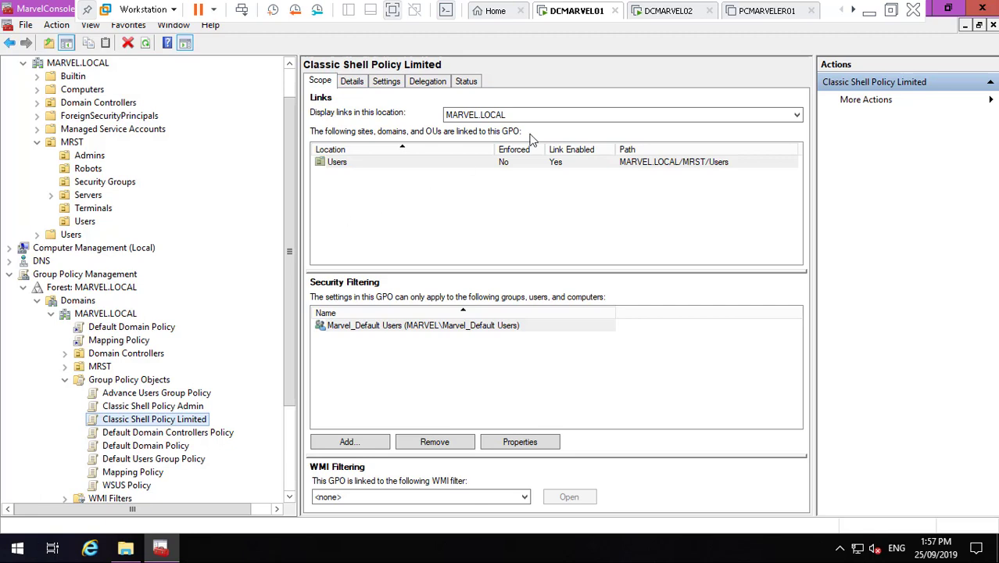
click(869, 15)
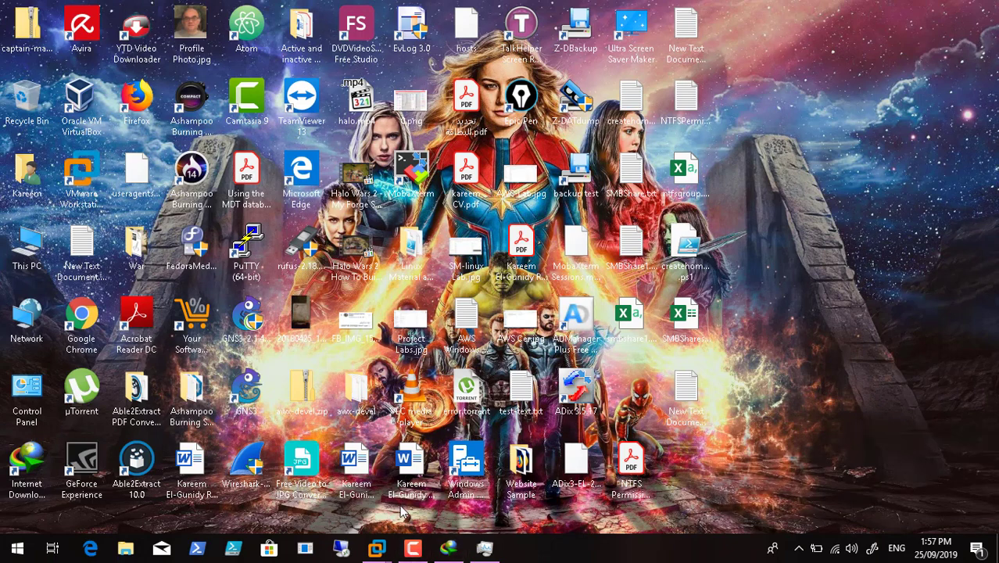
mouse_move(376, 548)
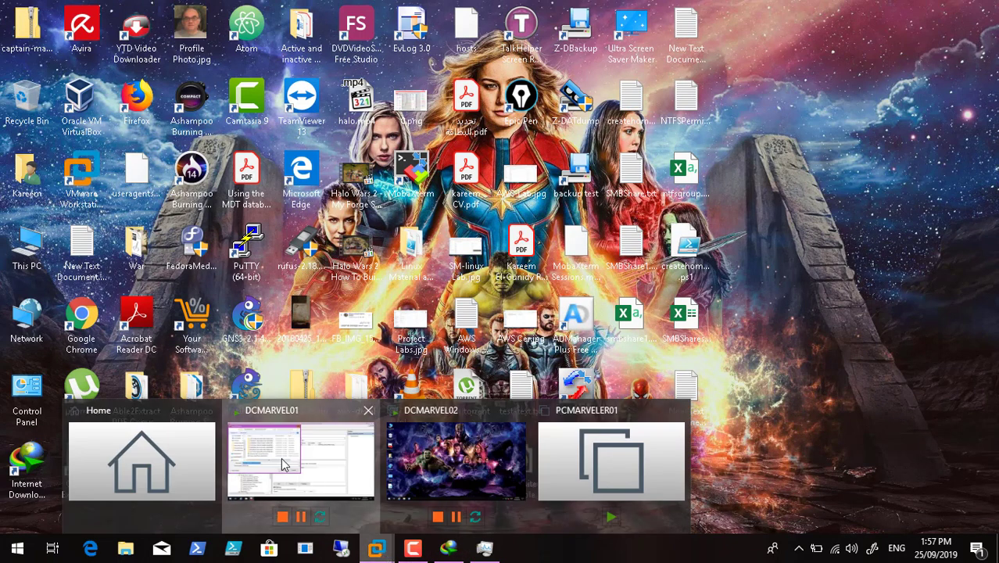
click(283, 464)
click(379, 349)
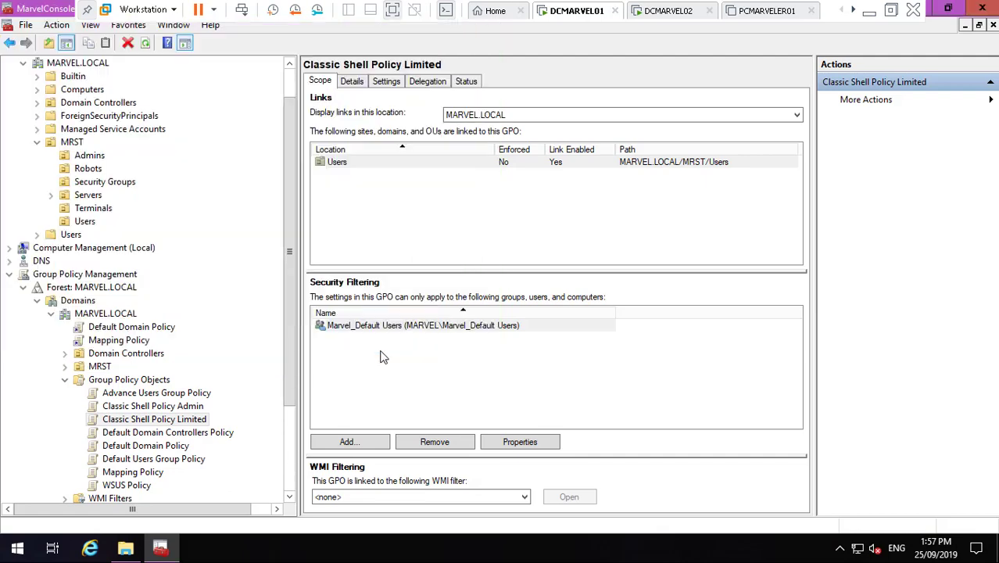
- Save the Default Domain Policy GPO report as HTML in Marvel Domain GP, pausing the screen recording
click(163, 447)
right_click(164, 447)
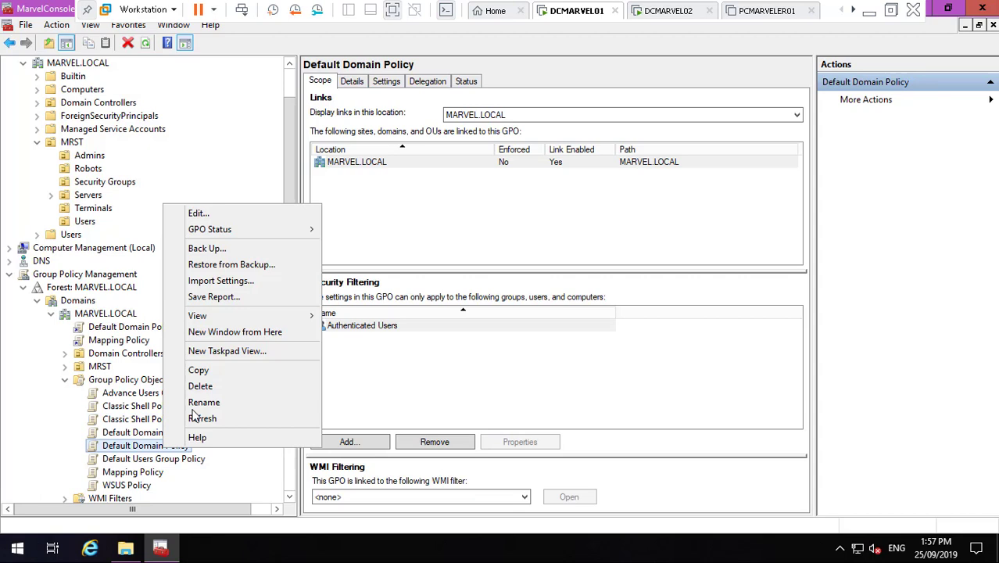
click(222, 302)
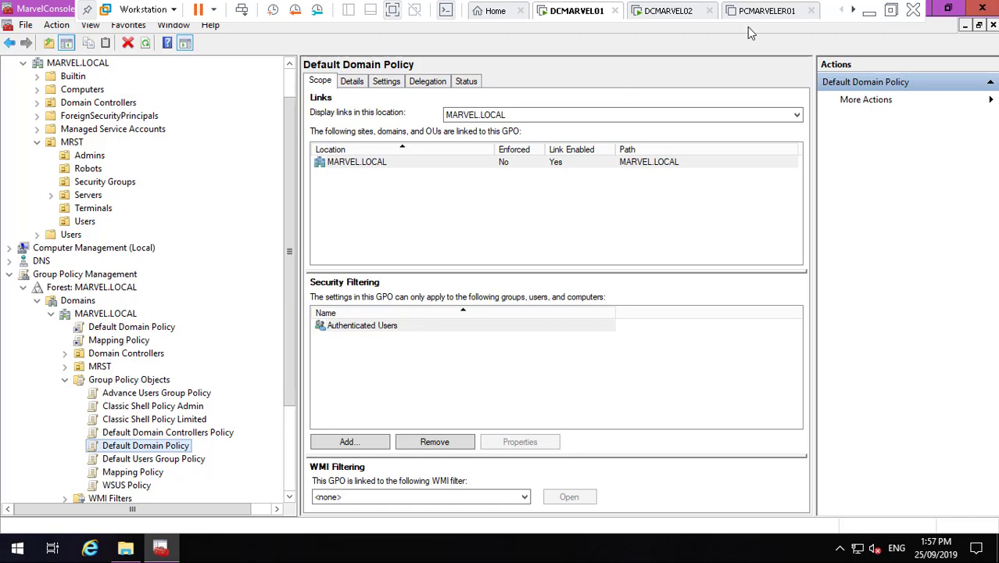
click(868, 11)
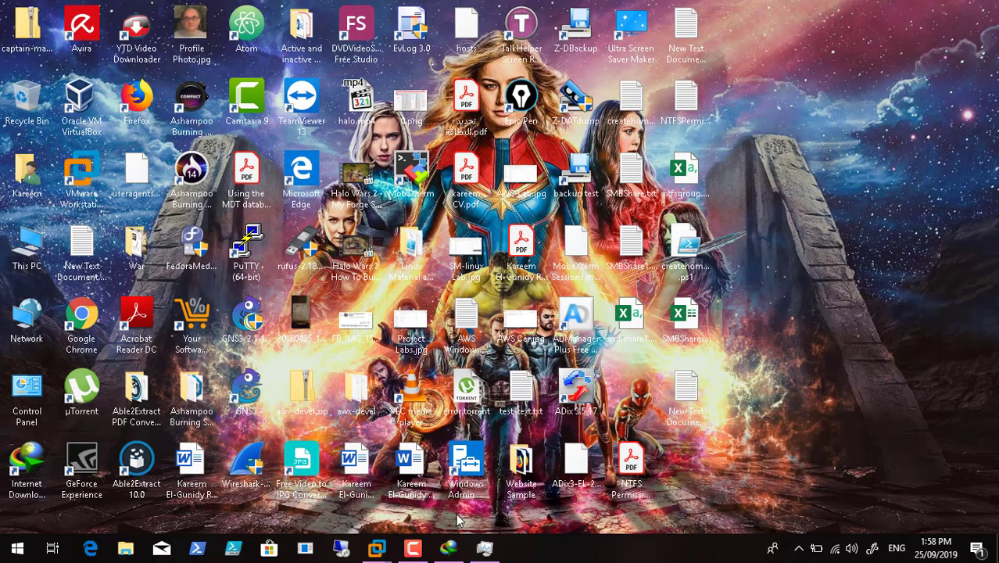
click(420, 551)
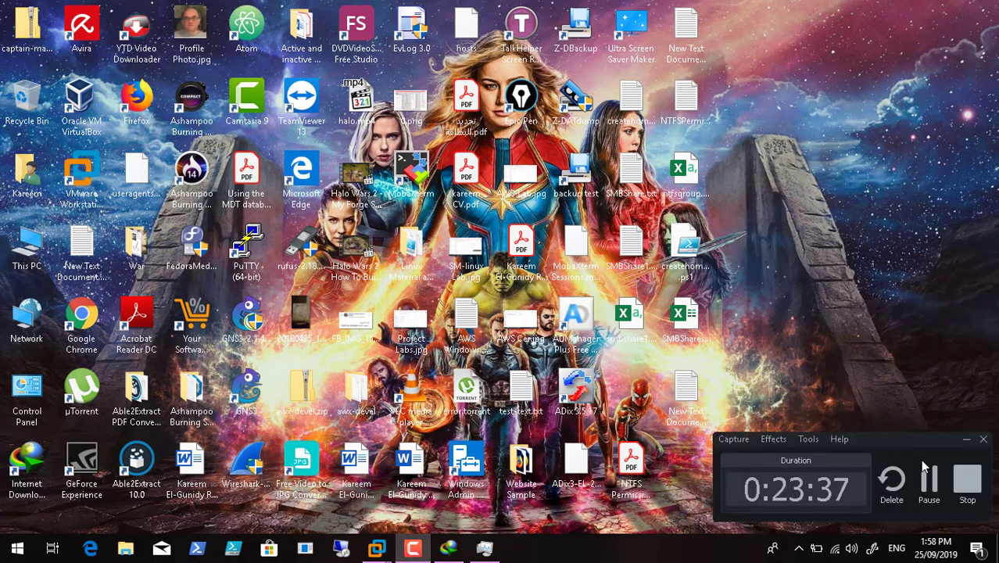
click(501, 488)
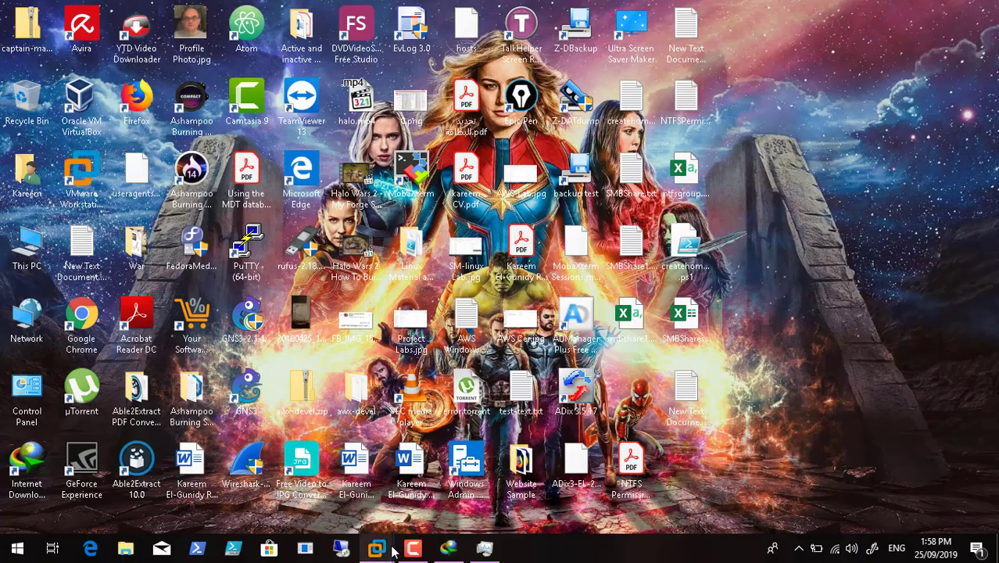
mouse_move(377, 549)
click(337, 484)
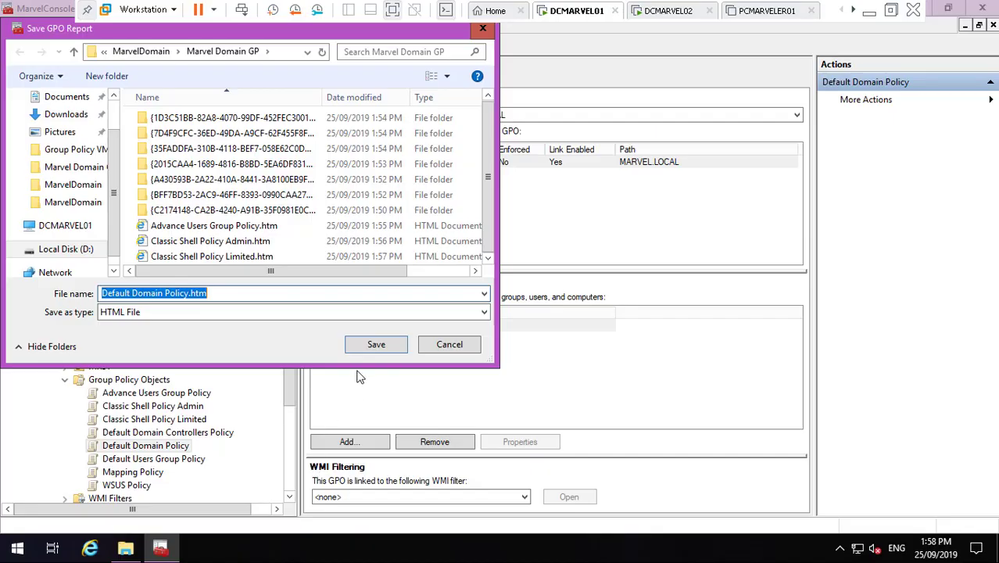
click(376, 345)
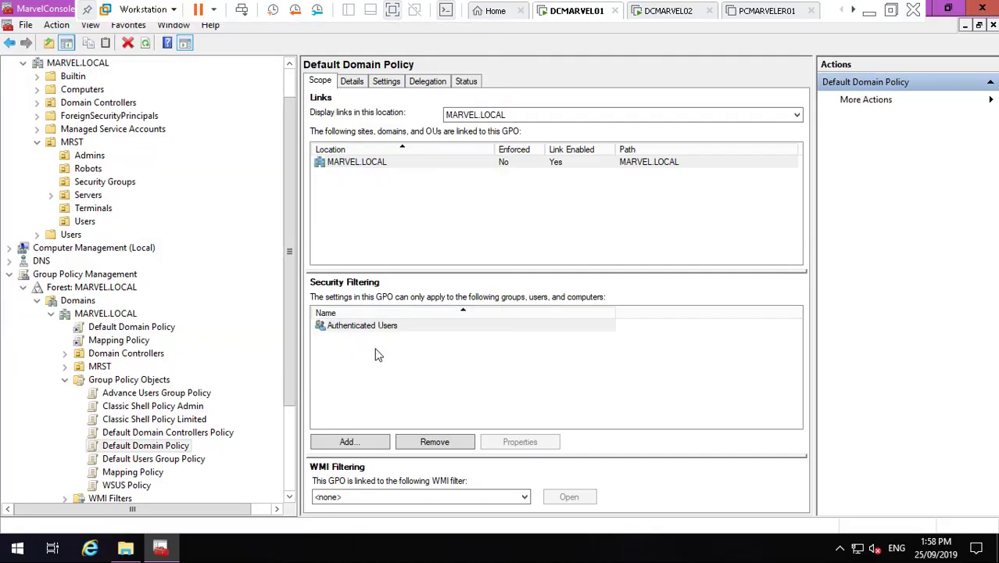
- Save the Default Users Group Policy GPO report as HTML in Marvel Domain GP
click(153, 461)
right_click(154, 462)
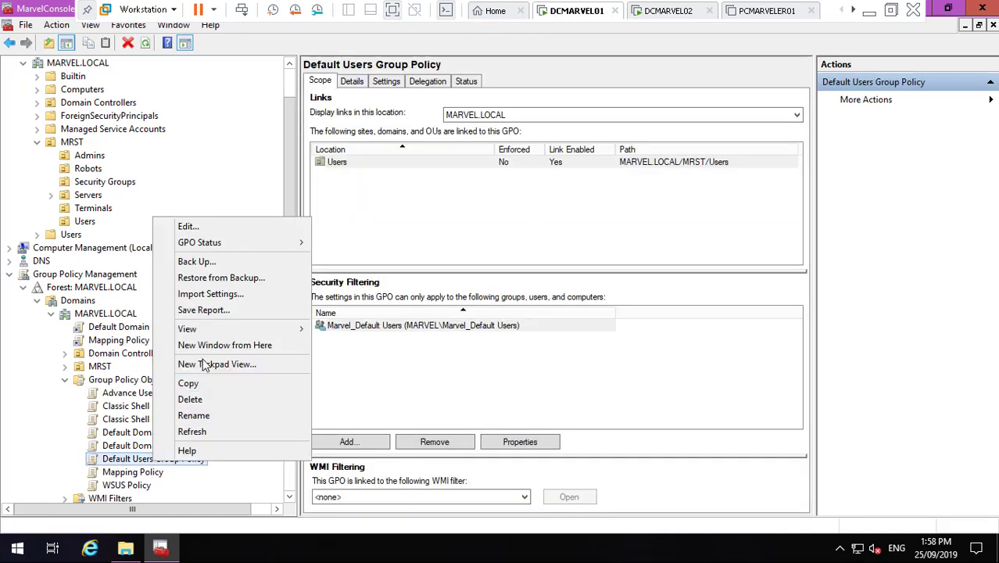
click(209, 313)
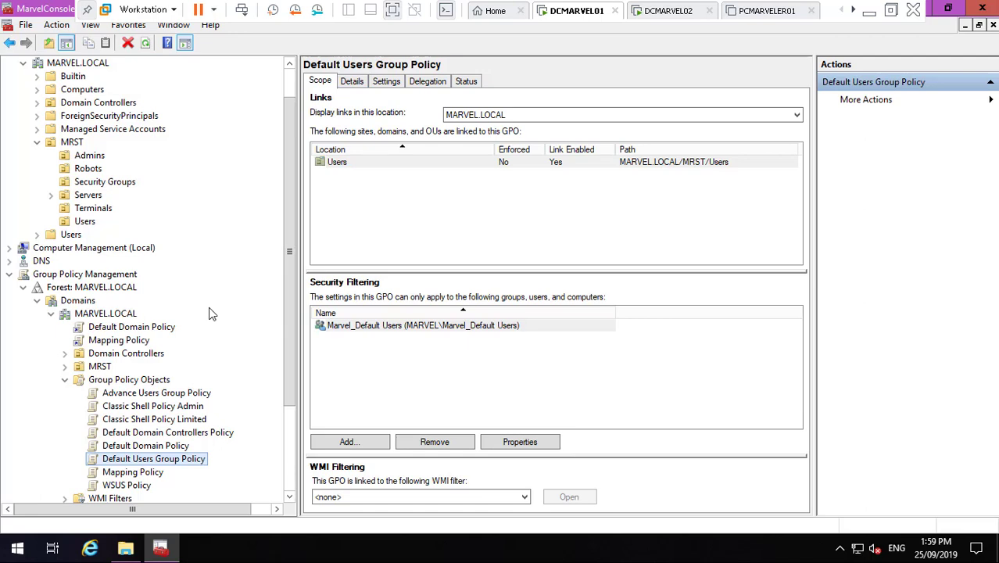
click(872, 14)
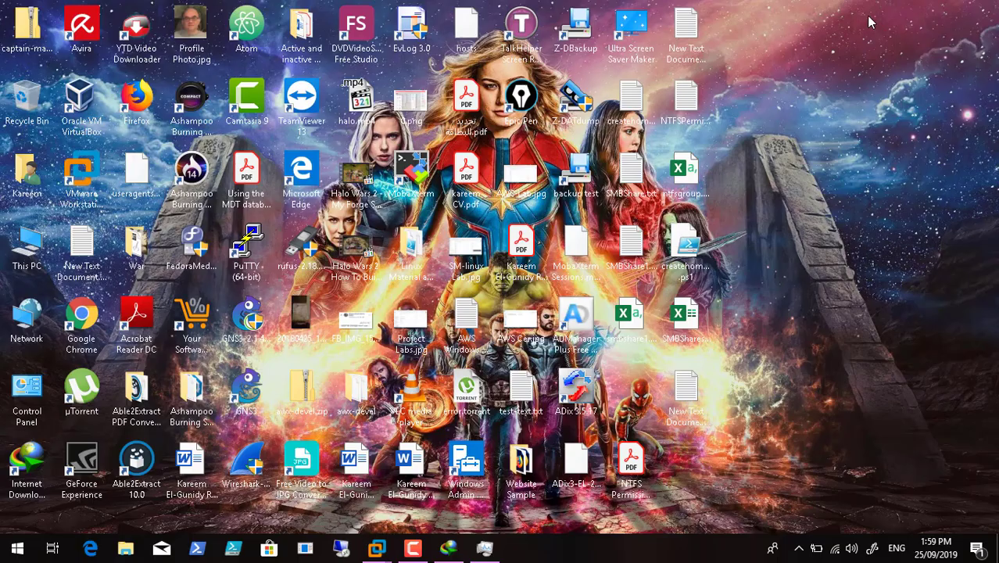
click(413, 550)
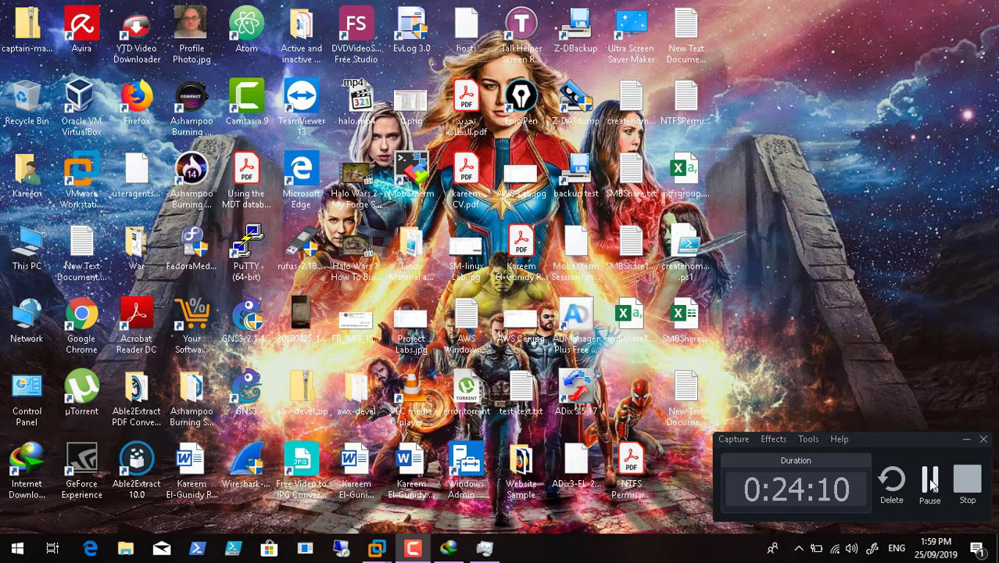
click(930, 484)
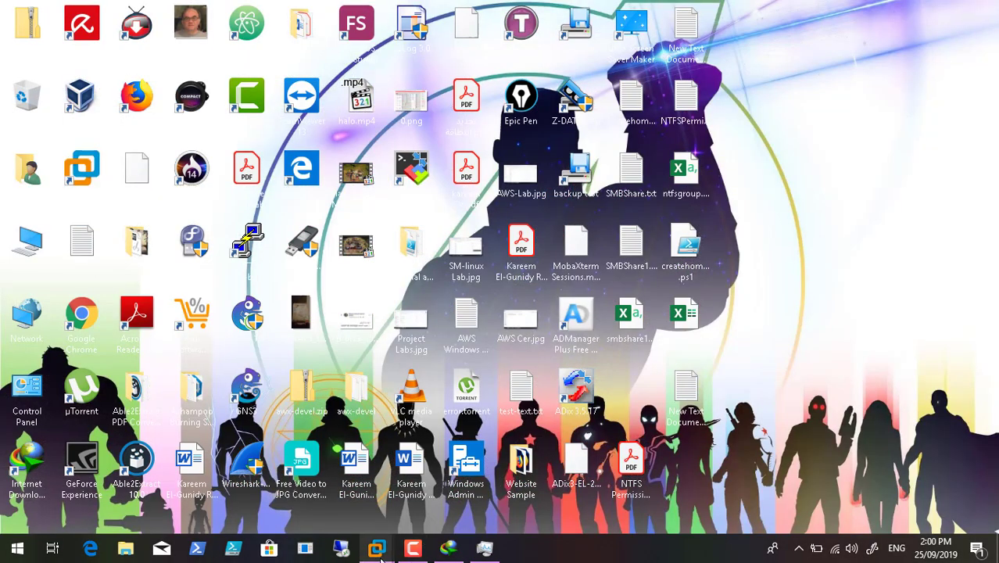
mouse_move(380, 555)
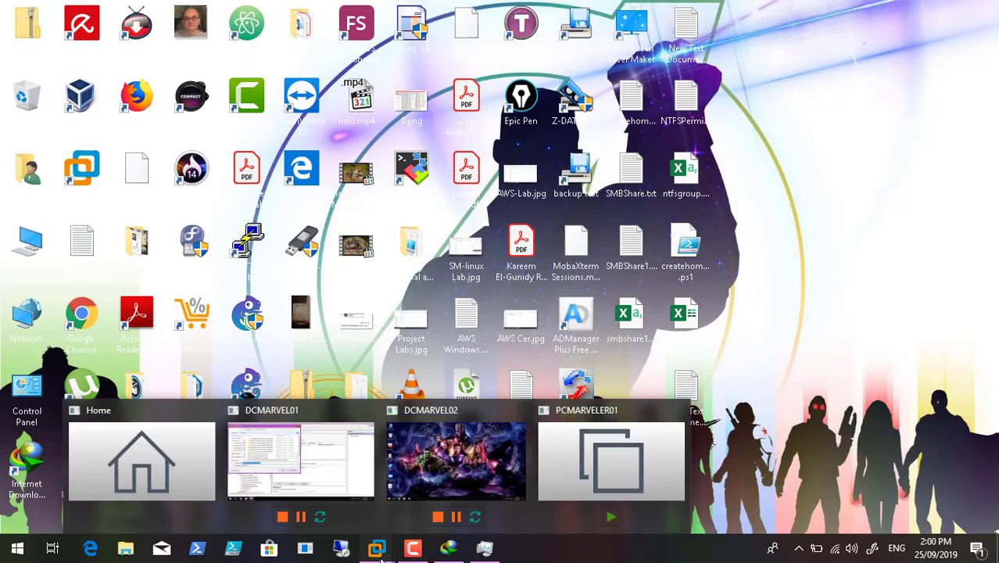
click(305, 457)
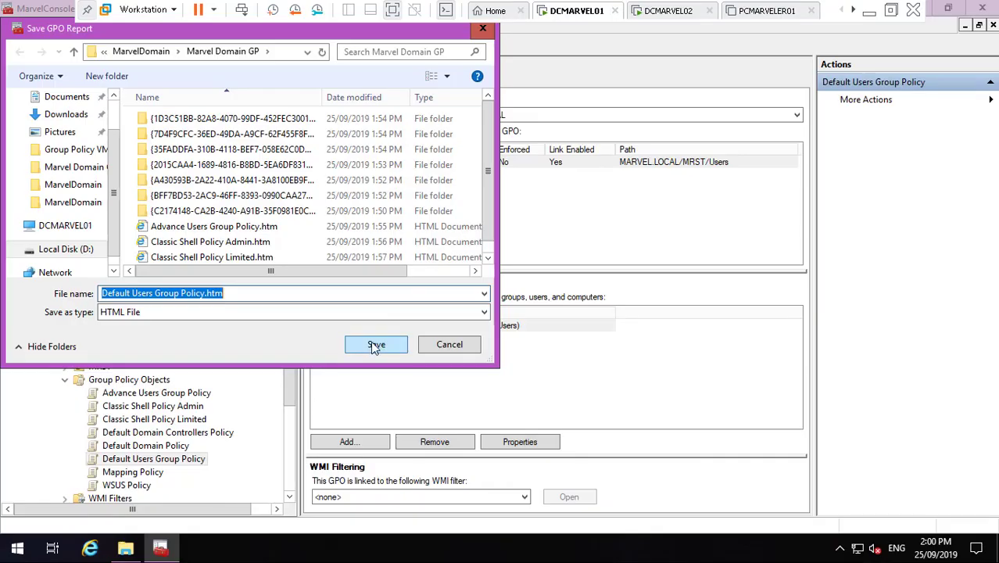
click(375, 346)
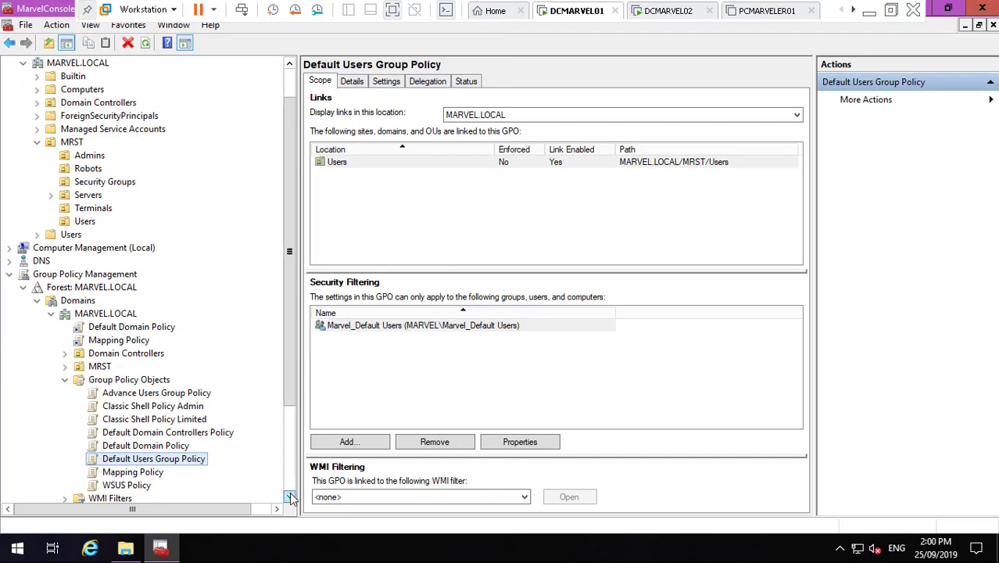
scroll(289, 498, down, 2)
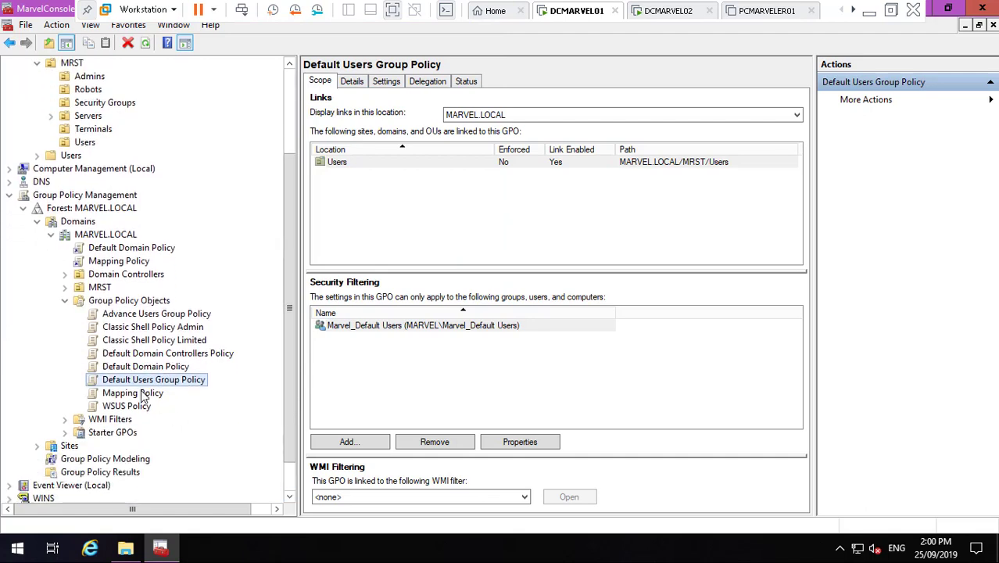
click(143, 396)
- Cancel an accidental backup, then save the Mapping Policy report as HTML in Marvel Domain GP
right_click(141, 392)
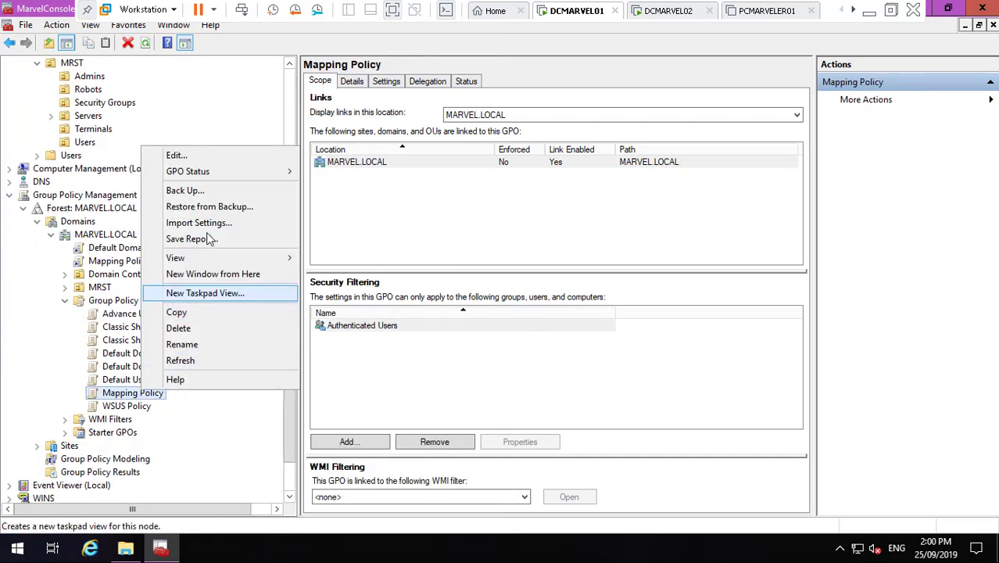
click(214, 192)
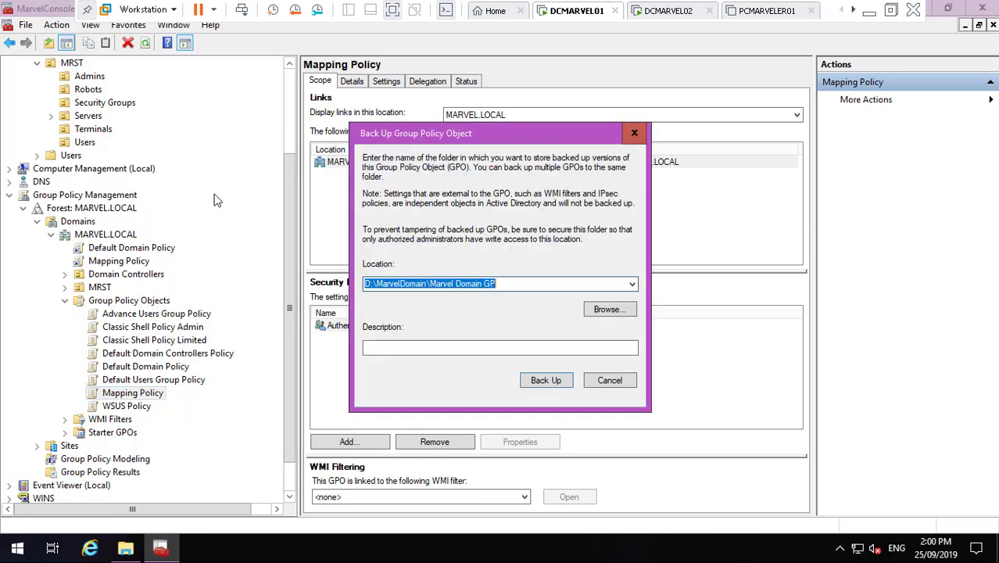
click(600, 380)
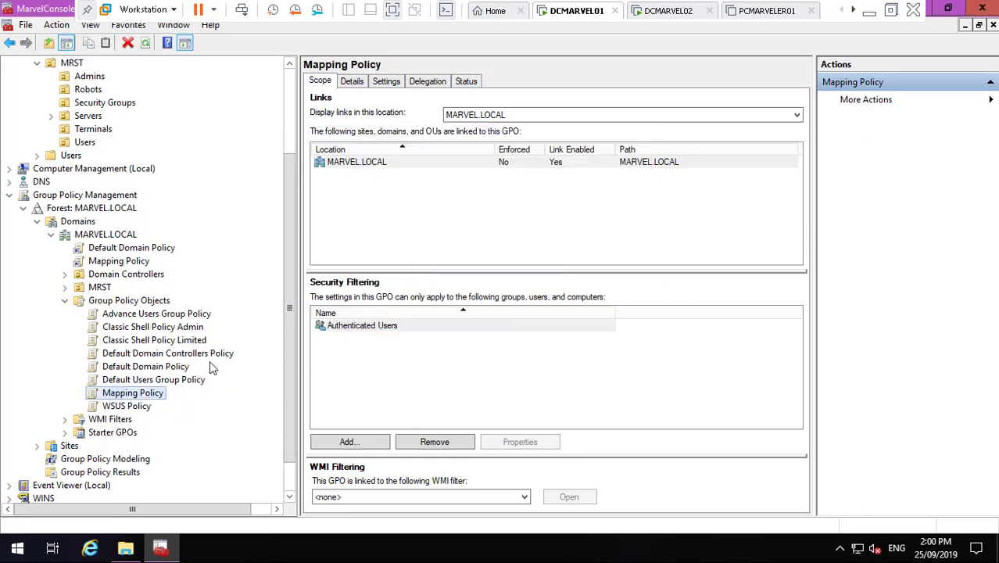
right_click(154, 397)
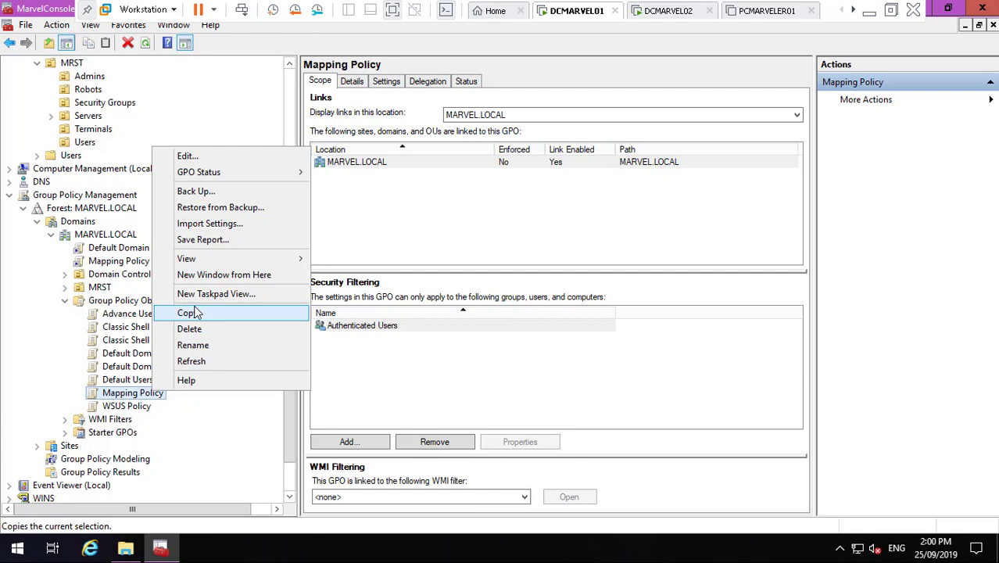
click(212, 240)
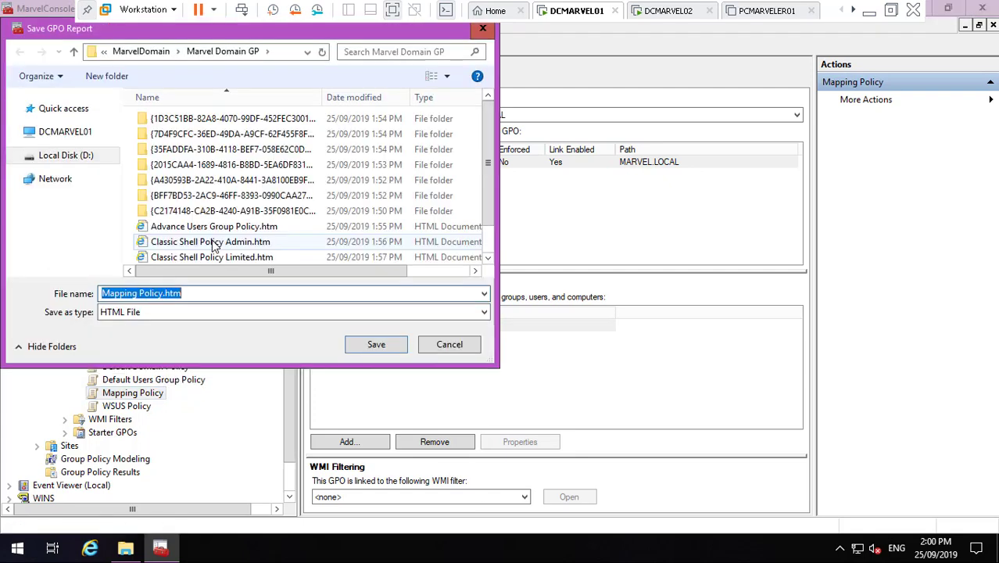
click(394, 352)
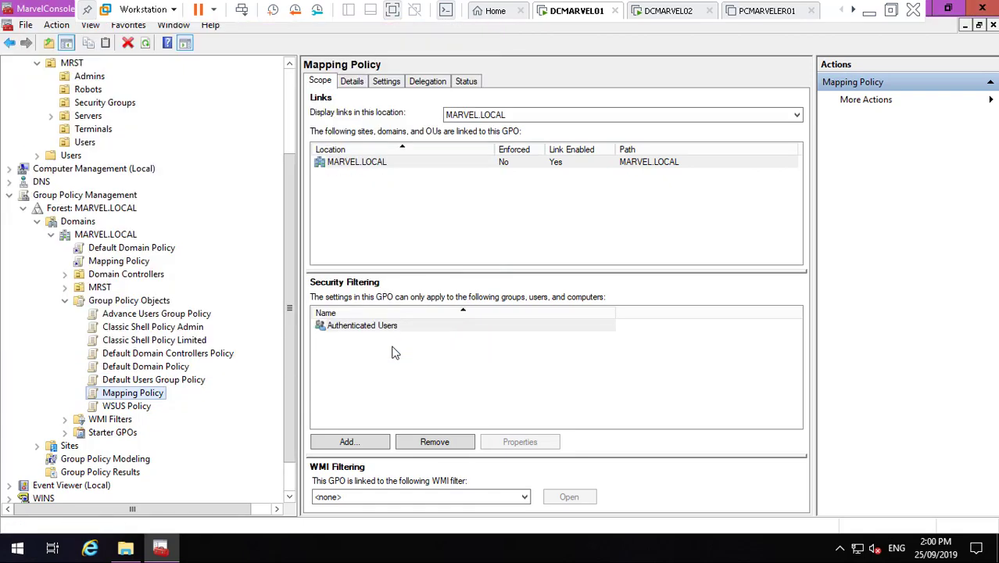
click(135, 409)
right_click(134, 410)
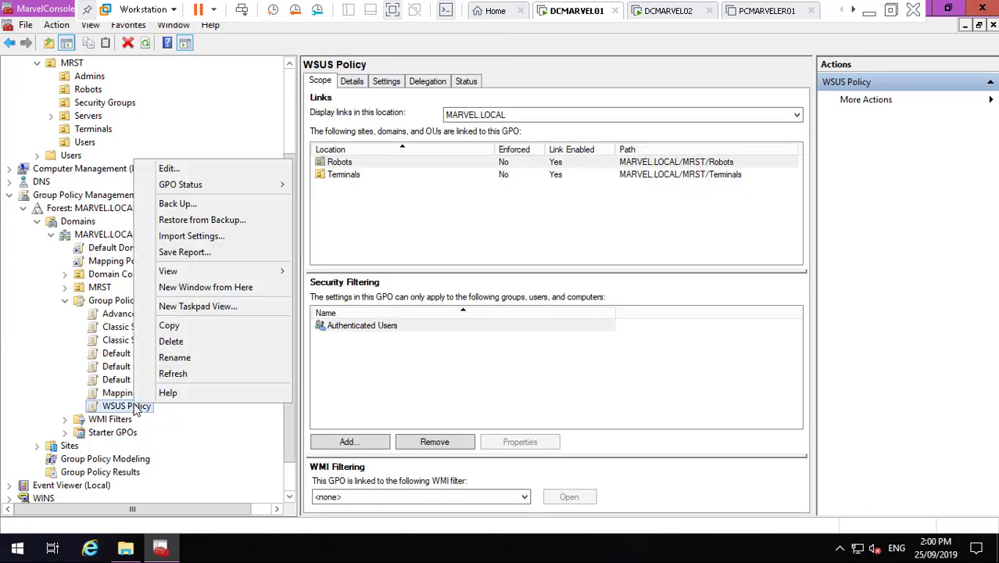
- Save the WSUS Policy GPO report as an HTML file in Marvel Domain GP
click(208, 252)
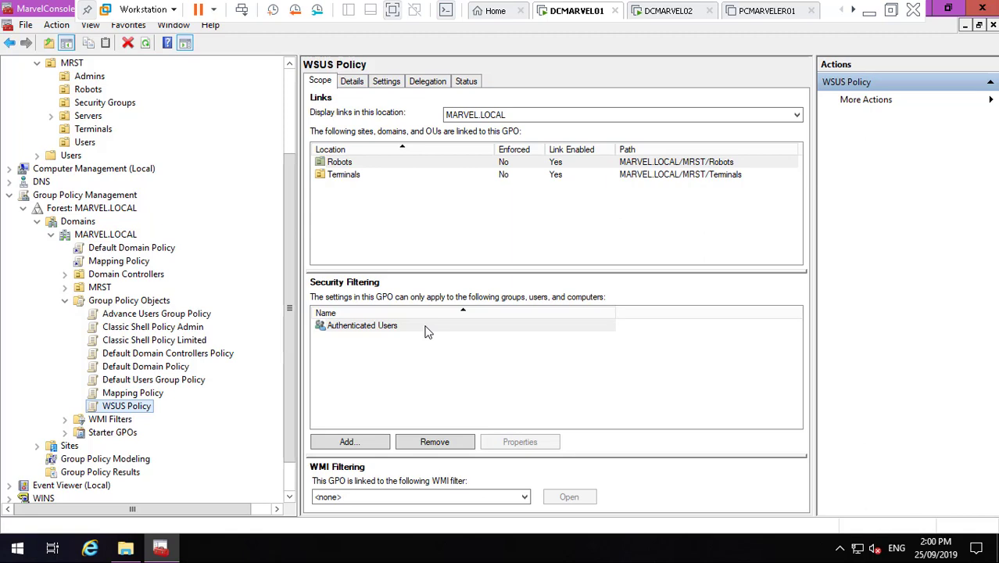
click(868, 10)
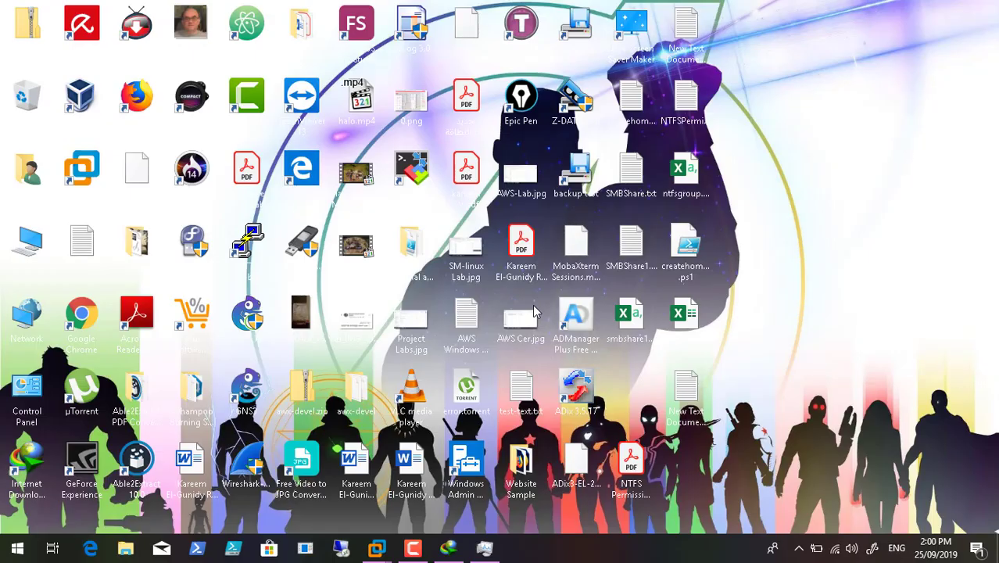
click(412, 547)
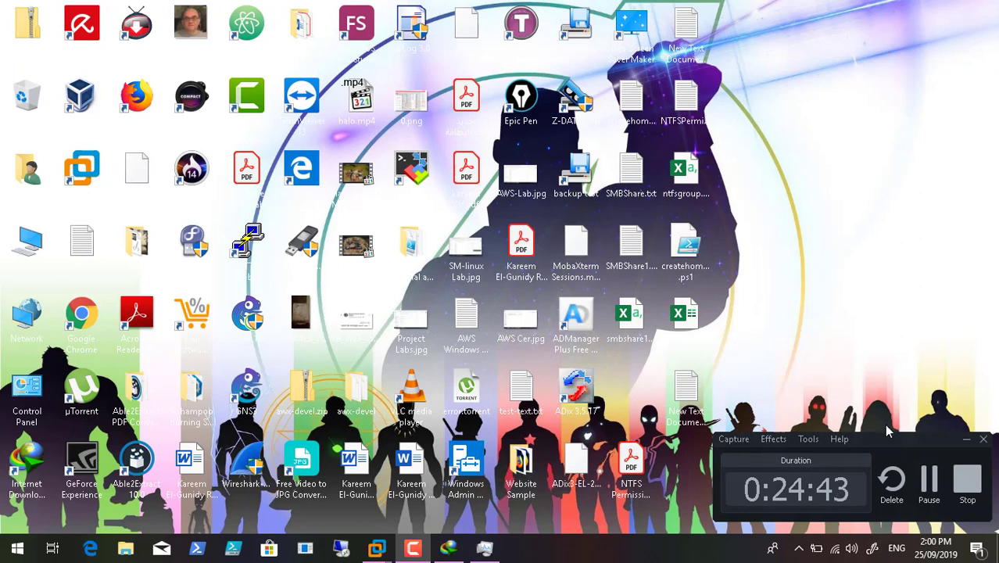
click(411, 548)
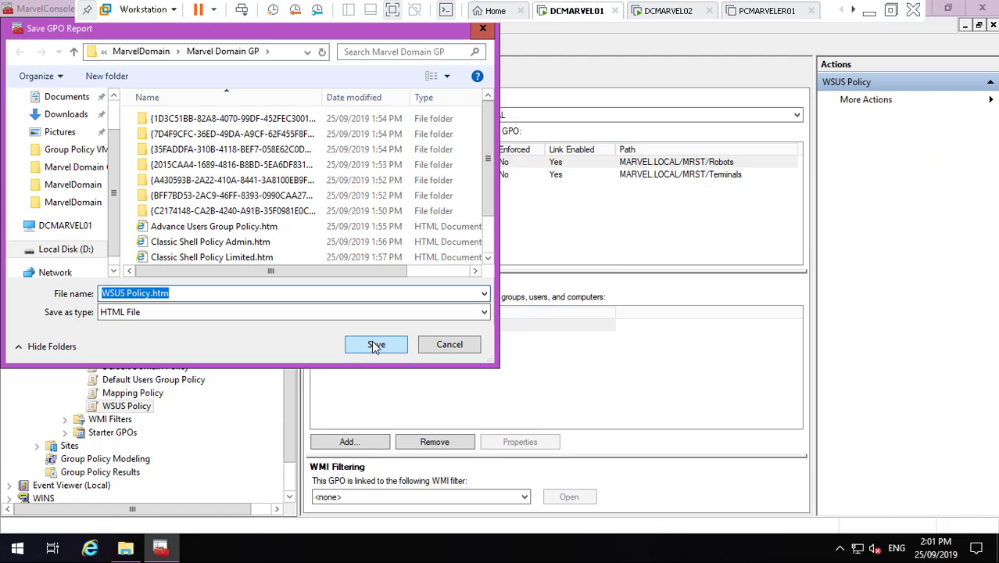
click(372, 341)
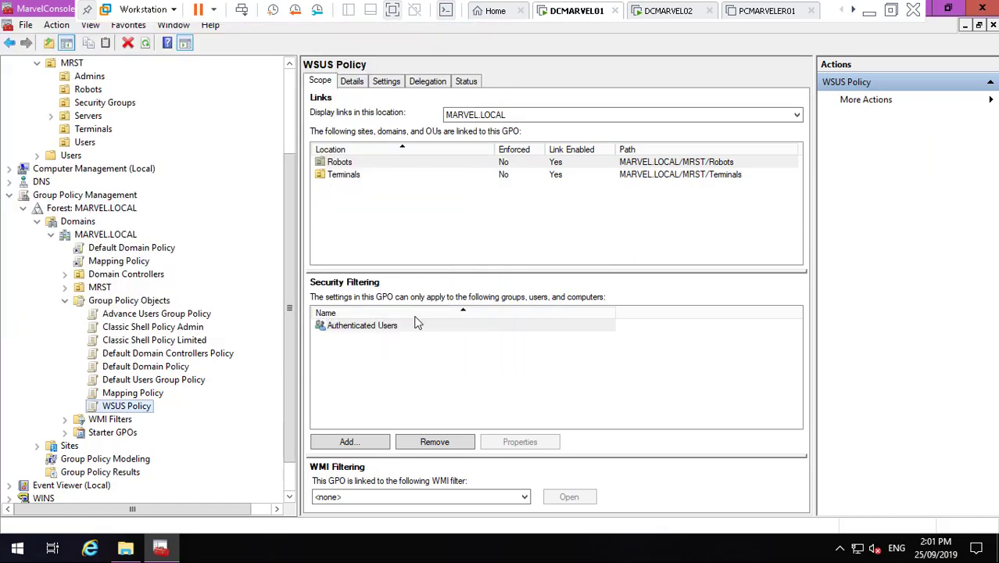
- Browse to D:\avengers-endgame, check its DesktopBackground wallpapers, and return to avengers-endgame
click(948, 9)
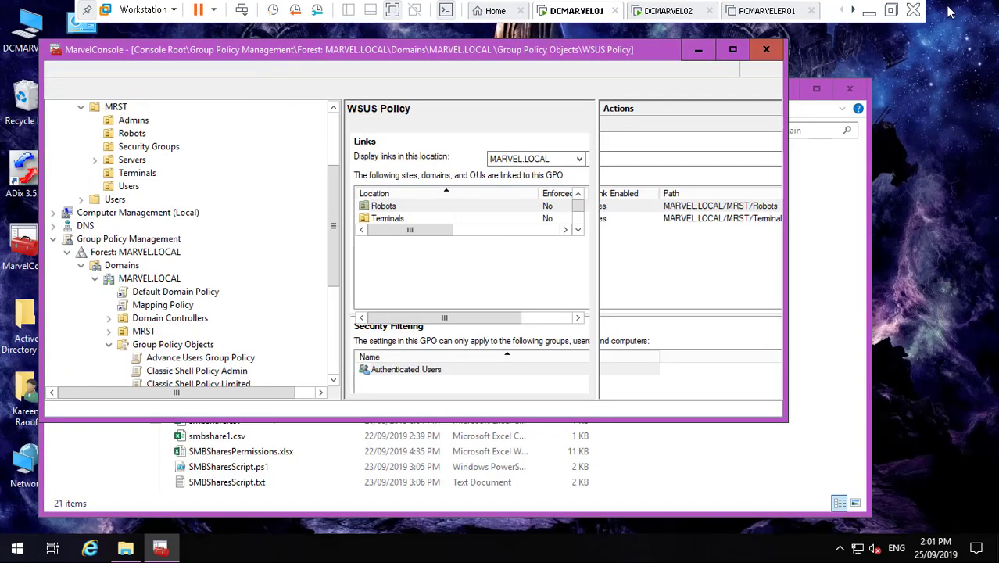
click(698, 49)
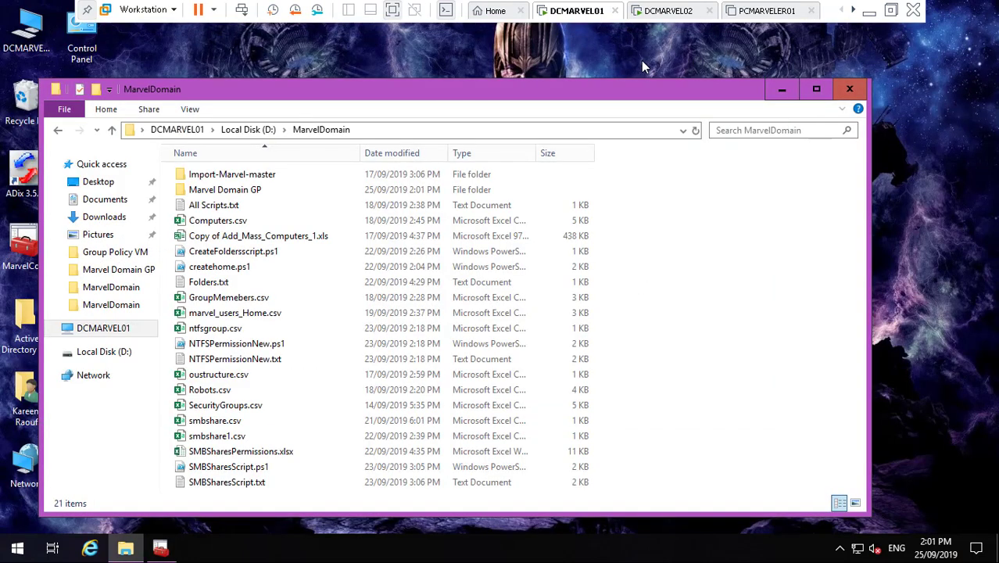
click(252, 130)
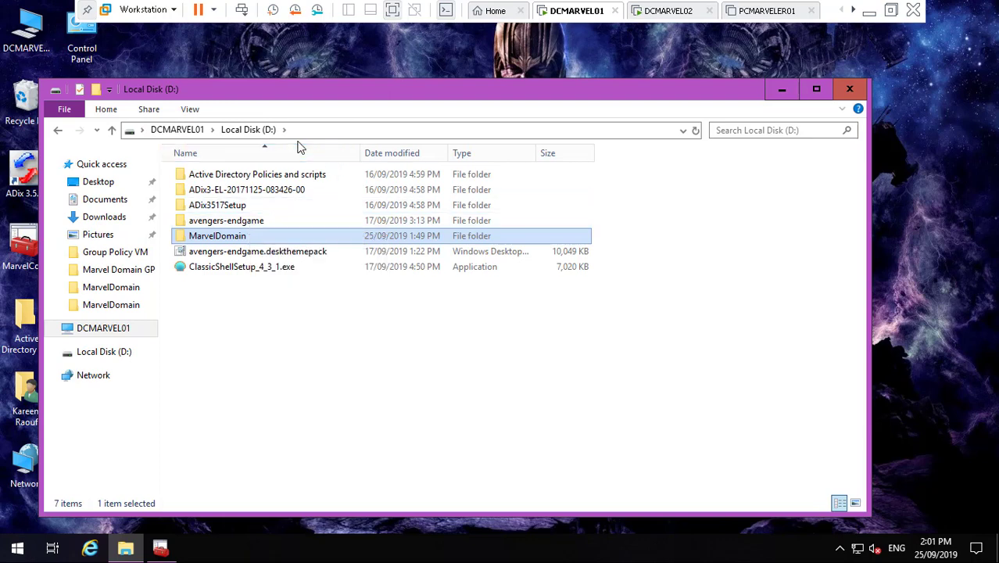
double_click(248, 220)
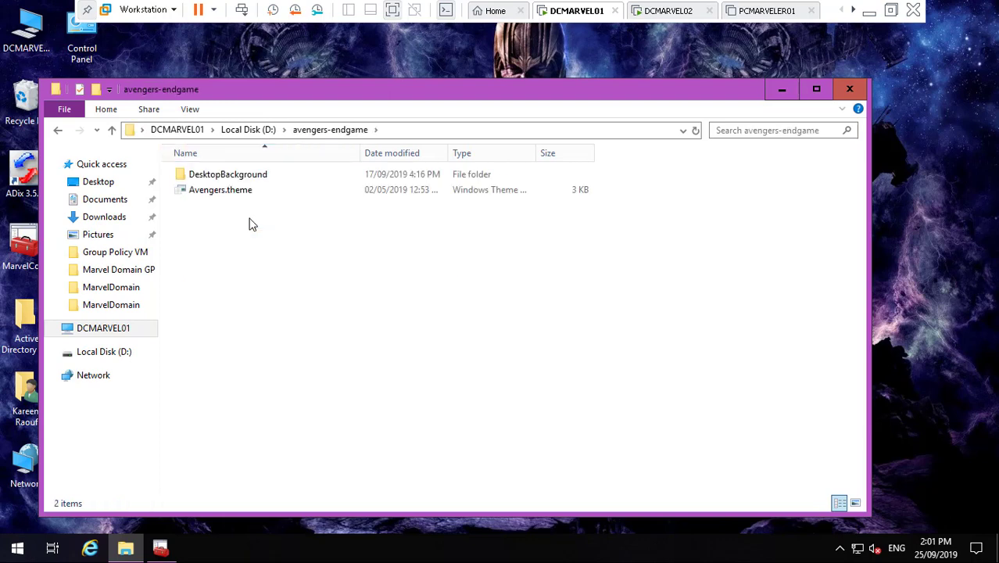
double_click(255, 178)
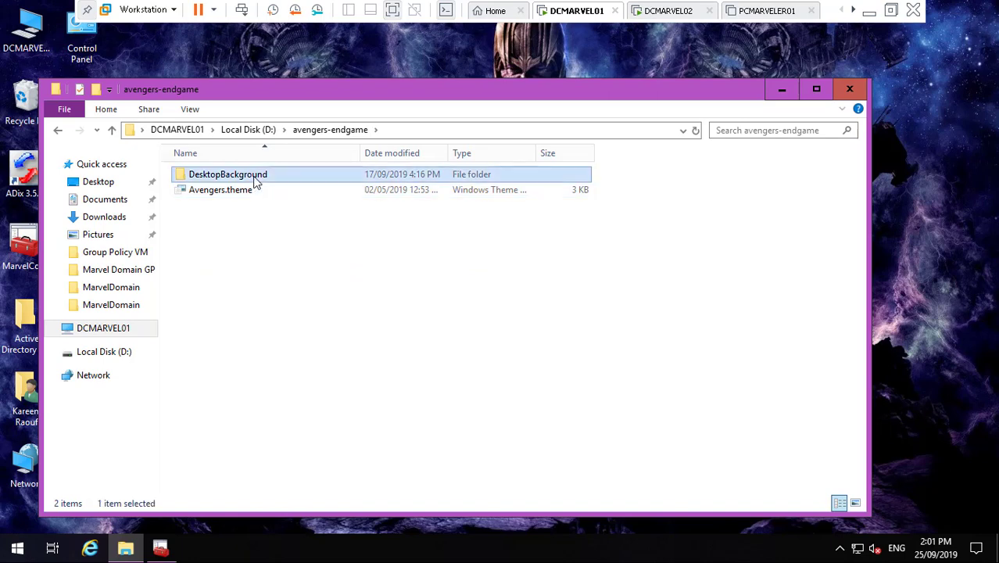
click(313, 130)
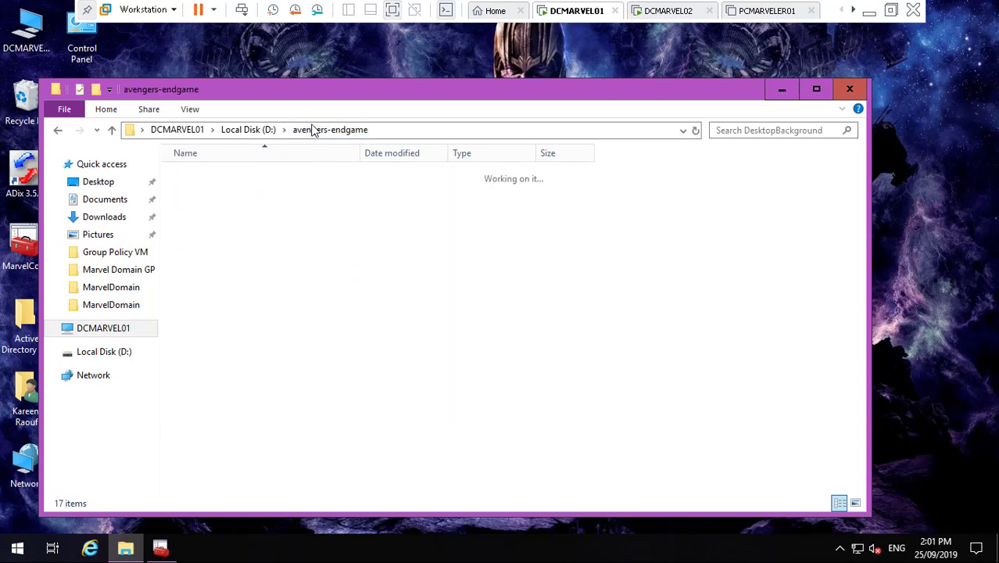
- Go to \\DCMARVEL01\Backgrounds and copy all 18 items, including avengers-endgame and Avengers.theme
click(406, 131)
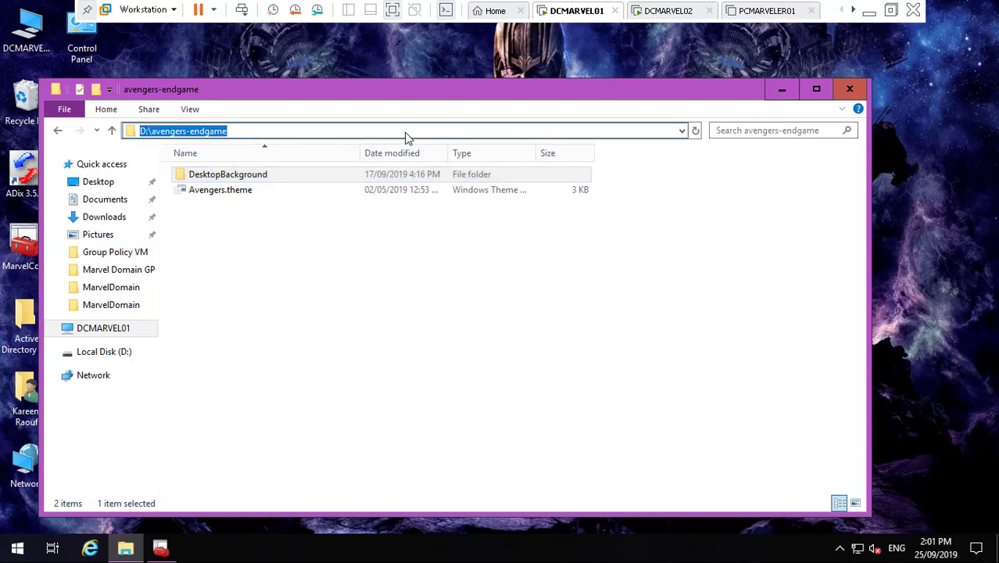
text(\\DC)
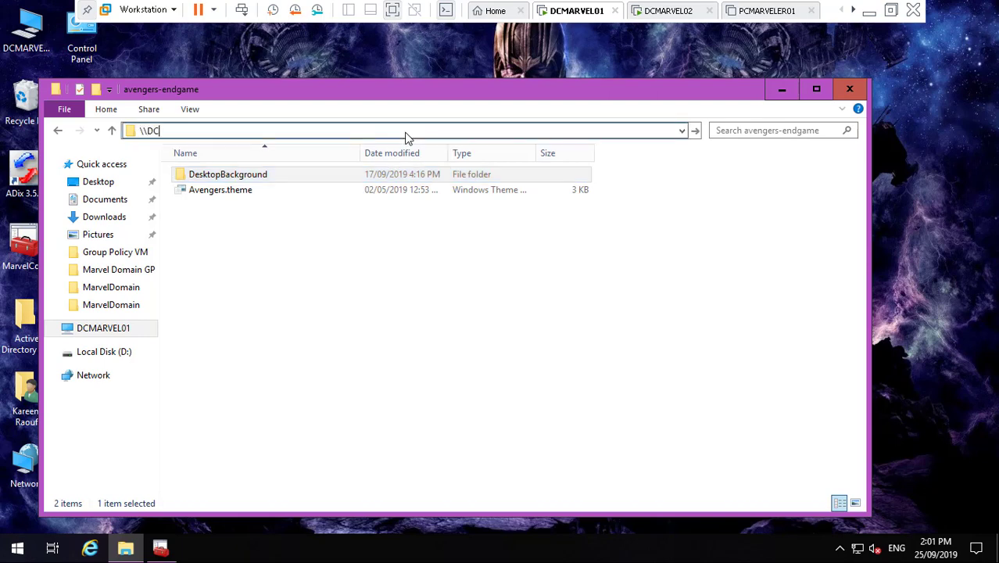
text(MARVEL01\)
key(Return)
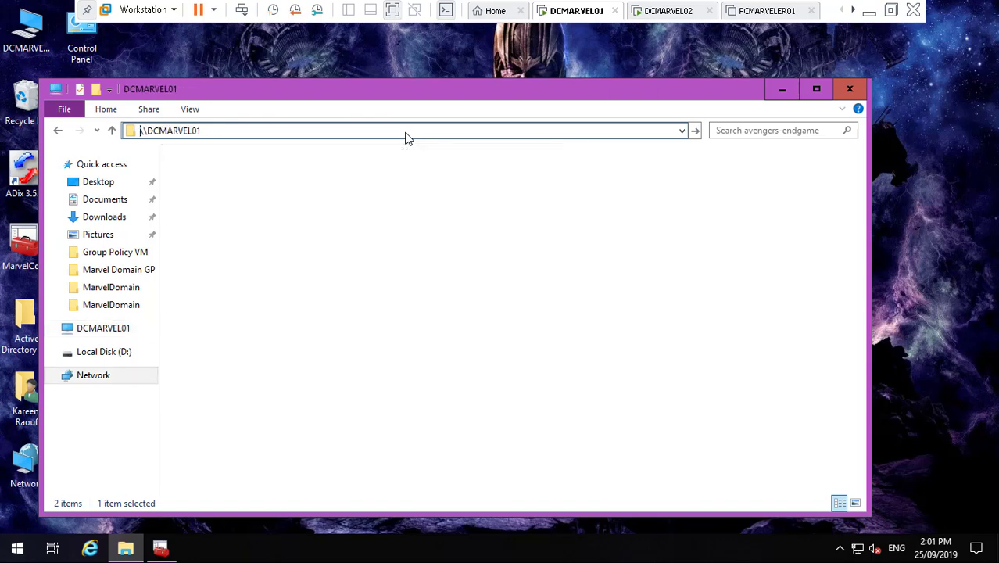
double_click(246, 166)
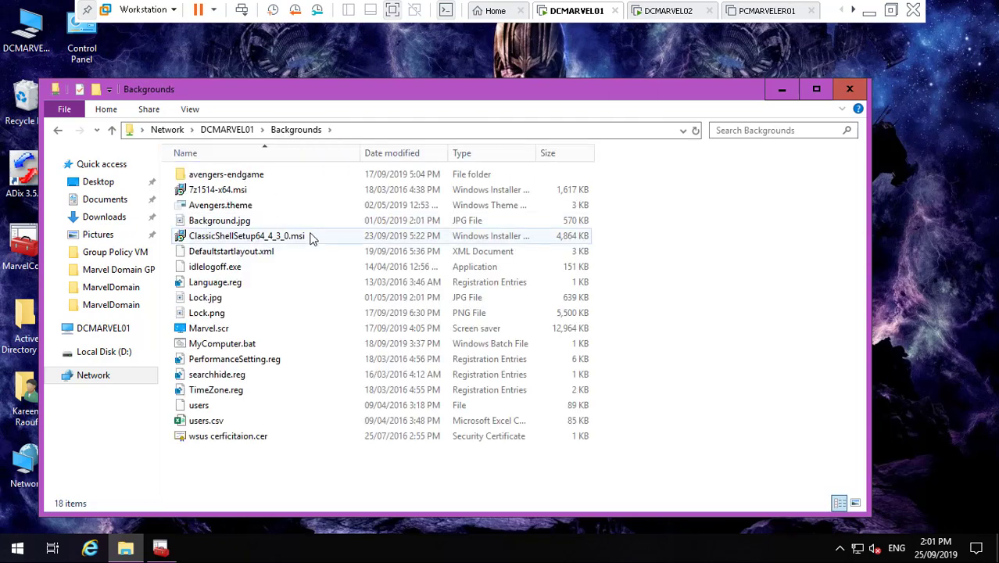
key(ctrl+a)
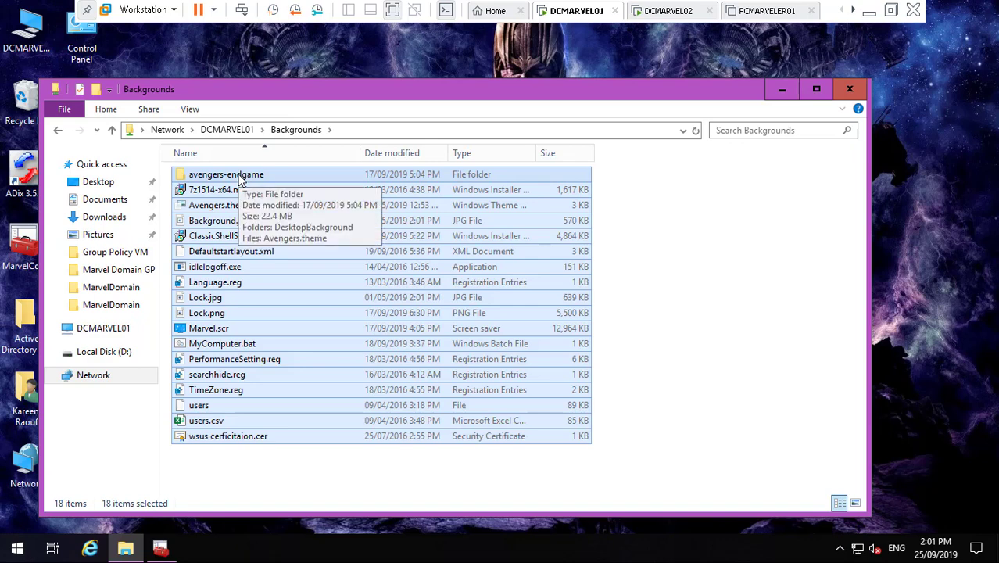
right_click(240, 180)
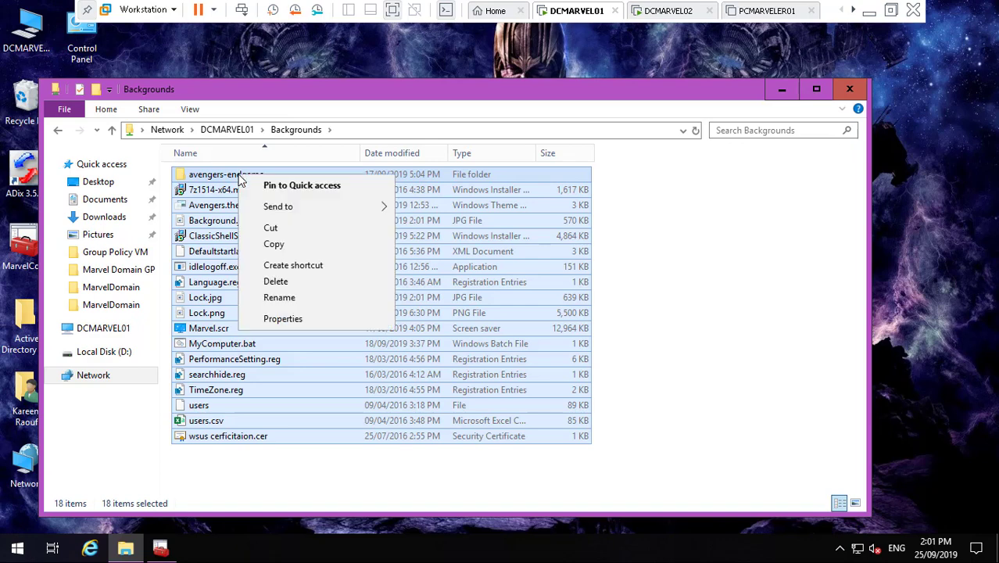
click(278, 251)
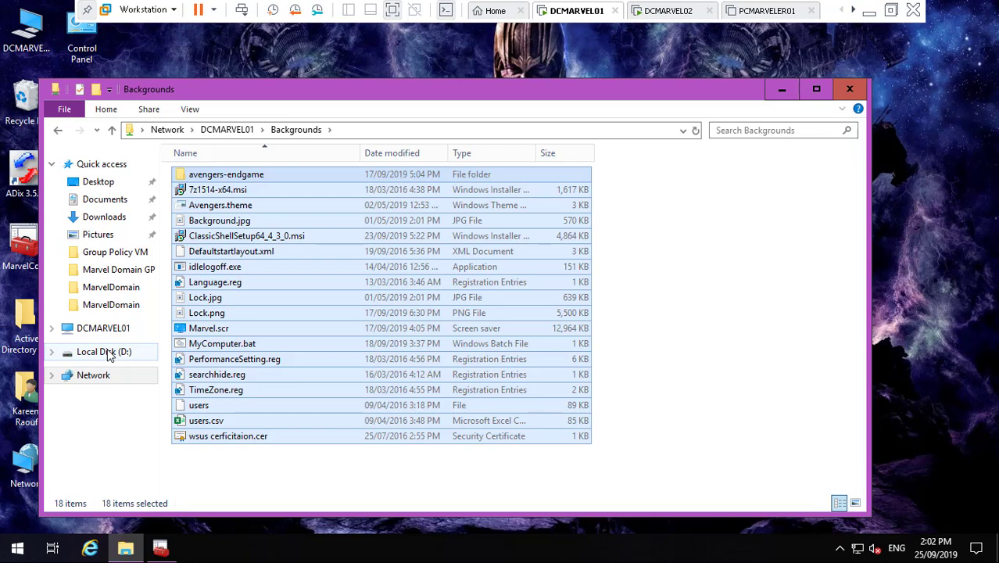
- Create a new folder named 'Backgrounds and Scripts' in D:\MarvelDomain
click(110, 355)
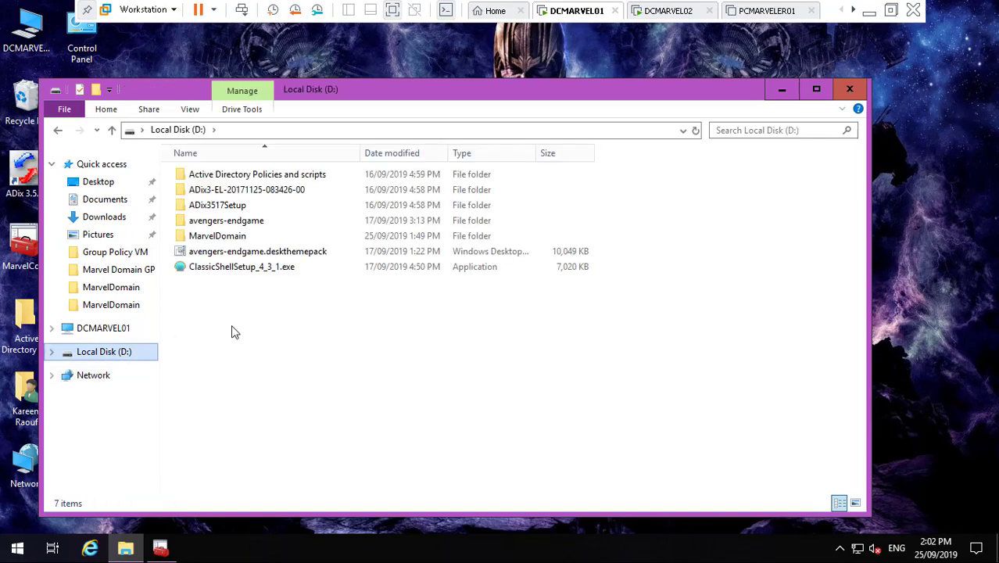
double_click(235, 236)
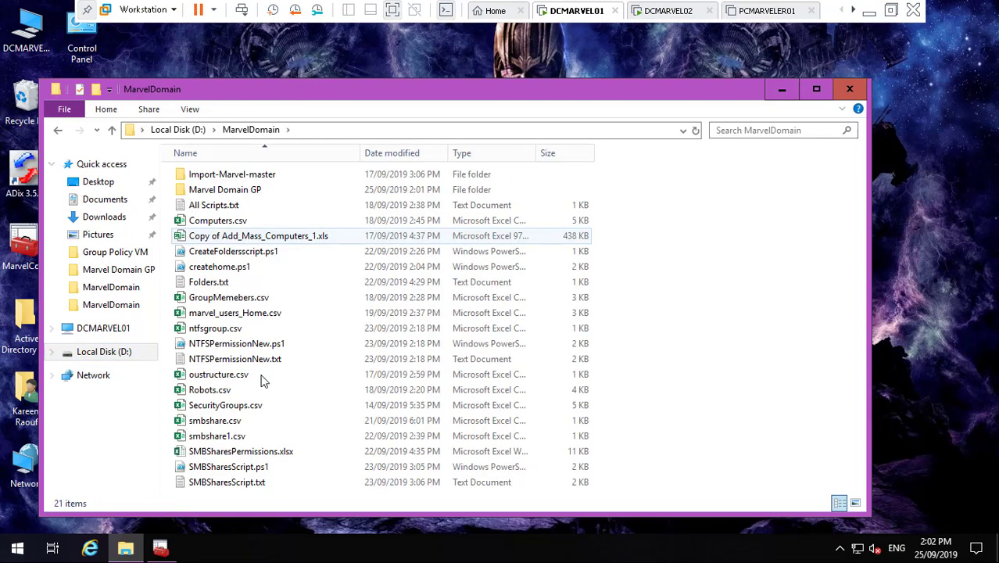
right_click(730, 297)
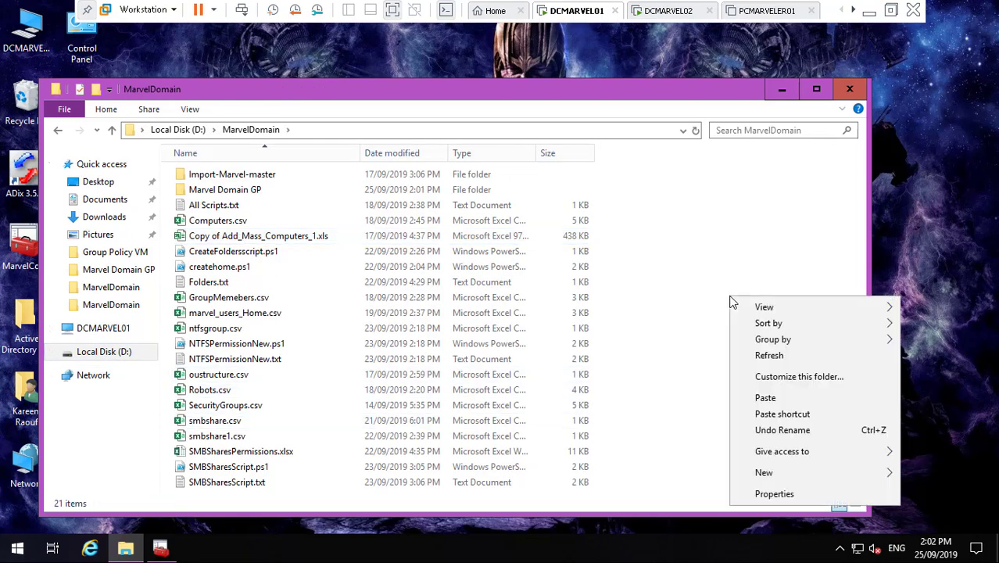
mouse_move(798, 472)
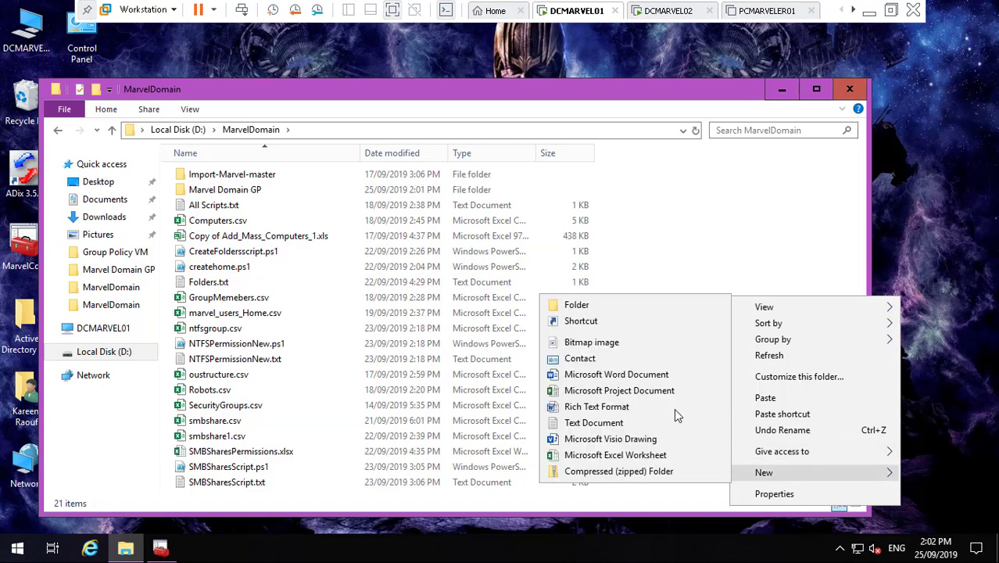
click(646, 308)
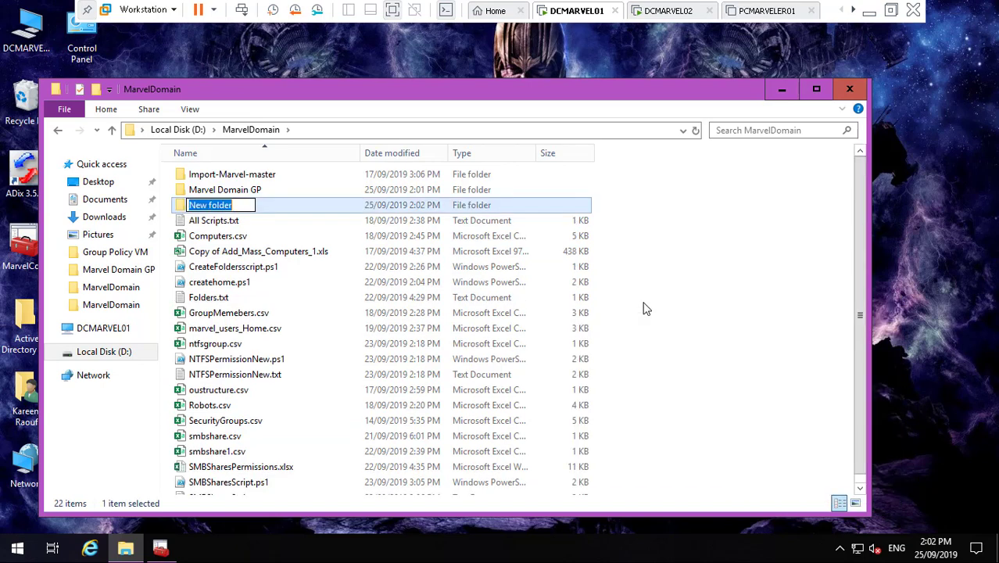
key(BackSpace)
text(Back)
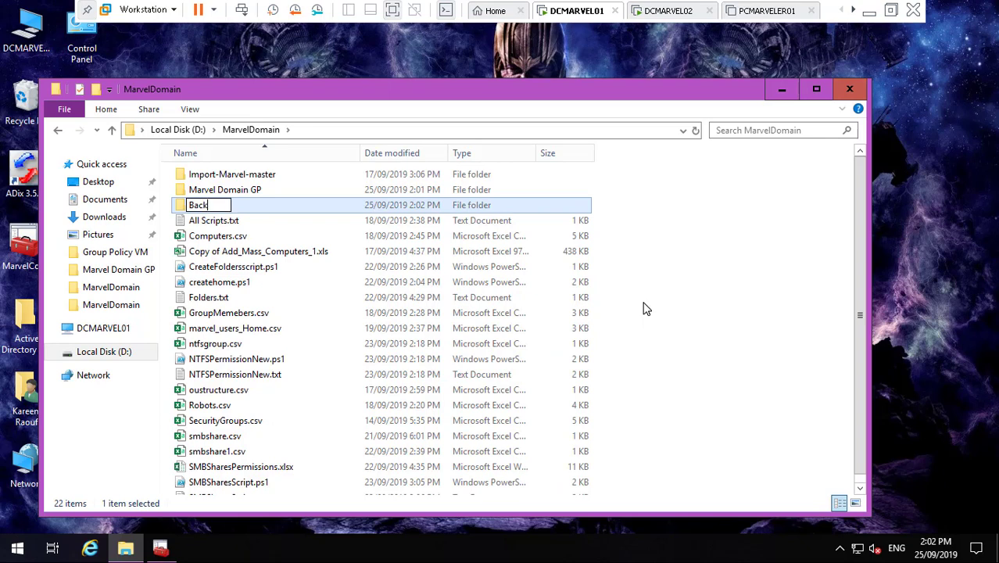
text(grounds)
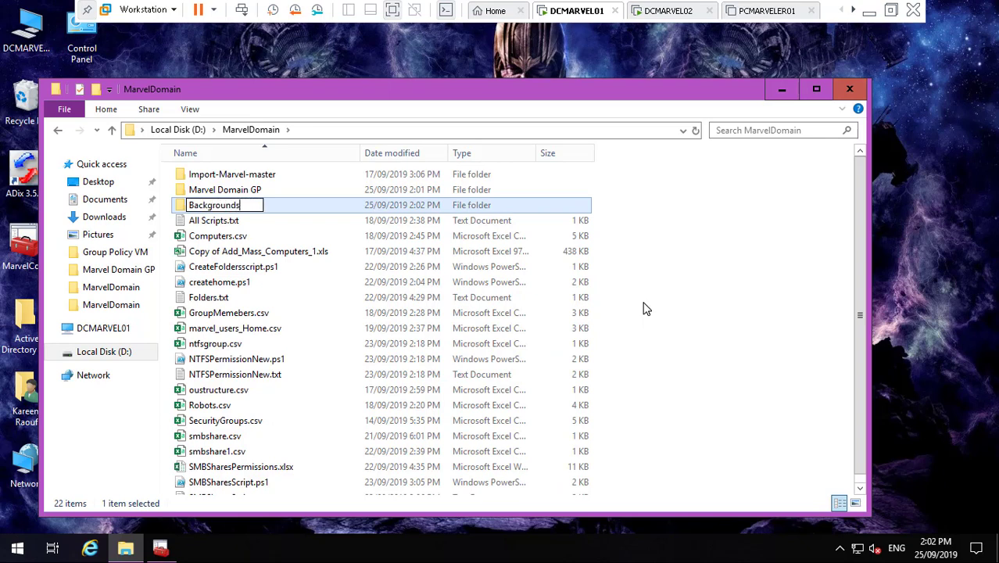
text( and Scripts)
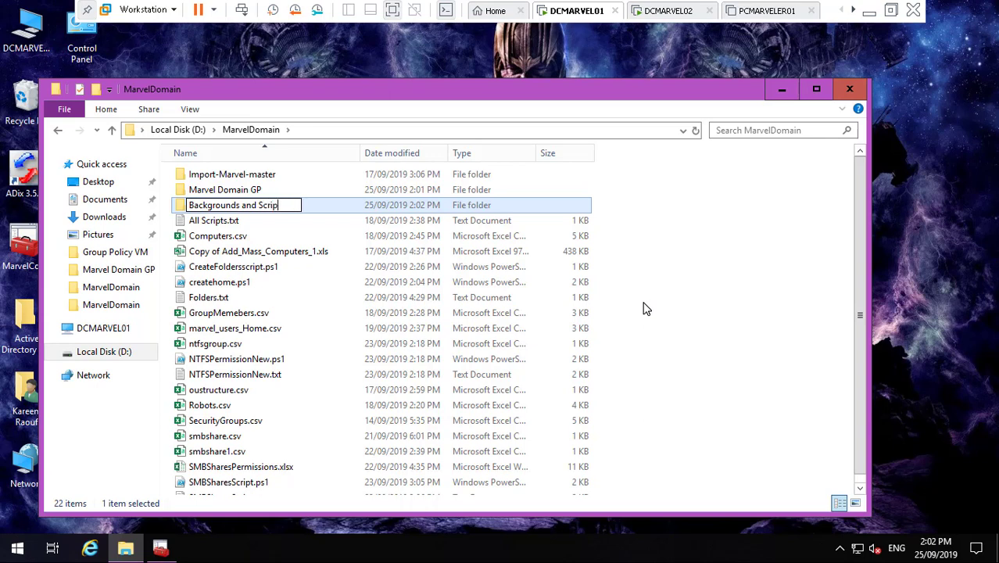
click(690, 261)
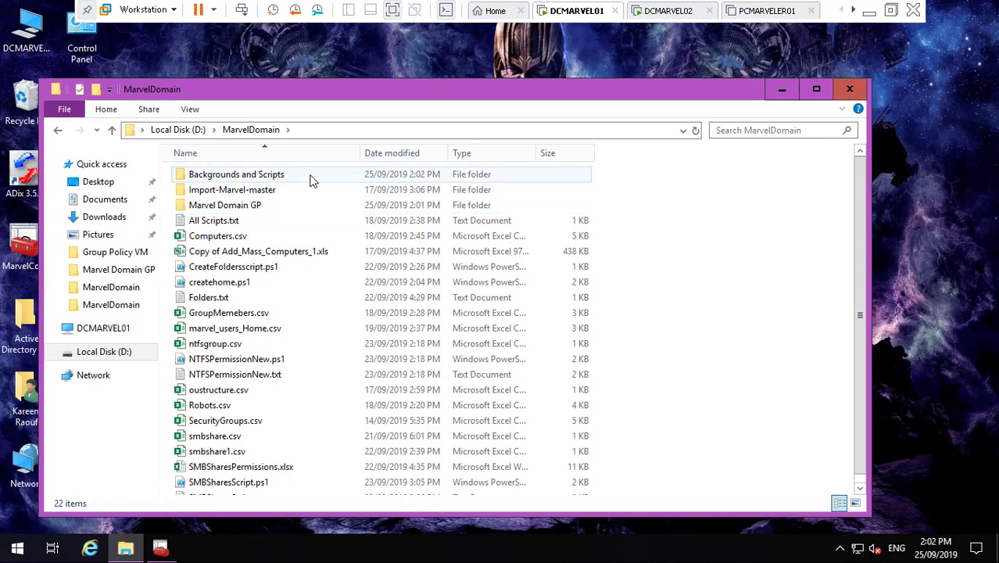
- Paste the copied Backgrounds share files into the Backgrounds and Scripts folder
double_click(279, 176)
right_click(272, 202)
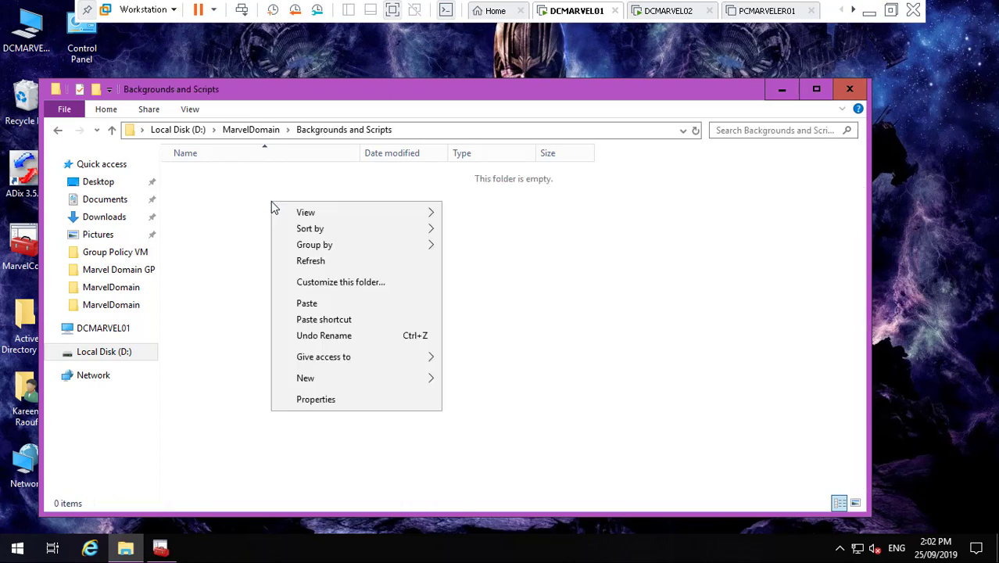
click(312, 303)
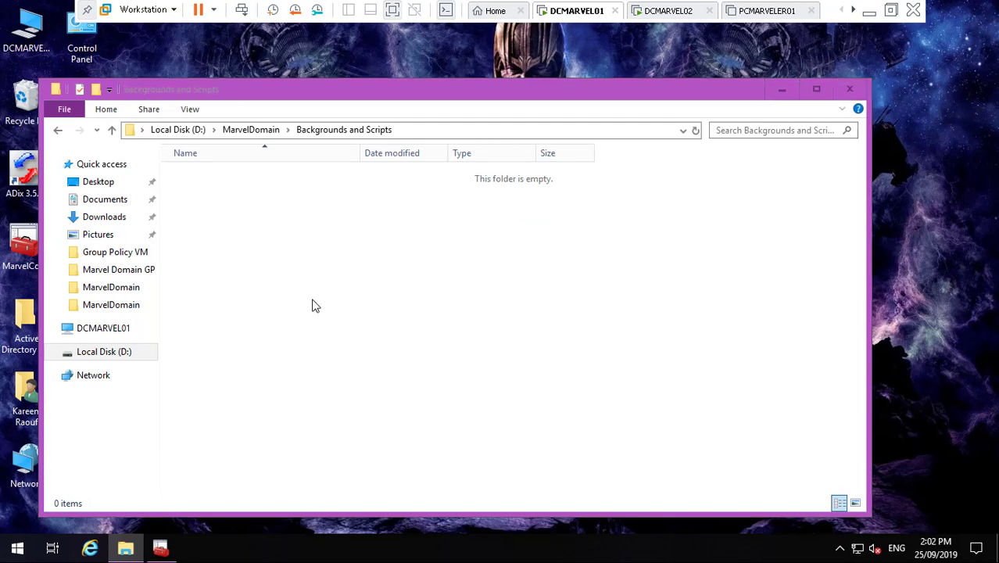
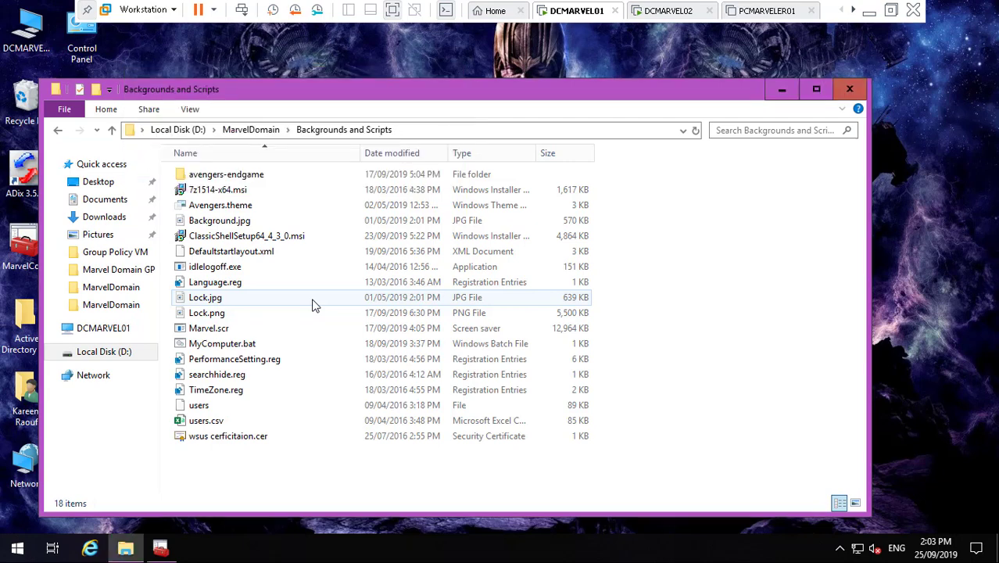
- Select the files in Backgrounds and Scripts, including MyComputer.bat, then return to MarvelDomain
key(ctrl+a)
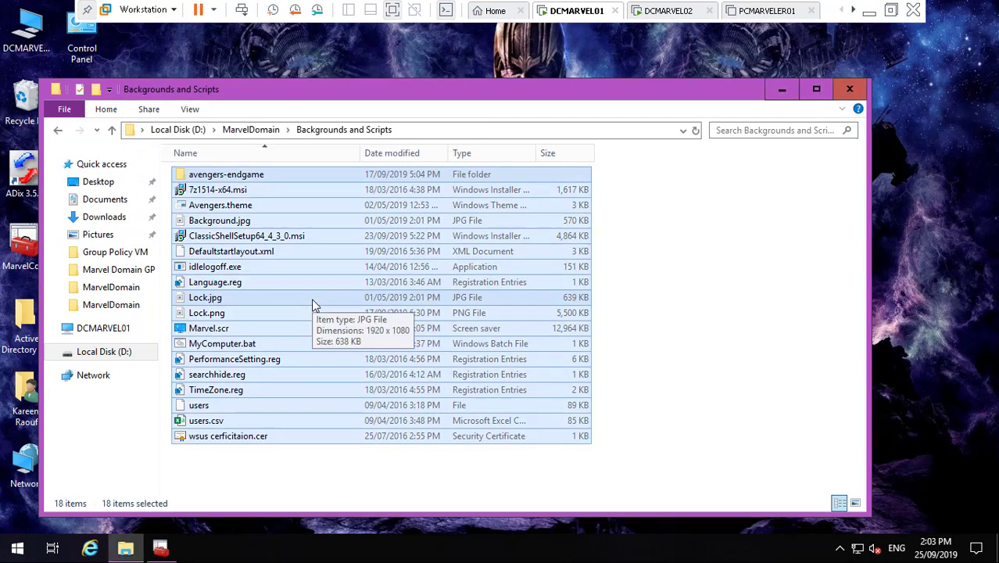
click(239, 347)
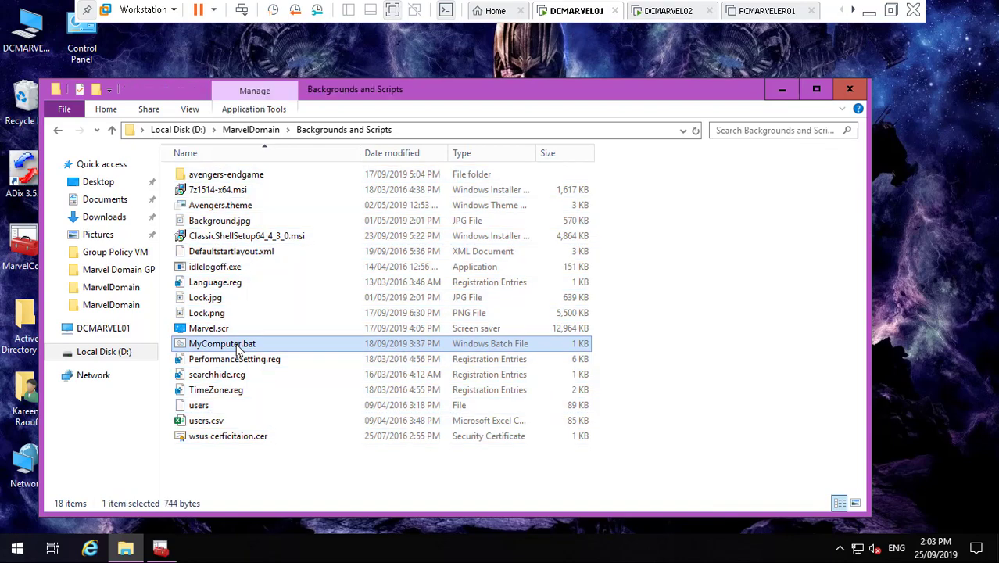
right_click(238, 346)
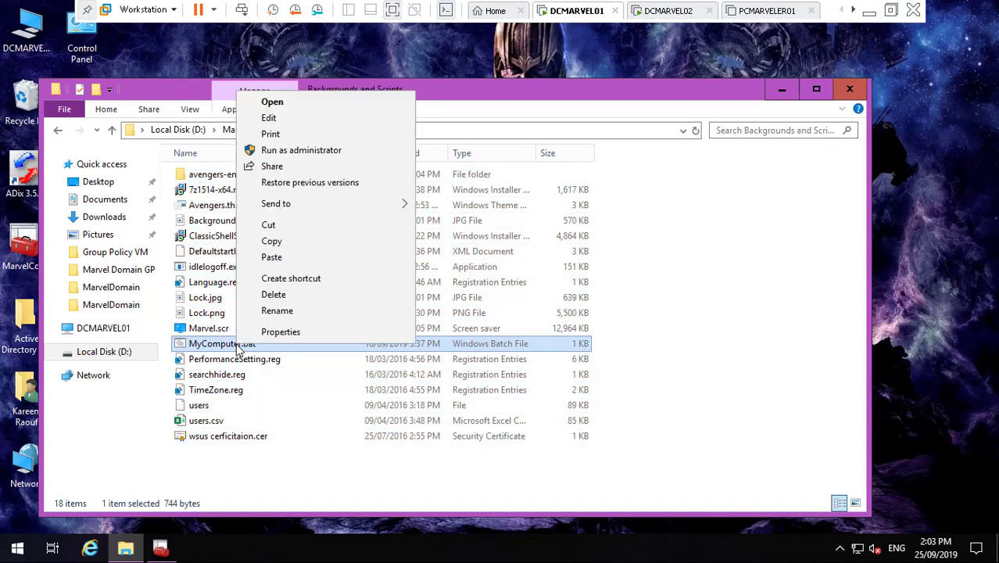
click(312, 122)
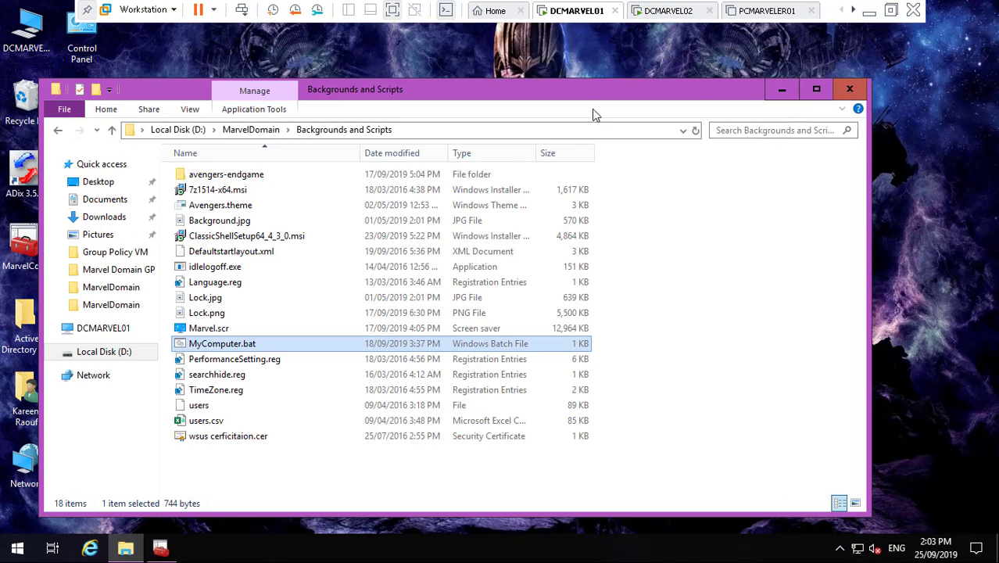
click(251, 129)
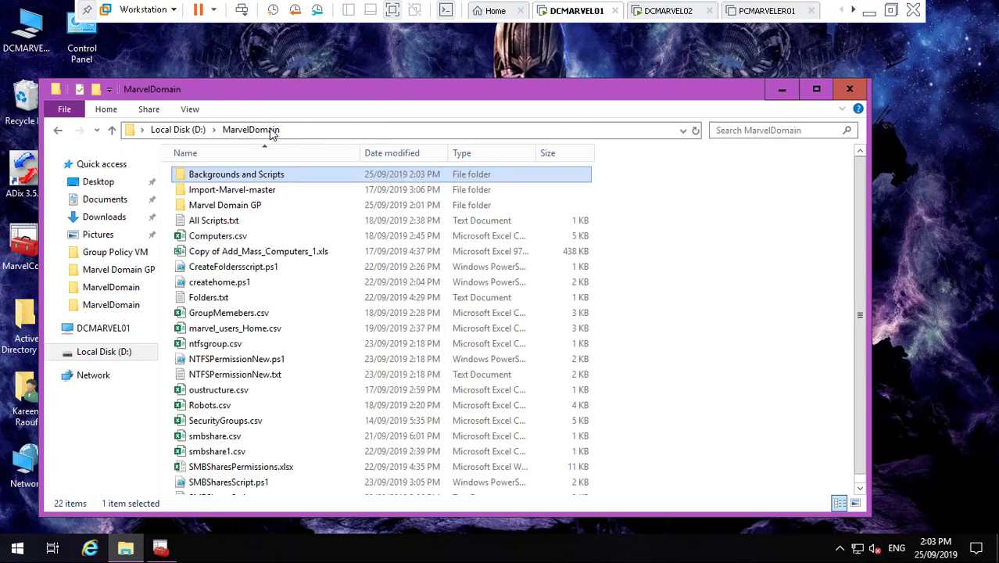
- Browse to \\dcmarvel01\nETLOGON and select all seven of its files
click(324, 130)
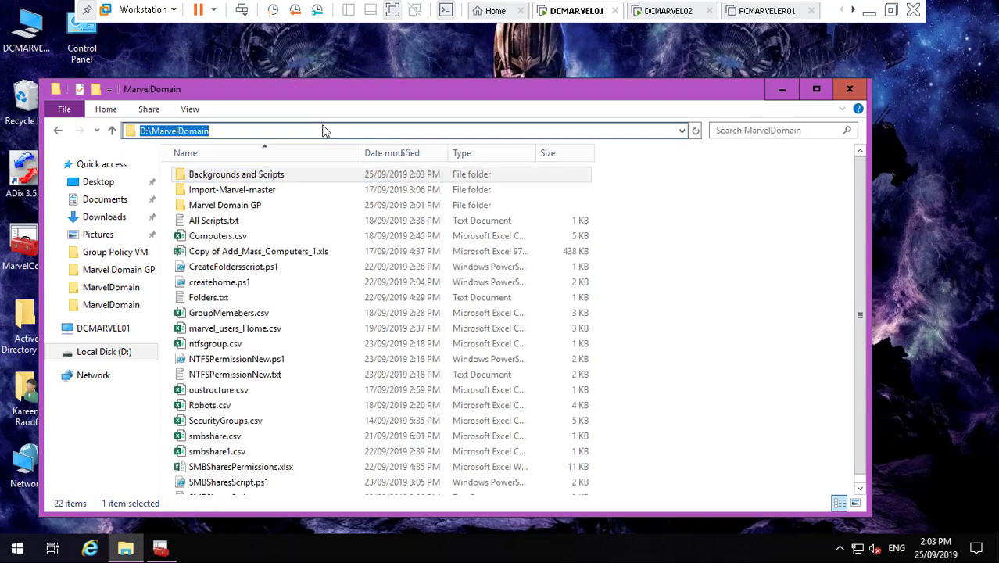
text(\\)
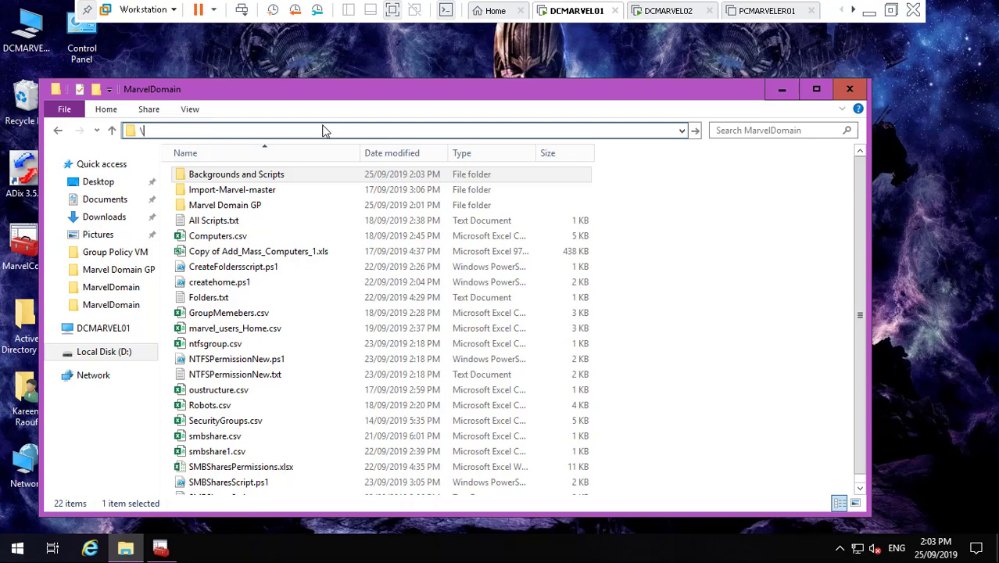
text(DC)
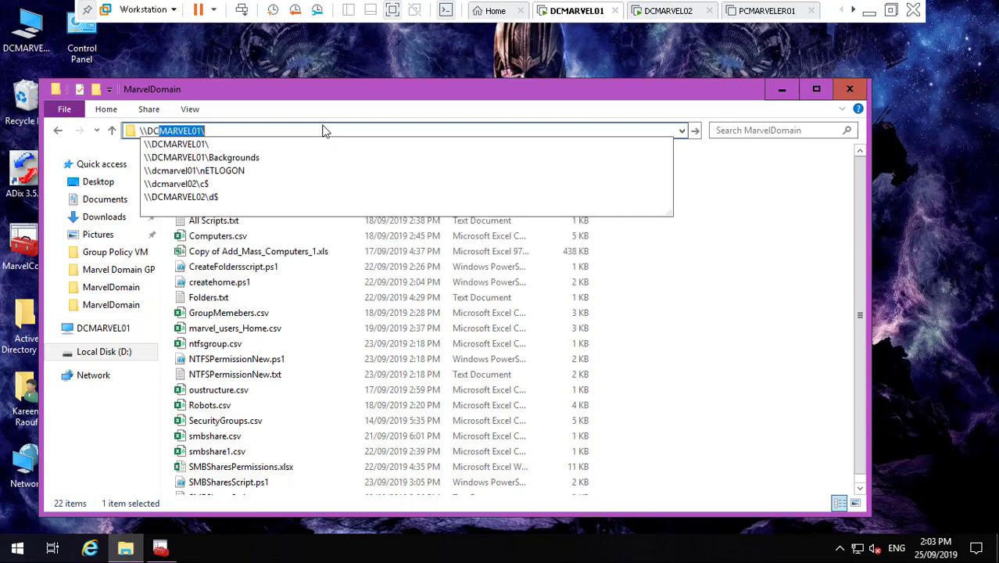
key(Down)
key(Down)
key(Down)
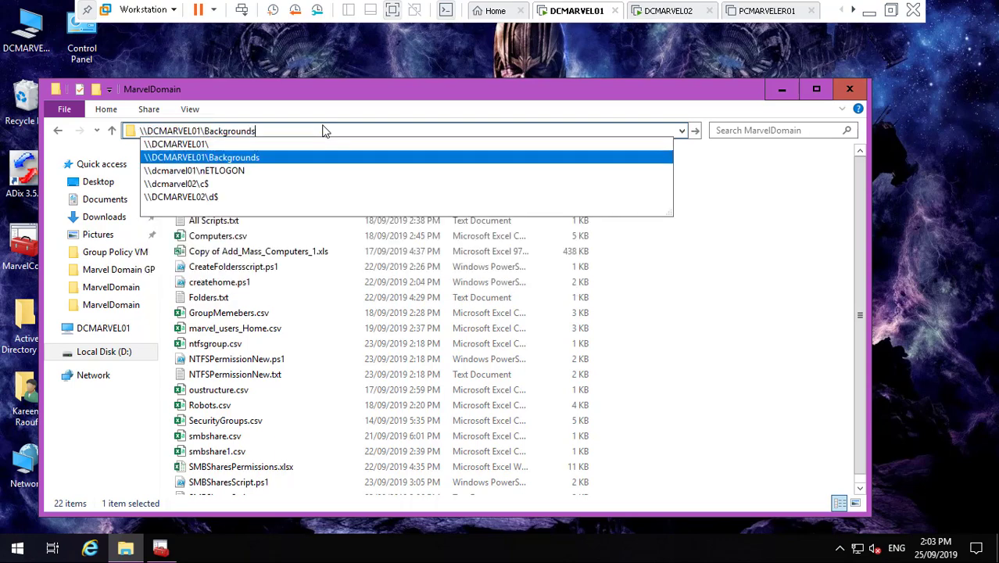
key(Return)
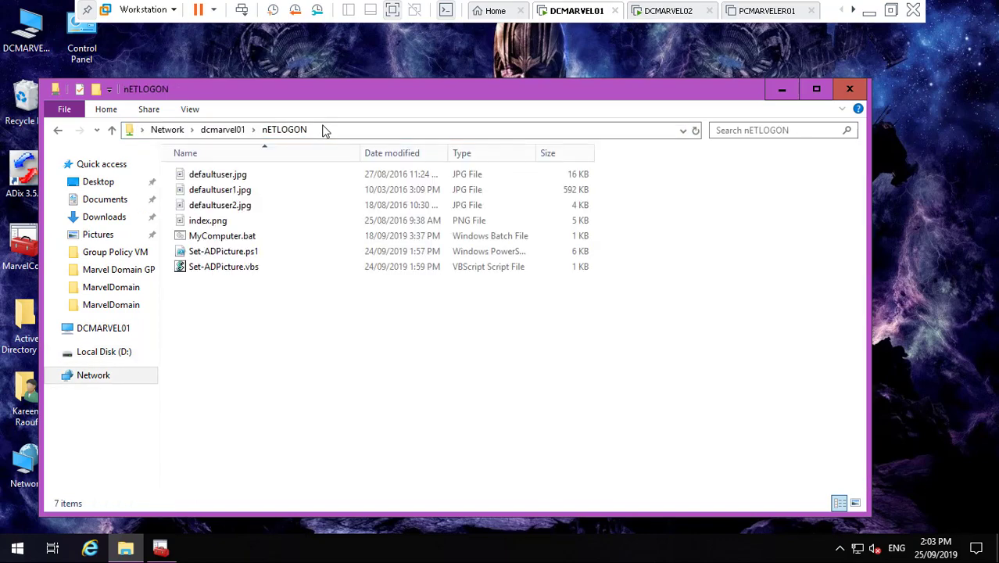
click(236, 239)
click(252, 177)
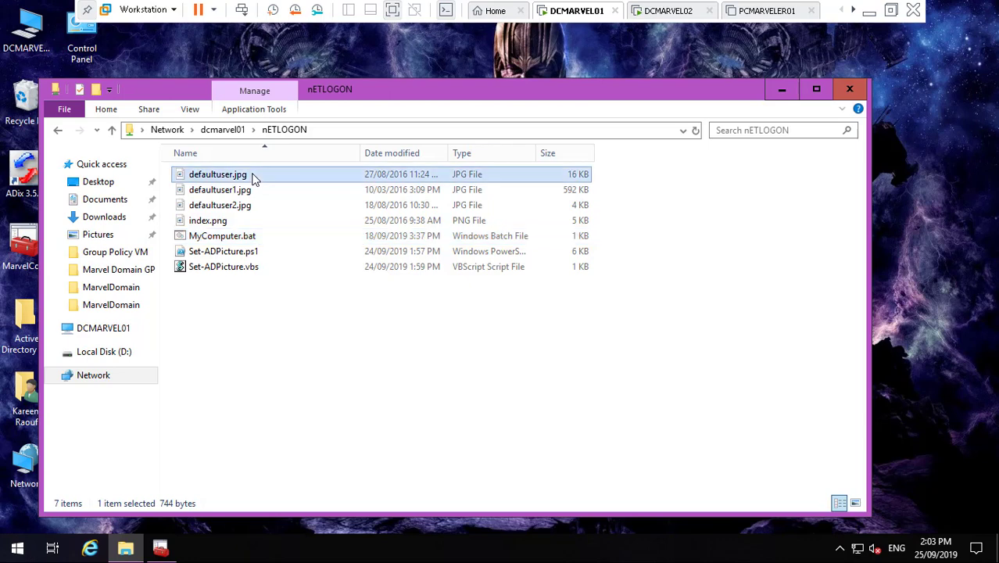
key(ctrl+a)
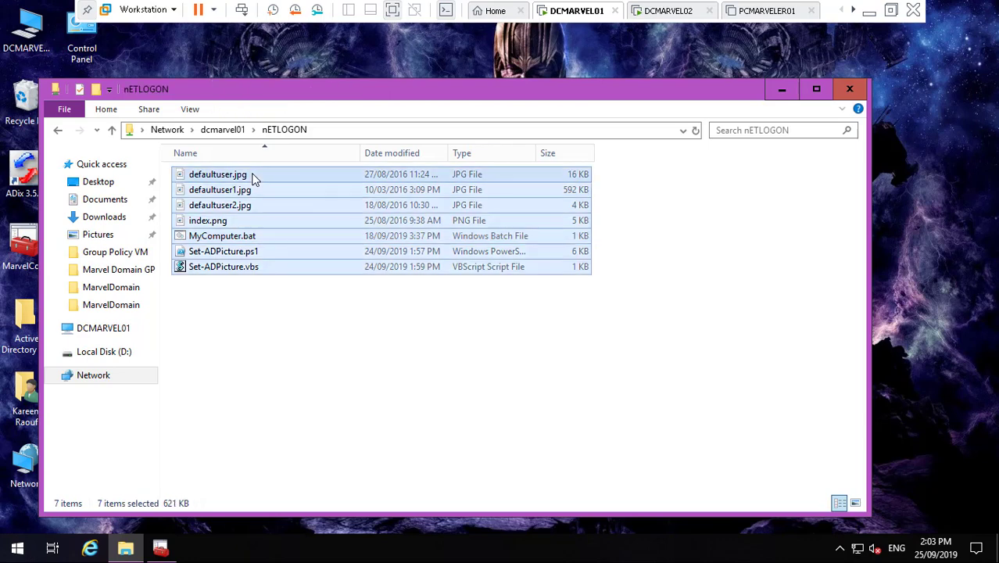
- Create a new folder named Login Scripts in D:\MarvelDomain
click(117, 353)
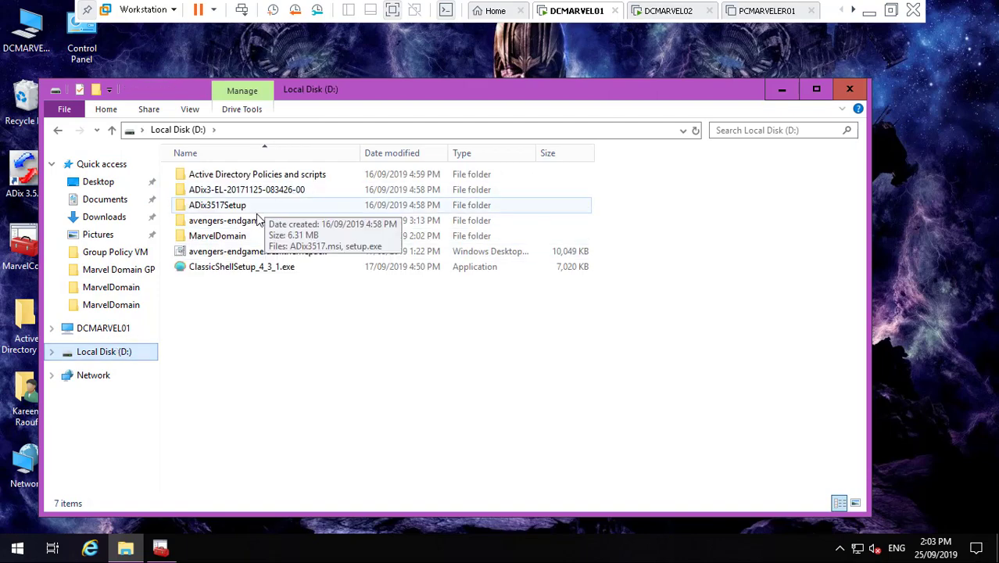
double_click(244, 235)
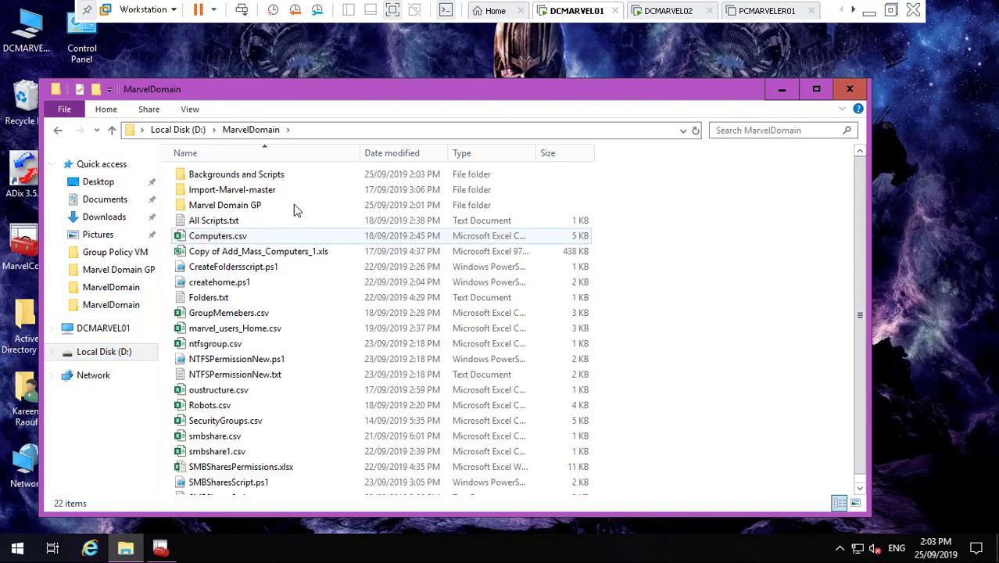
right_click(713, 371)
mouse_move(791, 337)
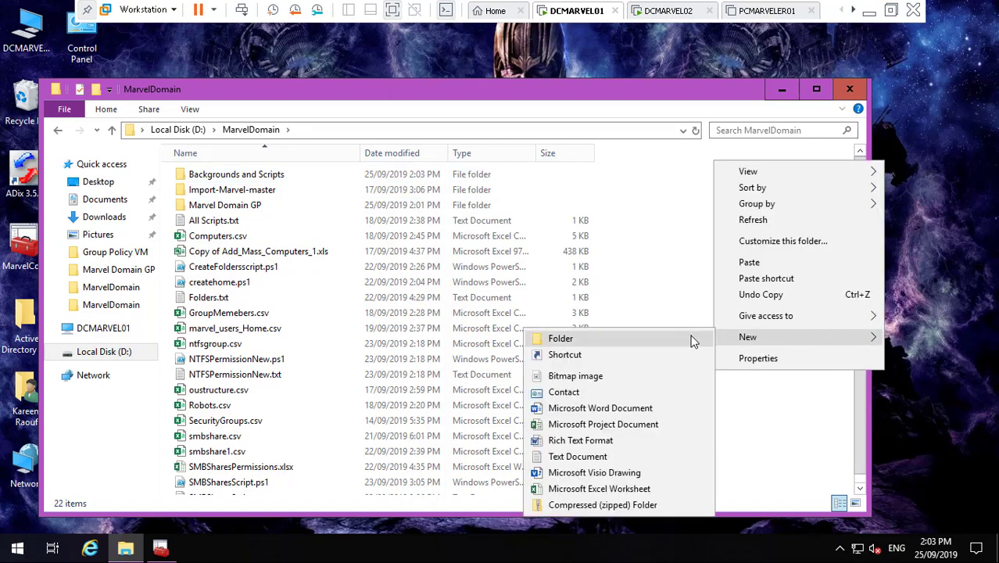
click(691, 339)
text(Lo)
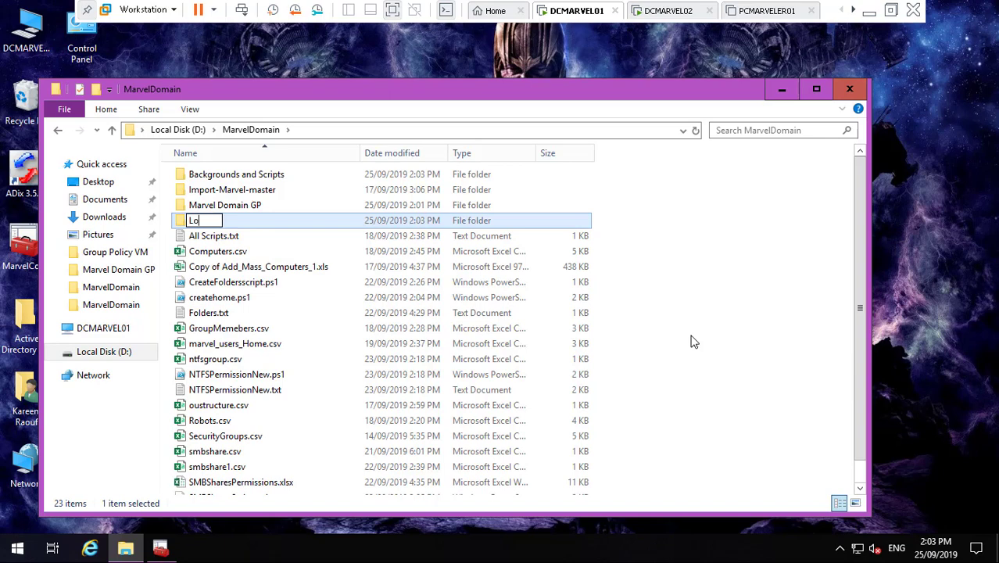
text(gin Script )
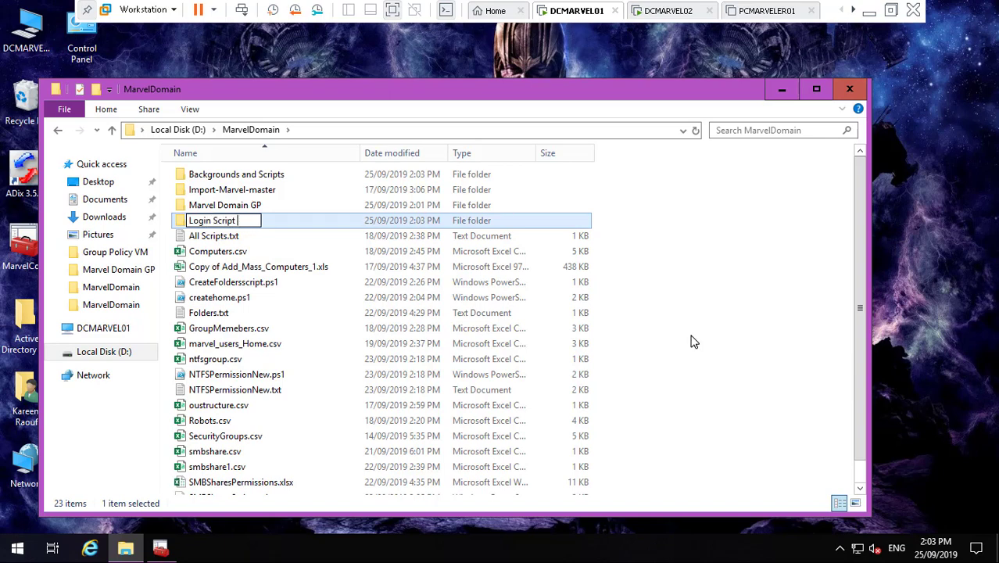
text(s)
key(Return)
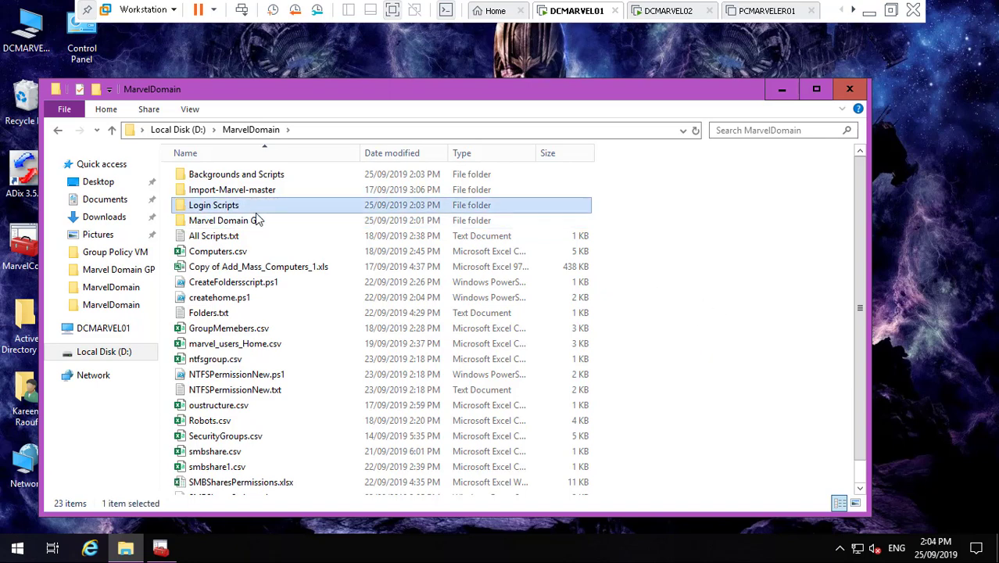
- Paste the seven nETLOGON files into Login Scripts and go back to MarvelDomain
double_click(251, 207)
right_click(269, 224)
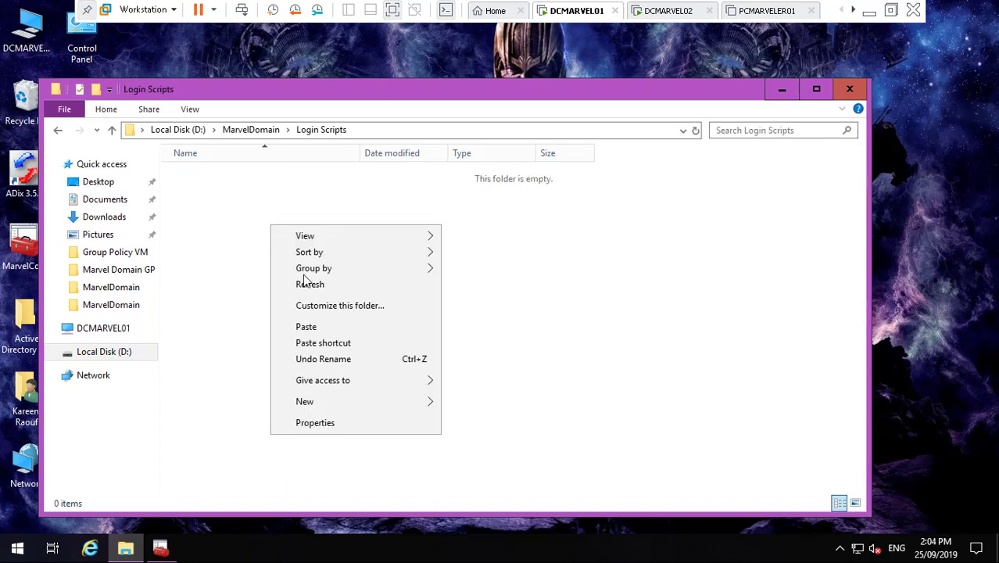
click(322, 329)
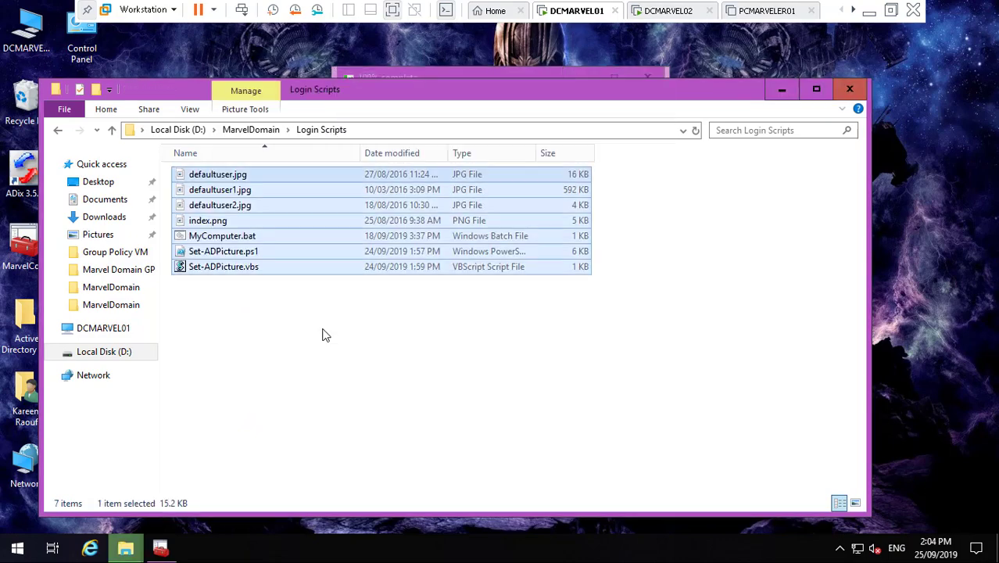
click(248, 130)
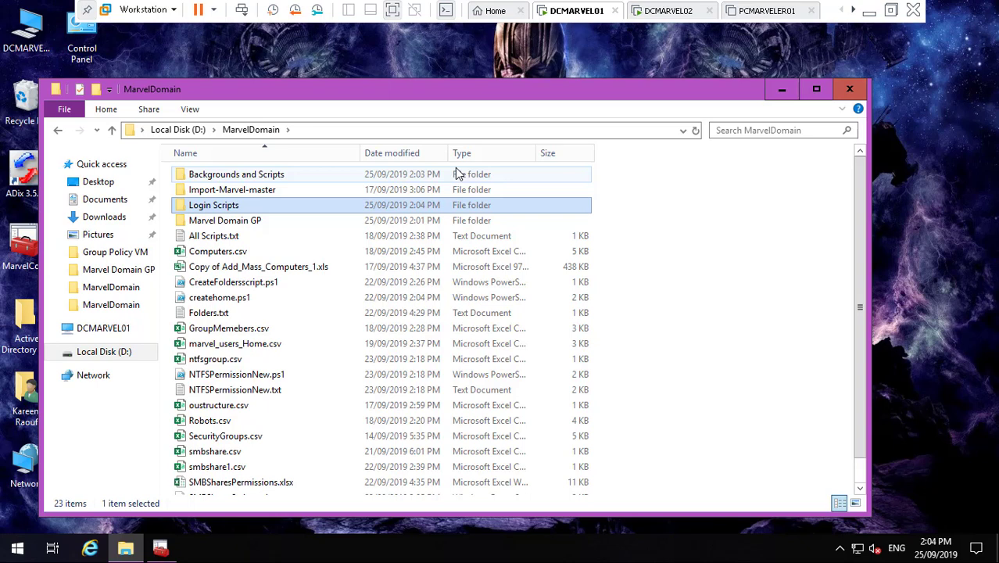
- Copy the Policies folder from D:\Active Directory Policies and scripts
click(198, 134)
double_click(290, 173)
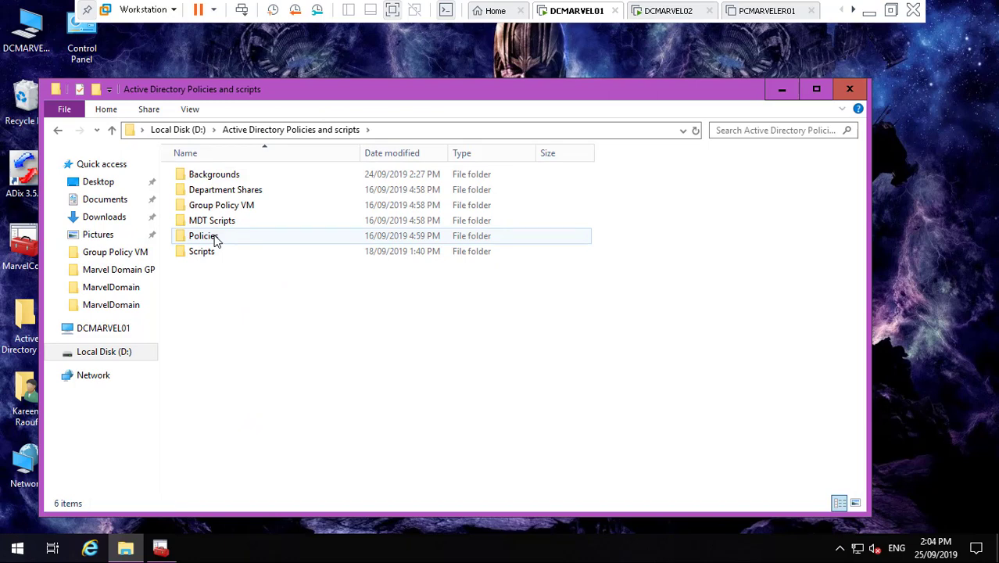
right_click(216, 238)
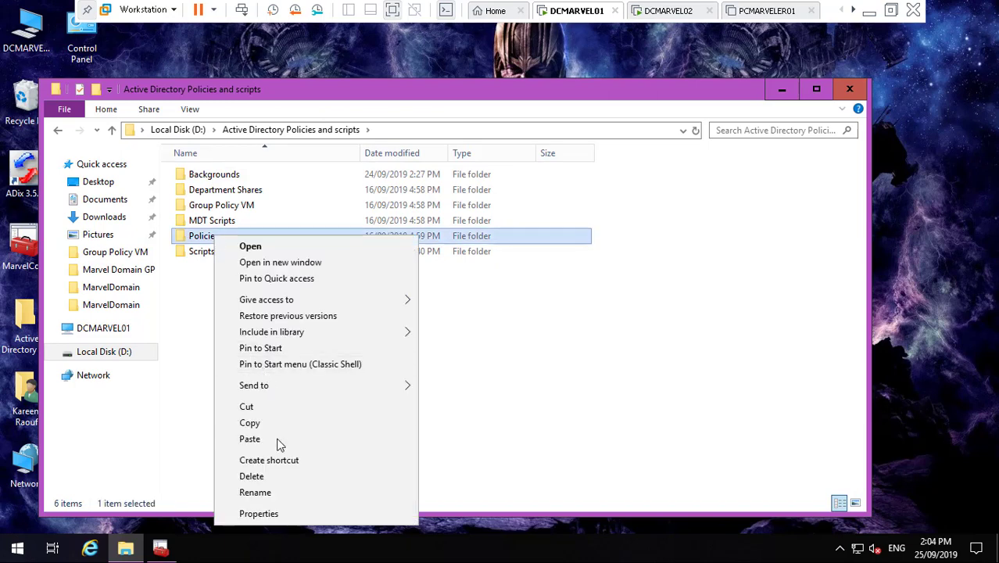
click(281, 422)
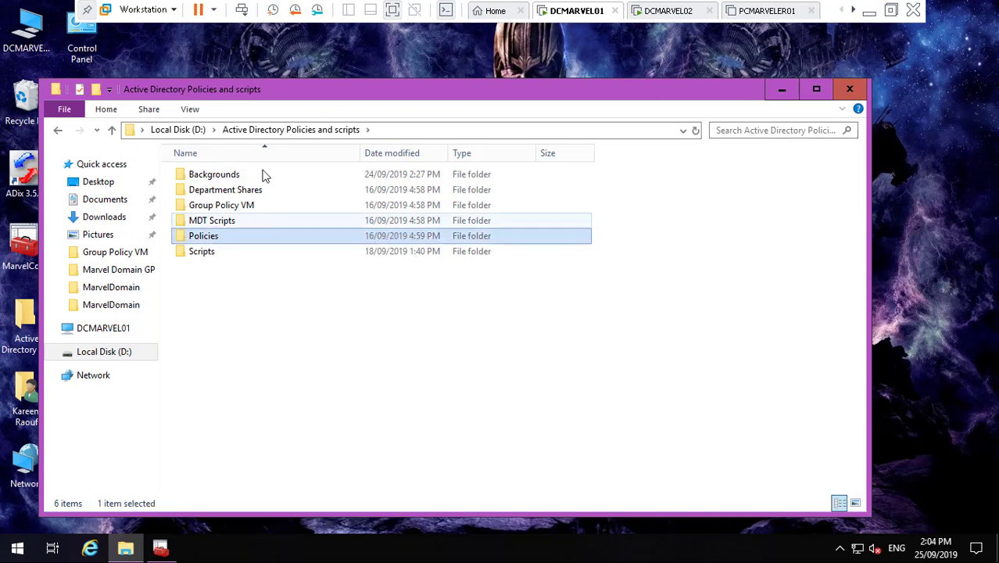
- Paste the Policies folder into D:\MarvelDomain
click(195, 131)
click(248, 239)
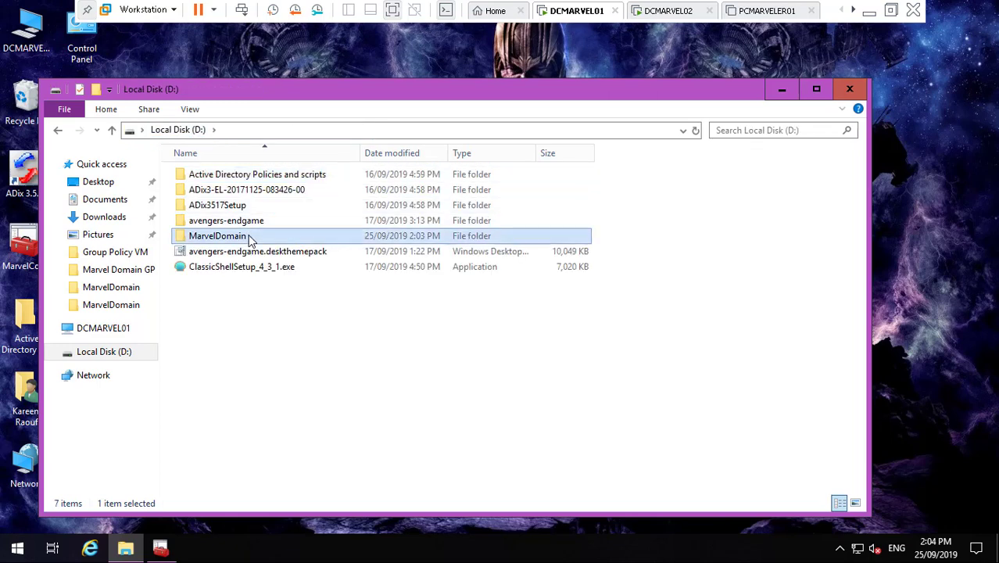
double_click(248, 238)
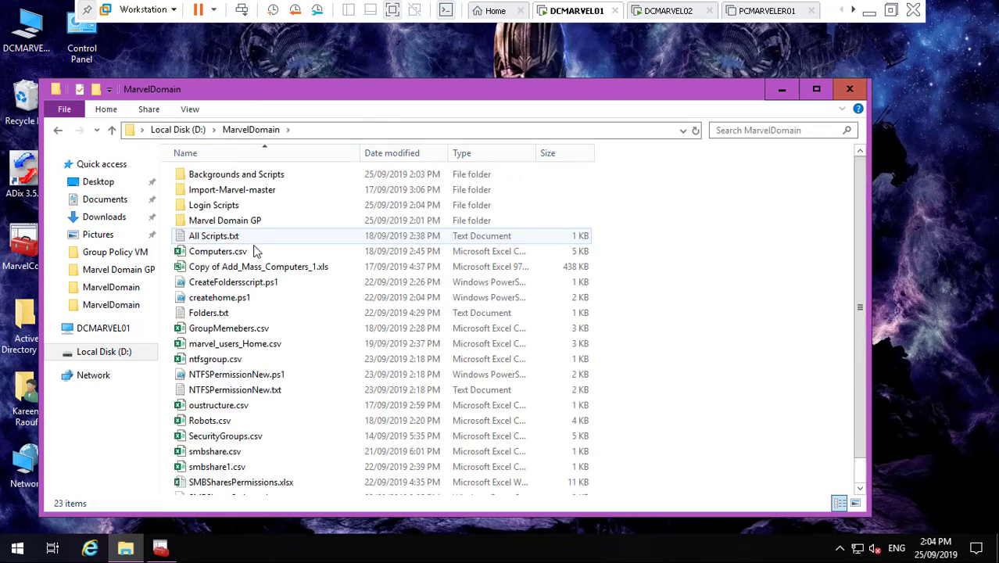
right_click(689, 269)
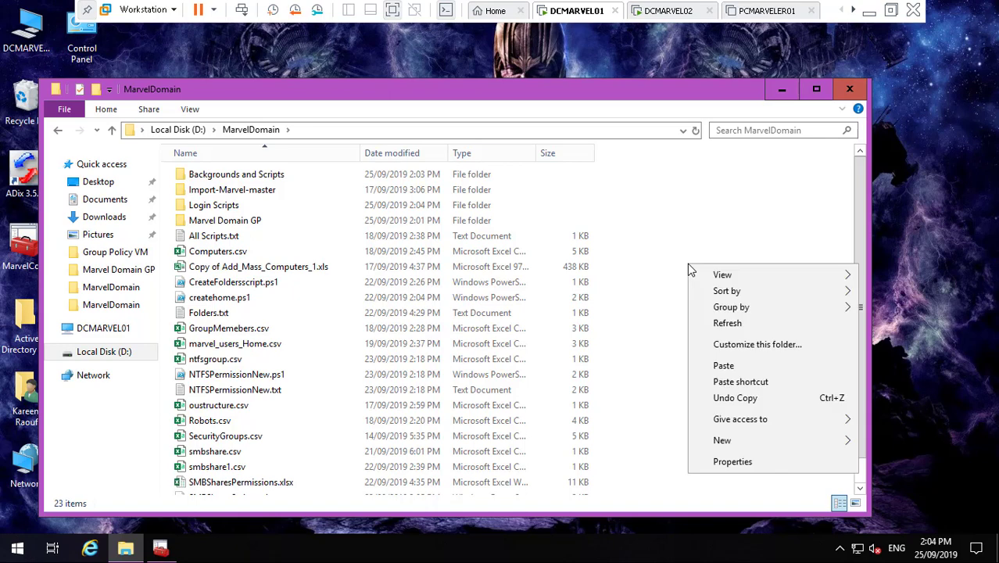
click(727, 366)
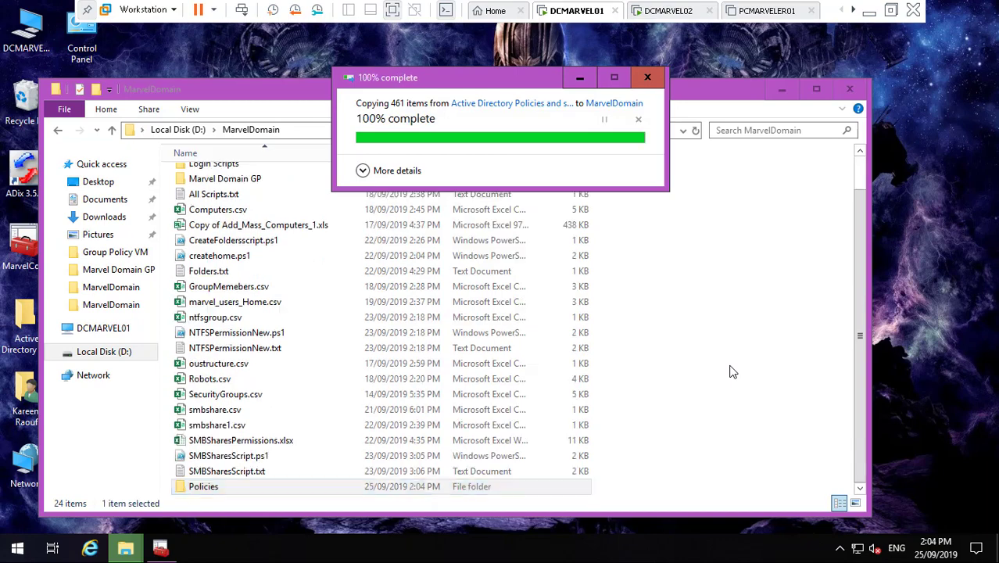
- Rename the pasted Policies folder to Marvel Group Policies Template
right_click(218, 488)
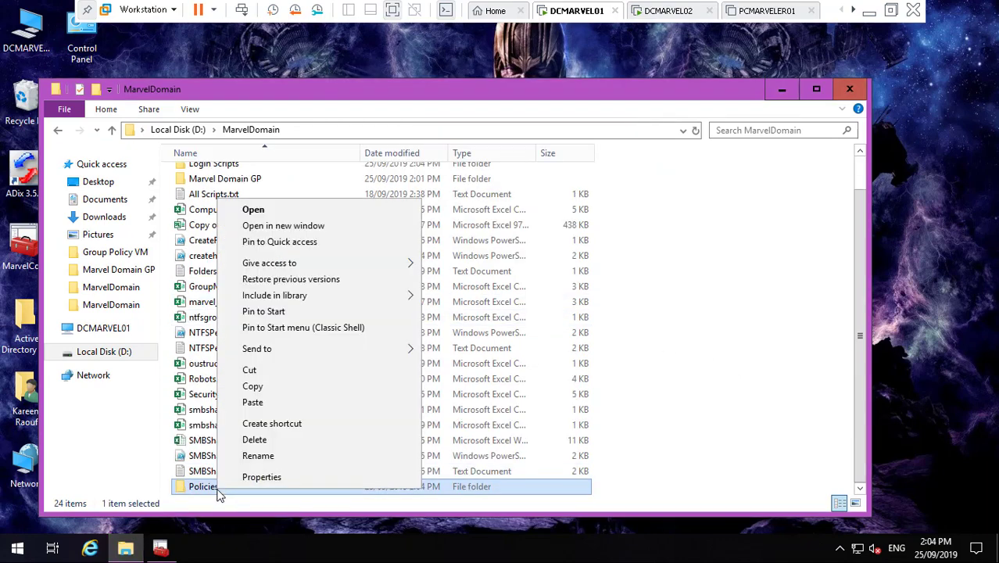
click(276, 454)
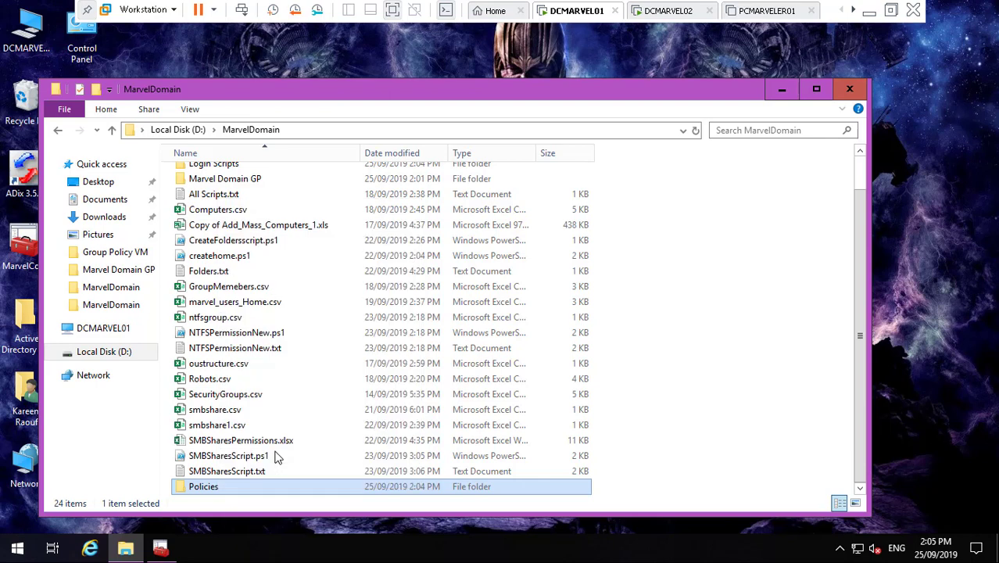
click(191, 487)
text(Mav)
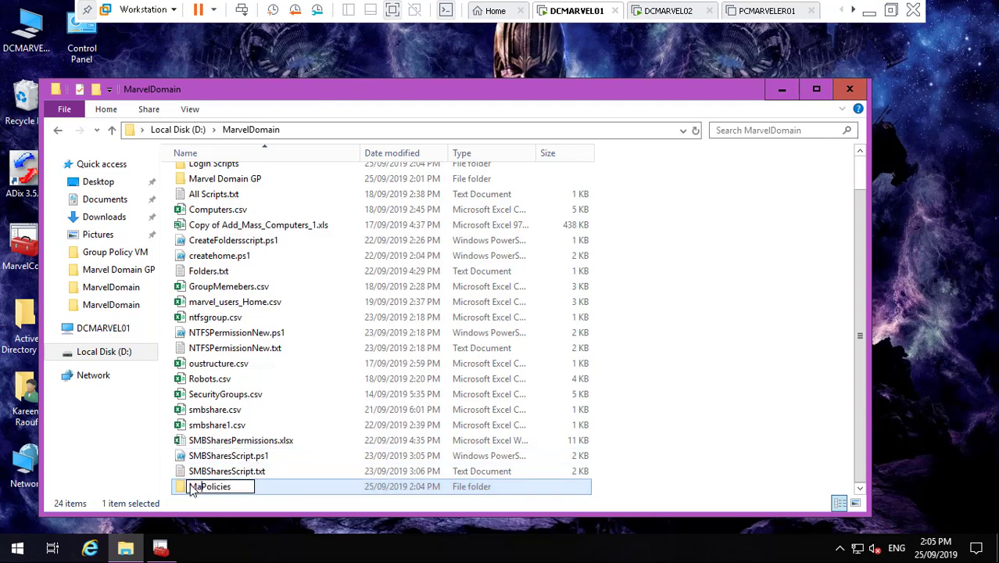
key(BackSpace)
text(rvel GP)
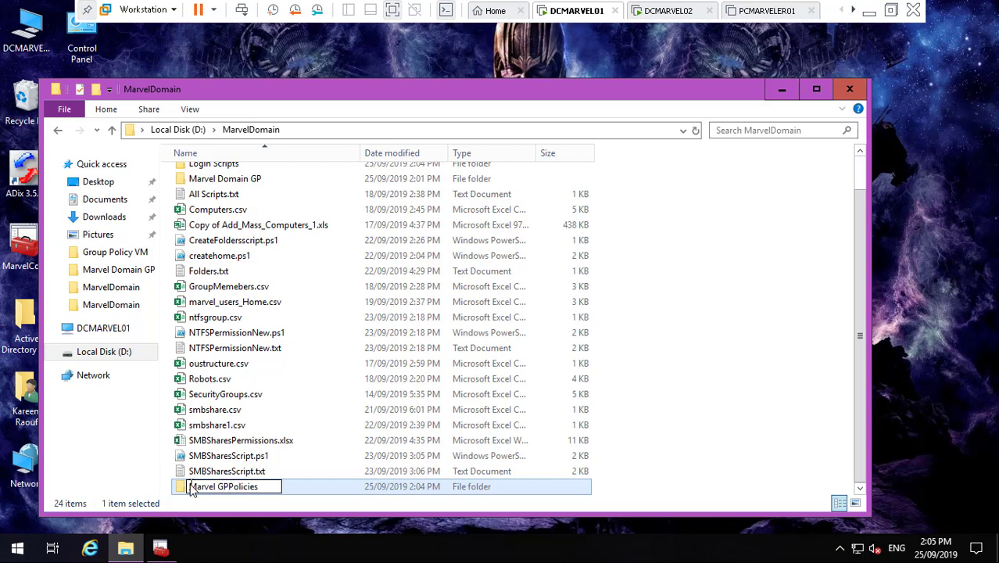
key(BackSpace)
text(roup Policies)
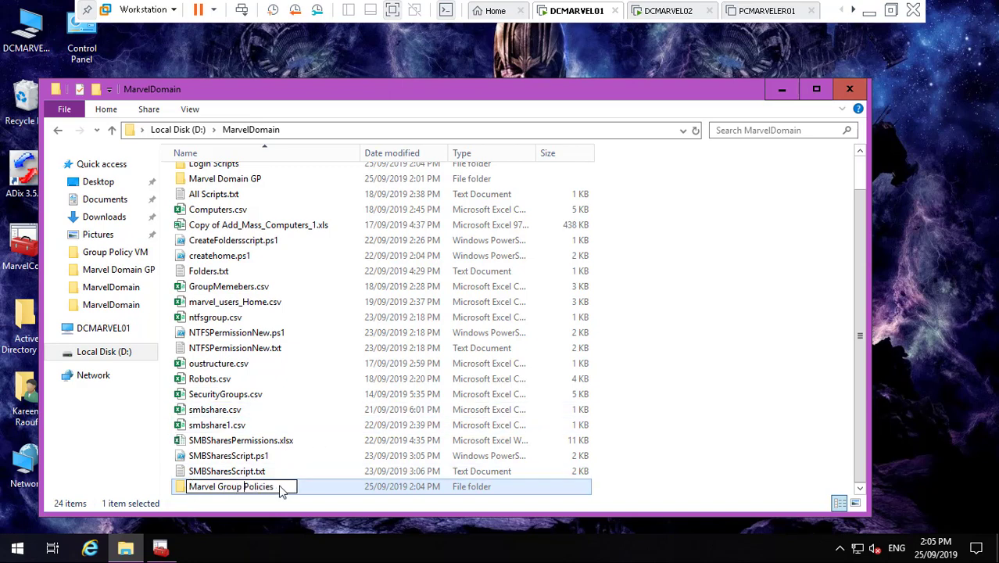
text( Template)
click(732, 388)
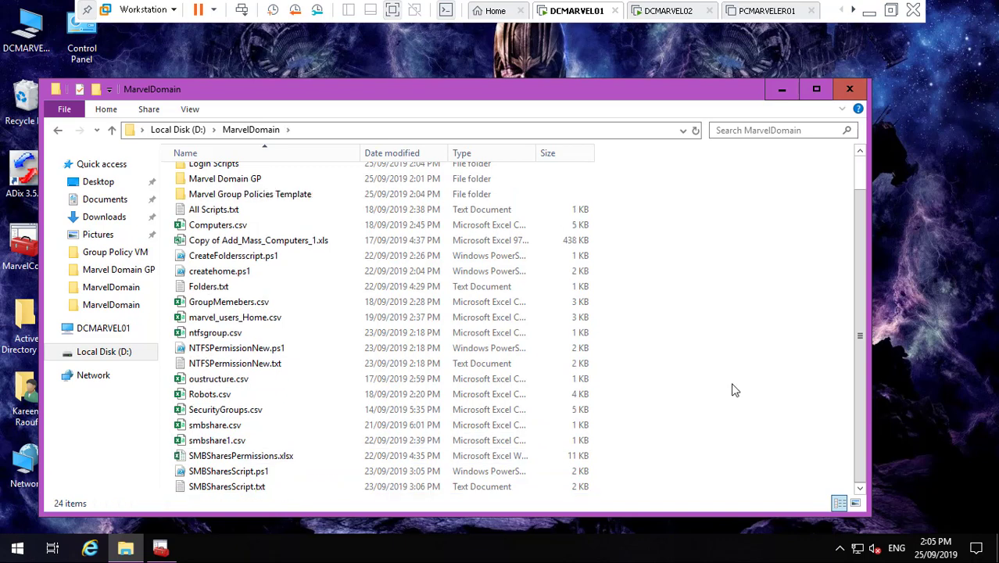
click(860, 177)
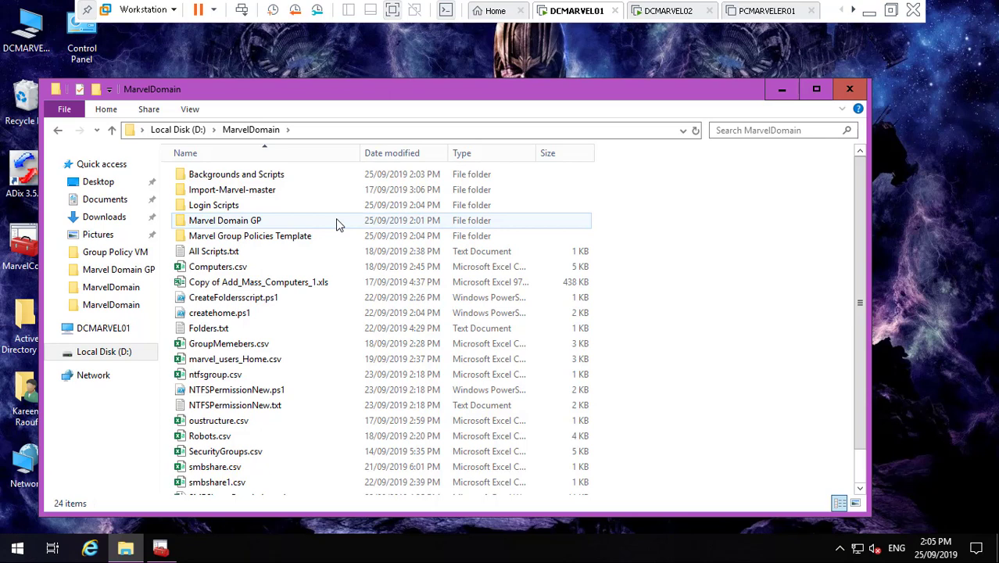
- Append ADMX so the folder reads Marvel Group Policies Template ADMX
mouse_move(337, 225)
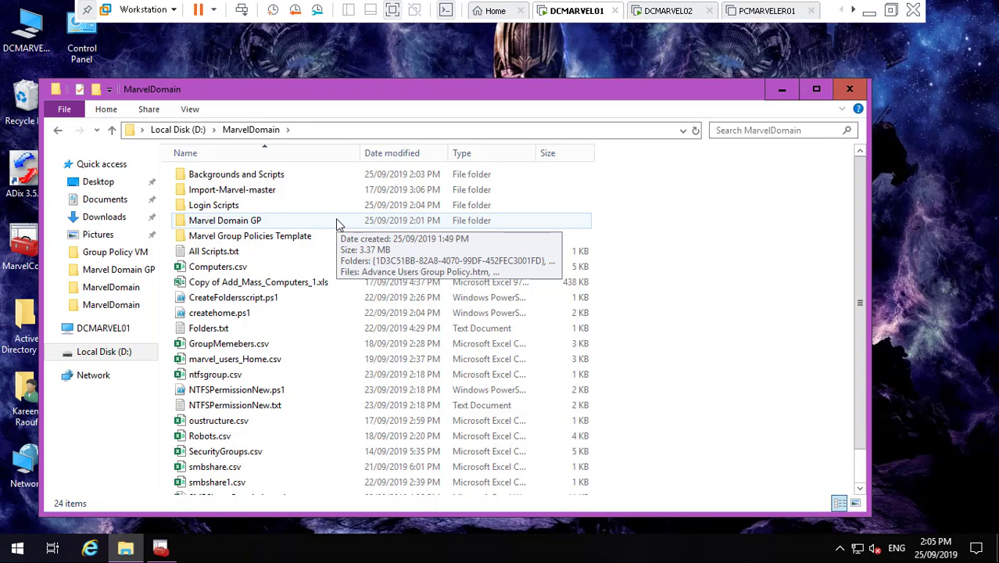
click(305, 233)
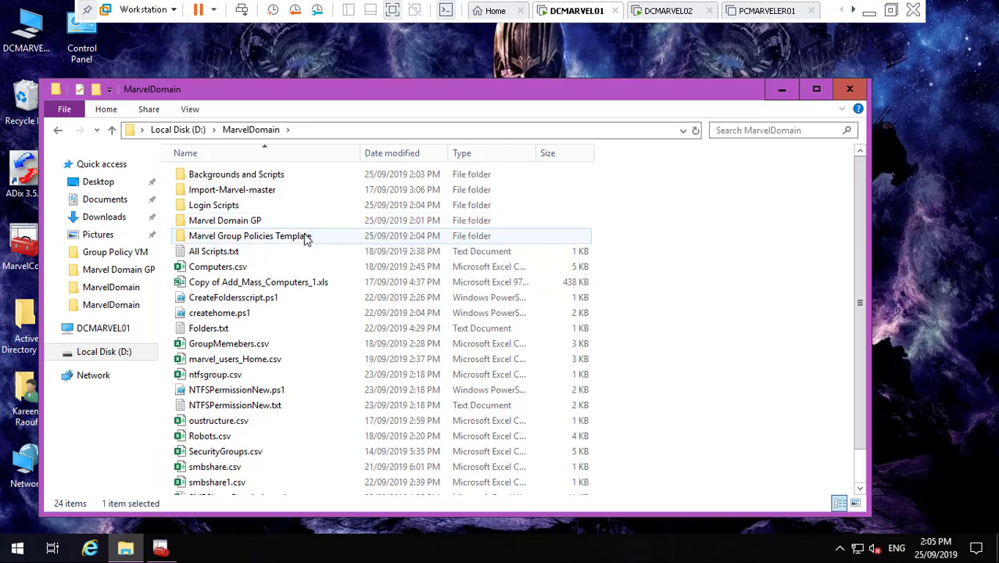
right_click(306, 234)
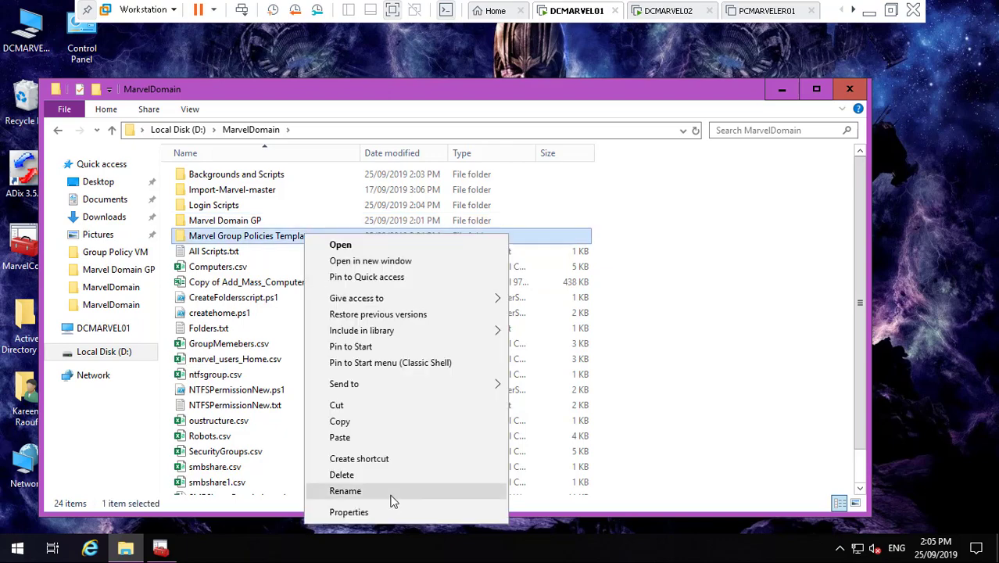
click(391, 494)
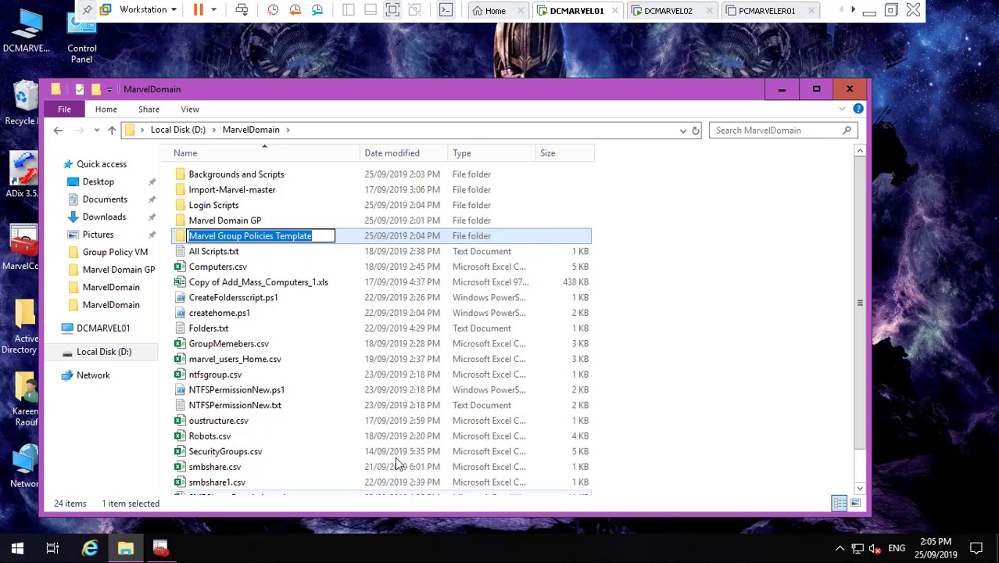
click(320, 238)
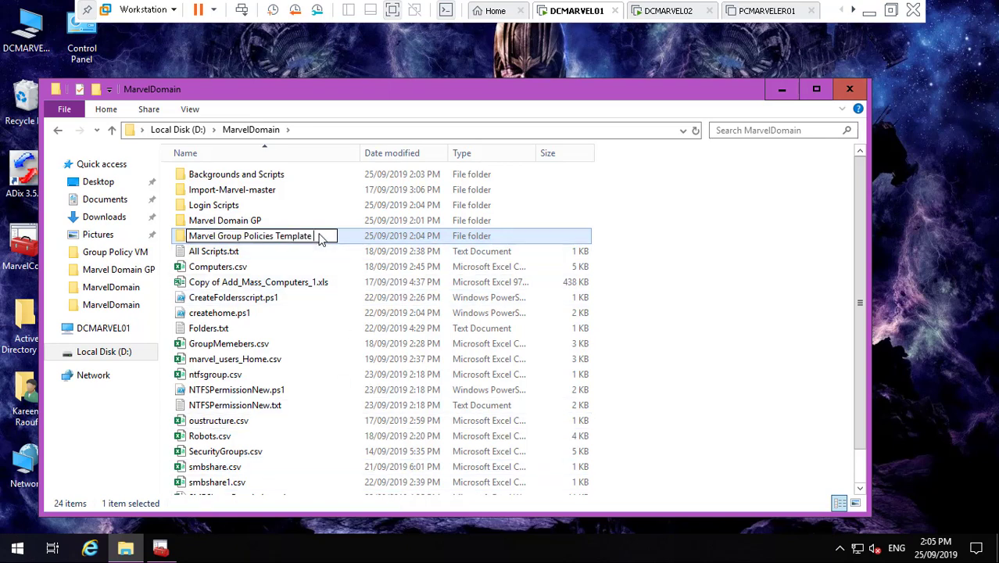
text(ADM)
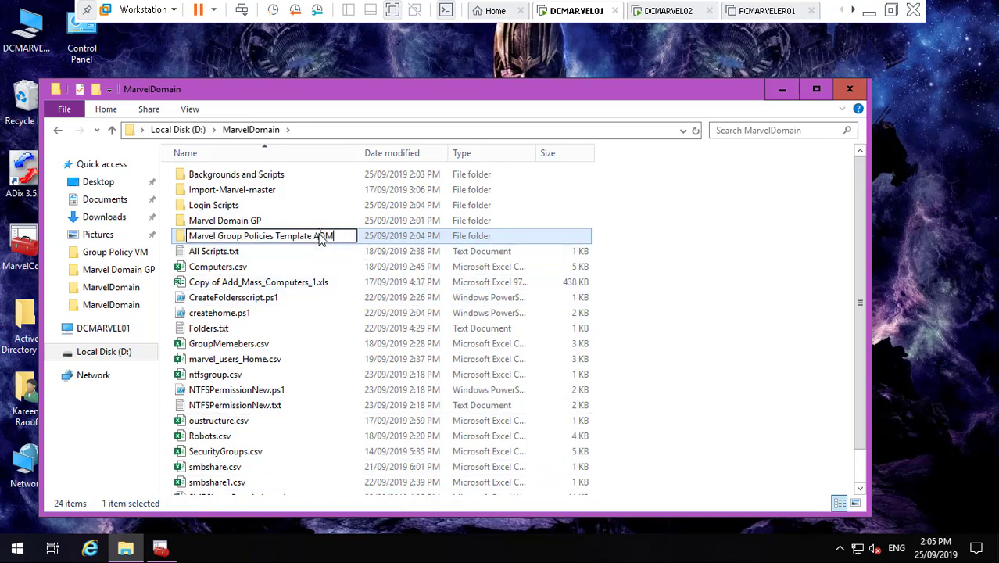
text(X)
key(Return)
click(749, 223)
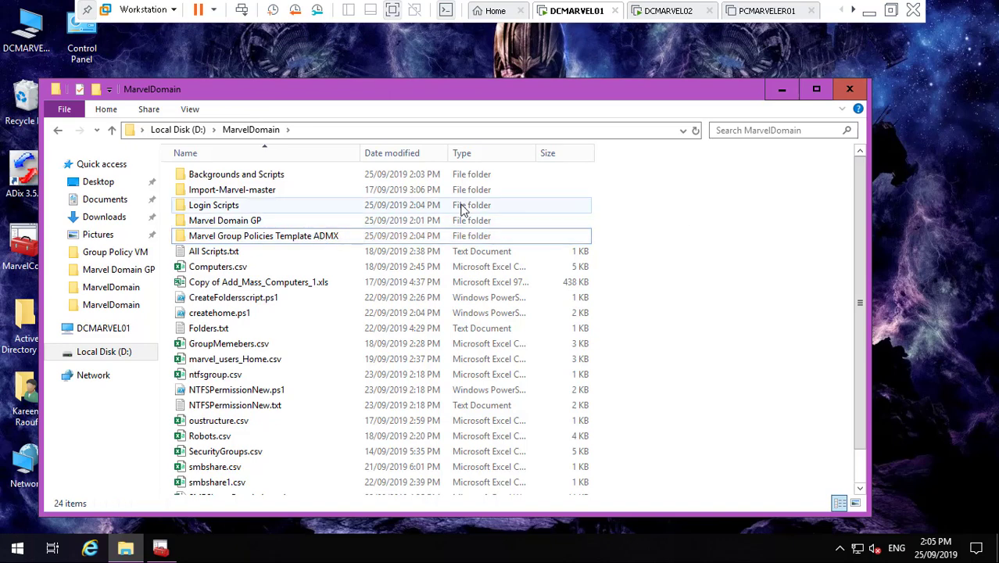
- Check each MarvelDomain folder: Backgrounds and Scripts, Import-Marvel-master, Login Scripts, Marvel Domain GP, ADMX
click(298, 179)
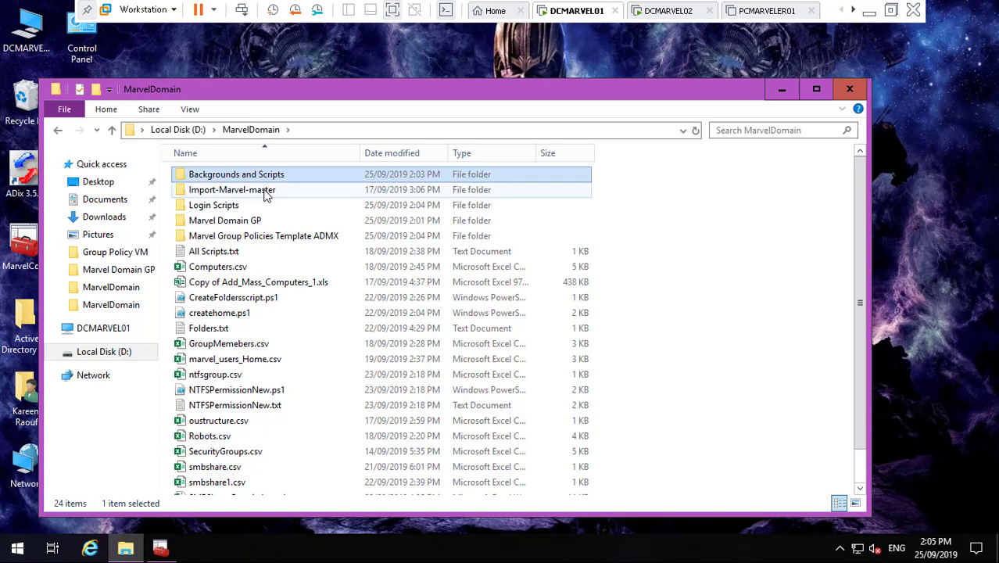
click(264, 194)
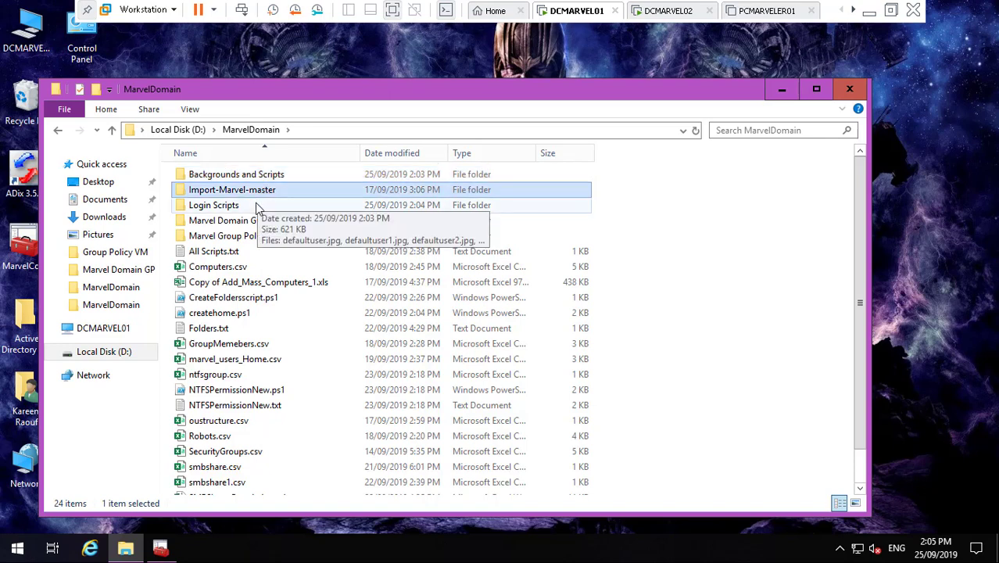
click(263, 207)
click(263, 223)
click(271, 237)
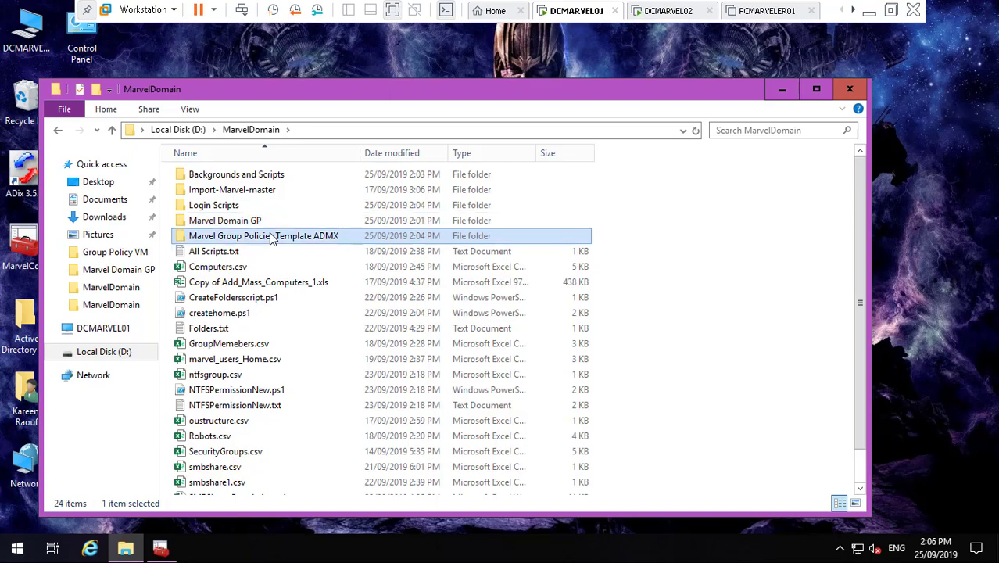
- Minimize File Explorer, visit the host desktop, then return to the DCMARVEL01 virtual machine
click(778, 94)
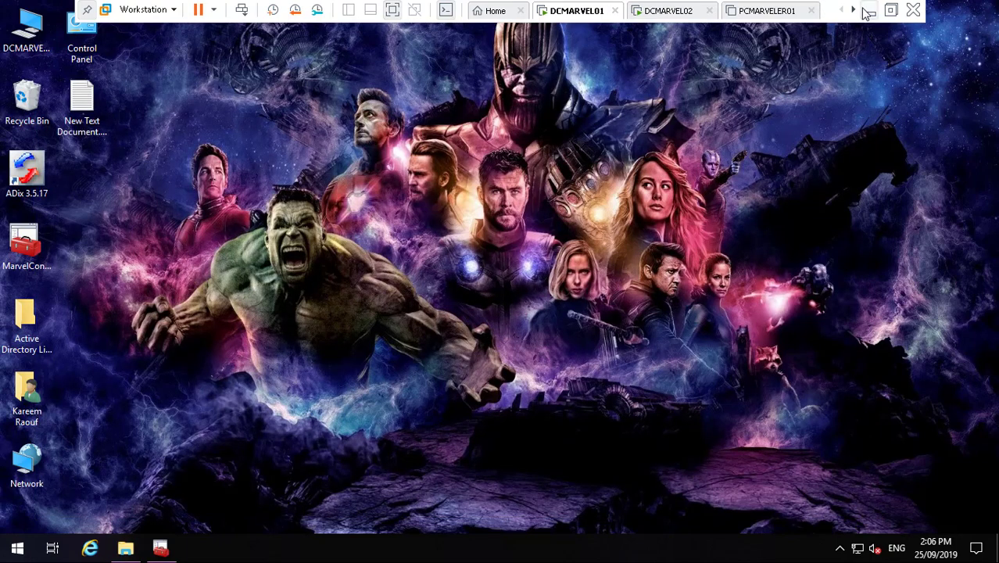
click(866, 11)
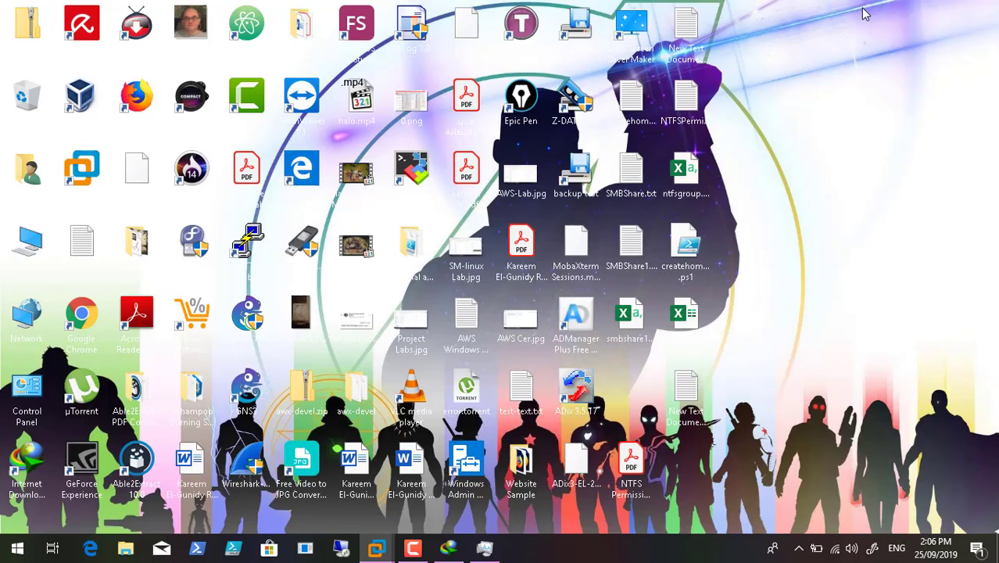
click(412, 547)
click(929, 481)
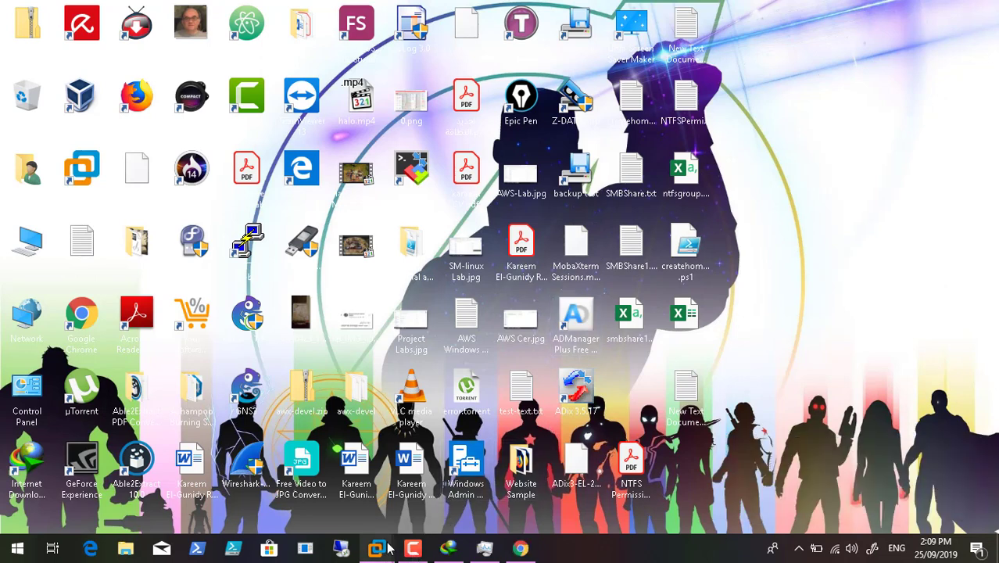
mouse_move(385, 550)
click(326, 463)
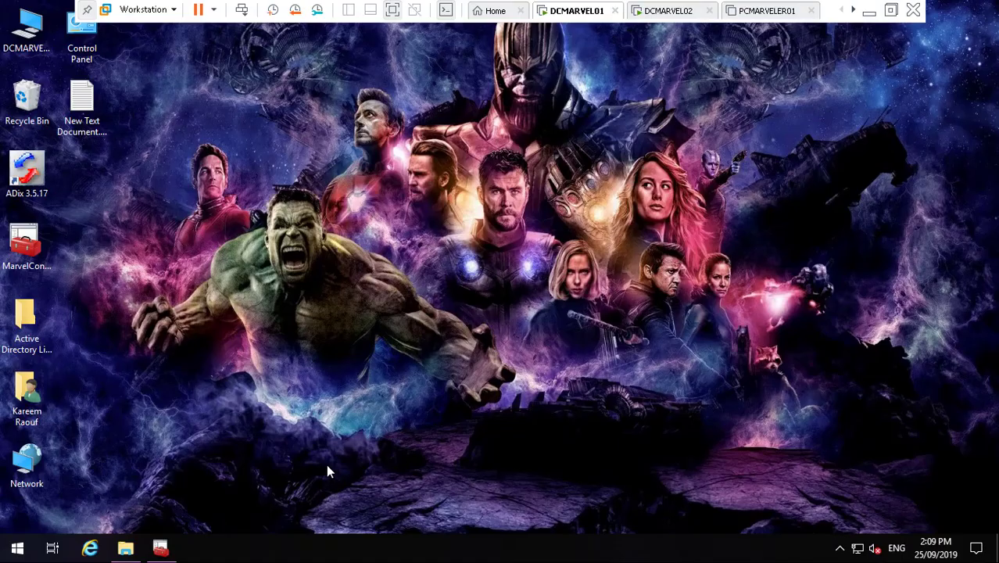
- Launch Windows PowerShell as administrator from the Start menu's Windows PowerShell group
click(17, 548)
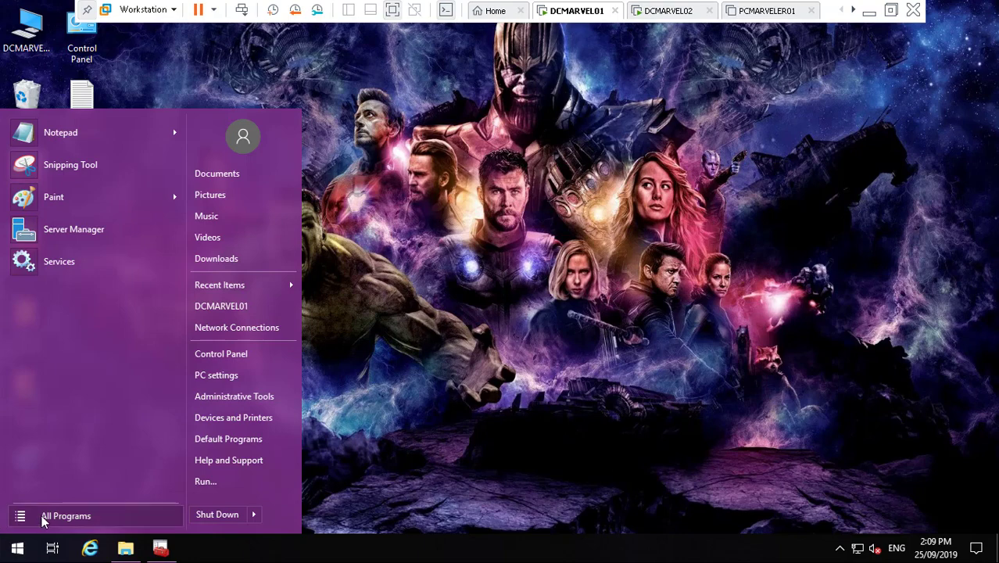
click(45, 521)
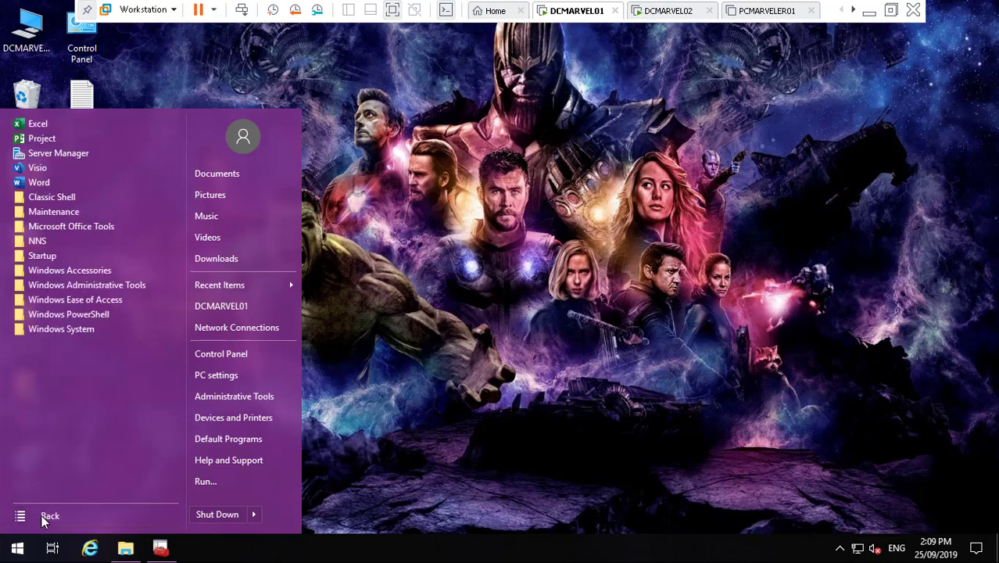
click(85, 315)
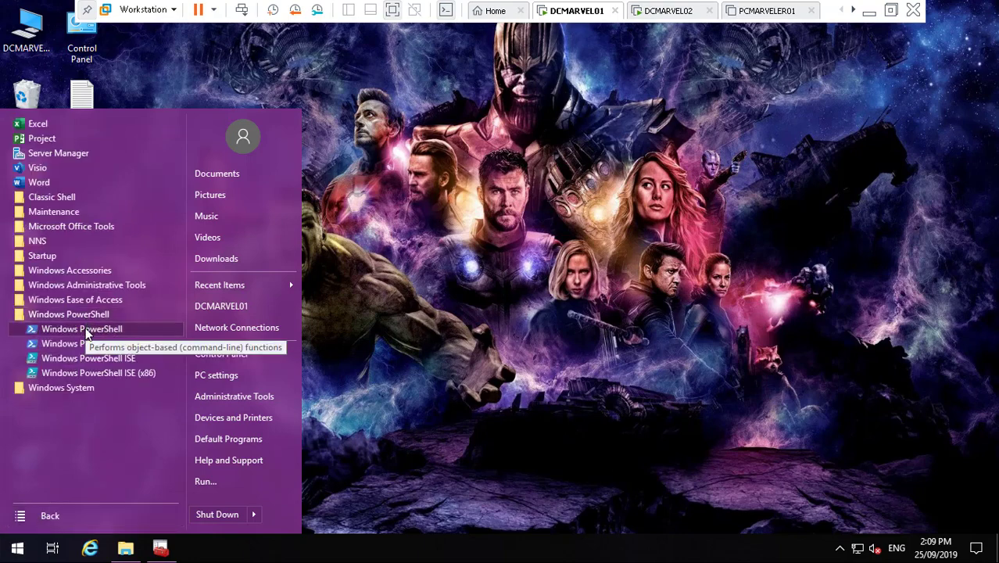
right_click(85, 328)
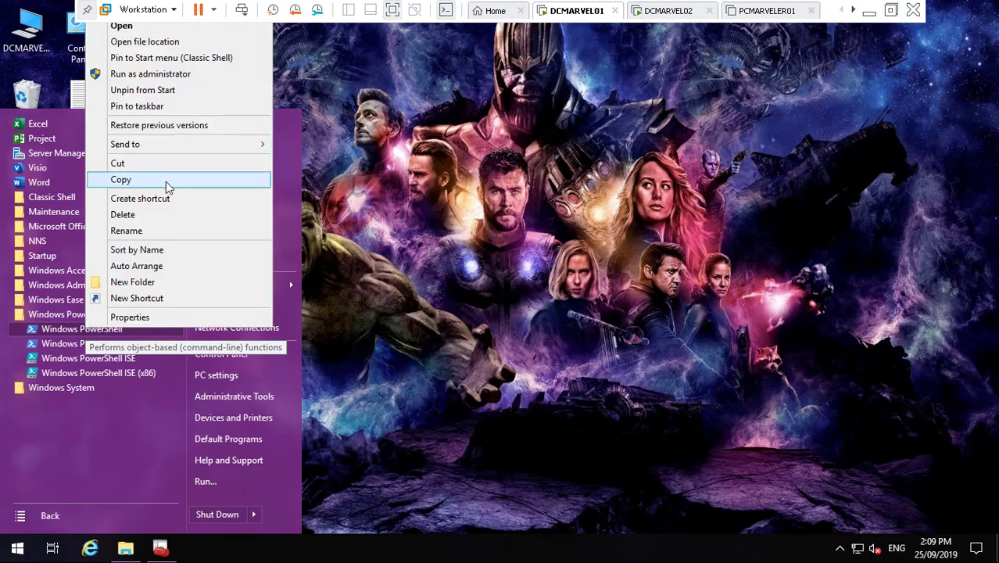
click(191, 73)
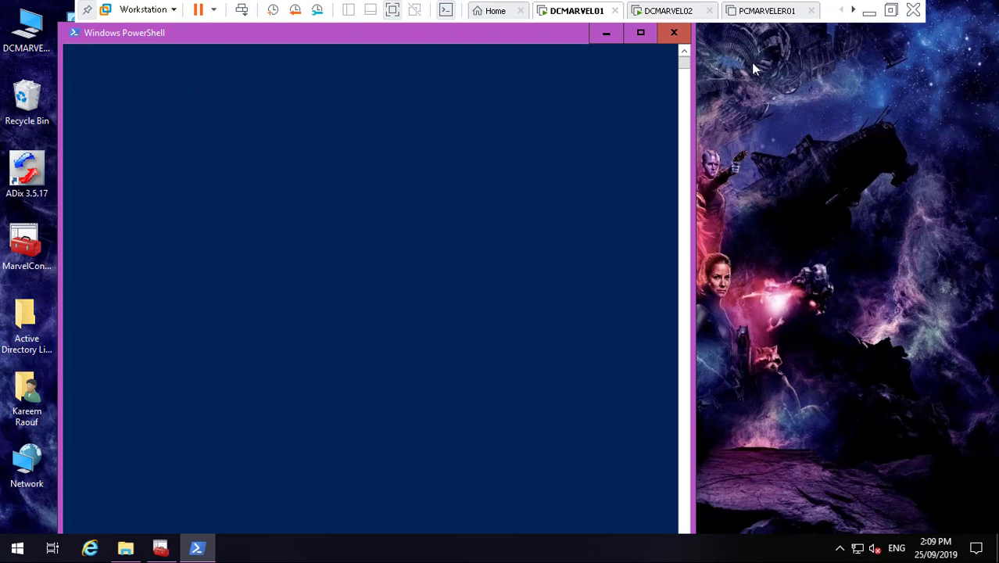
- Switch the PowerShell prompt to drive D: with cd d:
click(869, 12)
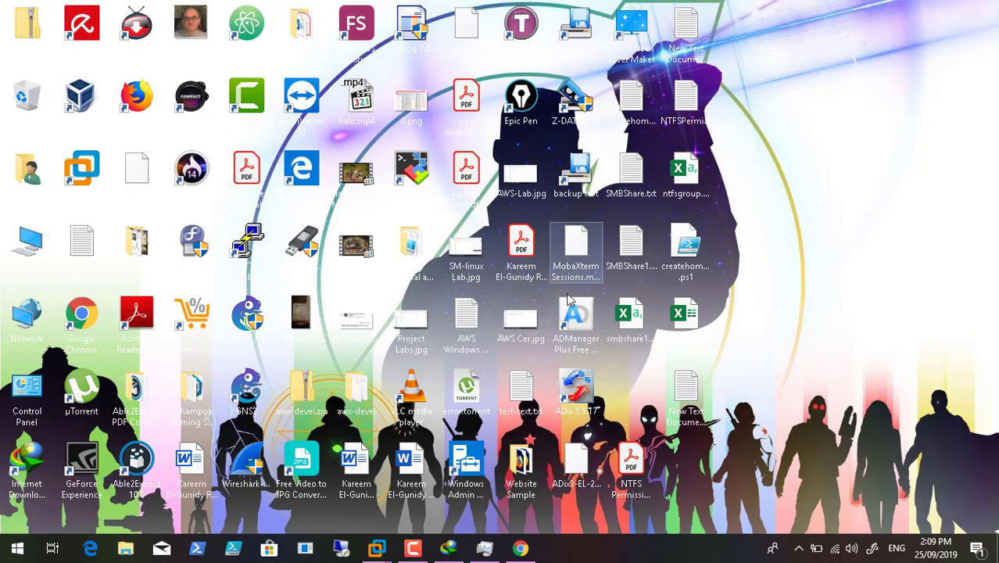
click(411, 548)
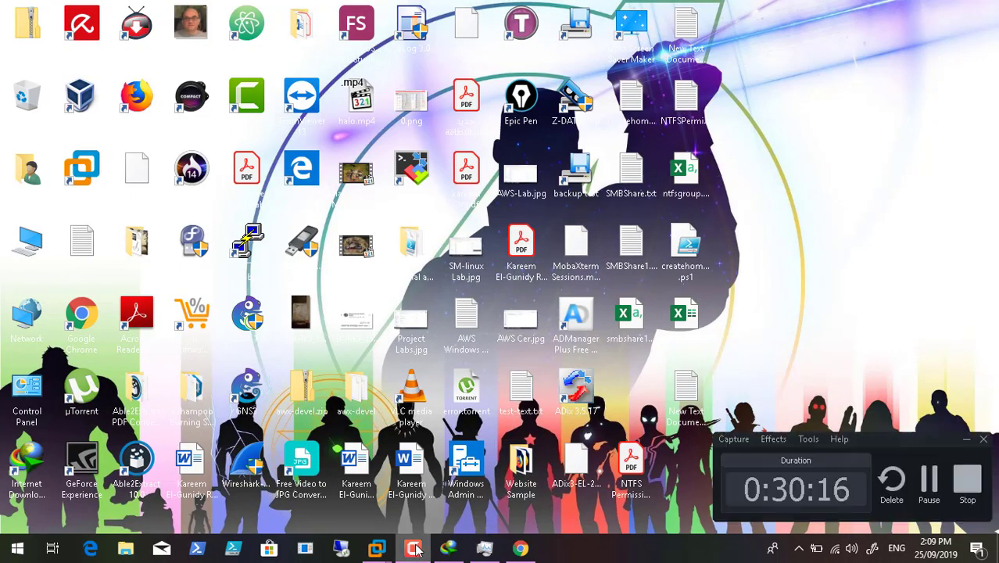
click(928, 480)
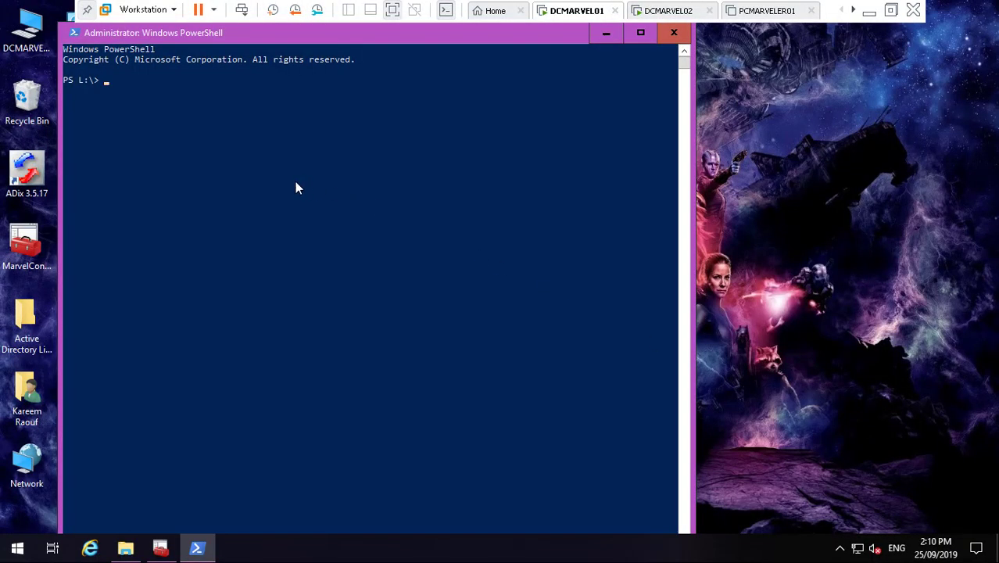
text(cd c)
key(BackSpace)
text(d:)
key(Return)
- Change into the MarvelDomain folder with cd .\MarvelDomain\
text(cd '.\)
key(Tab)
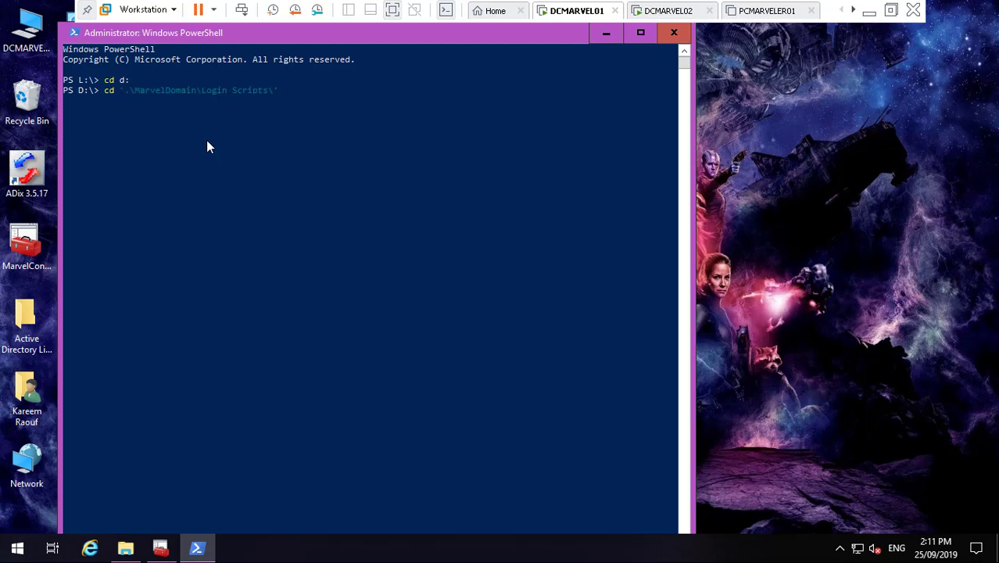
key(shift+Tab)
key(shift+Tab)
key(shift+Tab)
key(Tab)
key(BackSpace)
key(BackSpace)
key(BackSpace)
key(BackSpace)
key(BackSpace)
key(BackSpace)
key(BackSpace)
key(BackSpace)
key(BackSpace)
key(BackSpace)
key(BackSpace)
key(BackSpace)
key(BackSpace)
key(BackSpace)
key(BackSpace)
key(BackSpace)
key(BackSpace)
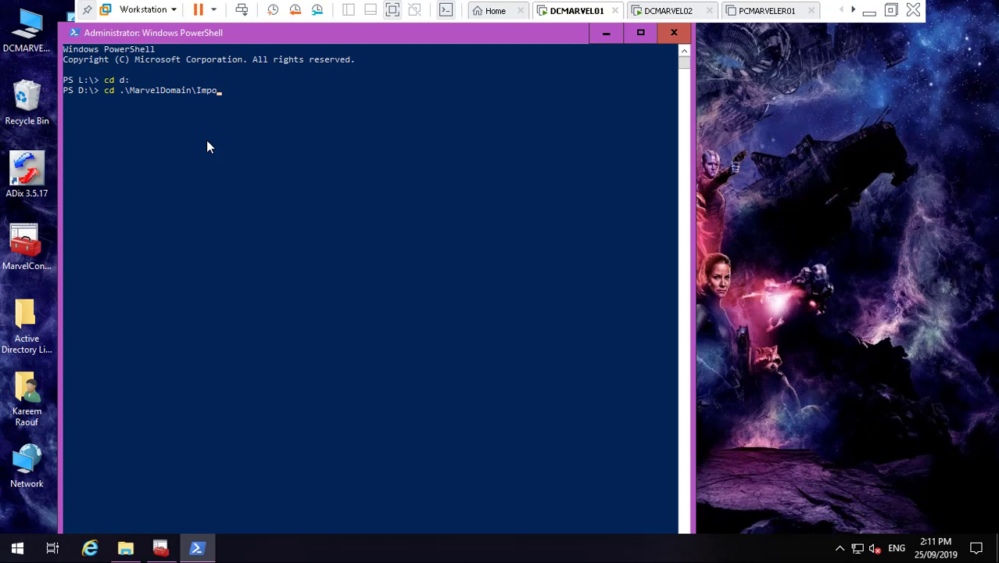
key(BackSpace)
key(BackSpace)
key(BackSpace)
key(BackSpace)
key(Return)
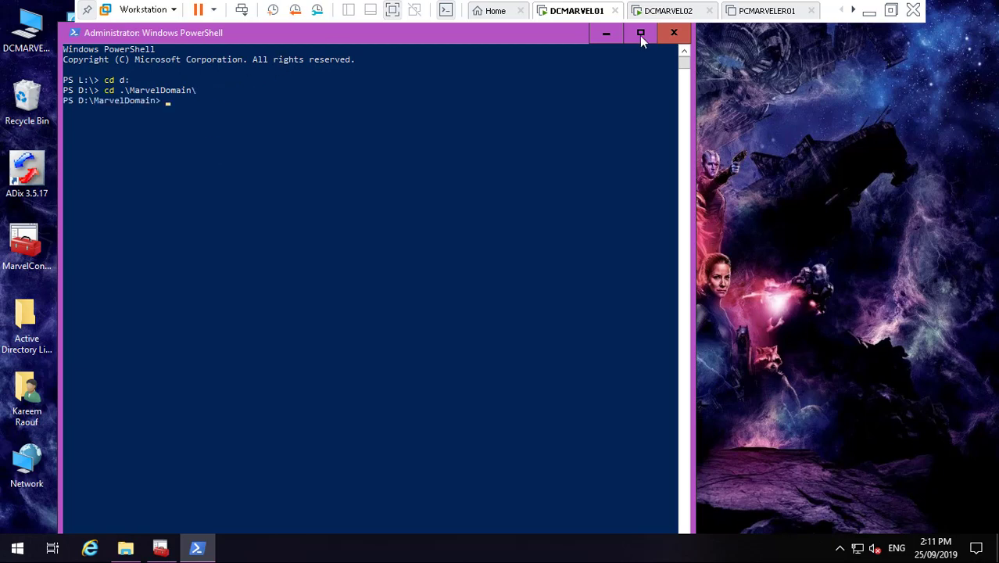
- Edit the CSVDE command to OU=MRST,DC=marvel,dc=local with output file MRST.csv
click(868, 9)
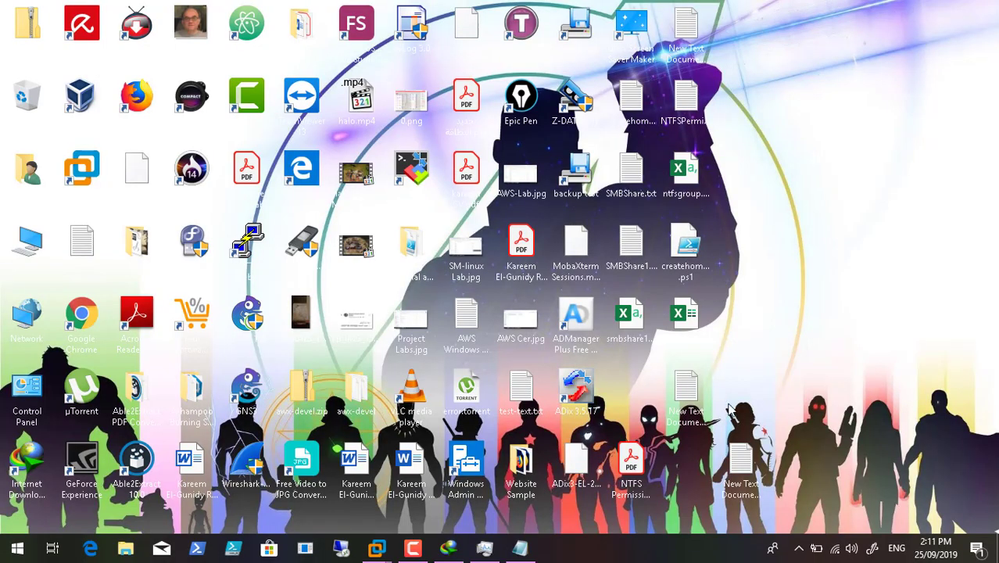
double_click(739, 465)
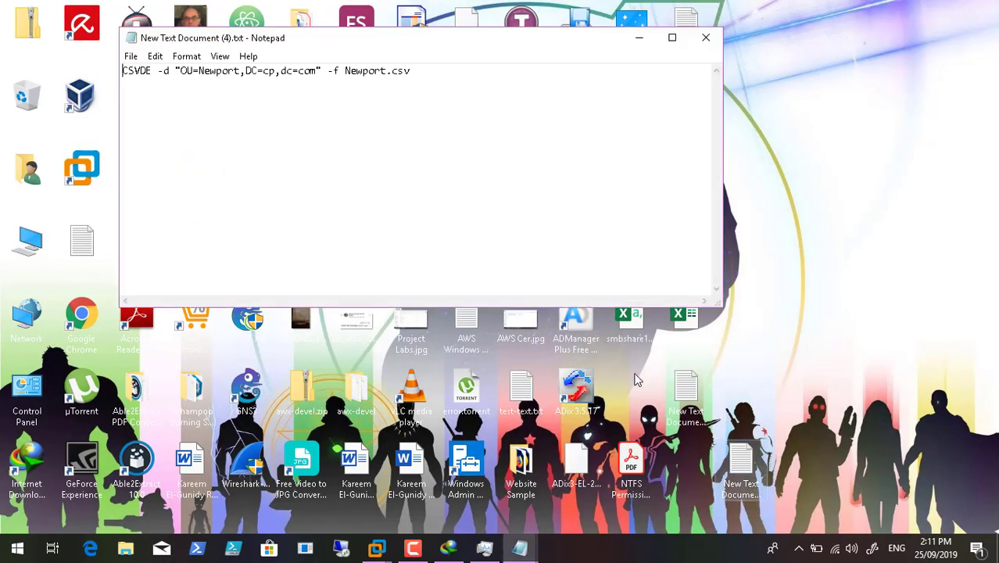
click(239, 71)
key(BackSpace)
key(BackSpace)
key(BackSpace)
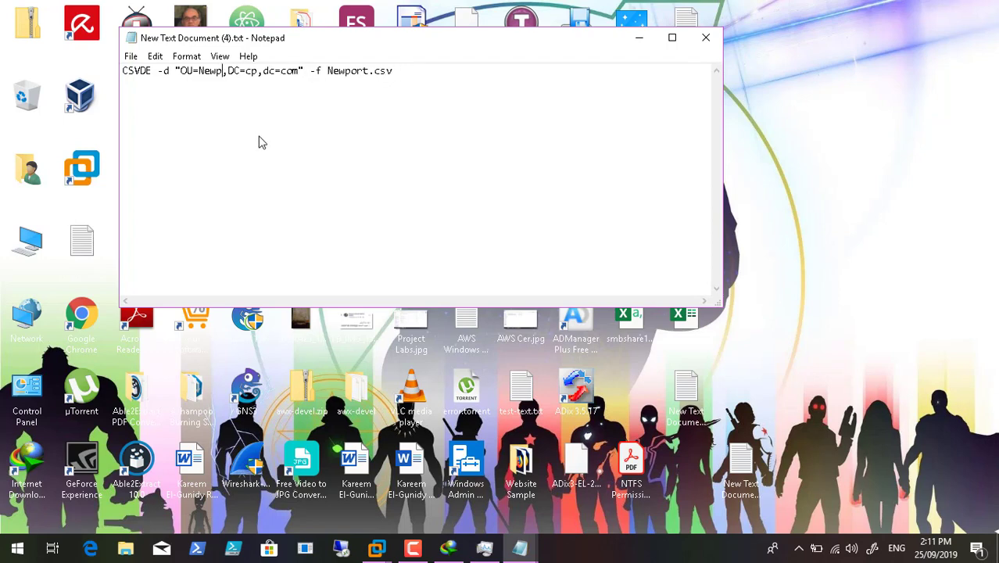
key(BackSpace)
key(BackSpace)
key(BackSpace)
key(BackSpace)
text(MRST)
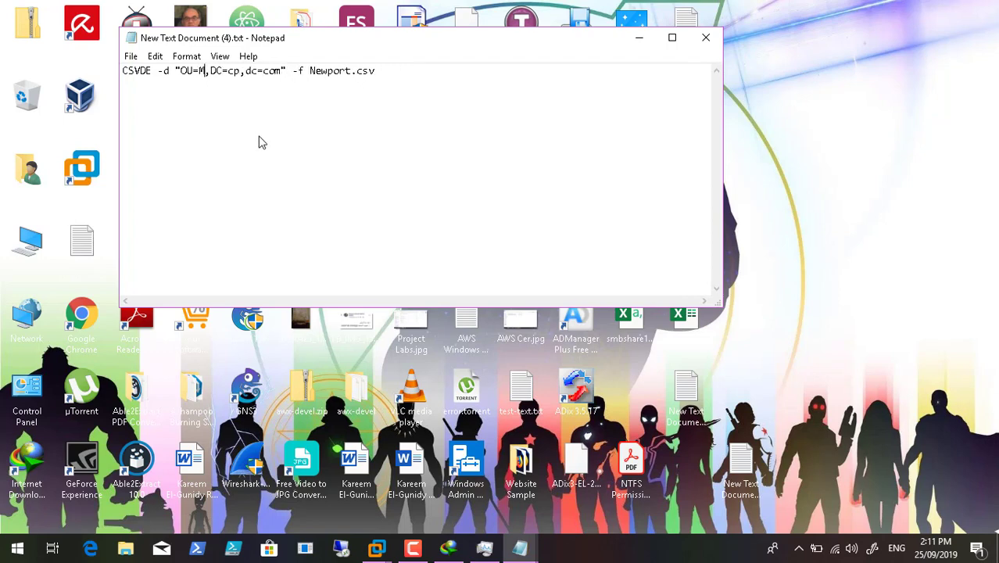
click(257, 72)
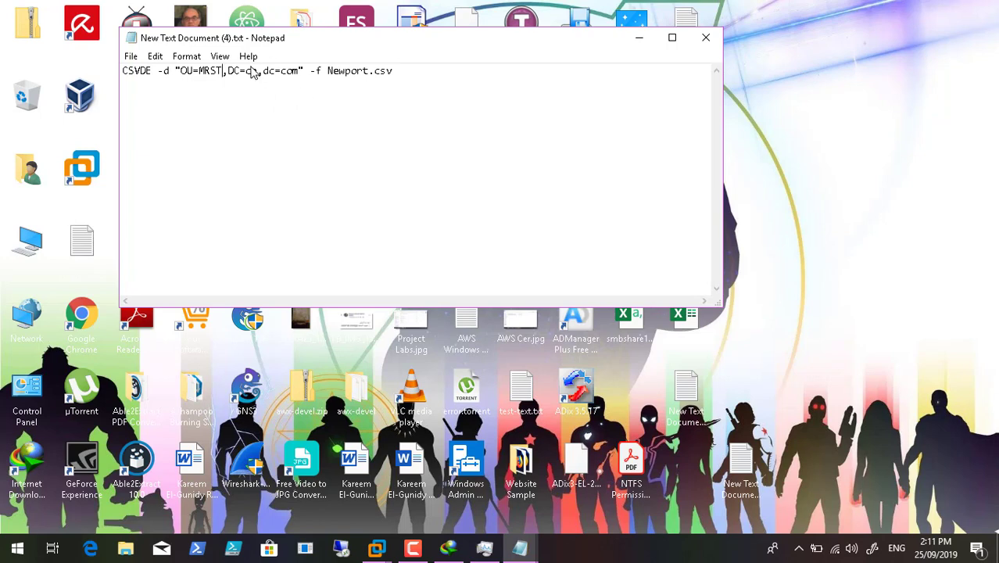
key(BackSpace)
key(BackSpace)
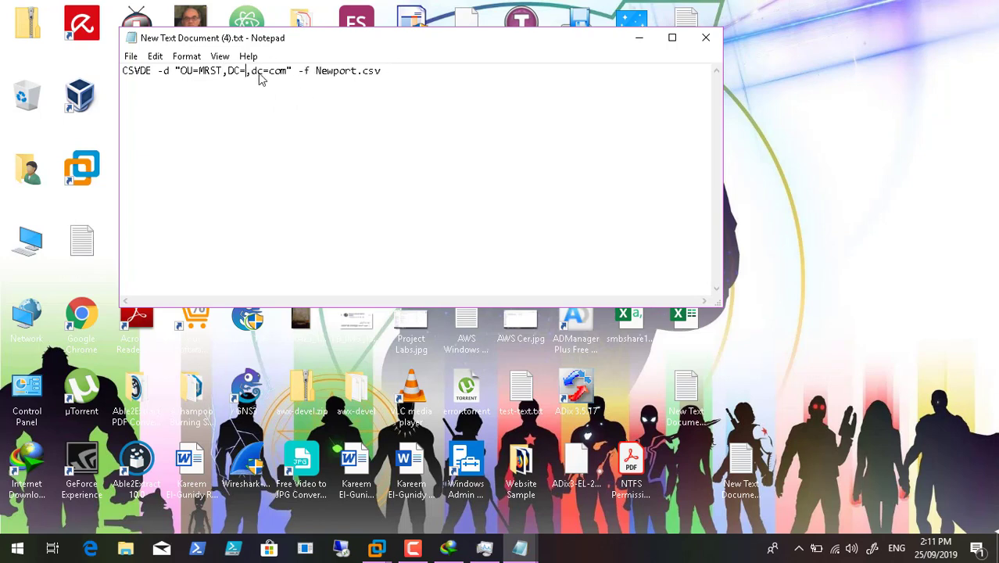
text(marvel)
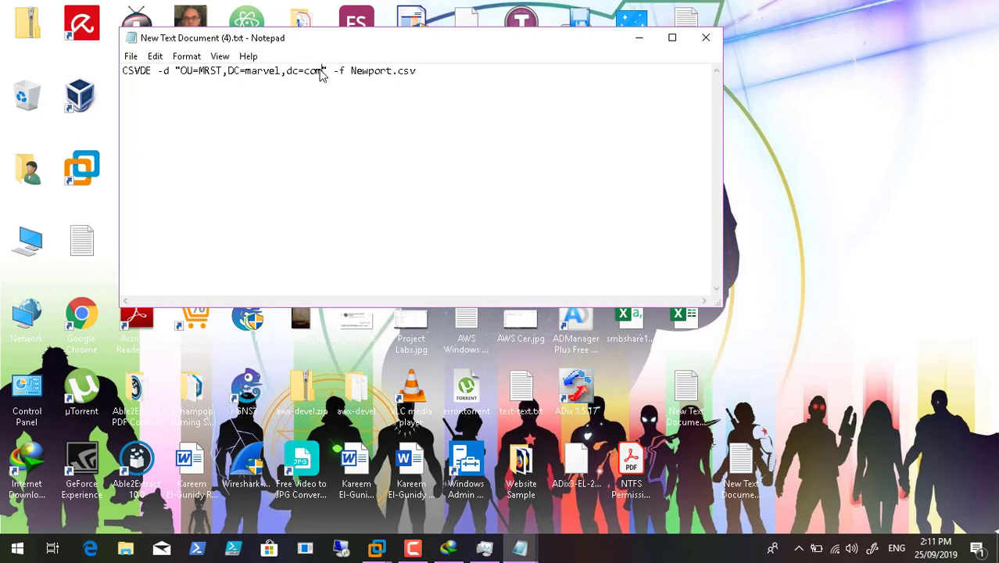
key(BackSpace)
key(BackSpace)
key(BackSpace)
text(local)
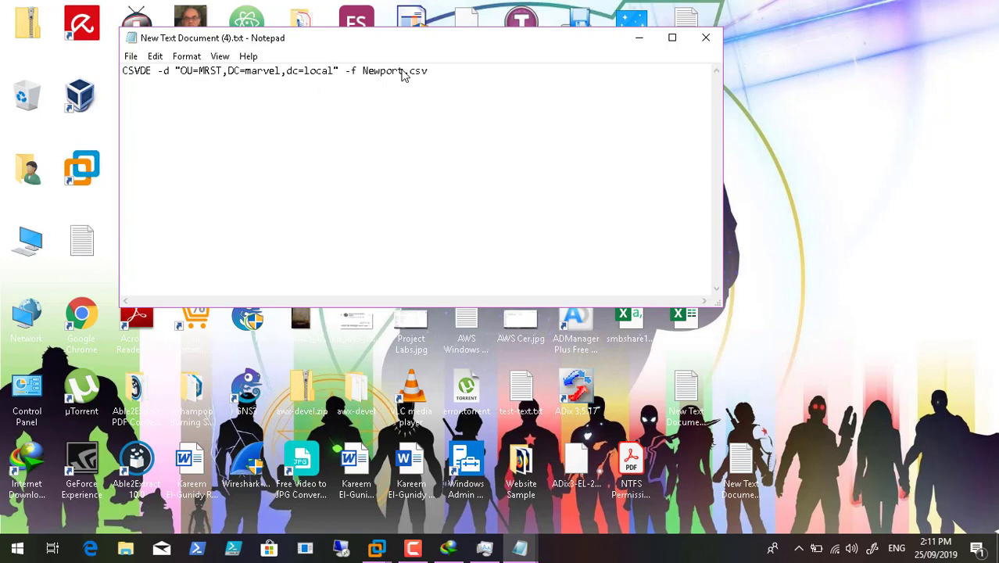
key(BackSpace)
key(BackSpace)
key(BackSpace)
key(BackSpace)
key(BackSpace)
key(BackSpace)
key(BackSpace)
text(MRST)
- Copy the full CSVDE command line and minimize Notepad
click(422, 84)
drag(406, 78, 116, 80)
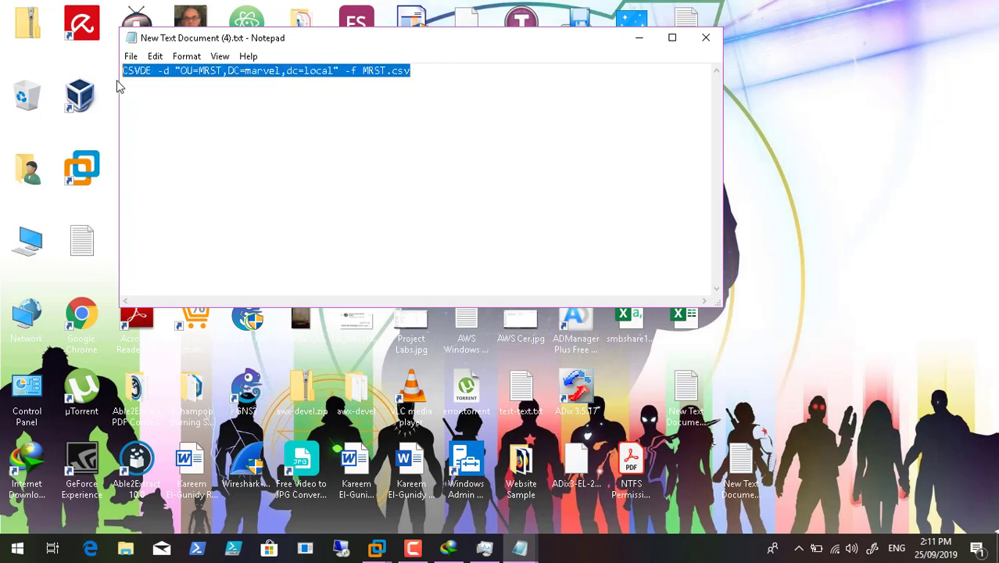
right_click(200, 77)
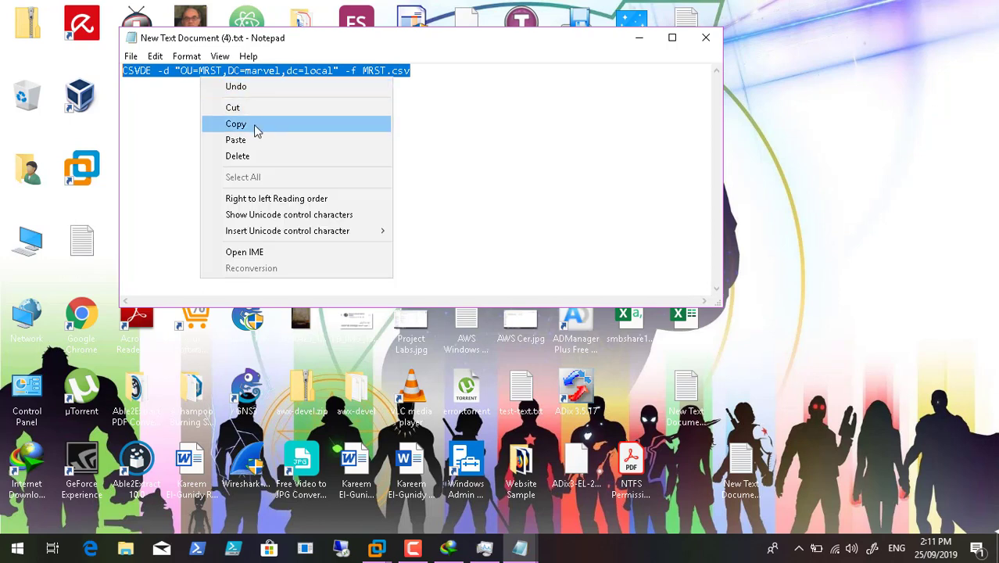
click(253, 124)
click(639, 38)
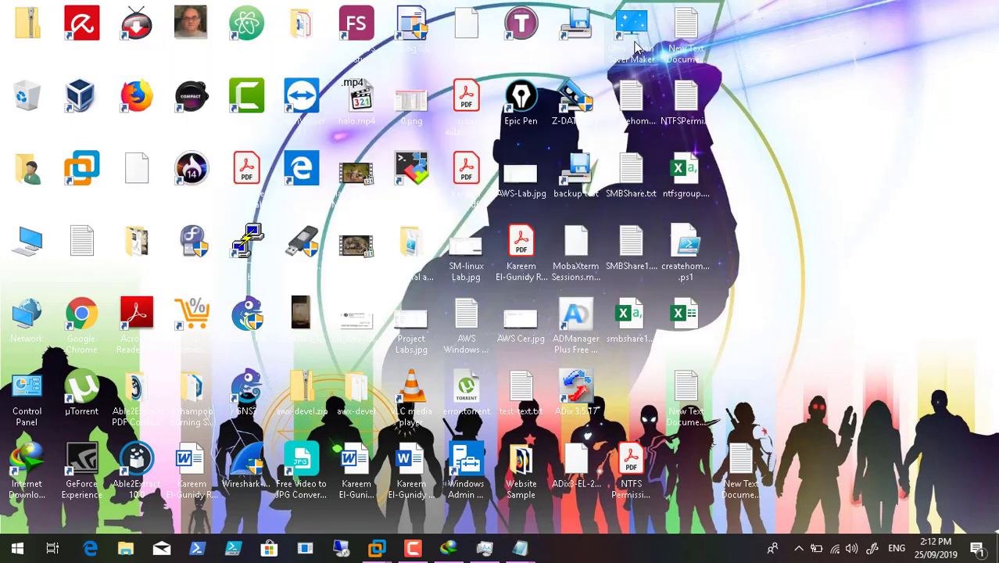
- Paste and run CSVDE -d "OU=MRST,DC=marvel,dc=local" -f MRST.csv in PowerShell, then minimize it
mouse_move(377, 549)
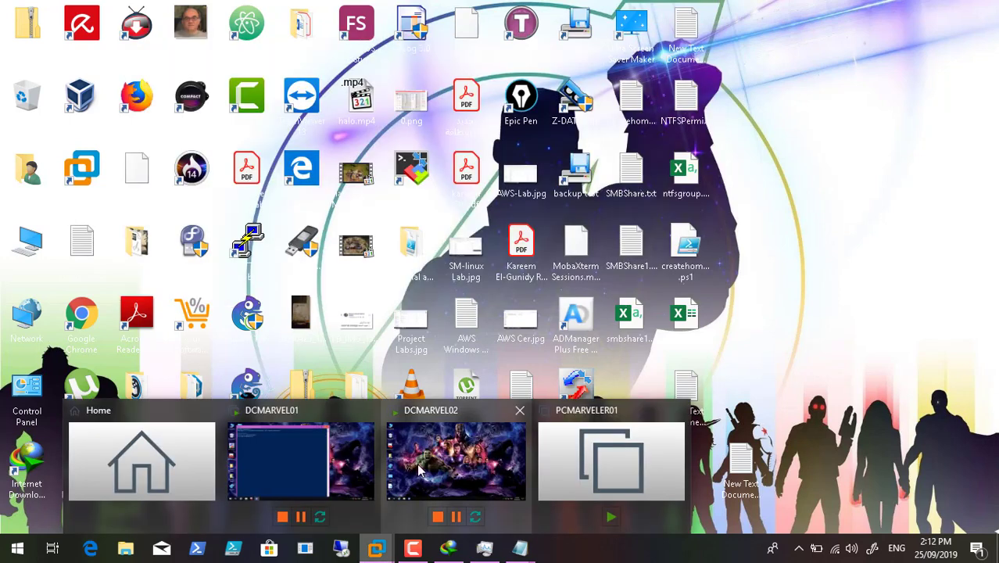
click(334, 452)
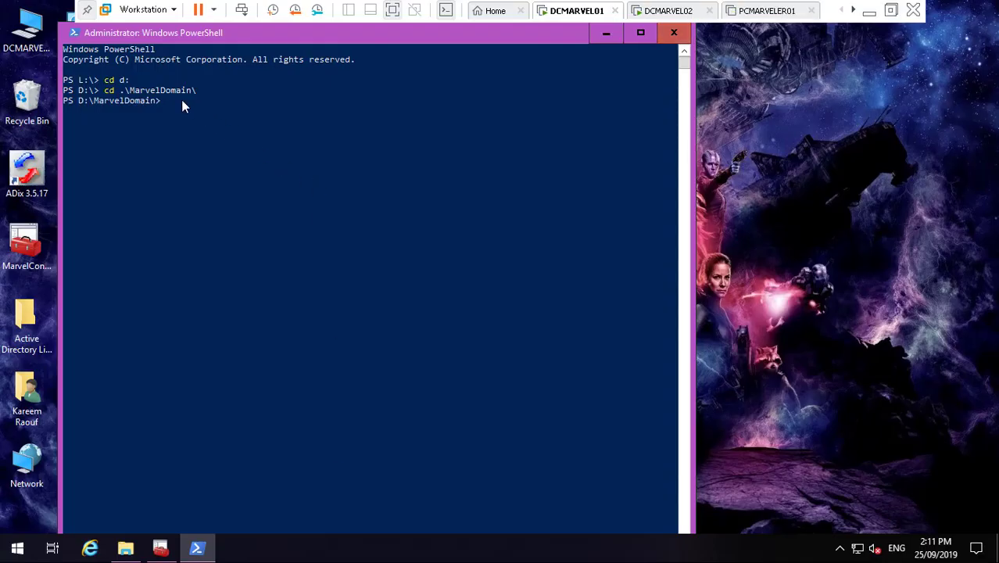
key(ctrl+v)
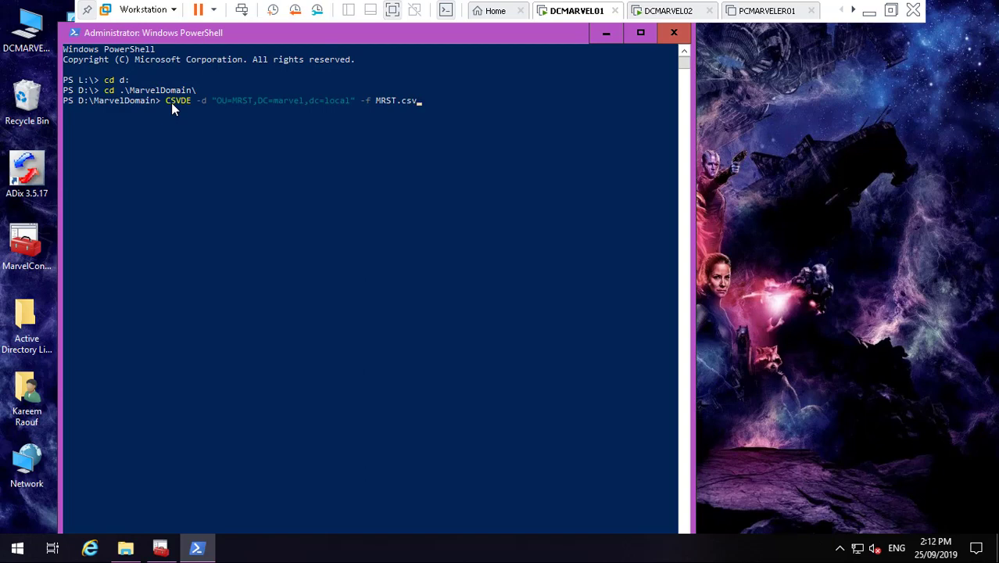
key(Return)
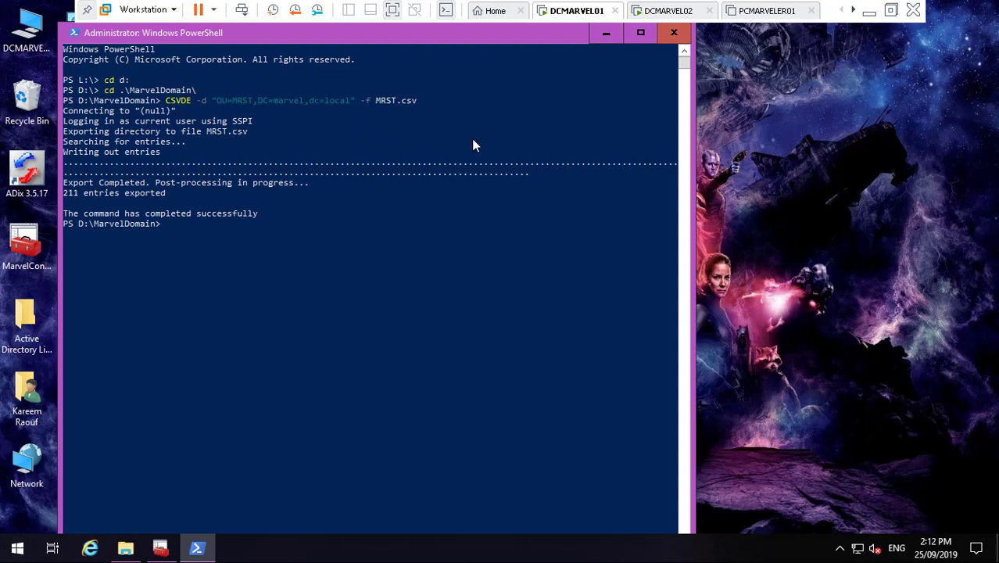
click(604, 37)
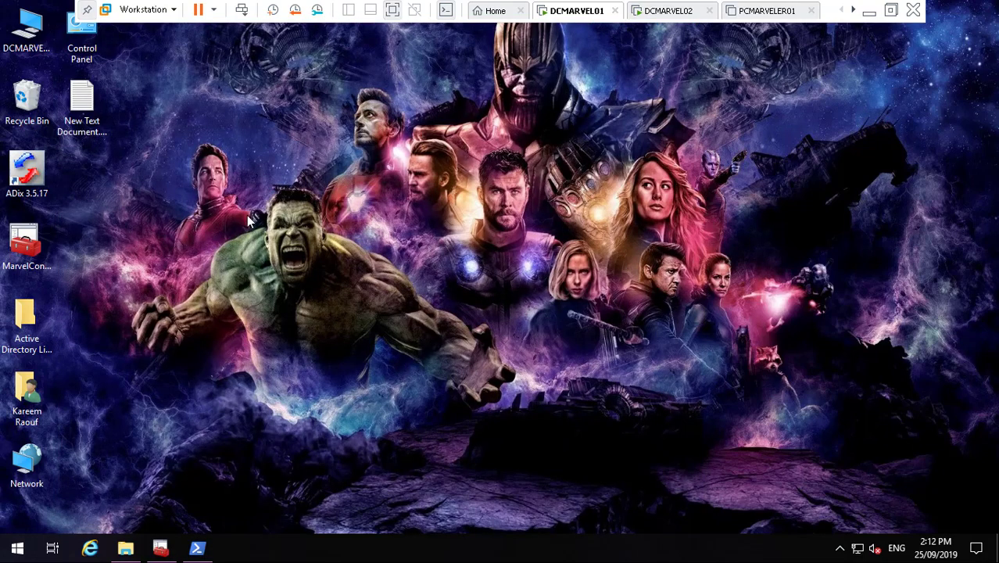
- Select MRST.csv in the MarvelDomain folder and close the PowerShell window showing 211 exported entries
click(128, 551)
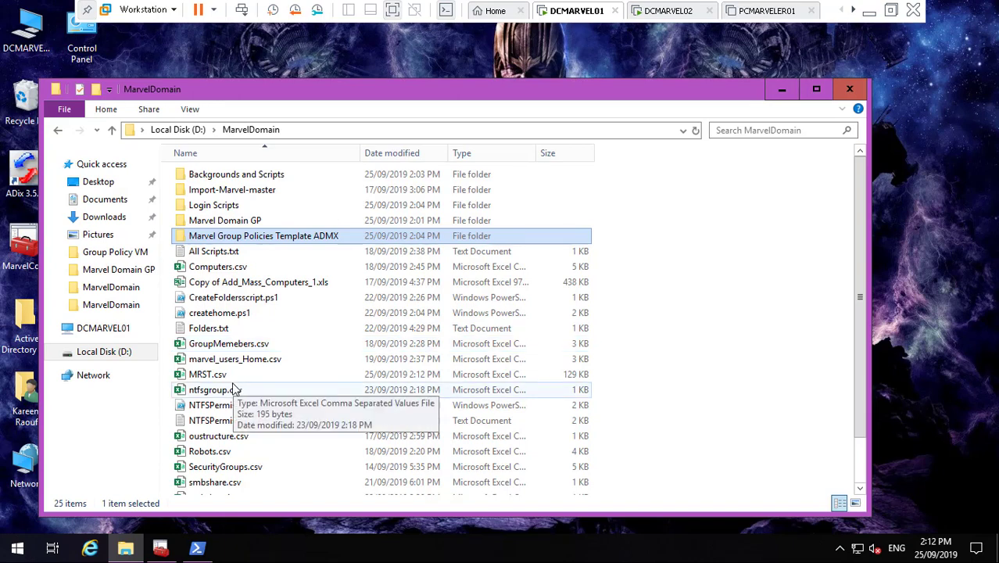
click(218, 378)
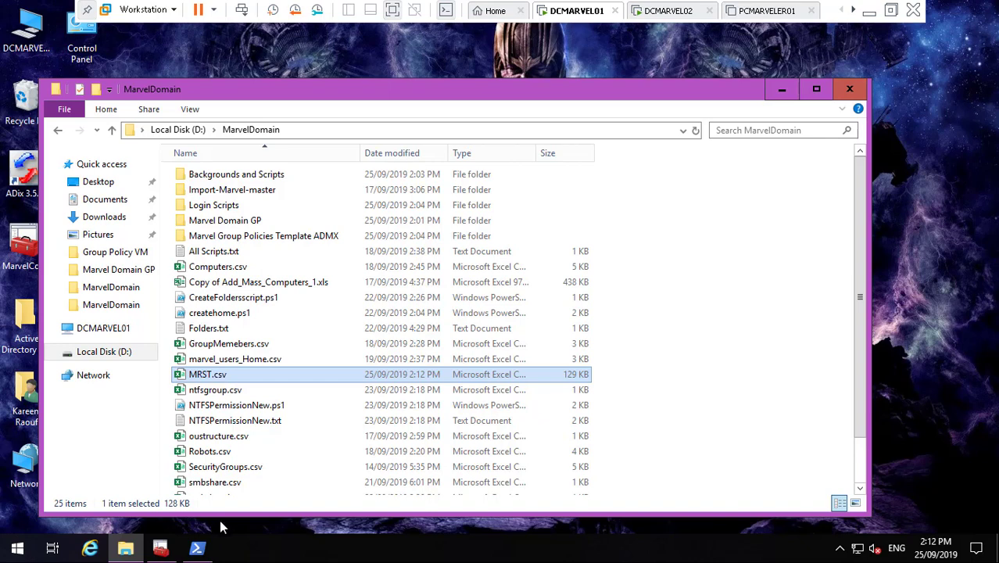
click(196, 548)
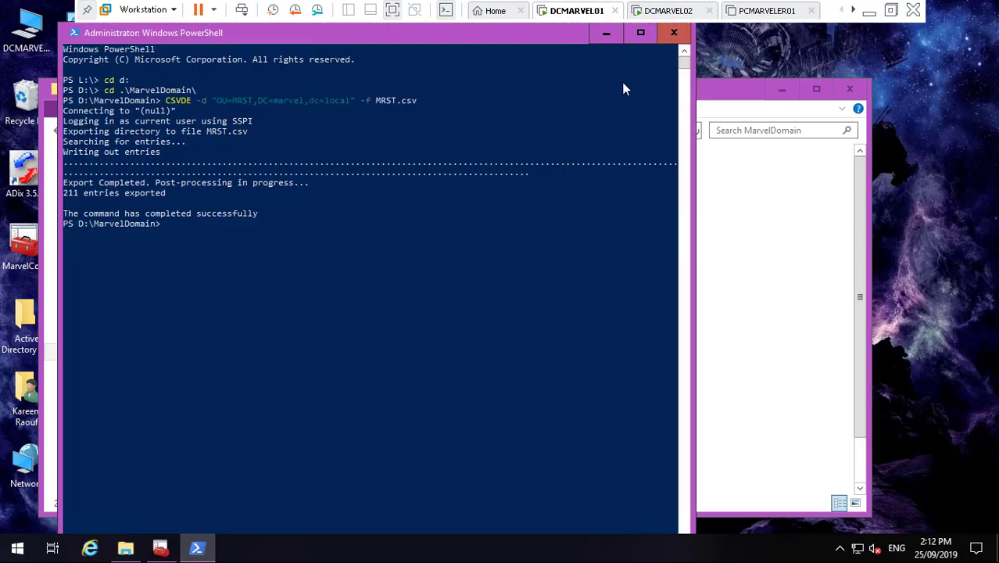
click(674, 35)
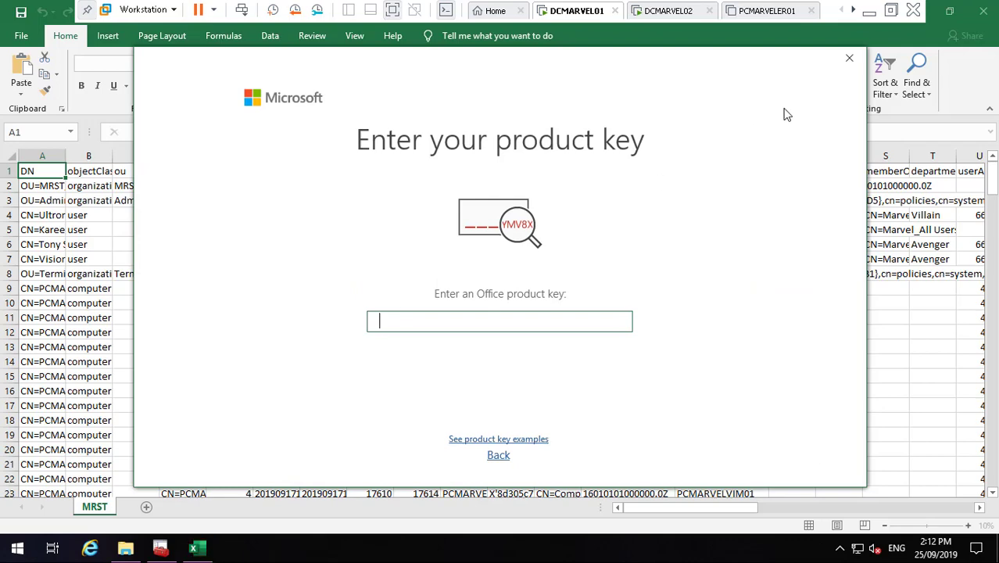
- Dismiss the product key and activation prompts, then inspect MRST.csv columns and distinguished names
click(847, 58)
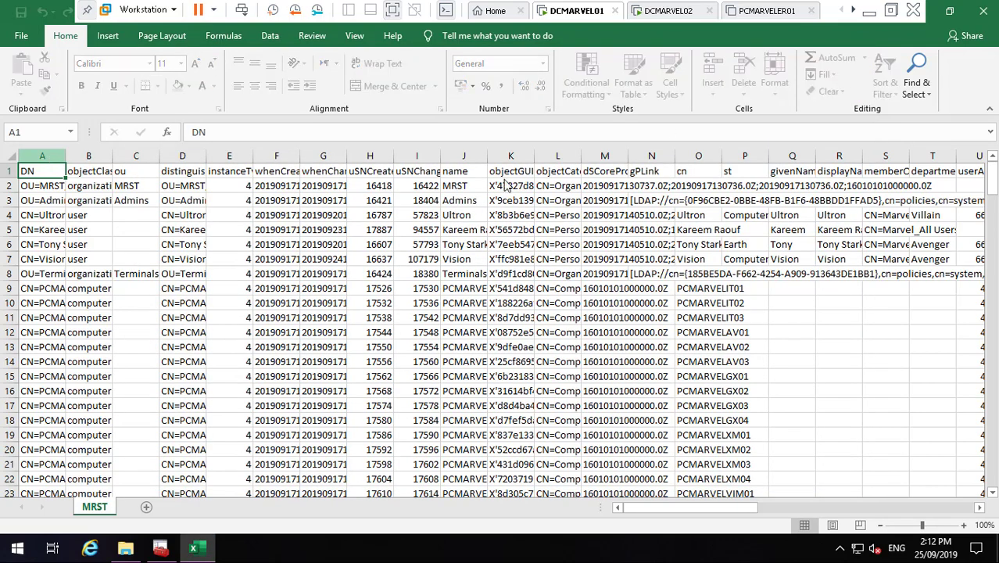
key(ctrl+space)
key(shift+Right)
key(shift+Right)
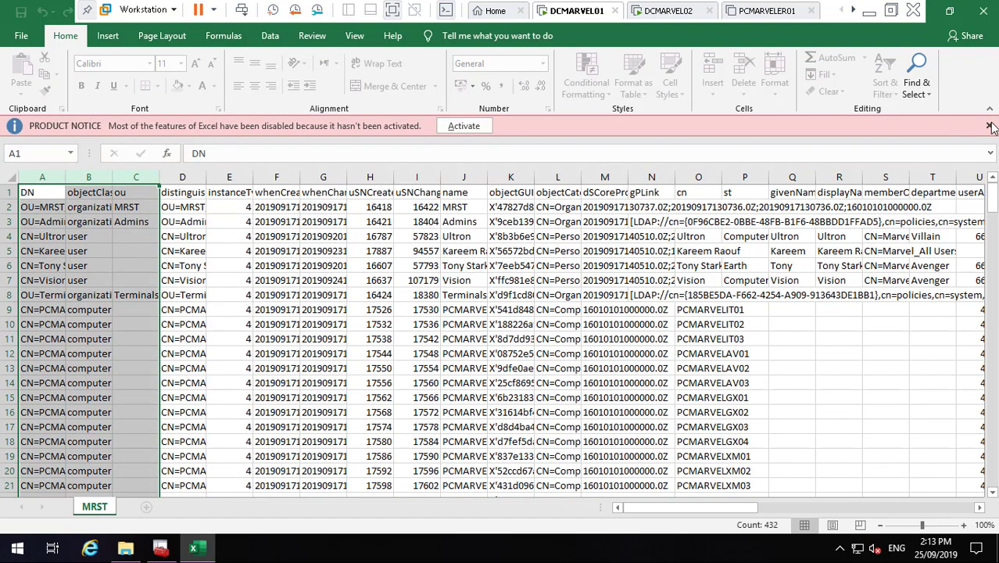
click(990, 127)
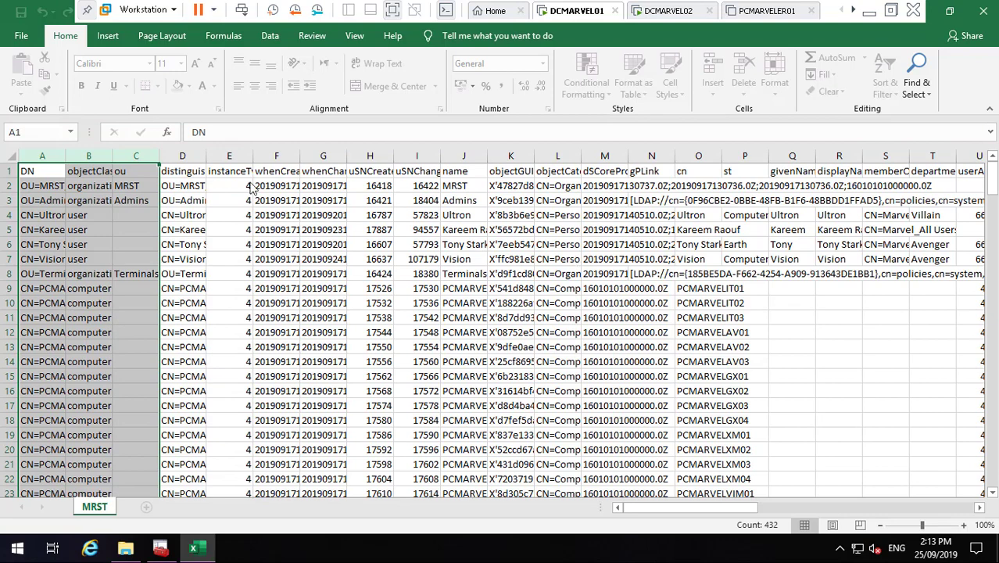
drag(47, 165, 851, 231)
drag(741, 232, 713, 225)
click(719, 159)
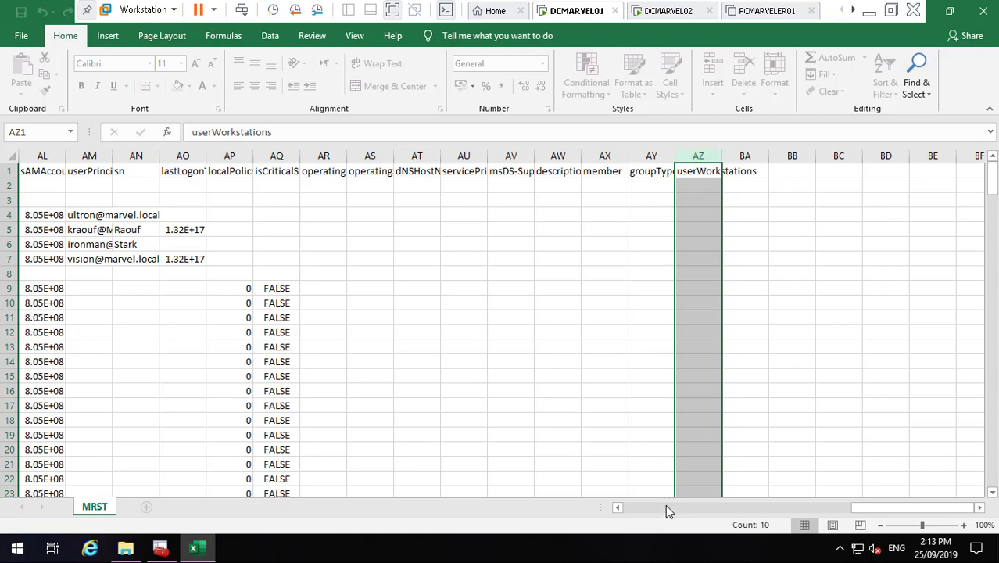
drag(667, 507, 358, 290)
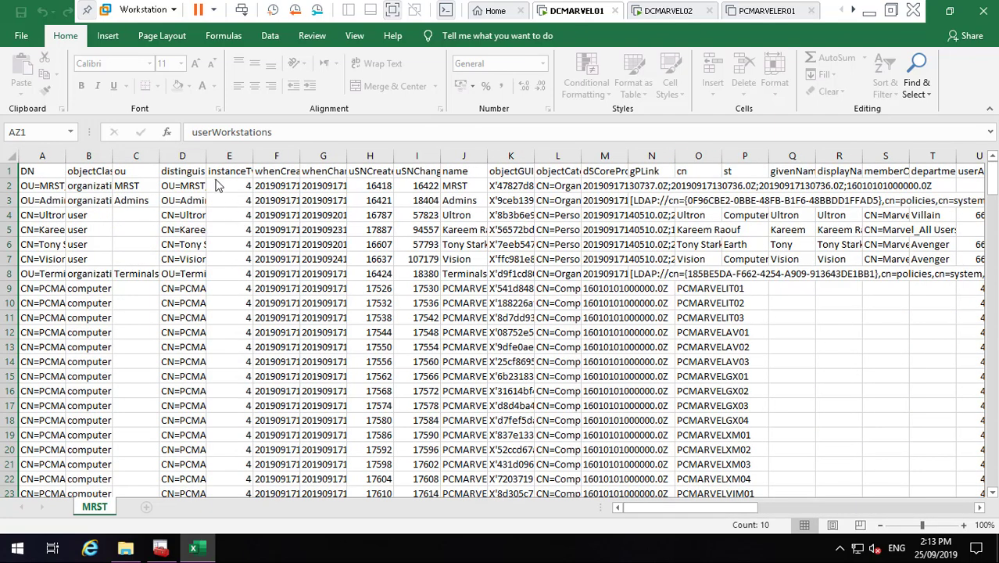
click(208, 161)
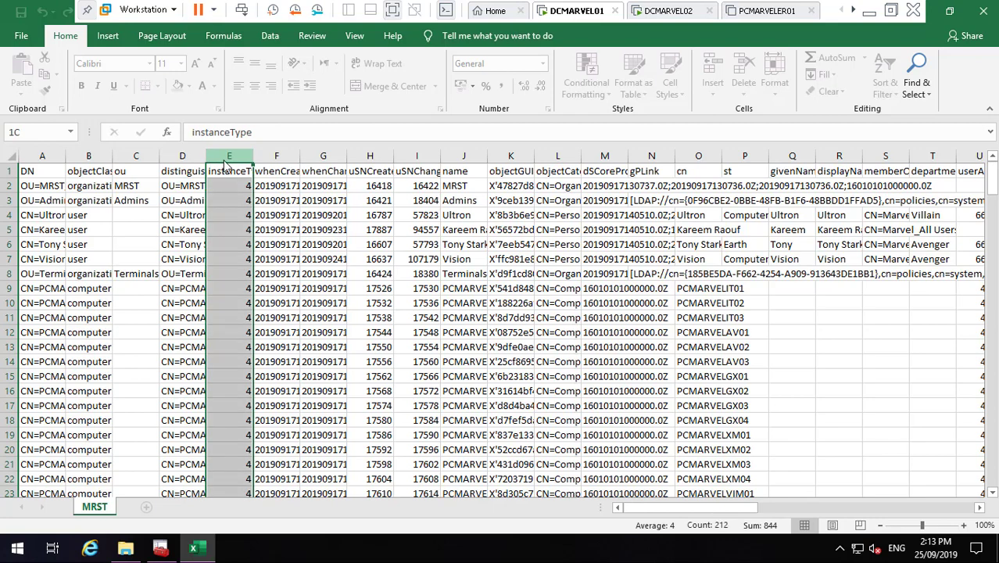
drag(202, 160, 256, 164)
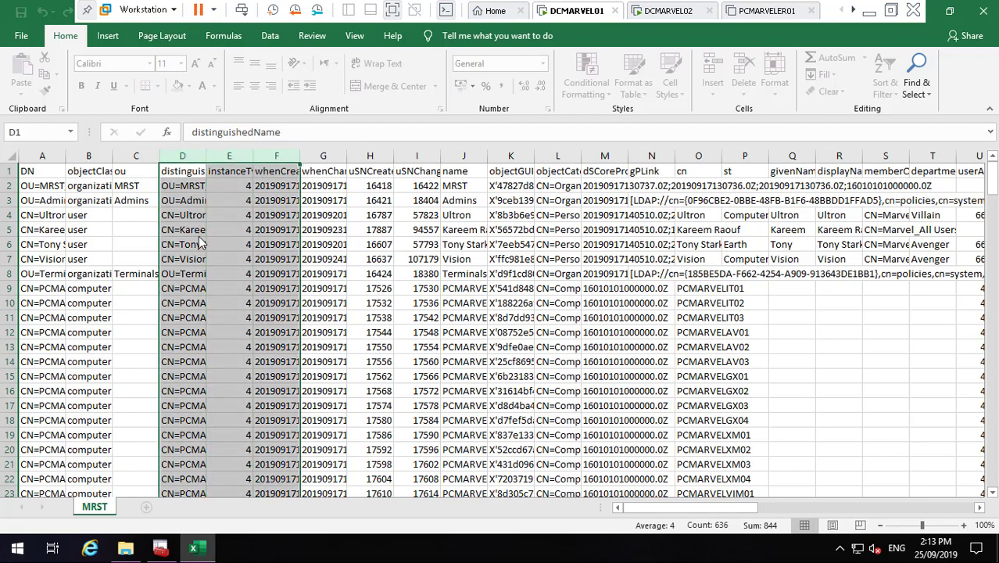
click(188, 230)
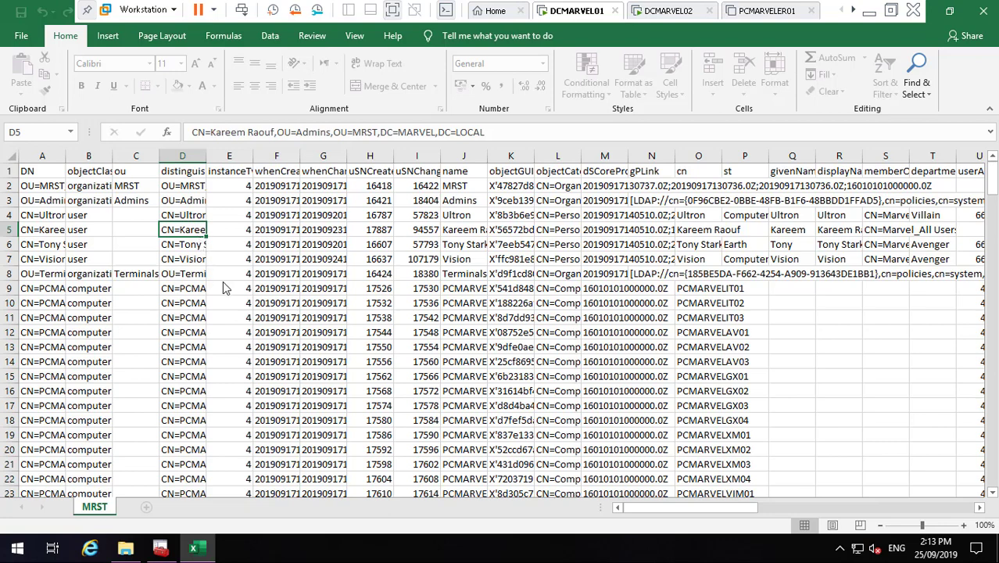
click(185, 347)
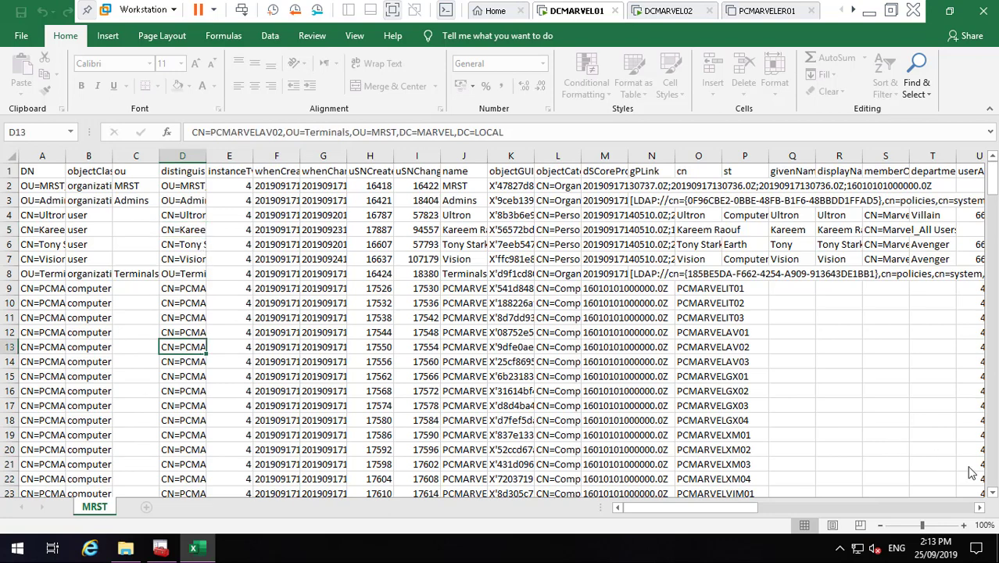
- Scroll through the group, user and final rows, back to the top, then close Excel
click(992, 479)
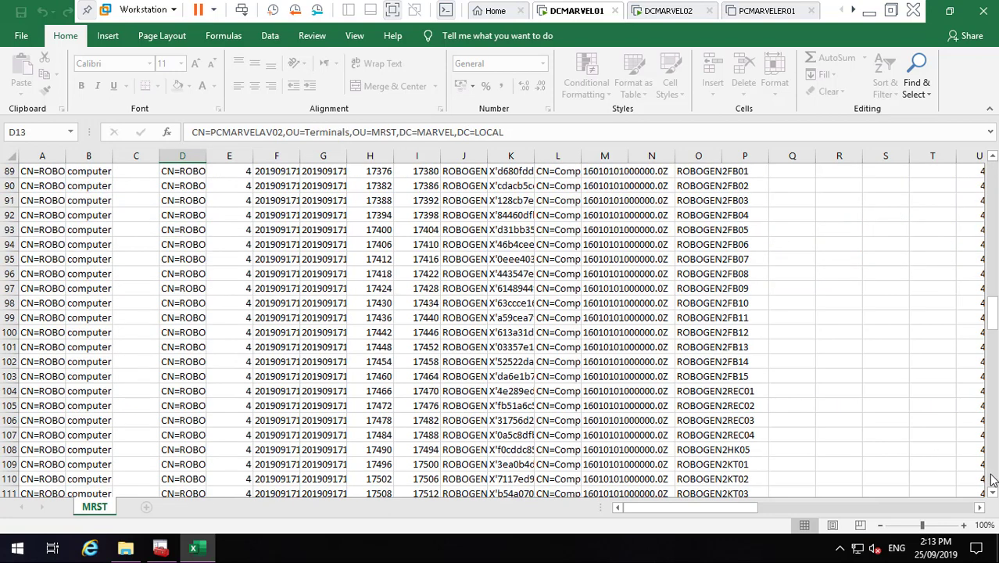
click(992, 479)
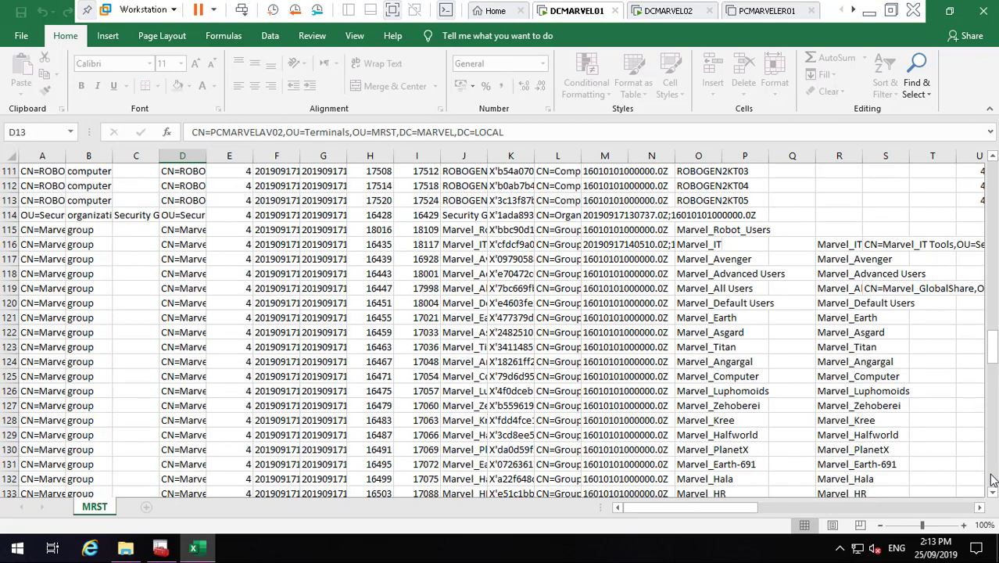
click(992, 479)
click(992, 479)
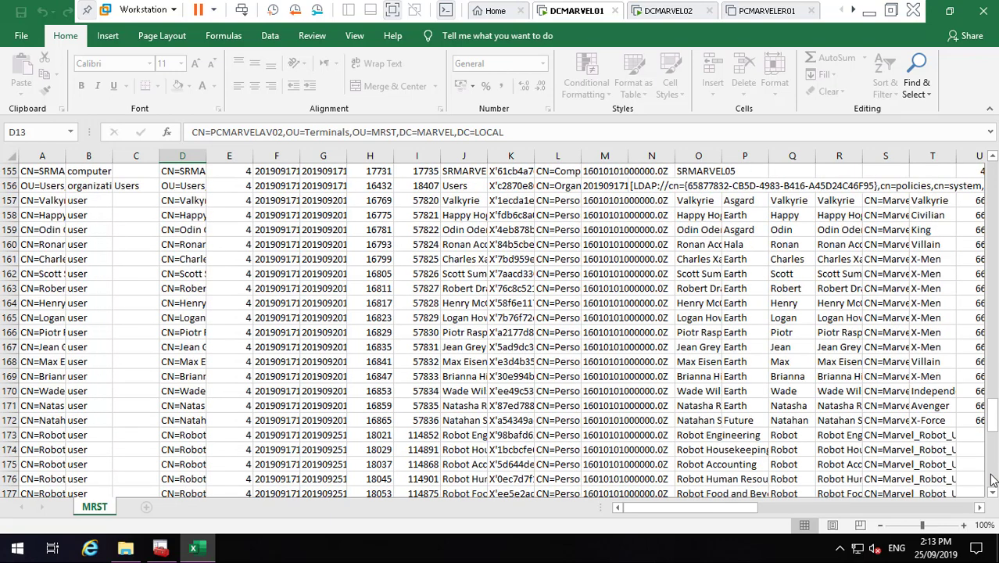
click(993, 478)
click(992, 479)
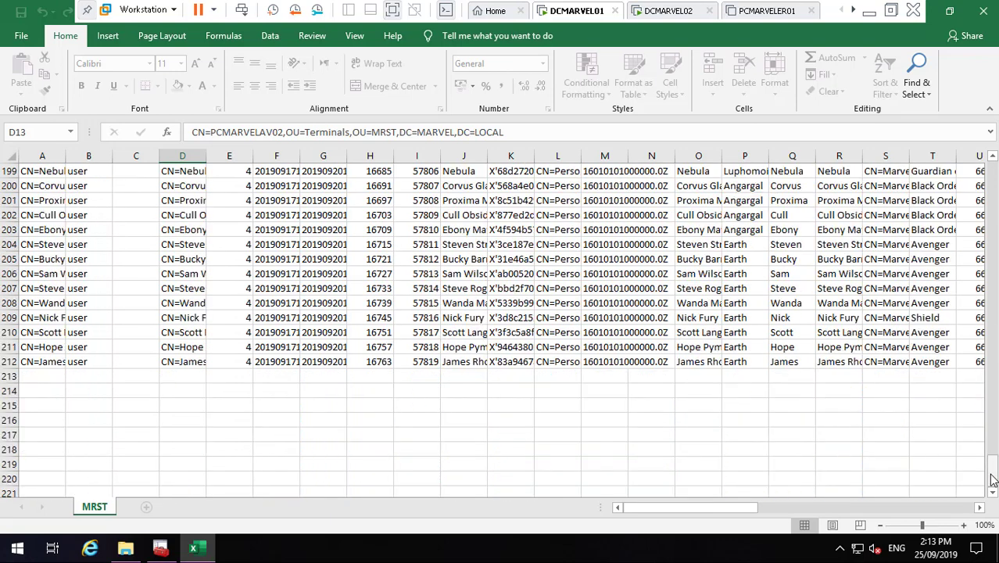
click(991, 244)
click(990, 245)
click(990, 245)
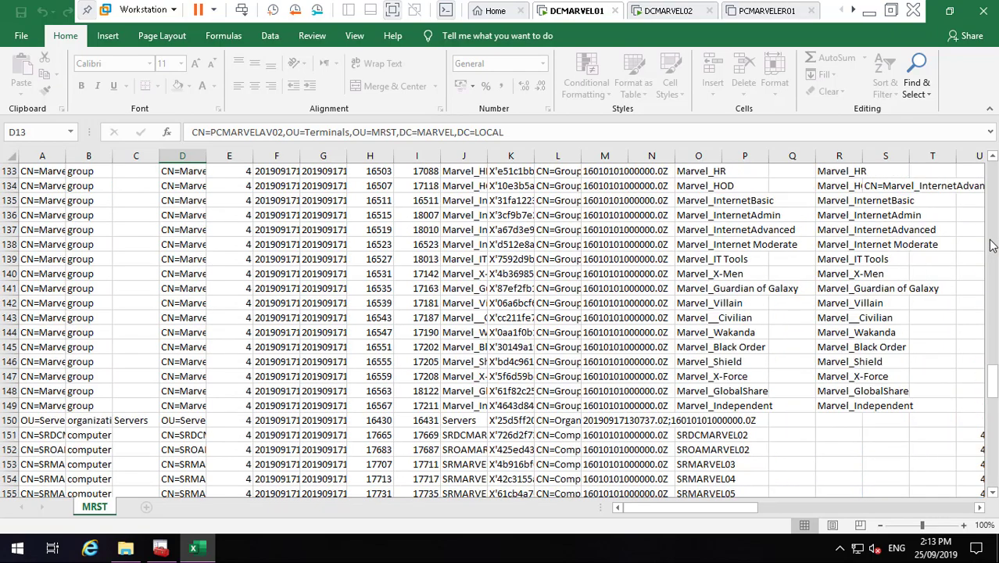
click(991, 244)
click(991, 244)
click(990, 244)
click(991, 244)
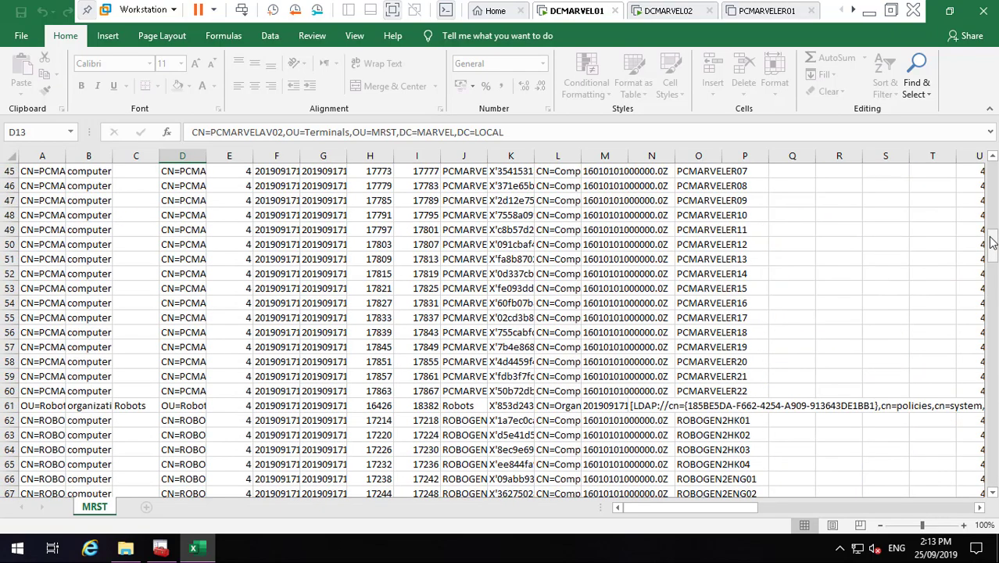
click(983, 16)
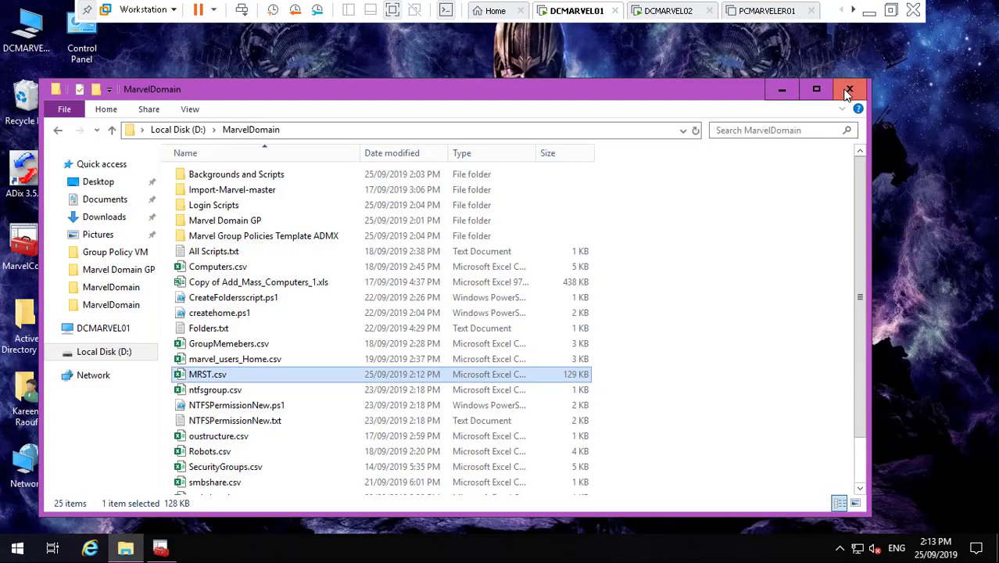
- Close the MarvelDomain folder and minimize the DCMARVEL01 VM to reach the host desktop
click(848, 91)
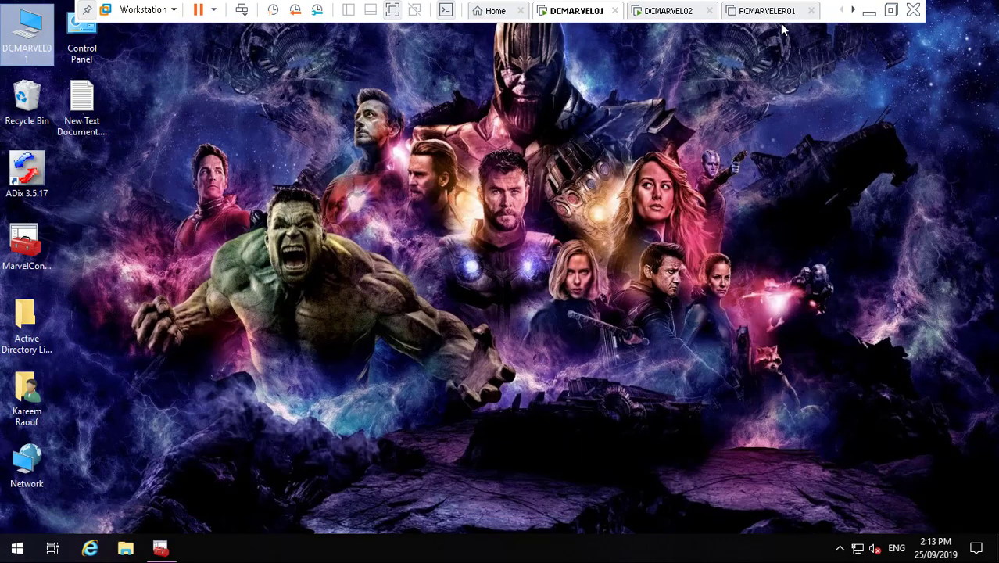
click(868, 11)
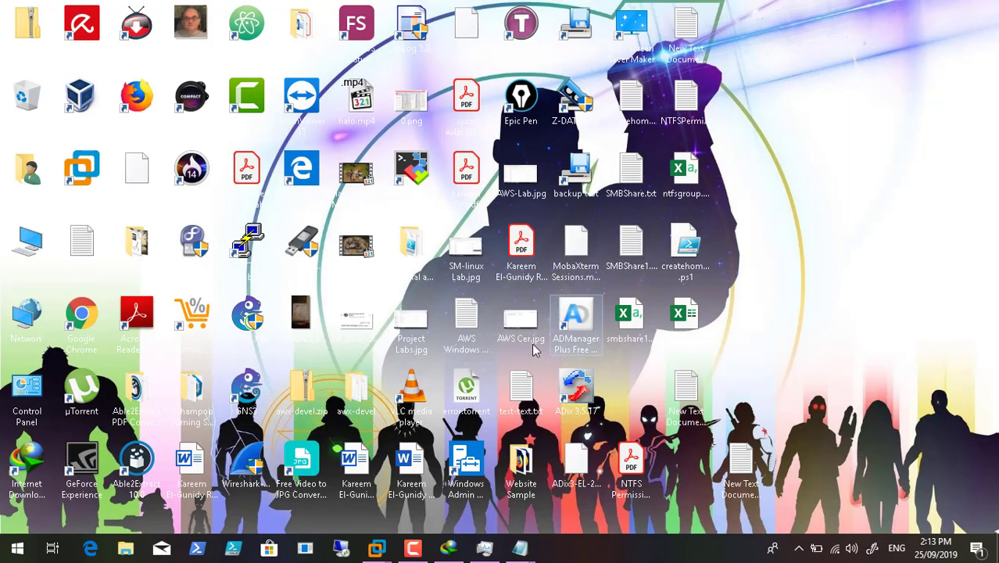
click(413, 547)
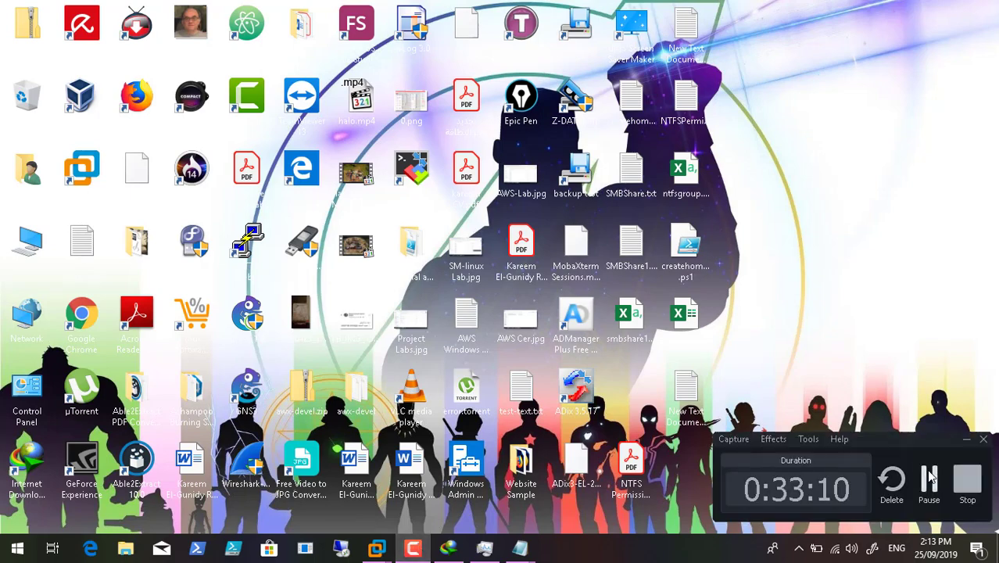
- Copy BackupEventLogs.cmd and Backup Event Log Scipt.txt from host Downloads, then switch back to DCMARVEL01
click(929, 480)
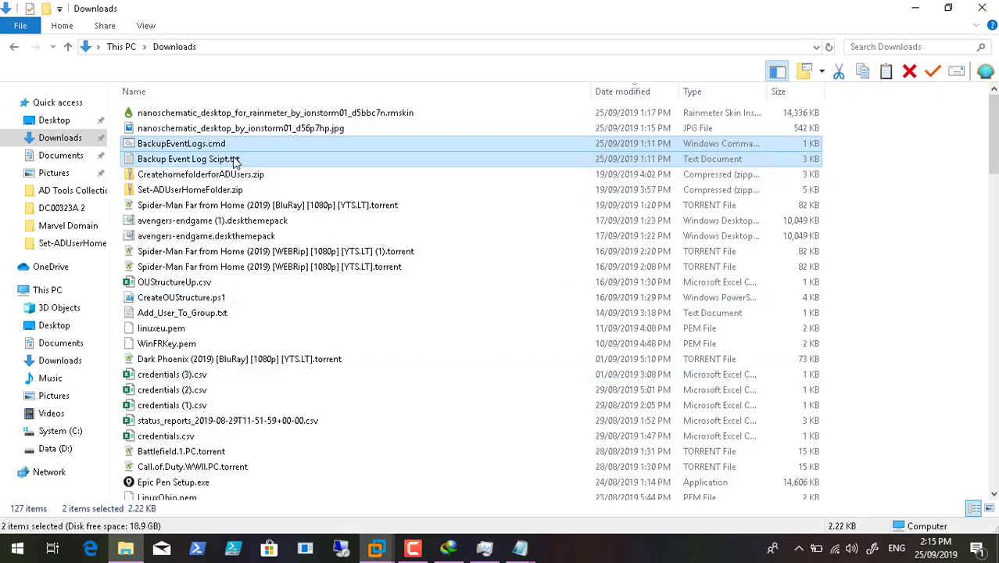
right_click(234, 157)
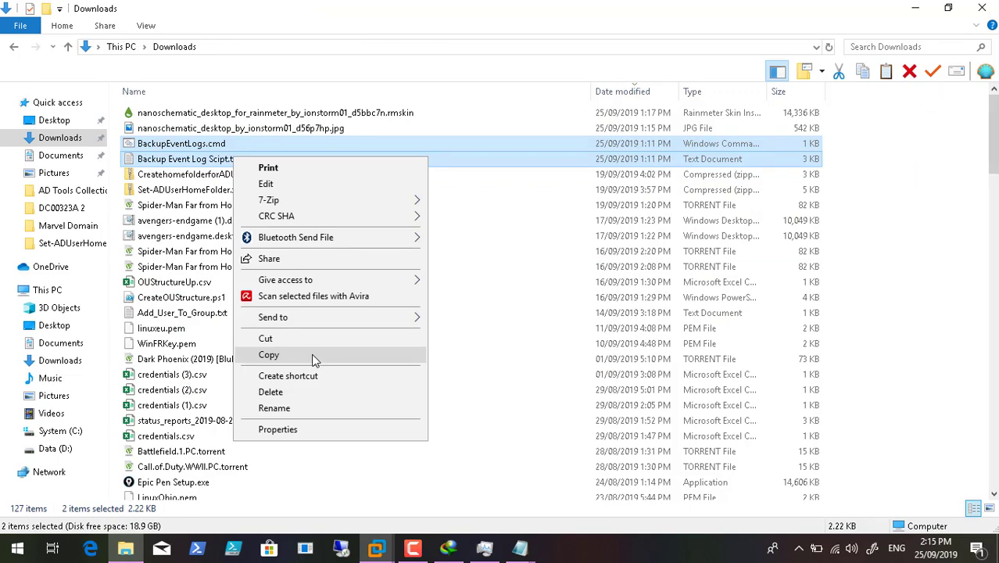
click(311, 353)
click(385, 552)
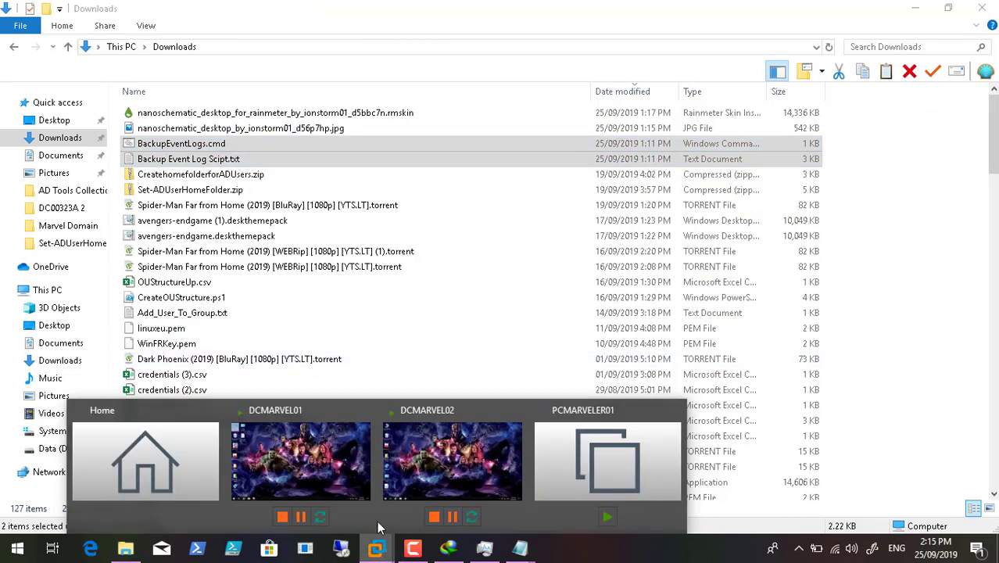
click(325, 466)
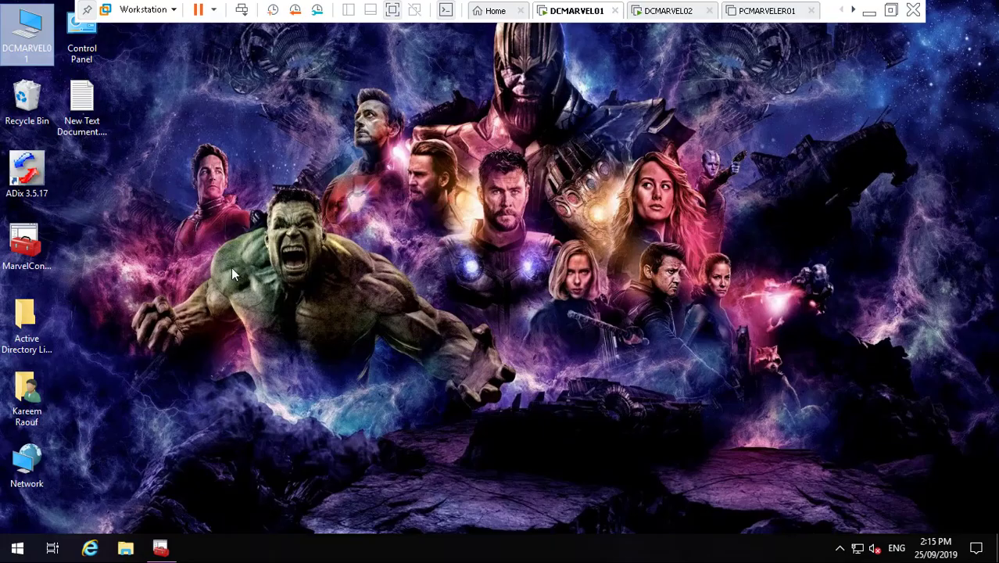
- Create a new folder named BackEventLogs on Local Disk (D:)
double_click(26, 49)
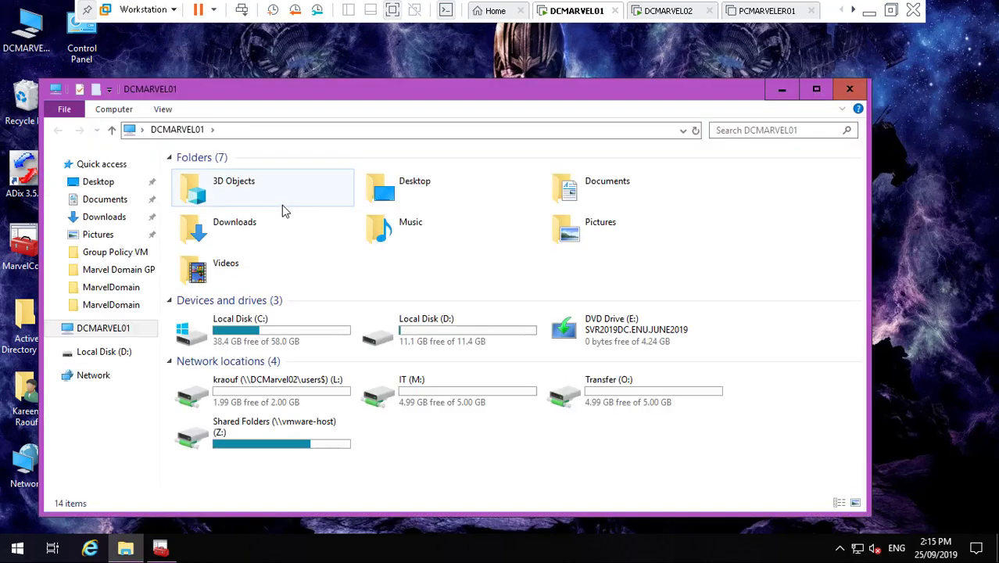
double_click(405, 326)
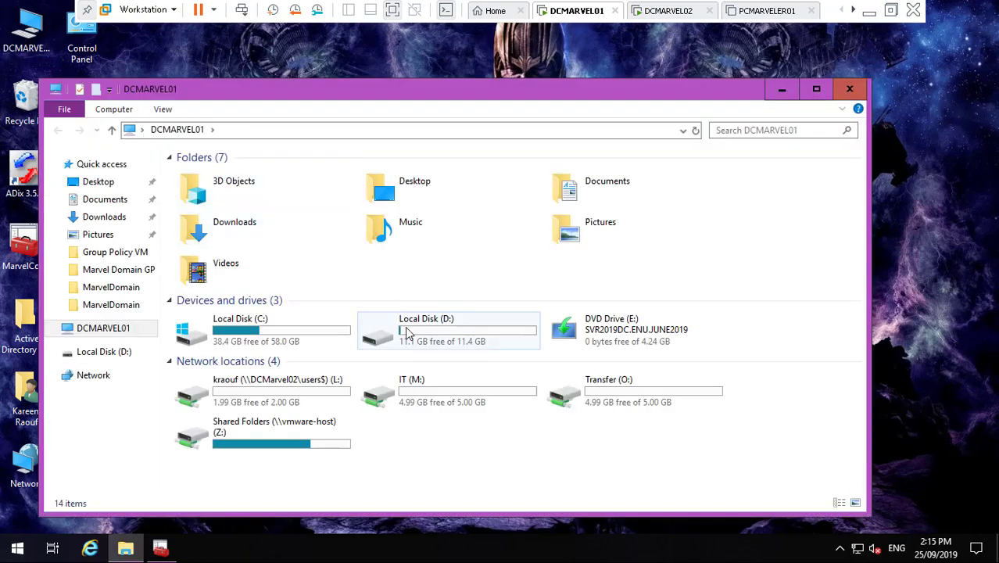
right_click(300, 334)
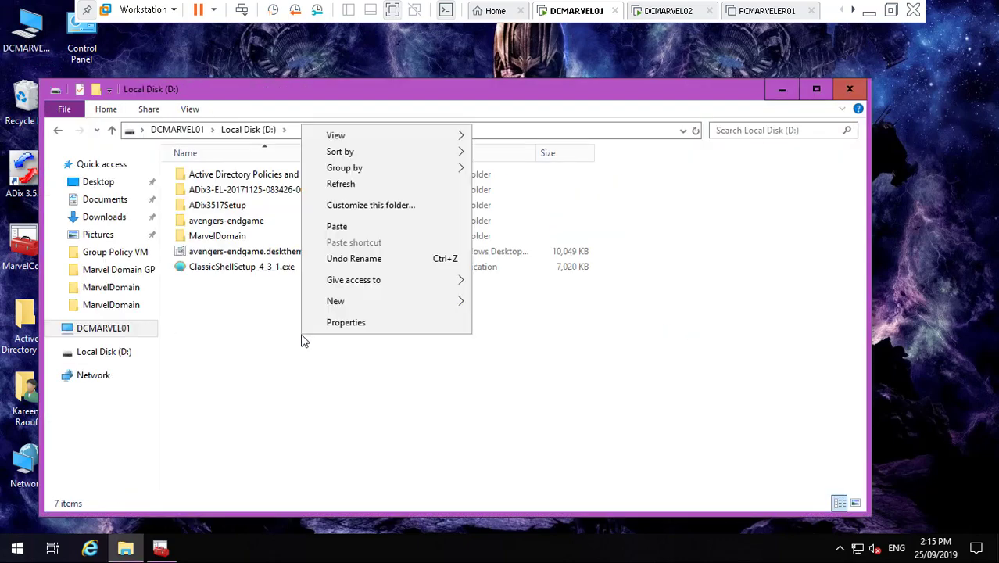
mouse_move(372, 302)
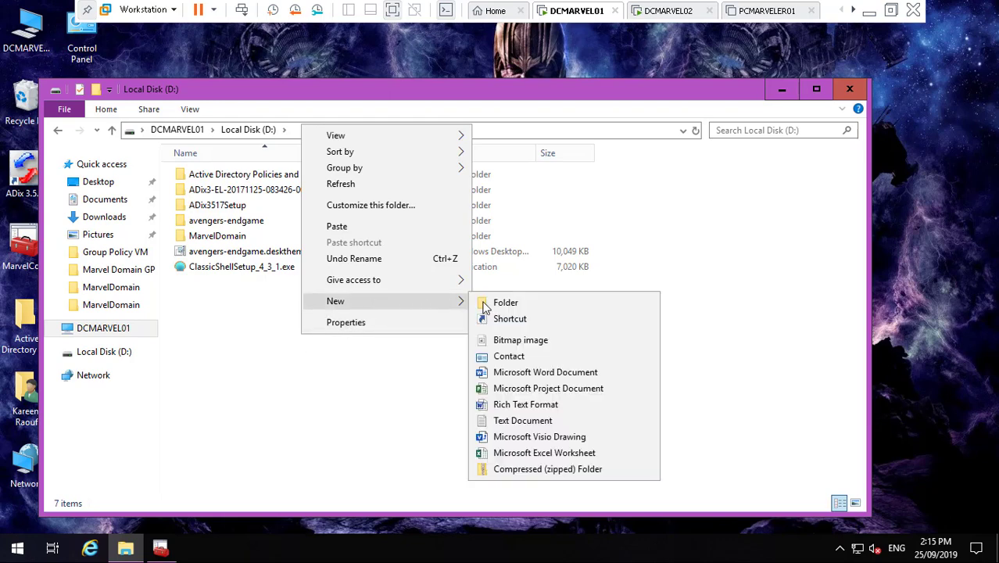
click(495, 302)
key(BackSpace)
text(Back)
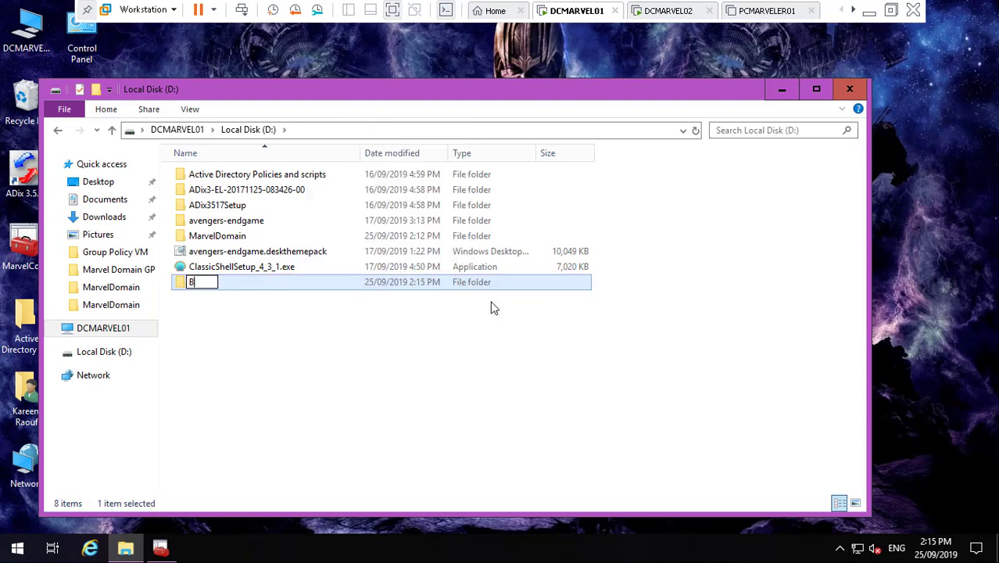
text(ent)
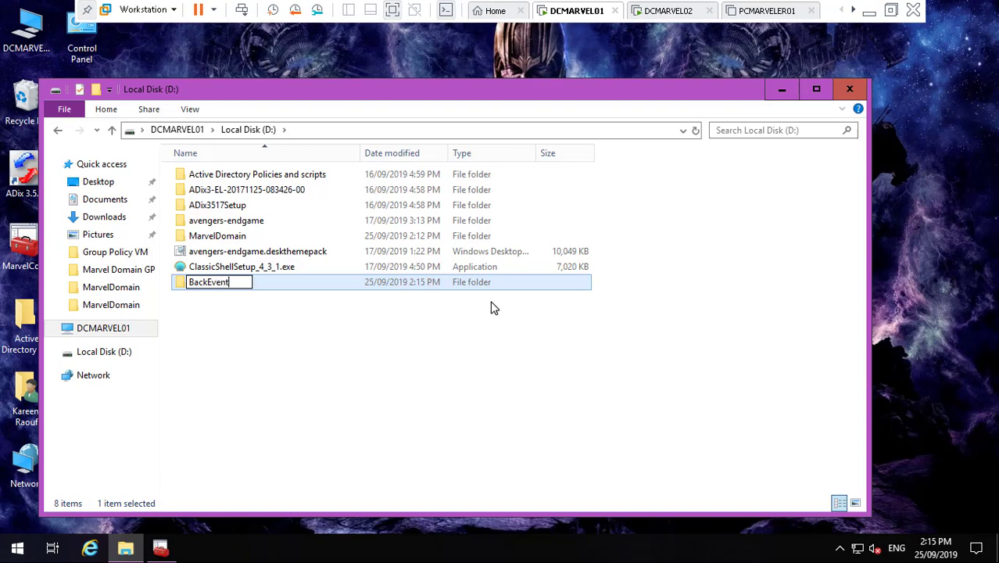
text(Logs)
click(406, 331)
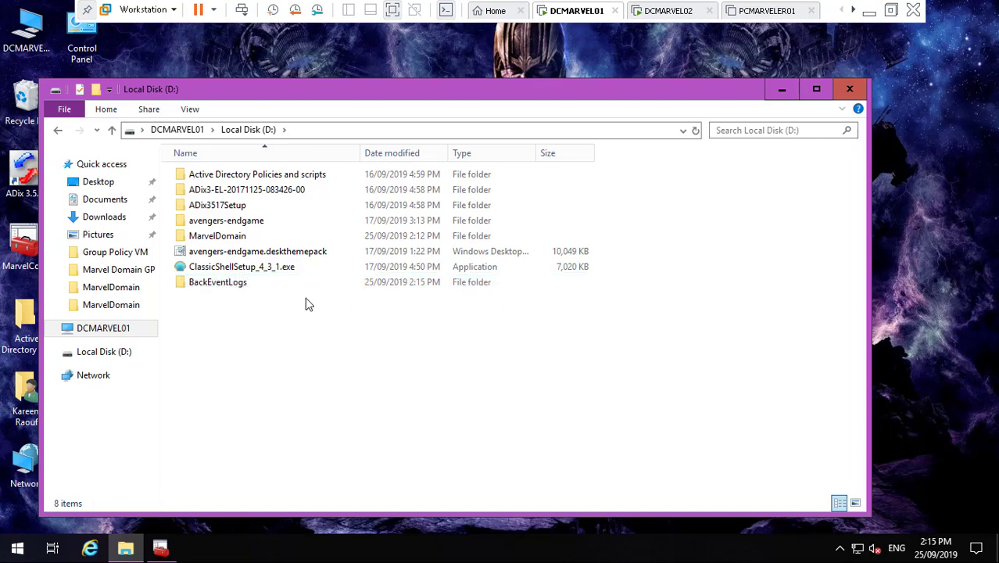
- Paste the two copied backup script files into the BackEventLogs folder
double_click(227, 282)
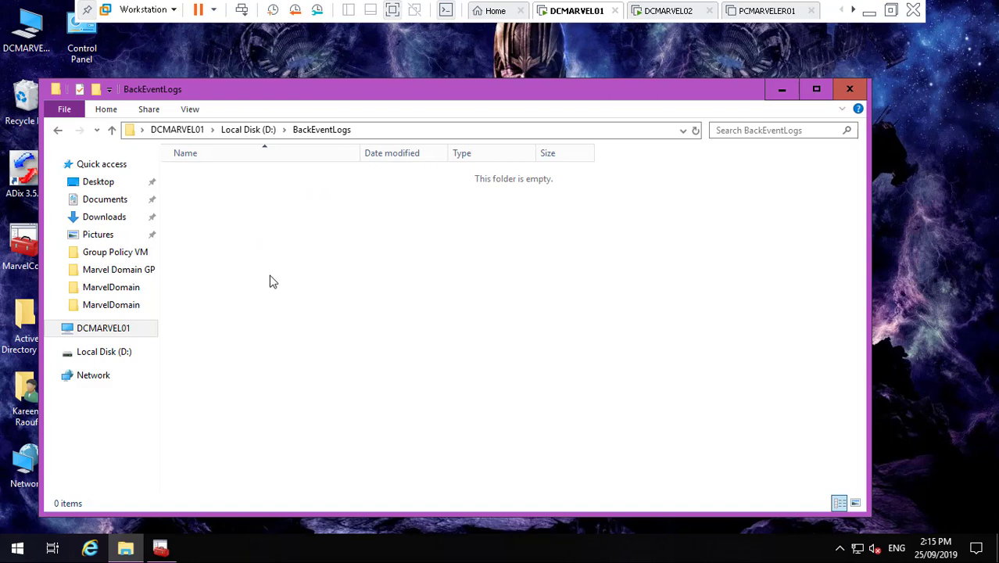
right_click(270, 276)
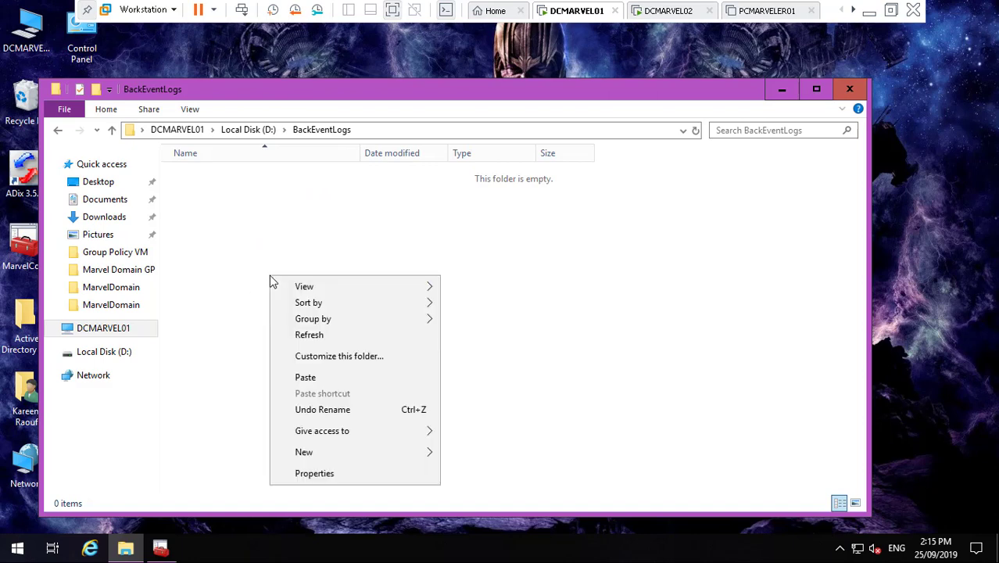
click(327, 377)
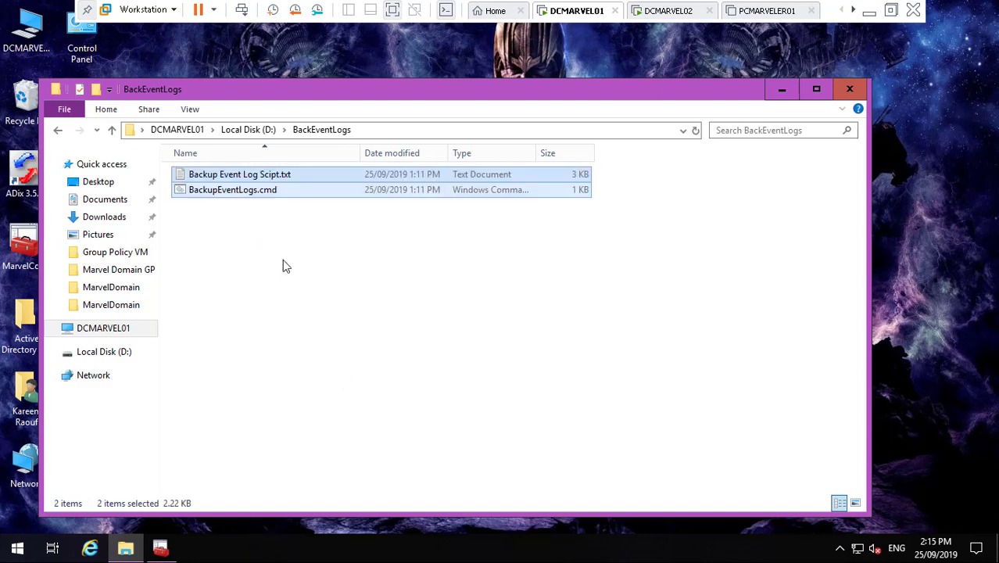
- Open Backup Event Log Scipt.txt in Notepad
click(246, 248)
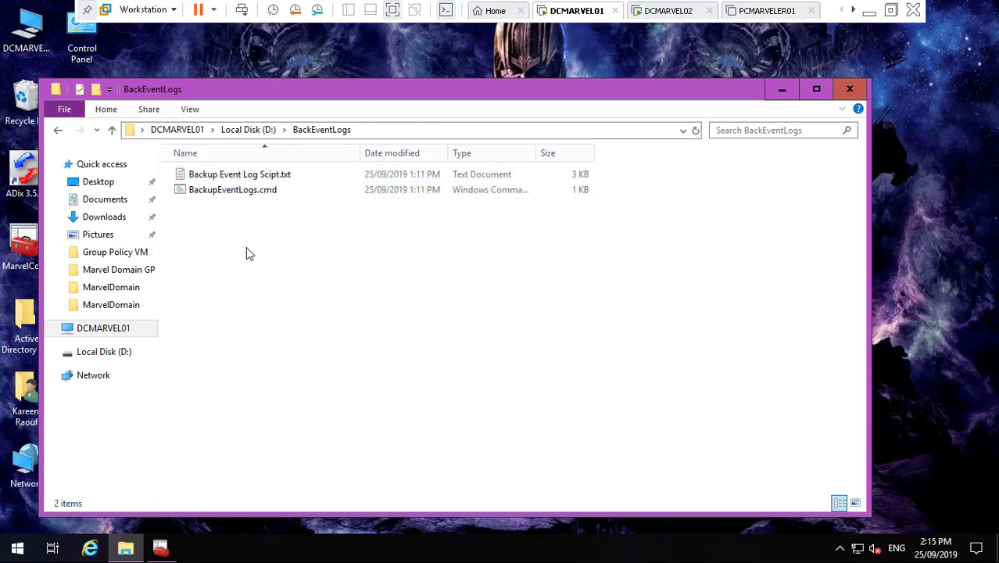
click(276, 177)
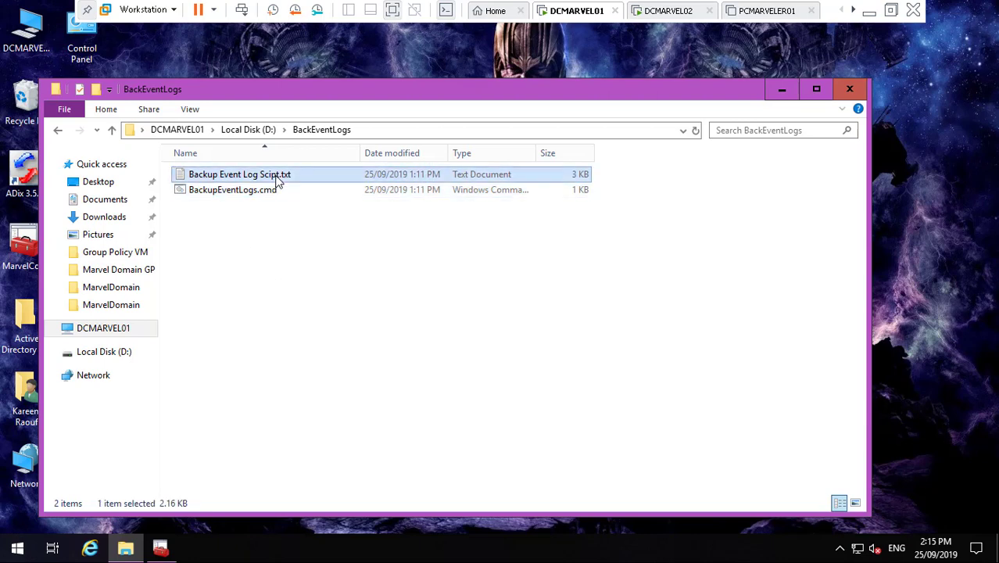
right_click(276, 178)
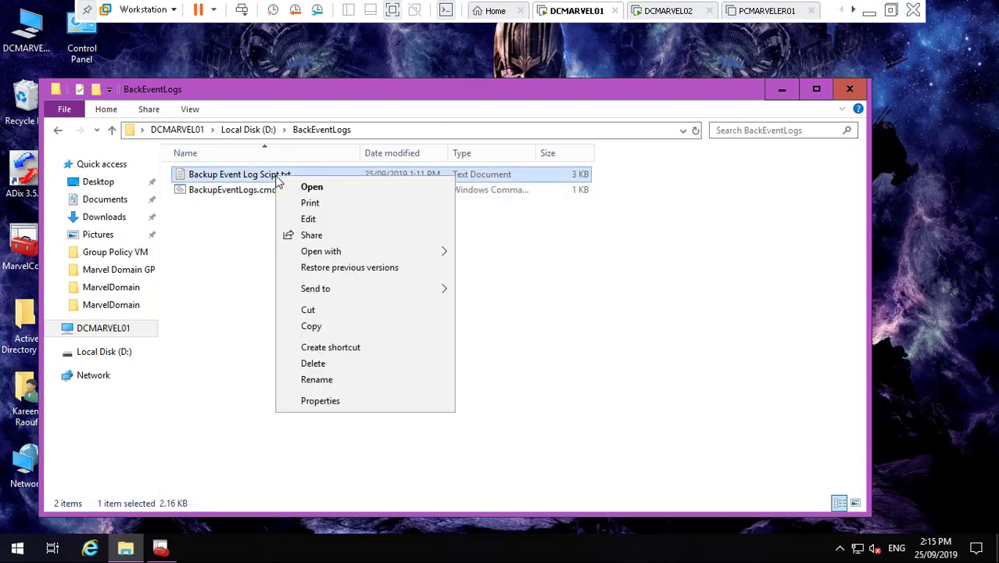
click(227, 179)
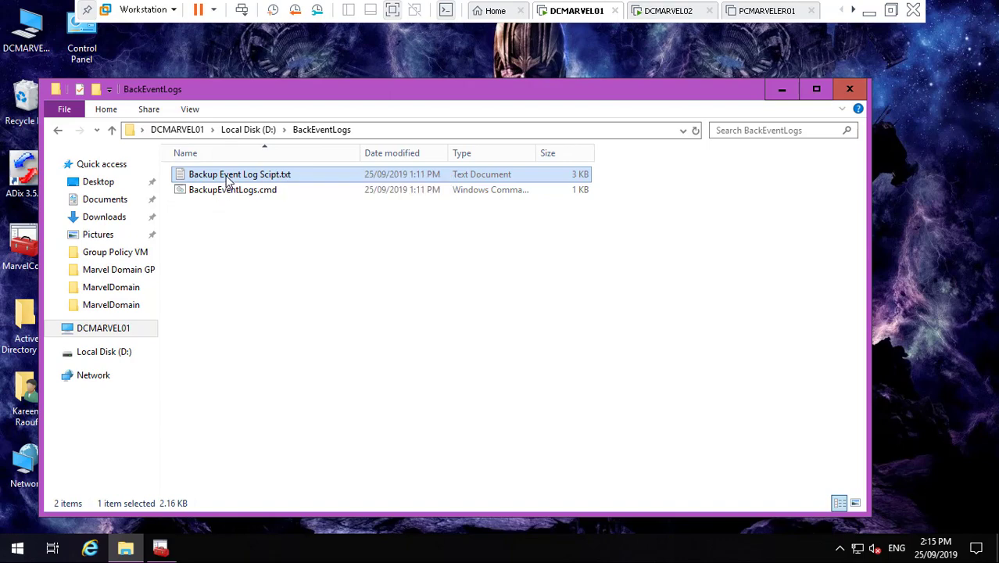
double_click(227, 179)
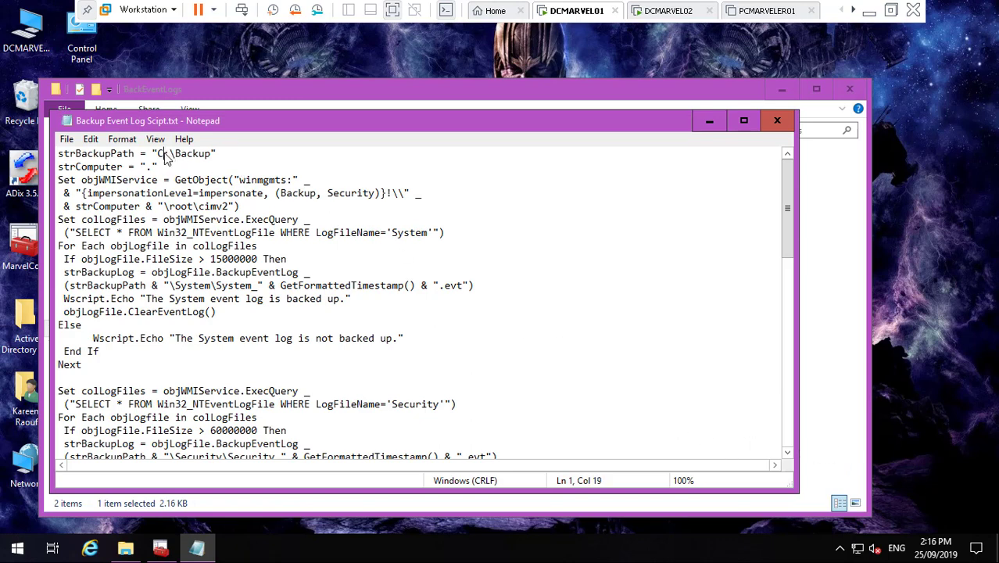
- Change the script's strBackupPath to D:\BackEventLogs, copying the folder name from Explorer
double_click(161, 154)
text(D)
click(714, 126)
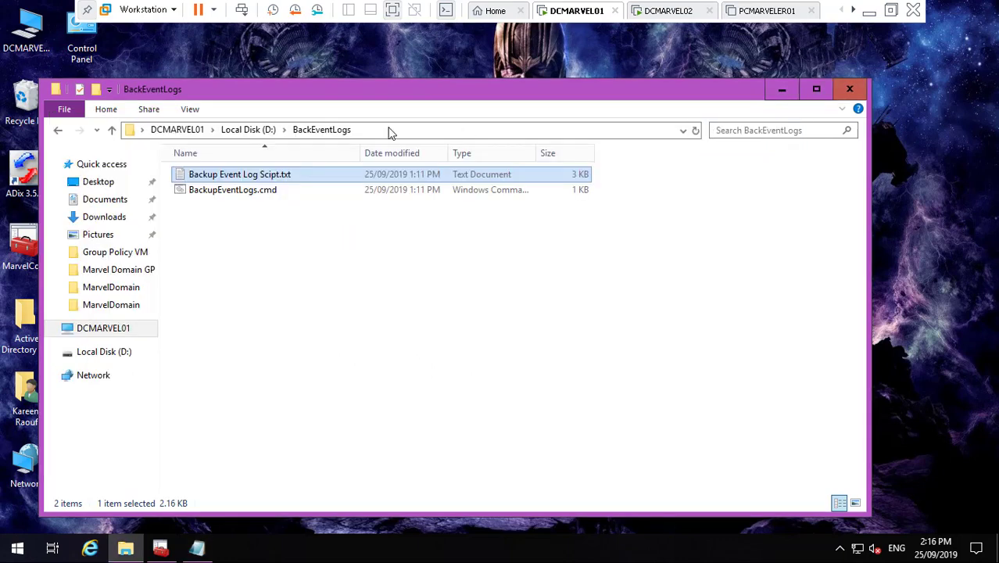
click(266, 132)
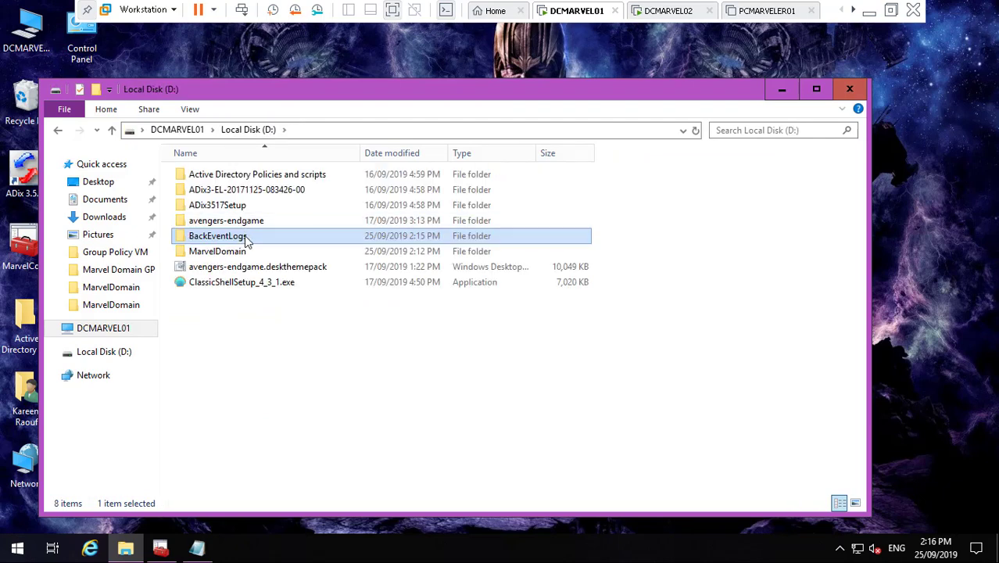
right_click(244, 237)
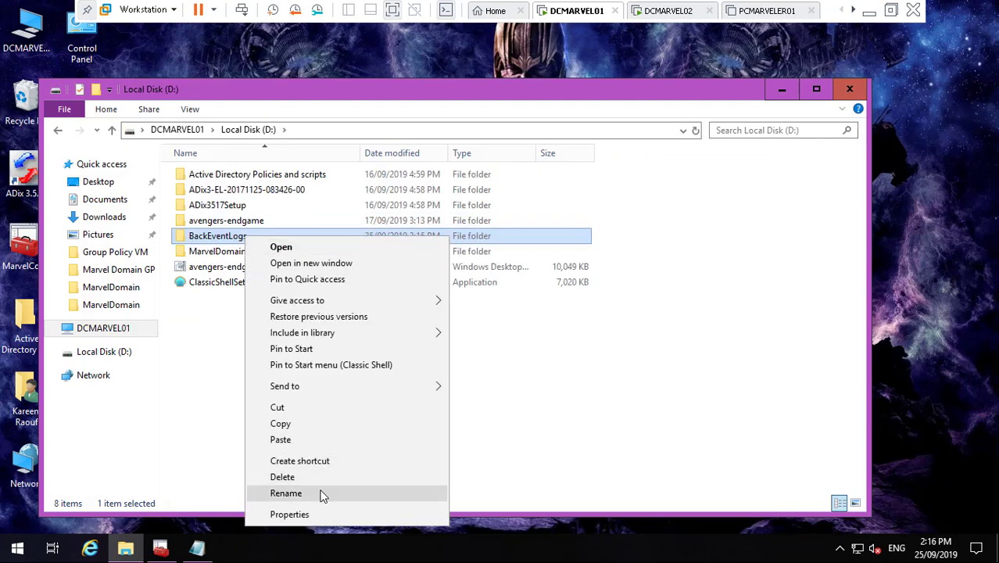
click(286, 493)
key(ctrl+c)
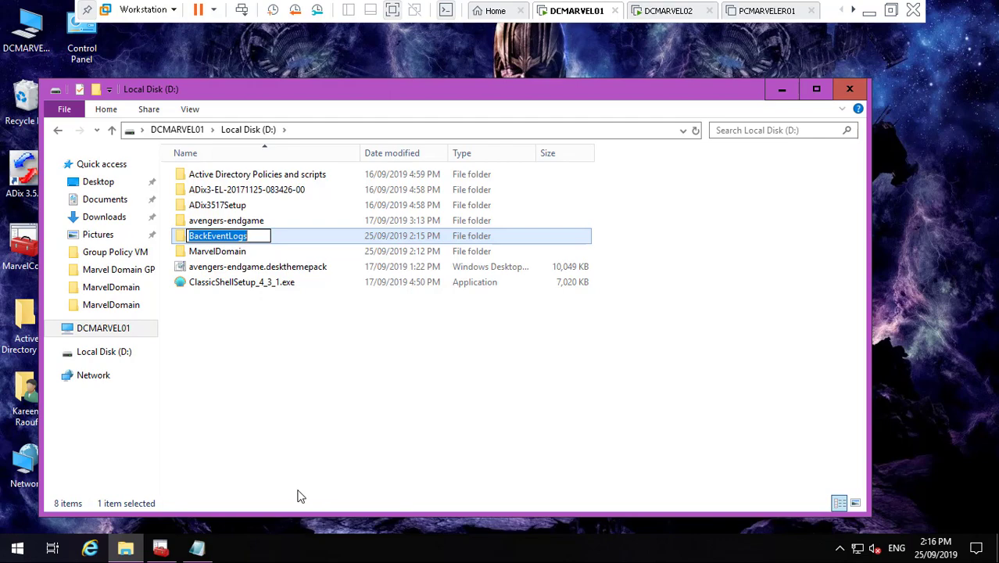
click(198, 549)
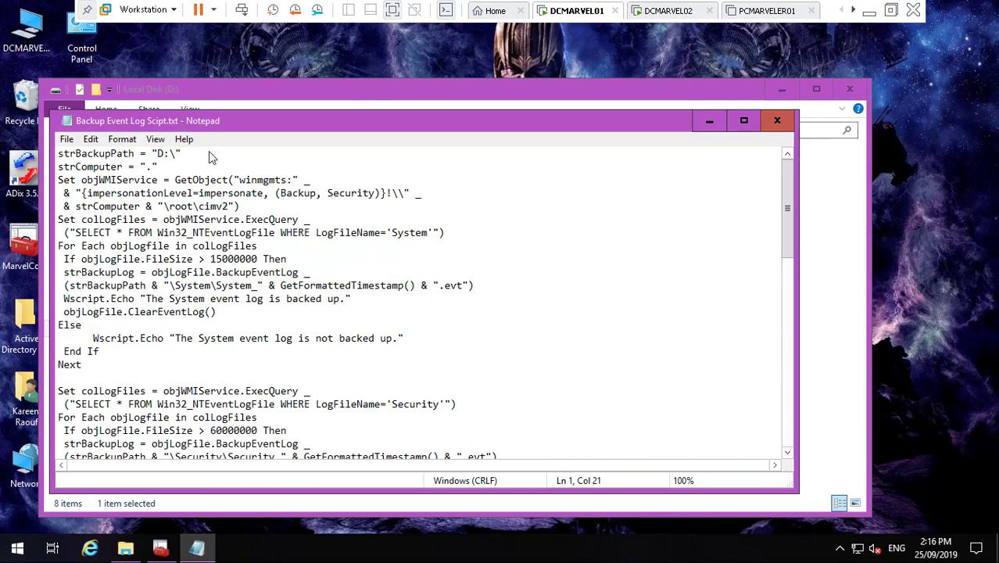
key(ctrl+v)
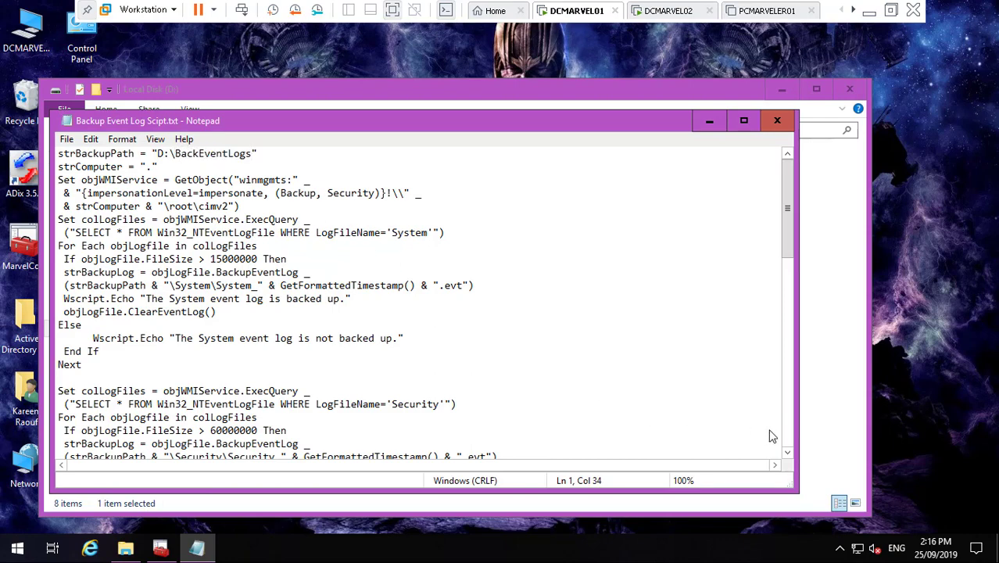
click(785, 444)
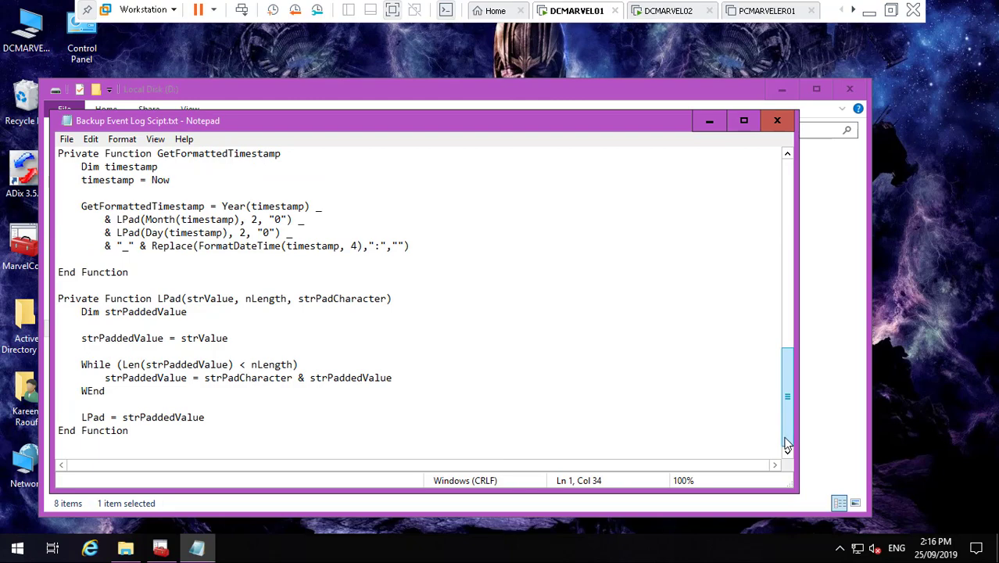
click(786, 183)
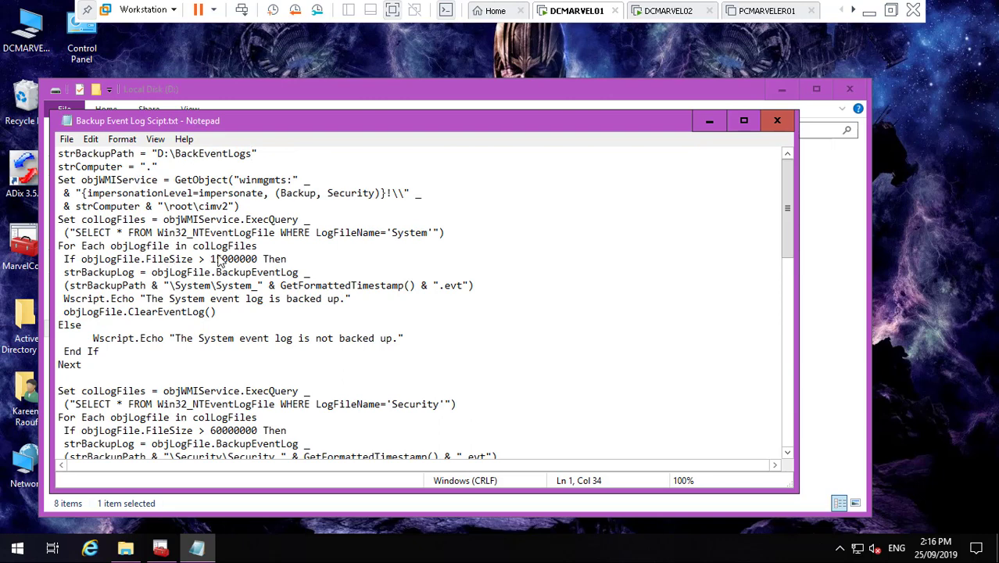
- Save the edited script and close Notepad
click(66, 139)
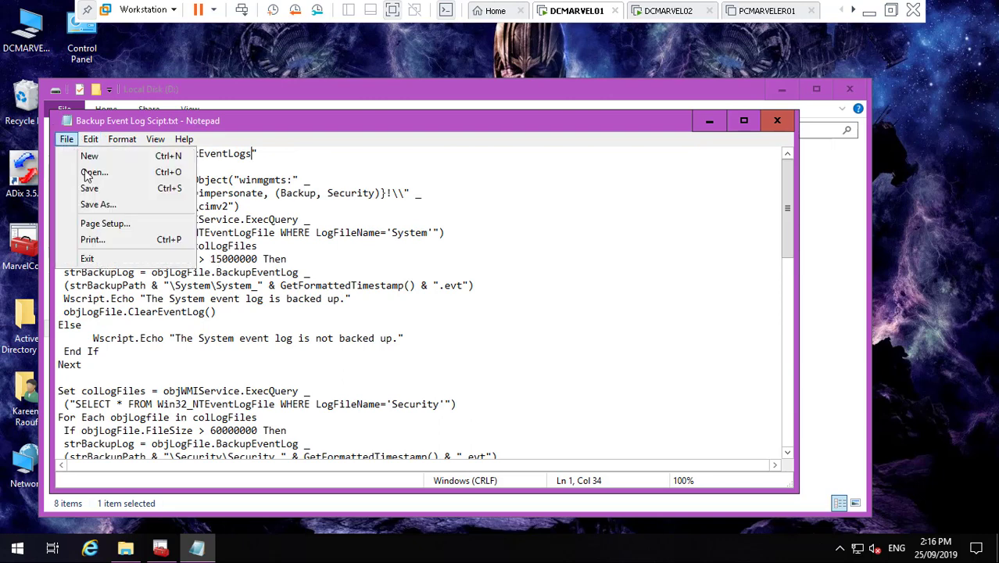
click(90, 188)
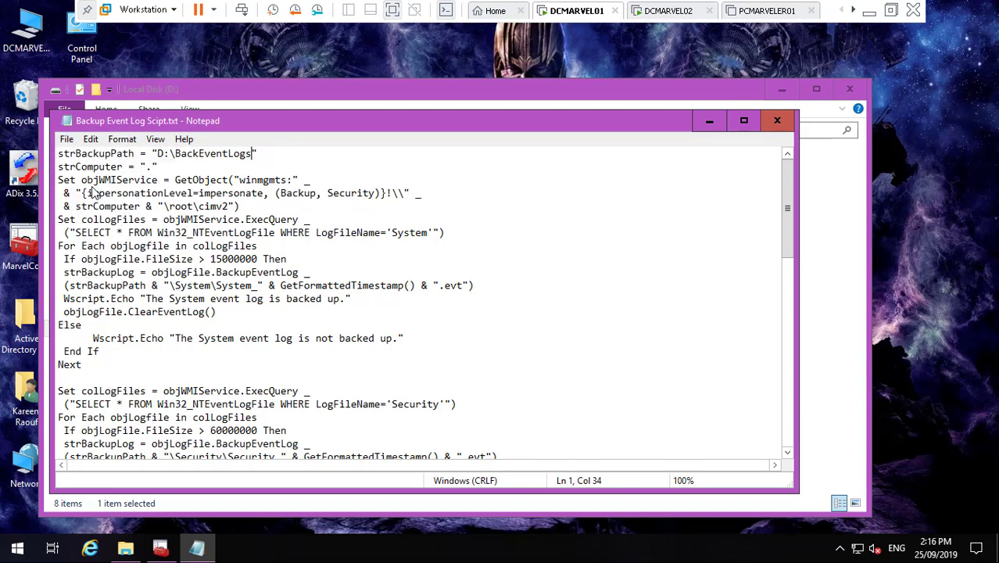
click(67, 139)
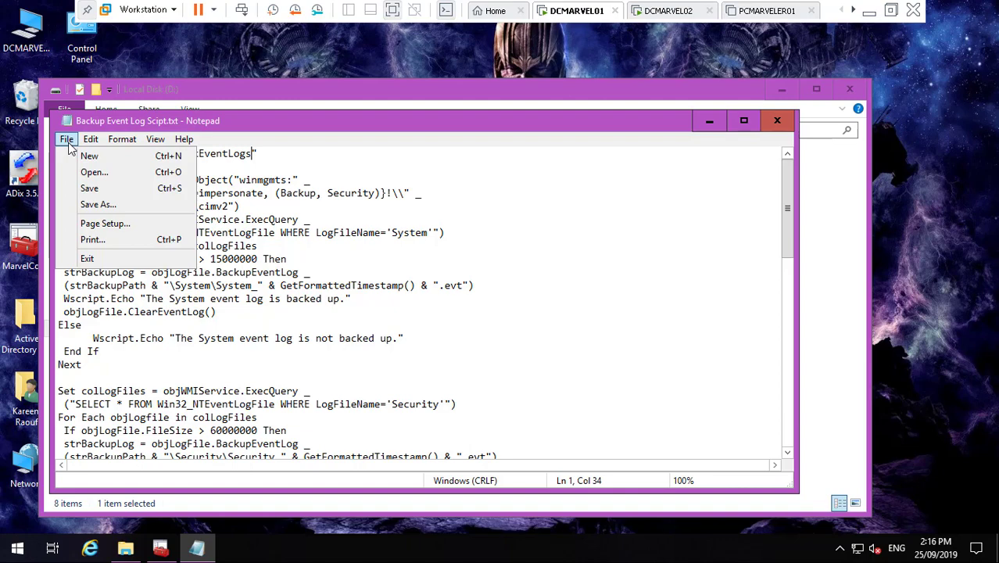
click(92, 188)
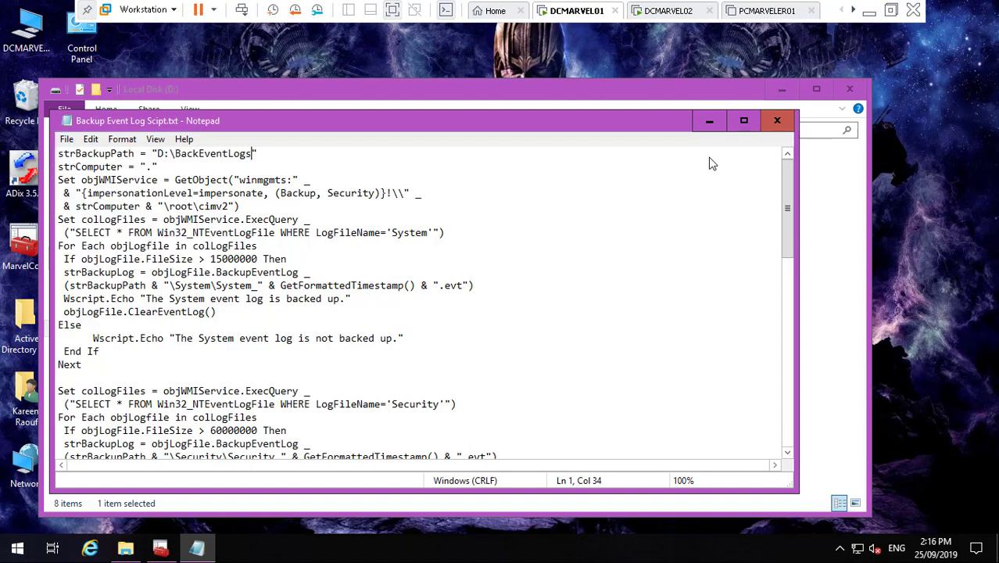
click(773, 125)
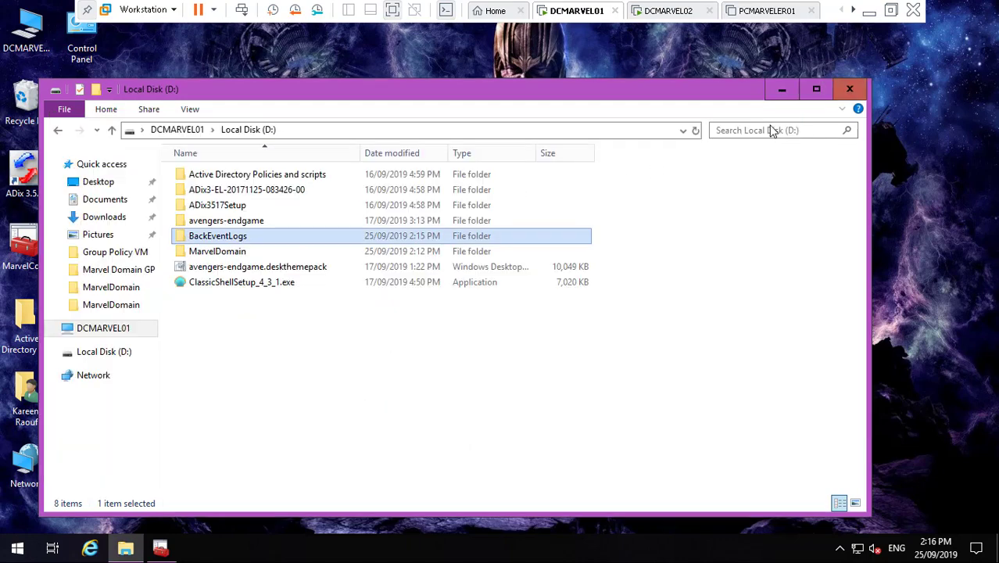
- Open the BackEventLogs folder and bring up actions for Backup Event Log Scipt.txt
double_click(236, 237)
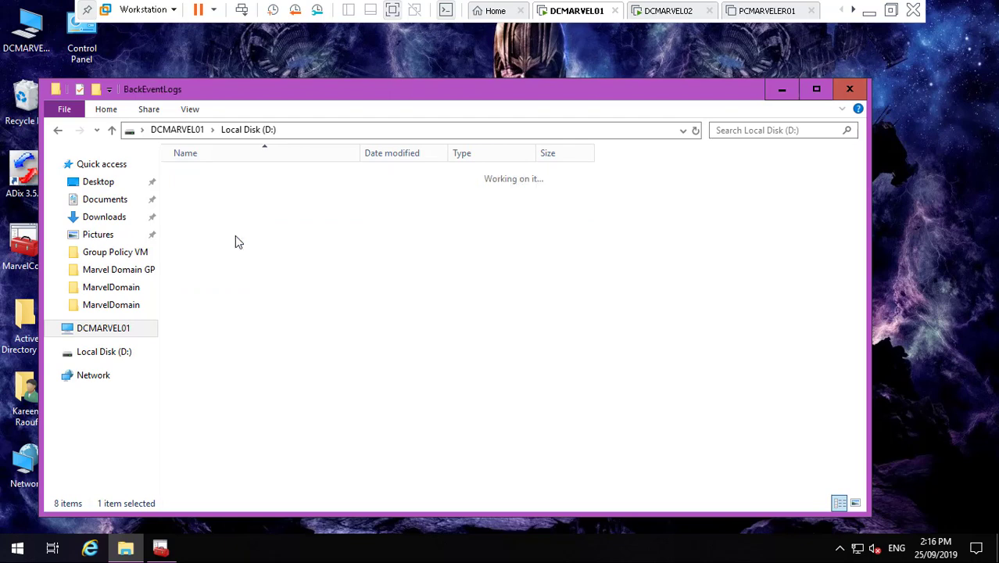
click(254, 175)
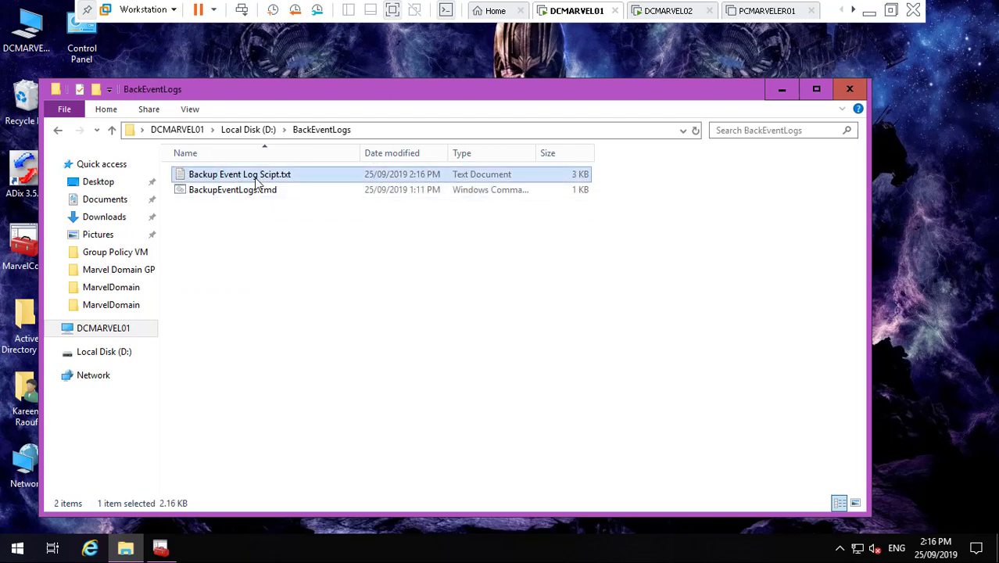
right_click(255, 177)
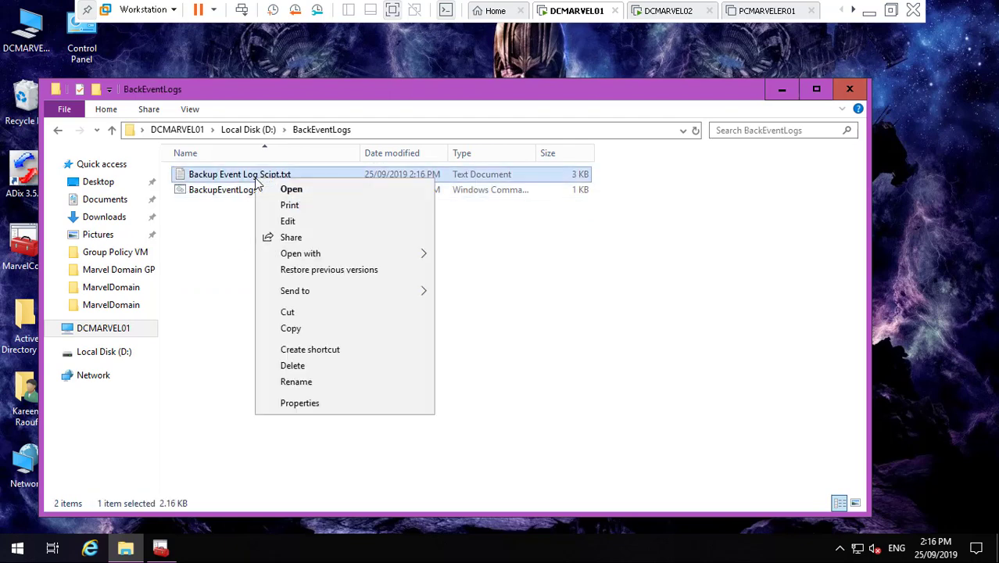
- Copy Backup Event Log Scipt.txt and paste a duplicate into the same folder
click(314, 327)
right_click(240, 235)
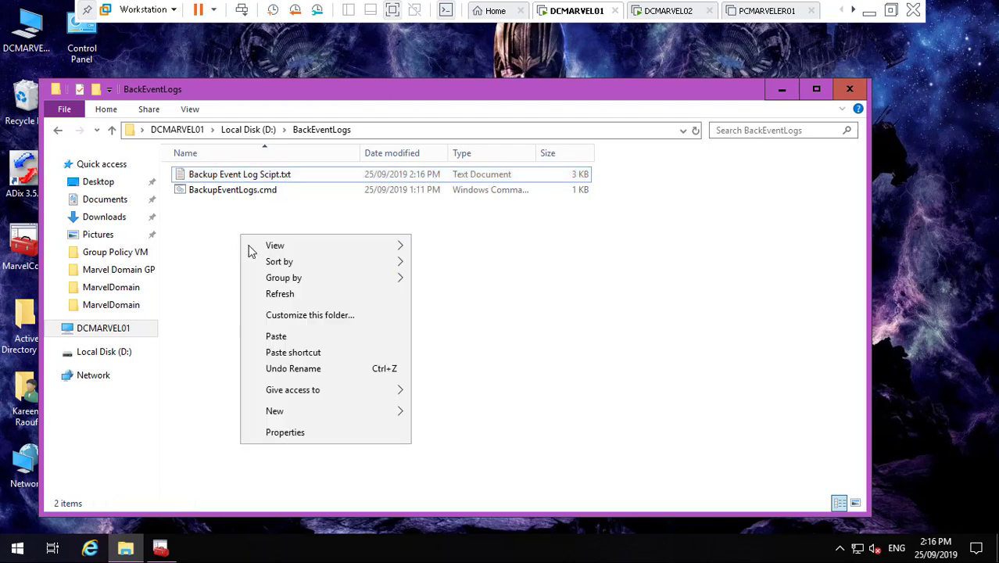
click(291, 337)
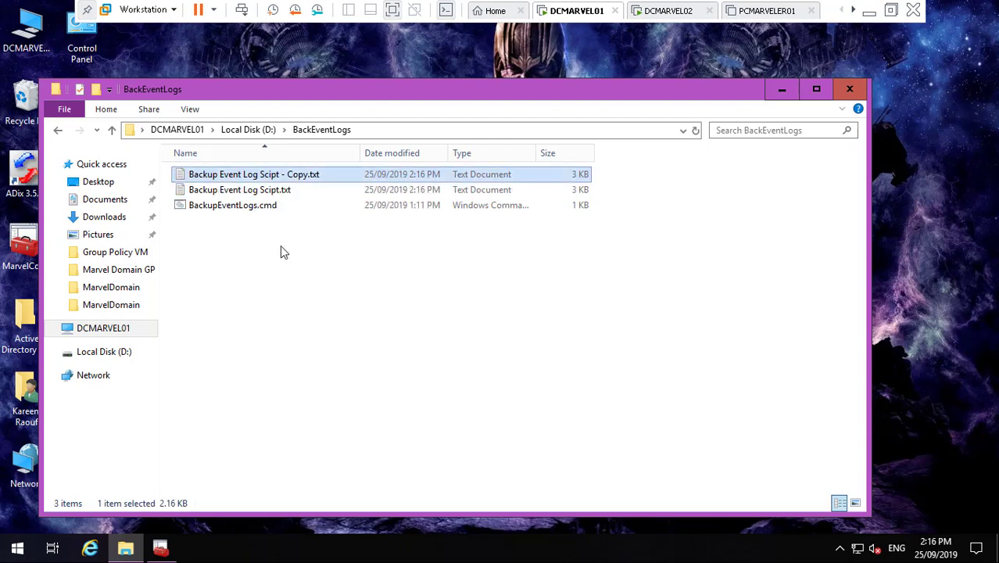
- Rename the duplicate to BackupEventLog.vbs and confirm the extension change
right_click(273, 178)
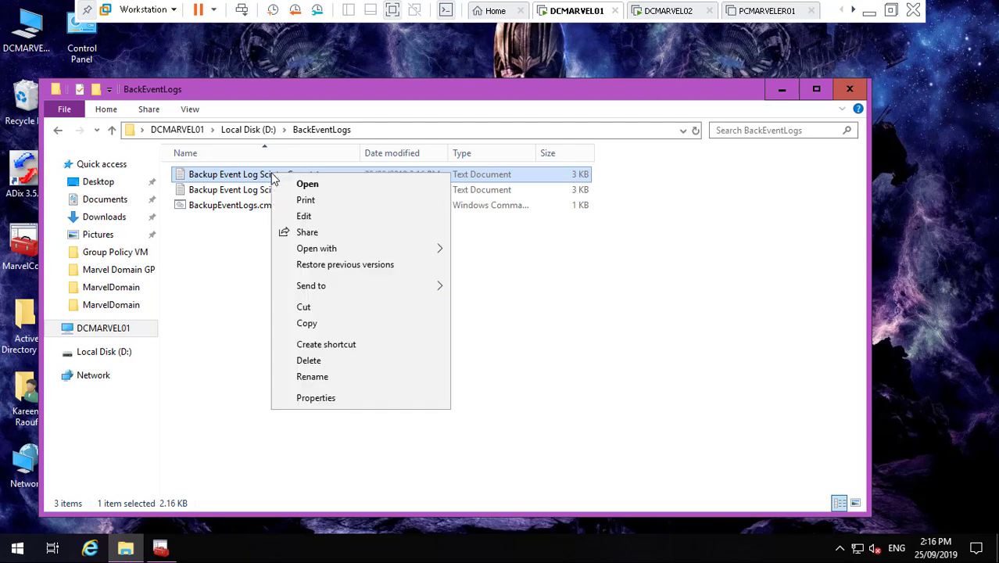
click(333, 386)
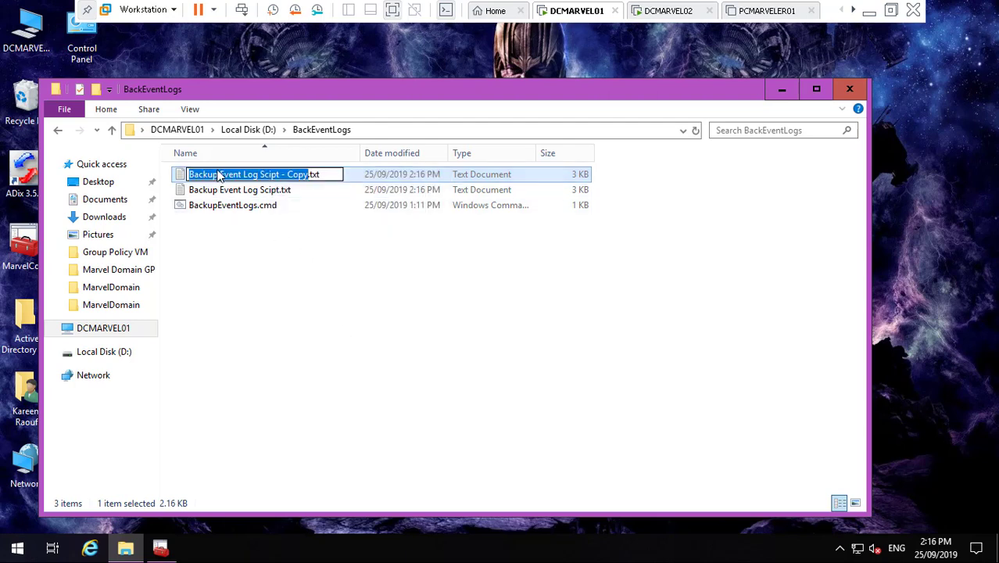
click(221, 175)
key(BackSpace)
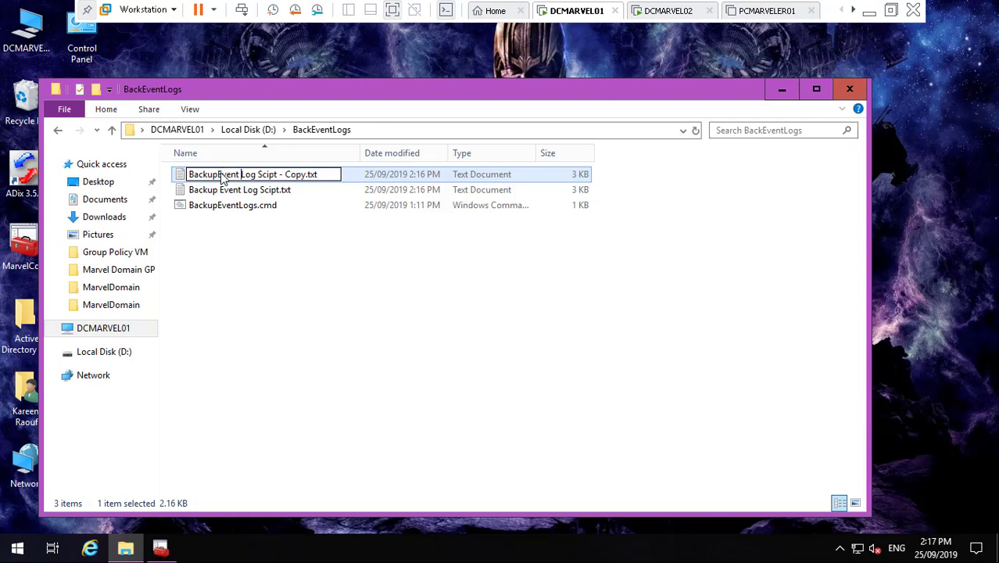
key(ctrl+Right)
key(BackSpace)
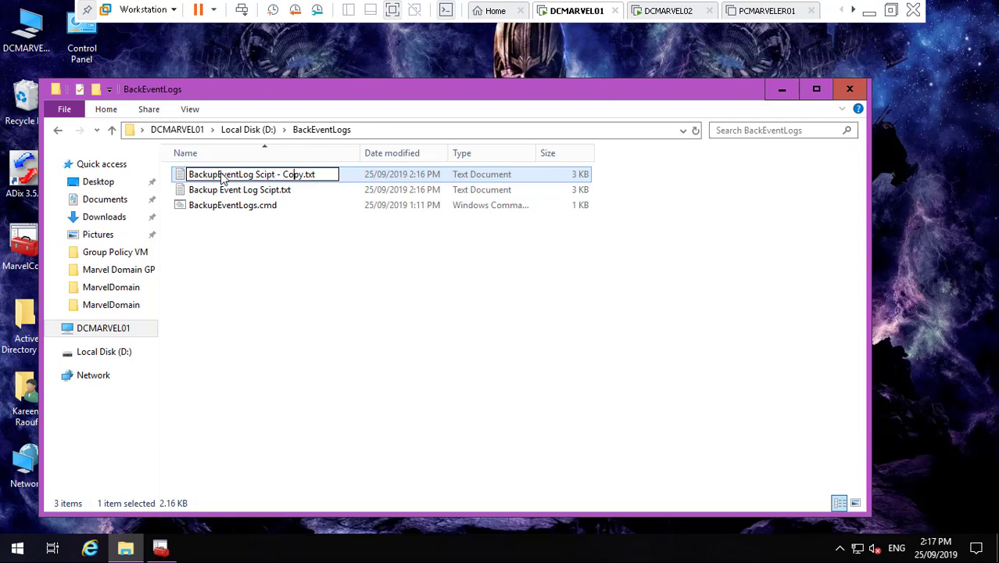
key(BackSpace)
key(BackSpace)
key(BackSpace)
key(BackSpace)
key(BackSpace)
key(BackSpace)
key(BackSpace)
key(BackSpace)
key(BackSpace)
key(BackSpace)
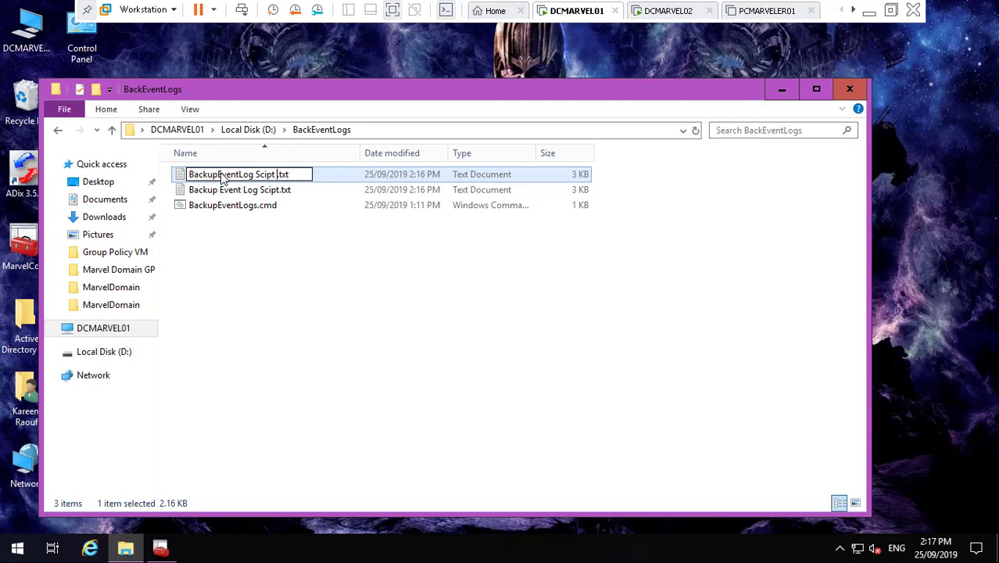
key(BackSpace)
key(BackSpace)
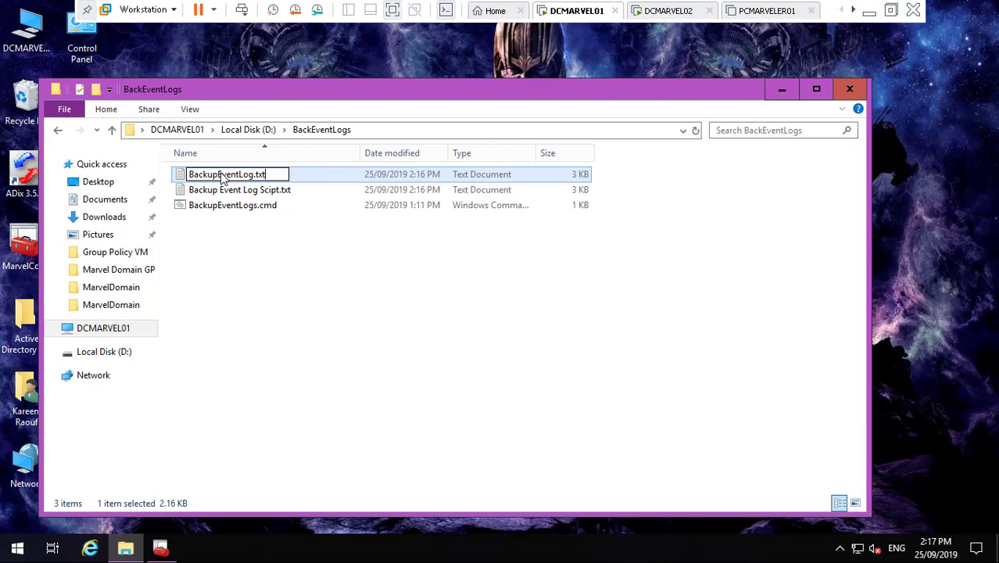
key(BackSpace)
text(vbs)
key(Return)
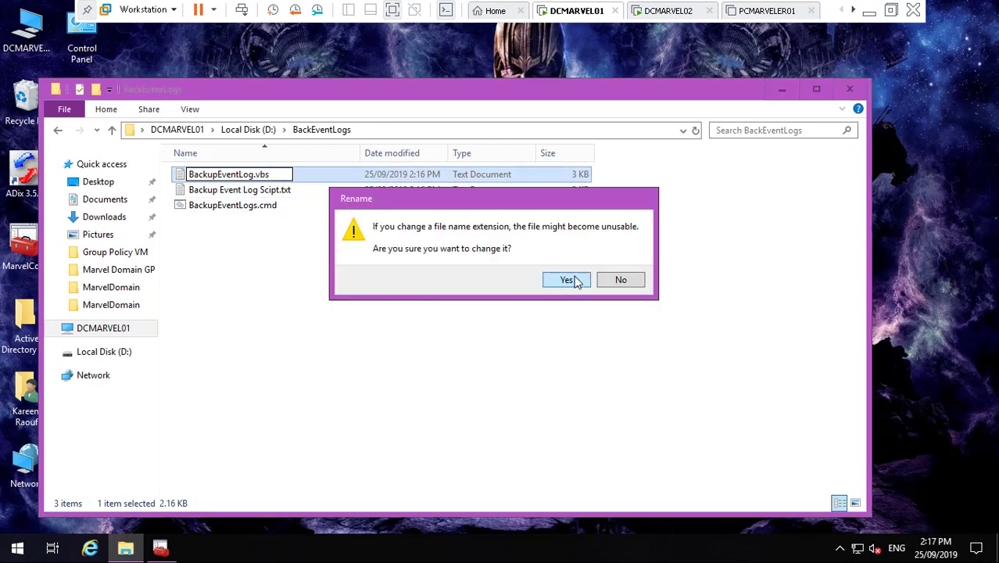
click(574, 275)
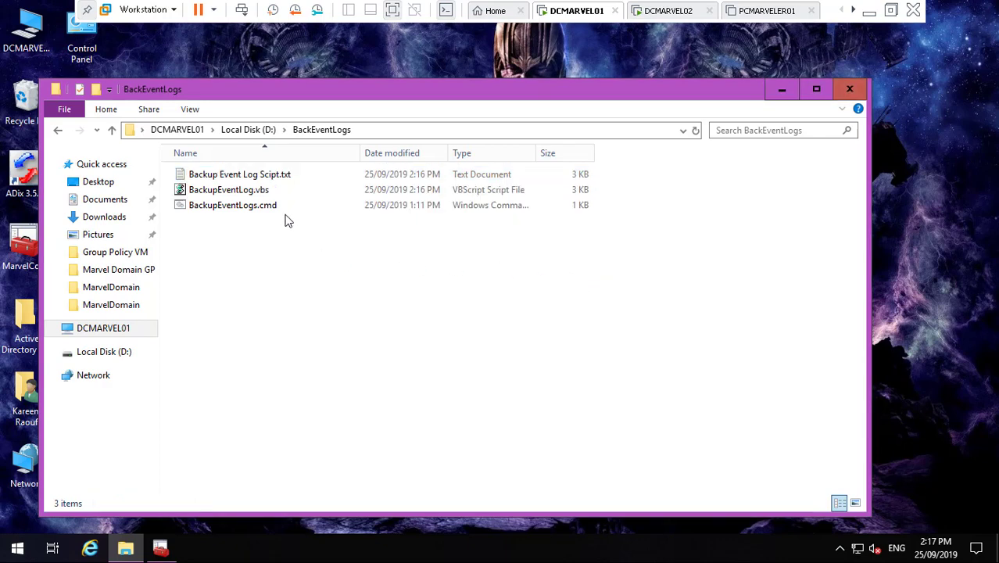
- Copy the script name BackupEventLogs from line 2 of BackupEventLogs.cmd in Notepad
click(238, 209)
right_click(238, 209)
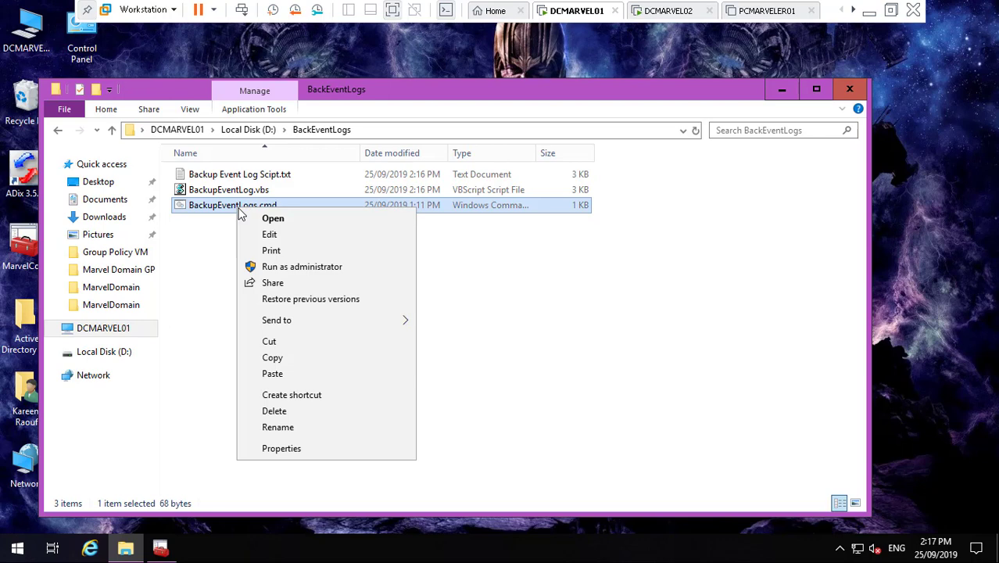
click(277, 237)
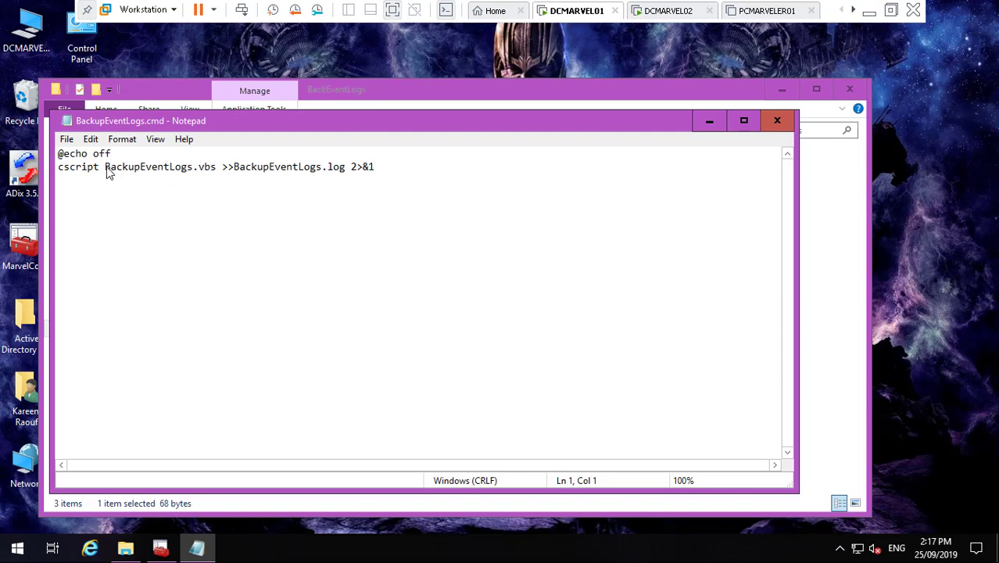
drag(108, 172, 191, 174)
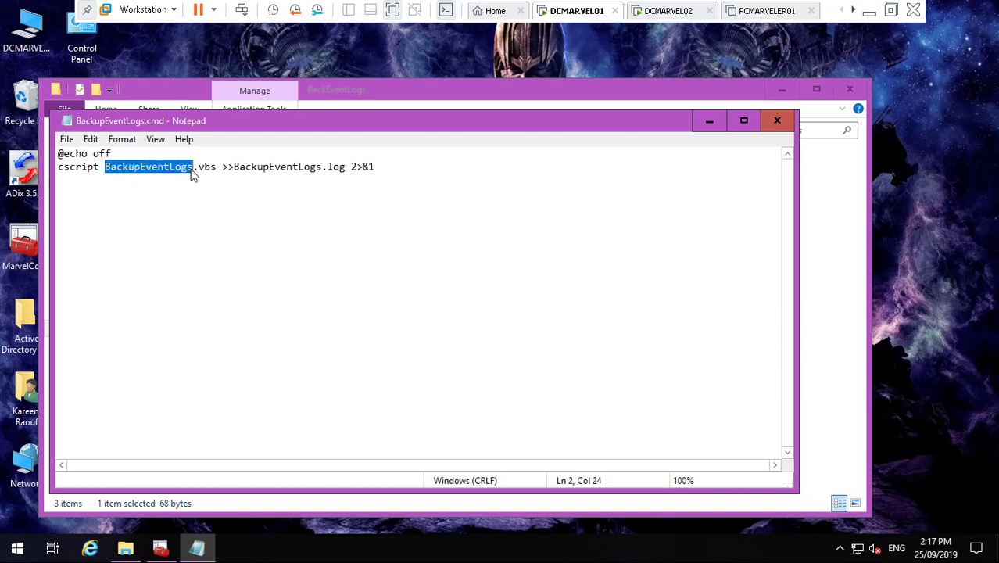
right_click(192, 171)
click(260, 215)
click(709, 121)
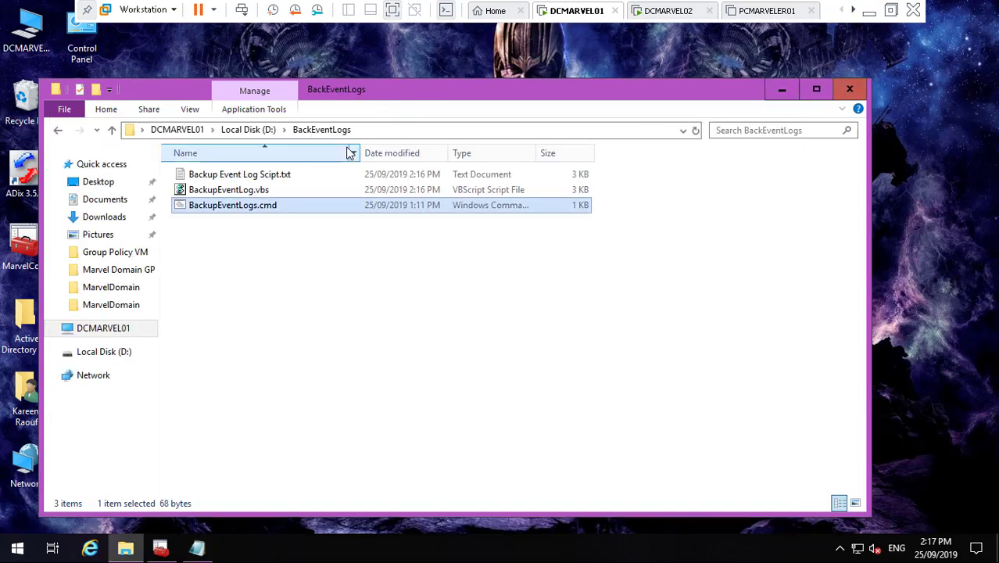
- Rename BackupEventLog.vbs to BackupEventLogs.vbs using the copied name
click(274, 174)
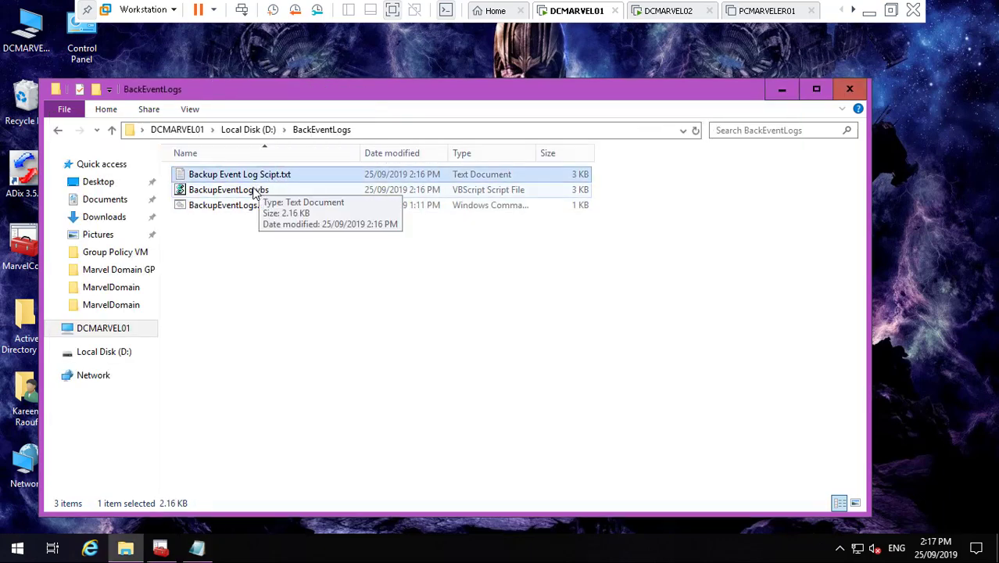
click(252, 190)
right_click(252, 190)
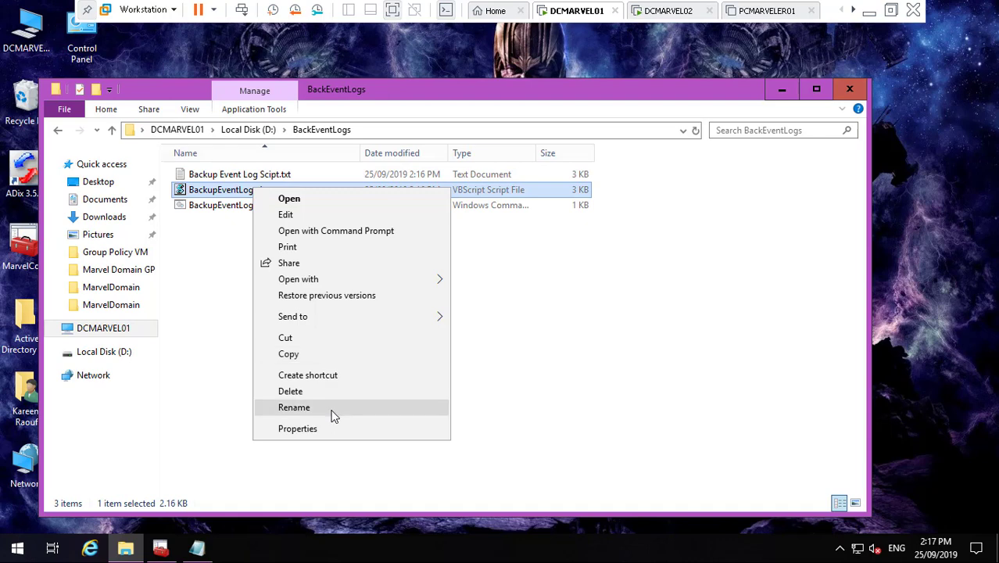
click(331, 410)
key(BackSpace)
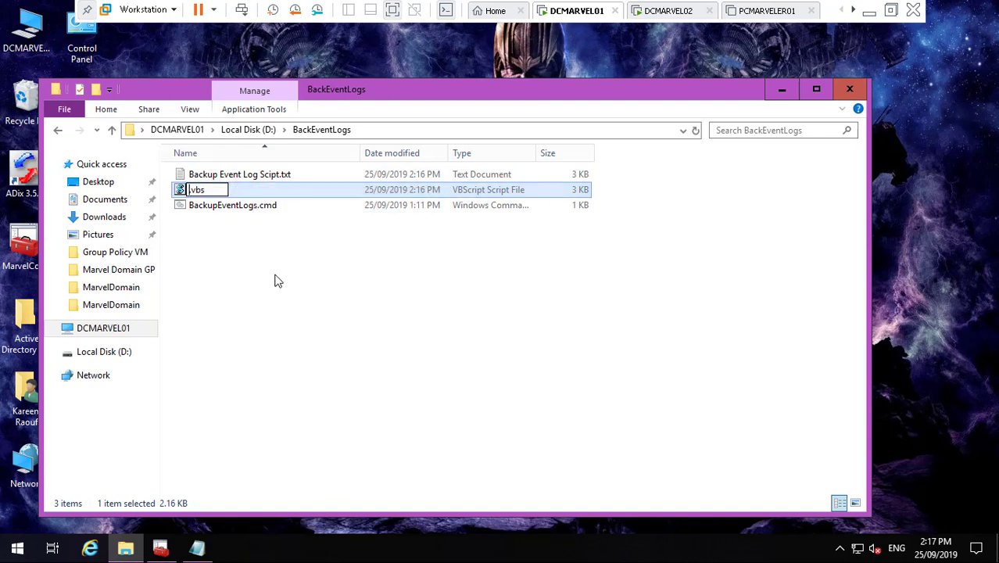
key(ctrl+v)
key(Return)
click(308, 289)
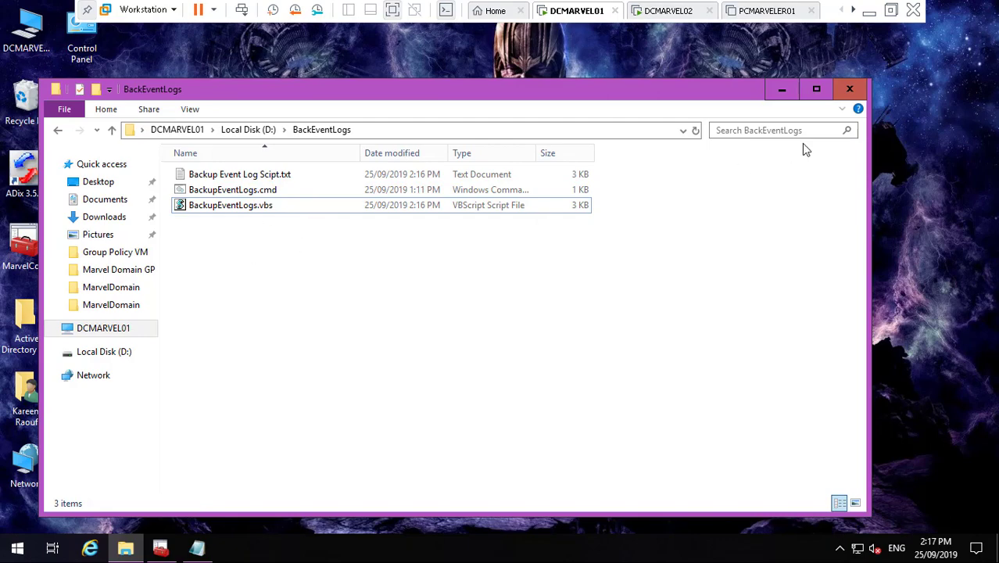
- Open Administrative Tools from Control Panel via the Start menu, closing Control Panel
click(783, 90)
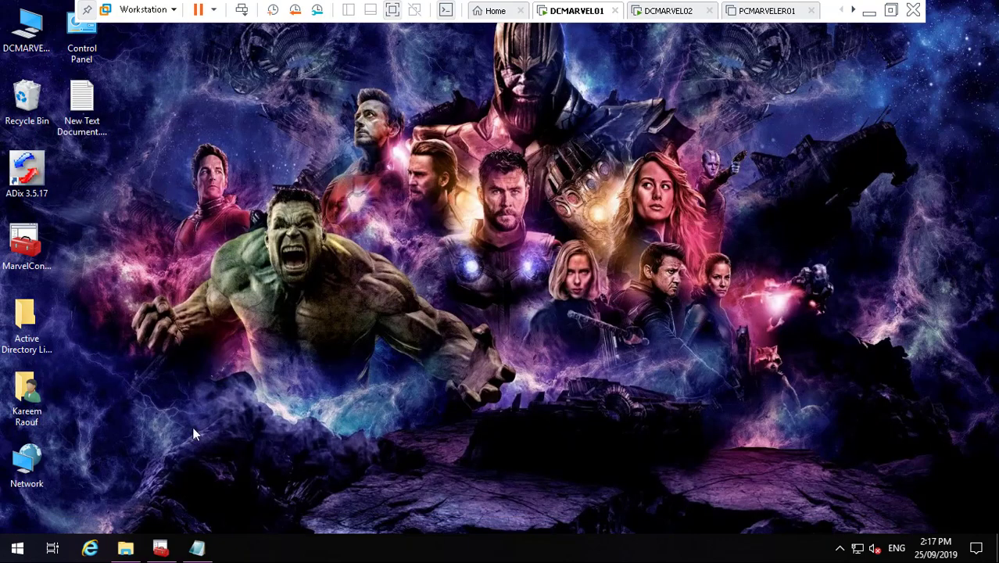
click(17, 548)
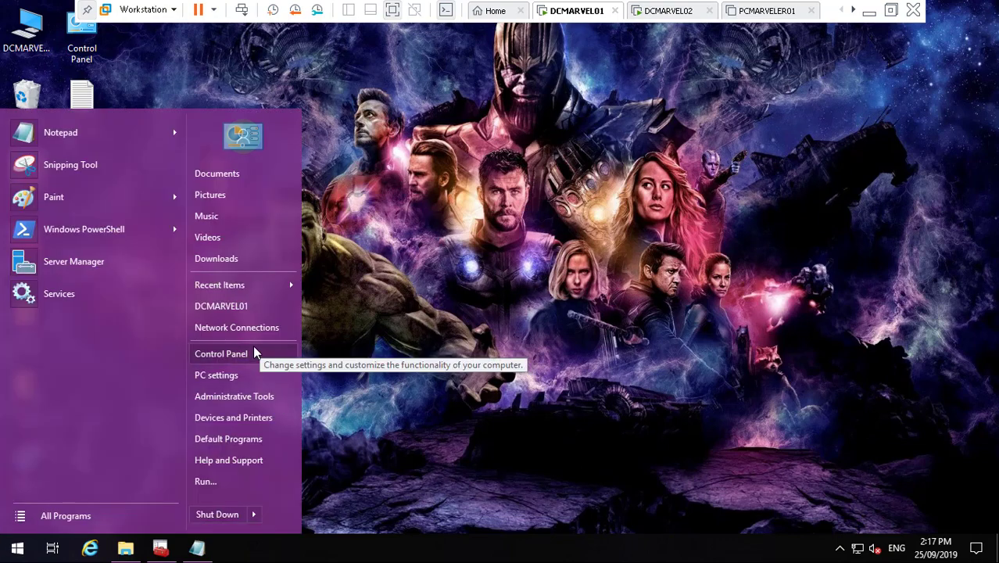
click(221, 353)
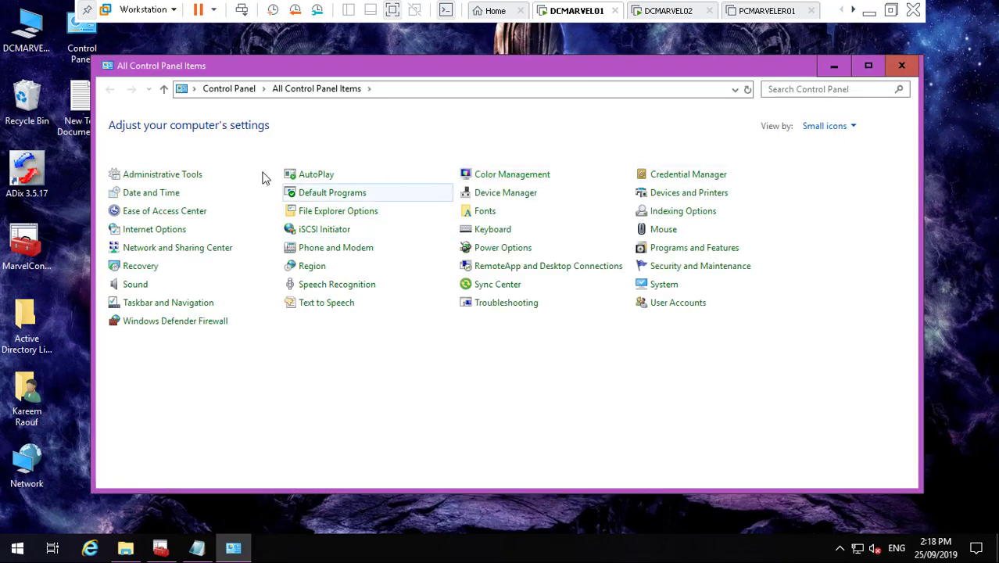
click(196, 176)
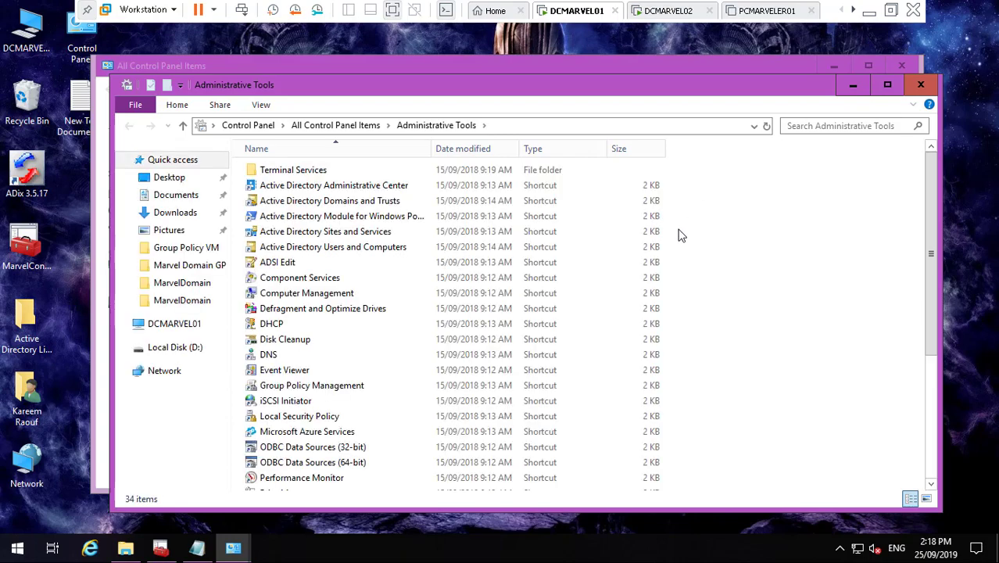
click(901, 65)
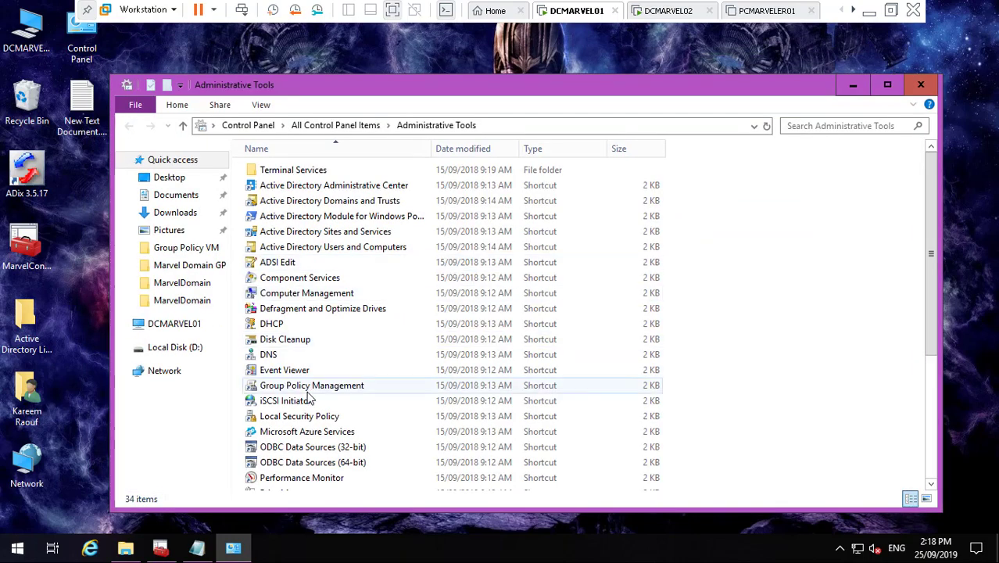
- Select the Task Scheduler shortcut and close the Administrative Tools window
click(930, 467)
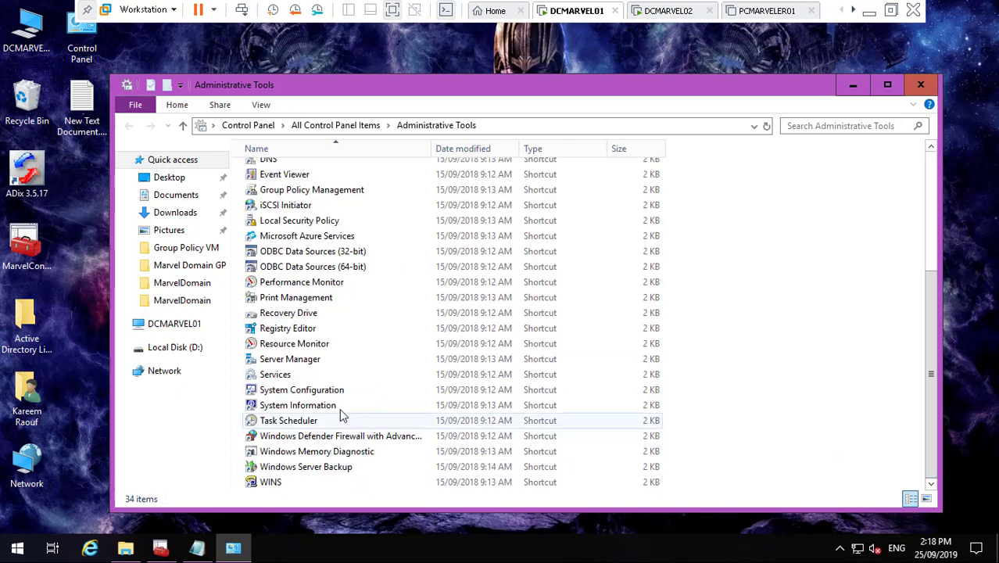
click(291, 421)
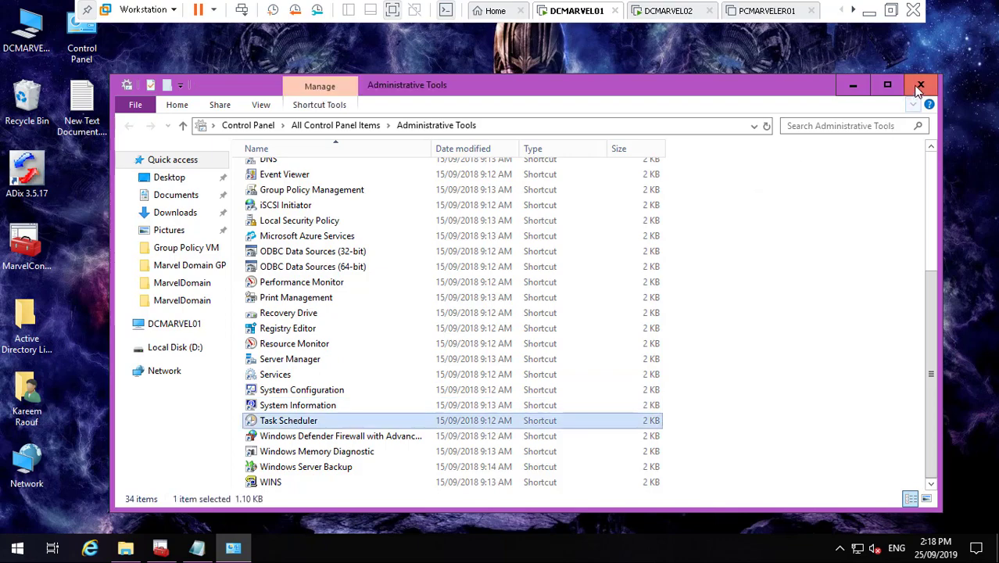
click(916, 85)
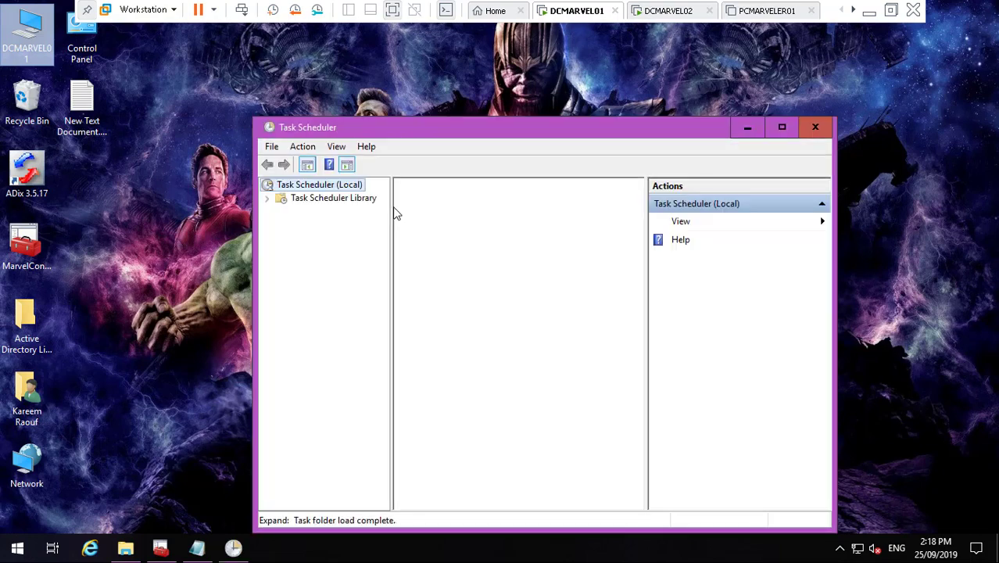
- Maximize Task Scheduler and review the Task Scheduler Library's existing tasks
click(782, 127)
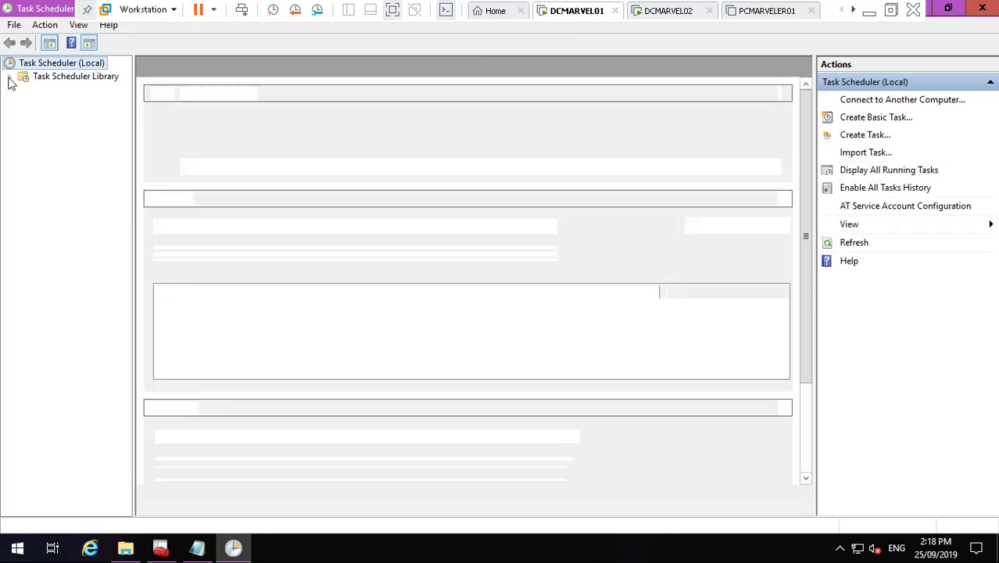
click(9, 78)
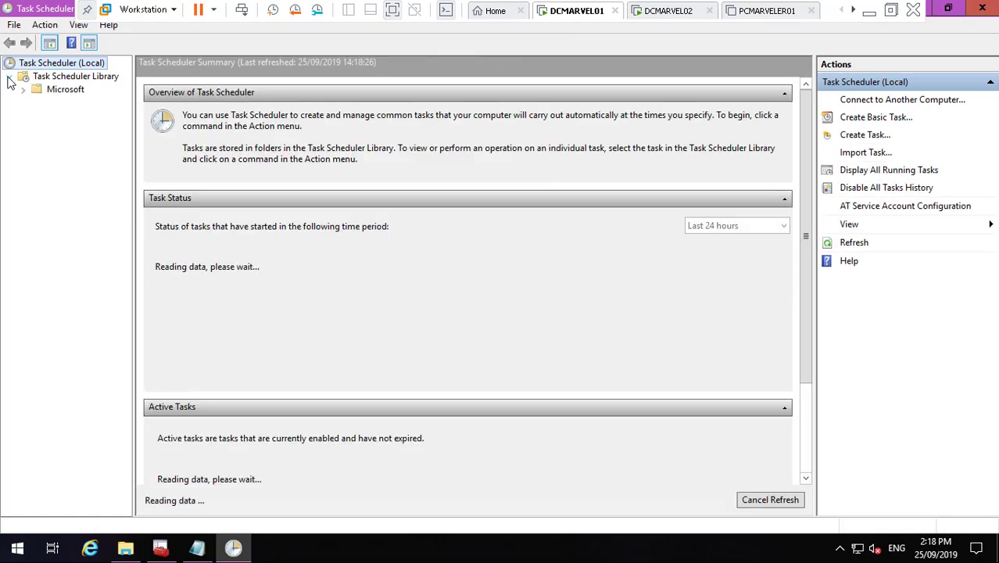
click(52, 77)
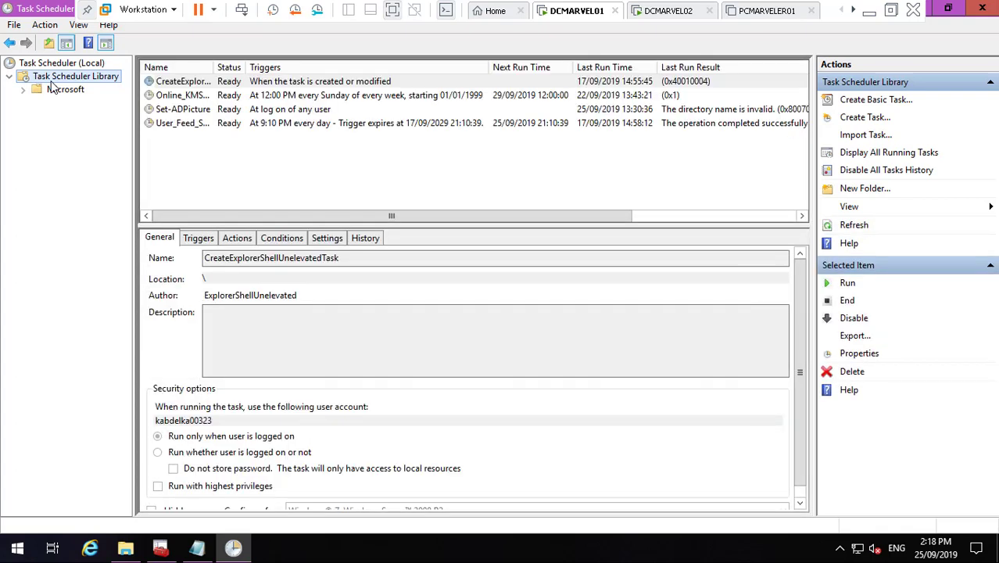
click(185, 112)
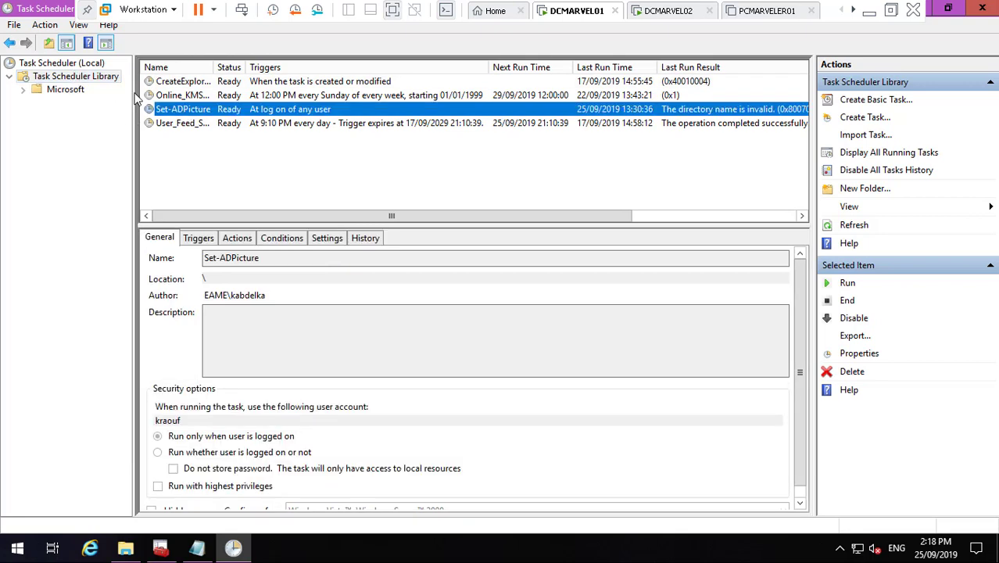
click(175, 96)
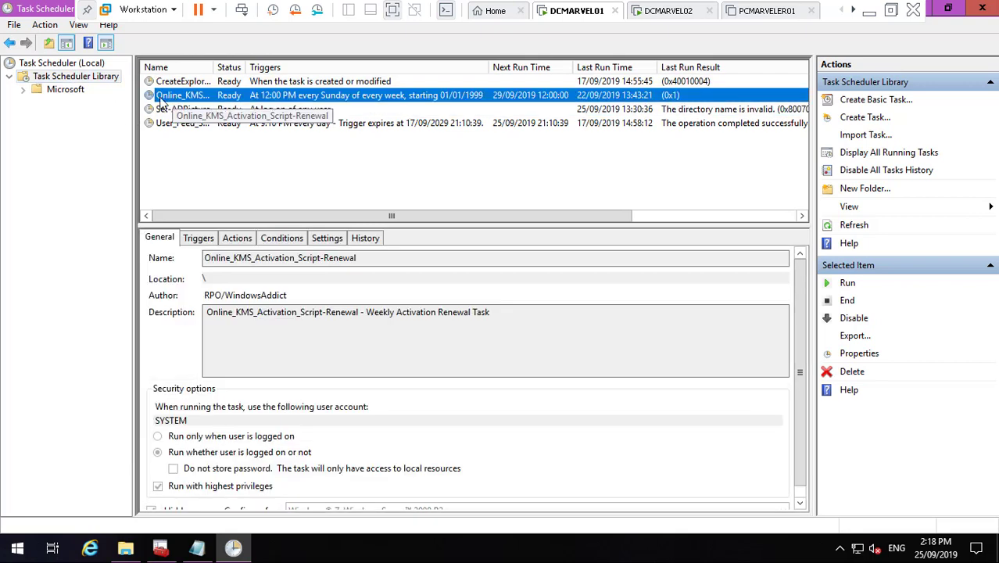
click(180, 82)
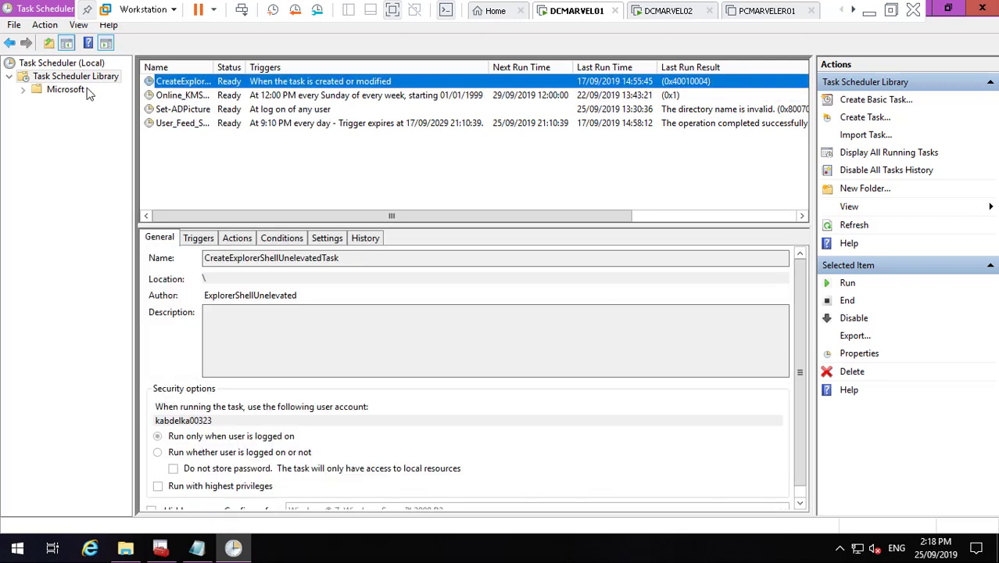
- Start the Create Basic Task wizard, close the host's Downloads window, and return to DCMARVEL01
right_click(82, 84)
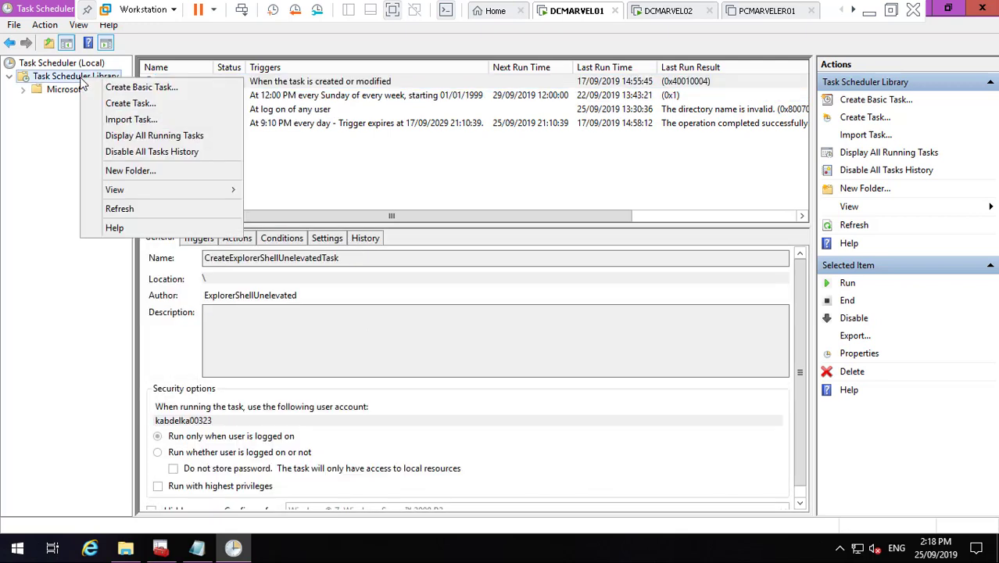
click(125, 90)
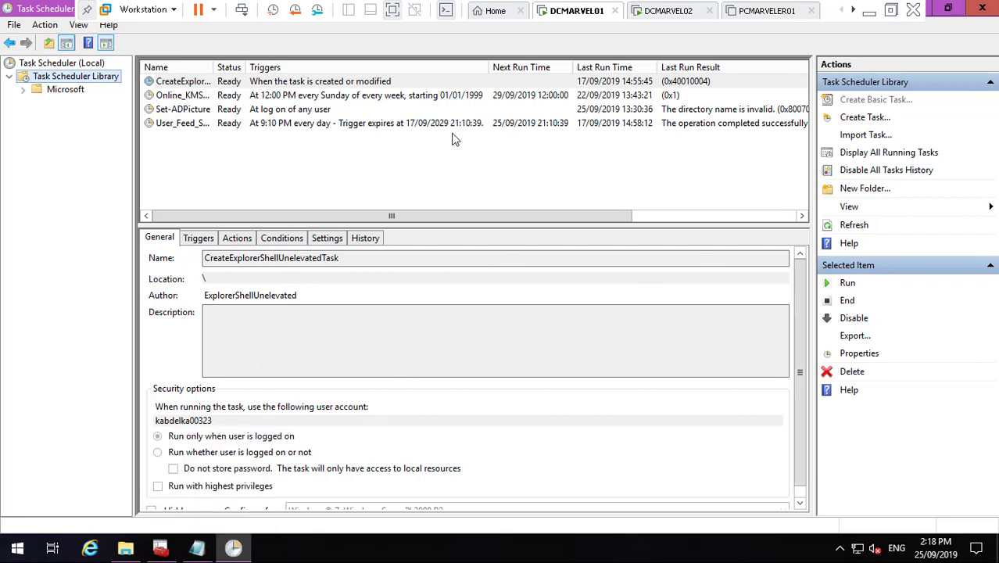
click(871, 14)
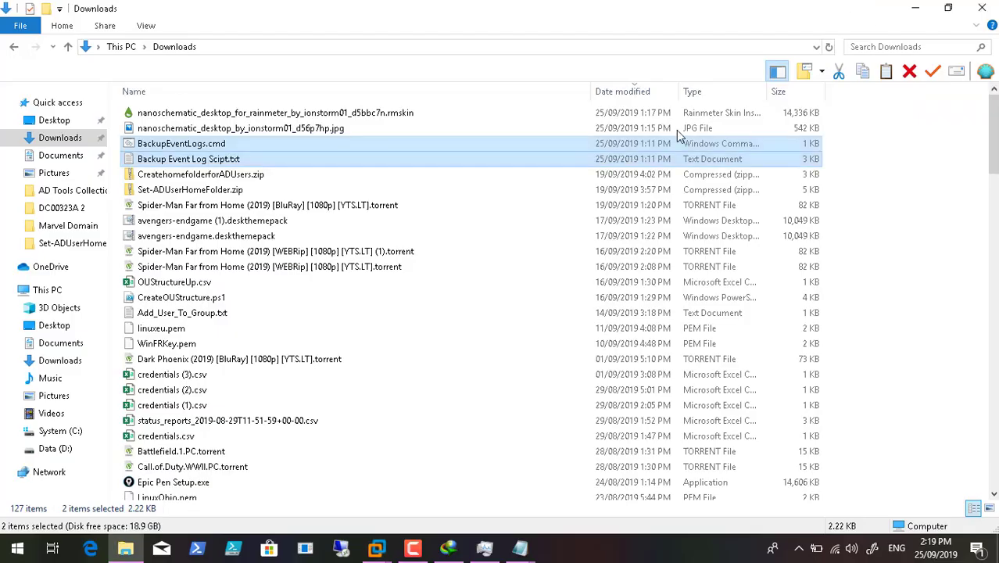
click(978, 6)
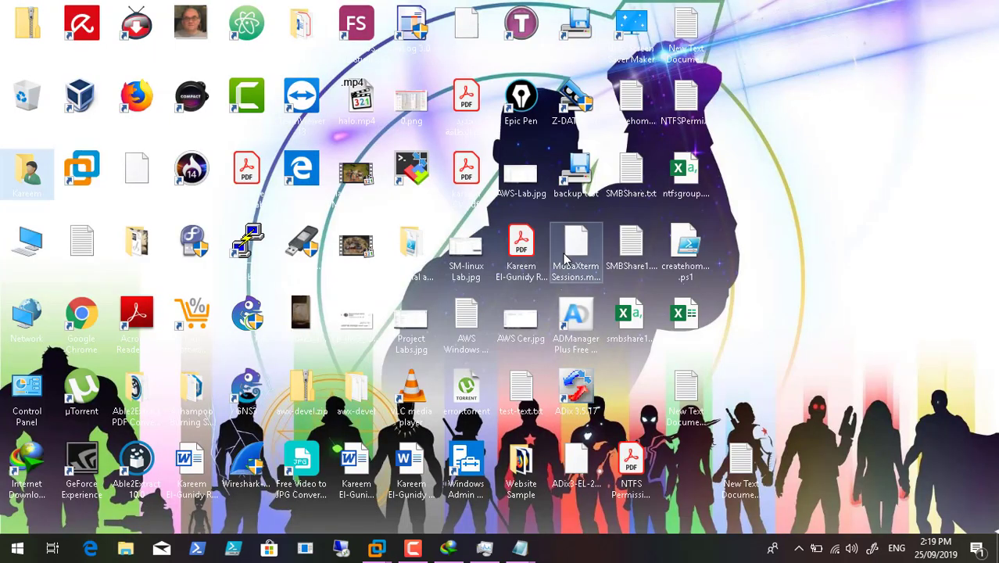
click(414, 550)
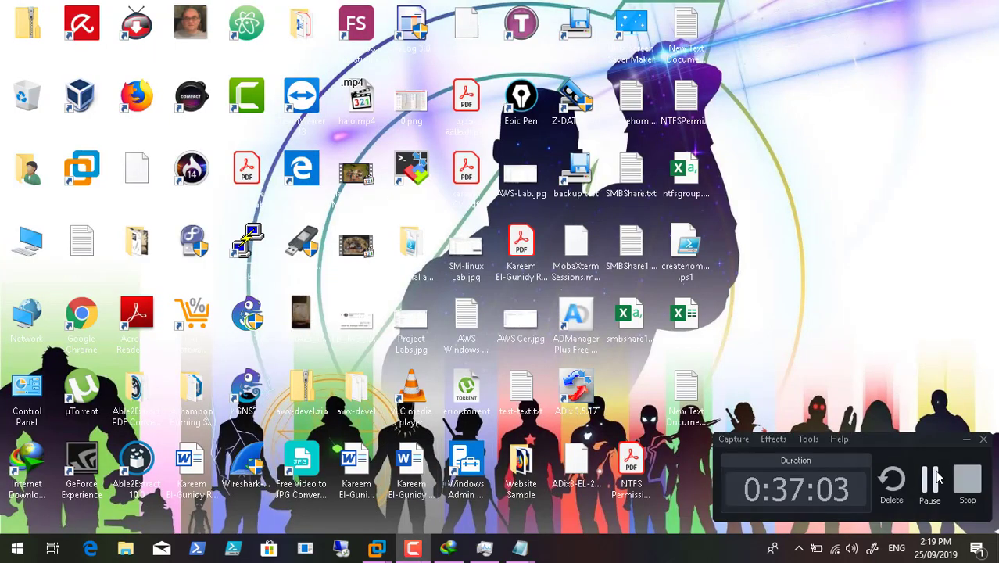
mouse_move(379, 551)
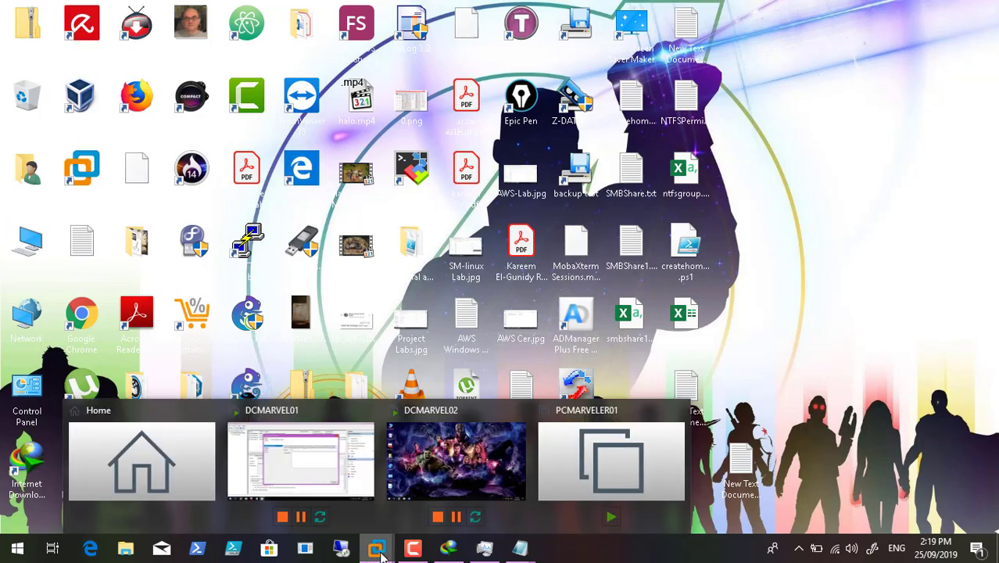
click(314, 448)
- Name the task BackupEventLog and choose a Daily trigger
text(B)
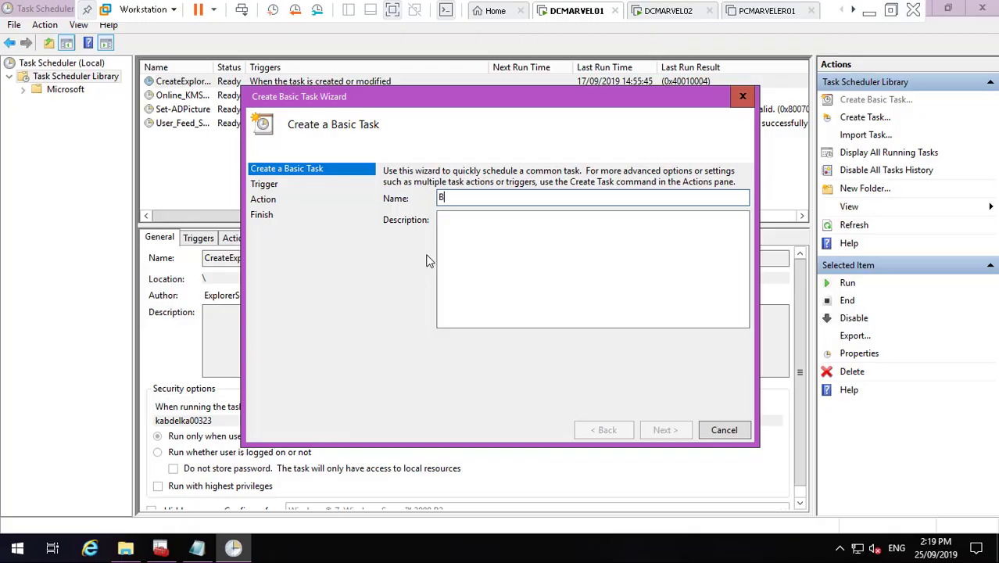
text(ack)
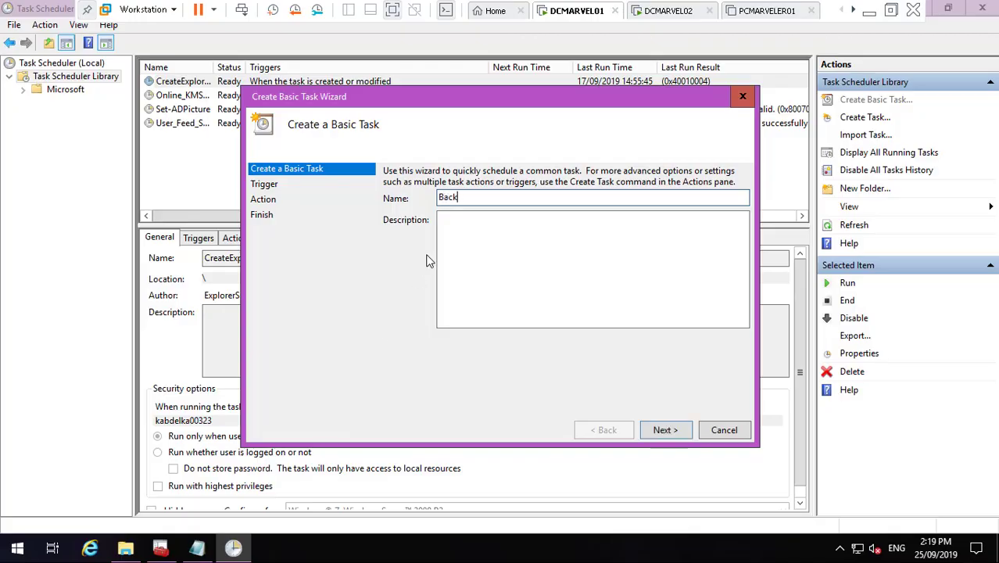
text(upEventLog)
click(668, 436)
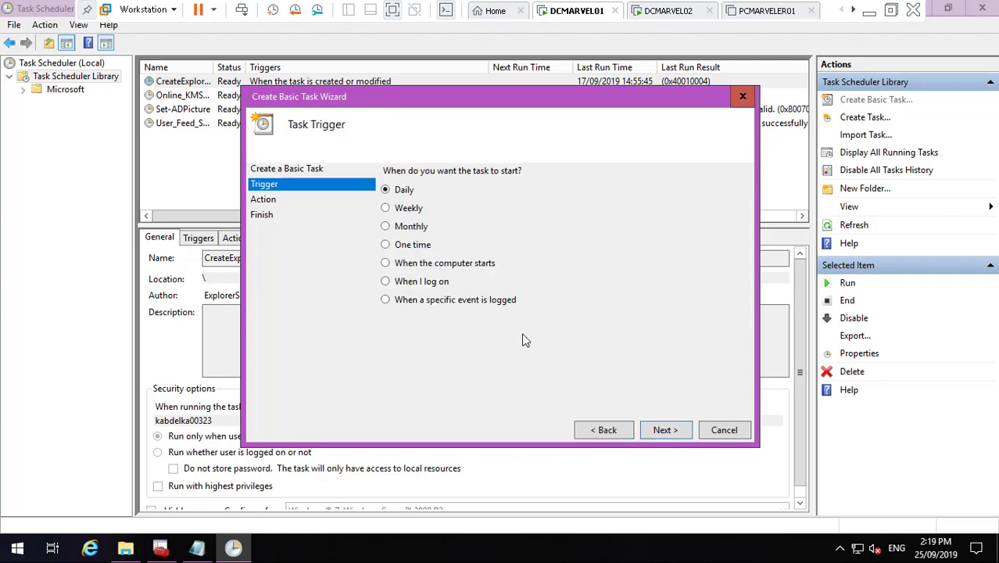
click(663, 436)
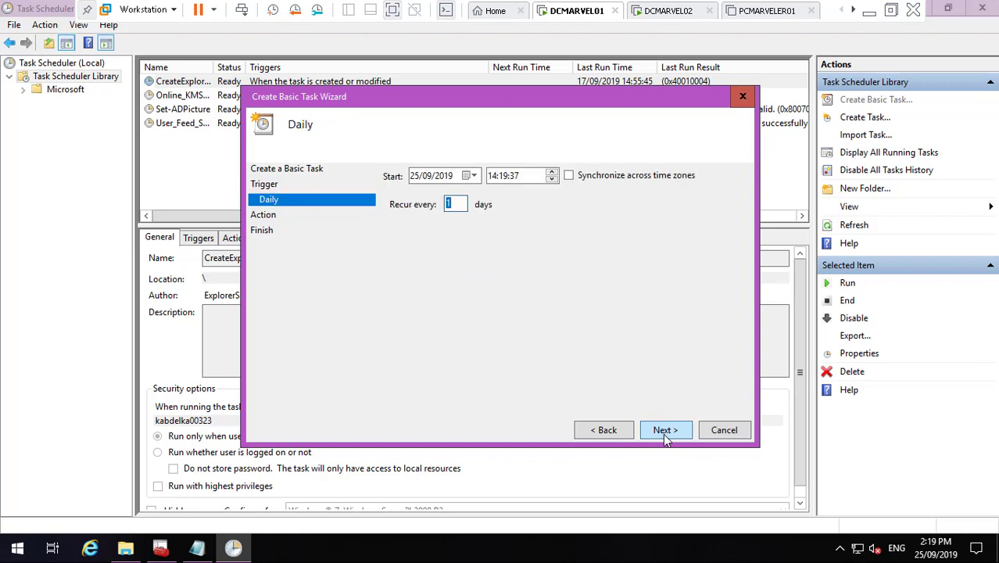
click(602, 432)
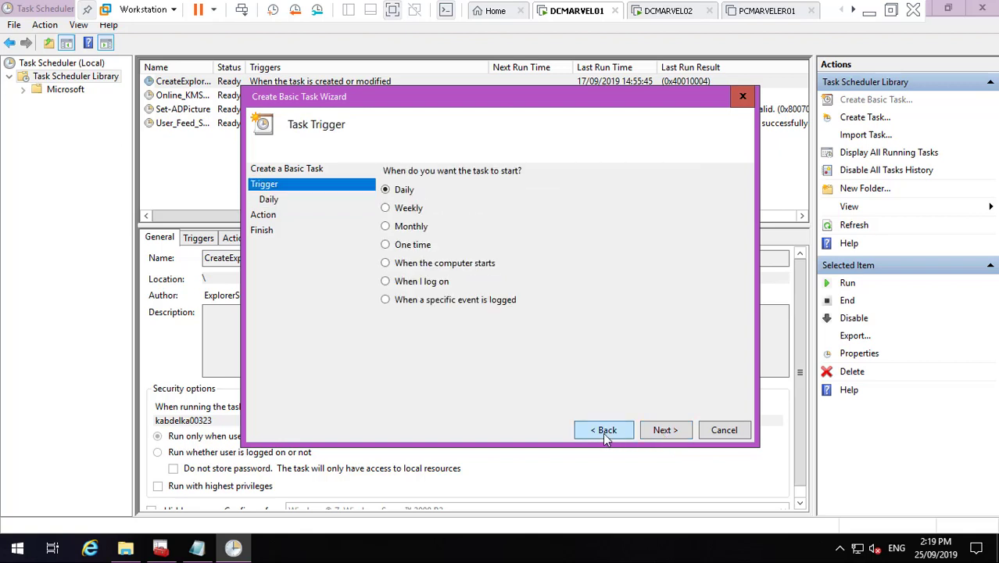
click(661, 432)
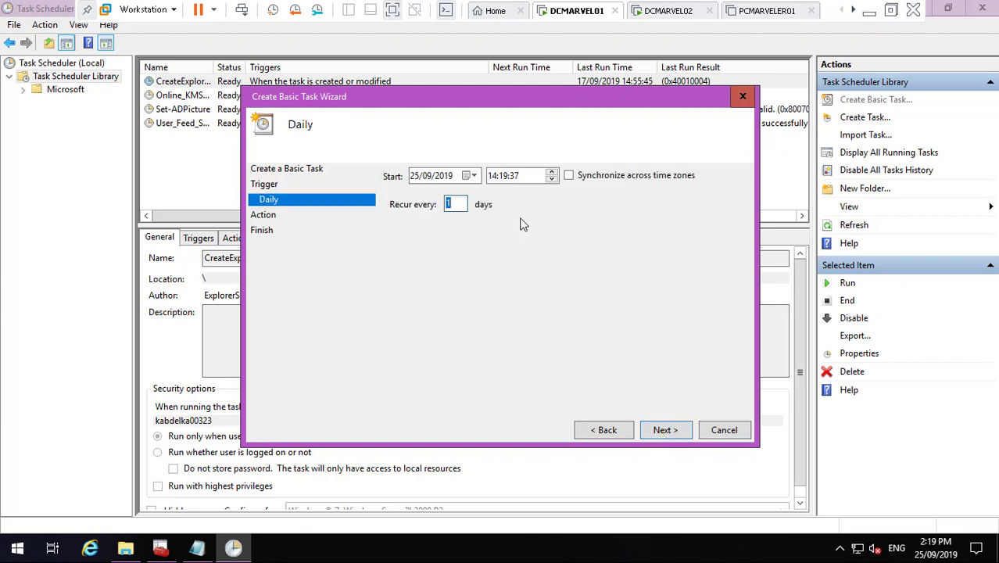
- Set the daily start time to 00:00:00, recurring every 1 day
click(496, 176)
text(00)
click(509, 180)
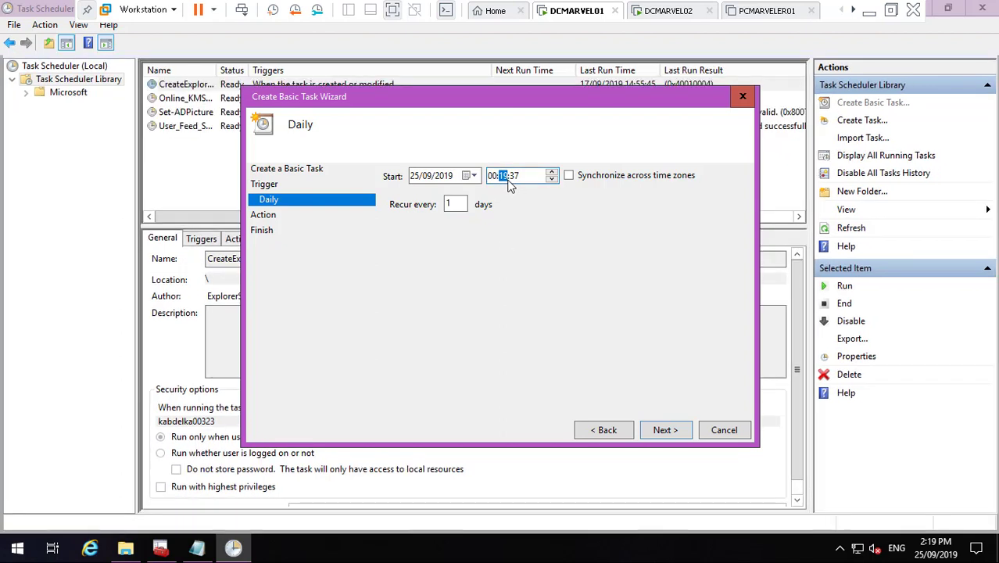
click(522, 178)
- Make the action Start a program with D:\BackEventLogs\BackupEventLogs.cmd
click(662, 431)
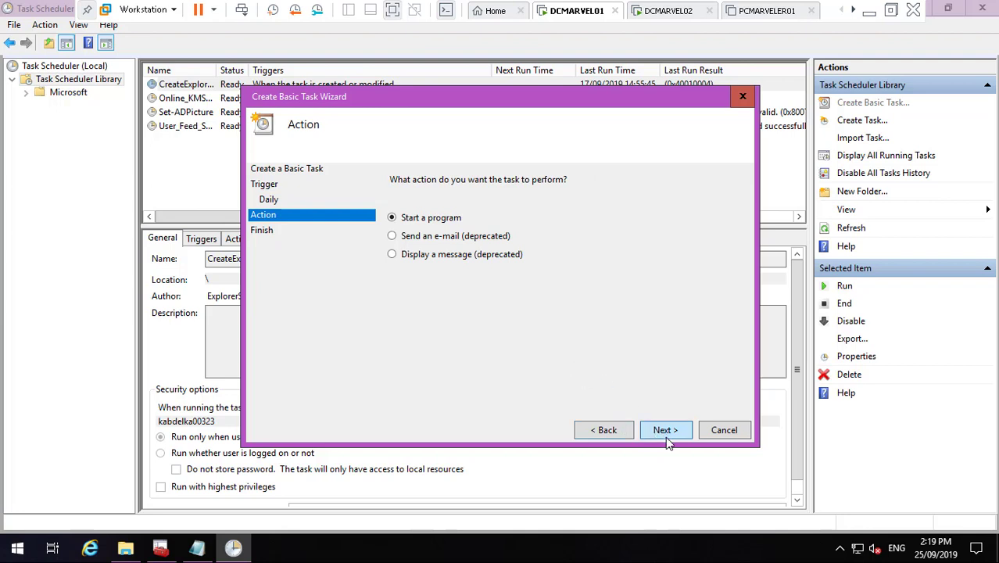
click(664, 436)
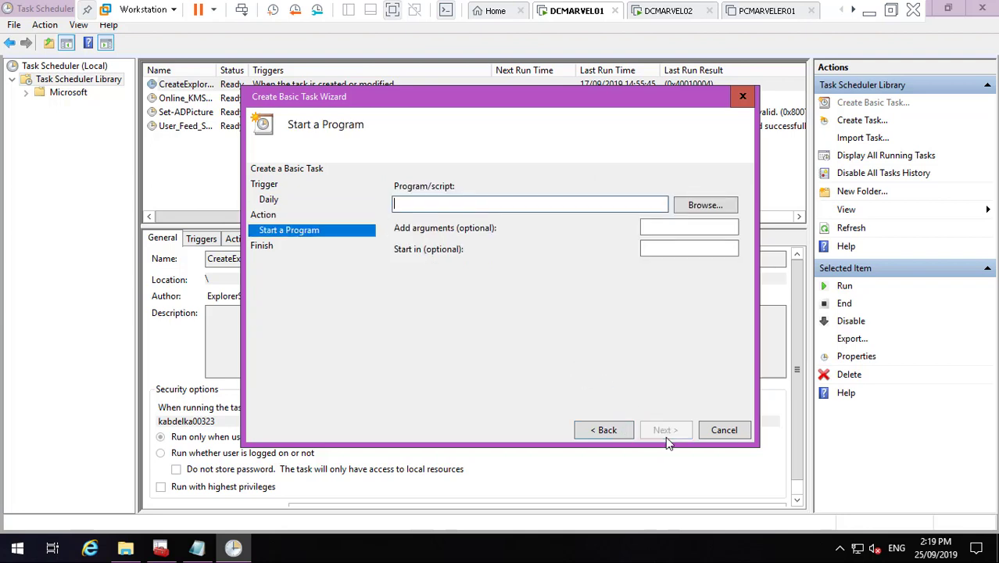
click(685, 208)
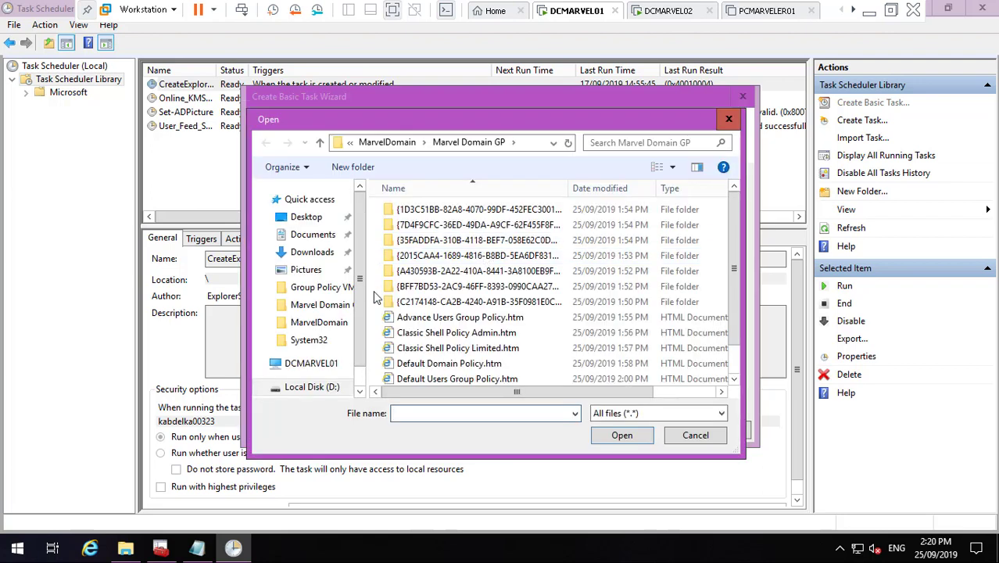
click(318, 391)
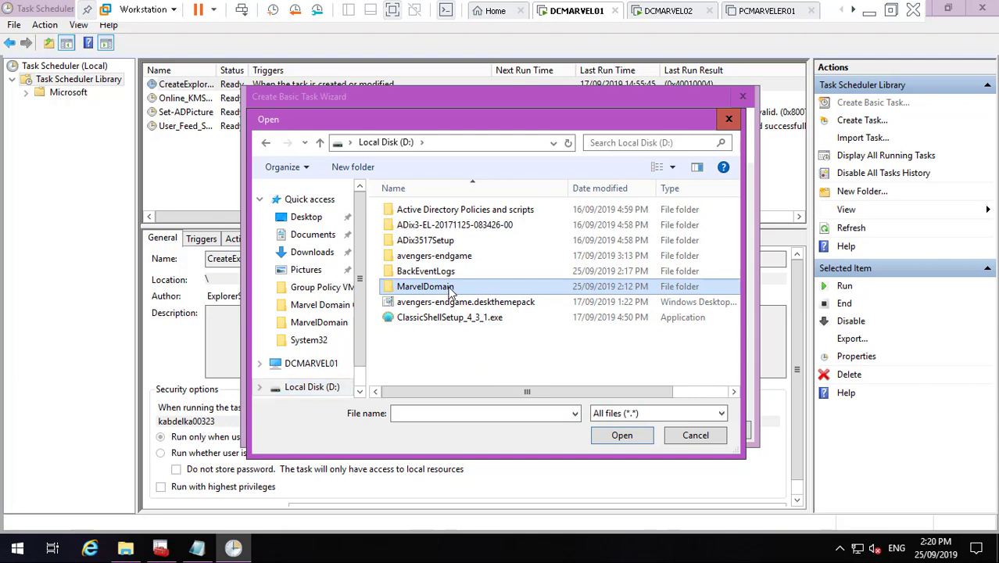
double_click(437, 287)
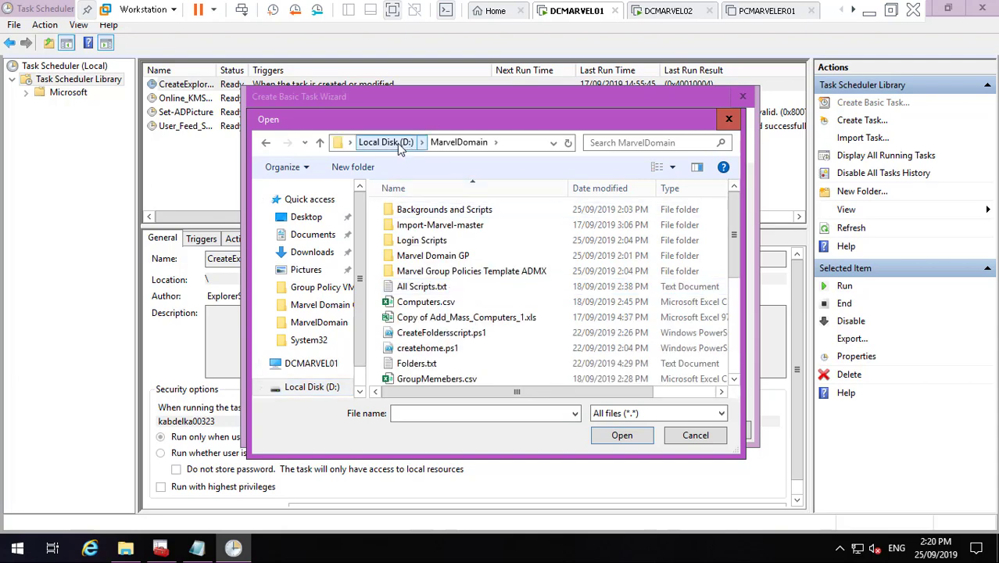
click(397, 143)
click(442, 273)
double_click(443, 274)
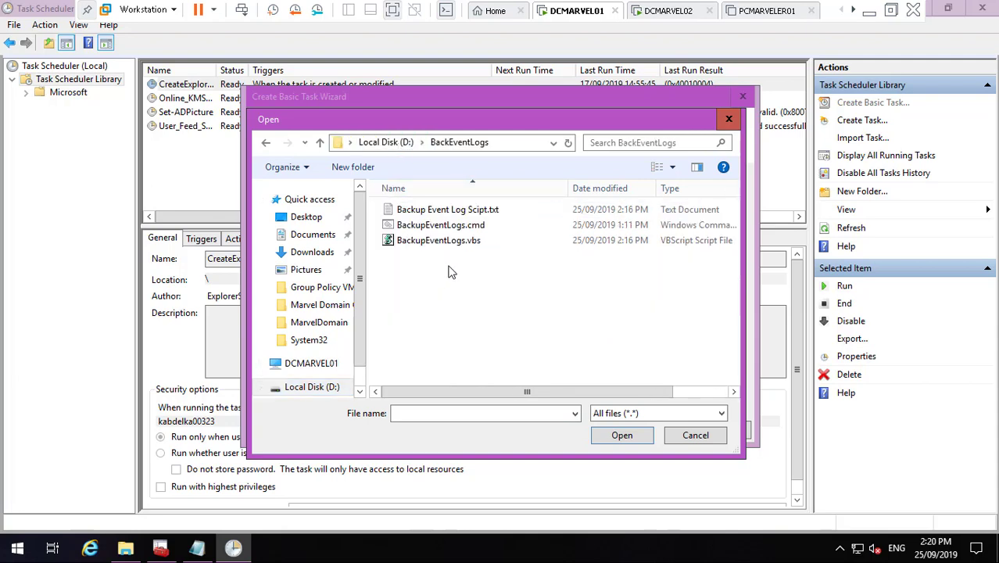
click(453, 225)
click(621, 436)
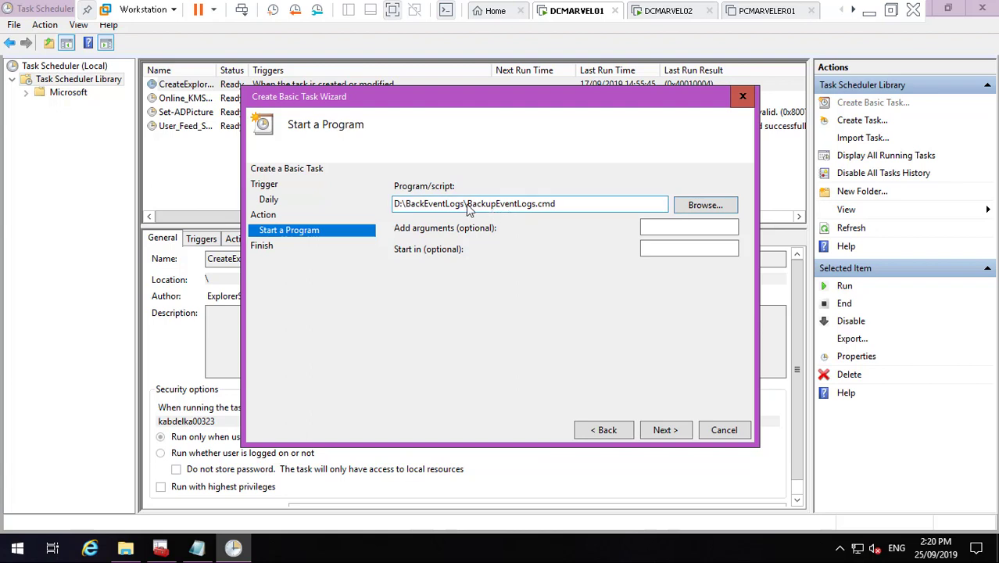
- Set the Start in folder to D:\BackEventLogs\ and advance to the summary
drag(467, 205, 364, 207)
key(ctrl+c)
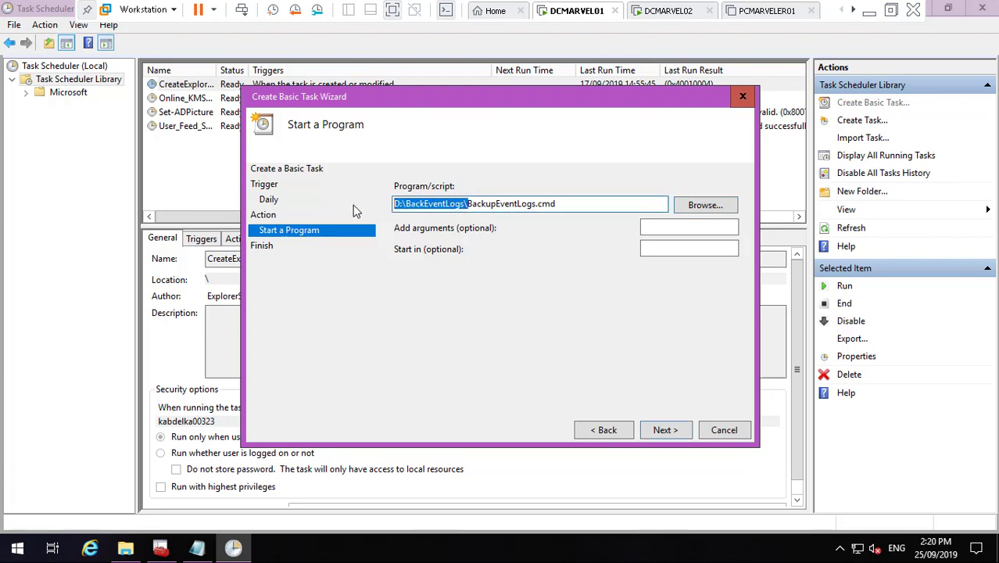
click(646, 249)
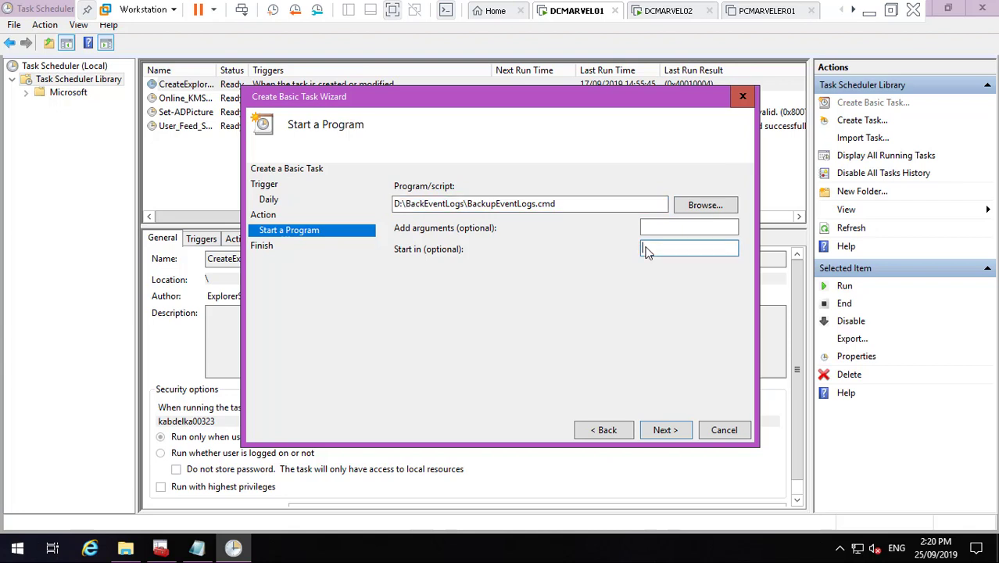
key(ctrl+v)
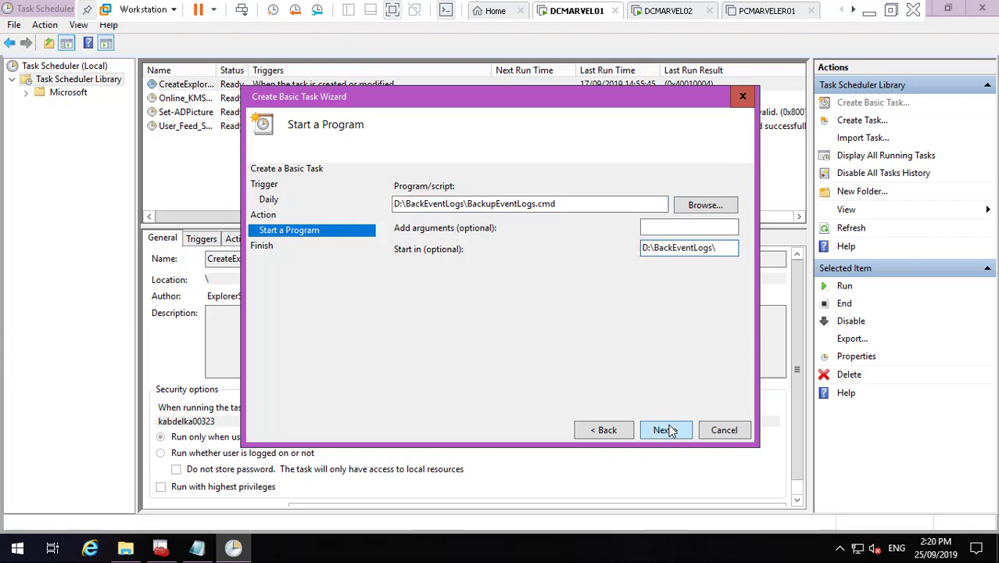
click(664, 431)
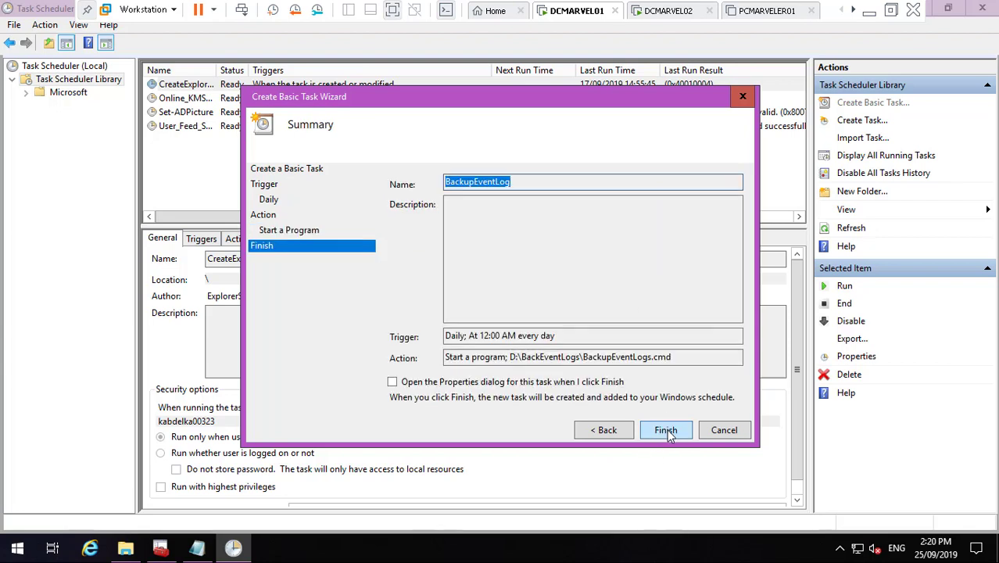
- Finish the BackupEventLog task, set to run whether logged on or not, with highest privileges
click(476, 382)
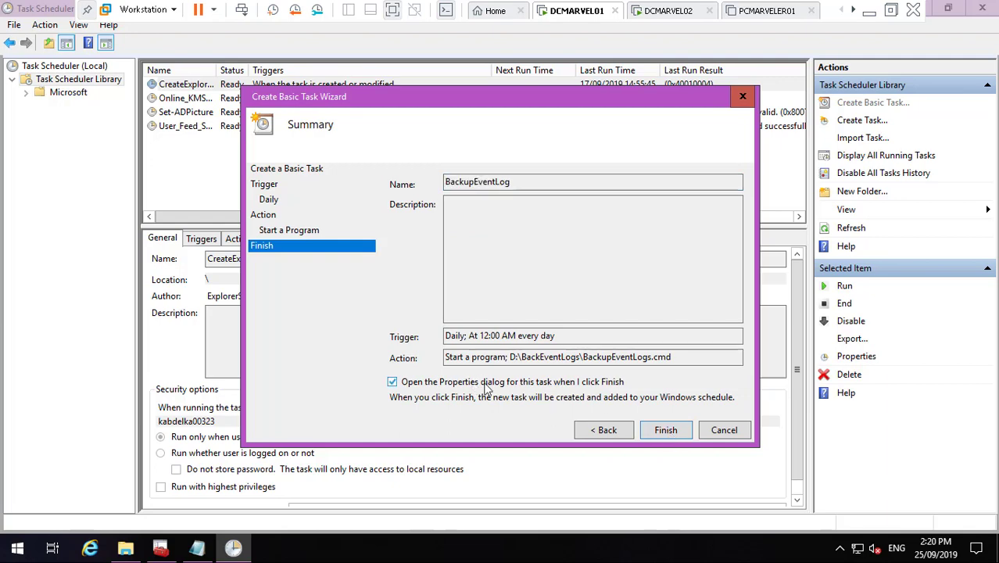
click(666, 430)
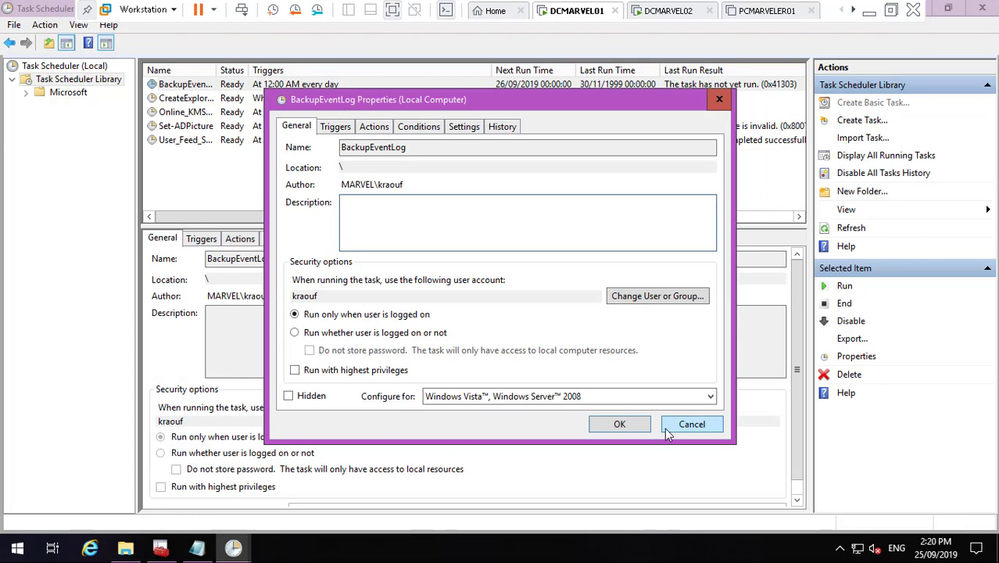
click(295, 334)
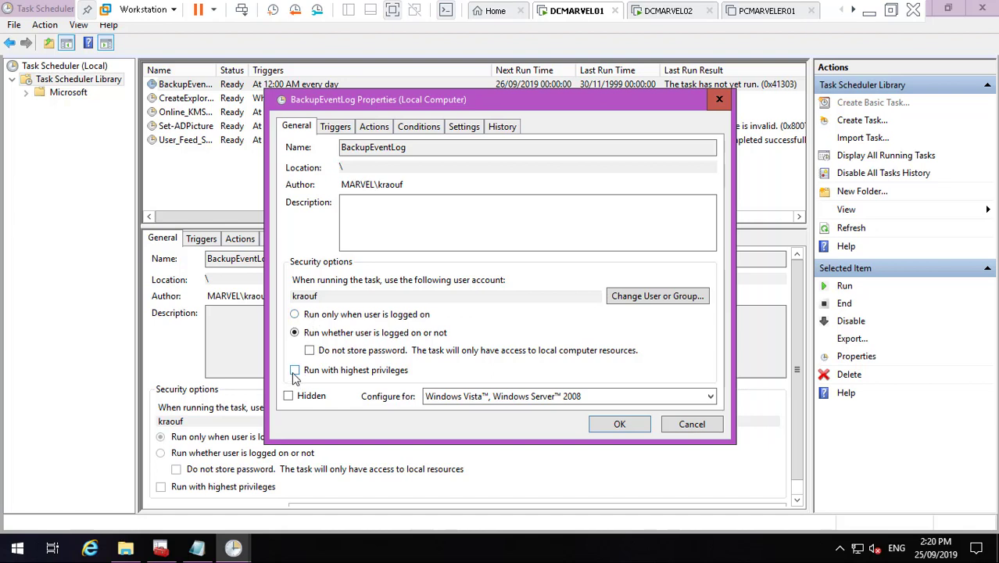
click(294, 370)
click(653, 297)
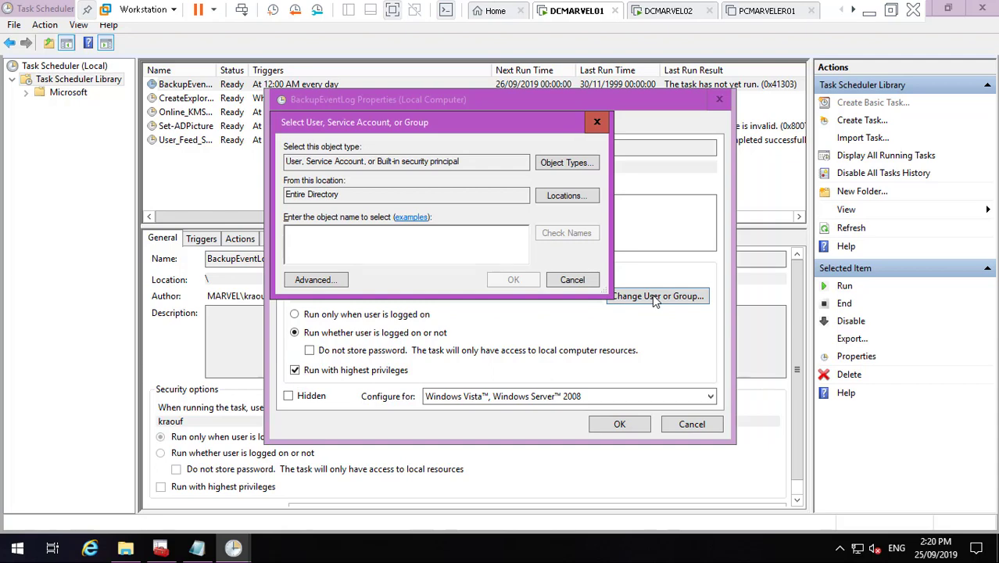
- Set the task's run-as account to SYSTEM, correcting a mistaken NTLM Authentication match
text(Syste)
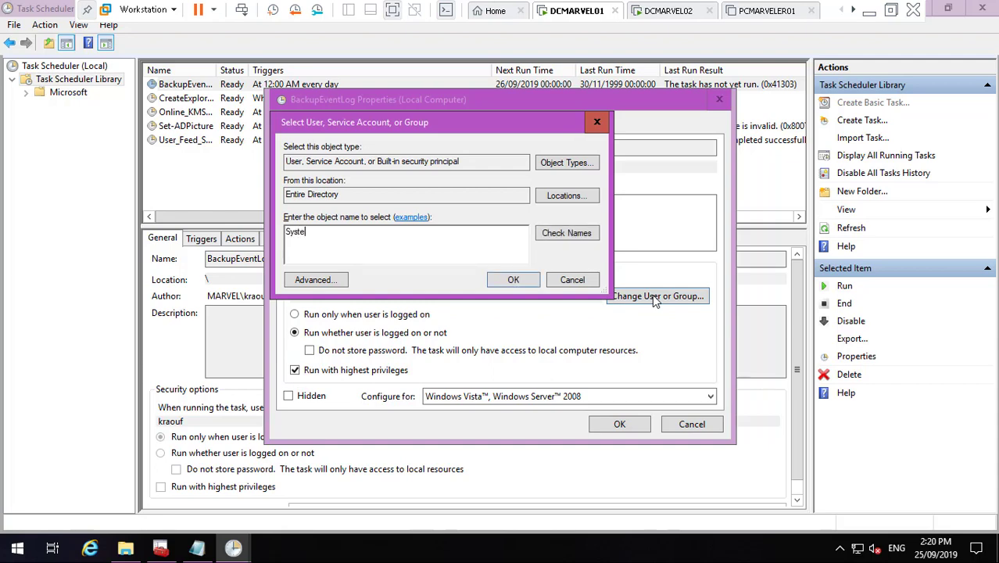
click(569, 232)
click(516, 280)
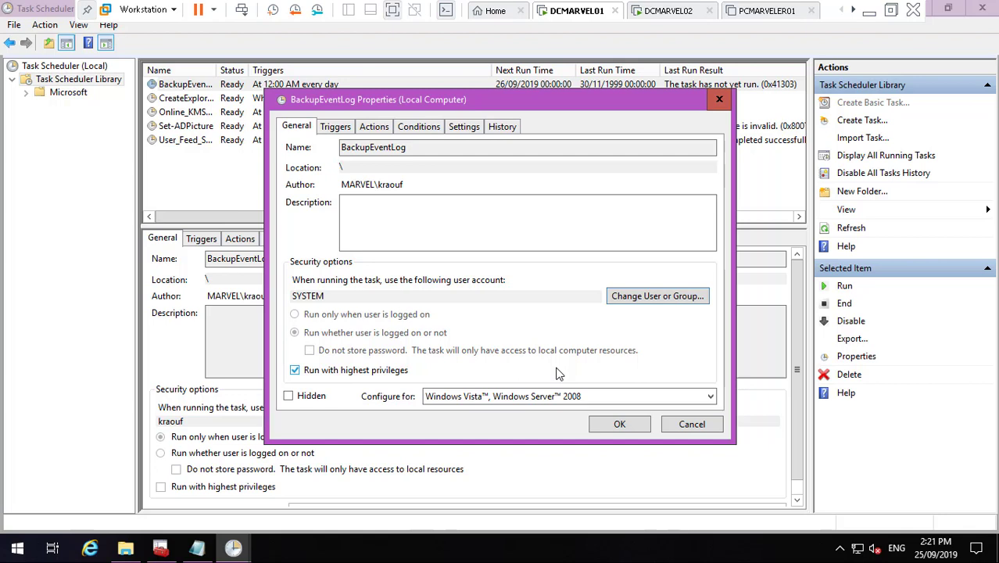
click(627, 302)
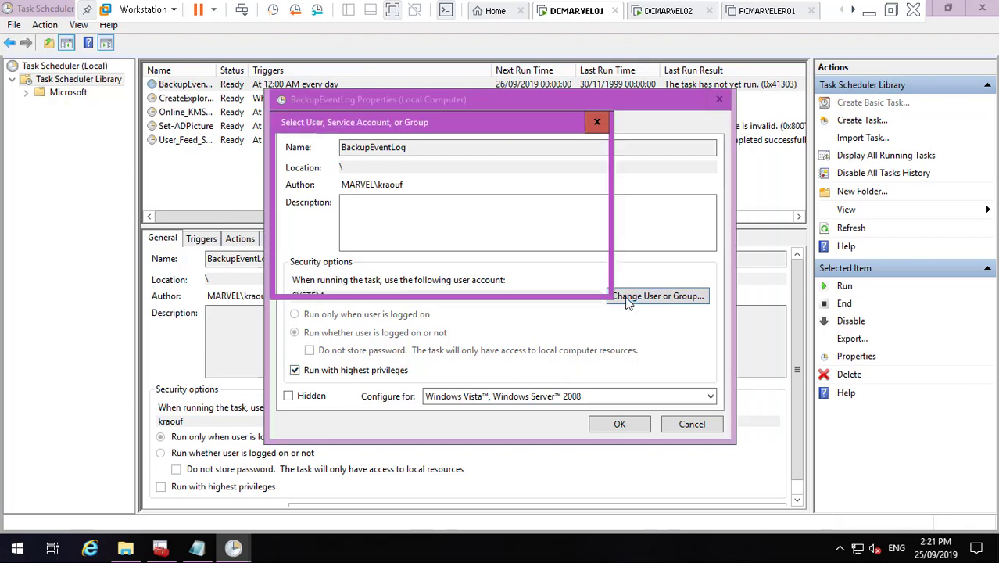
text(NT)
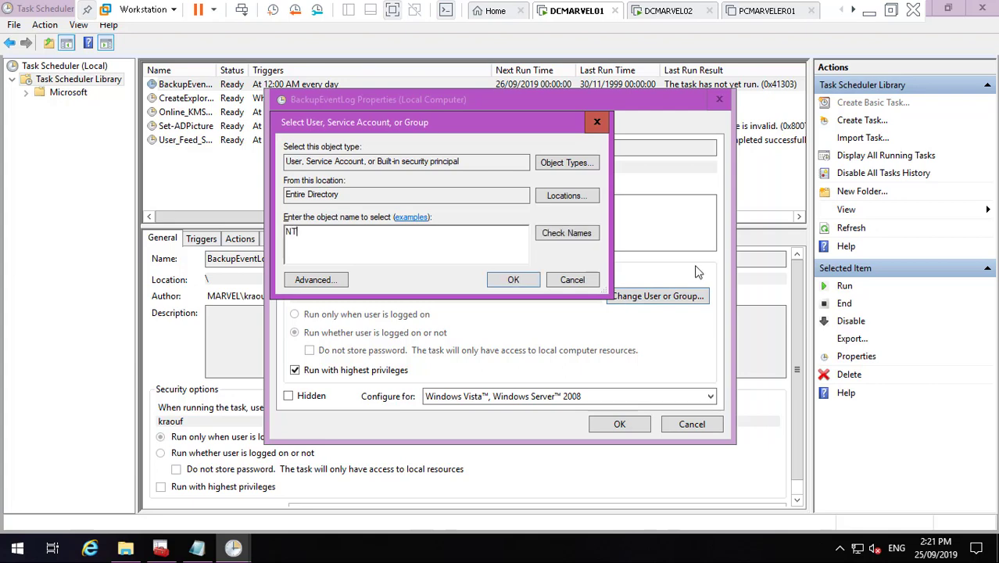
click(579, 232)
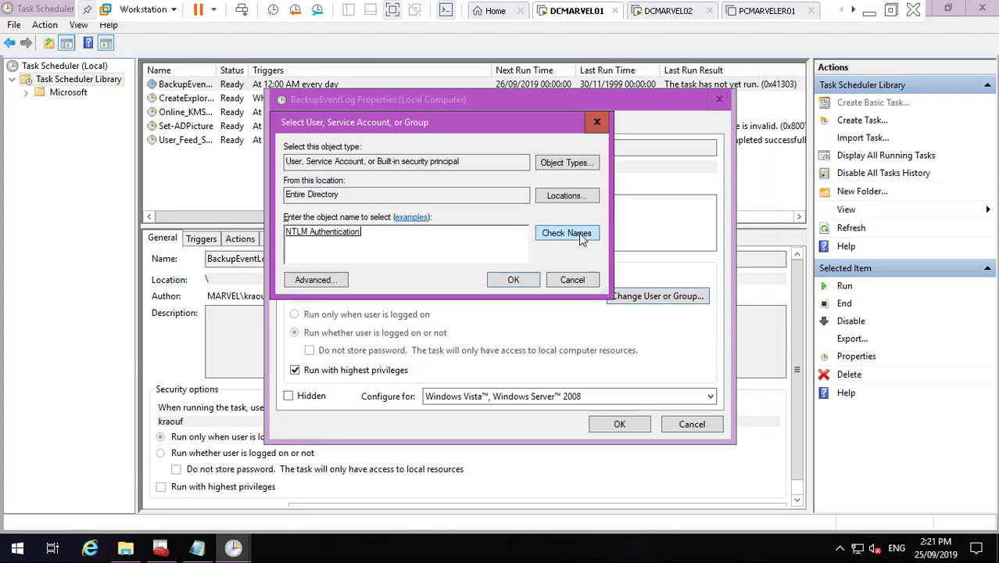
key(BackSpace)
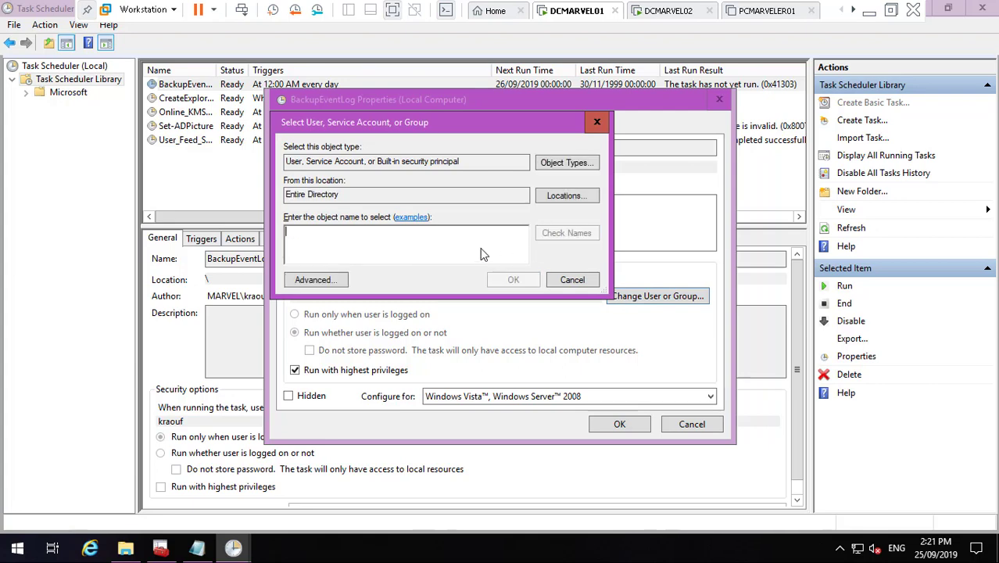
text(Sy)
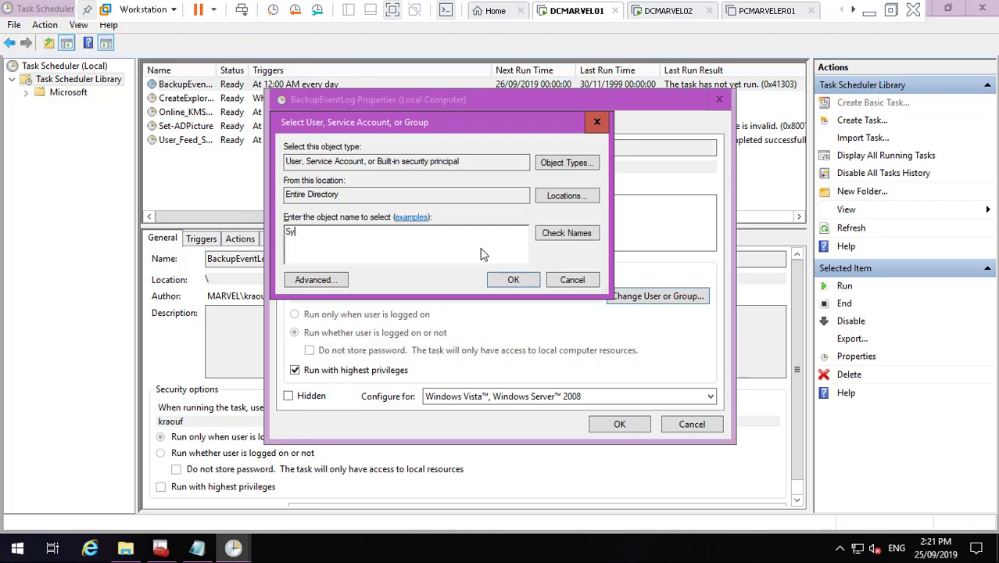
click(563, 231)
click(570, 280)
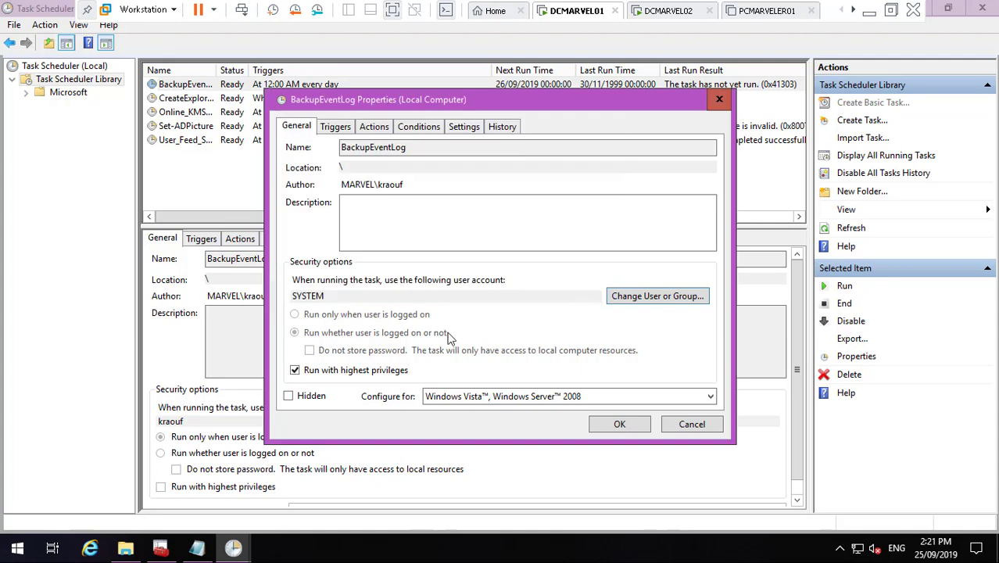
- Configure the task for Windows Server 2019, review its trigger, action and conditions, and save
click(571, 402)
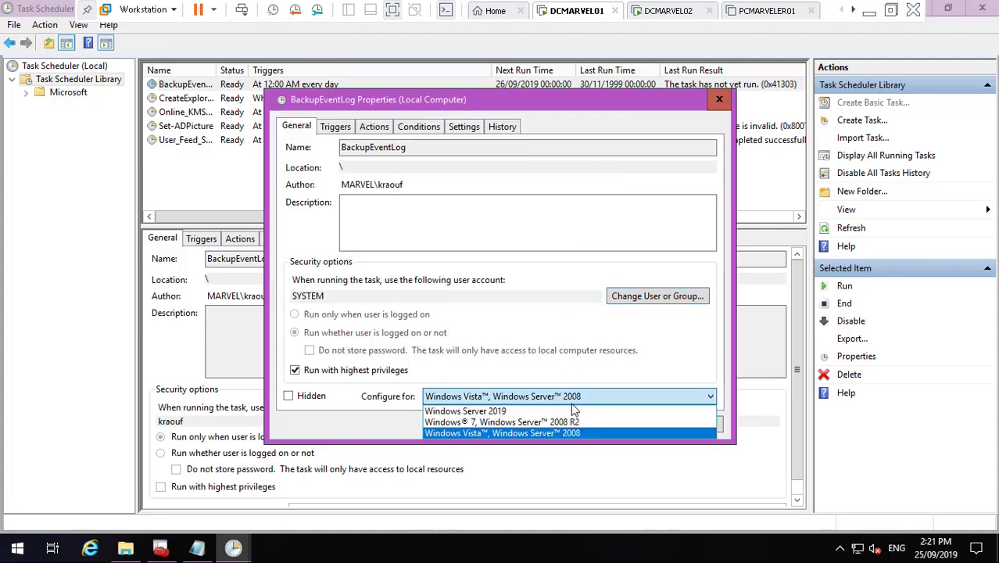
click(546, 411)
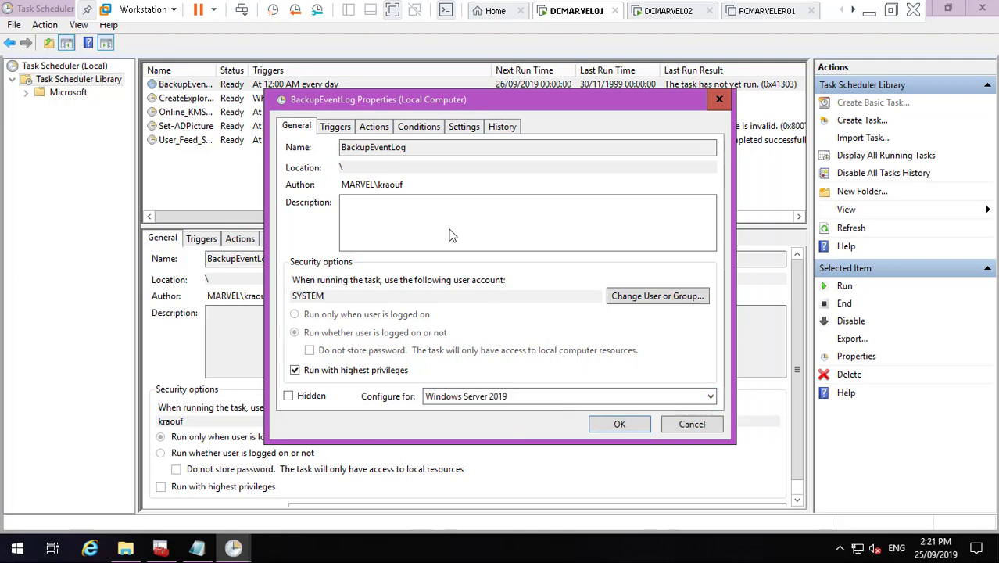
click(344, 129)
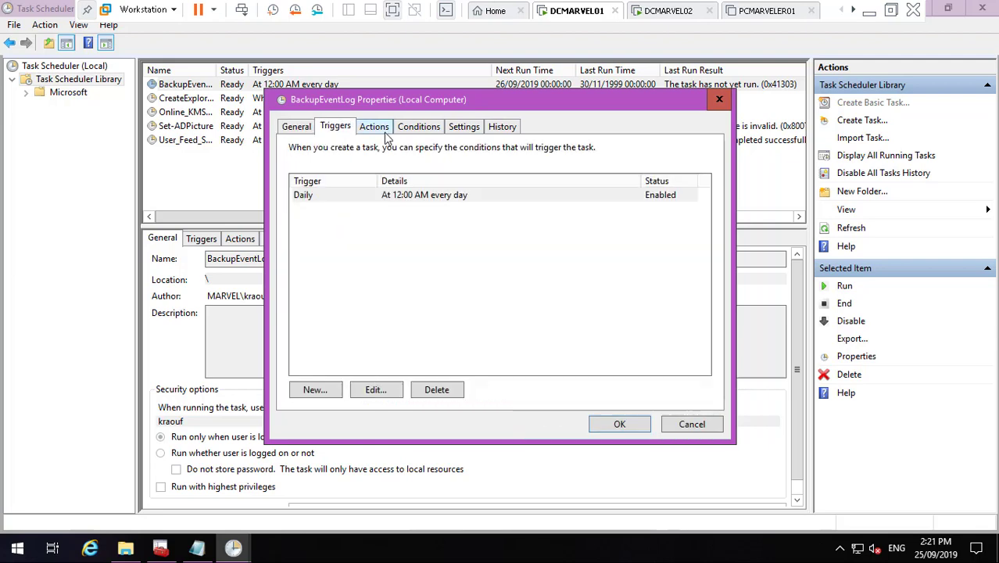
click(379, 132)
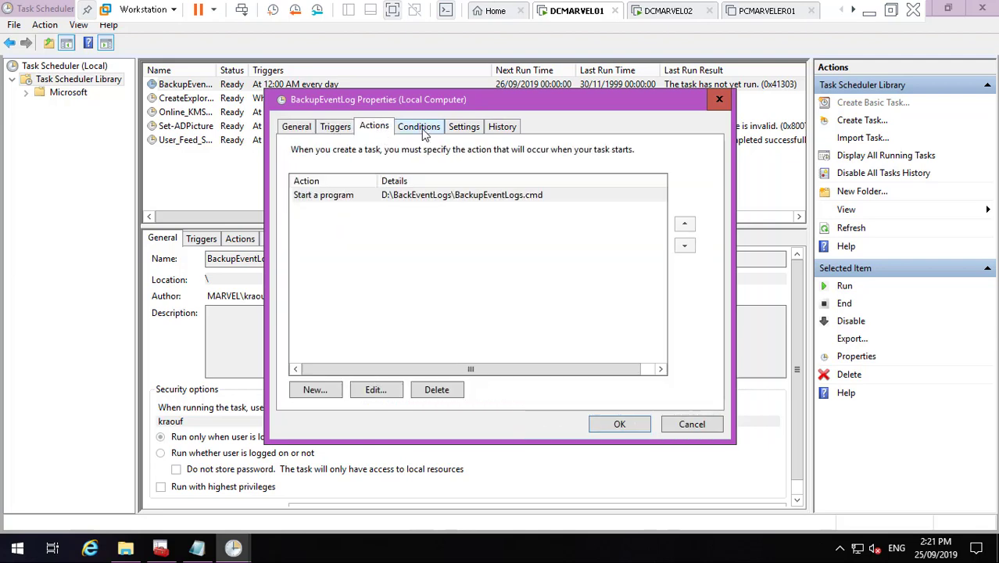
click(400, 132)
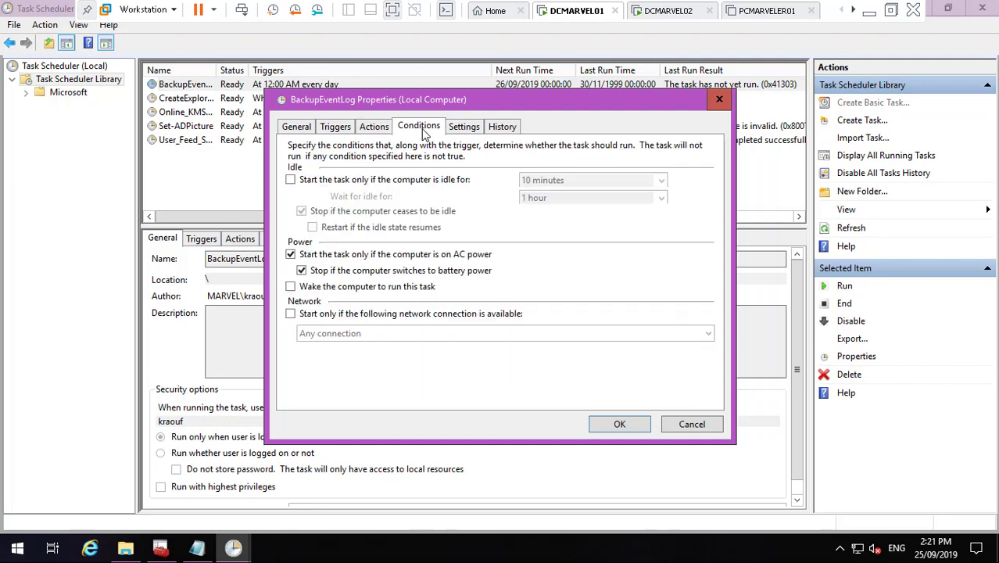
click(292, 129)
click(630, 428)
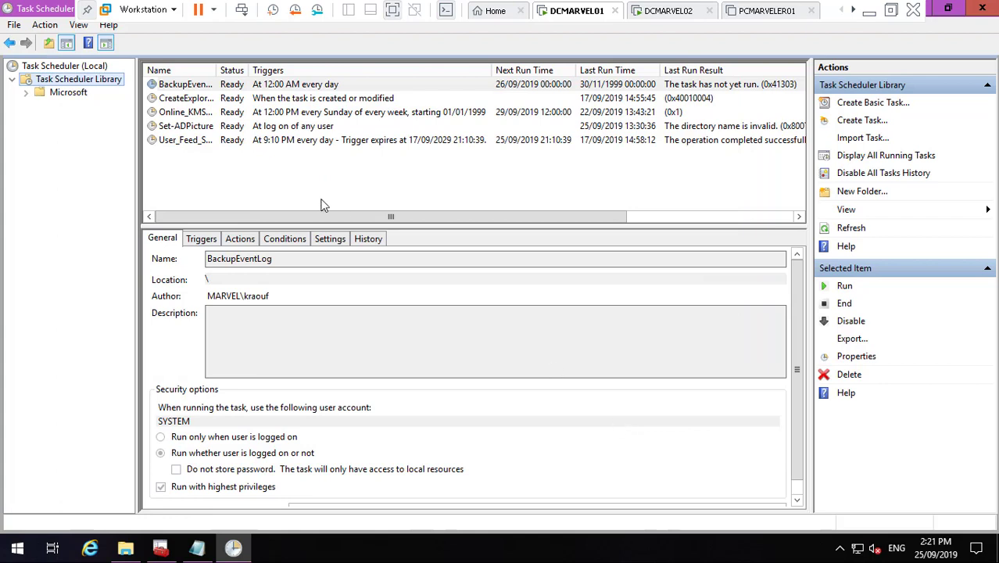
- Export the BackupEventLog task as BackupEventLog.xml to Local Disk (D:), then run it now
right_click(200, 87)
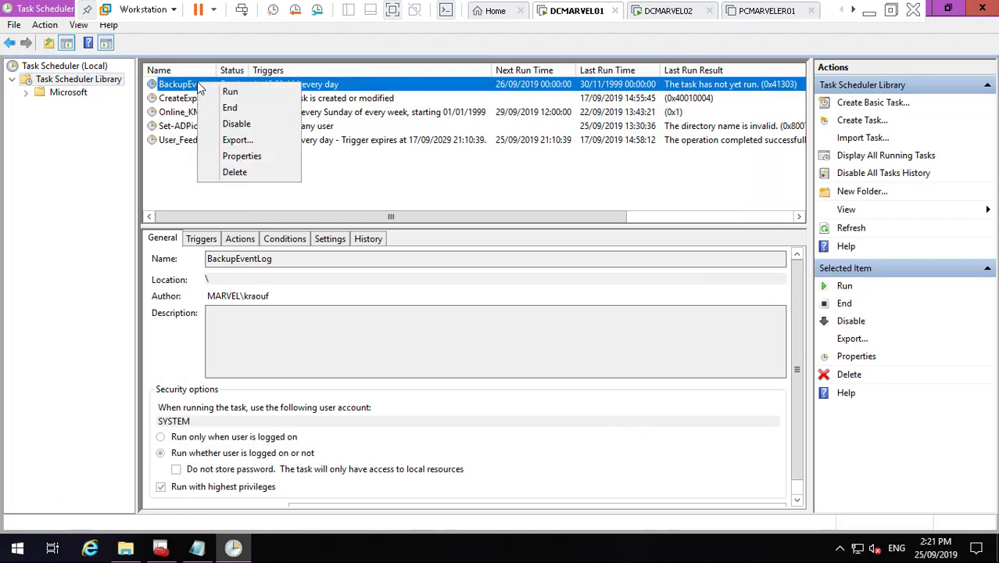
click(240, 140)
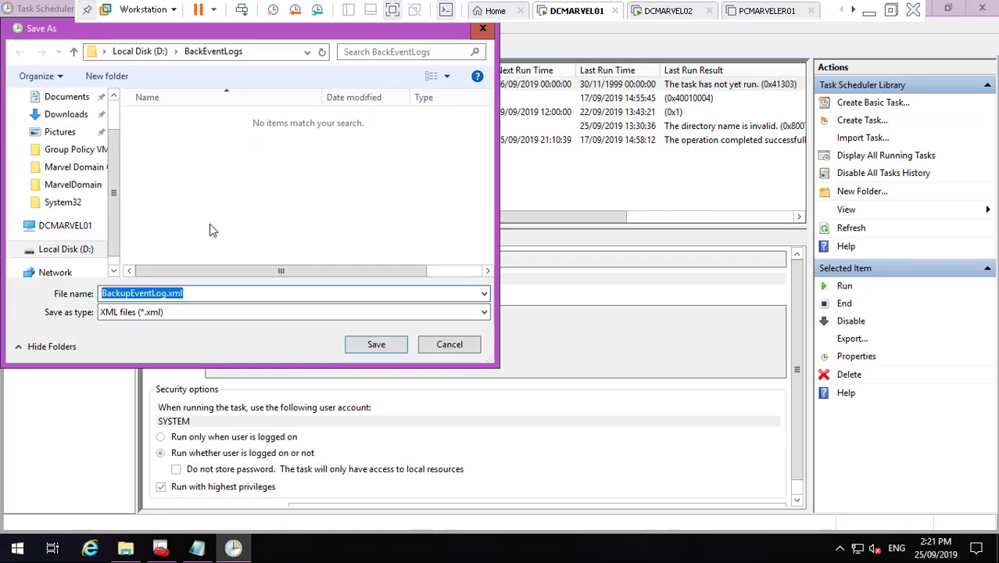
click(78, 250)
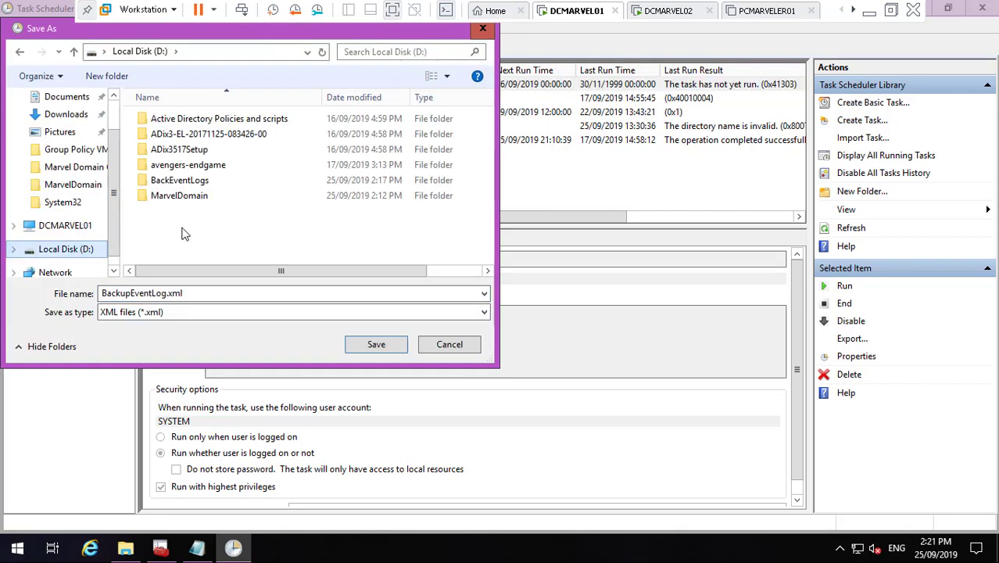
click(378, 344)
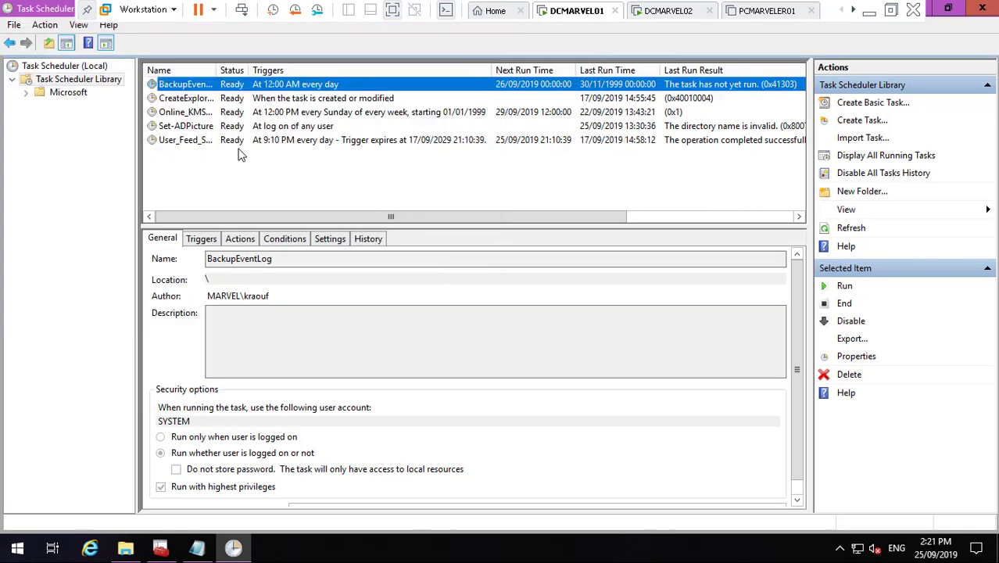
right_click(196, 85)
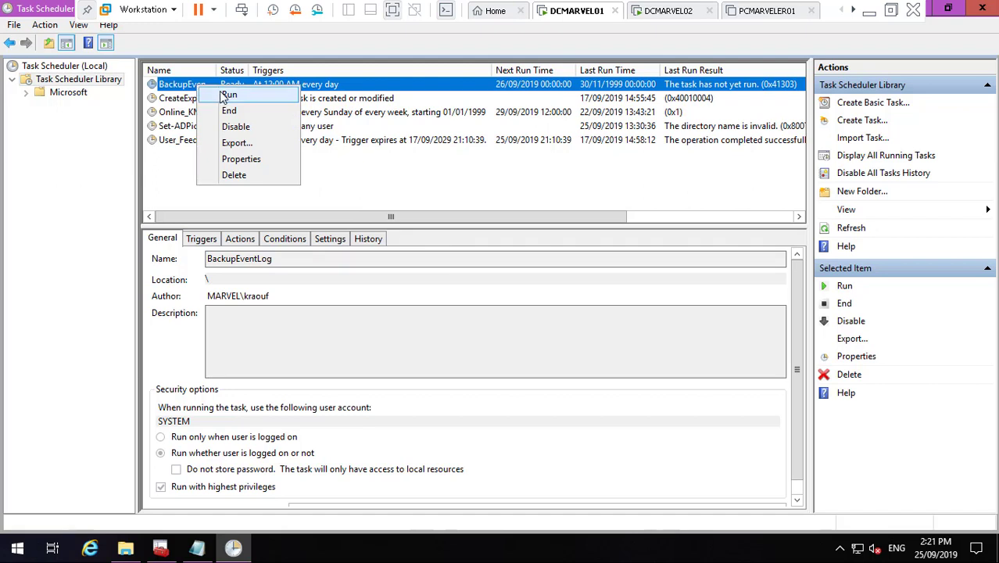
click(226, 97)
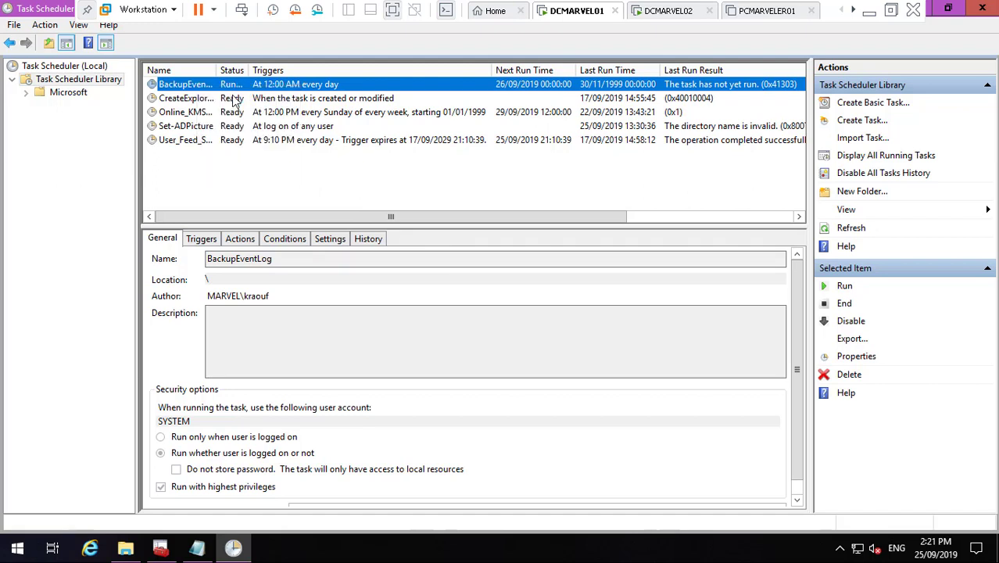
- Refresh the task list, check Last Run Result shows success (0x0), and close Task Scheduler
right_click(325, 162)
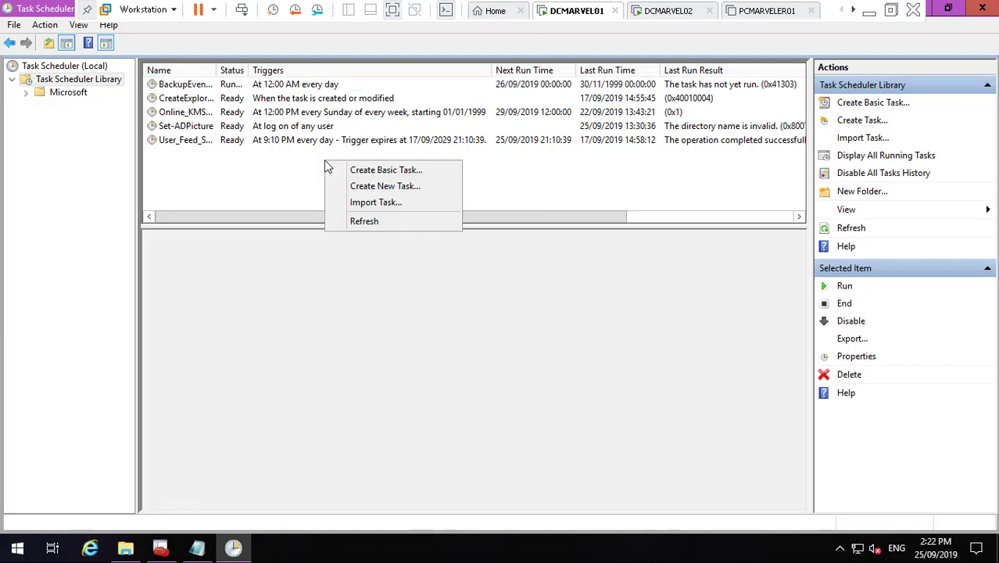
click(378, 222)
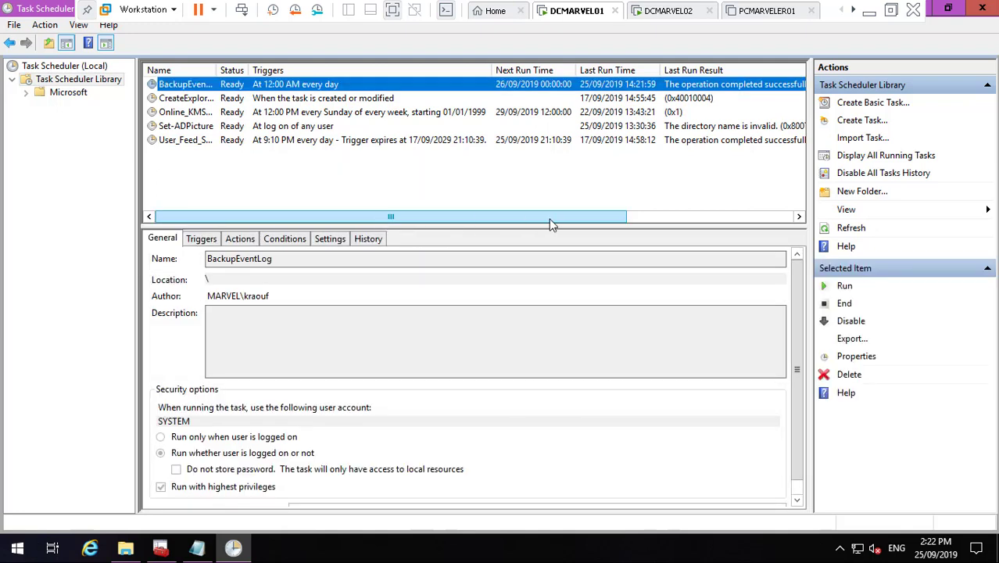
click(724, 214)
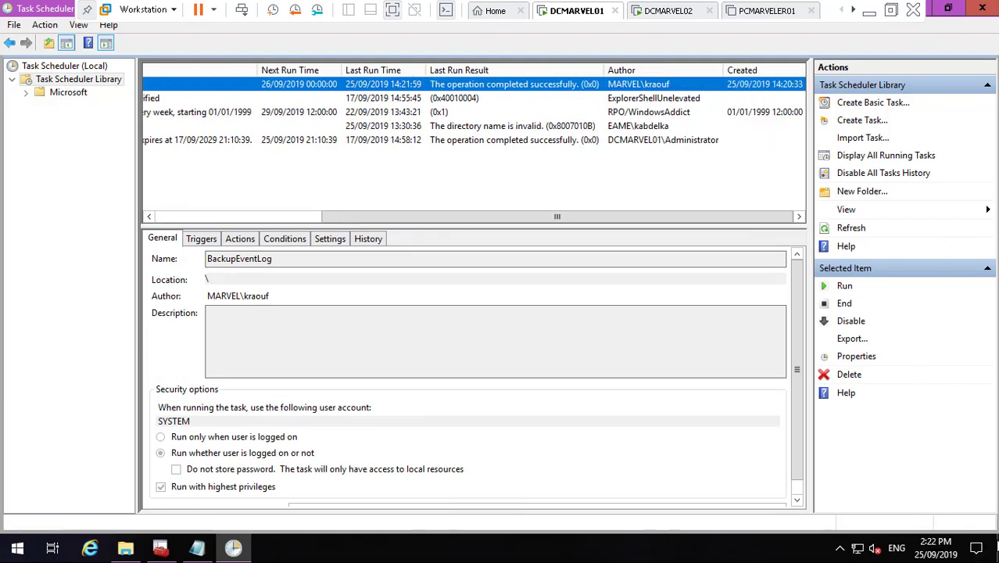
click(983, 8)
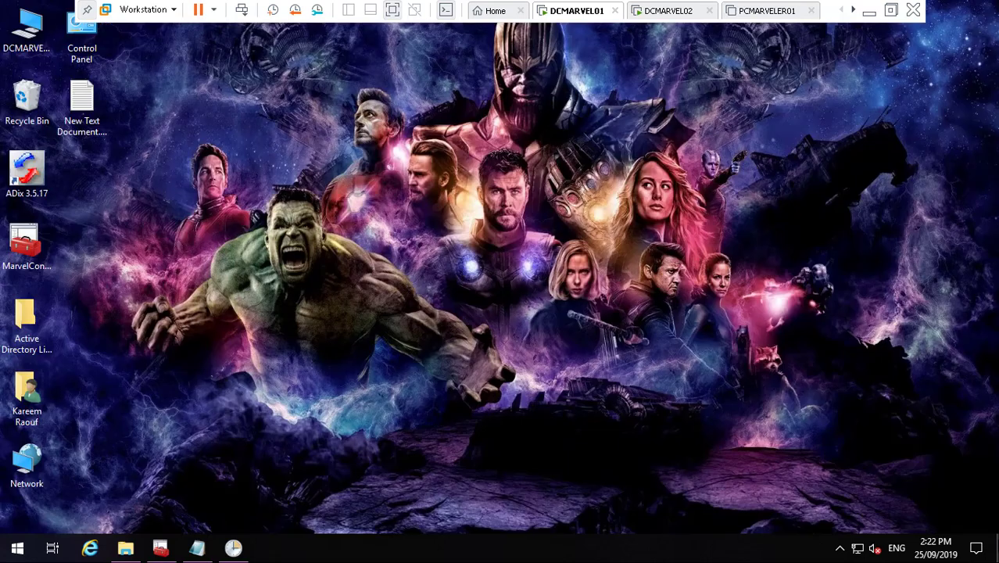
- Browse from This PC to D:\BackEventLogs and select the BackupEventLogs.log file
double_click(23, 25)
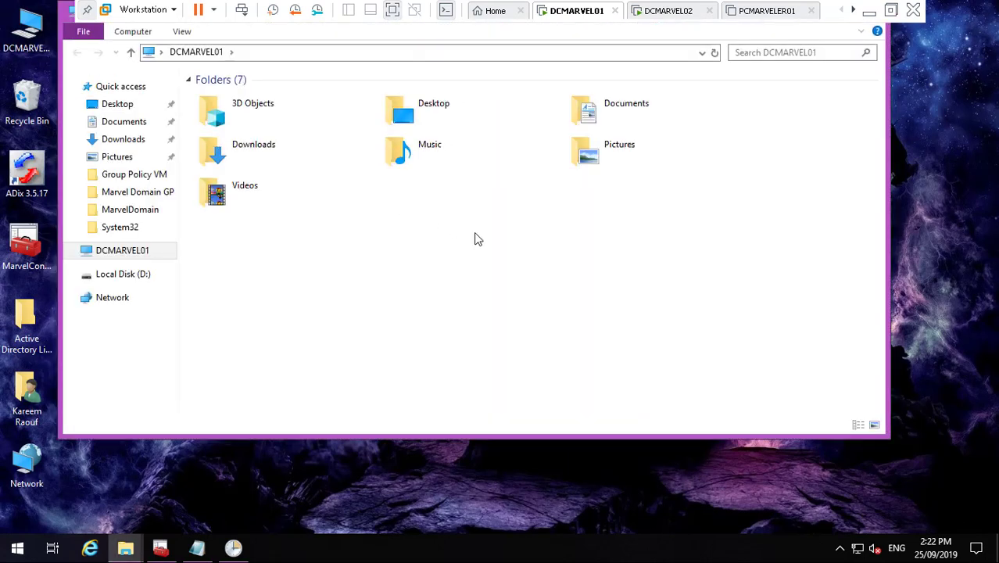
double_click(397, 257)
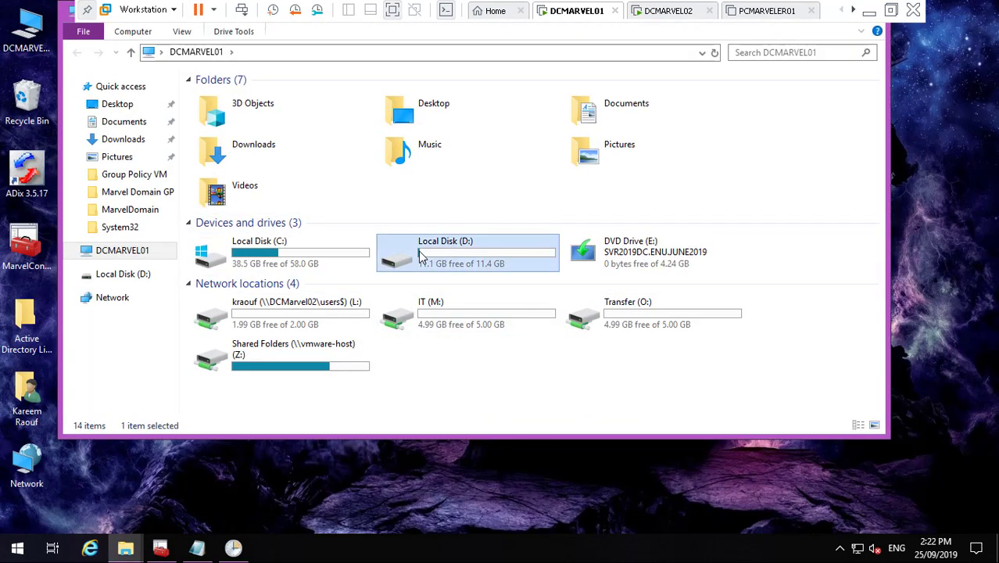
double_click(266, 161)
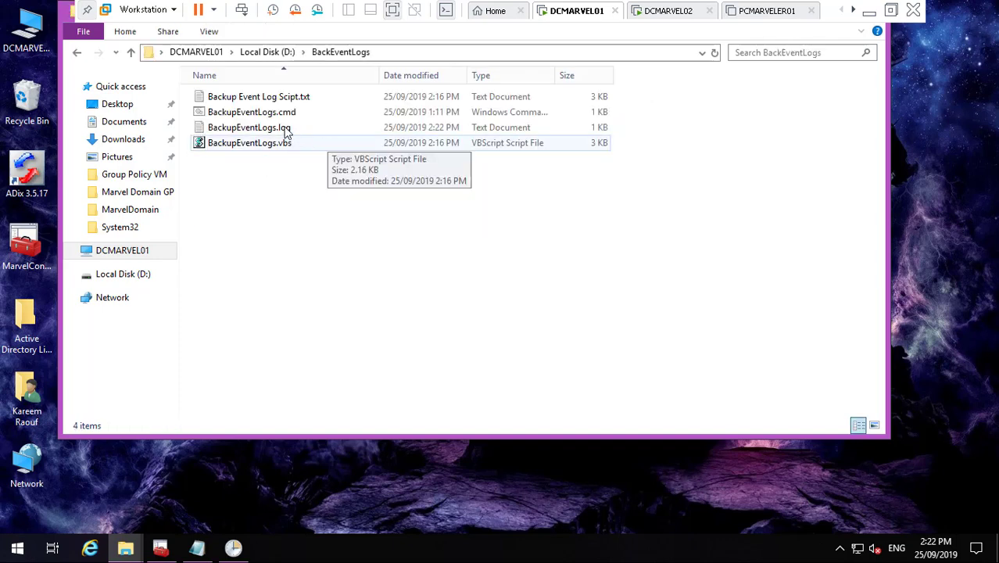
click(267, 132)
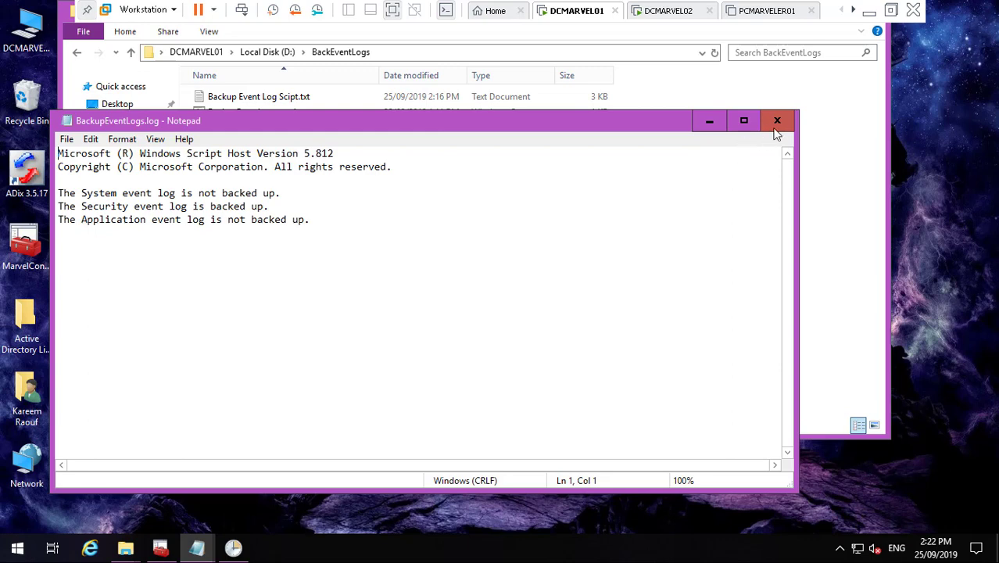
- Close the backup log and open BackupEventLogs.vbs in Notepad for editing
click(776, 121)
right_click(257, 142)
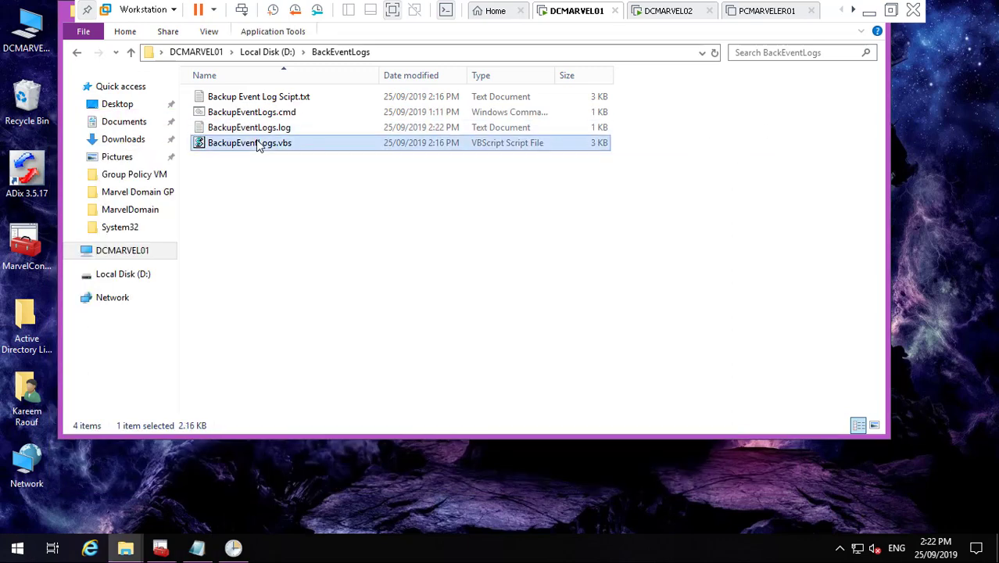
click(291, 168)
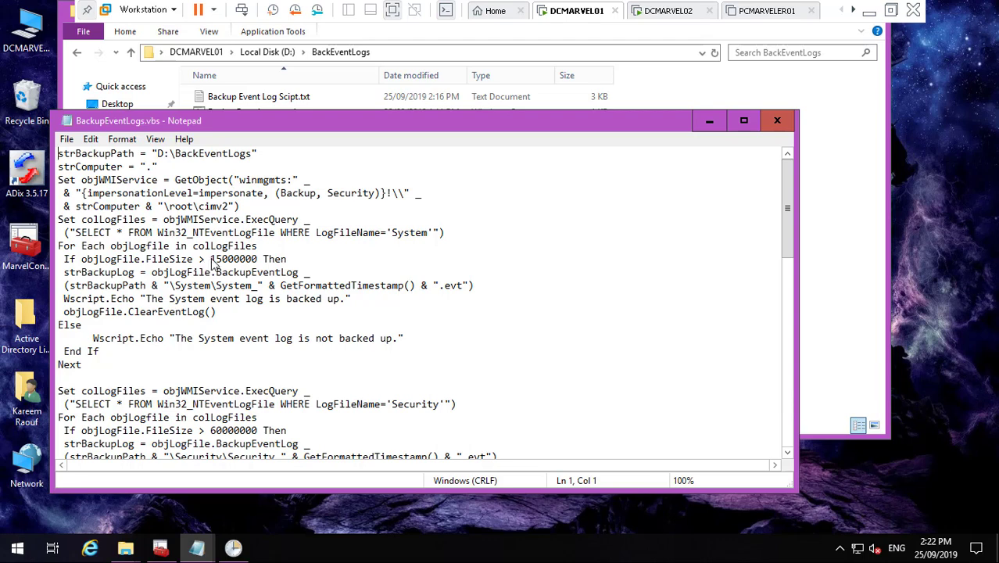
- Check the log size thresholds (System 15000000, Security 60000000, Application 15000000), then close Notepad unchanged
drag(212, 264, 258, 263)
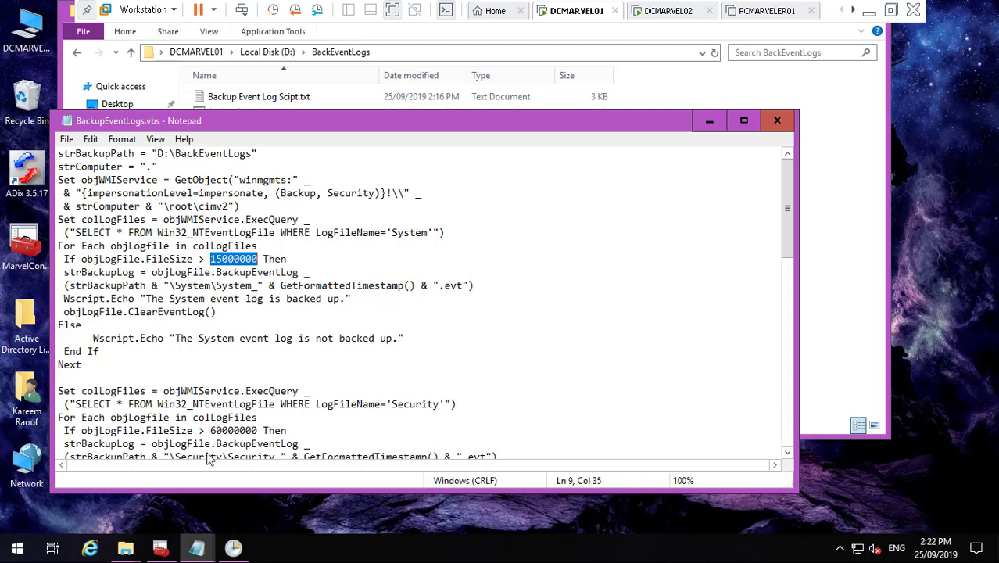
click(787, 454)
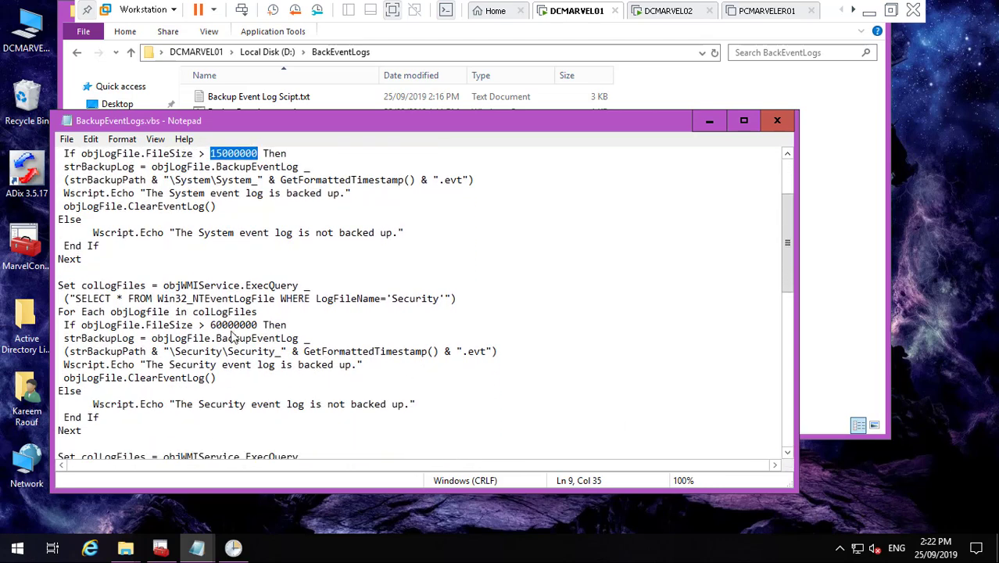
drag(210, 329, 256, 334)
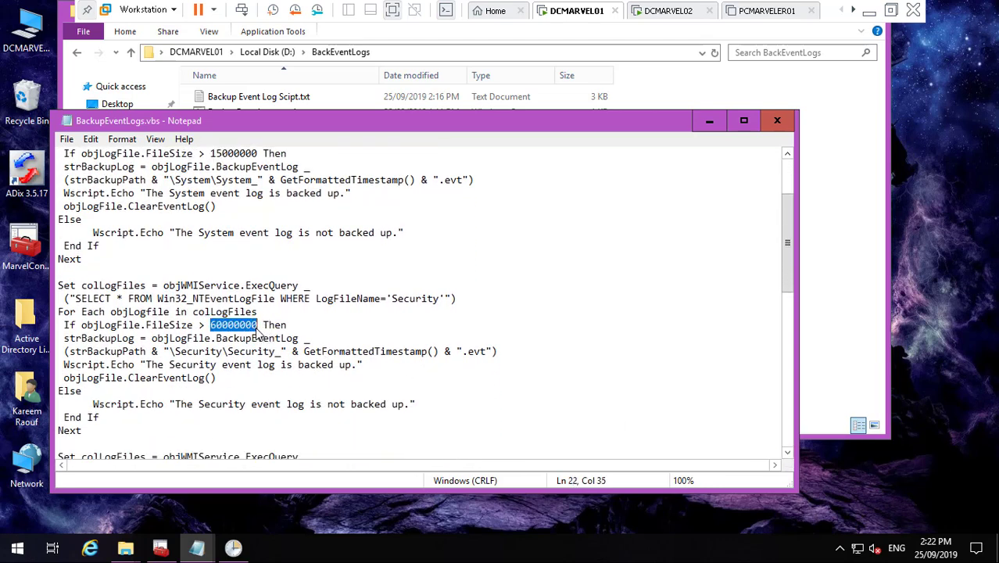
click(787, 454)
drag(787, 455, 787, 455)
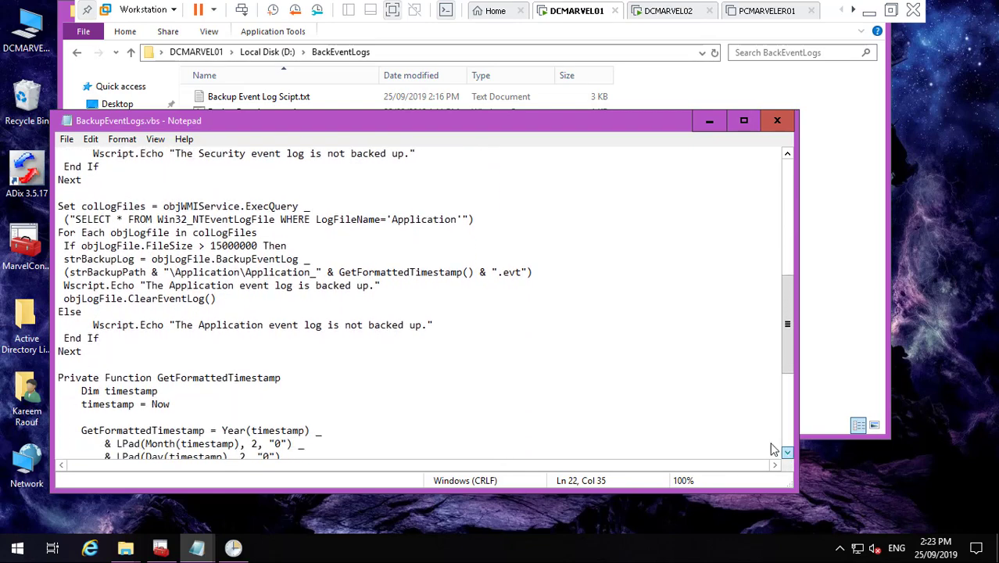
drag(210, 249, 257, 250)
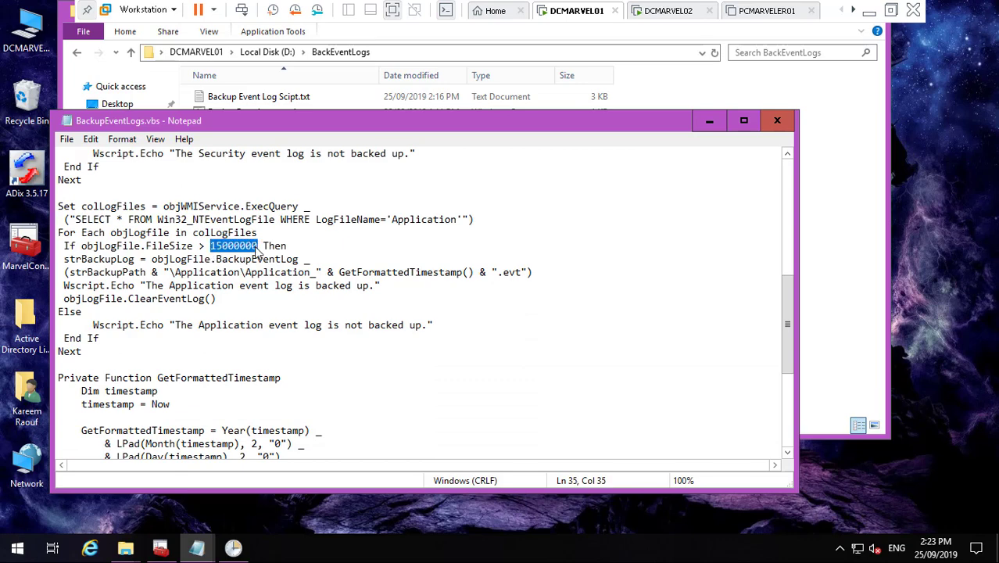
click(778, 122)
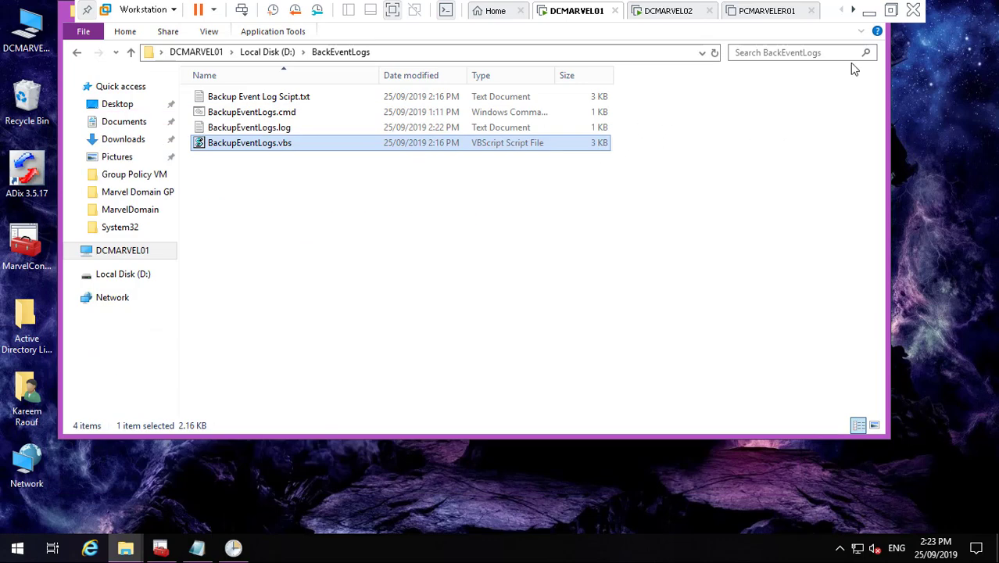
- Copy the BackEventLogs folder from D: into \\DCMARVEL02\d$
click(265, 52)
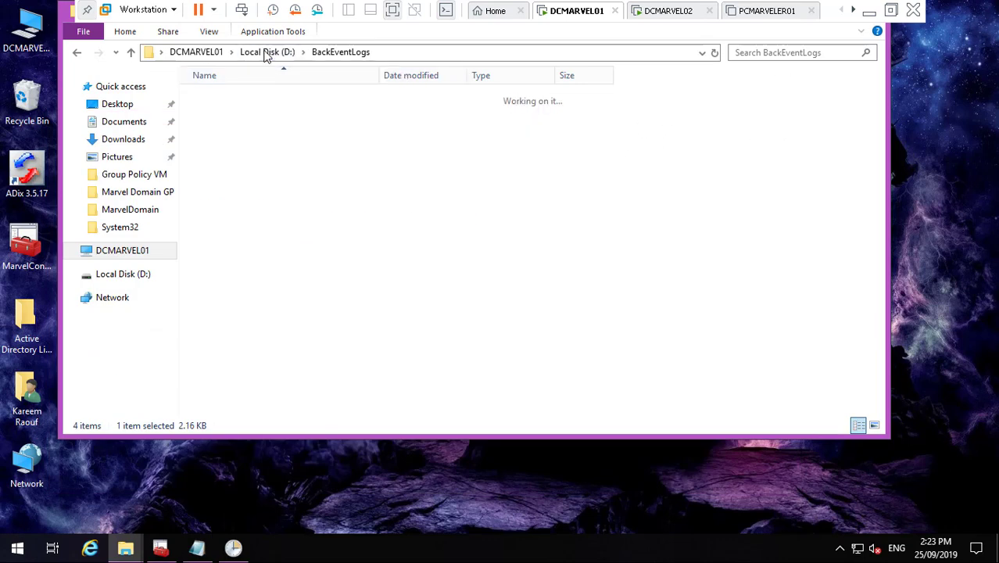
right_click(262, 164)
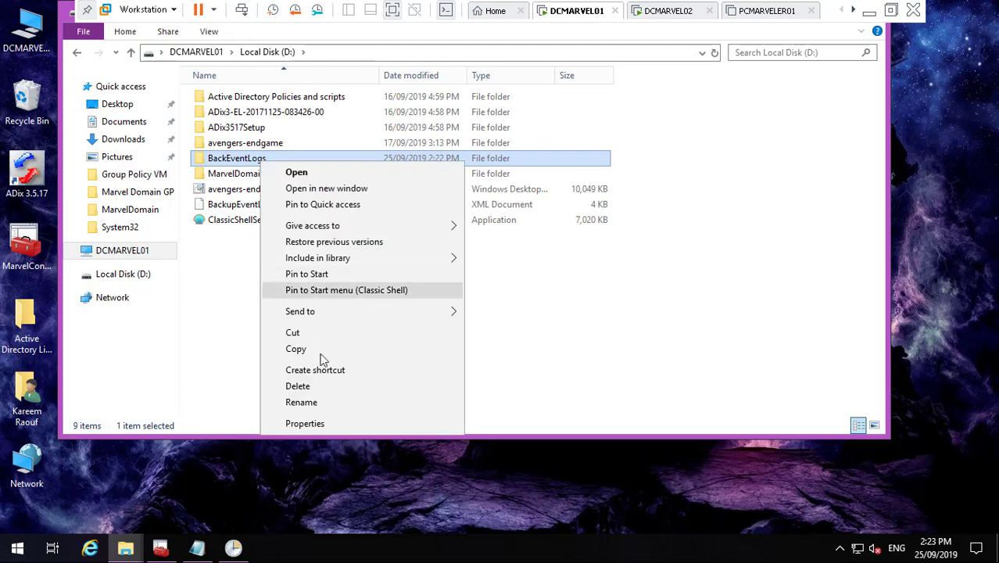
click(332, 350)
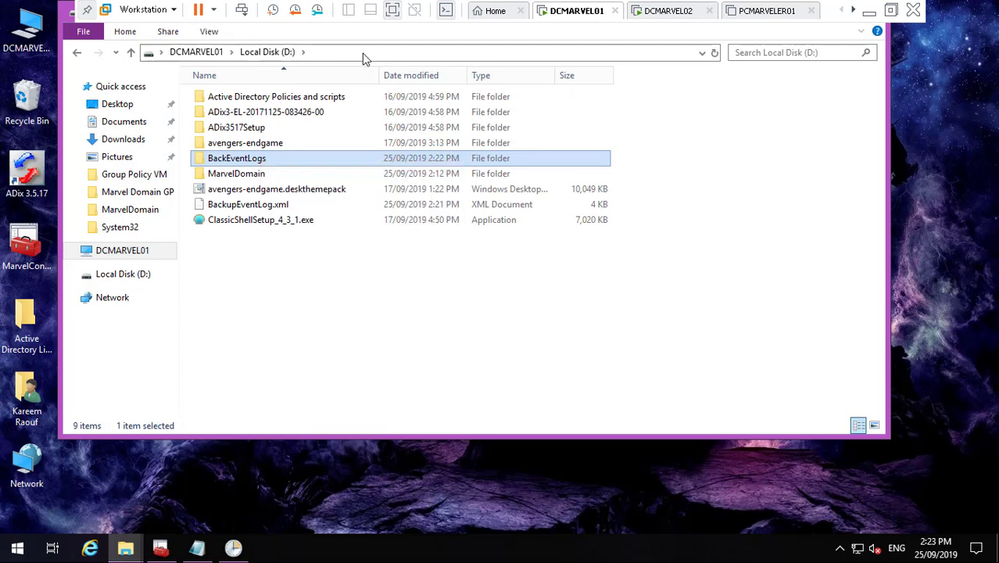
click(363, 56)
text(\\)
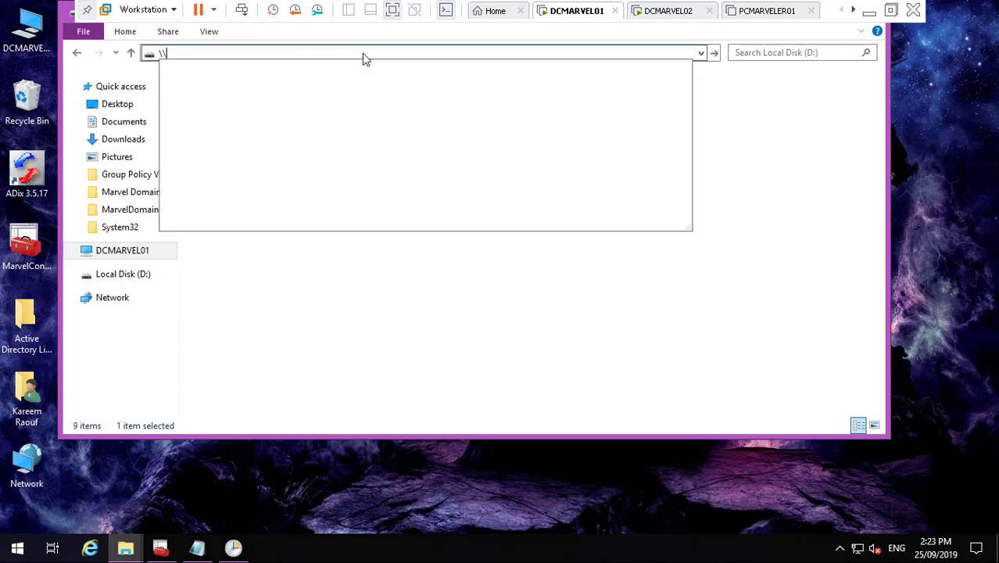
text(DCMAR)
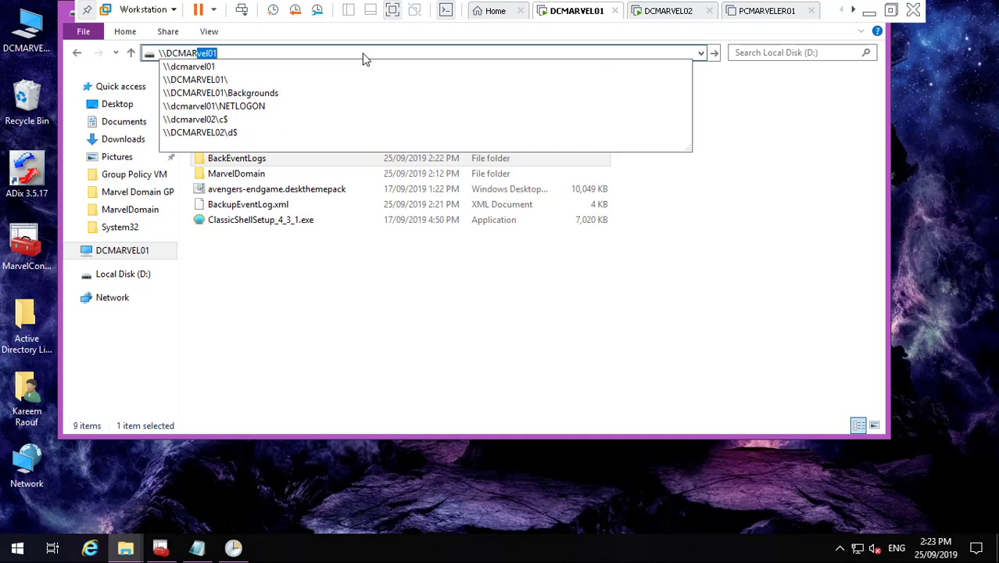
key(End)
key(BackSpace)
text(02\)
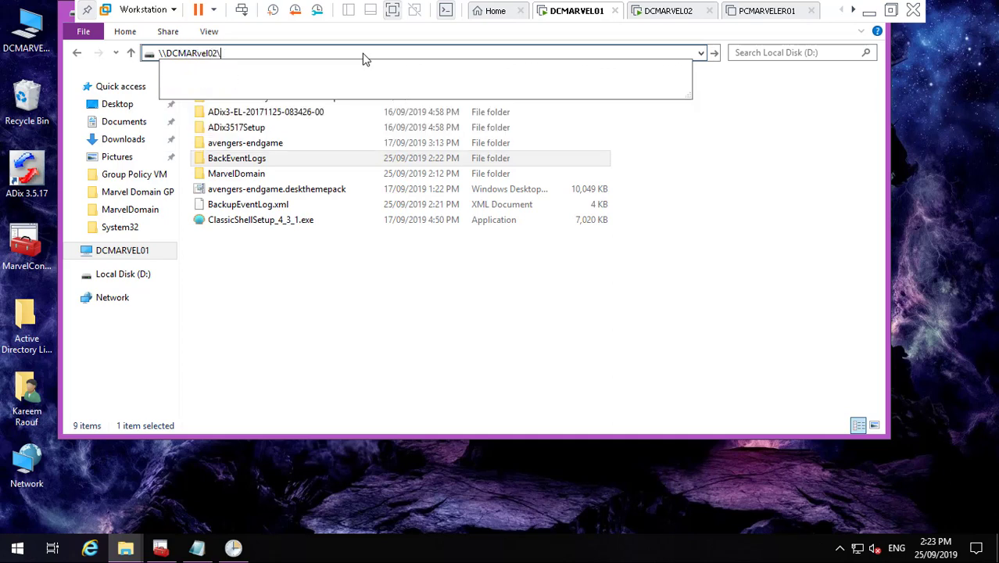
text(d$)
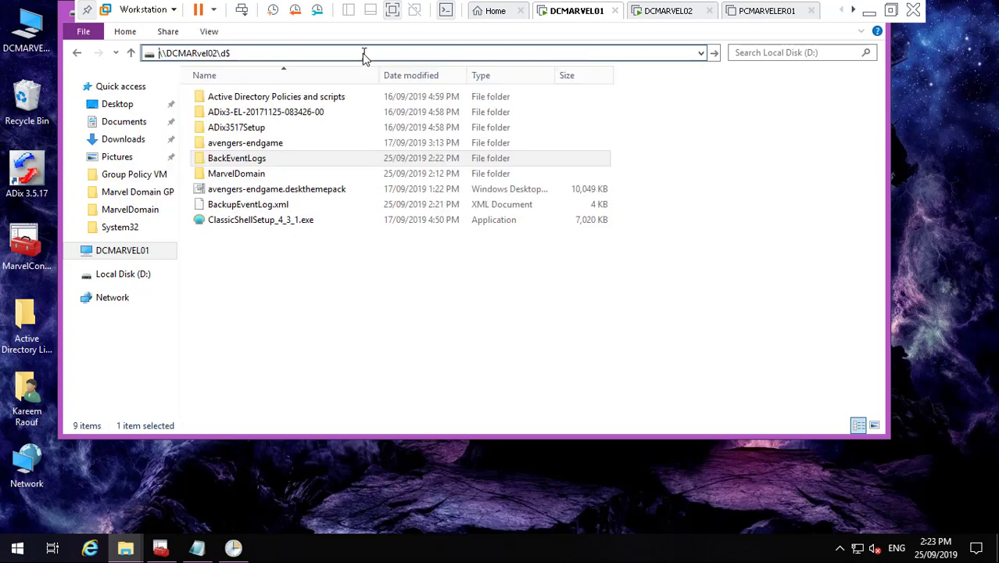
key(Return)
right_click(312, 250)
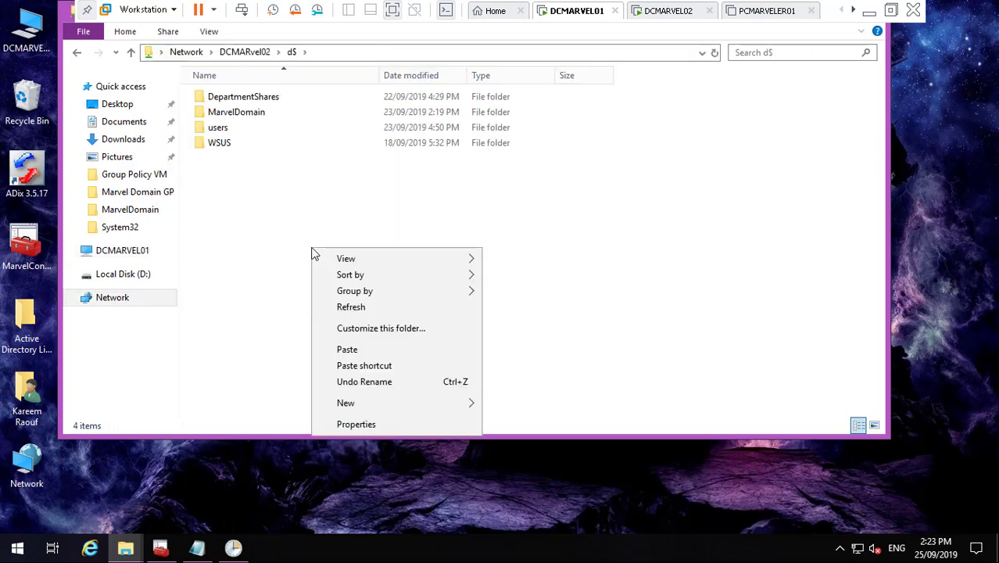
click(348, 350)
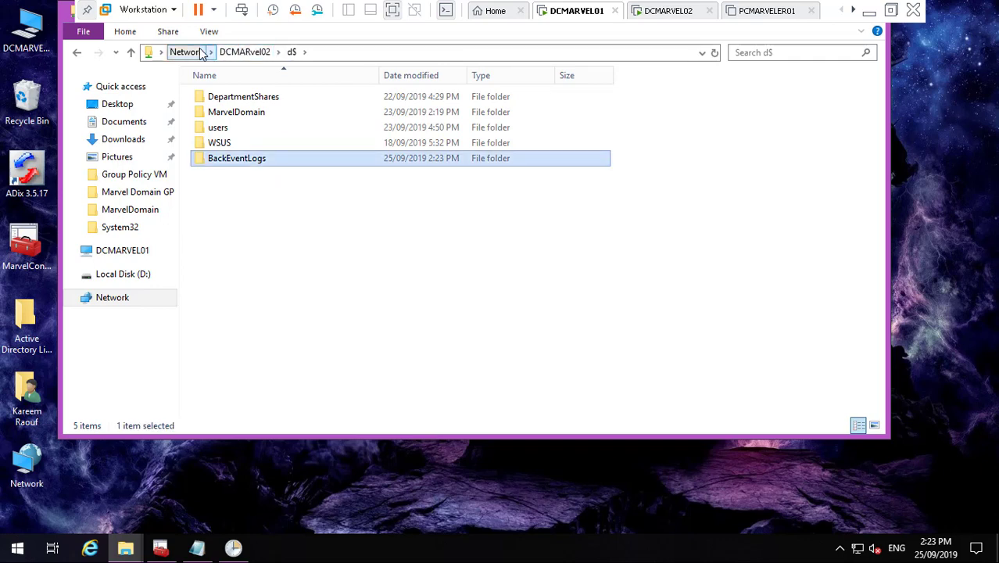
- Copy BackupEventLog.xml into the same DCMARVEL02 d$ share, then switch to the DCMARVEL02 machine
click(133, 278)
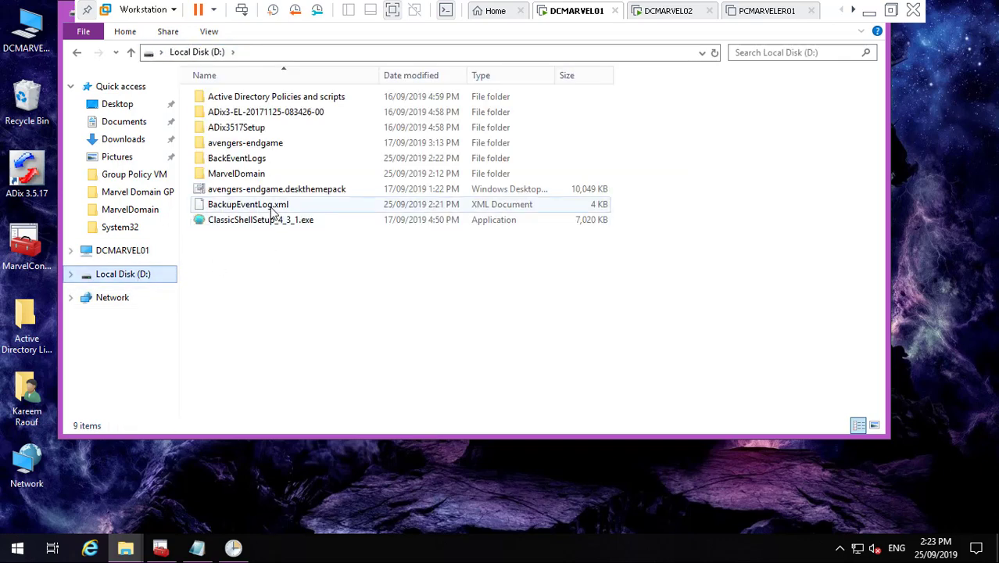
right_click(270, 208)
click(317, 344)
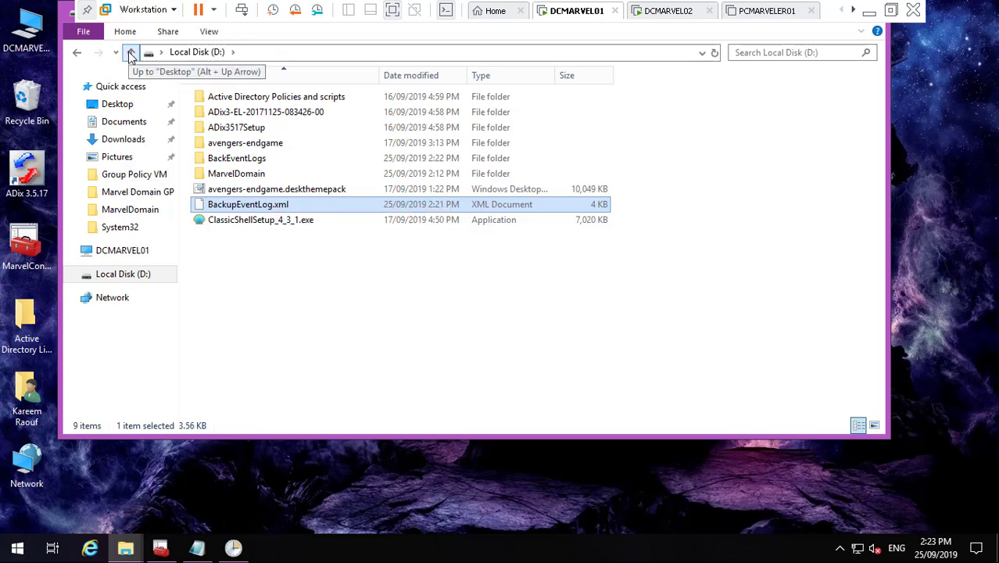
click(286, 60)
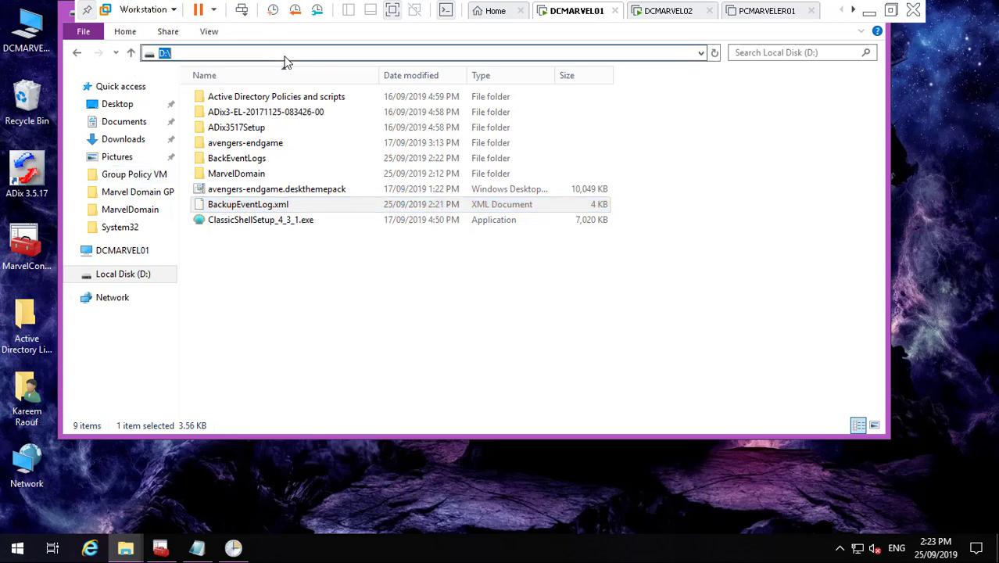
text(\\)
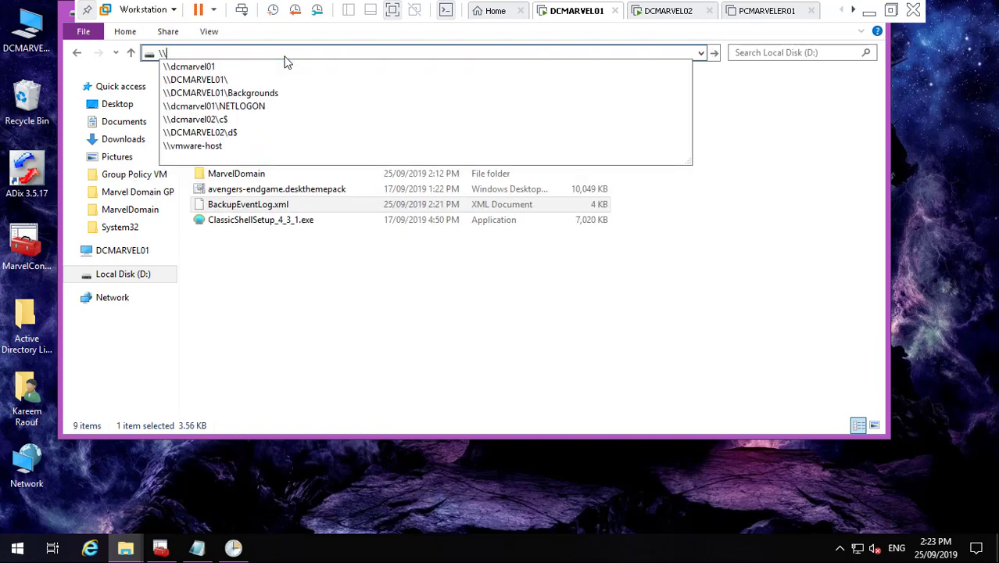
key(Down)
key(Down)
key(Down)
key(Down)
key(Down)
key(Down)
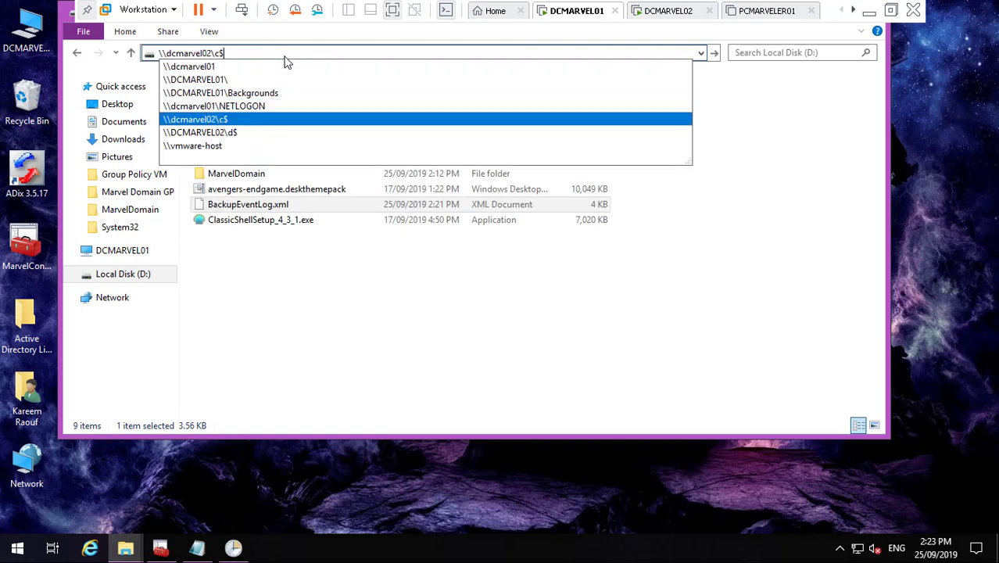
key(Return)
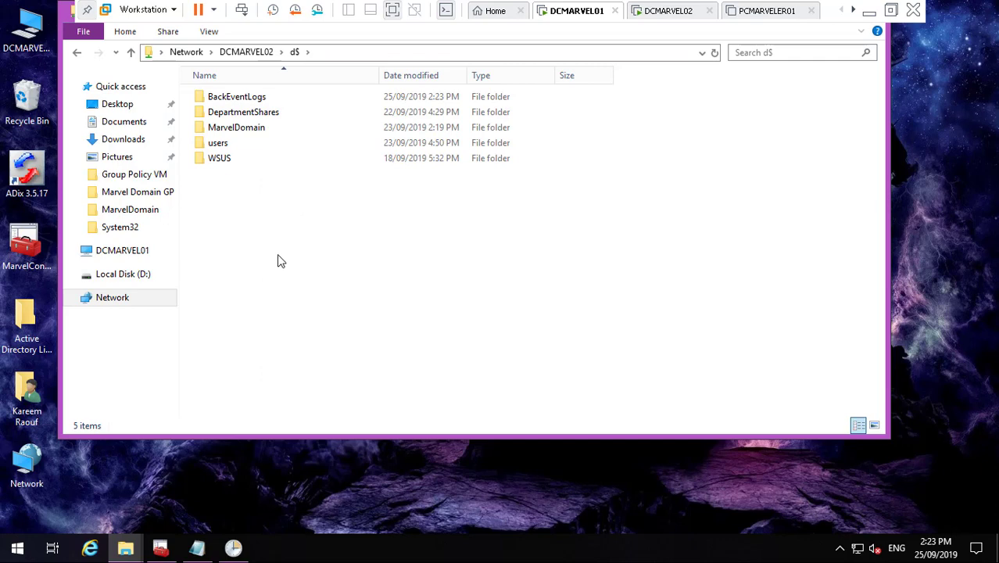
right_click(278, 256)
click(334, 361)
click(671, 11)
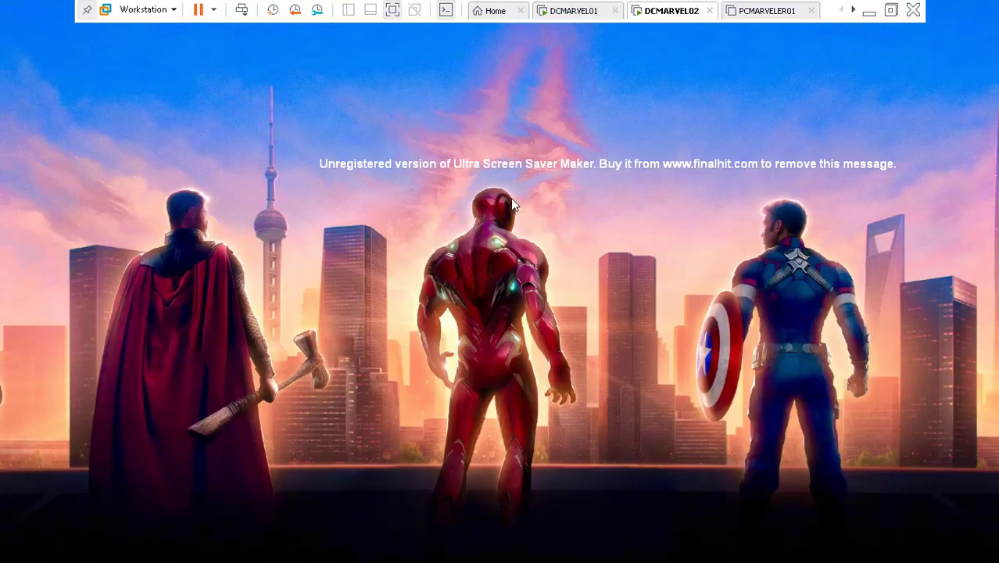
- Wake DCMARVEL02 from its screensaver, send Ctrl+Alt+Del and sign in with the account password
click(266, 204)
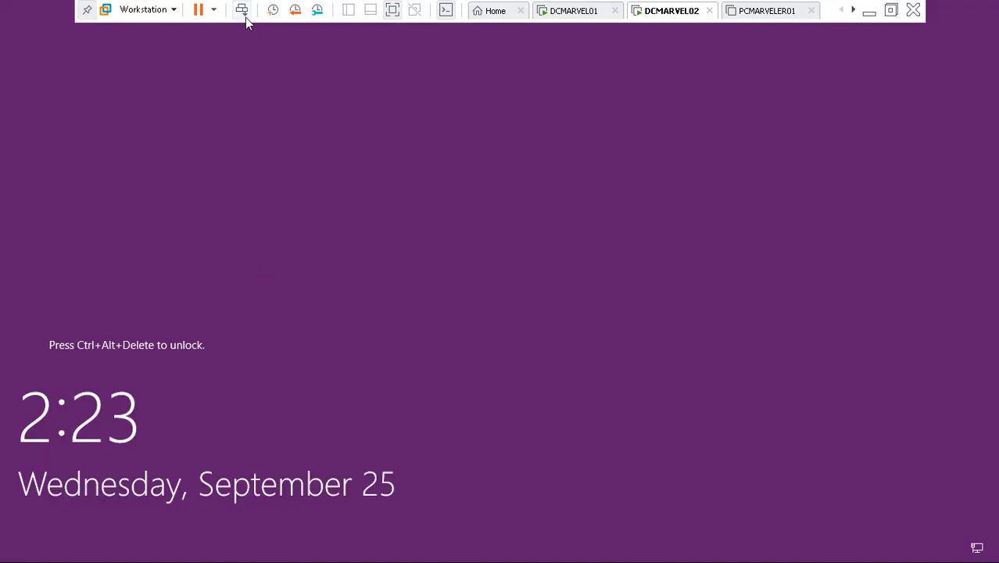
click(243, 10)
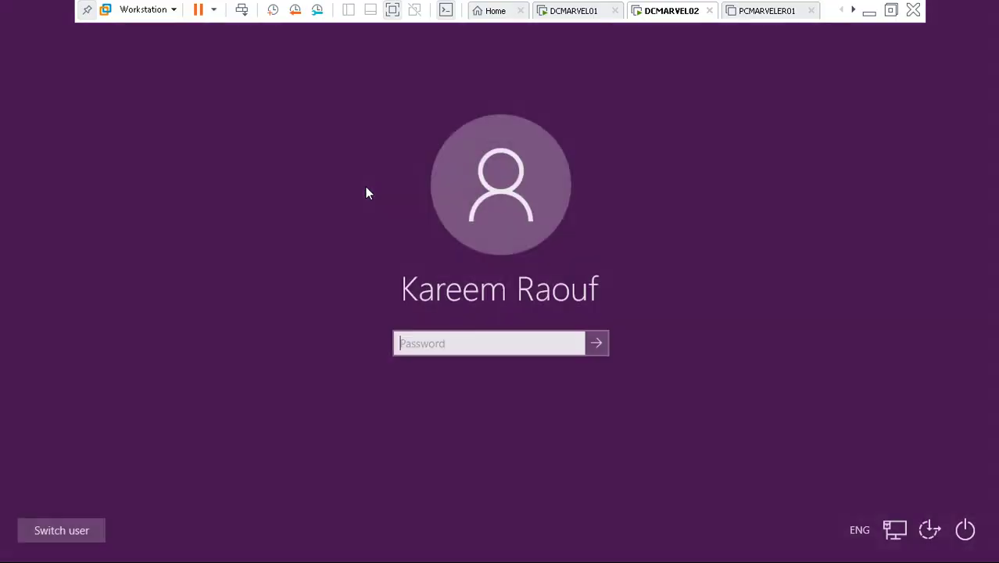
text(****)
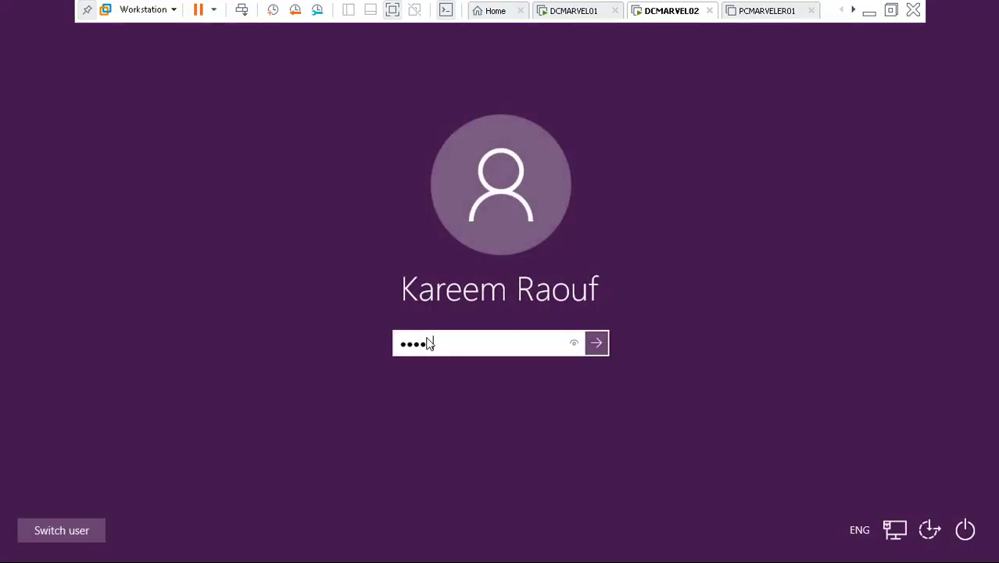
text(*****)
key(Return)
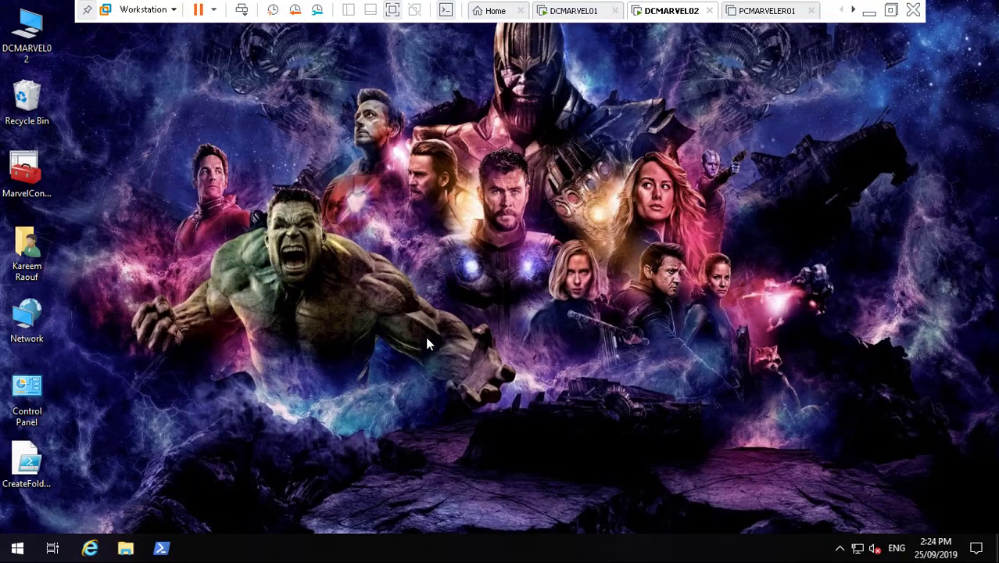
- Launch Task Scheduler from the Windows Administrative Tools folder, then close that folder window
click(19, 549)
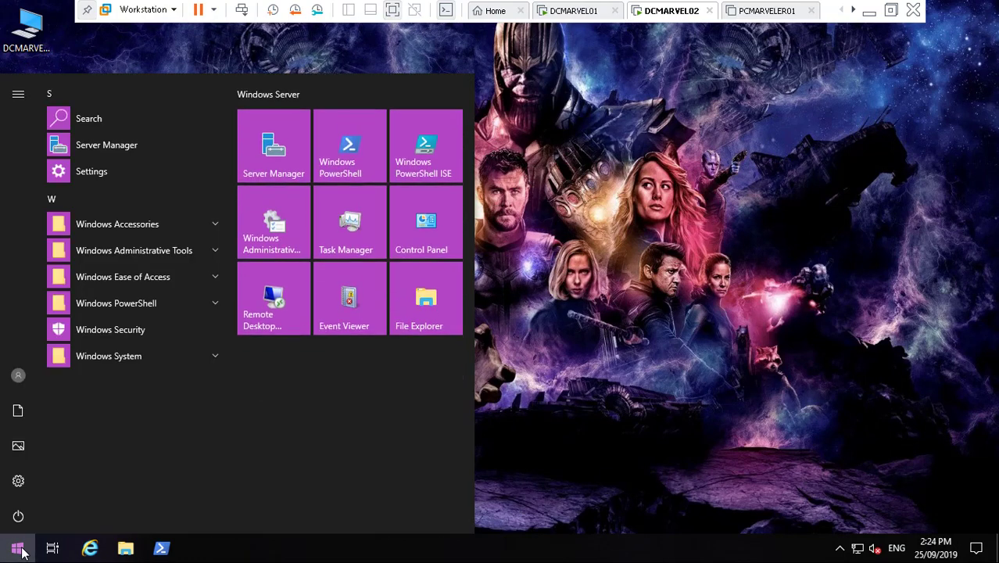
click(266, 239)
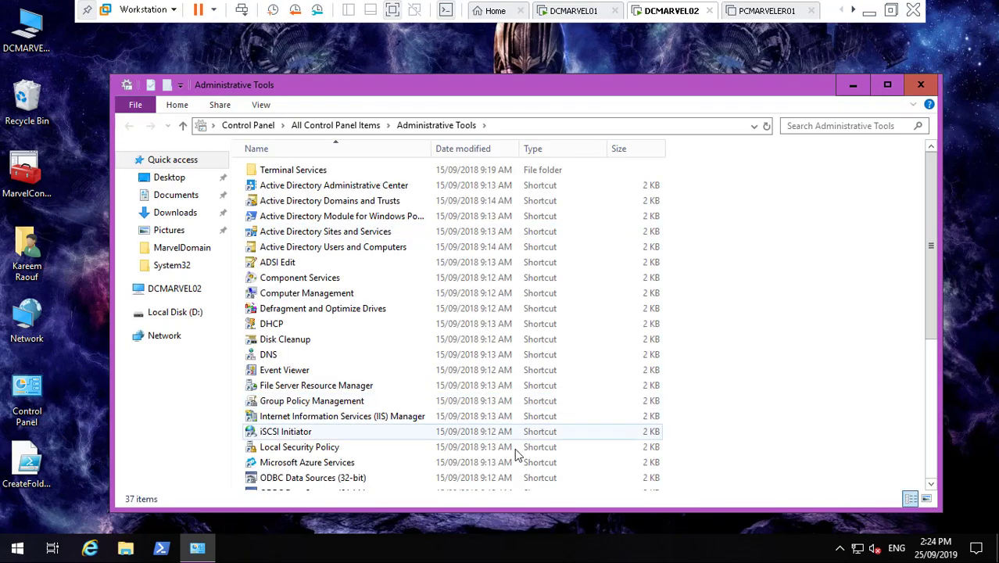
click(930, 469)
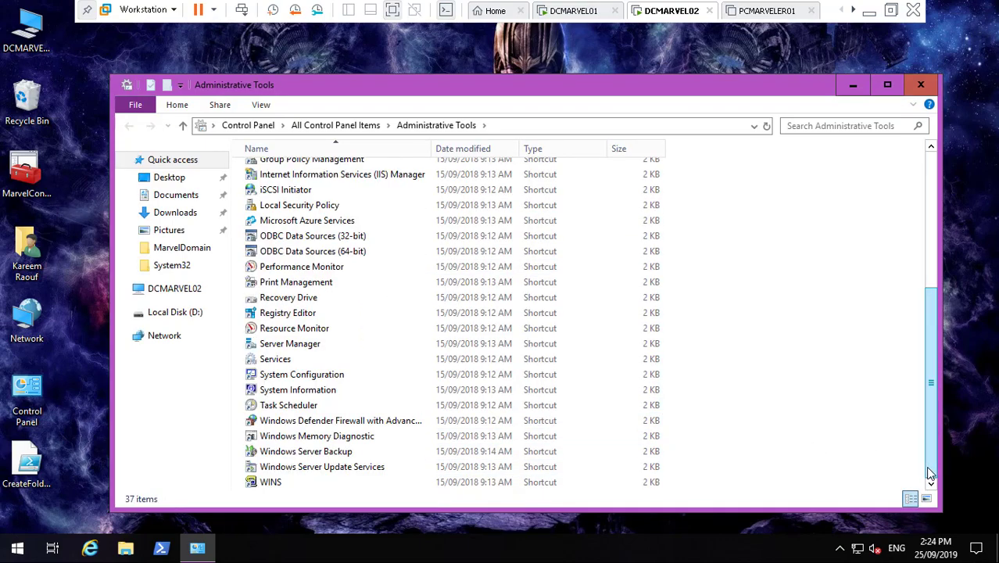
click(334, 406)
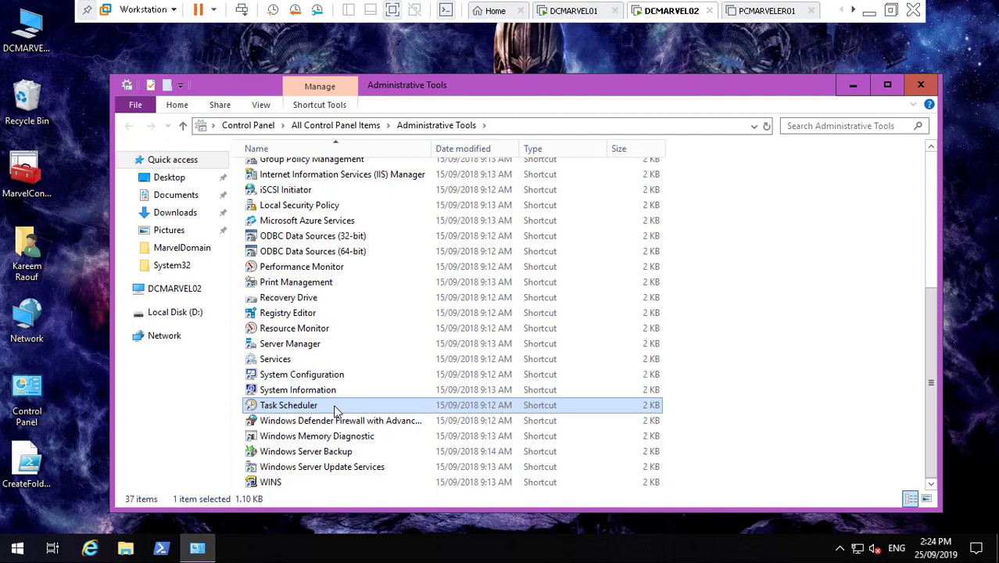
double_click(334, 410)
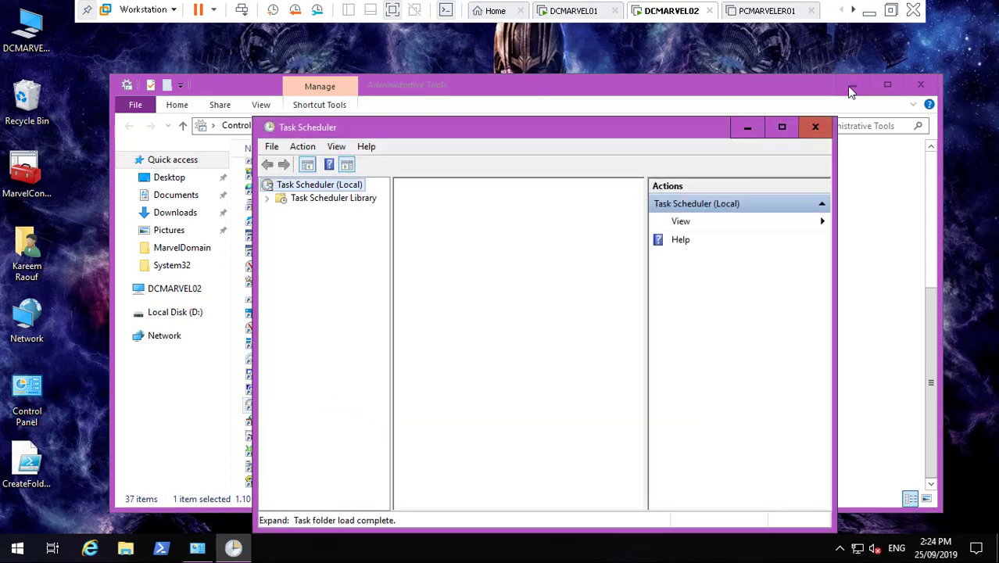
click(919, 85)
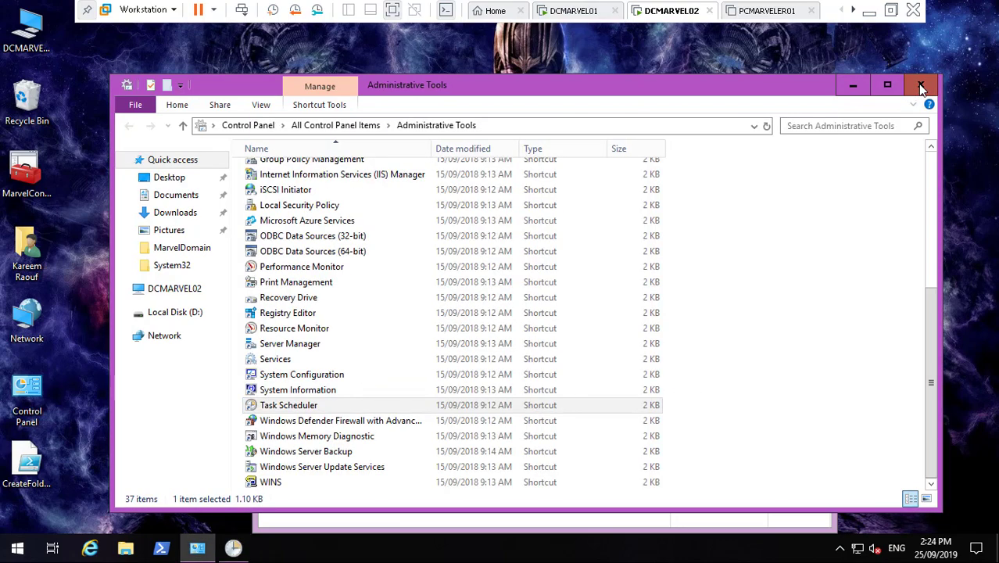
- Maximize Task Scheduler and start Create Basic Task from the Task Scheduler Library, restoring the VM view
click(781, 126)
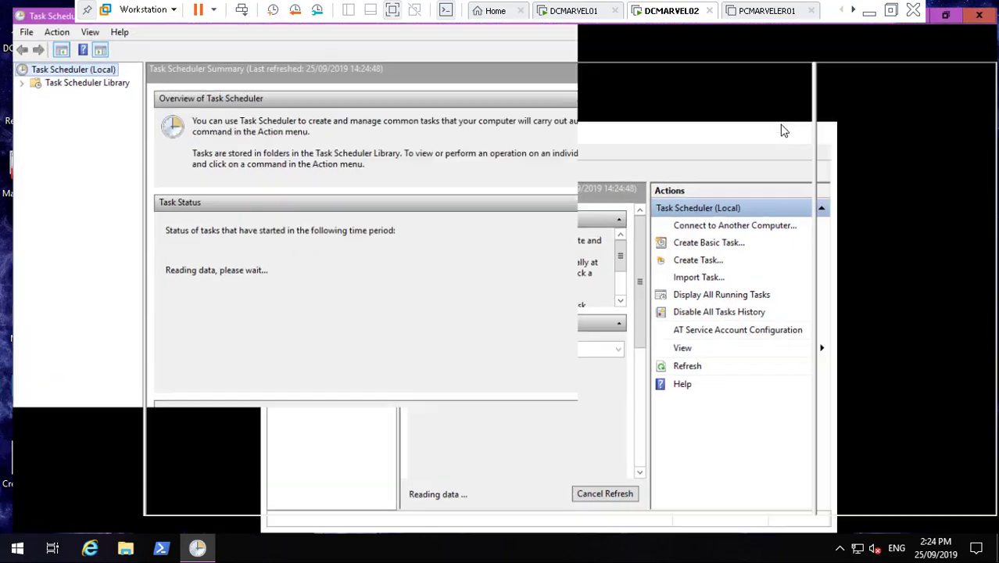
click(72, 80)
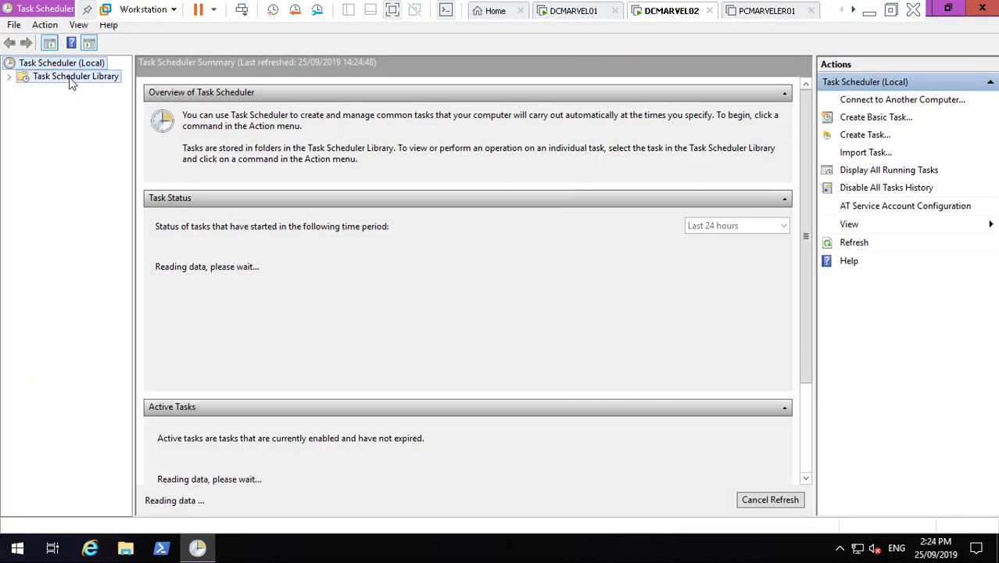
right_click(70, 79)
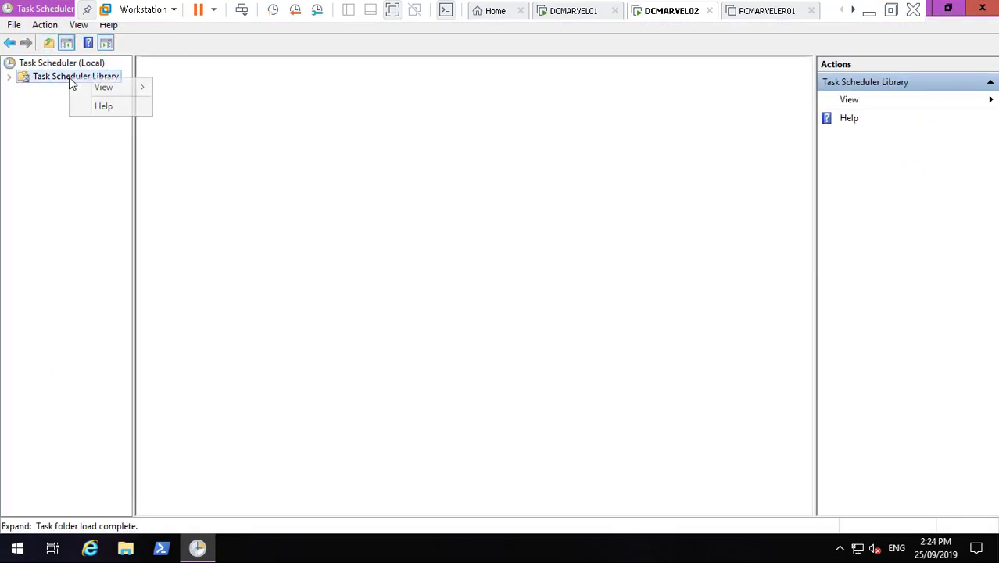
click(7, 78)
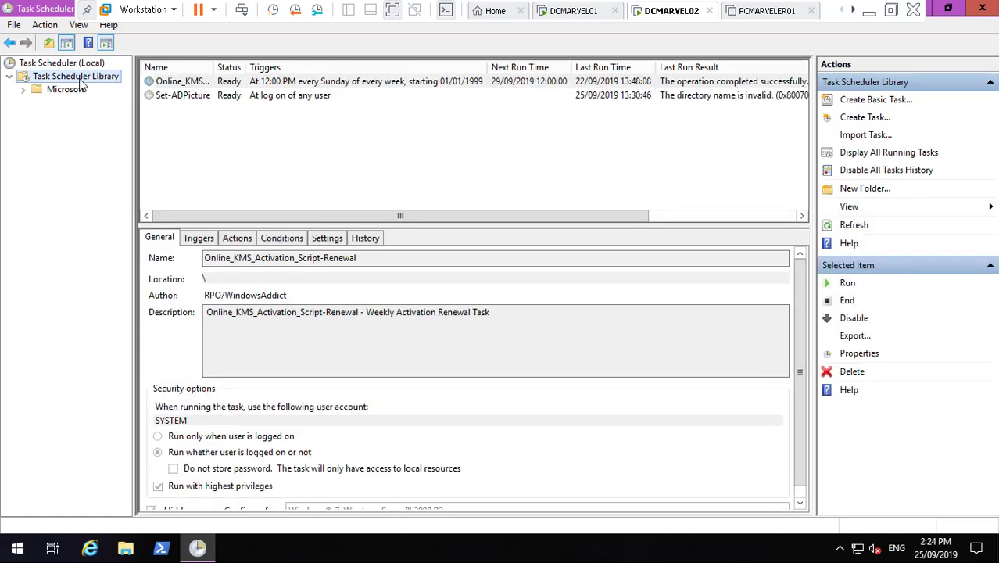
right_click(88, 80)
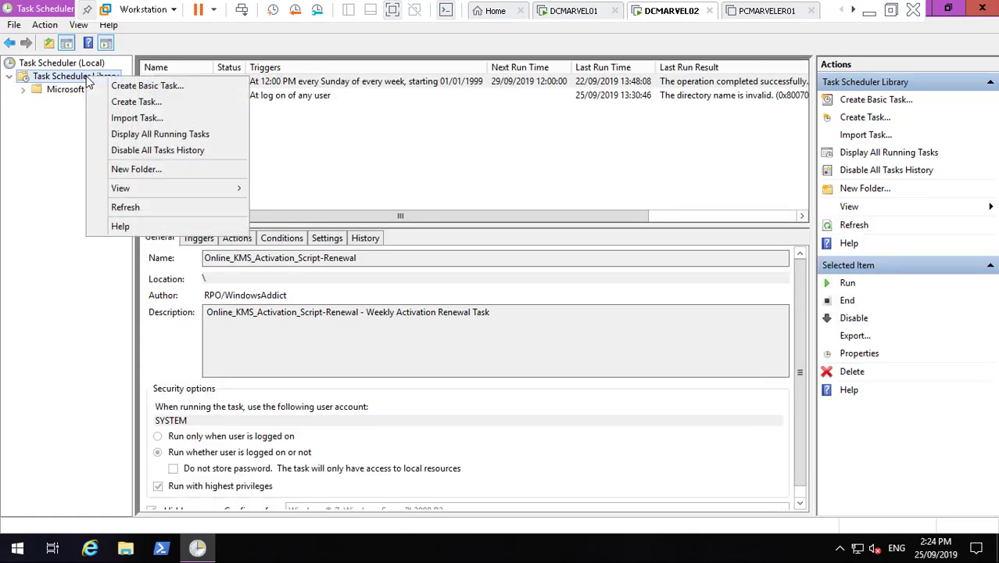
click(116, 85)
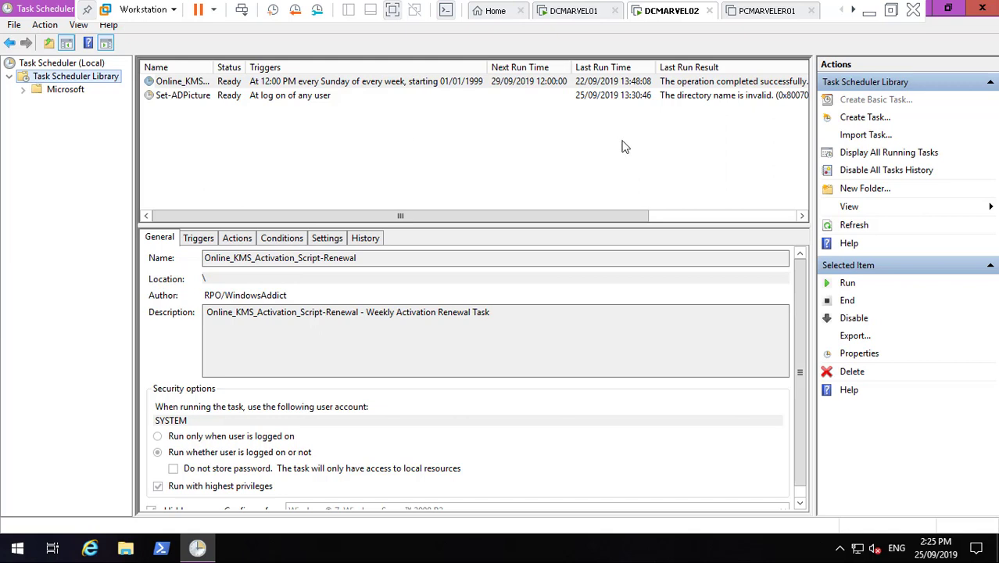
click(869, 16)
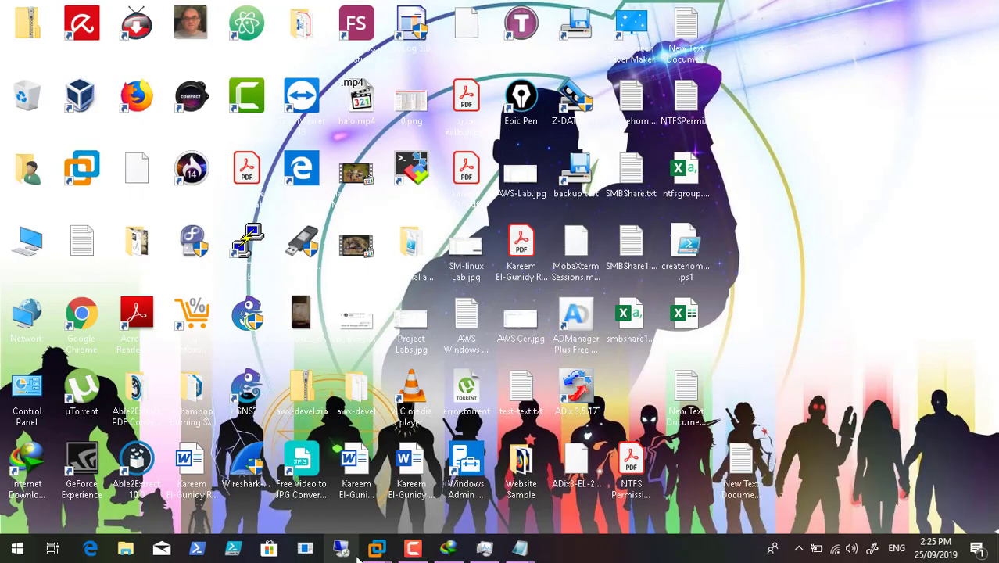
mouse_move(376, 548)
click(424, 451)
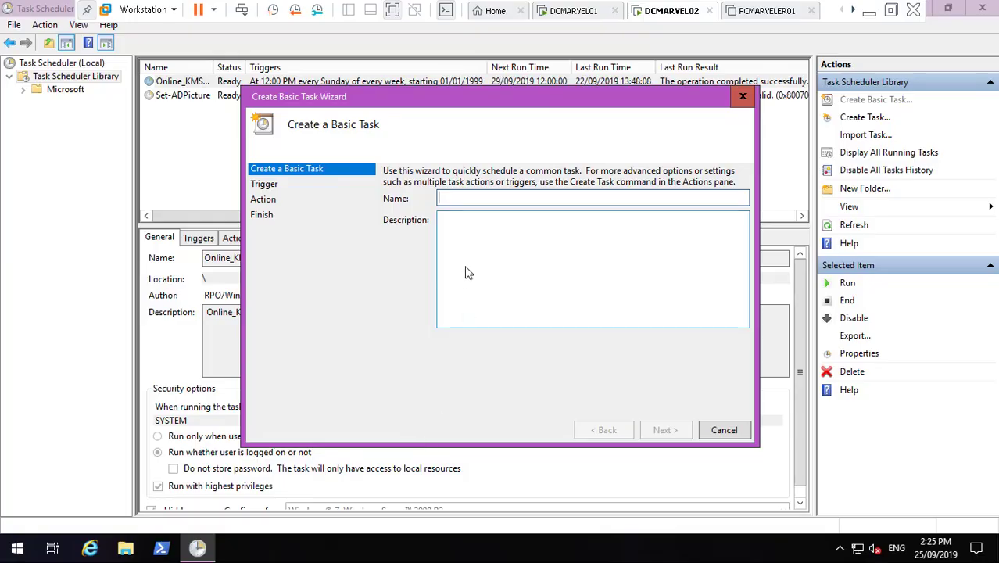
- Name the task BackupEventLog with a Daily trigger starting at 00:00:00
text(Backup)
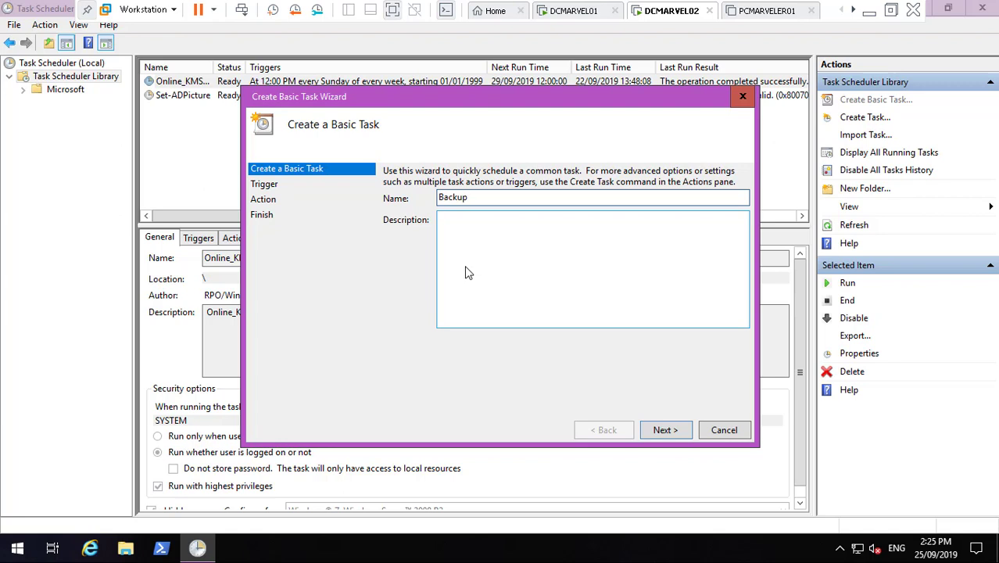
text(EventLog)
click(666, 431)
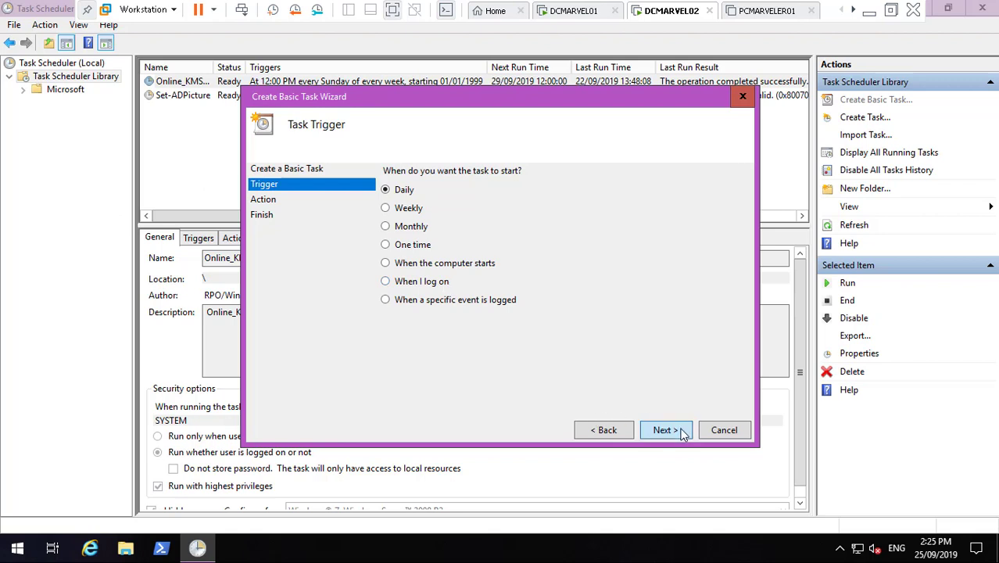
click(679, 432)
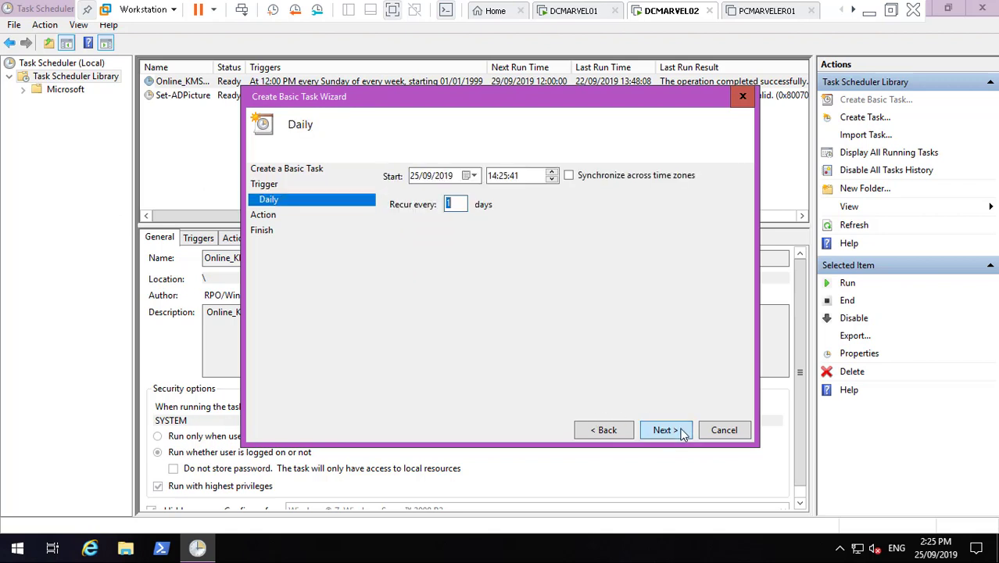
click(492, 177)
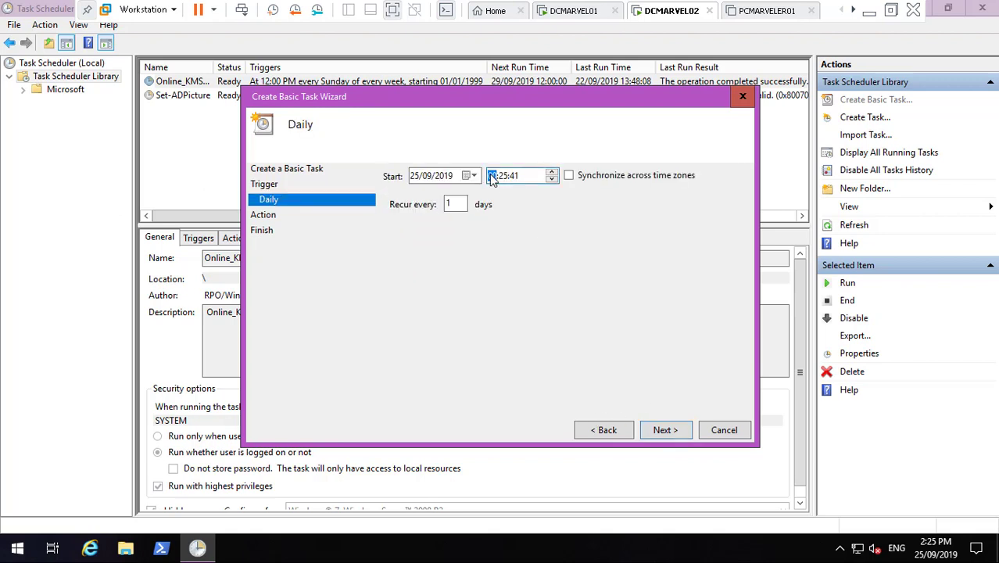
text(00)
click(505, 177)
text(00)
click(514, 175)
text(00)
click(657, 430)
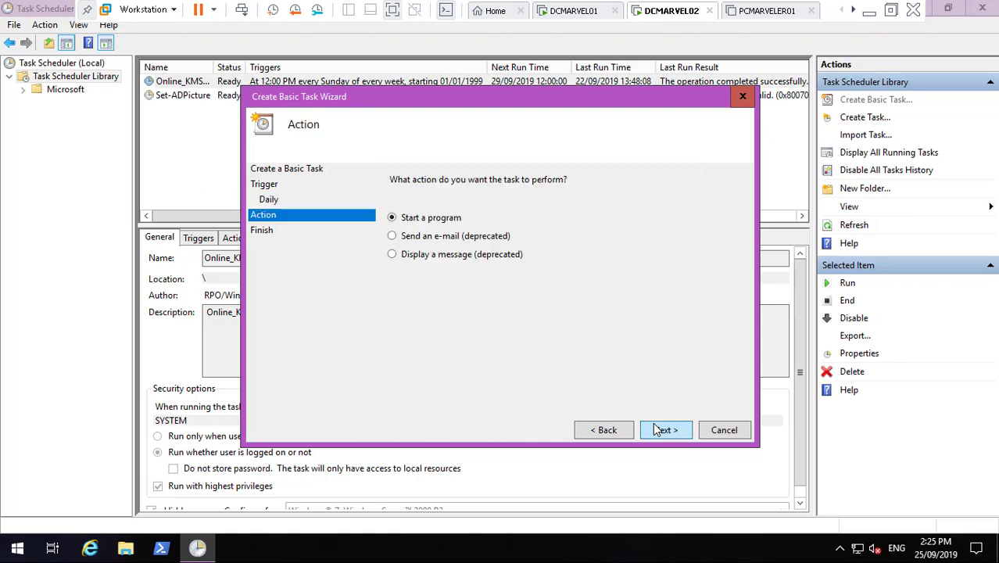
- Set the action to start D:\BackEventLogs\BackupEventLogs.cmd with its folder as Start in, opening properties on finish
click(665, 429)
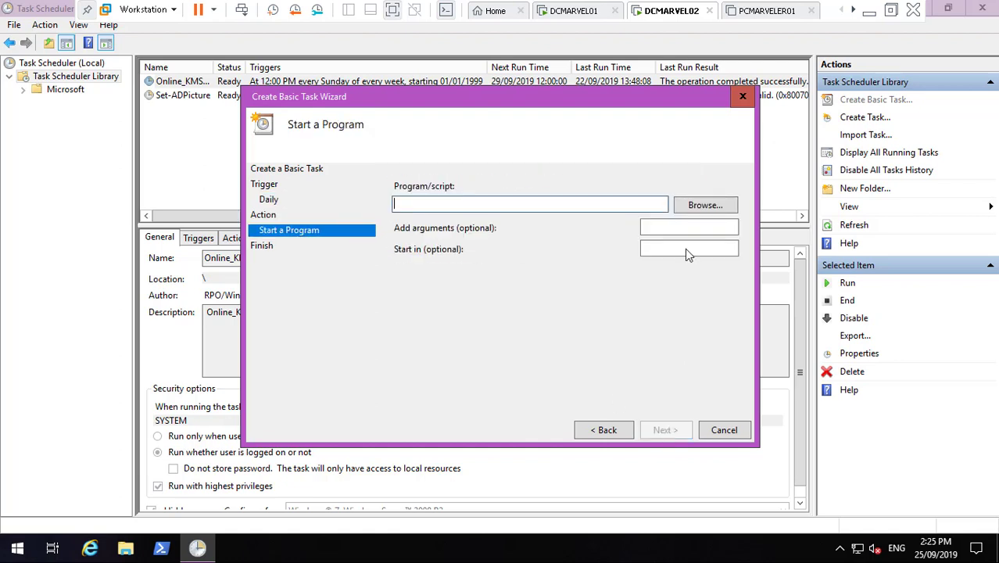
click(704, 206)
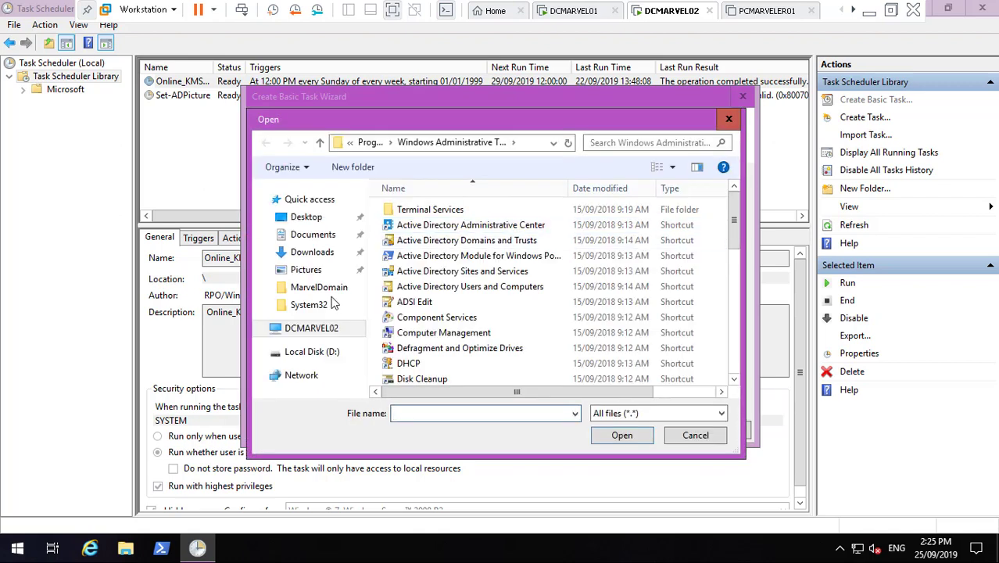
click(327, 352)
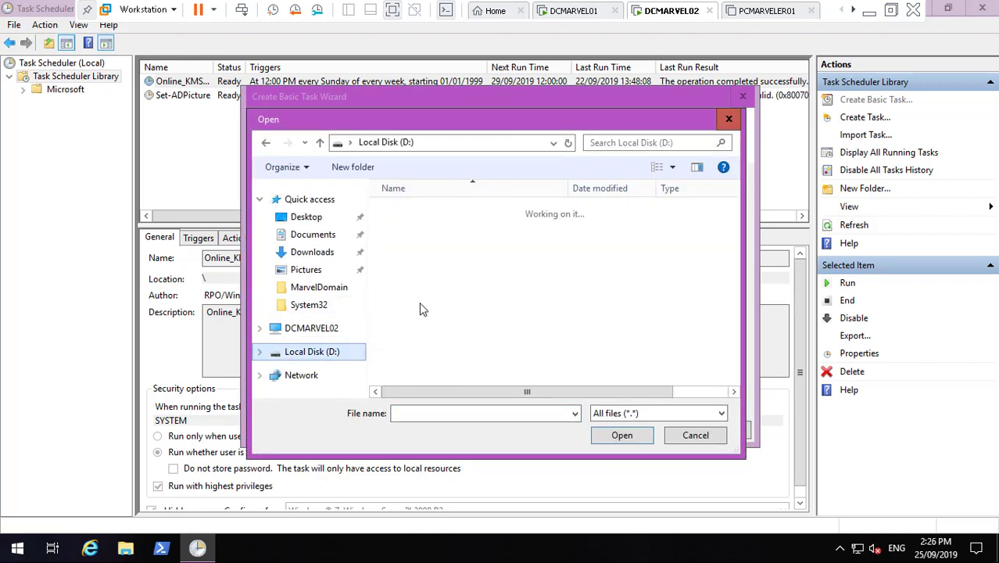
double_click(442, 212)
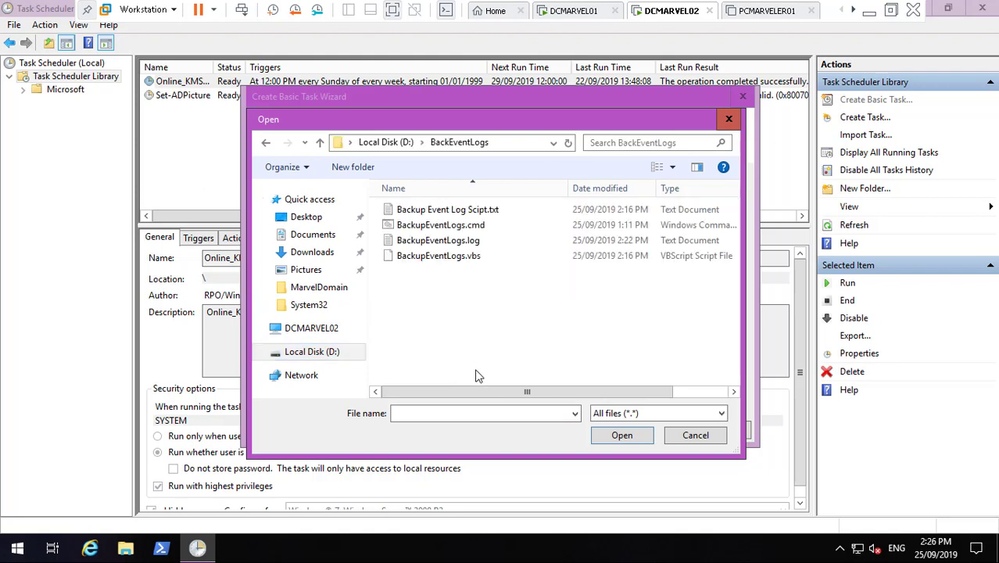
click(474, 227)
click(628, 437)
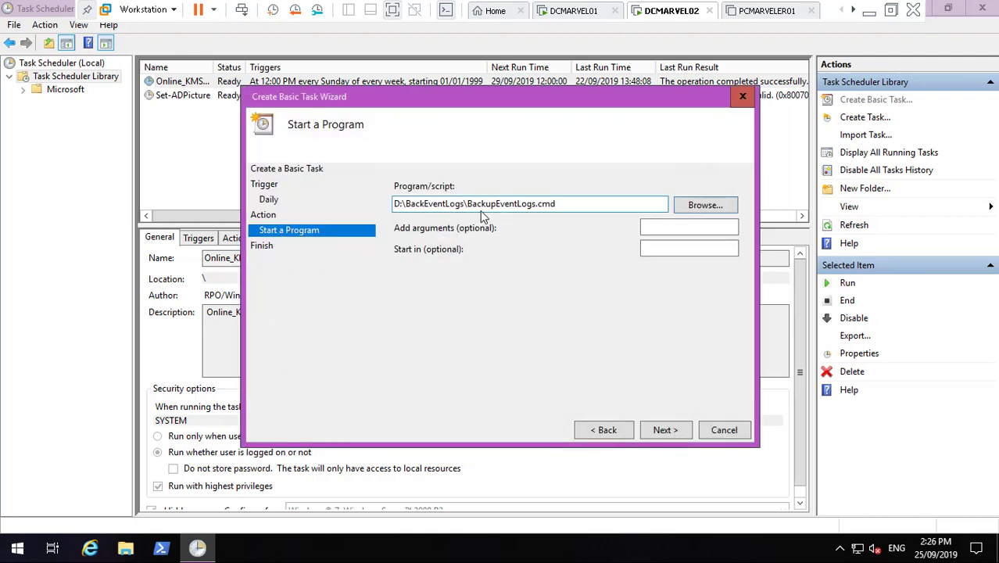
drag(466, 206, 359, 206)
key(ctrl+c)
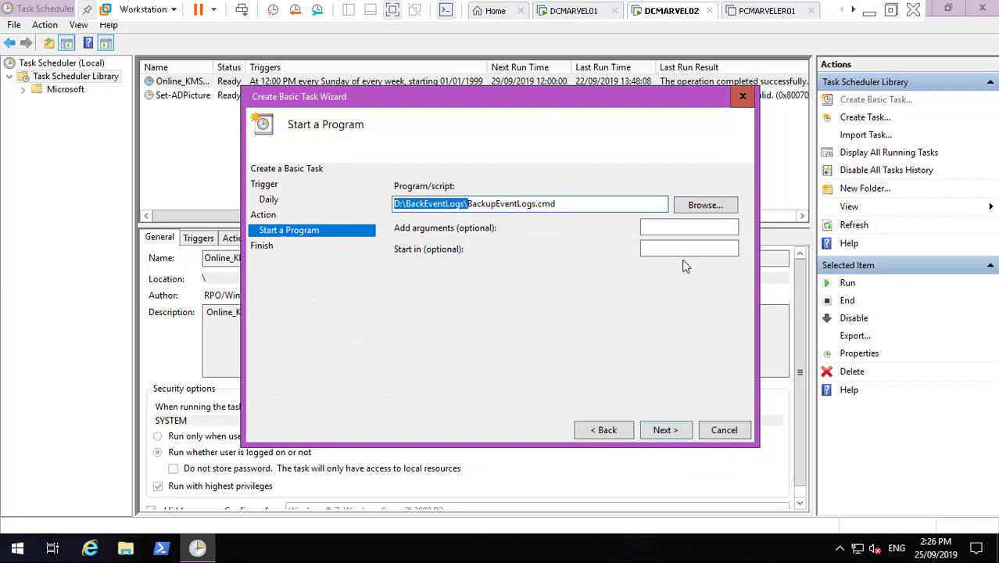
click(679, 250)
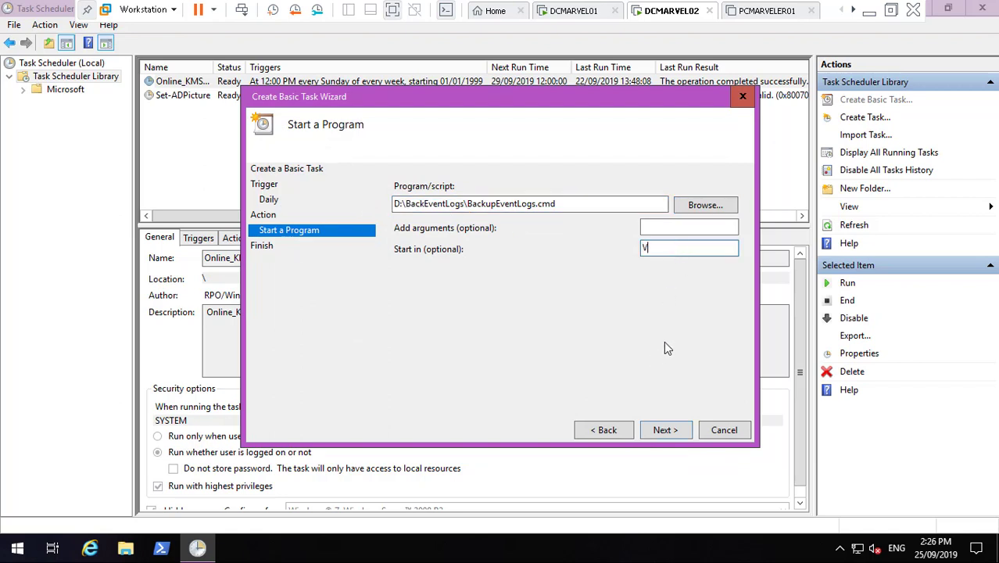
text(v)
key(BackSpace)
key(ctrl+v)
click(666, 429)
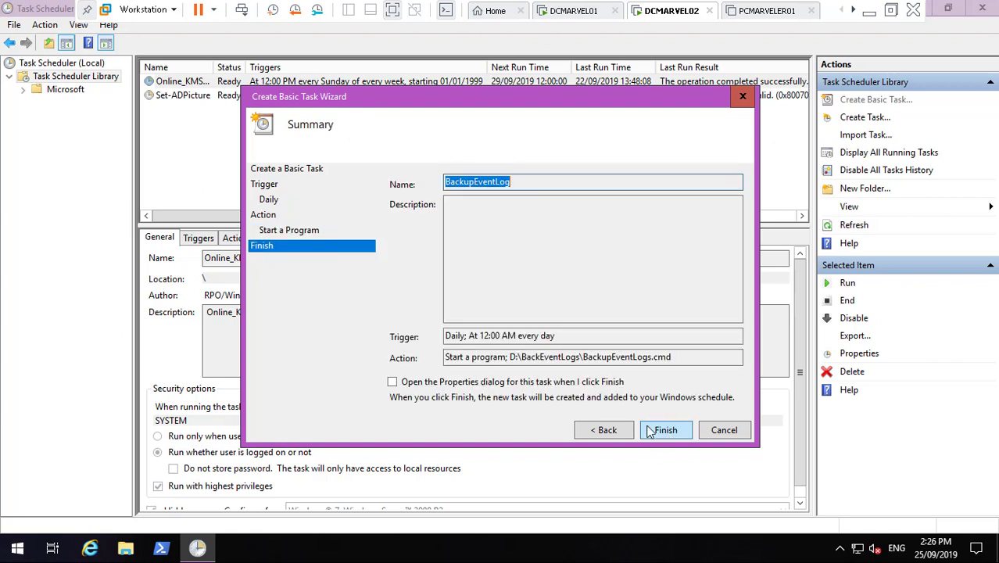
click(558, 383)
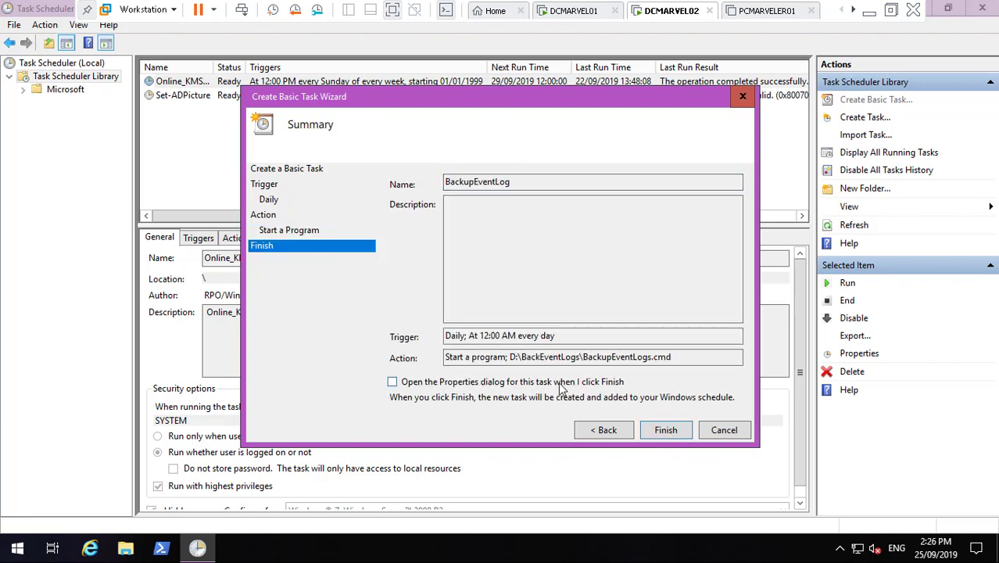
- Finish the task, set it to run as SYSTEM with highest privileges, configured for Windows Server 2019
click(665, 429)
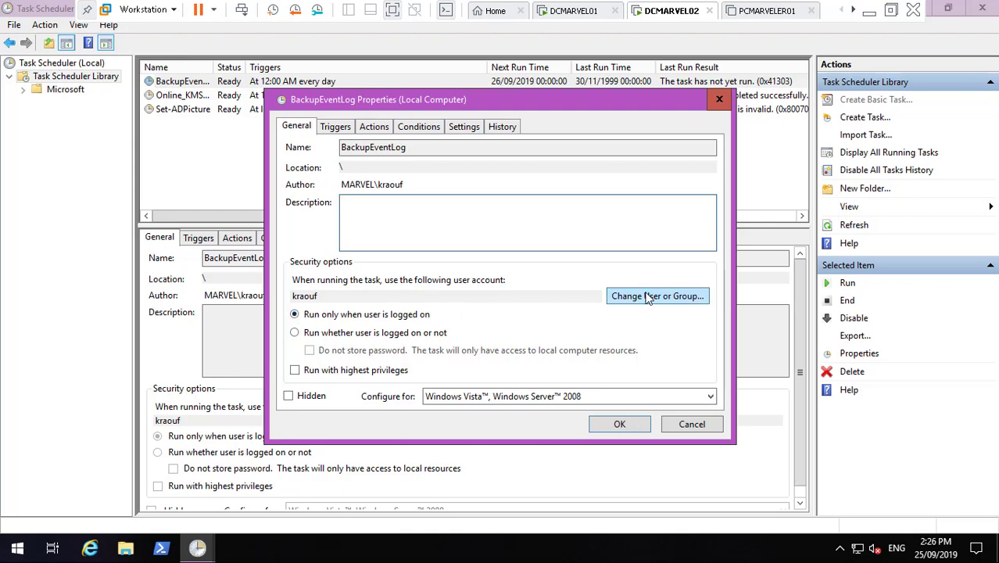
click(647, 297)
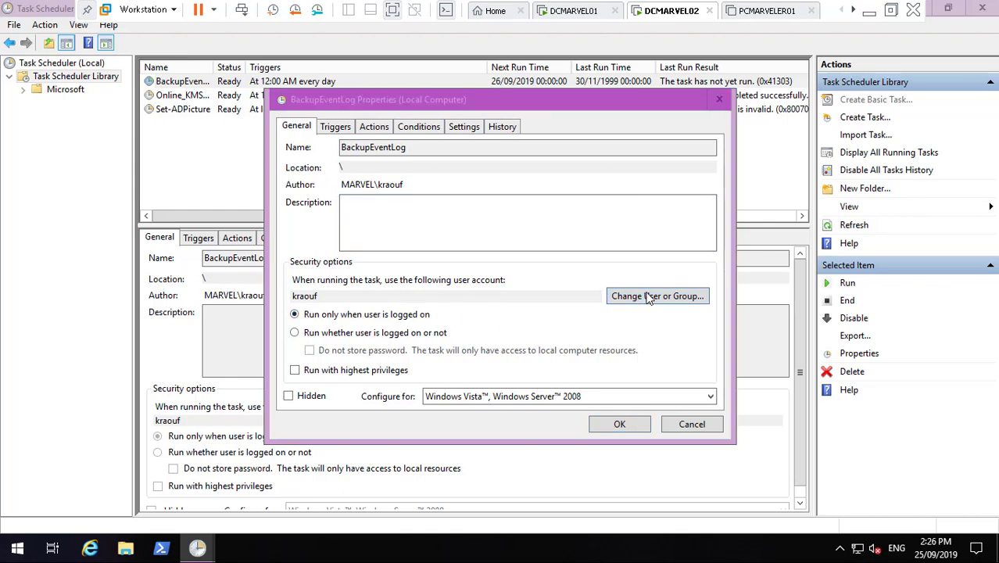
text(syst)
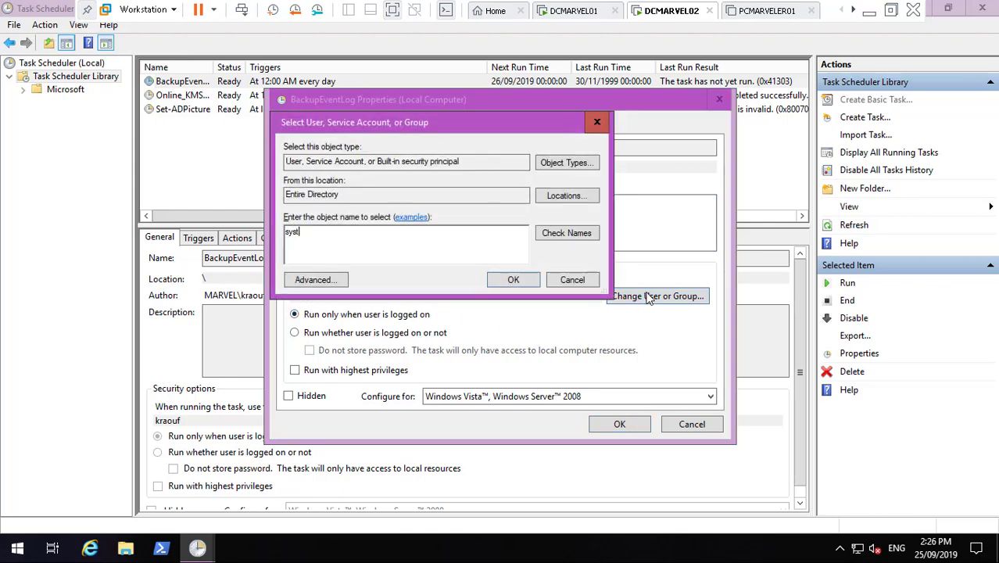
click(584, 242)
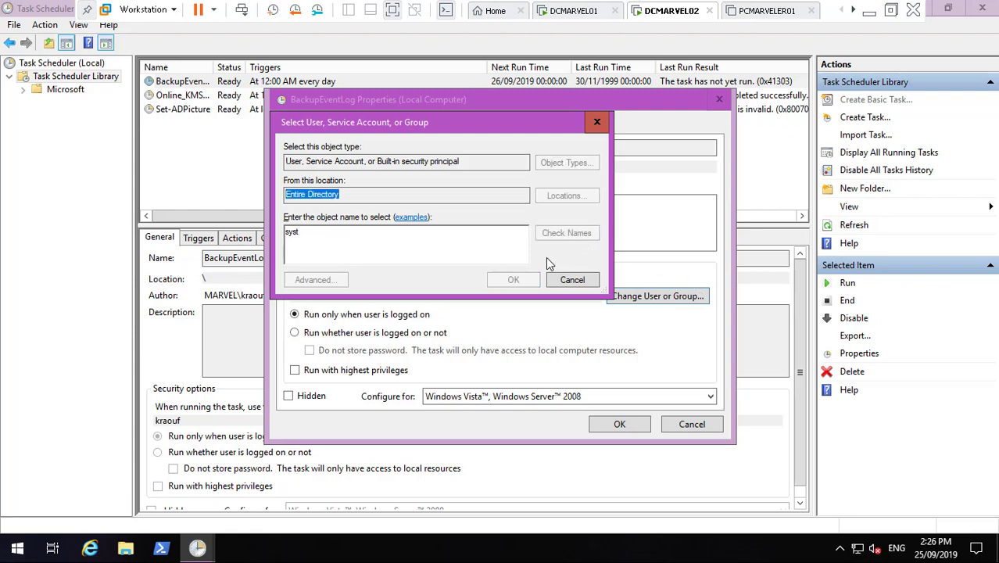
click(513, 280)
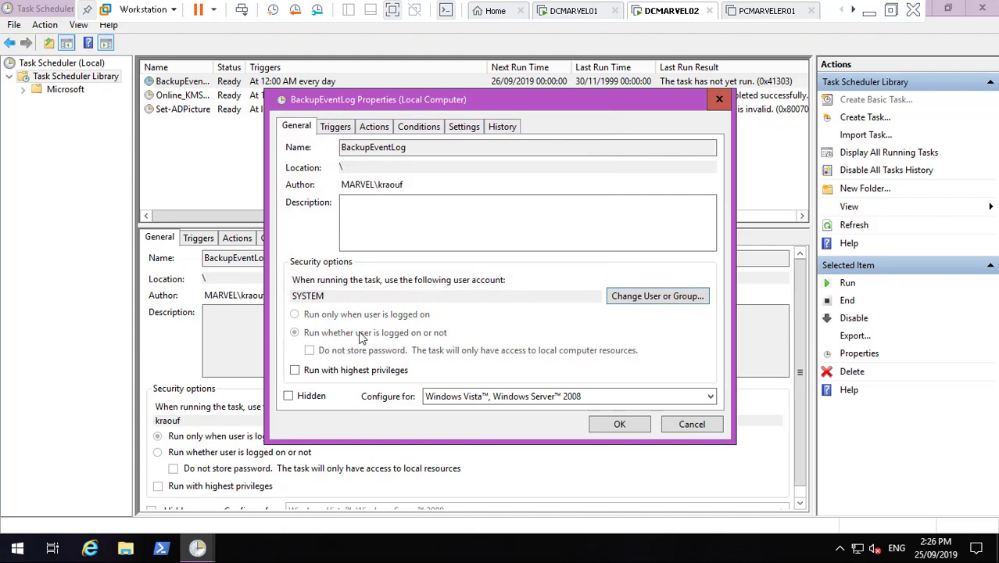
click(297, 371)
click(469, 396)
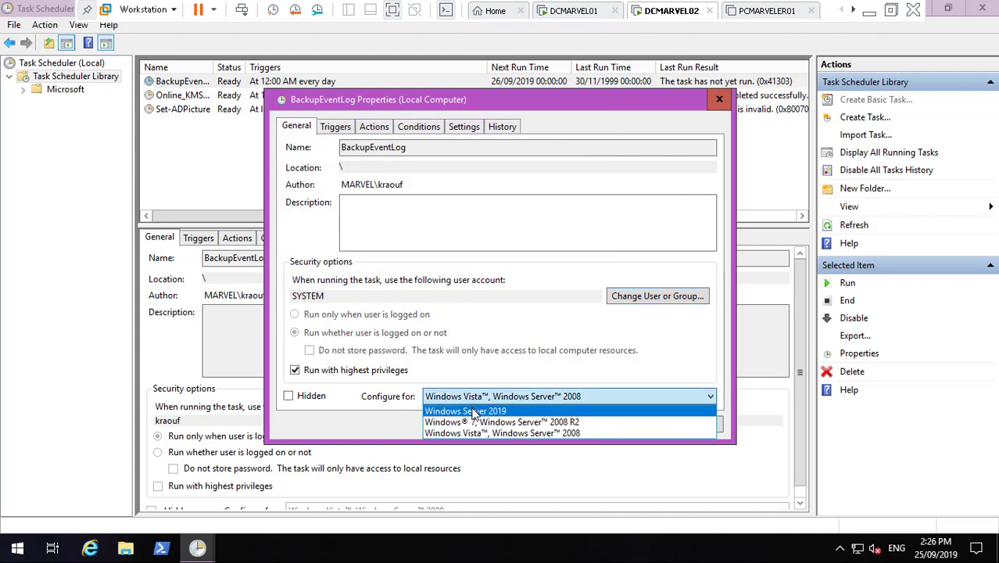
click(473, 411)
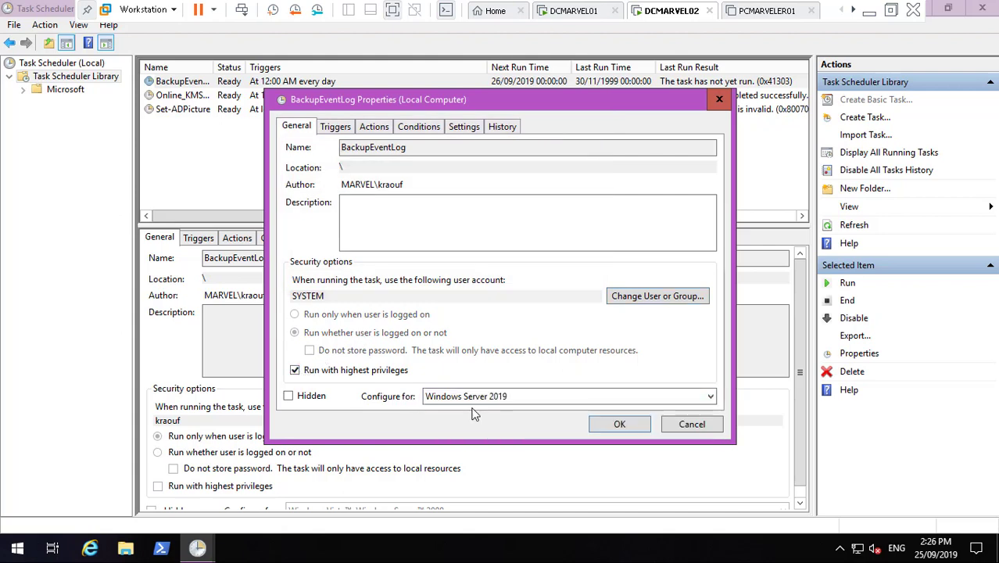
click(633, 426)
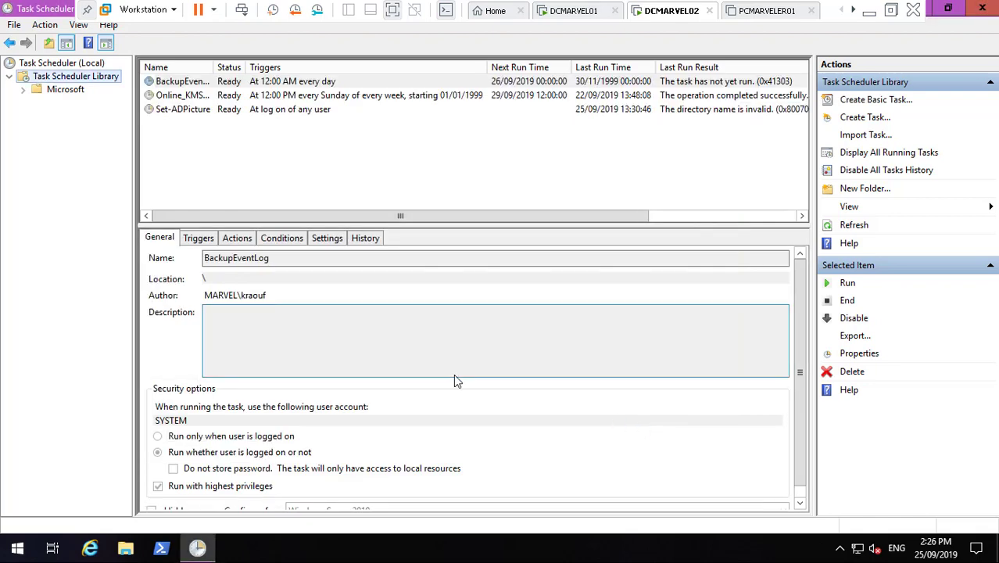
- Run the BackupEventLog task now, refresh the list to see its result, and close Task Scheduler
right_click(187, 81)
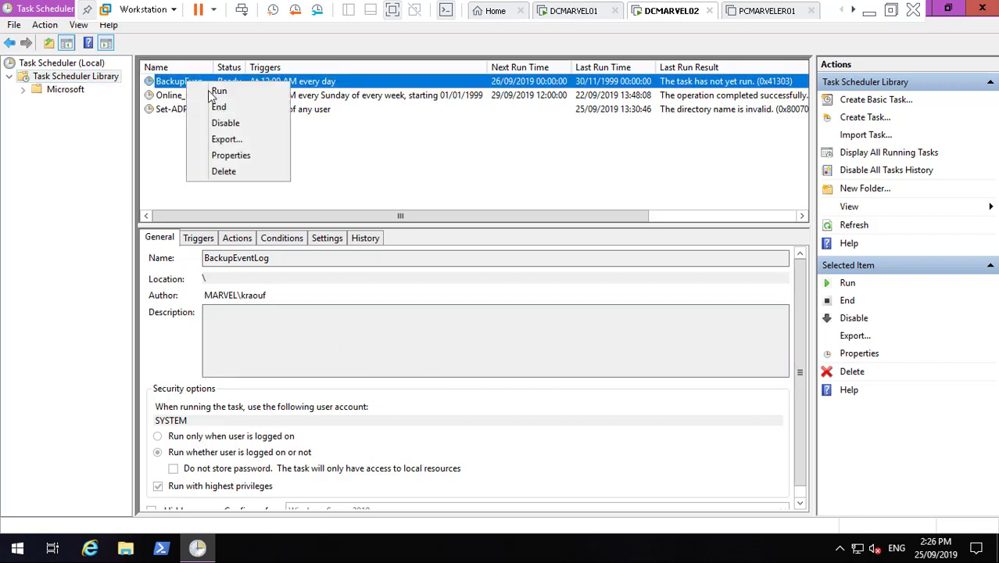
click(218, 97)
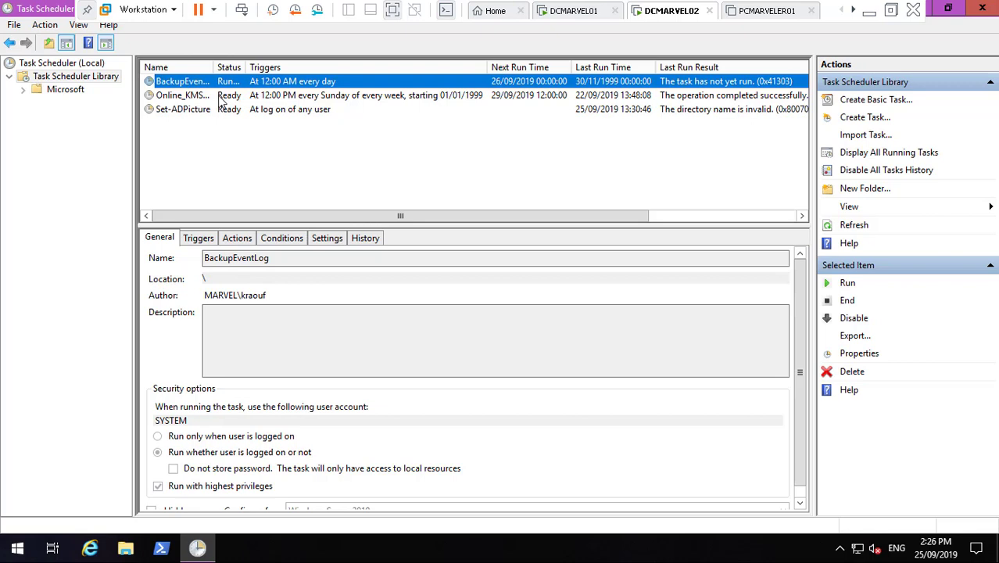
right_click(242, 146)
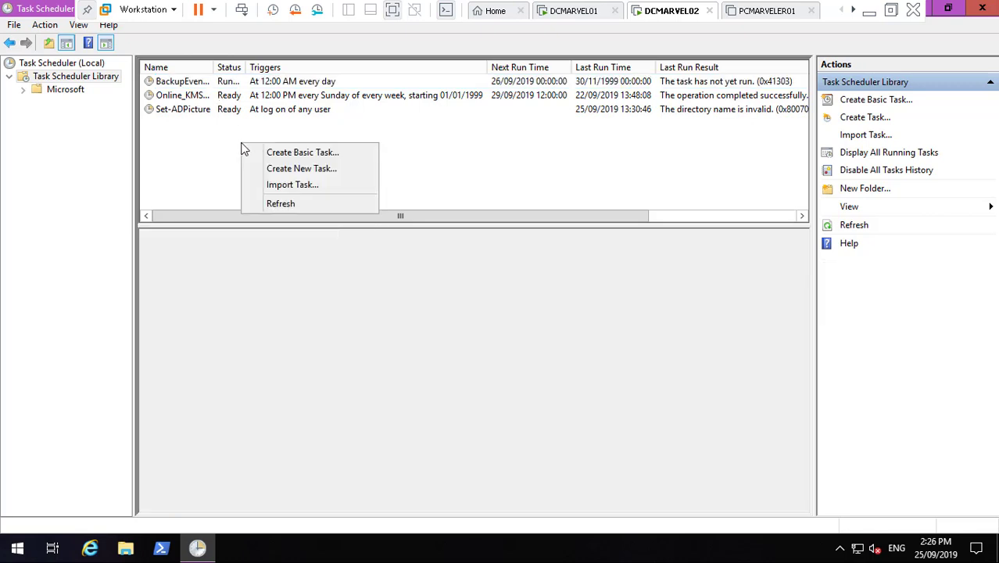
click(292, 202)
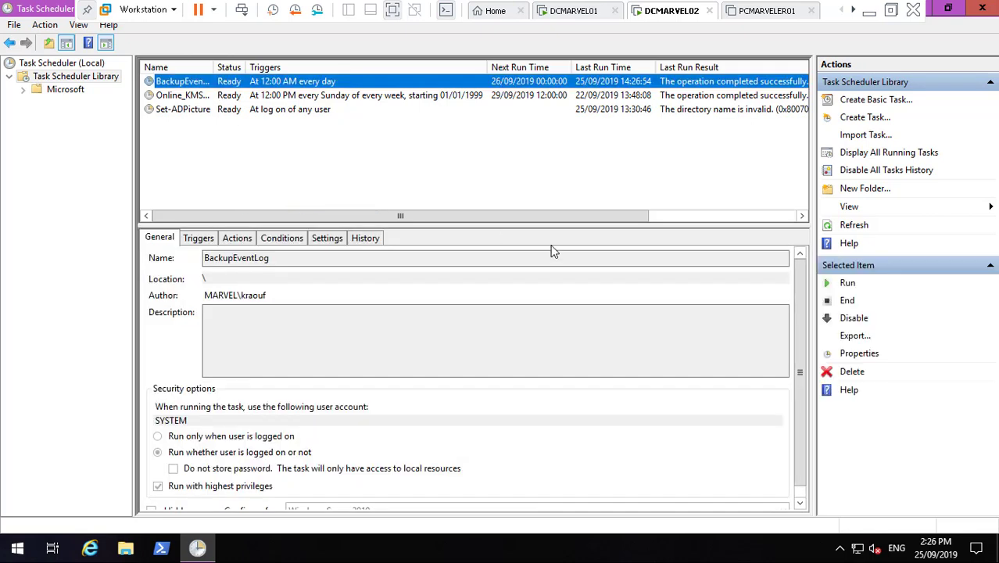
click(987, 8)
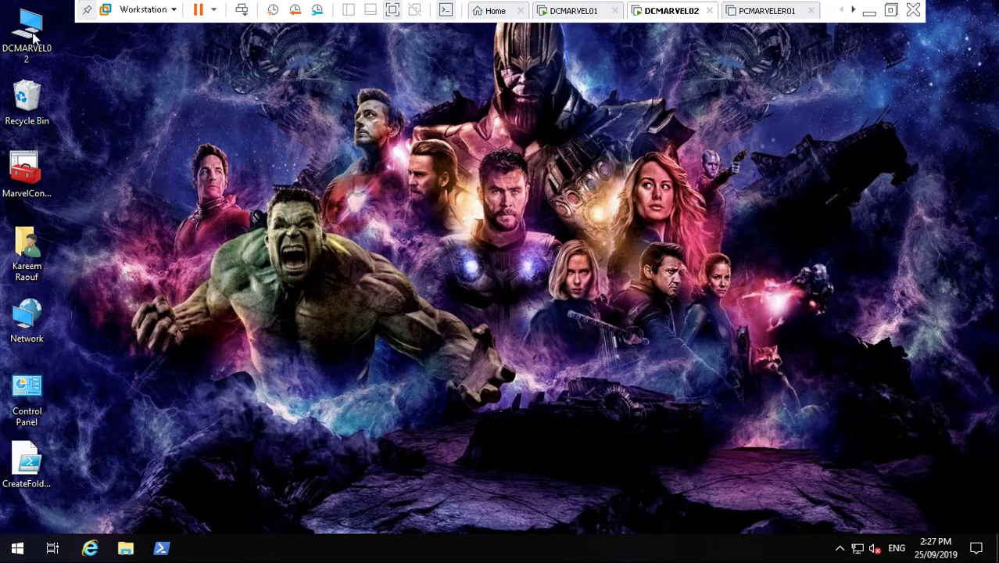
- Open D:\BackEventLogs\BackupEventLogs.log to review the backup results, then close it and the folder
double_click(33, 33)
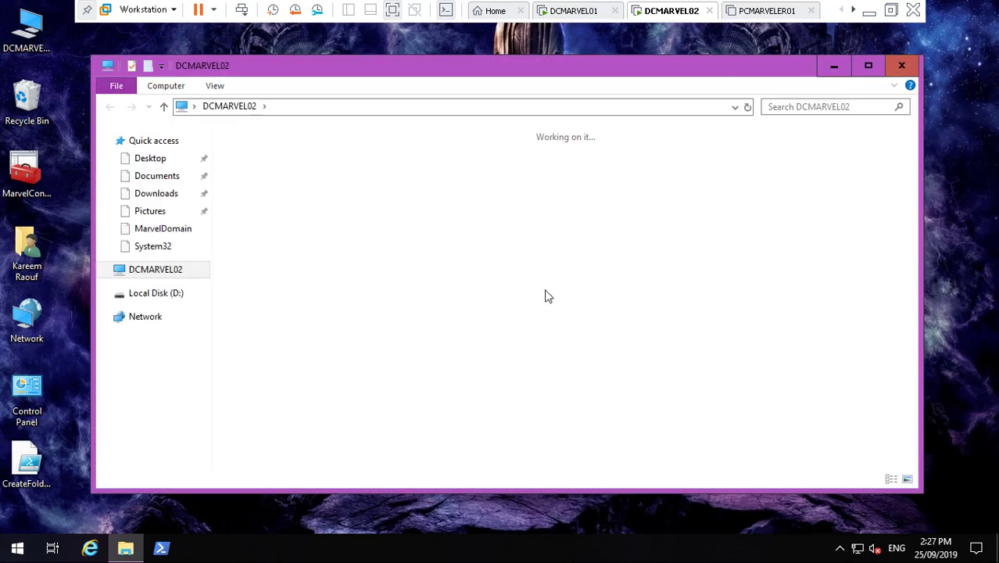
click(486, 311)
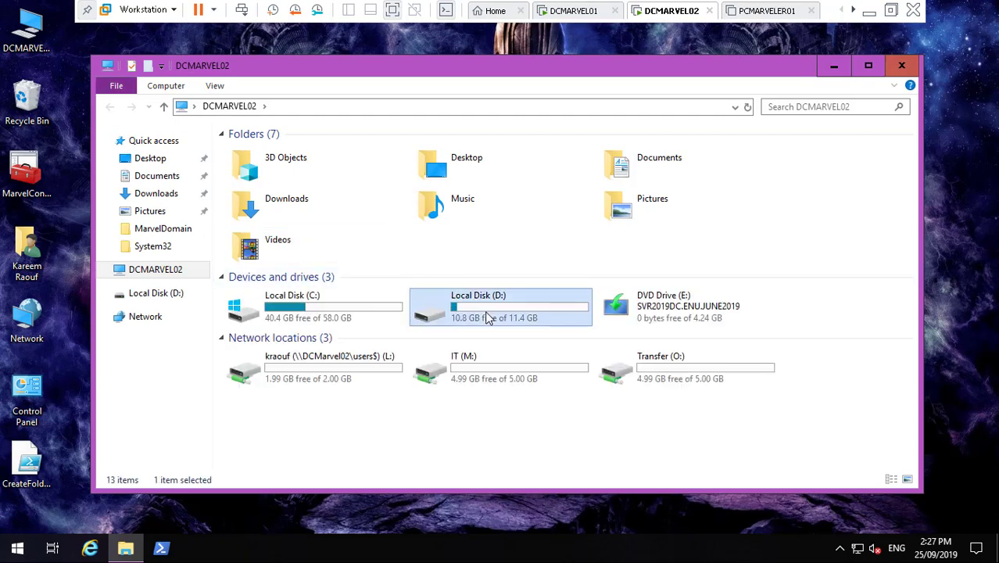
double_click(486, 317)
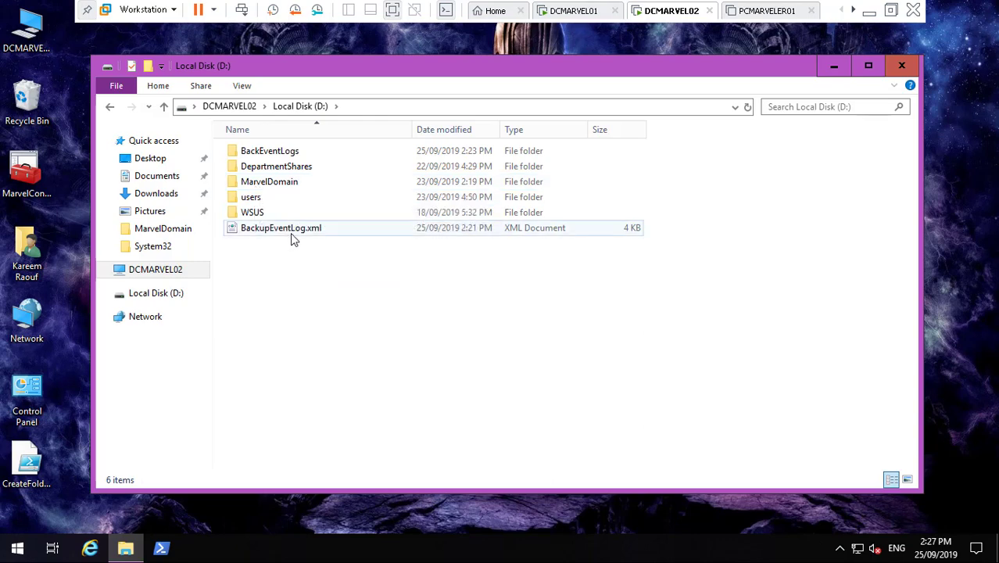
click(295, 234)
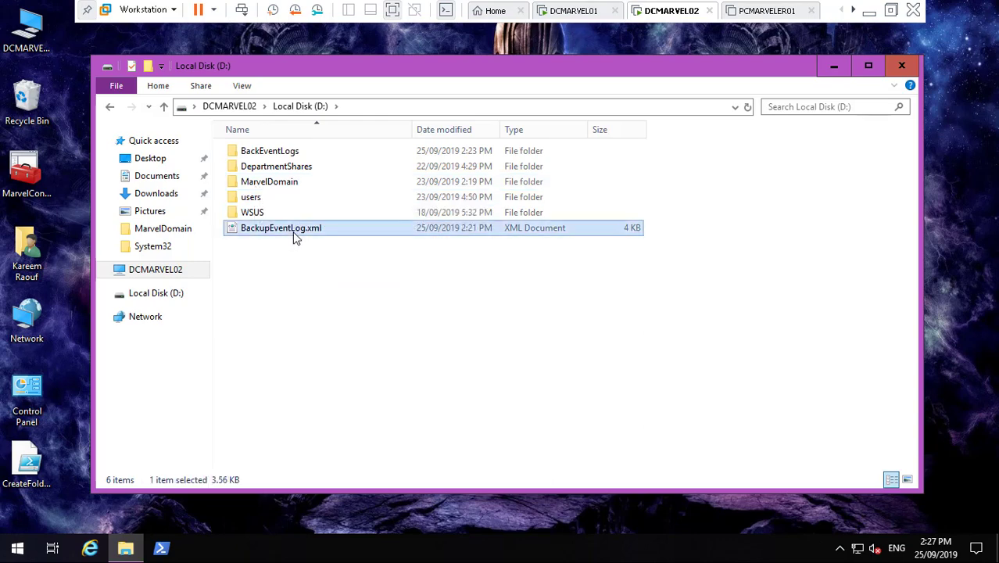
click(277, 157)
double_click(277, 153)
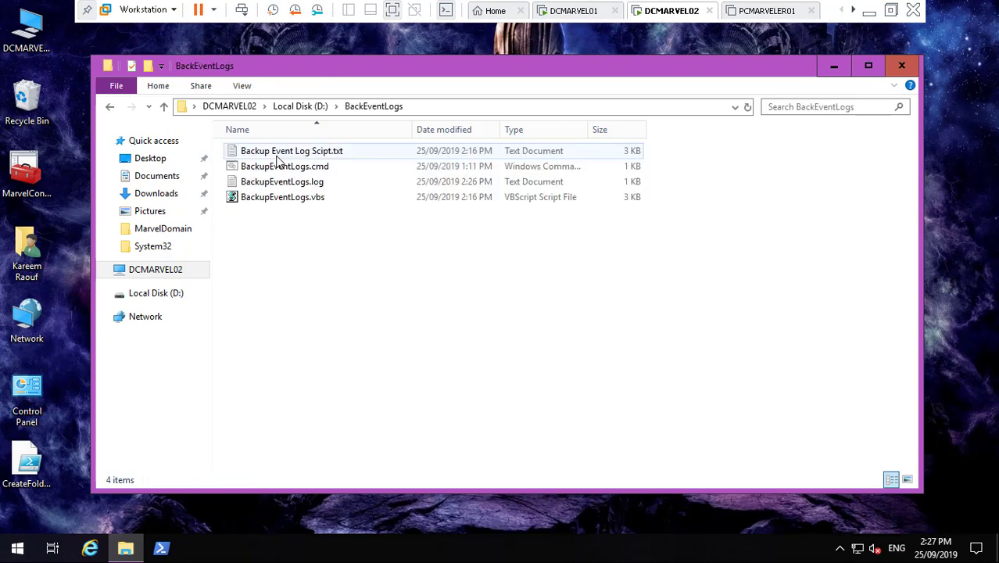
click(283, 183)
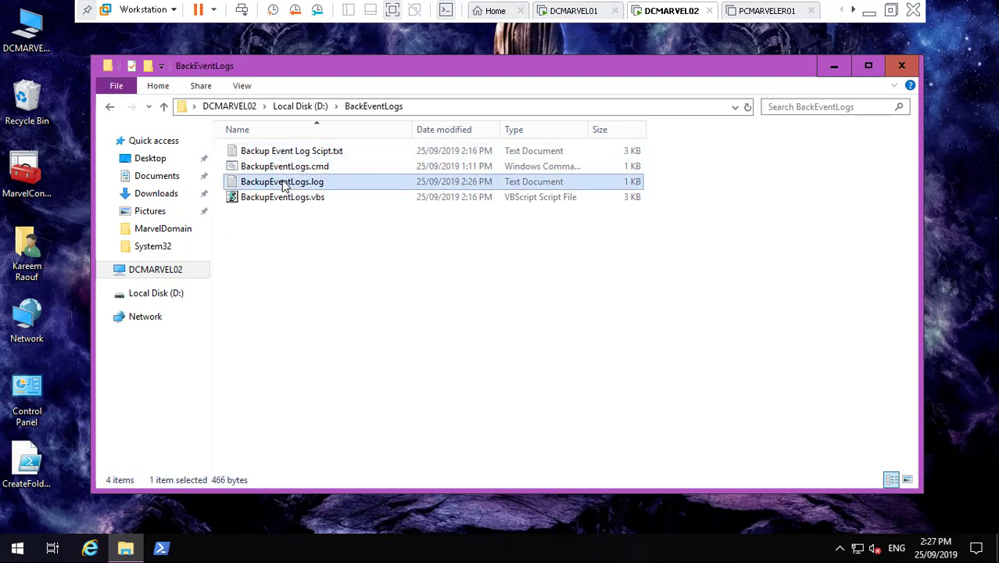
double_click(282, 183)
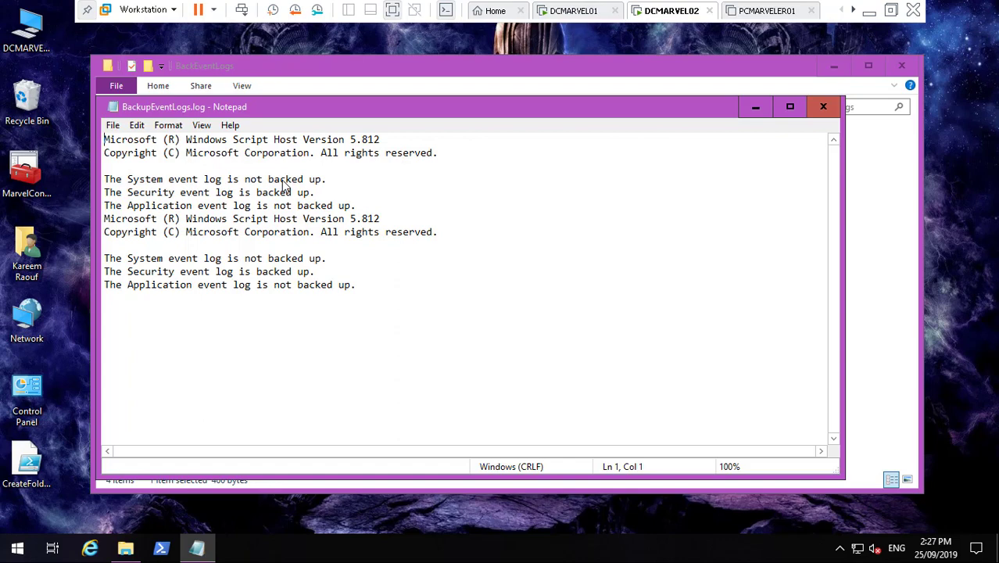
click(824, 107)
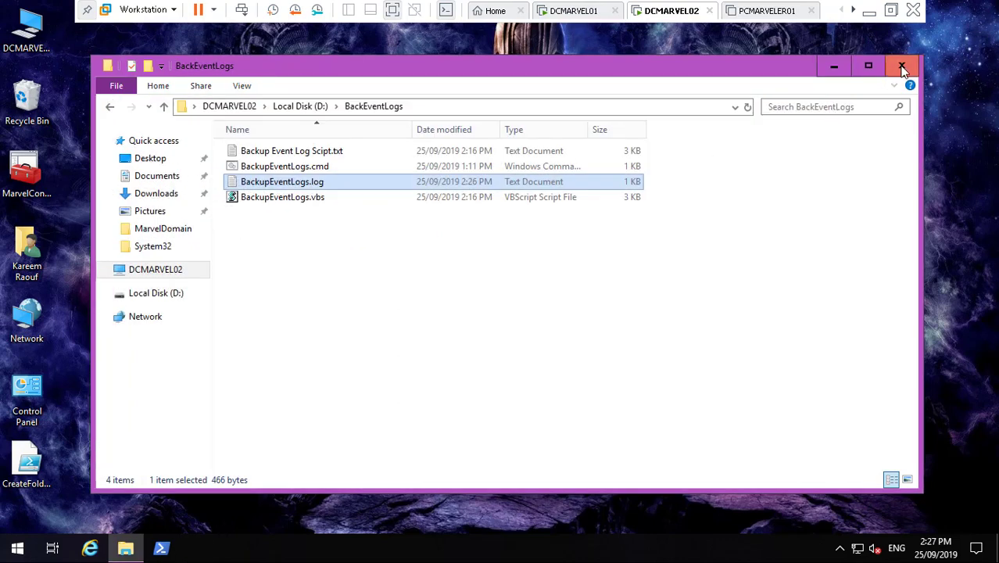
click(901, 65)
- In the WSUS console, add a Needed Count column to the updates list
click(868, 10)
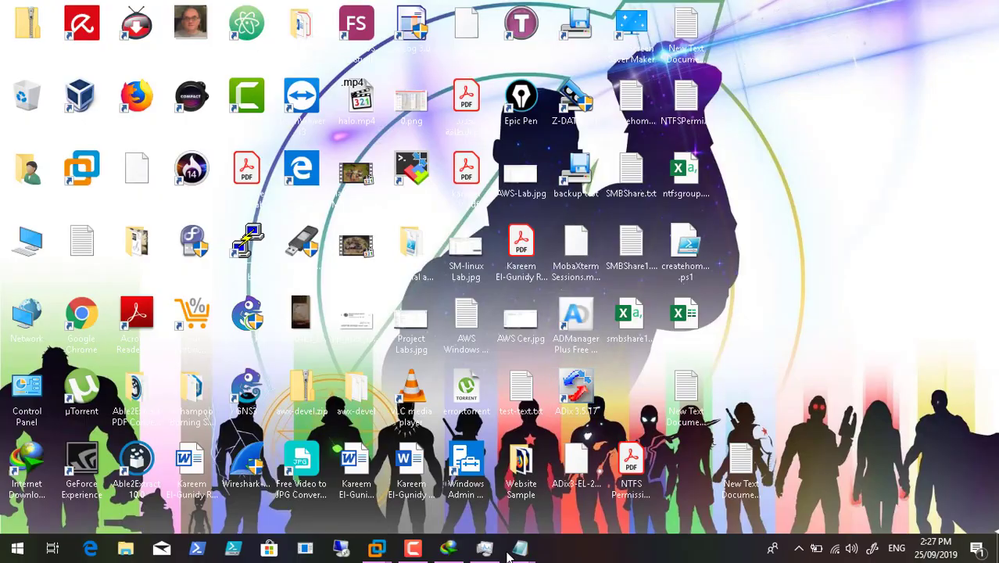
click(417, 549)
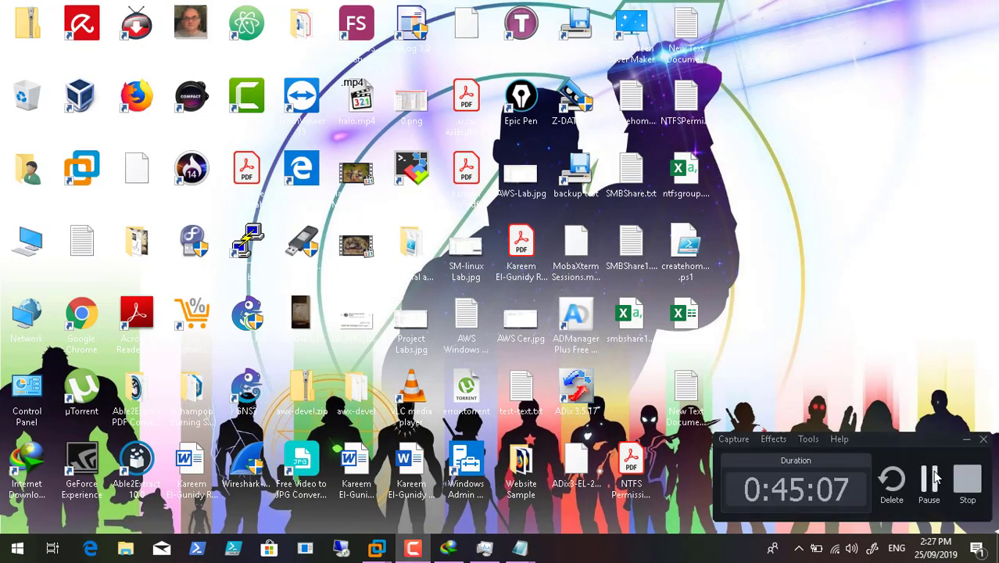
click(930, 478)
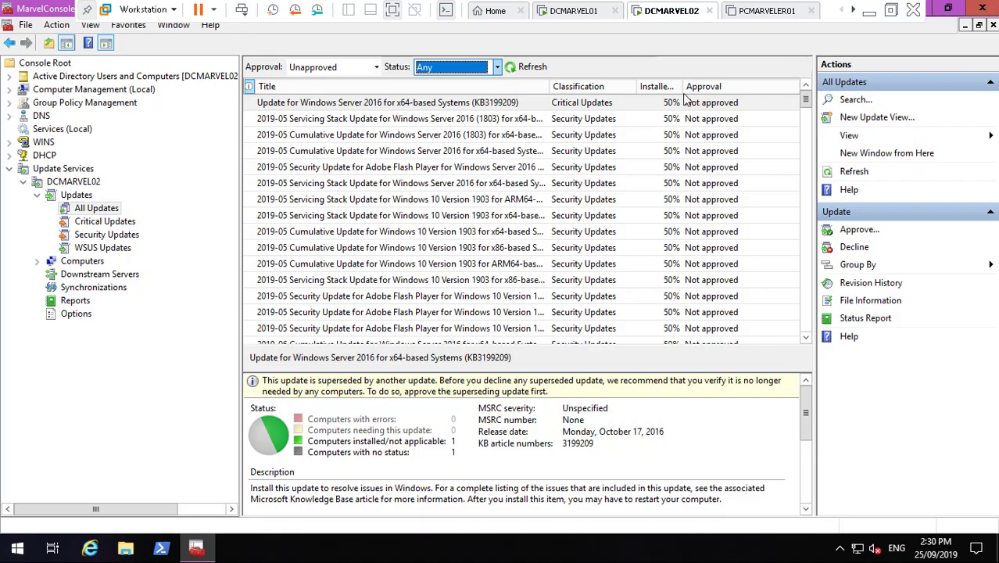
right_click(706, 87)
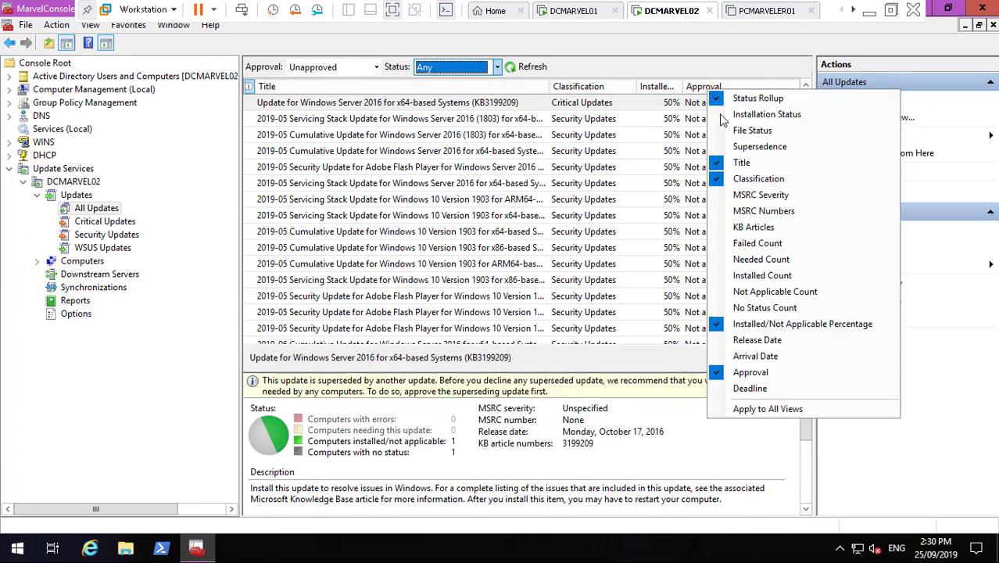
click(761, 260)
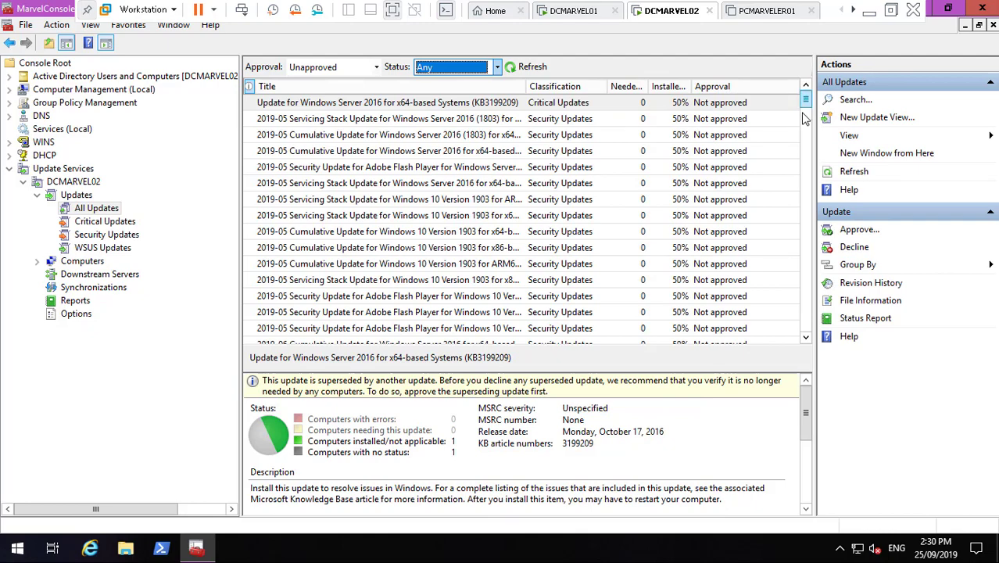
mouse_move(805, 104)
mouse_down()
mouse_move(809, 340)
mouse_move(805, 93)
mouse_up()
- Show Unassigned Computers under All Computers, filtered to Failed or Needed status, and refresh
click(36, 261)
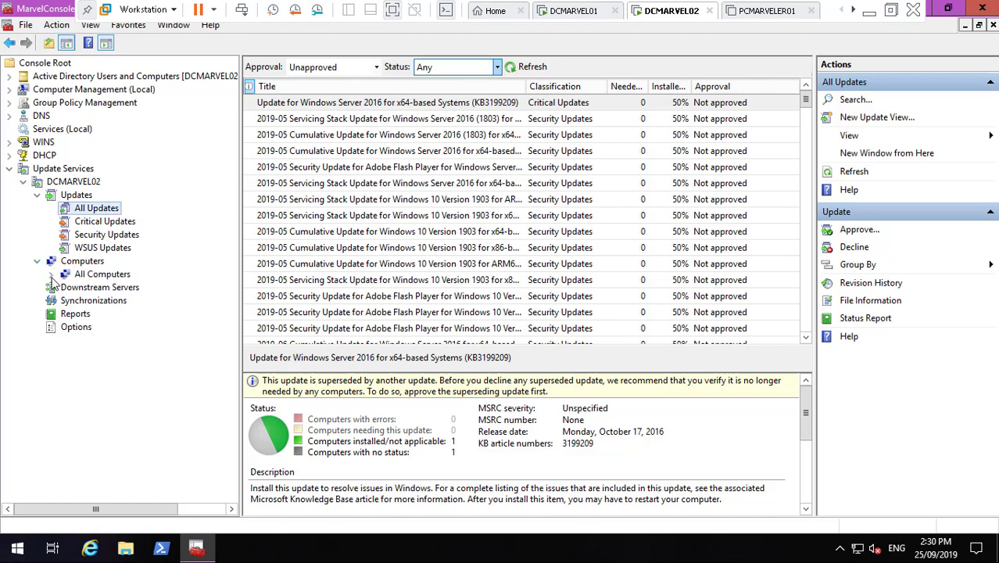
click(51, 274)
click(121, 287)
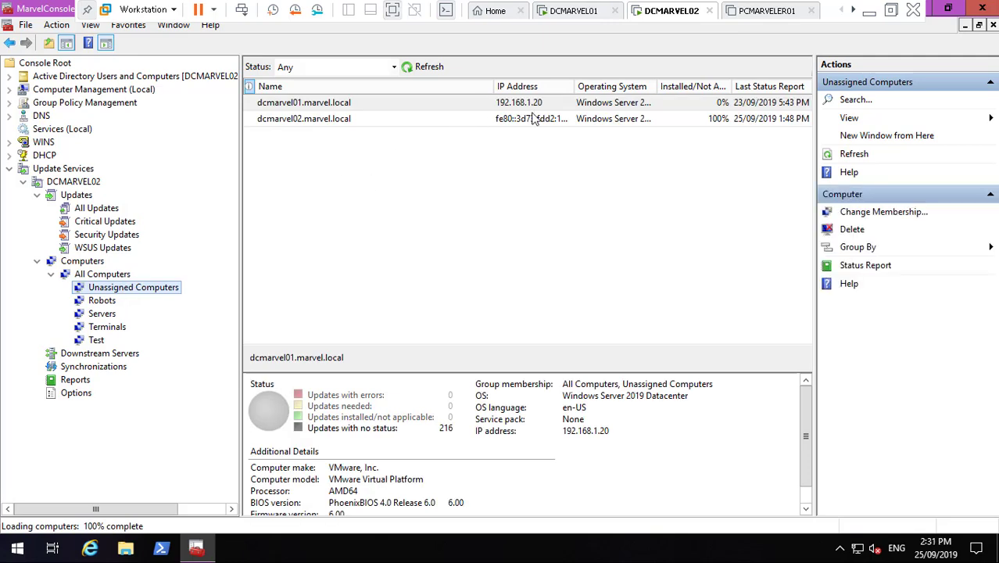
click(547, 119)
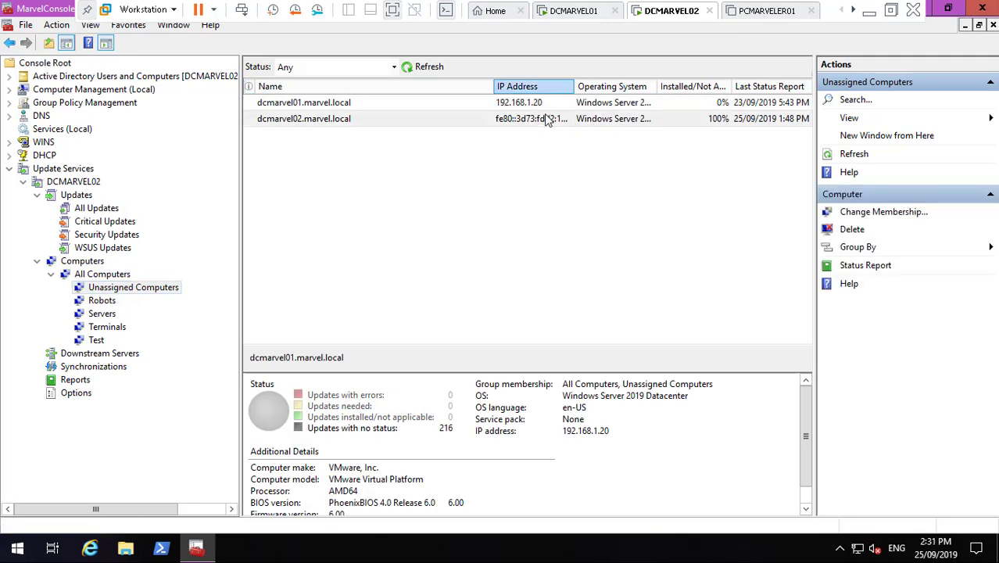
click(567, 102)
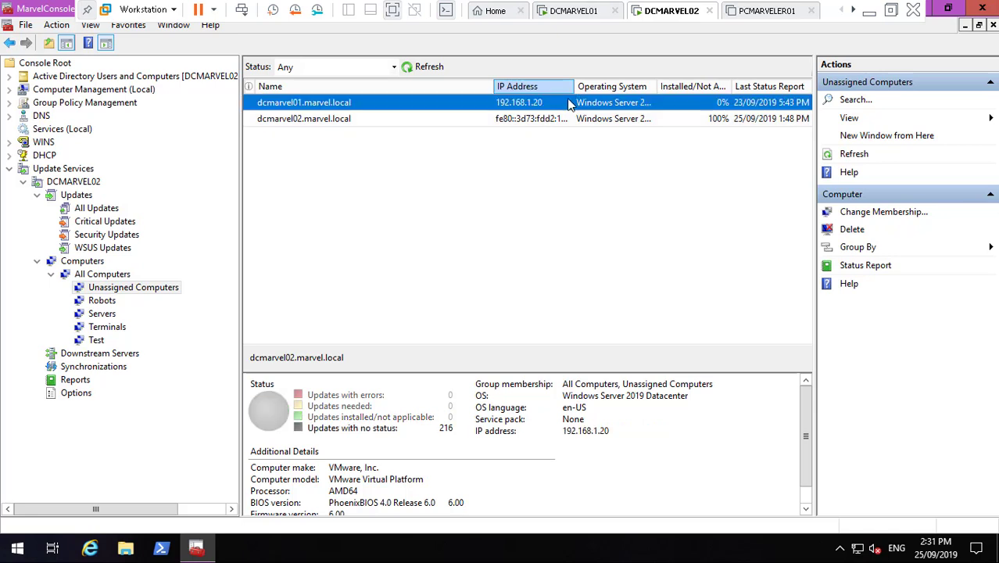
click(392, 67)
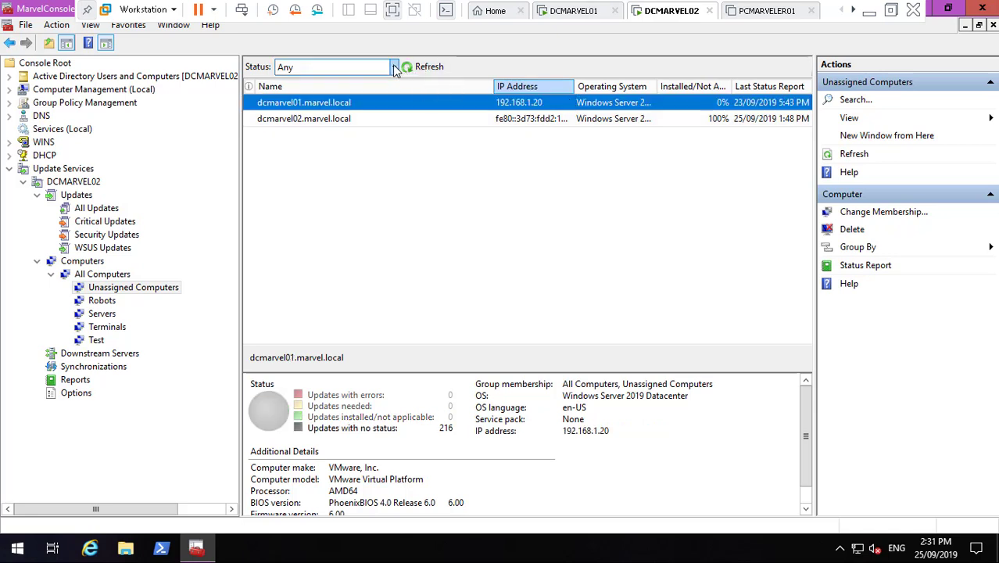
click(383, 82)
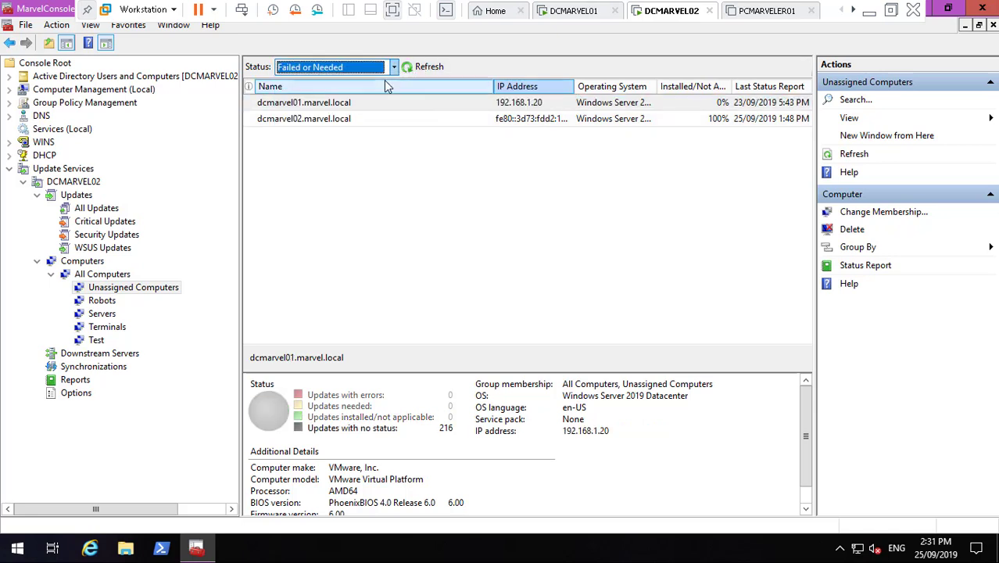
click(436, 70)
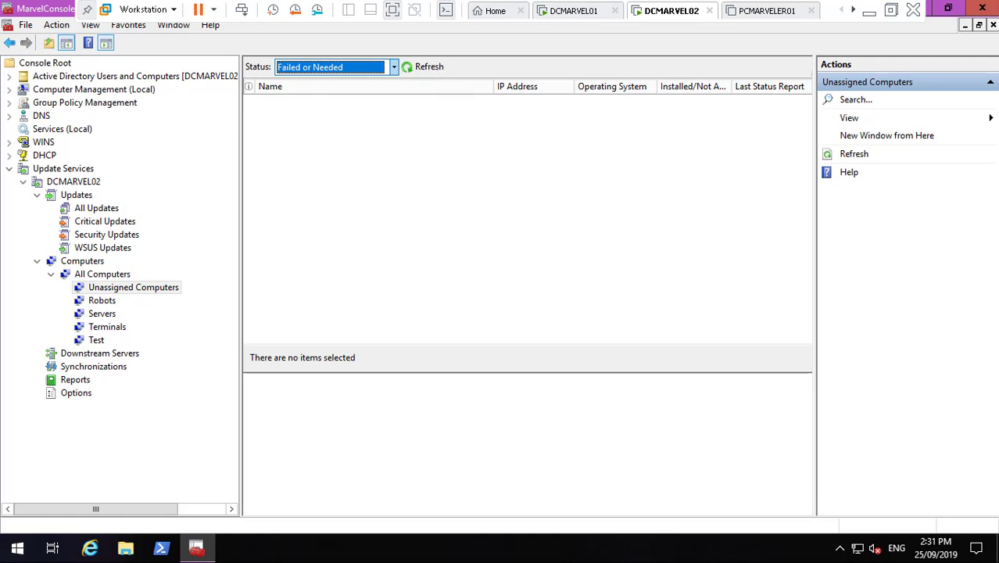
- Close the console saving its settings, and minimize the virtual machine window
click(982, 8)
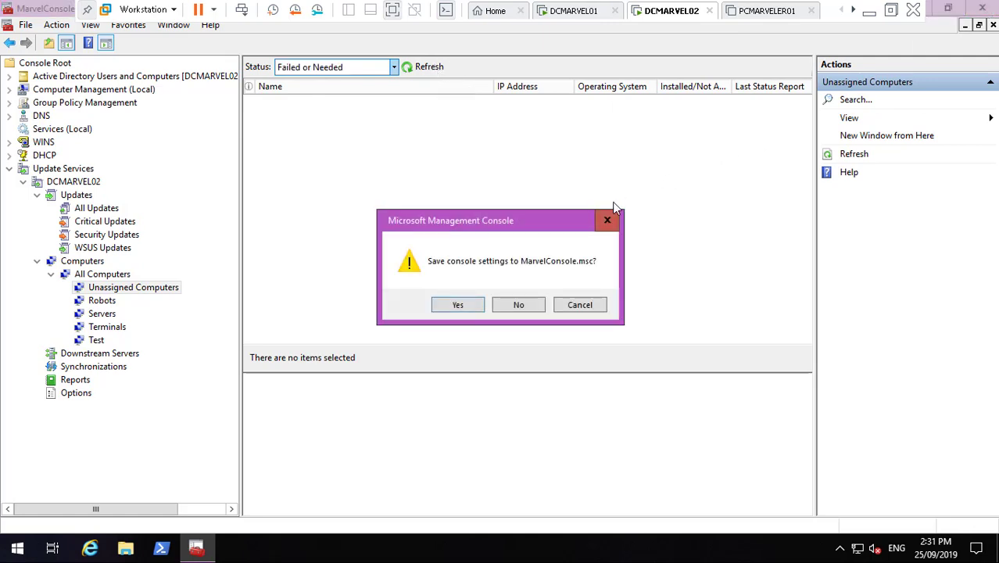
click(463, 305)
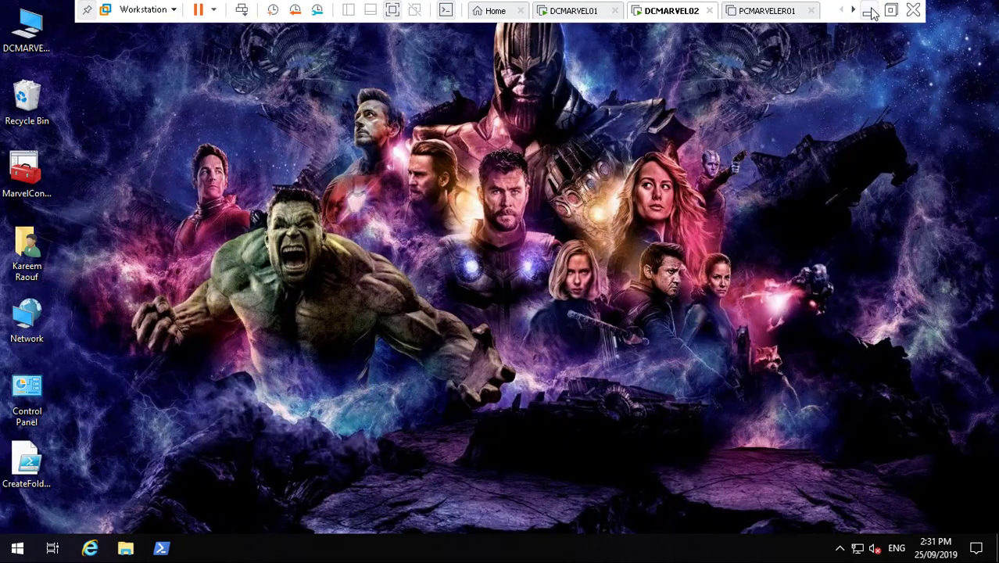
click(869, 11)
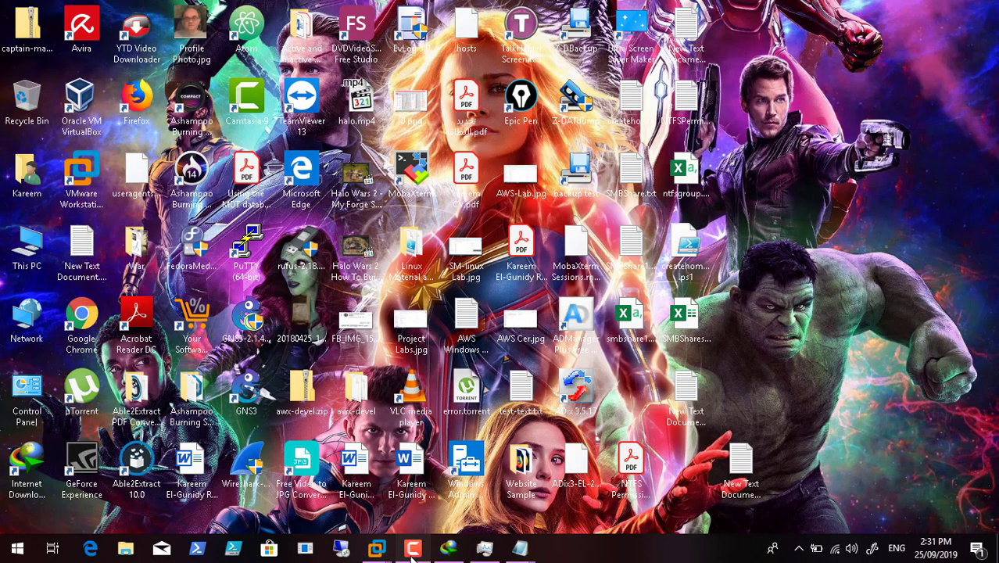